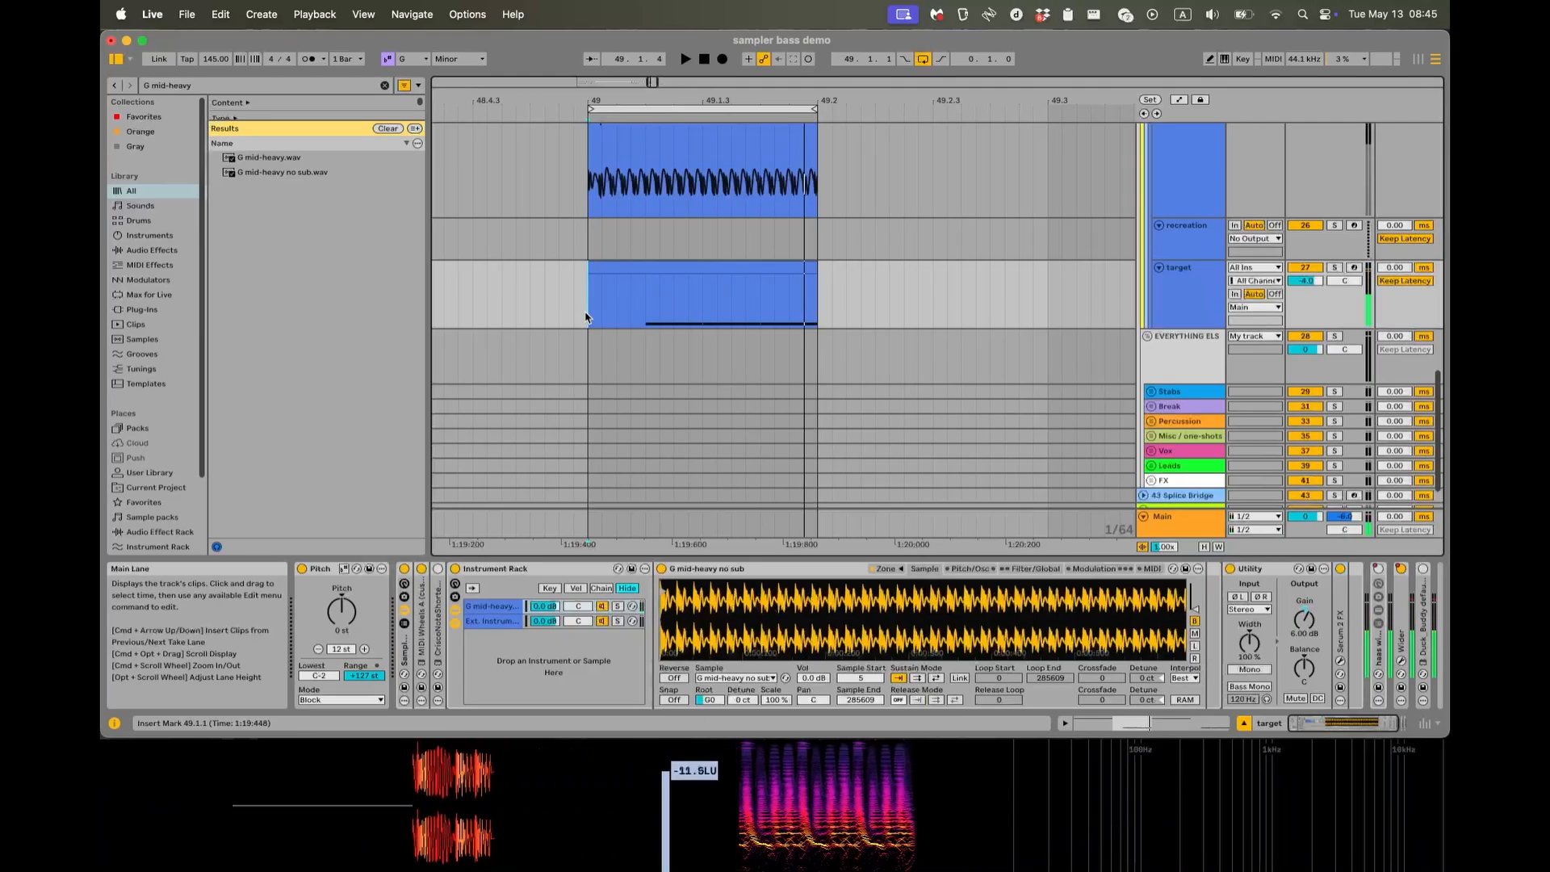
Play the target bass clip and examine its waveform in the occularScope oscilloscope.
{"action": "key", "text": "alt+super+p"}
{"action": "key", "text": "space"}
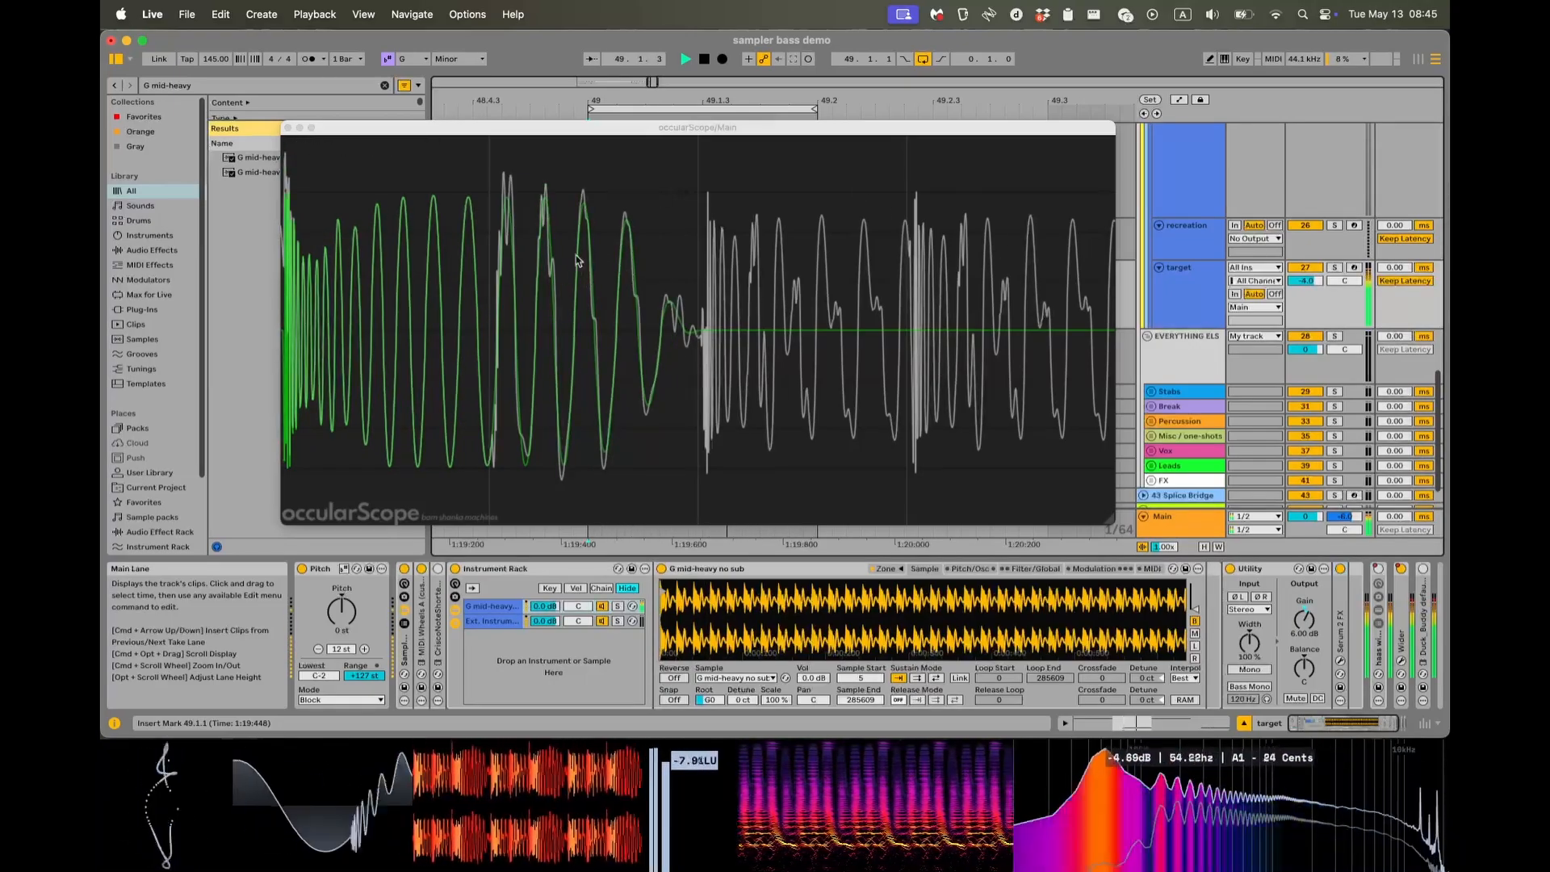
{"action": "left_click", "coordinate": [287, 129]}
{"action": "key", "text": "space"}
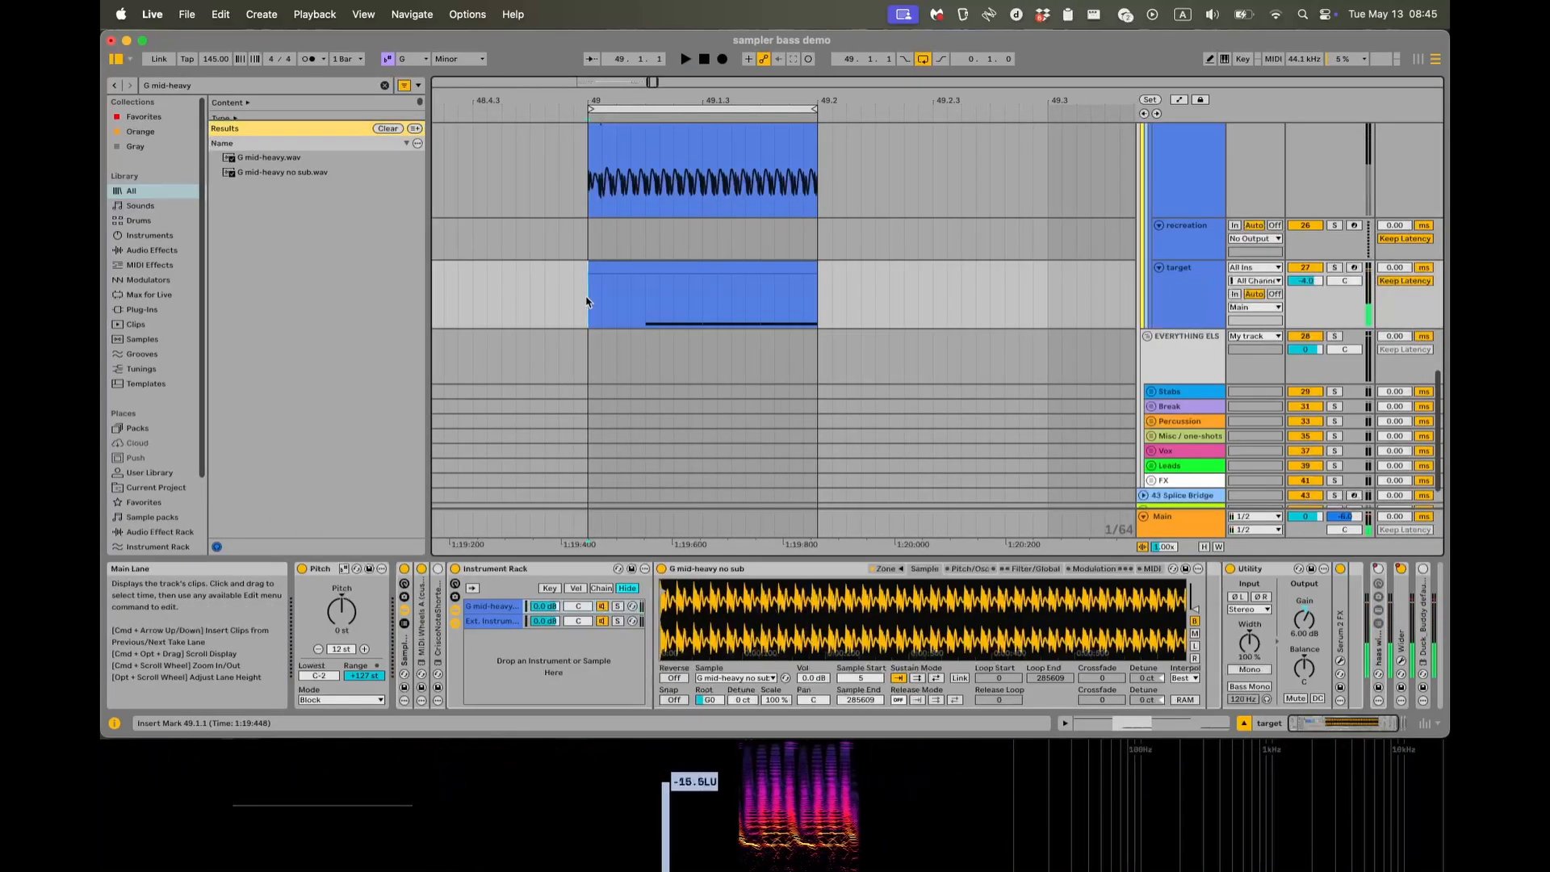
Fold the bounced wave generator track above the recreation track.
{"action": "scroll", "coordinate": [489, 532], "scroll_direction": "up", "scroll_amount": 3}
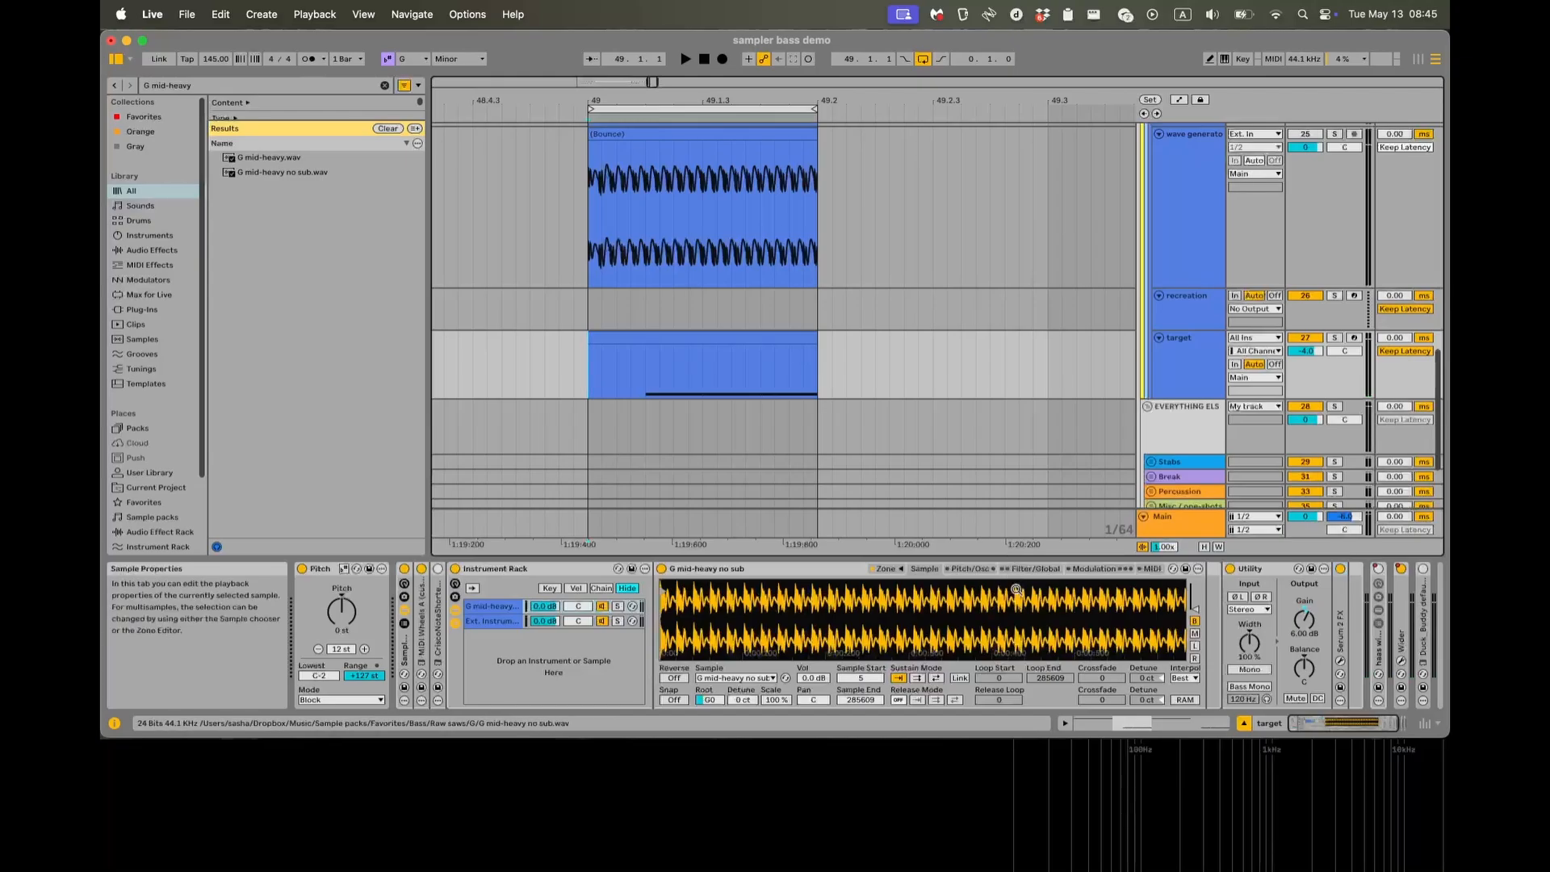
{"action": "scroll", "coordinate": [957, 427], "scroll_direction": "up", "scroll_amount": 3}
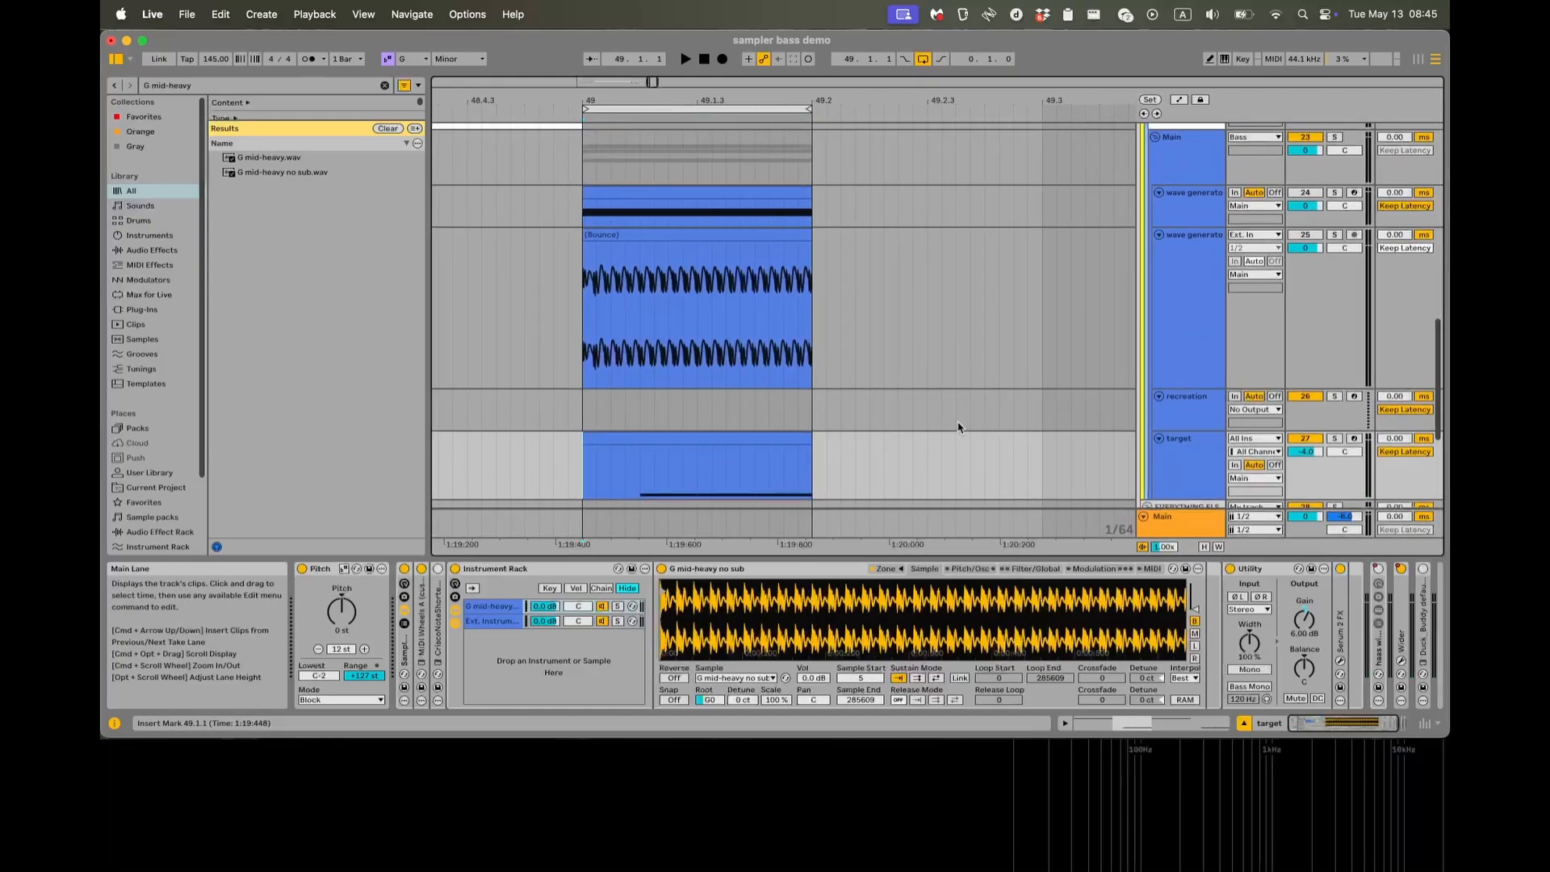
{"action": "left_click", "coordinate": [1159, 237]}
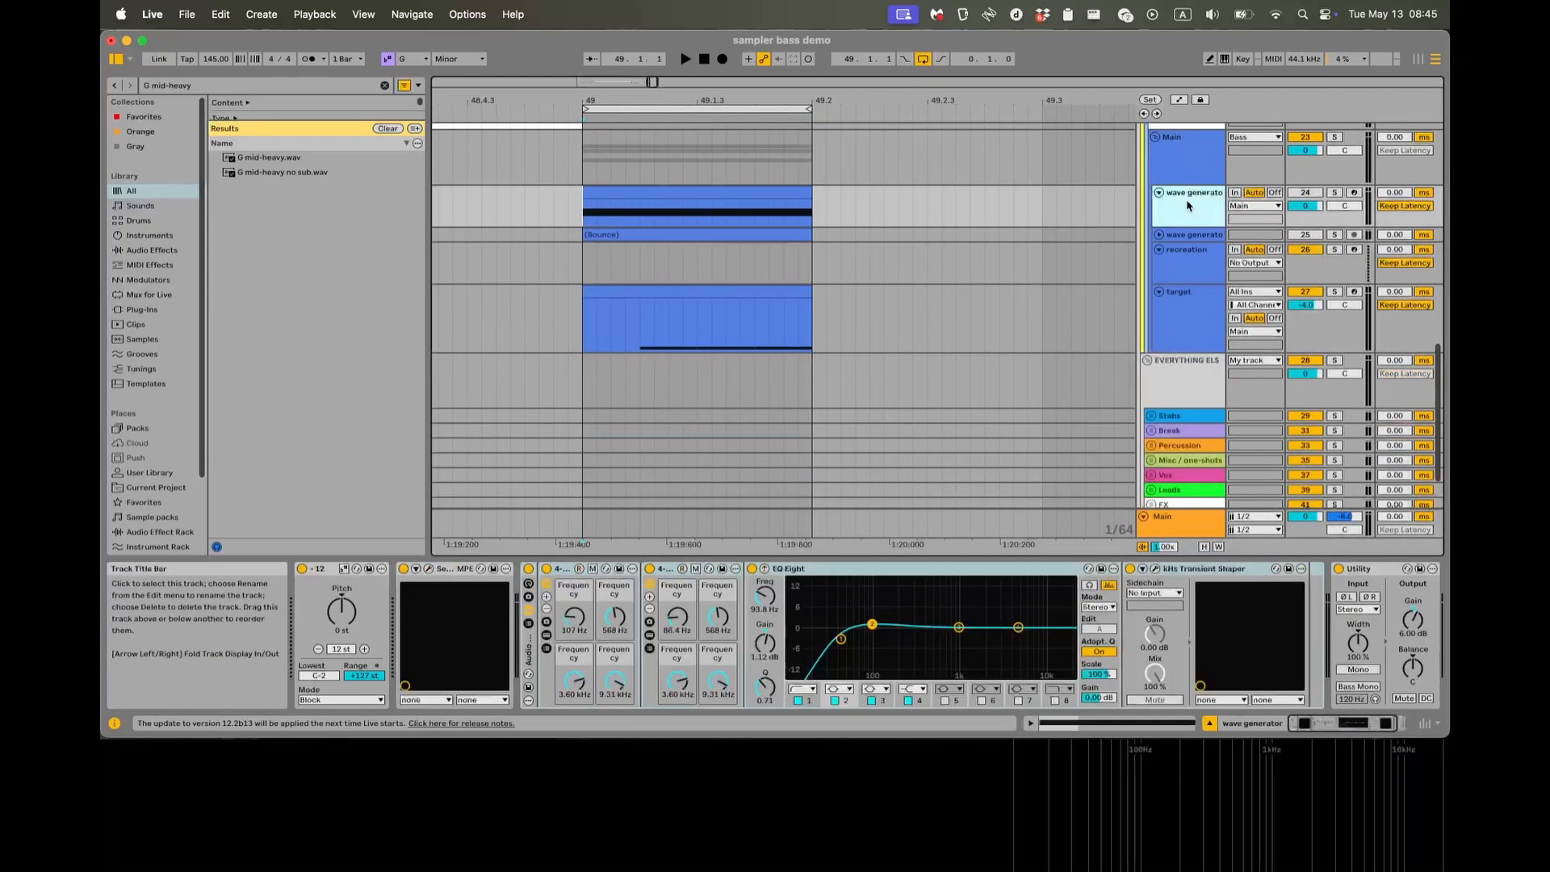
Examine the notes of the wave generator track's MIDI clip and the oscillator settings of its Serum 2 instrument.
{"action": "left_click", "coordinate": [1178, 206]}
{"action": "left_click", "coordinate": [755, 188]}
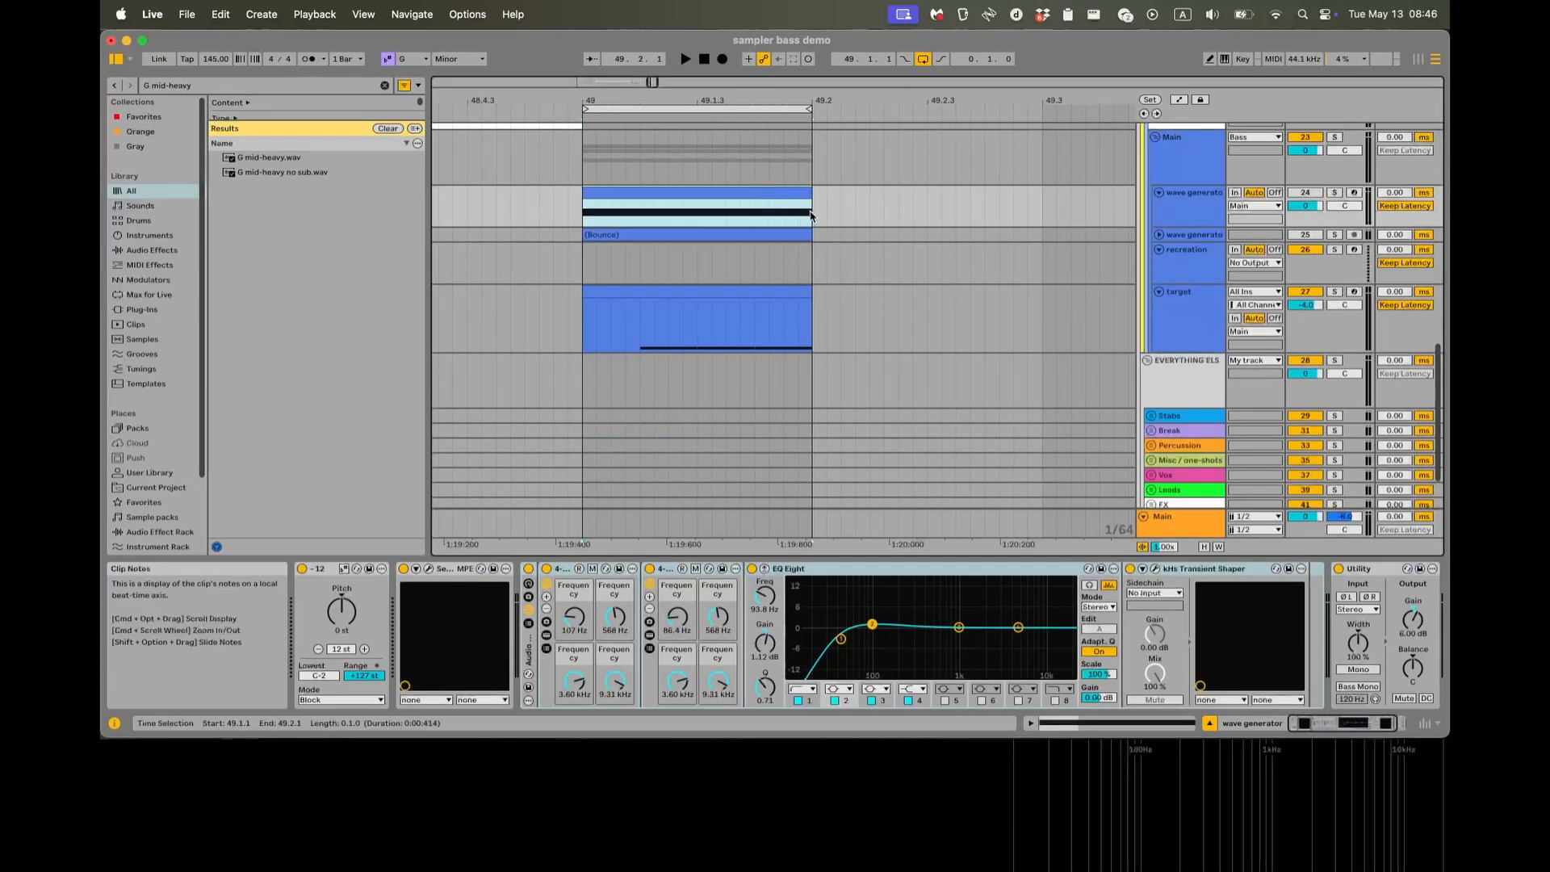
{"action": "double_click", "coordinate": [611, 192]}
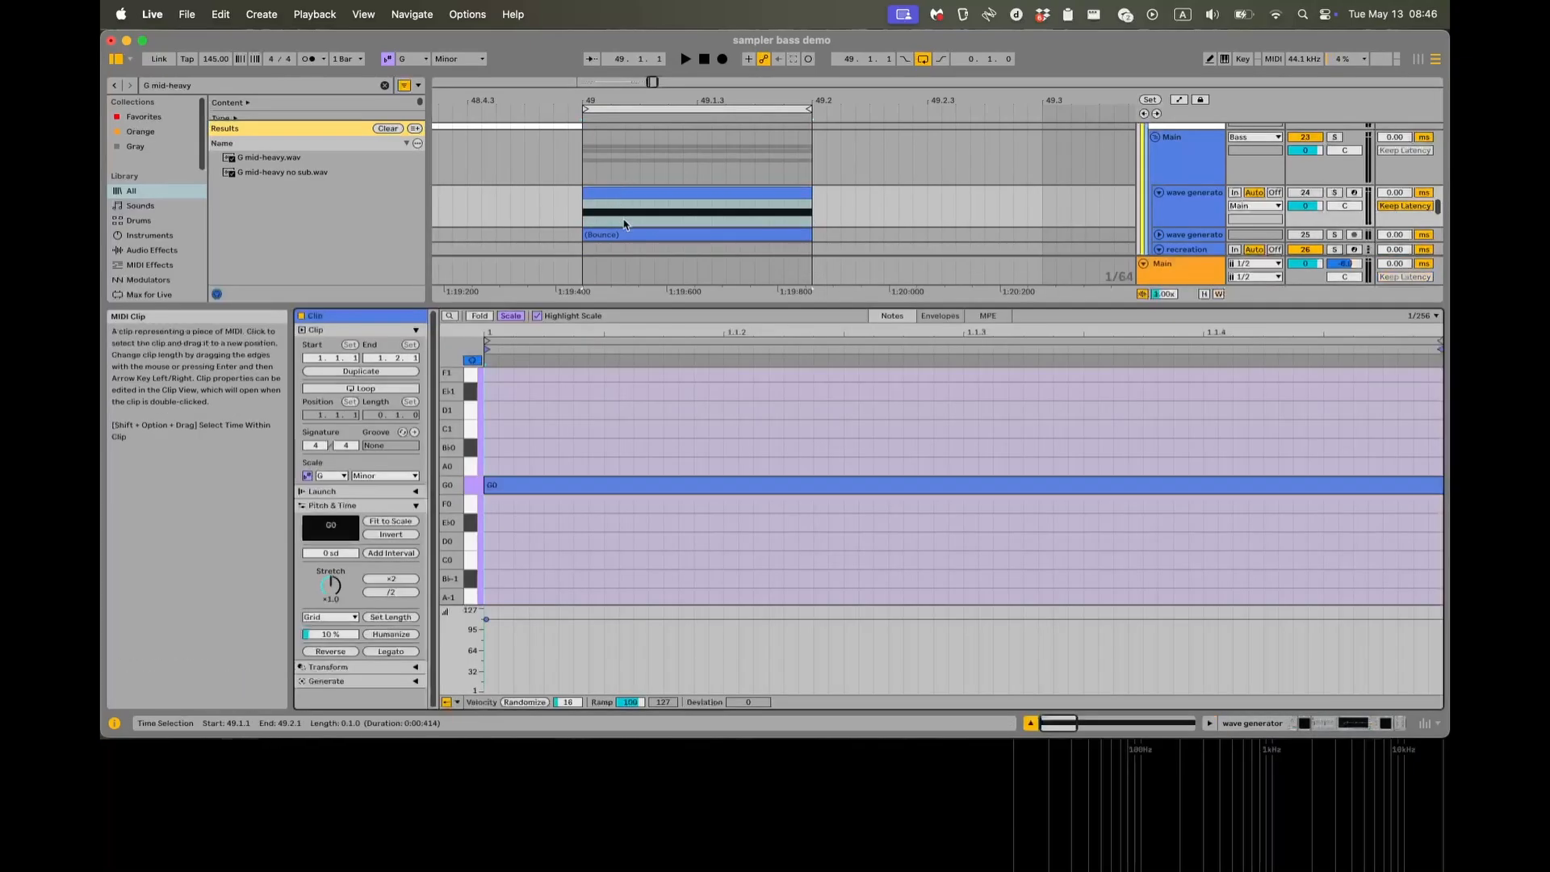
{"action": "key", "text": "shift+Tab"}
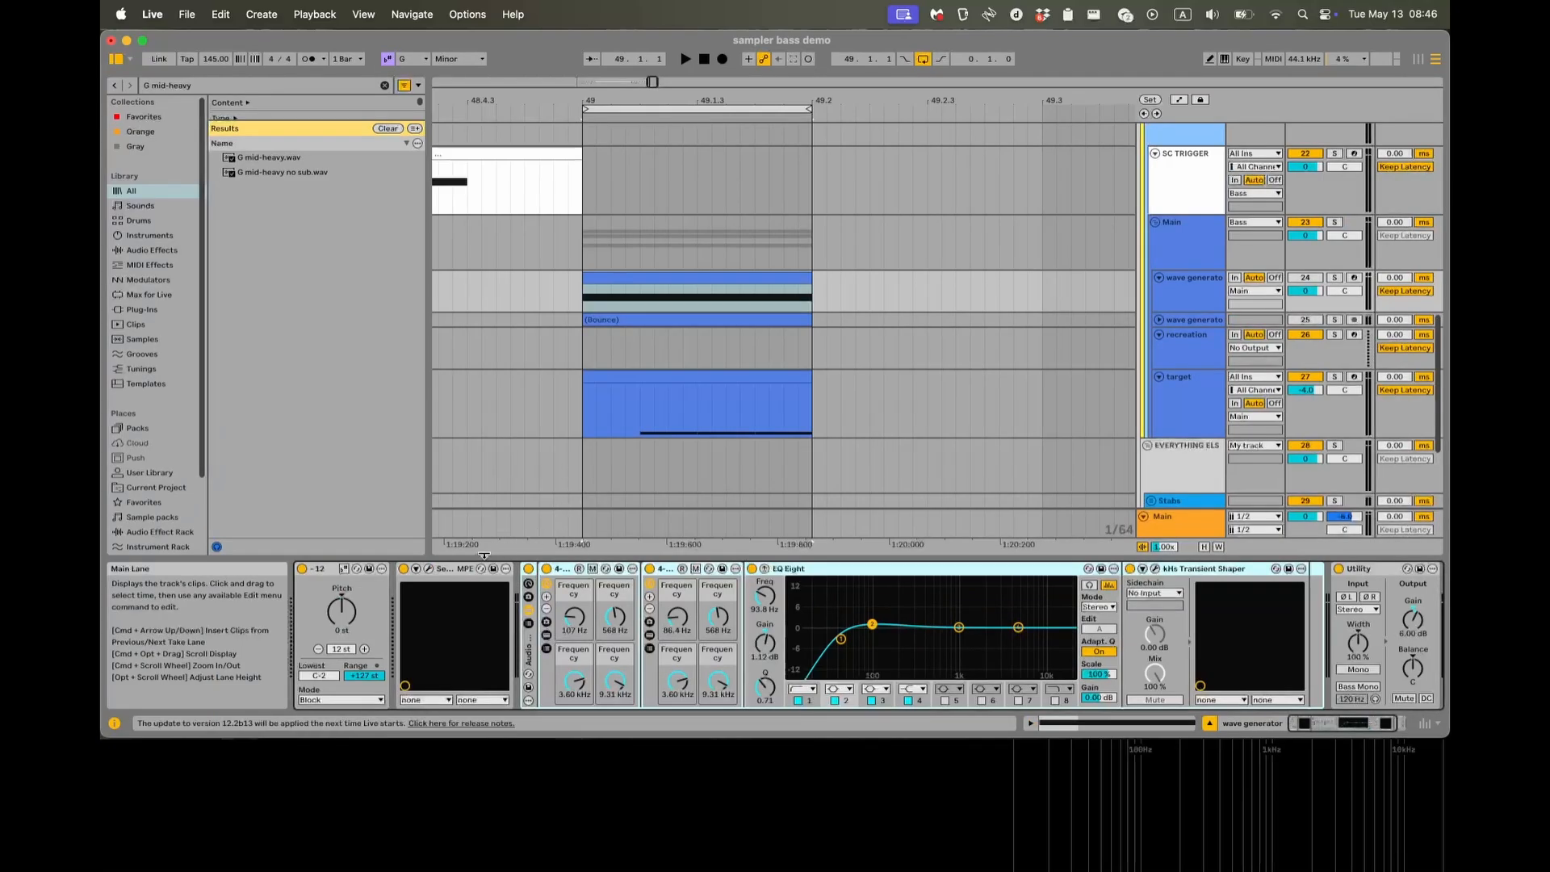
{"action": "left_click", "coordinate": [429, 569]}
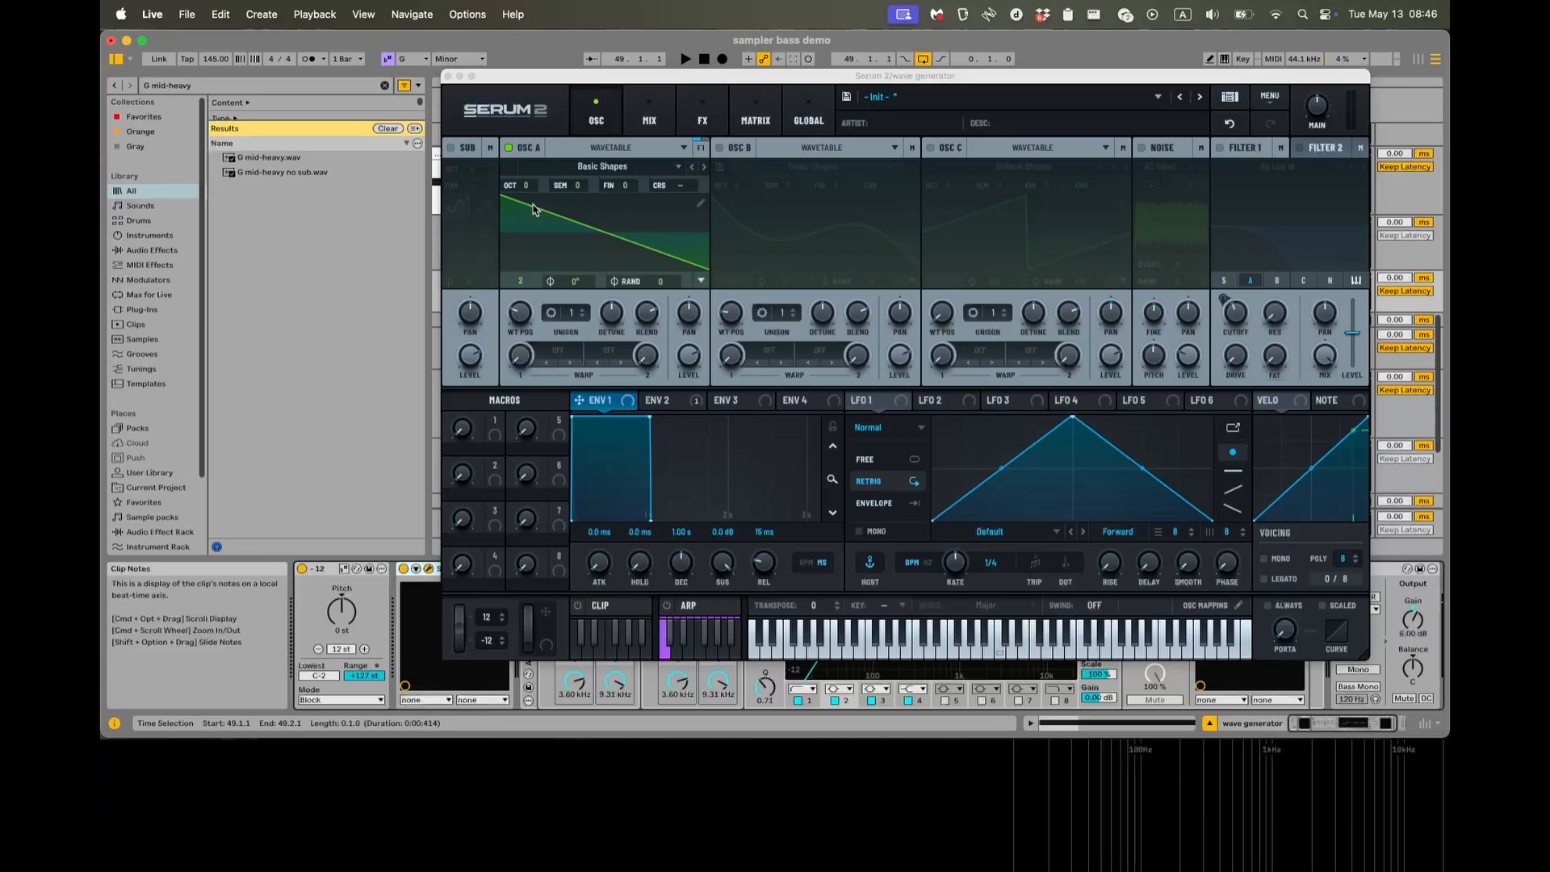
{"action": "left_click", "coordinate": [450, 76]}
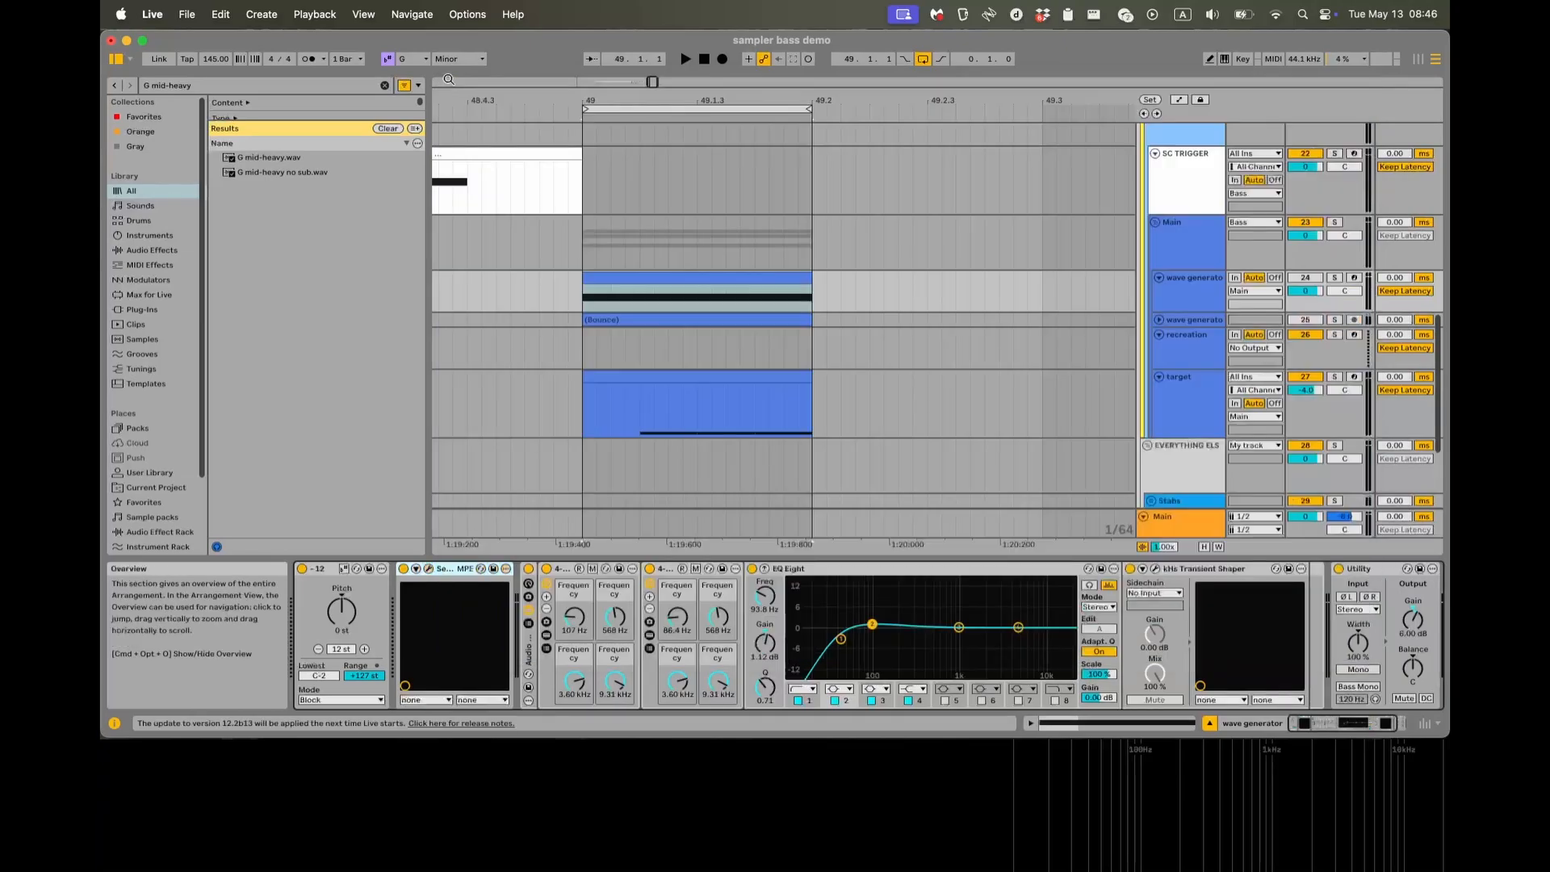
Bypass and collapse the Audio Effect Rack, then solo the wave generator track and play its raw sound in the oscilloscope.
{"action": "double_click", "coordinate": [526, 570]}
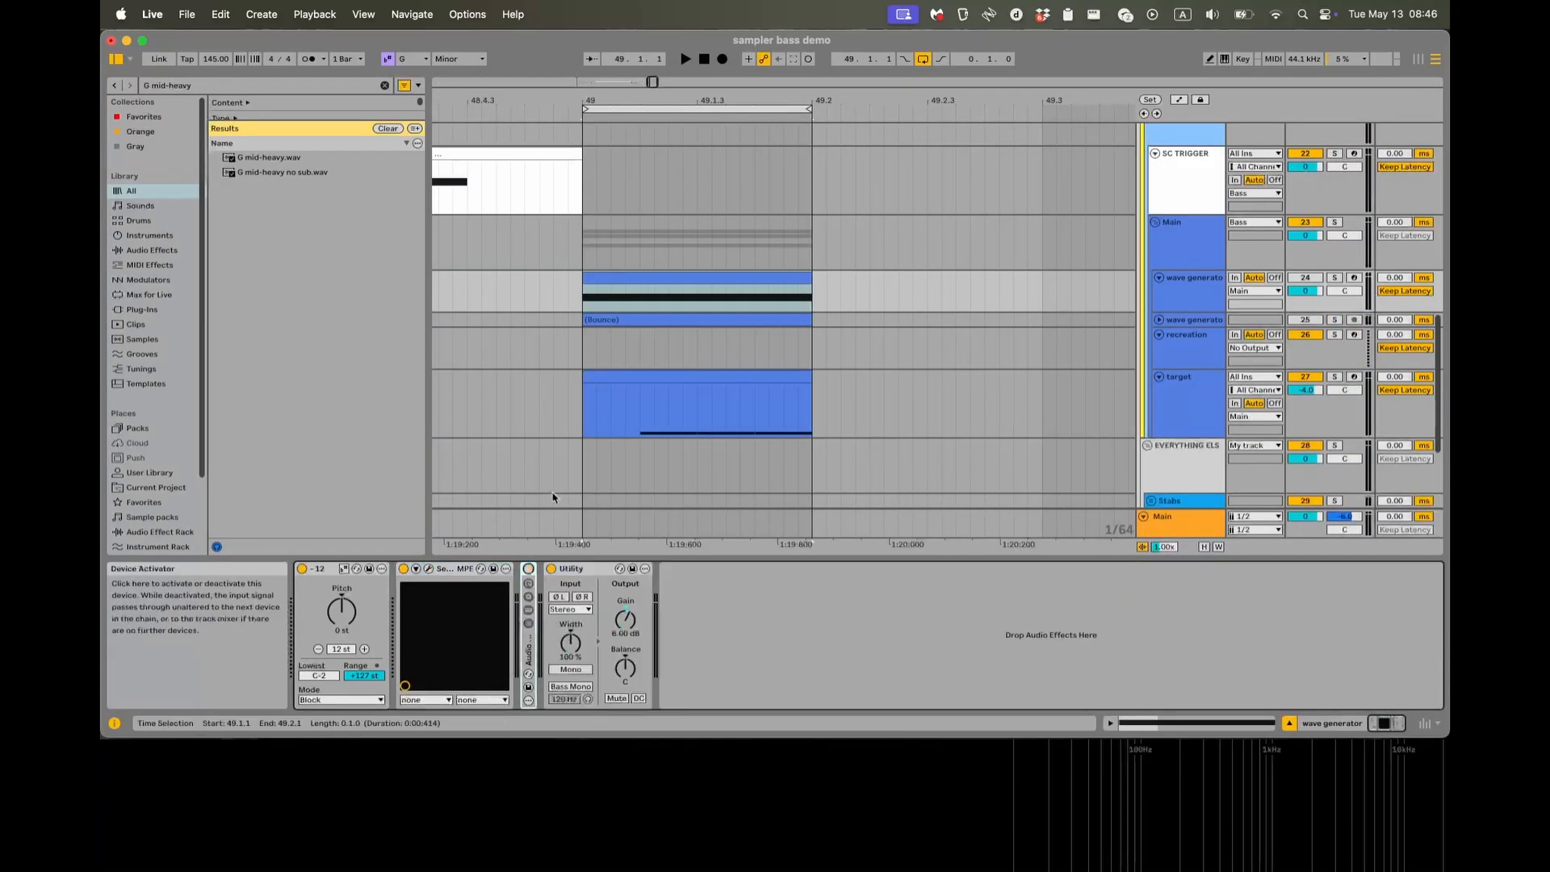
{"action": "left_click", "coordinate": [581, 300]}
{"action": "key", "text": "super+alt+p"}
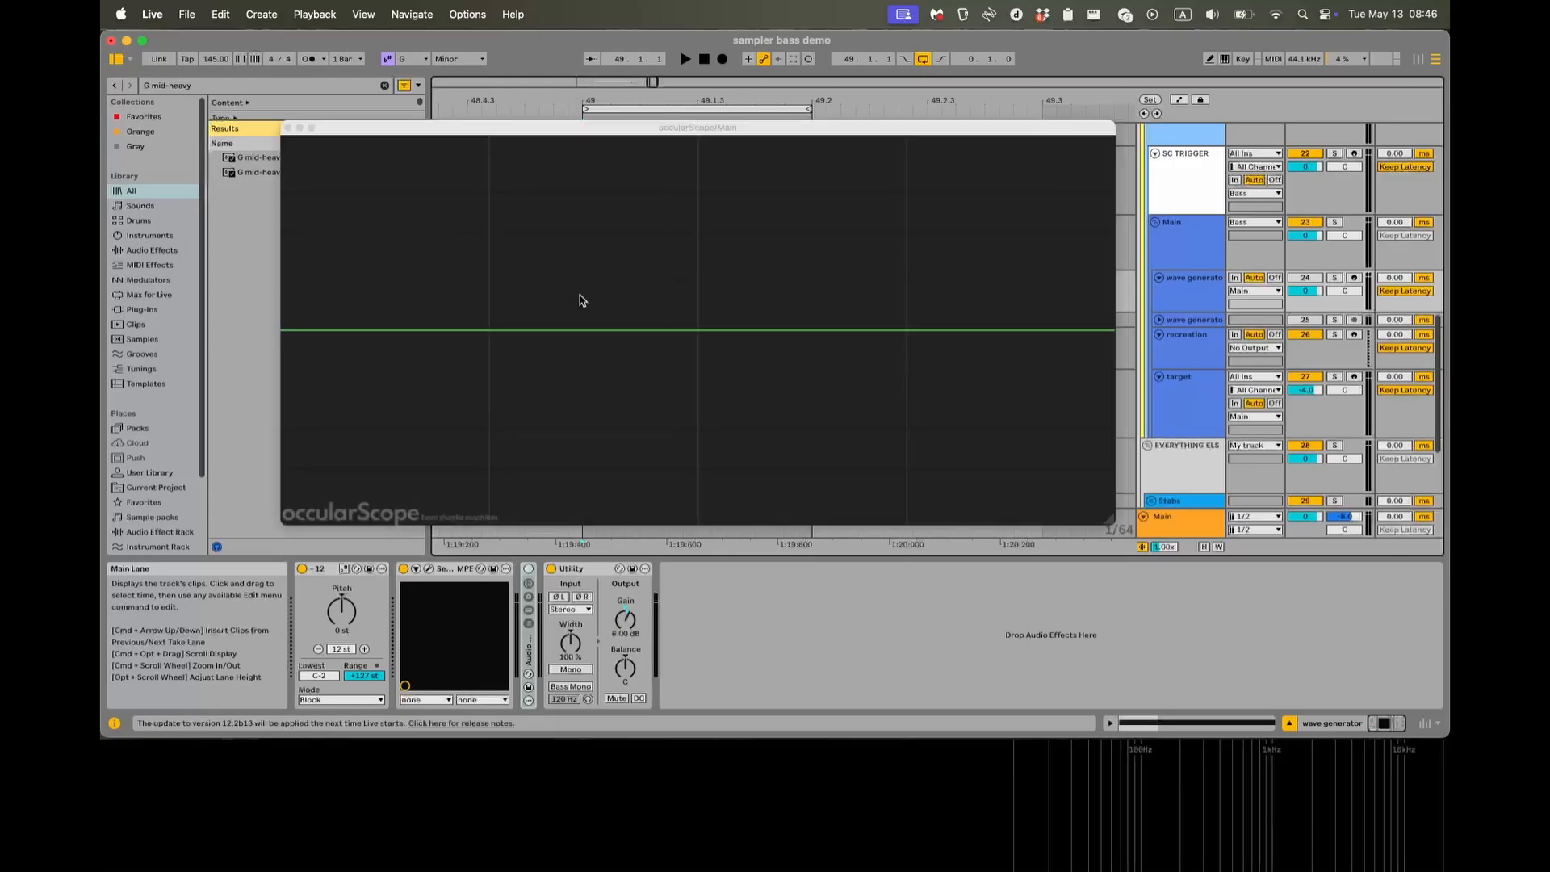
{"action": "key", "text": "s"}
{"action": "key", "text": "space"}
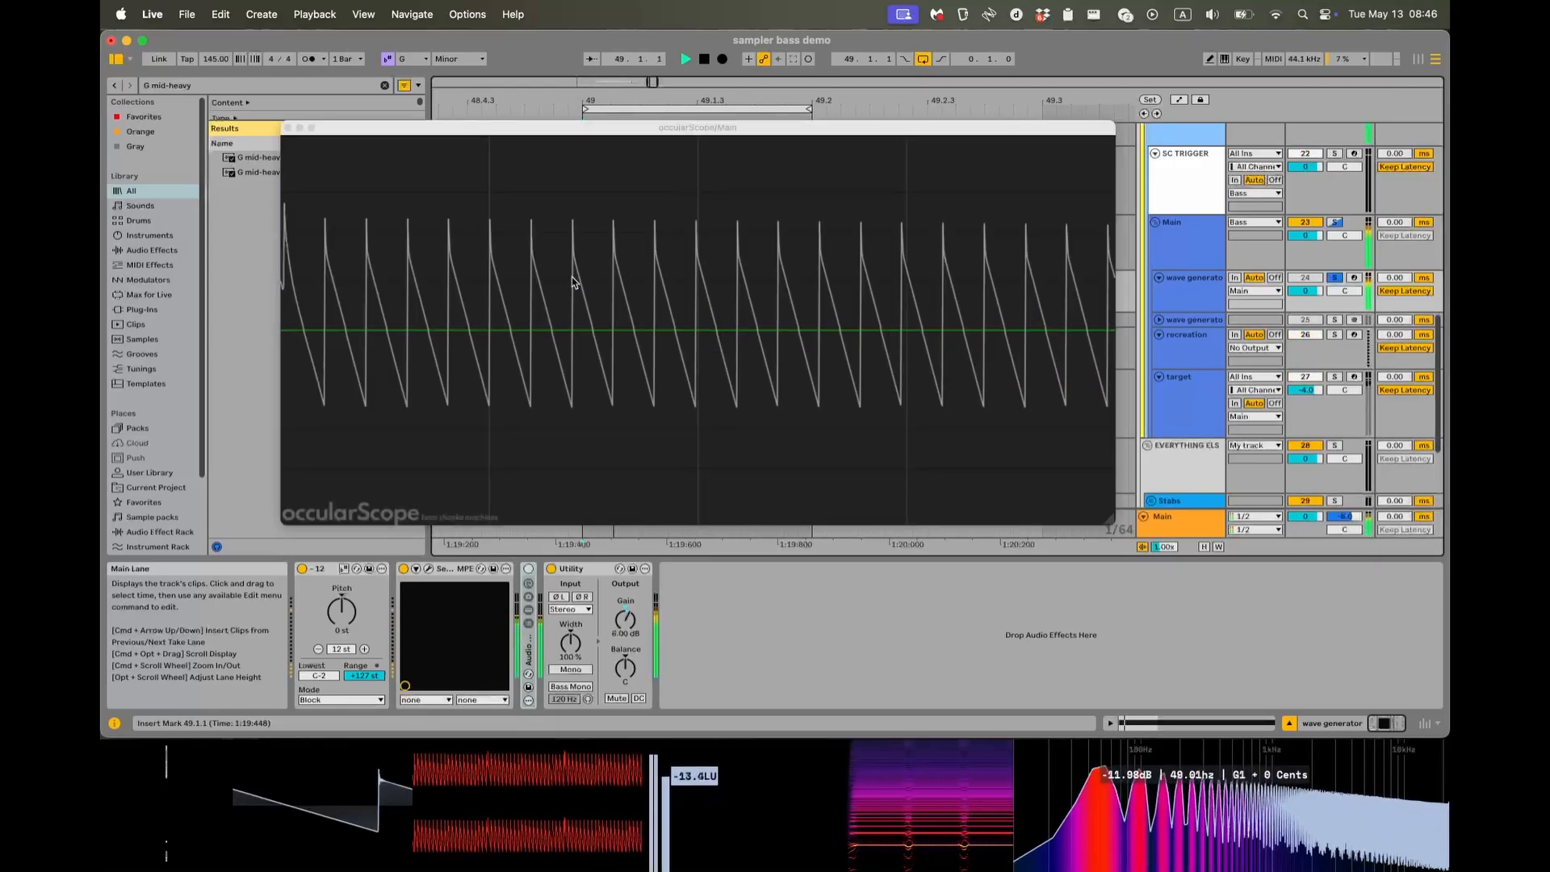
{"action": "key", "text": "space"}
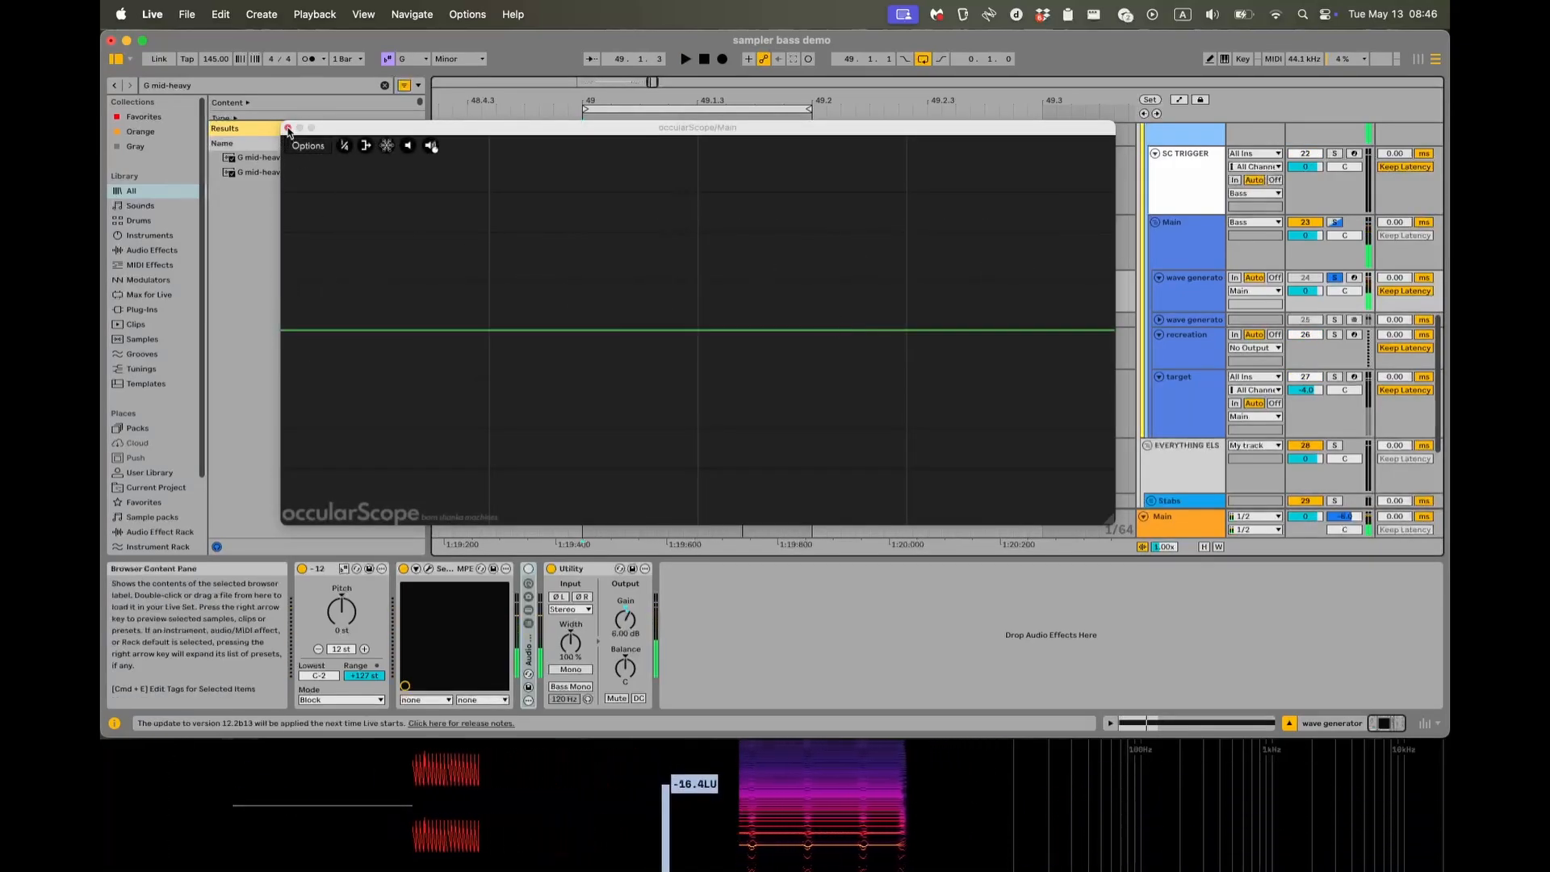
{"action": "key", "text": "super+alt+p"}
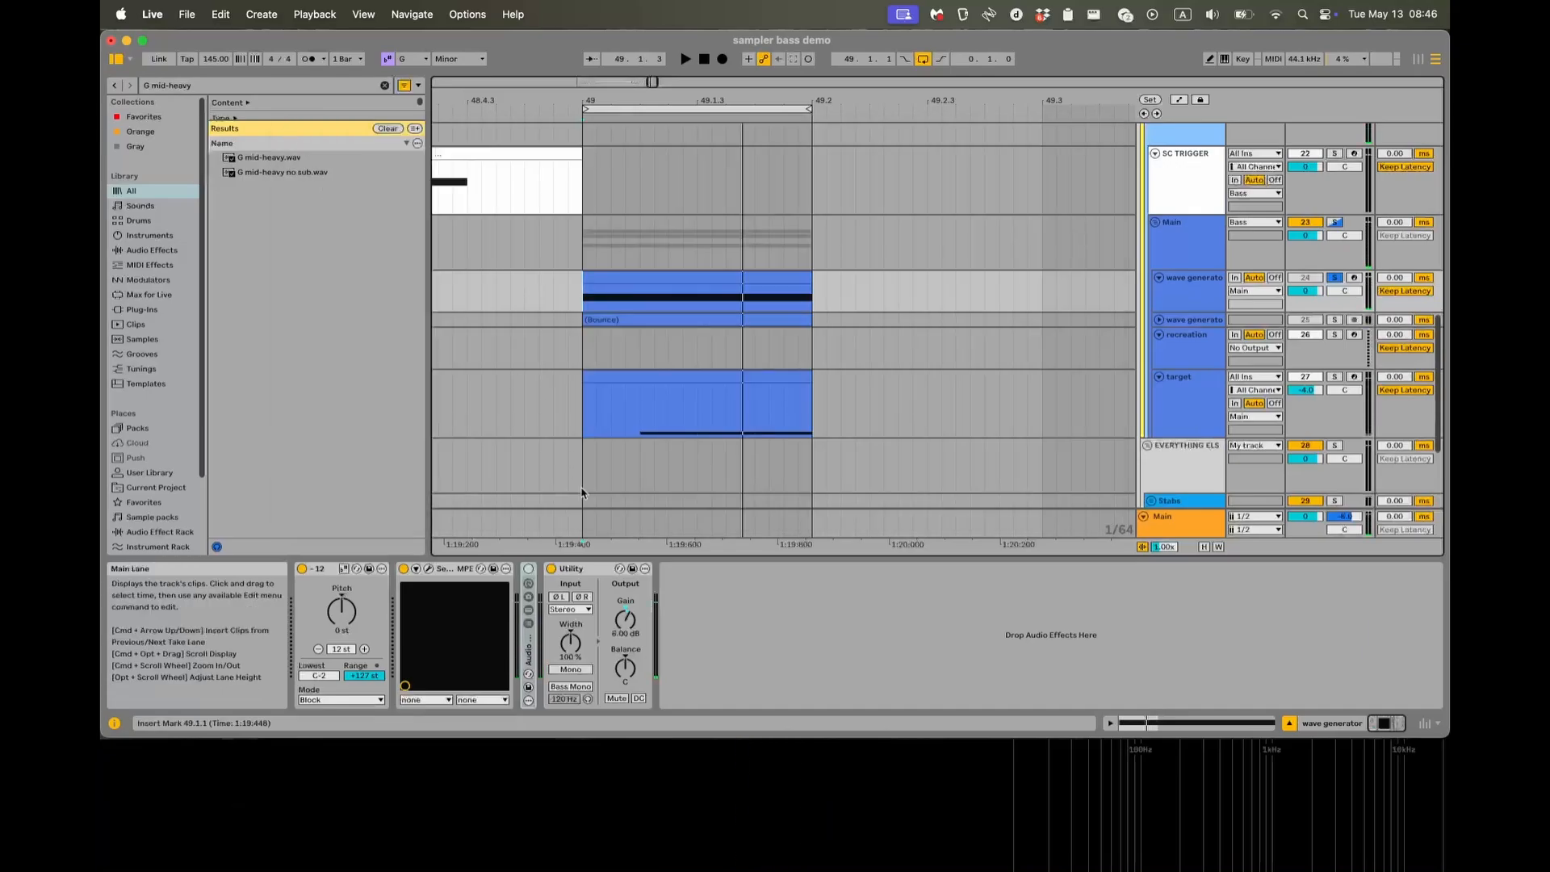
Expand and re-enable the Audio Effect Rack, and review its EQ Eight and kHs Transient Shaper settings.
{"action": "double_click", "coordinate": [530, 656]}
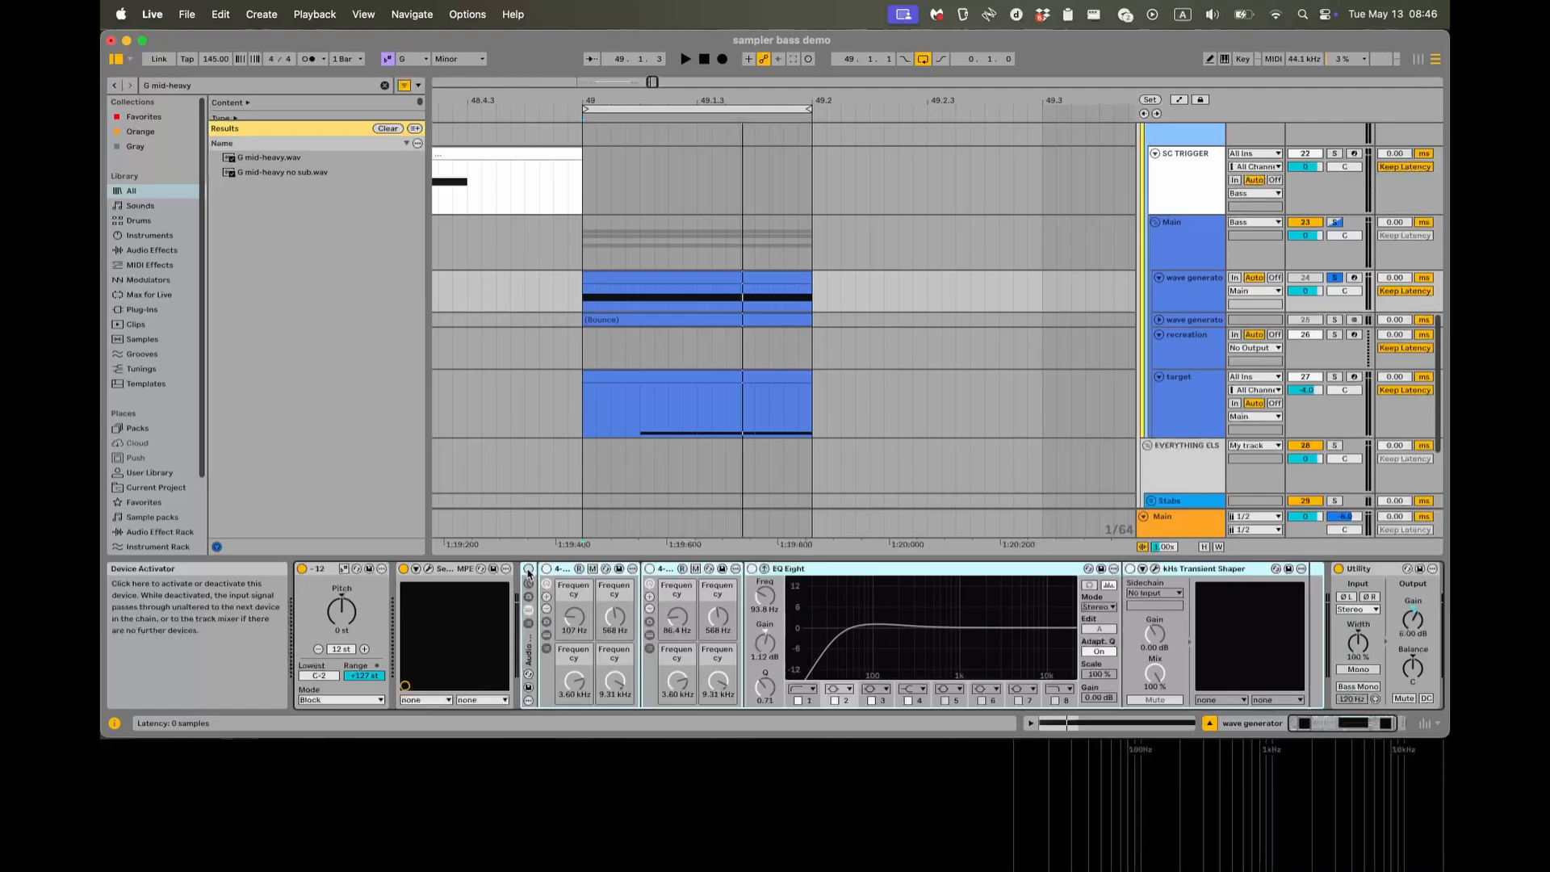
{"action": "left_click", "coordinate": [529, 569]}
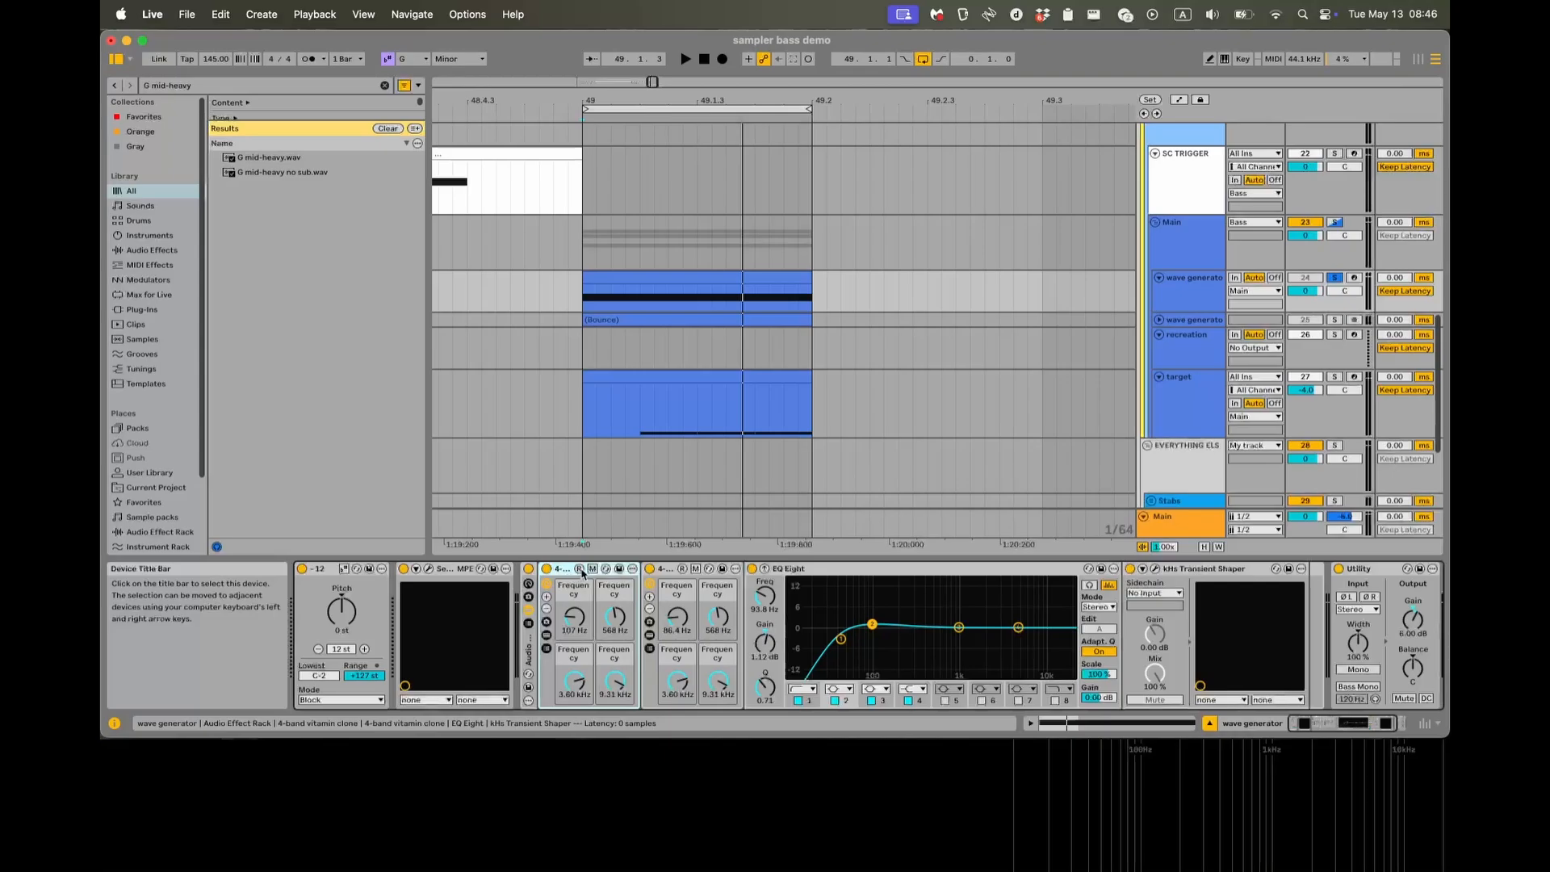
{"action": "left_click", "coordinate": [863, 581]}
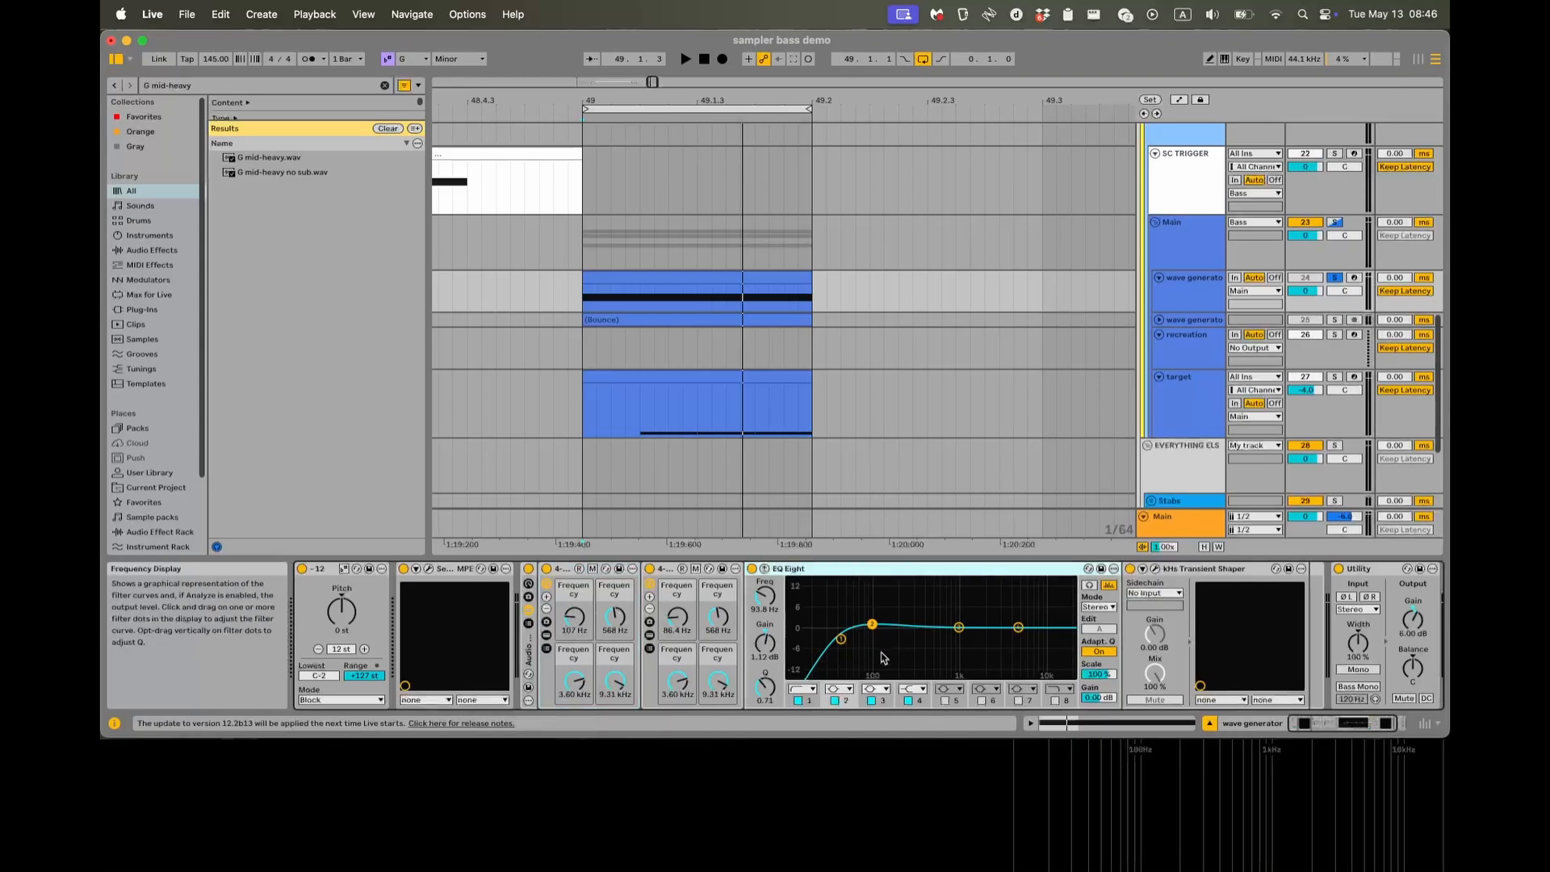
{"action": "left_click", "coordinate": [1156, 569]}
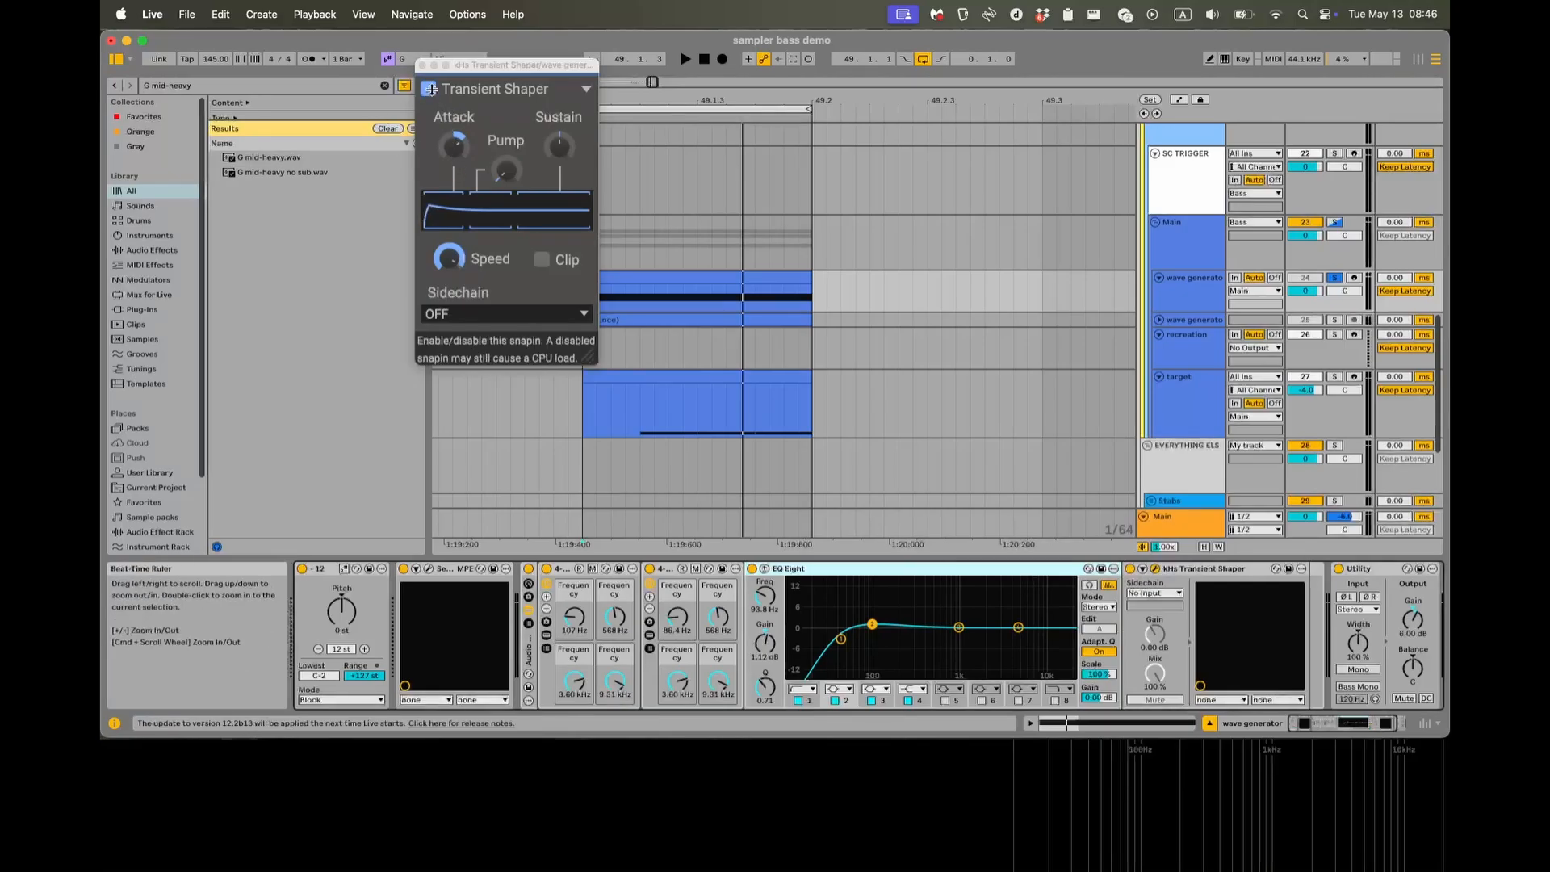
{"action": "left_click", "coordinate": [422, 66]}
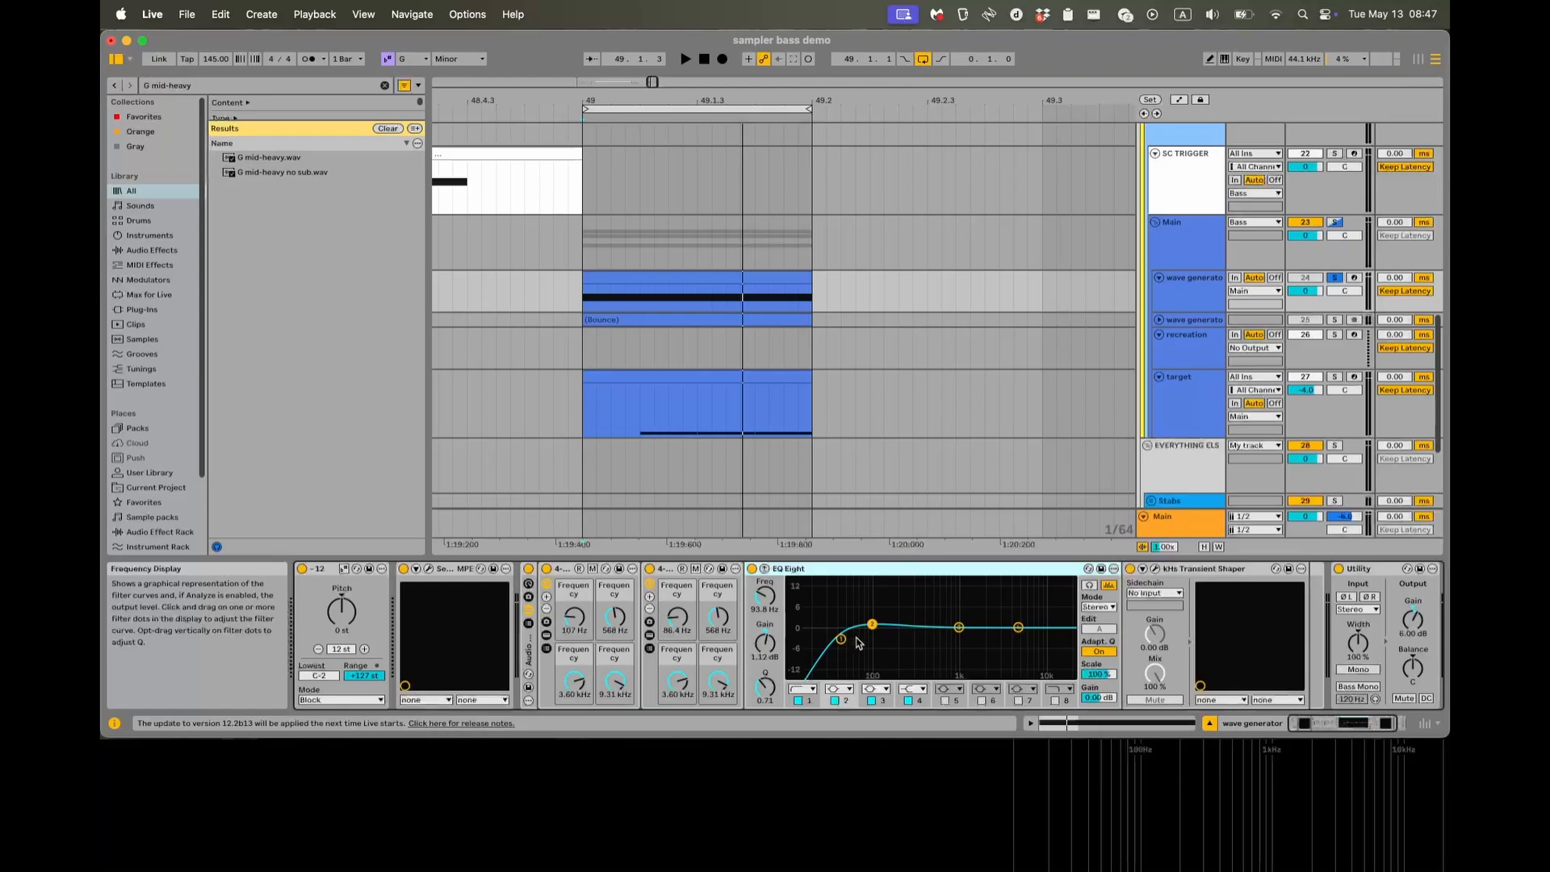
Play the wave generator clip through the enabled effects from 49.1.1 and examine its waveform in the oscilloscope.
{"action": "left_click", "coordinate": [583, 305]}
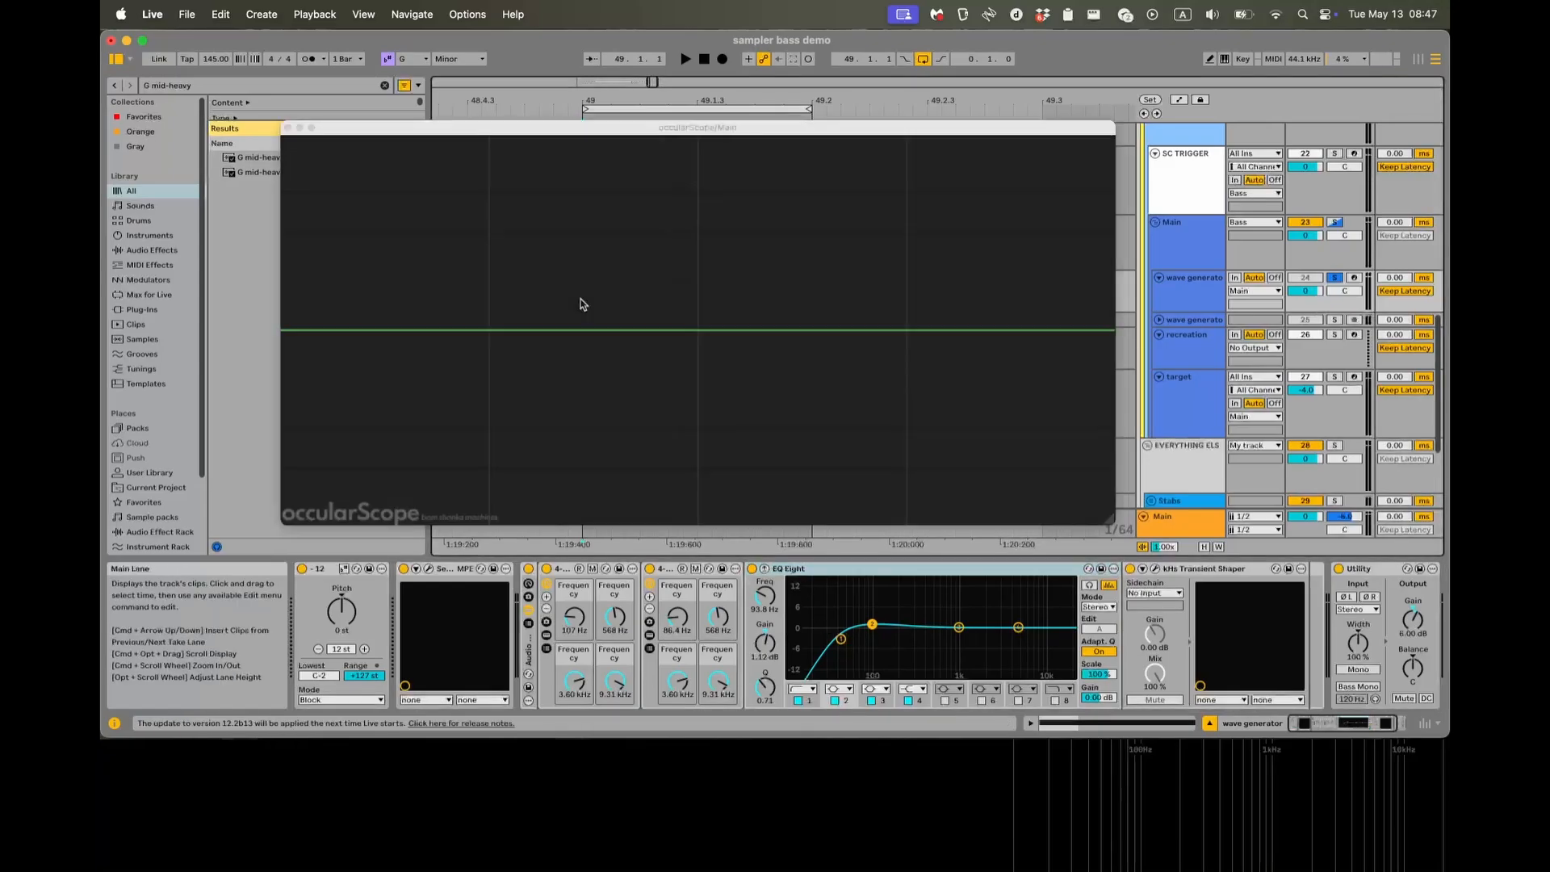
{"action": "key", "text": "space"}
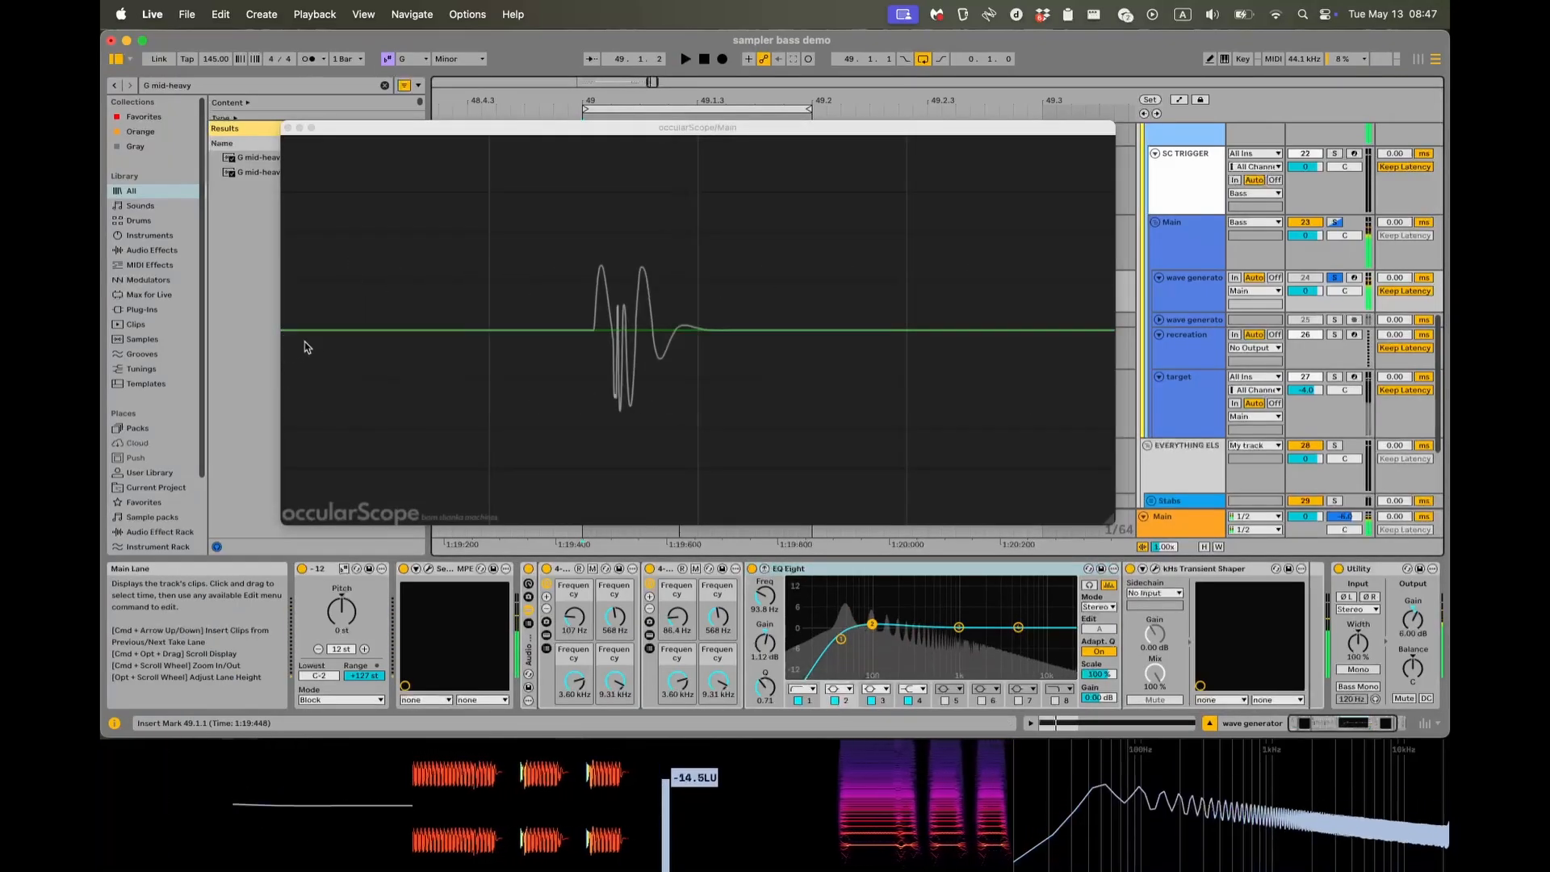
{"action": "key", "text": "space"}
{"action": "key", "text": "space"}
{"action": "key", "text": "space"}
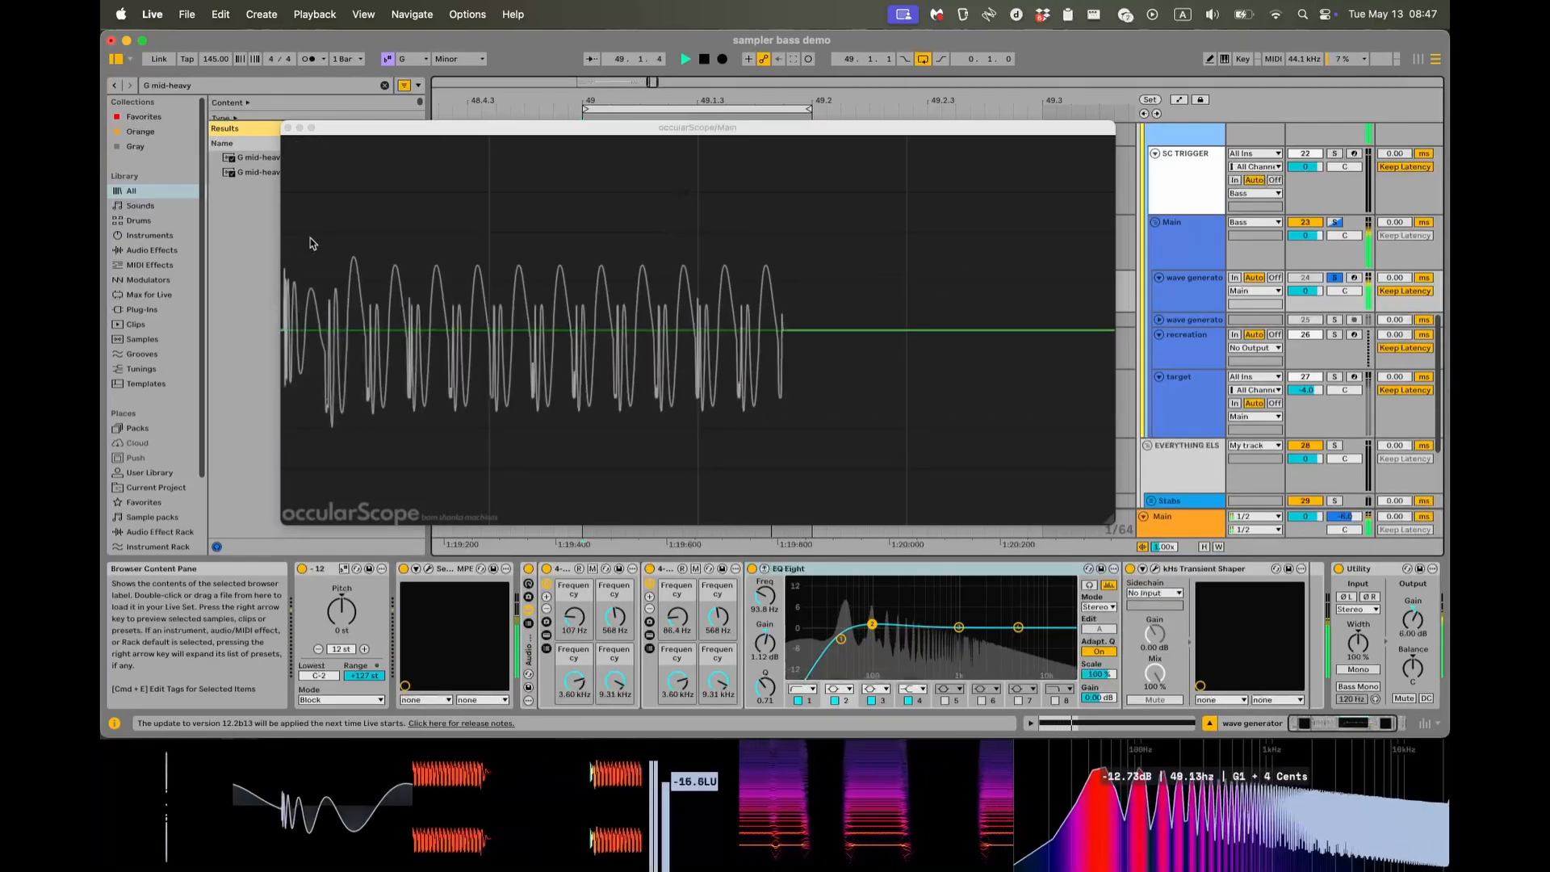
{"action": "key", "text": "space"}
{"action": "left_click", "coordinate": [289, 128]}
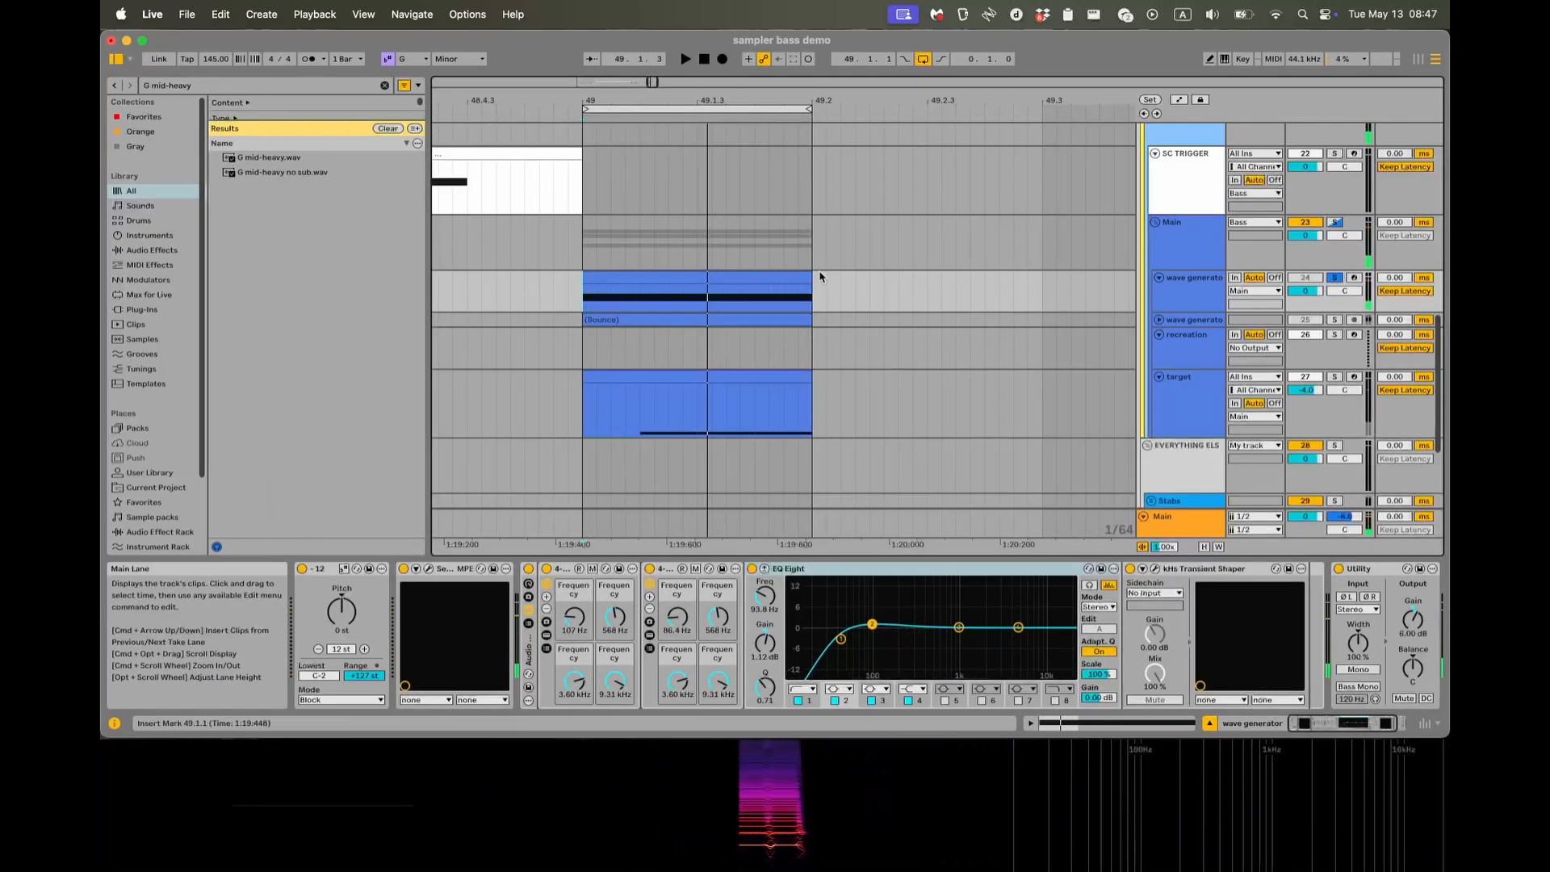
Bounce the wave generator's MIDI clip to a new audio track and enlarge that track's height.
{"action": "left_click", "coordinate": [741, 280]}
{"action": "key", "text": "super+shift+j"}
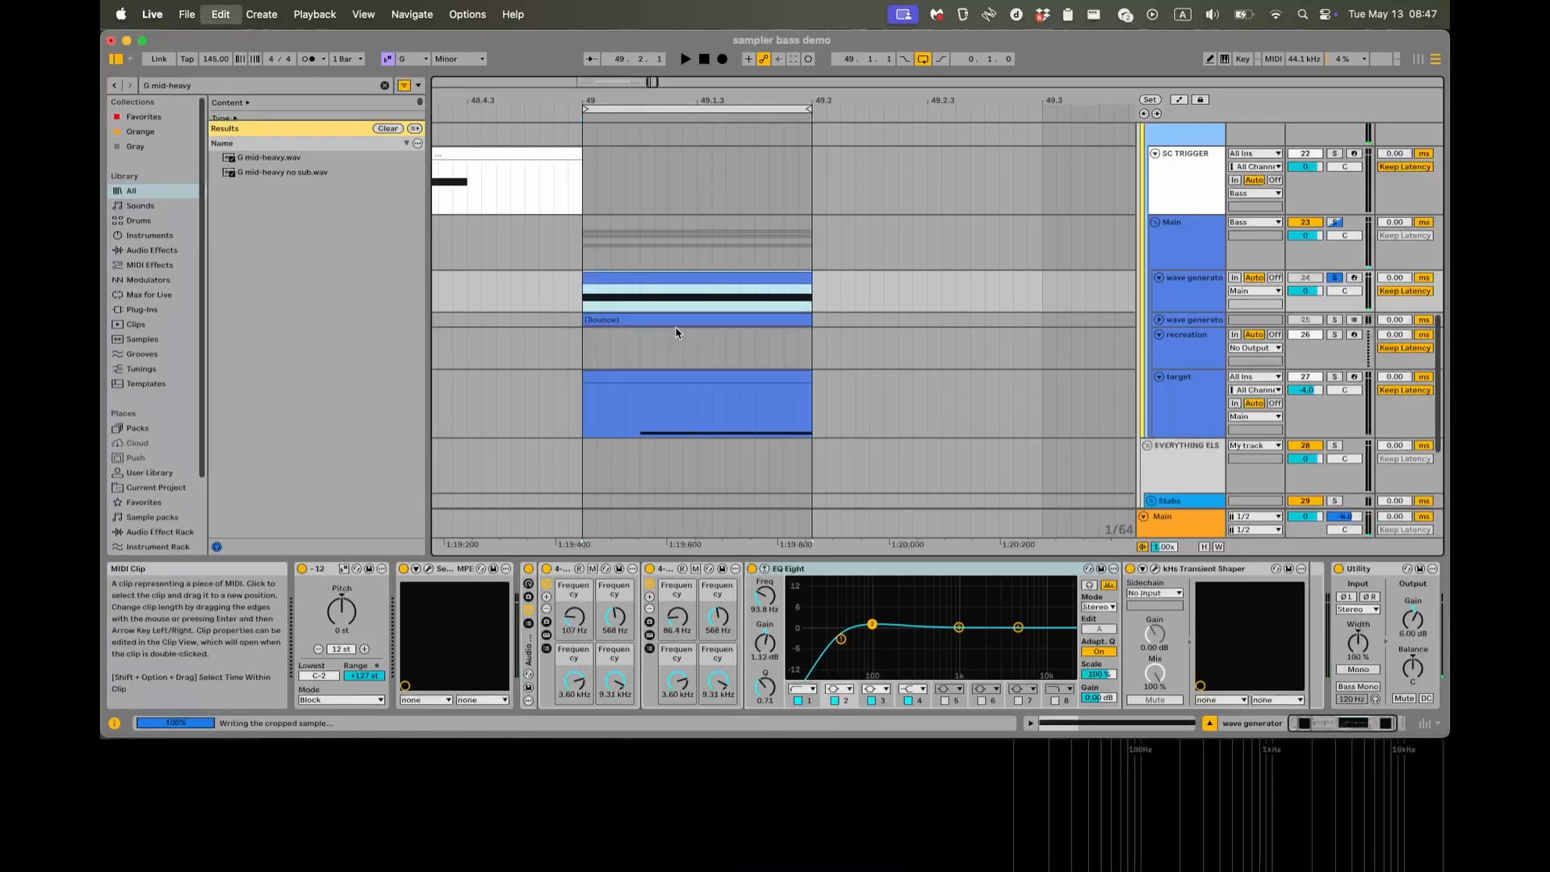
{"action": "left_click", "coordinate": [586, 352]}
{"action": "scroll", "coordinate": [597, 357], "scroll_direction": "up", "scroll_amount": 4}
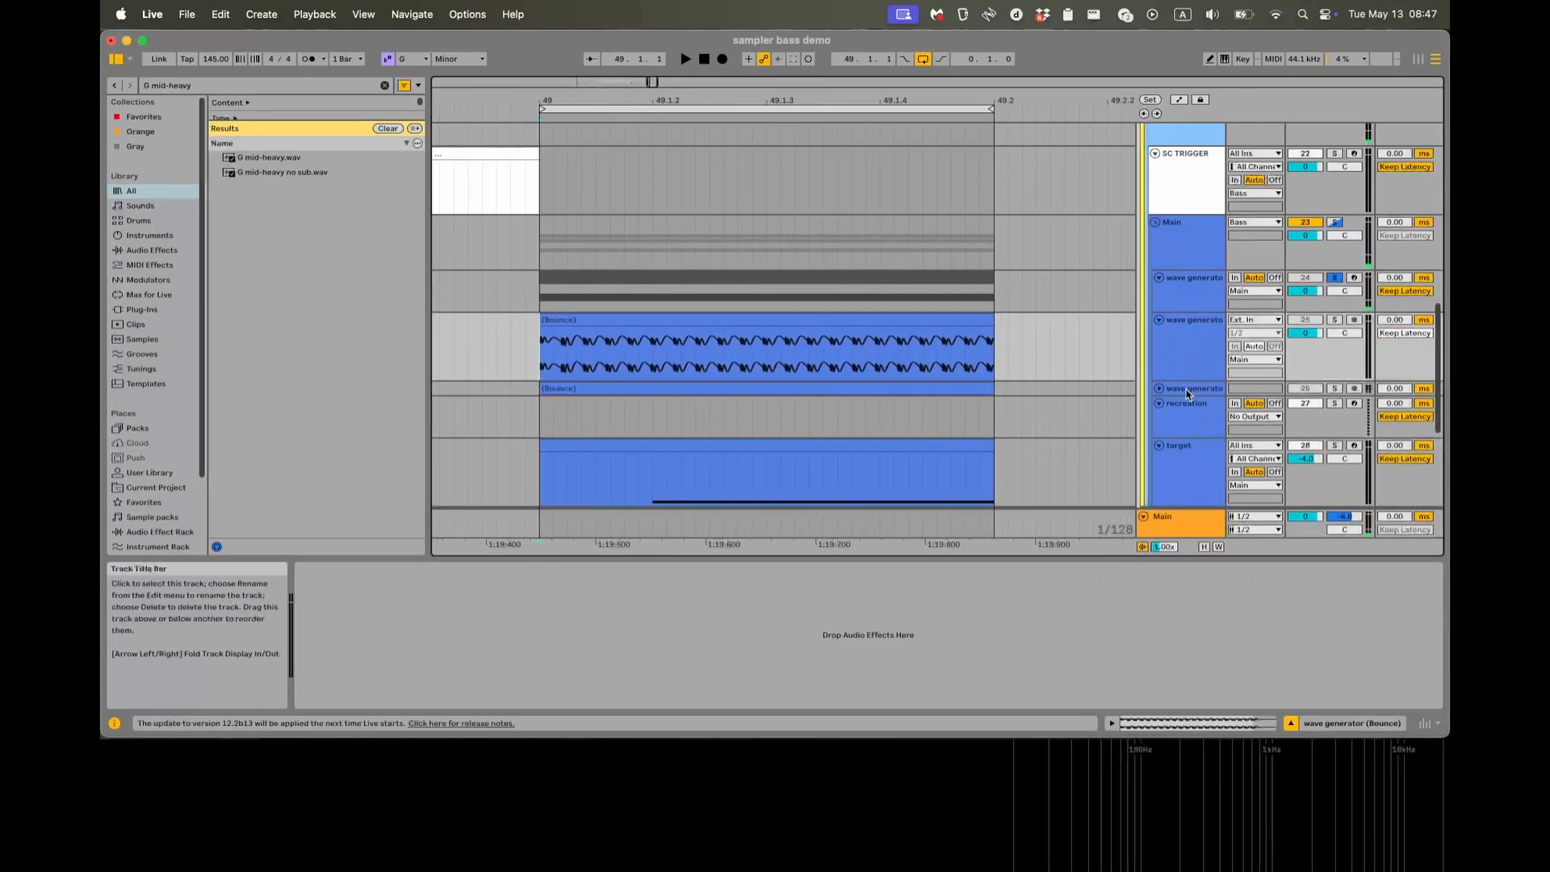
{"action": "left_click_drag", "start_coordinate": [1186, 380], "coordinate": [1163, 532]}
{"action": "scroll", "coordinate": [579, 339], "scroll_direction": "up", "scroll_amount": 5}
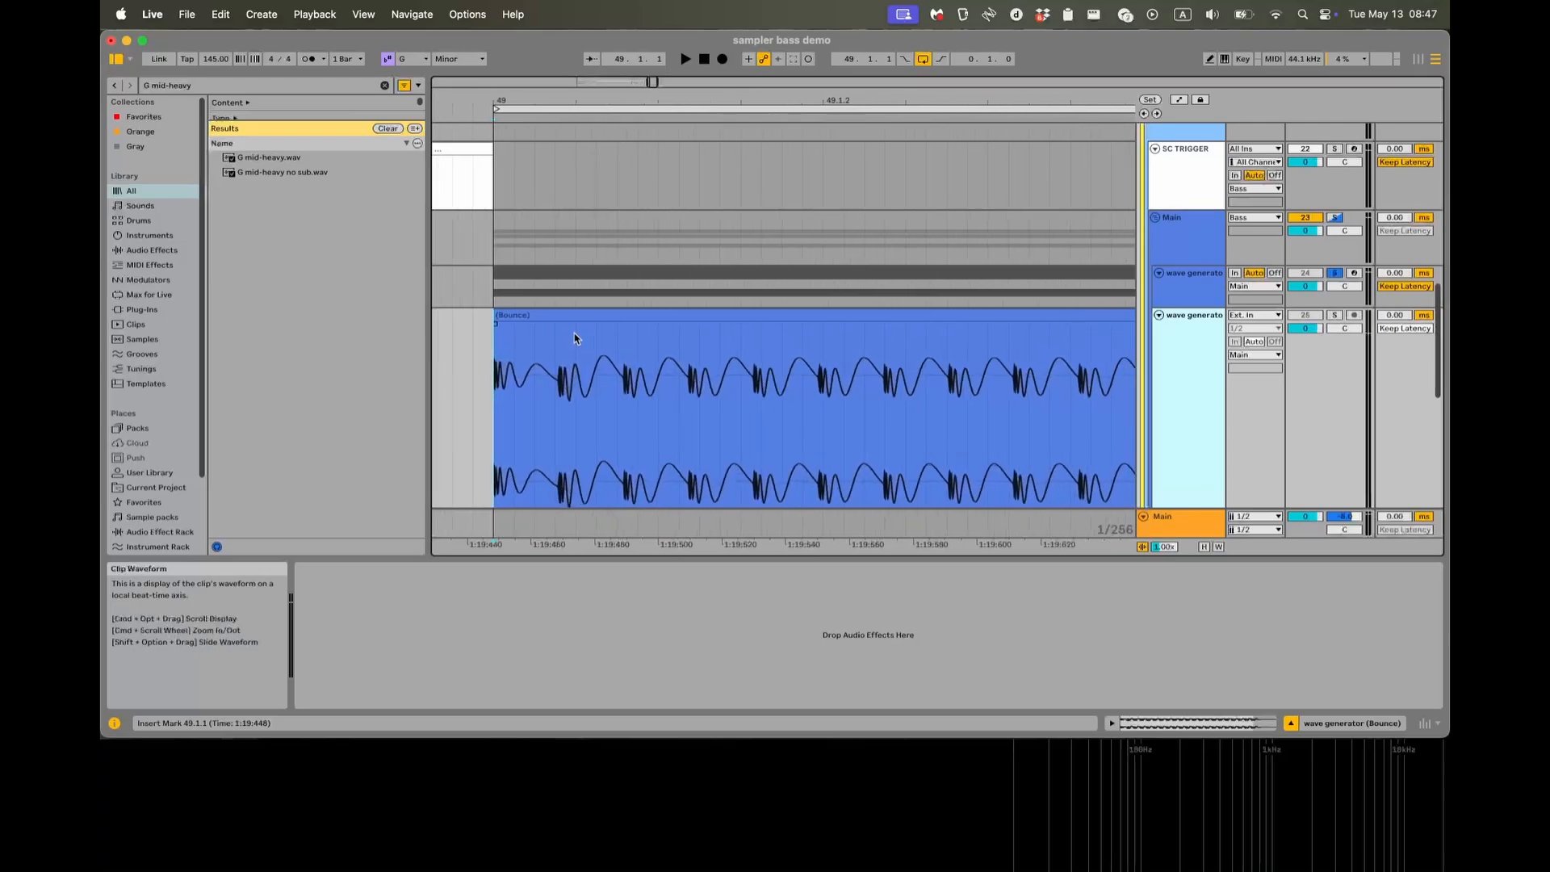
Examine the individual wave cycles at the start of the newly bounced audio clip.
{"action": "scroll", "coordinate": [570, 343], "scroll_direction": "up", "scroll_amount": 2}
{"action": "scroll", "coordinate": [554, 346], "scroll_direction": "down", "scroll_amount": 3}
{"action": "scroll", "coordinate": [550, 345], "scroll_direction": "down", "scroll_amount": 3}
{"action": "scroll", "coordinate": [553, 318], "scroll_direction": "right", "scroll_amount": 1}
{"action": "scroll", "coordinate": [553, 319], "scroll_direction": "up", "scroll_amount": 1}
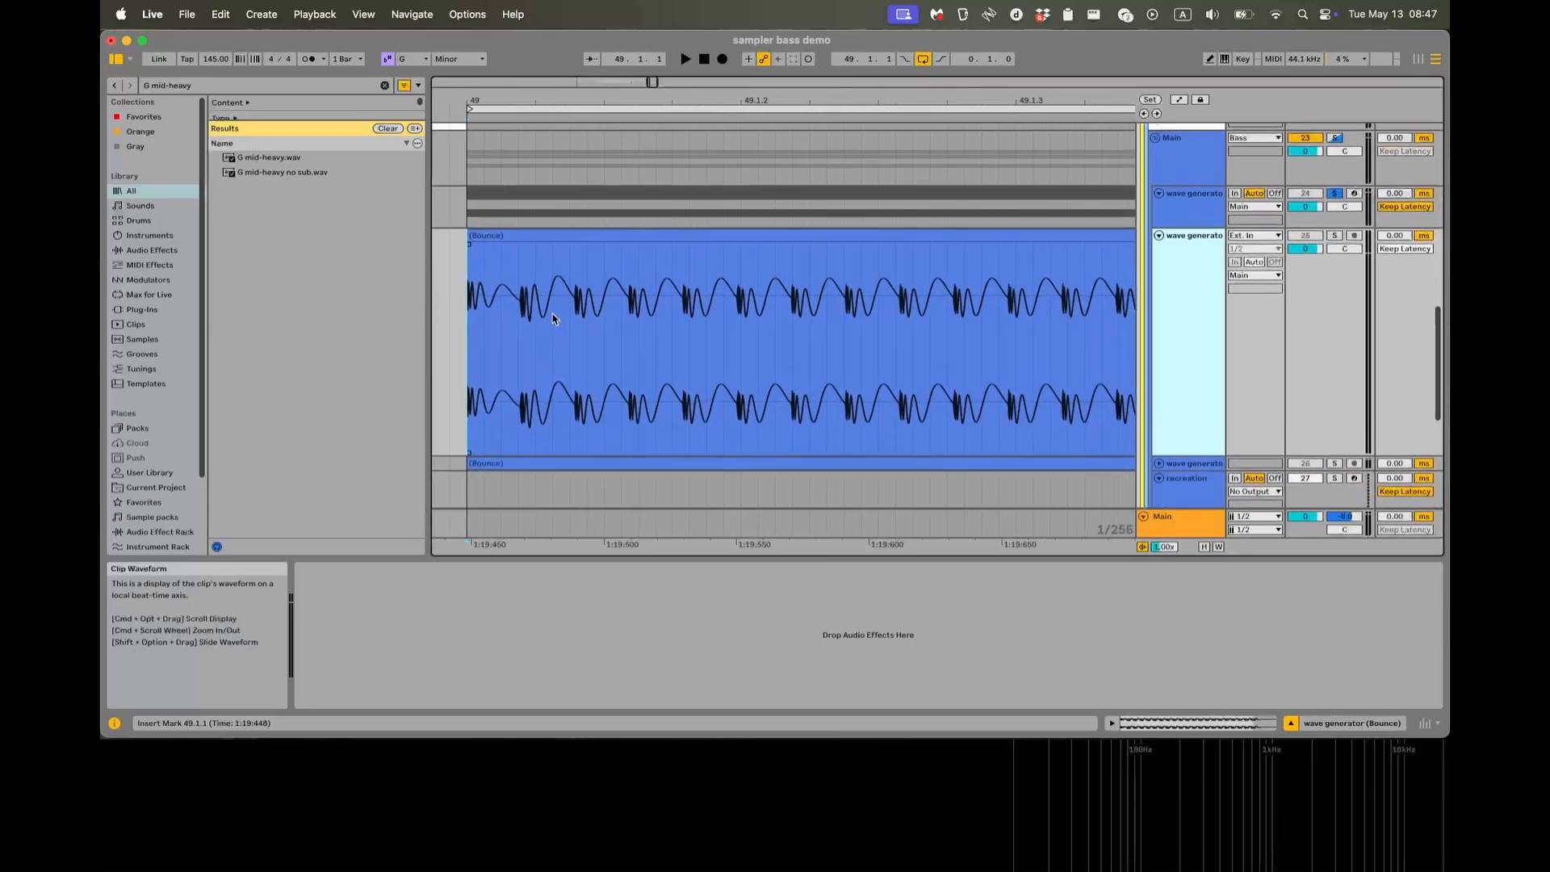
{"action": "scroll", "coordinate": [528, 324], "scroll_direction": "down", "scroll_amount": 4}
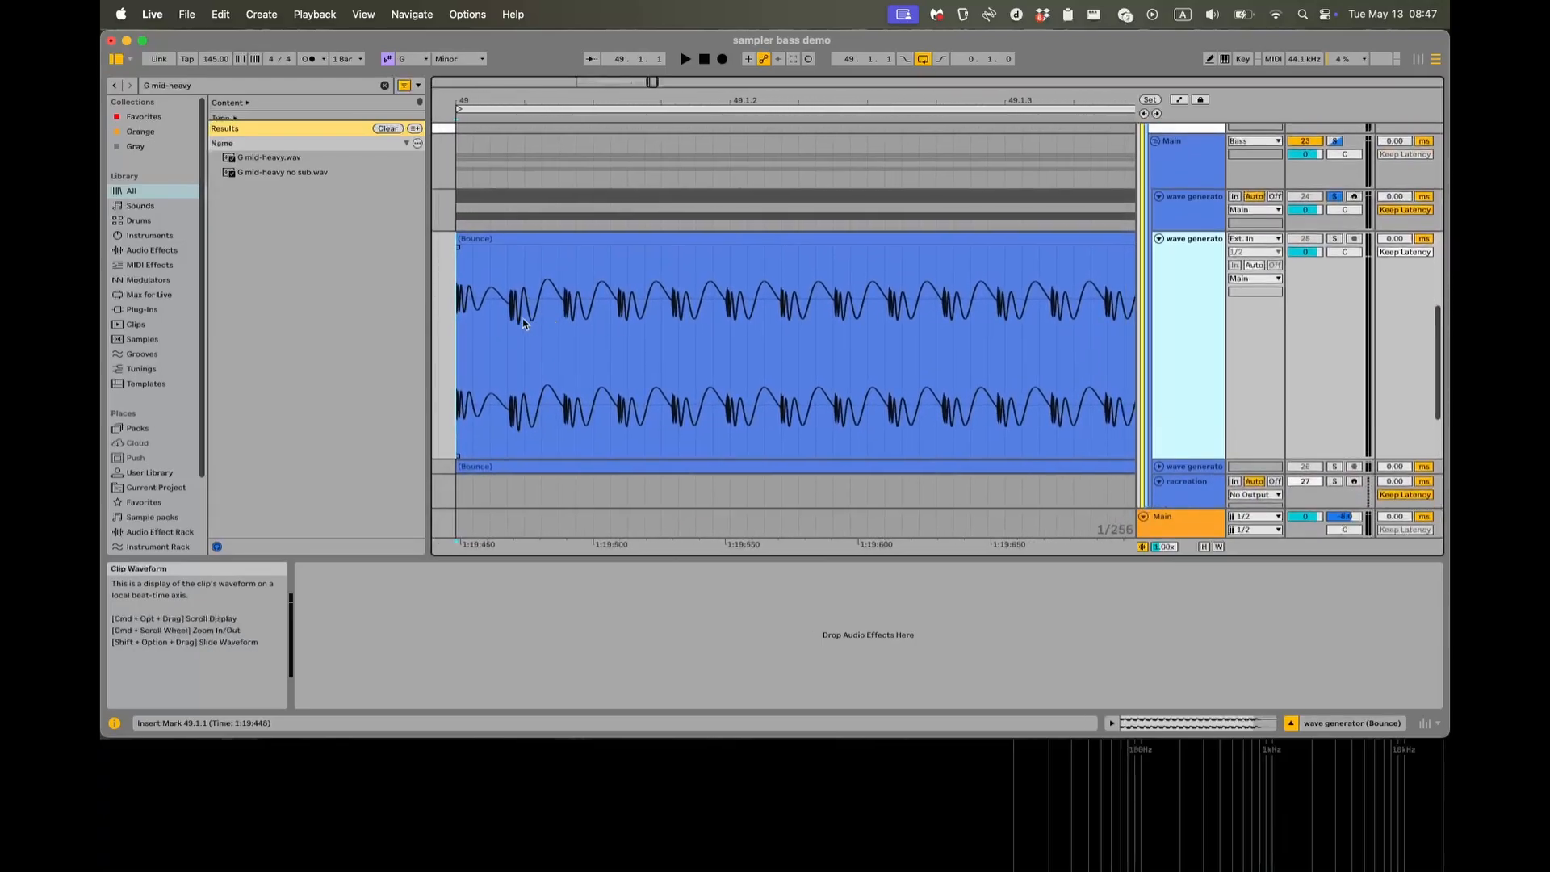
{"action": "left_click", "coordinate": [473, 339]}
{"action": "scroll", "coordinate": [492, 316], "scroll_direction": "up", "scroll_amount": 3}
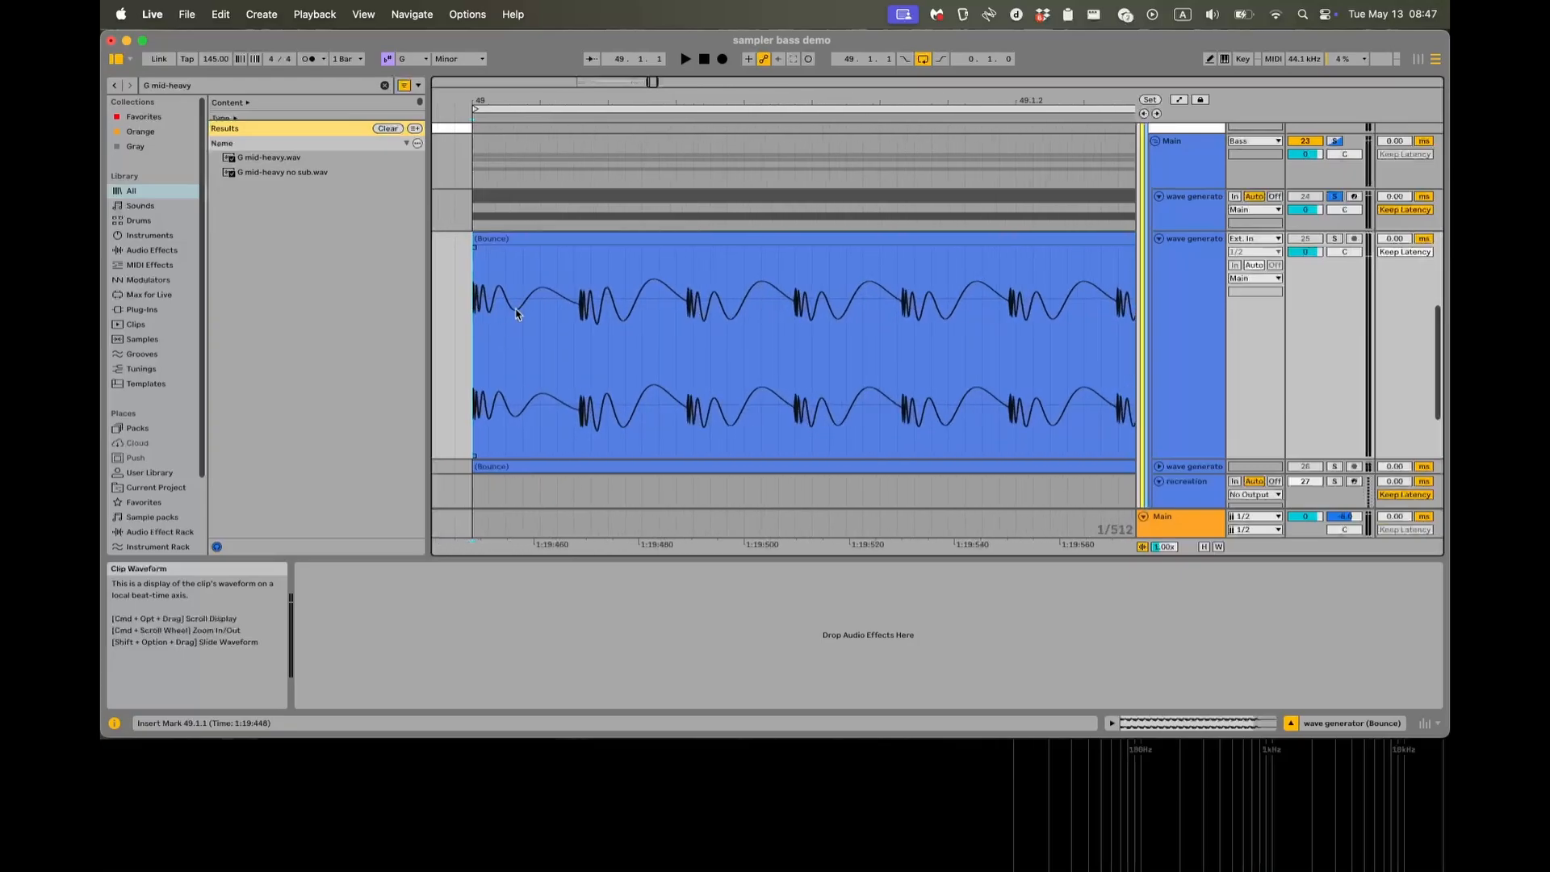
{"action": "scroll", "coordinate": [574, 313], "scroll_direction": "down", "scroll_amount": 6}
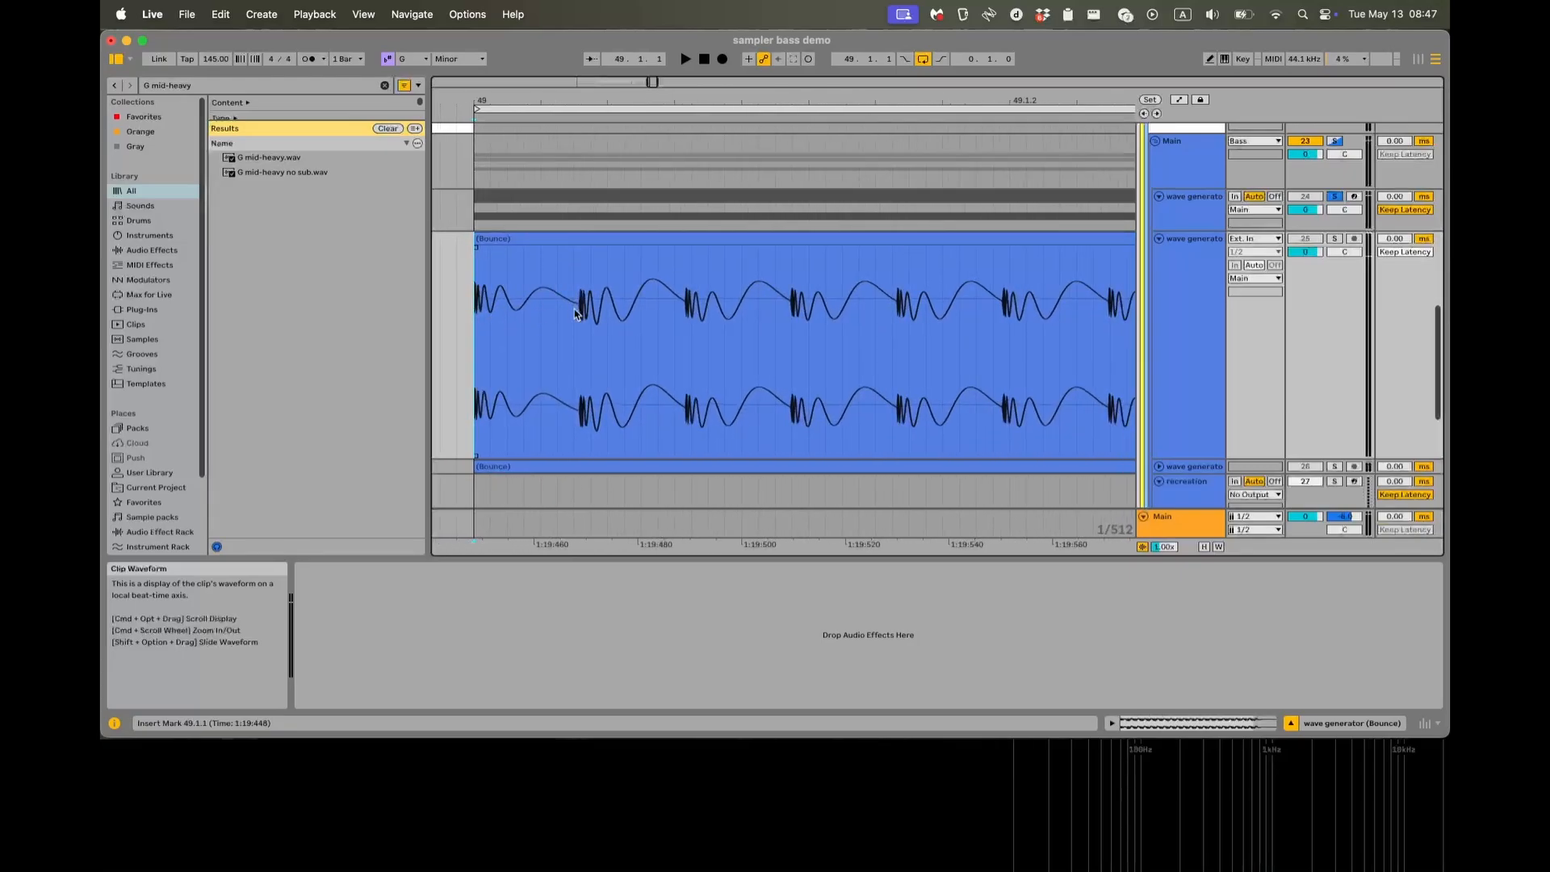
Reactivate the original MIDI clip on the wave generator track and select that track.
{"action": "left_click", "coordinate": [703, 218]}
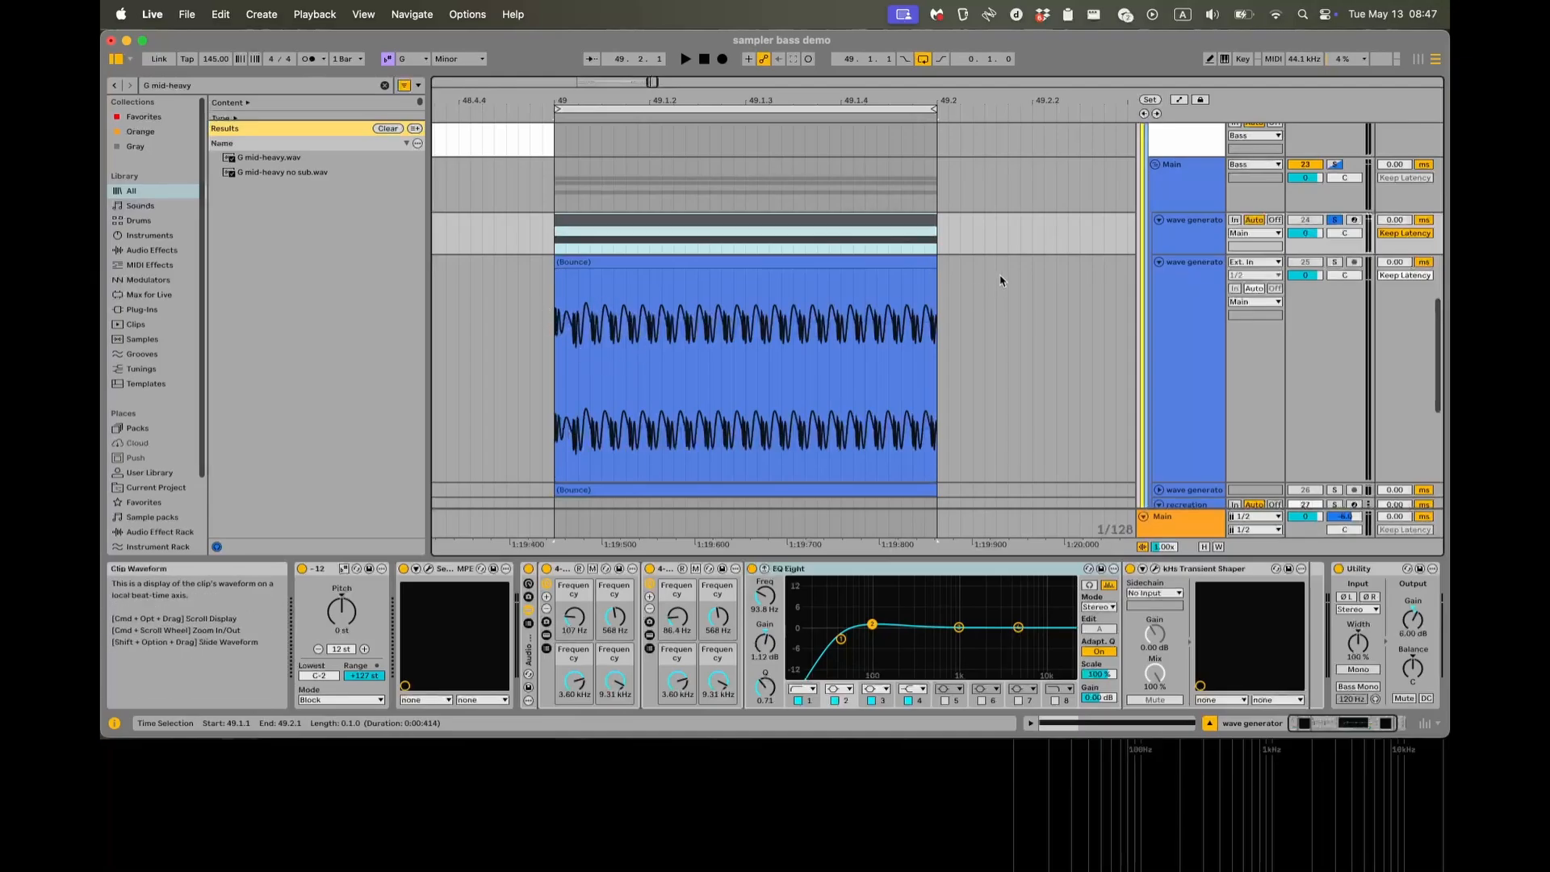
{"action": "key", "text": "0"}
{"action": "left_click", "coordinate": [1181, 238]}
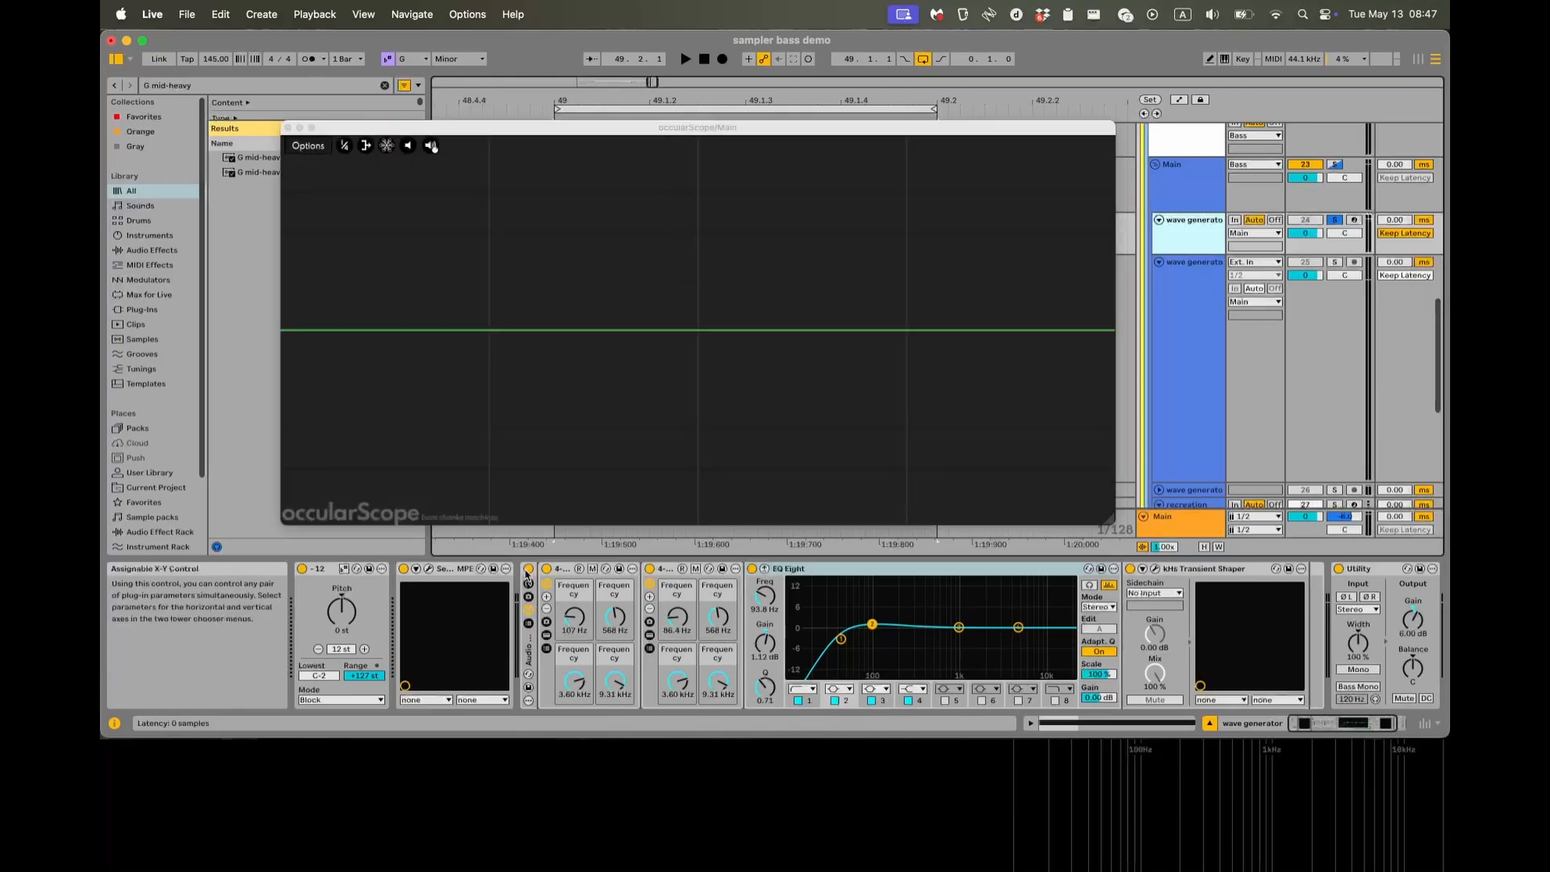
Bypass the wave generator's Audio Effect Rack and play the clip with the oscilloscope open.
{"action": "left_click", "coordinate": [528, 569]}
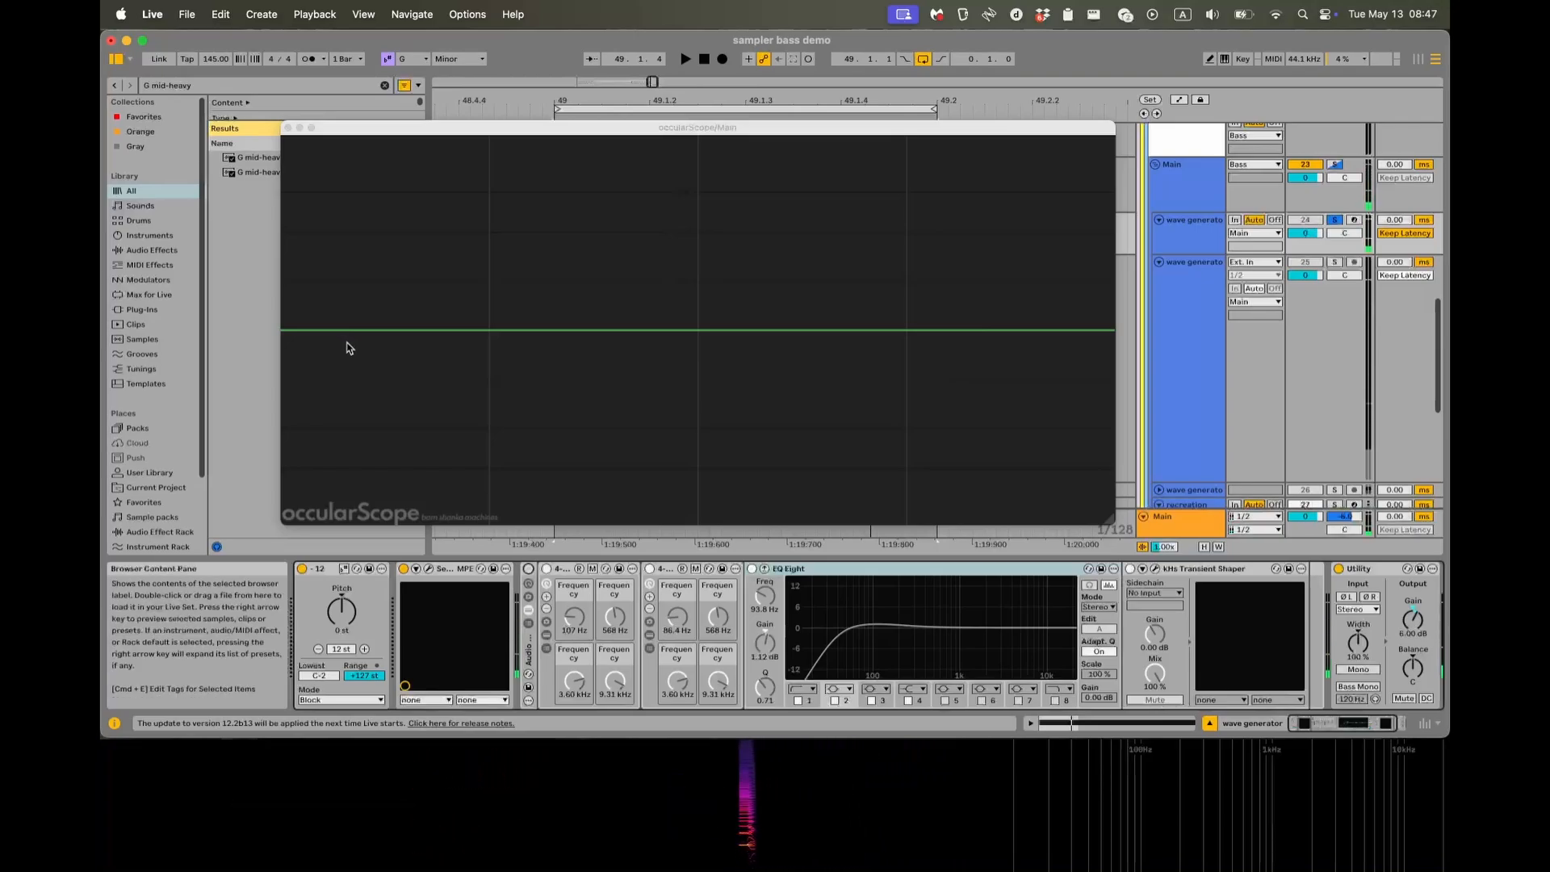
{"action": "key", "text": "space"}
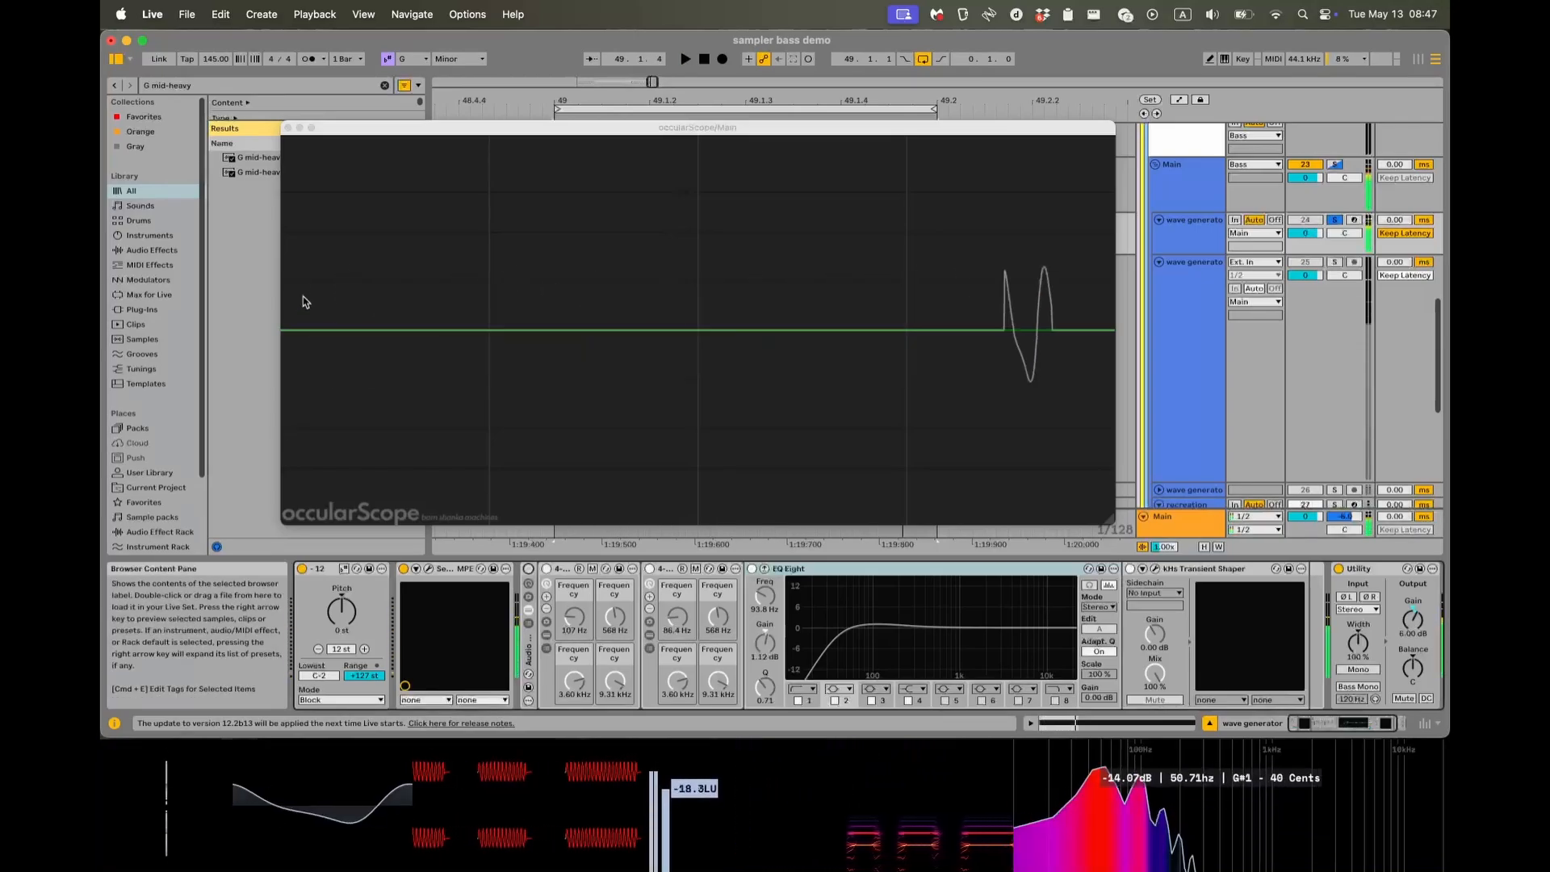
Stop playback, reactivate the wave generator's Audio Effect Rack and select the first 4-band vitamin clone inside it.
{"action": "key", "text": "space"}
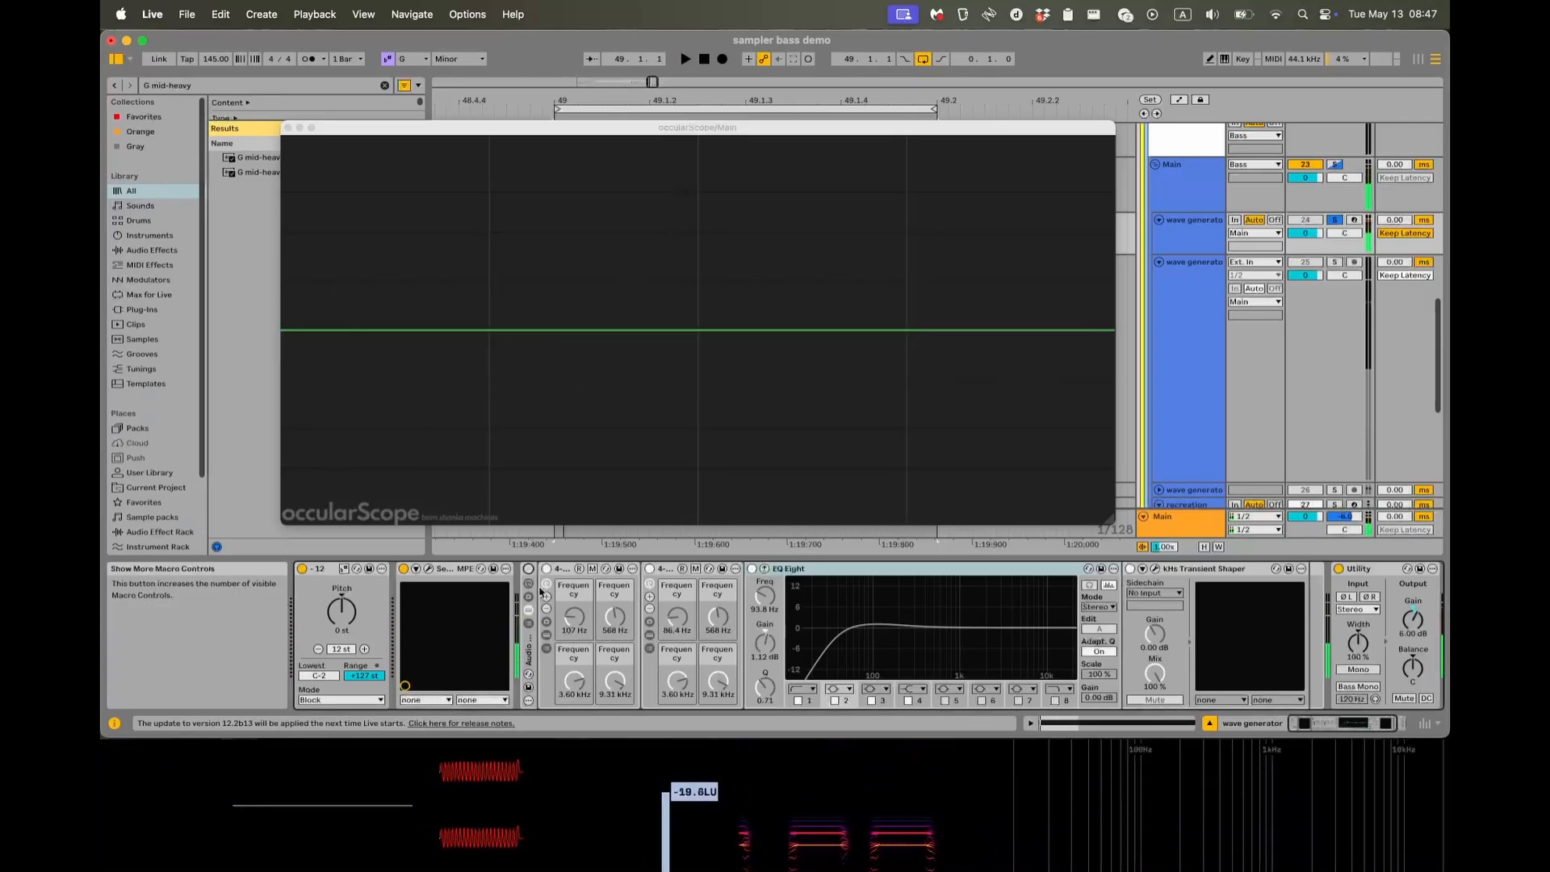
{"action": "left_click", "coordinate": [529, 572]}
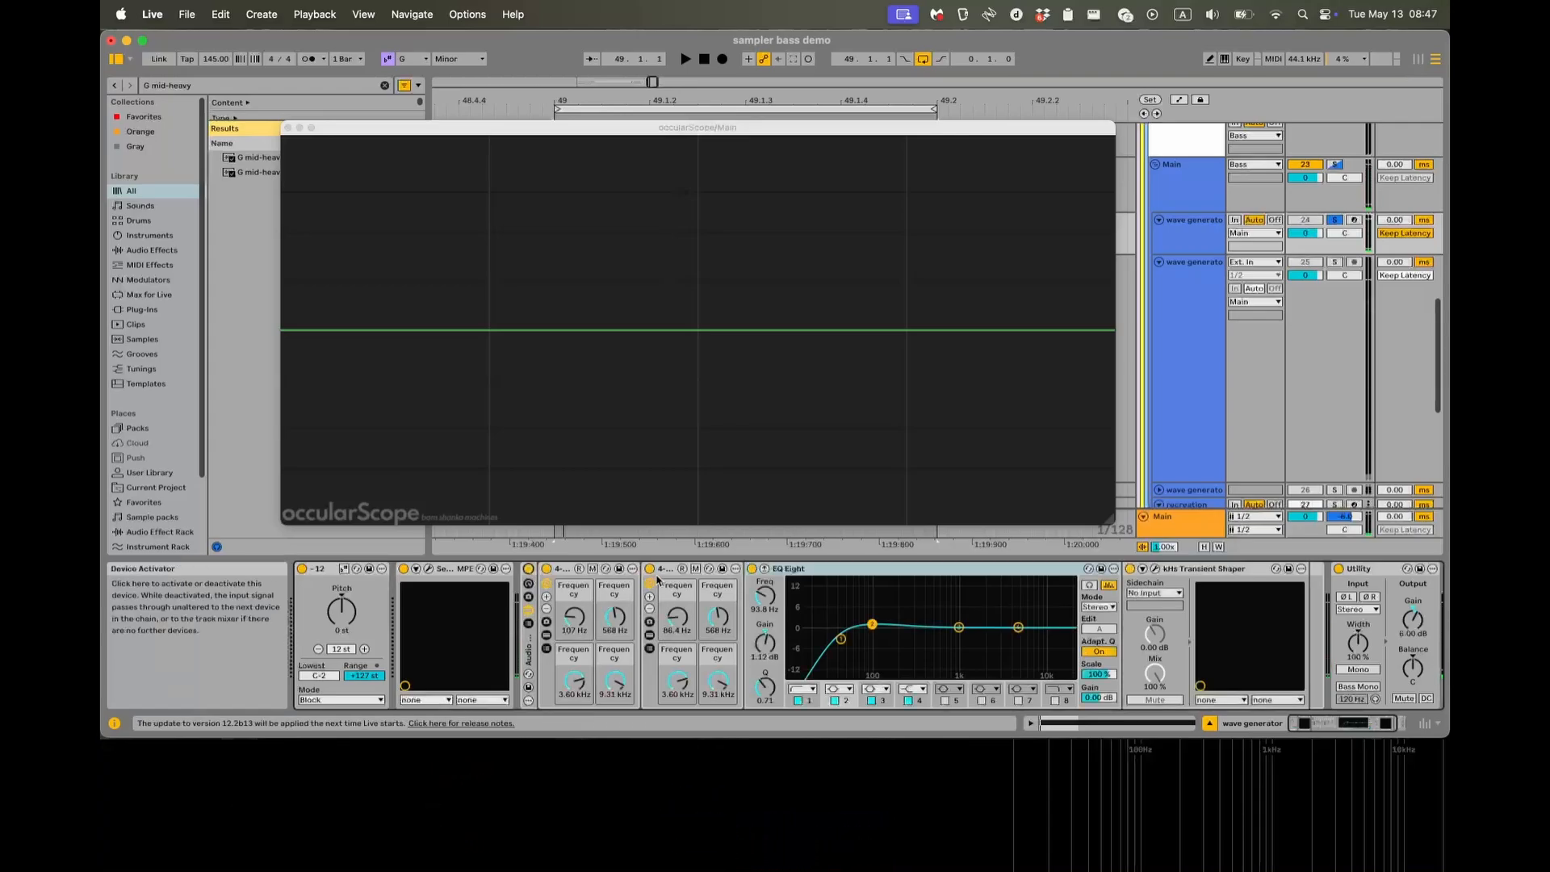
{"action": "left_click", "coordinate": [566, 577]}
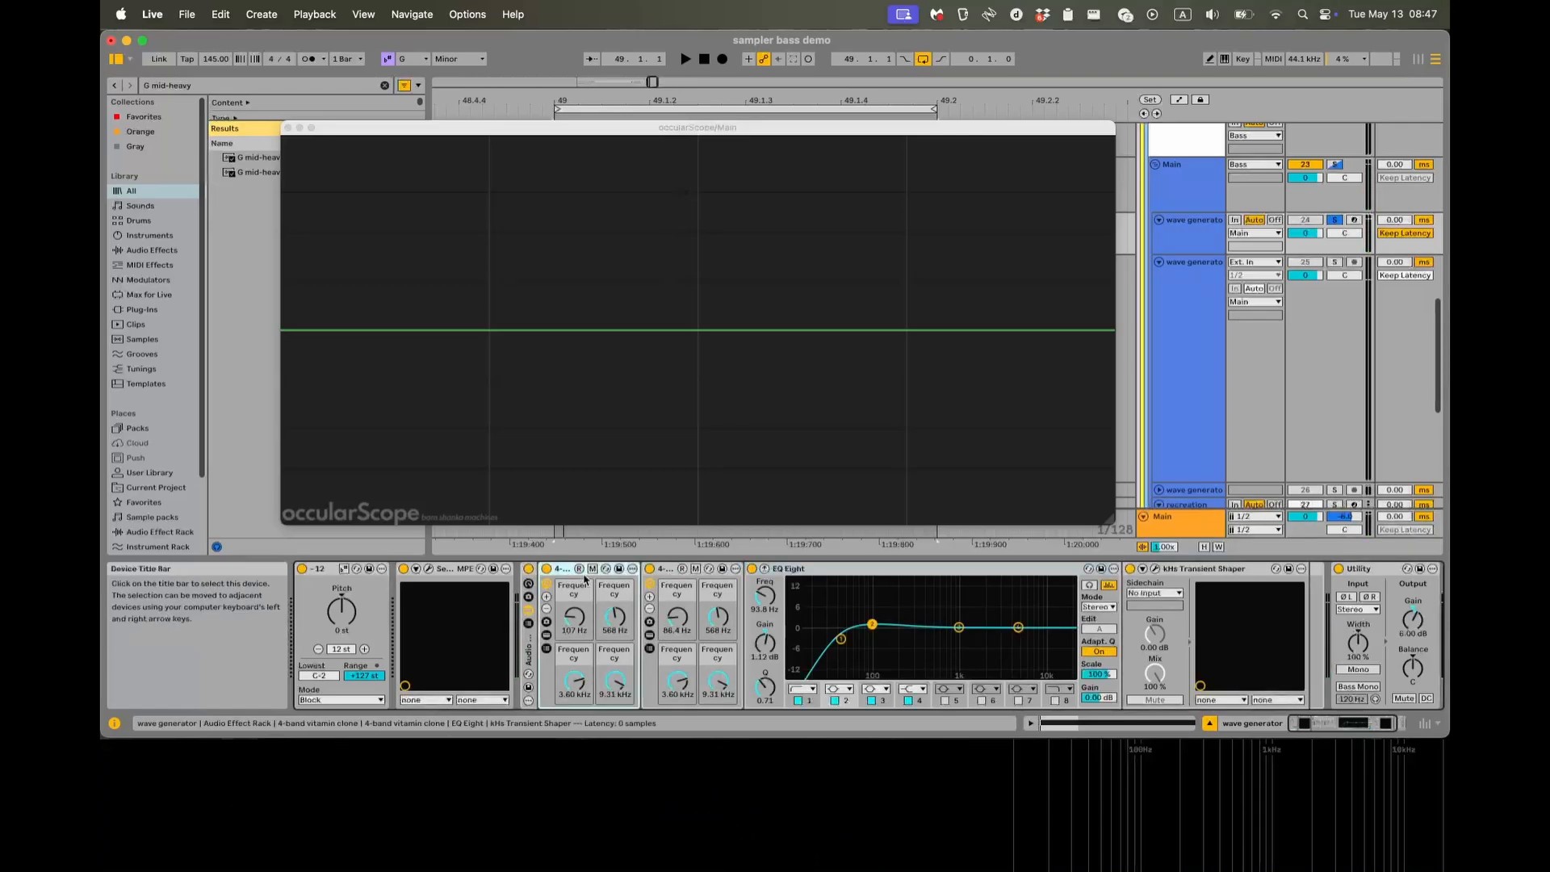
Play the clip in short bursts to inspect the processed waveform in occularScope, and close the oscilloscope window.
{"action": "key", "text": "space"}
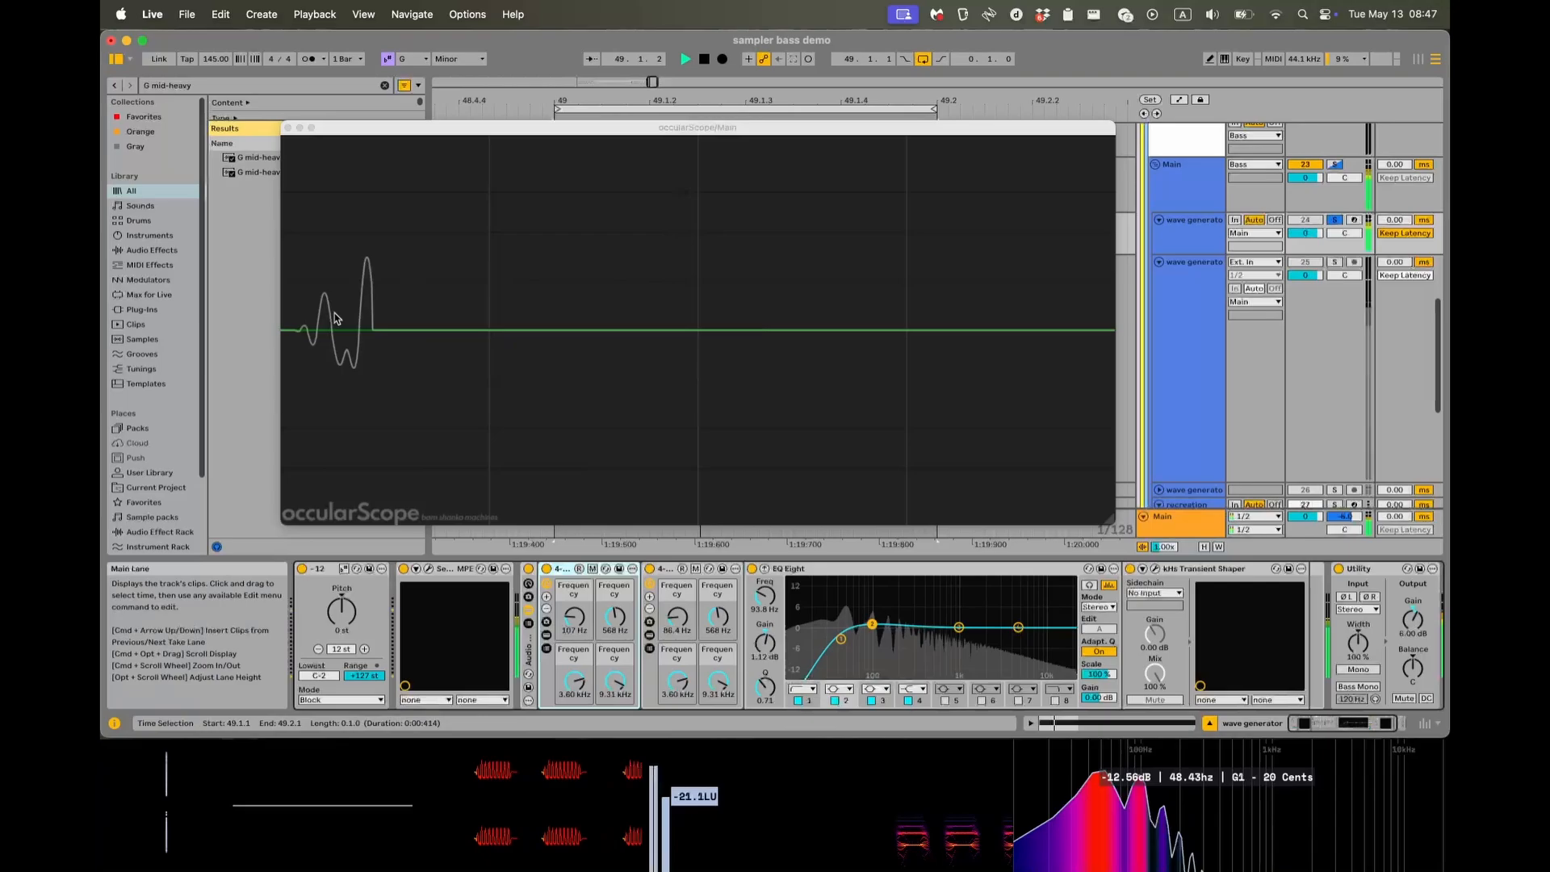
{"action": "key", "text": "space"}
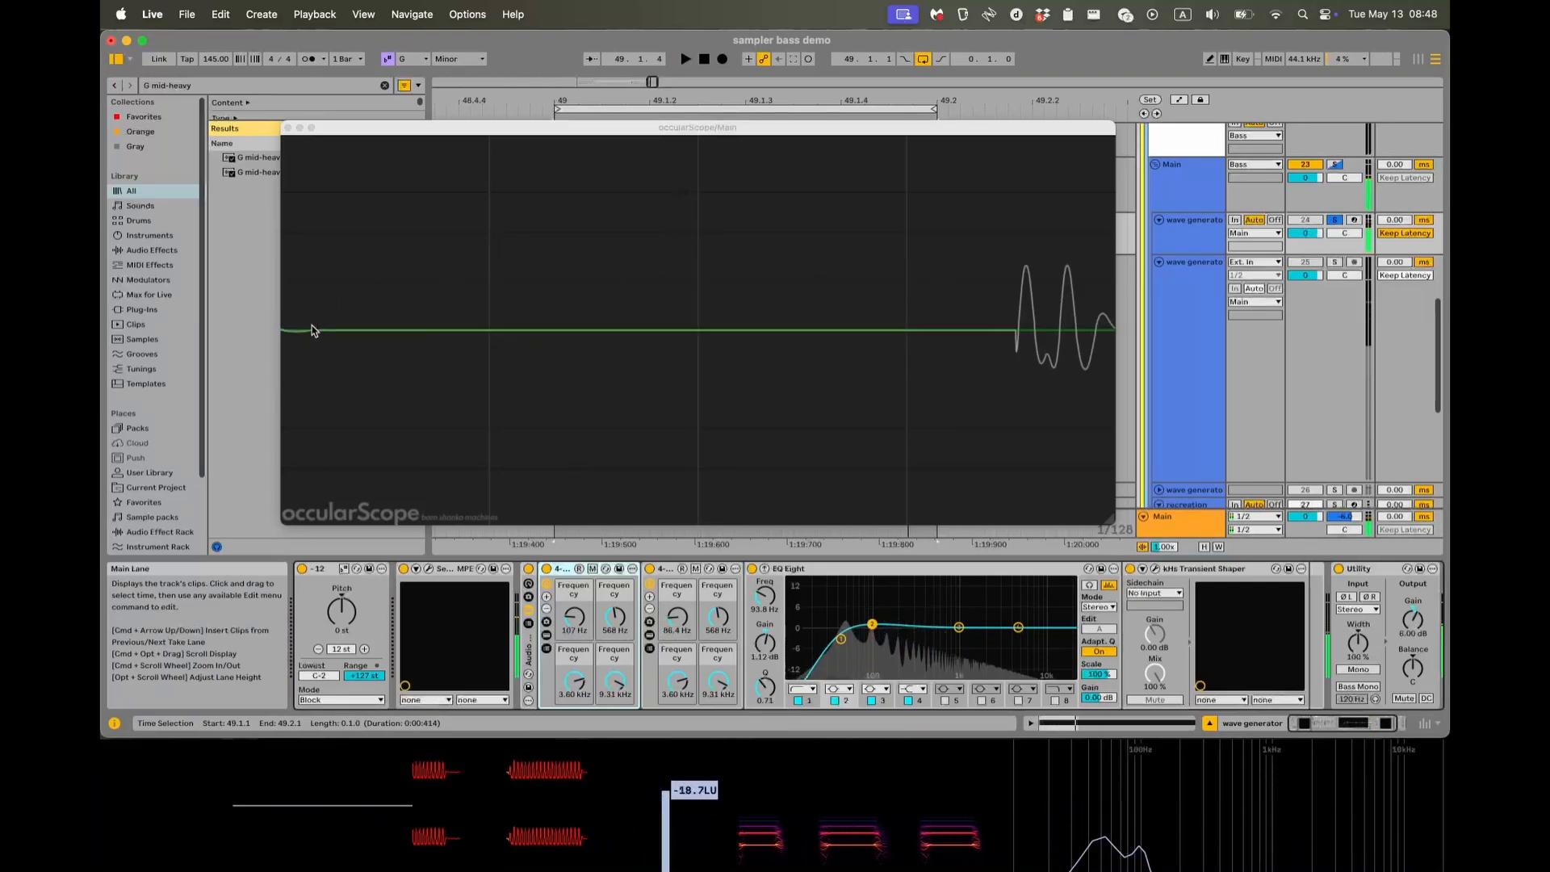
{"action": "key", "text": "space"}
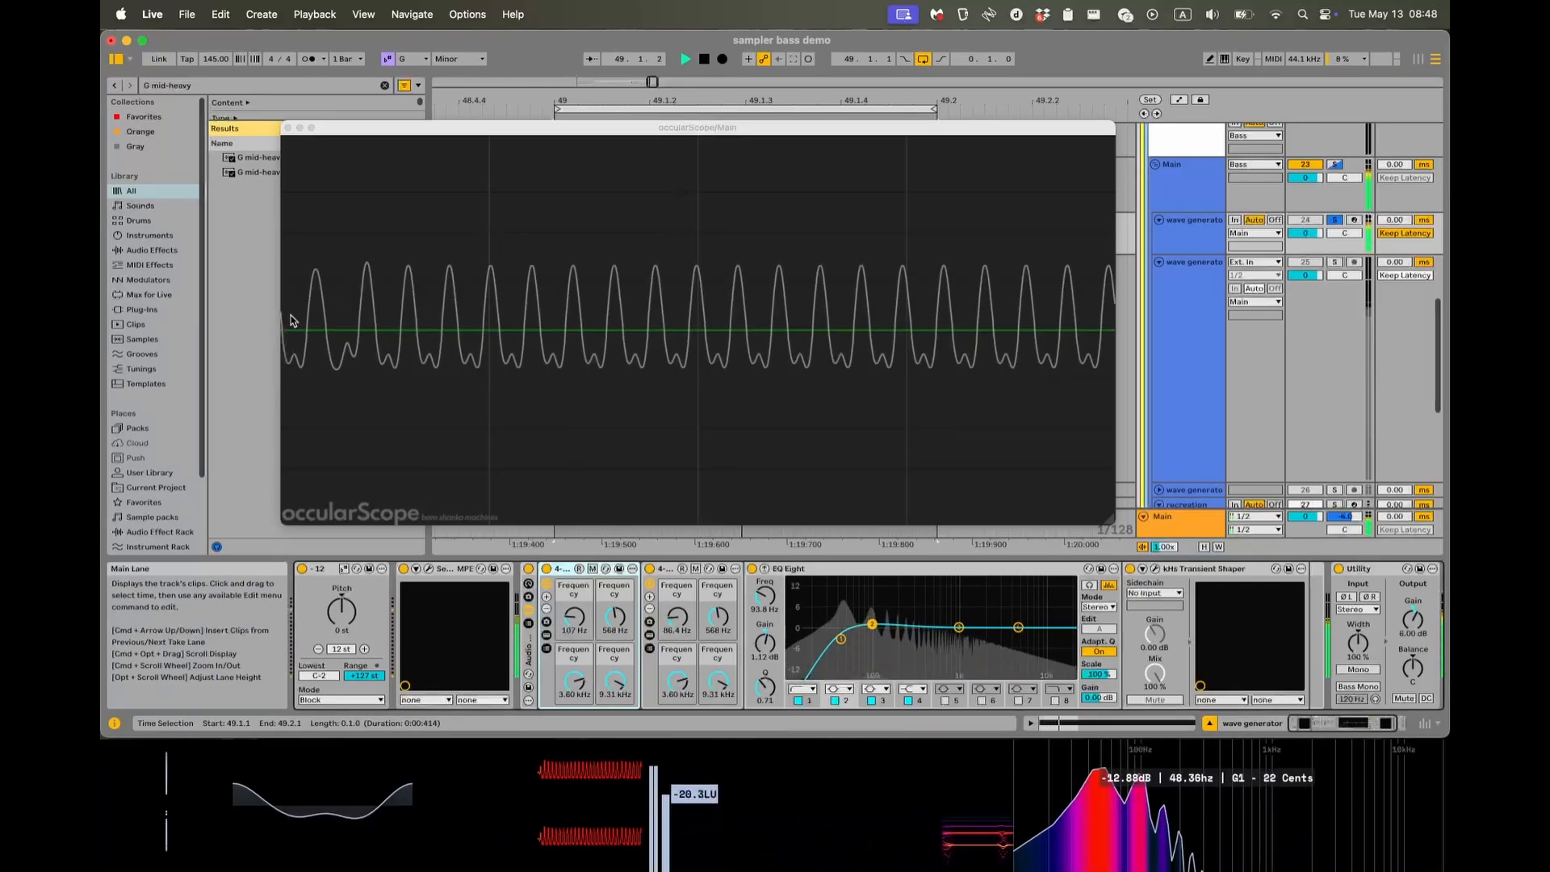
{"action": "key", "text": "space"}
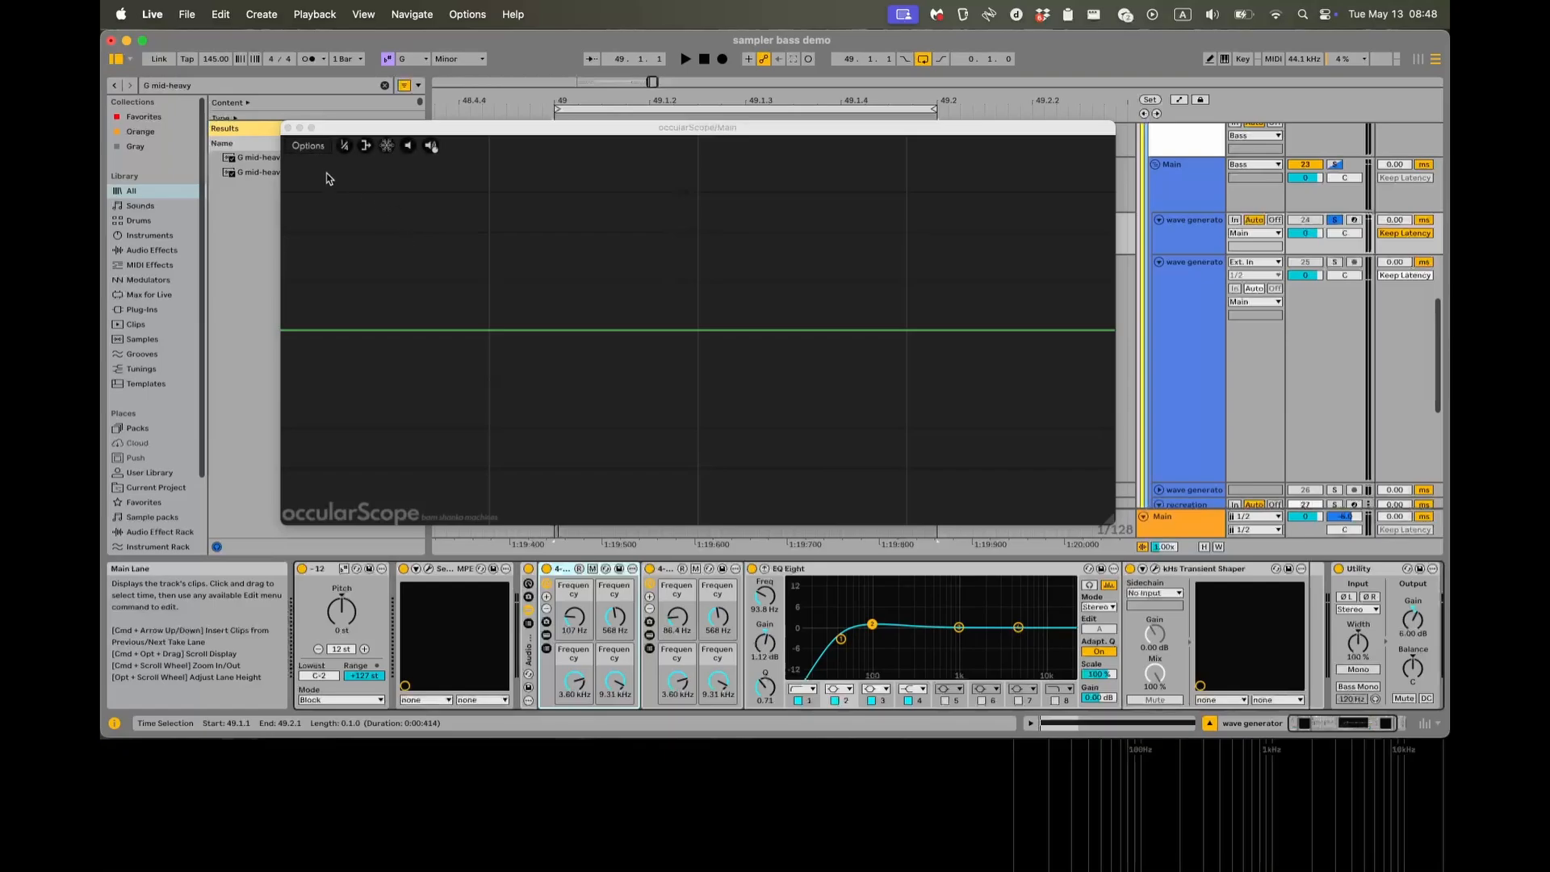
{"action": "left_click", "coordinate": [287, 128]}
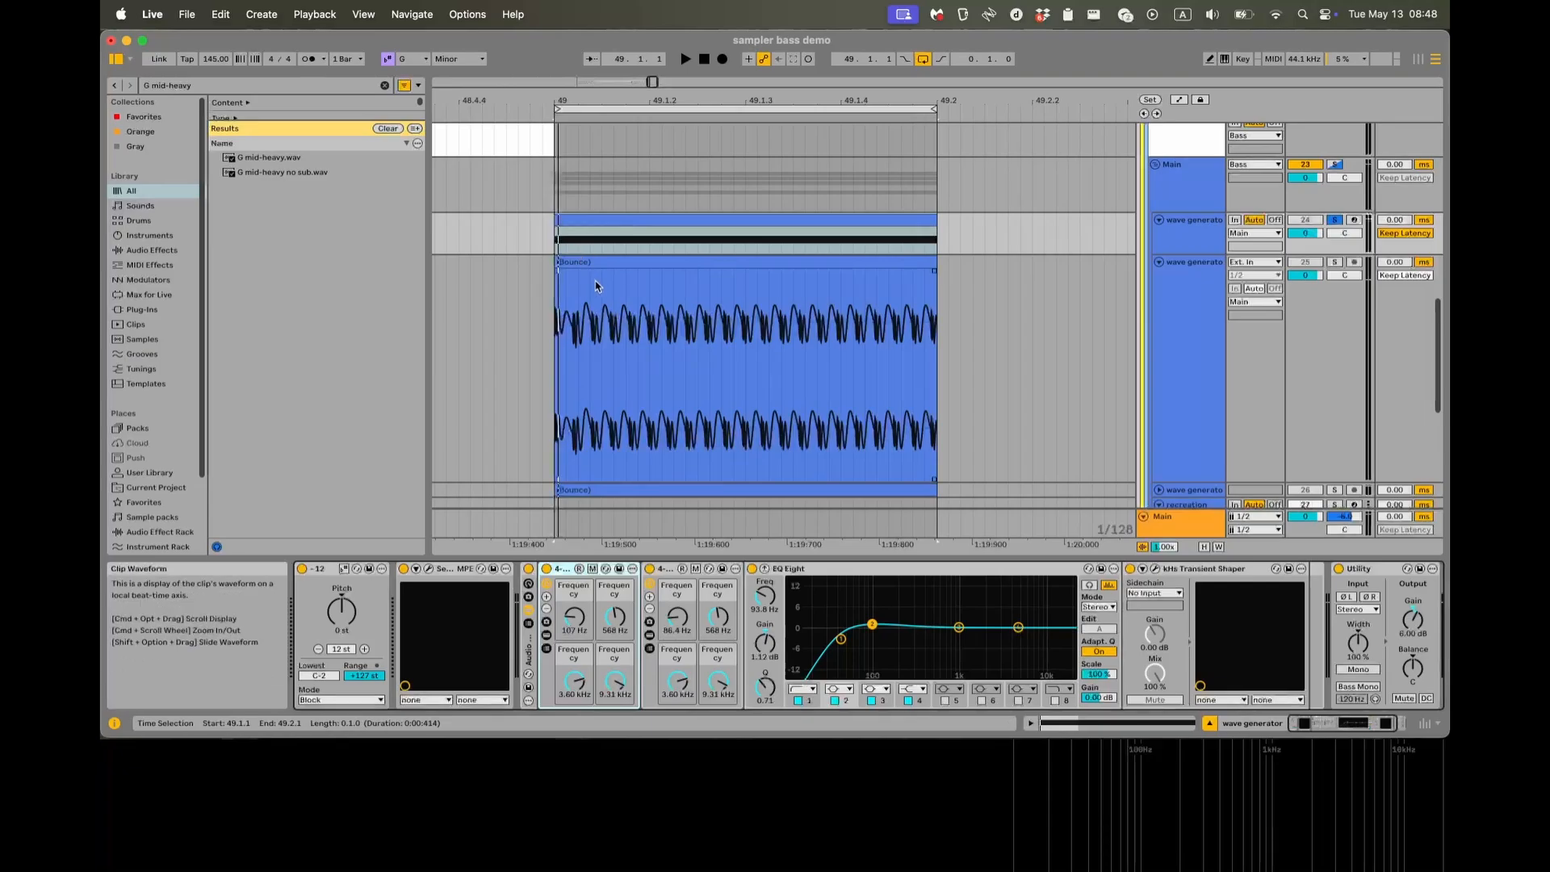
Examine the repeating wave cycles of the bounced audio clip along its full length.
{"action": "scroll", "coordinate": [611, 329], "scroll_direction": "down", "scroll_amount": 3}
{"action": "scroll", "coordinate": [610, 328], "scroll_direction": "right", "scroll_amount": 1}
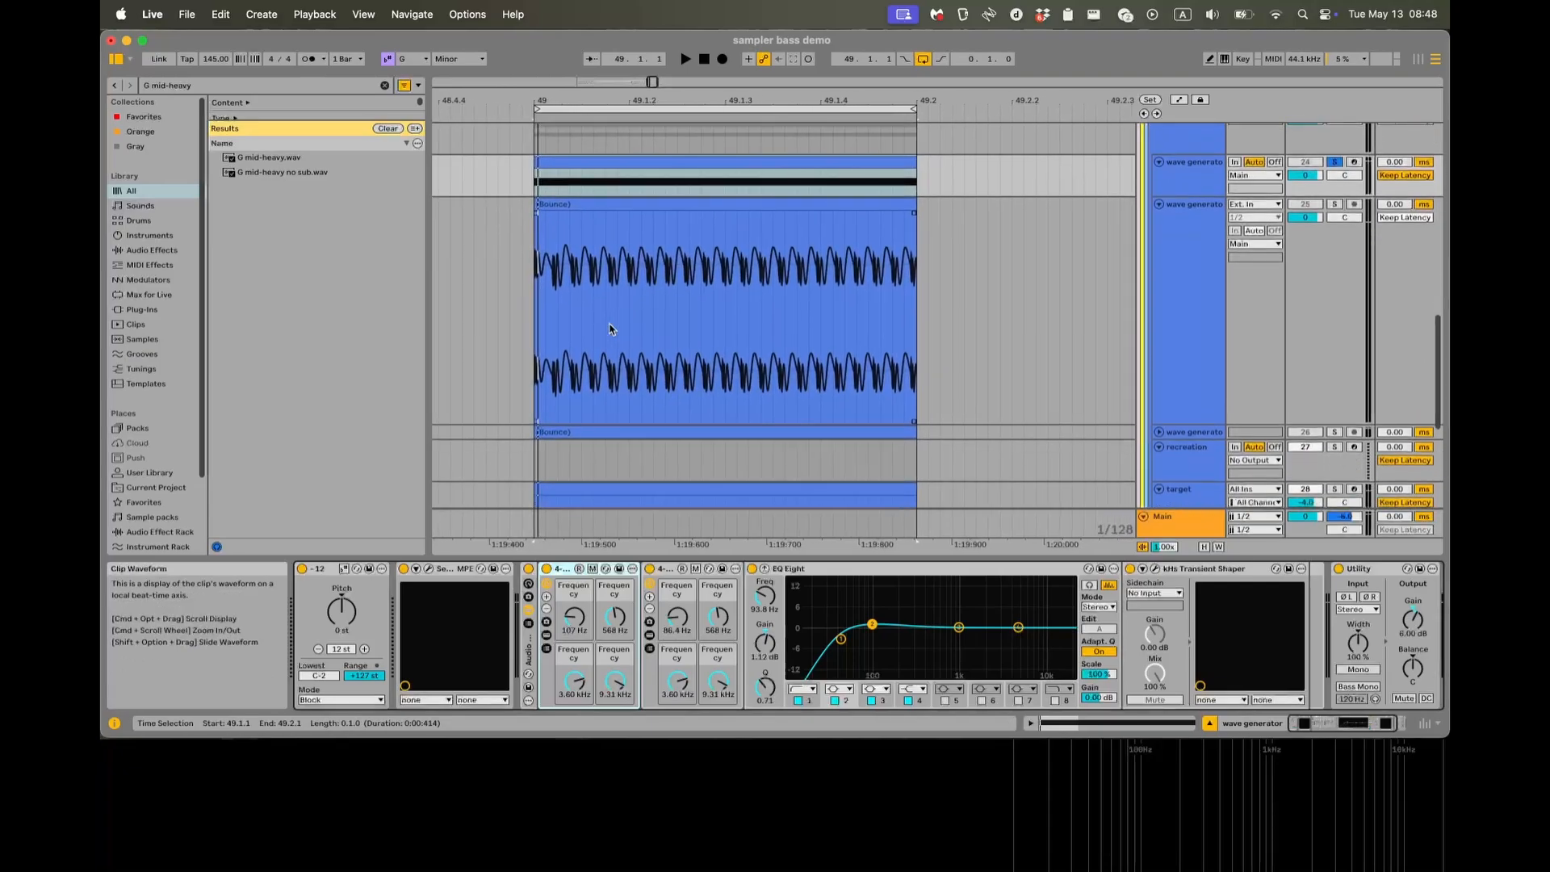
{"action": "left_click", "coordinate": [528, 322]}
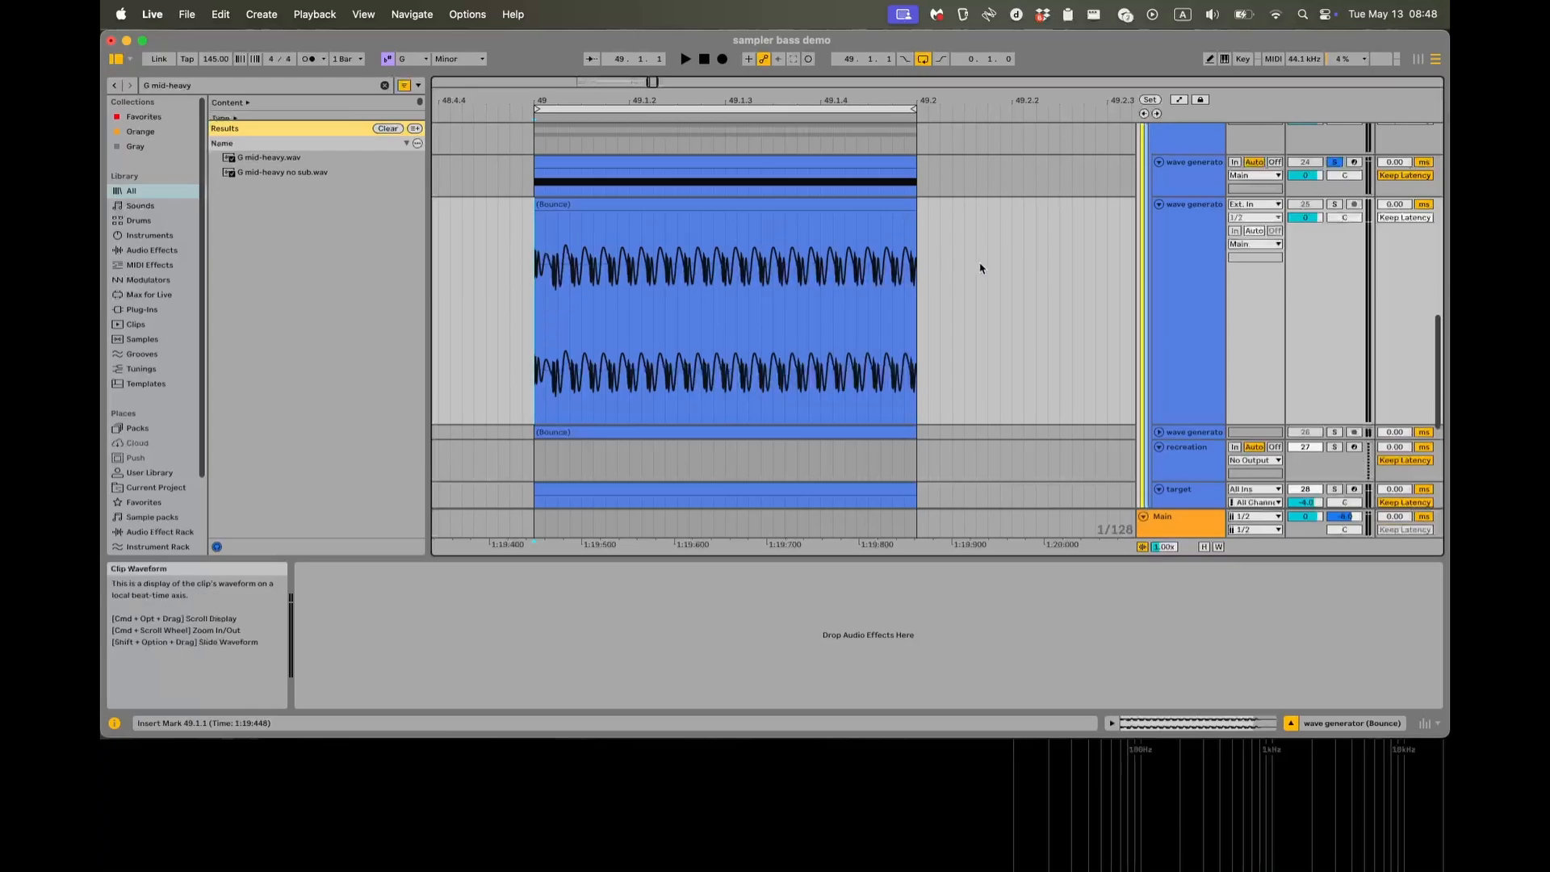
{"action": "left_click", "coordinate": [1197, 256]}
{"action": "left_click", "coordinate": [1200, 191]}
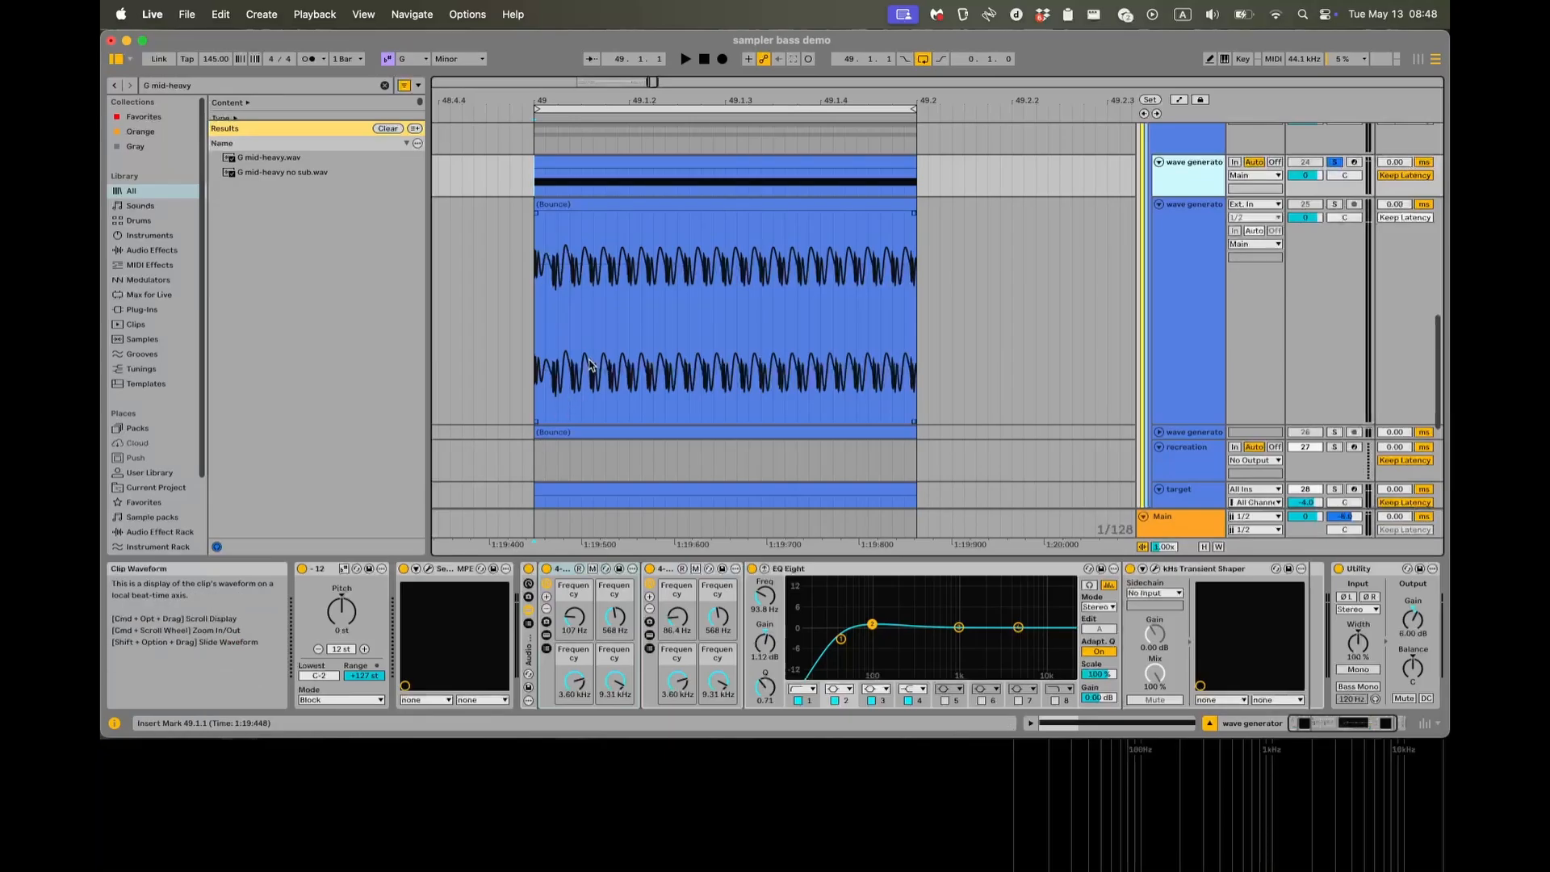
{"action": "left_click", "coordinate": [548, 371]}
{"action": "scroll", "coordinate": [533, 339], "scroll_direction": "up", "scroll_amount": 5}
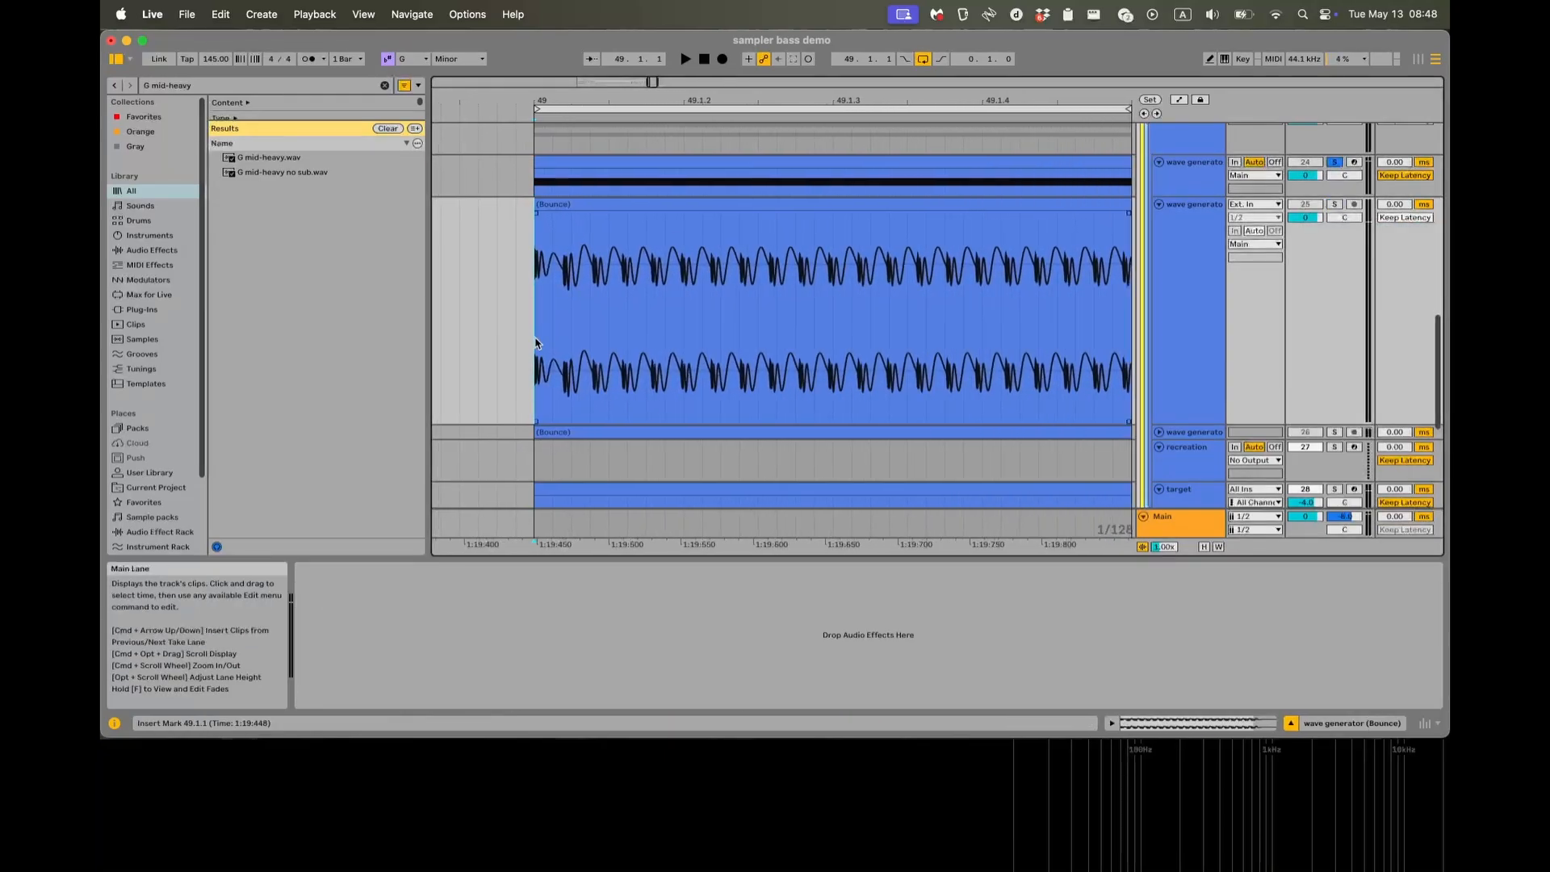
{"action": "scroll", "coordinate": [554, 339], "scroll_direction": "right", "scroll_amount": 1}
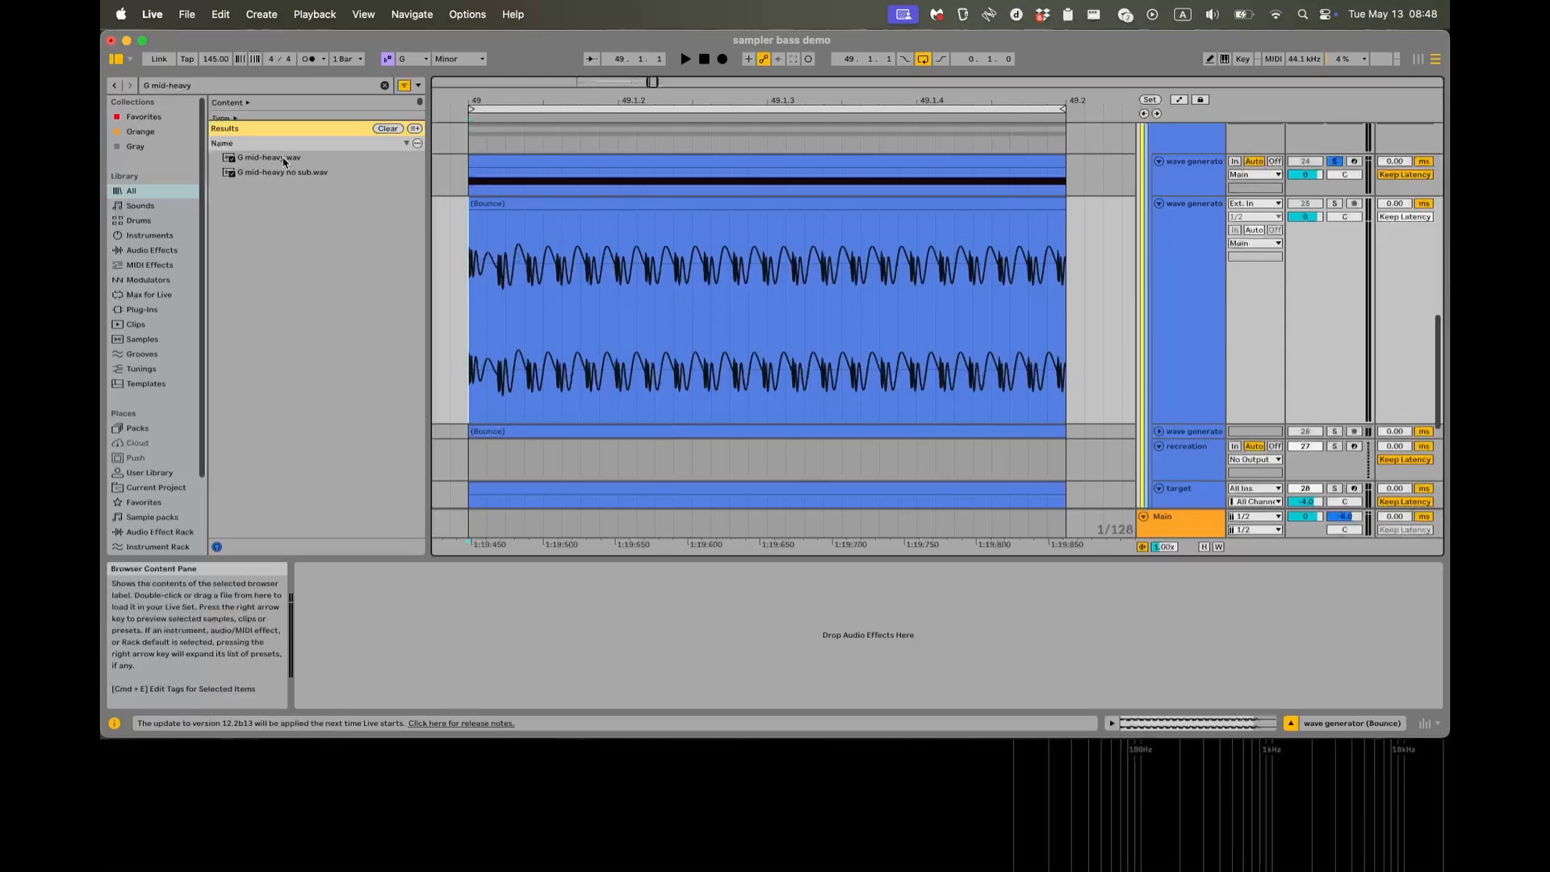
{"action": "scroll", "coordinate": [837, 318], "scroll_direction": "down", "scroll_amount": 3}
{"action": "scroll", "coordinate": [837, 318], "scroll_direction": "left", "scroll_amount": 2}
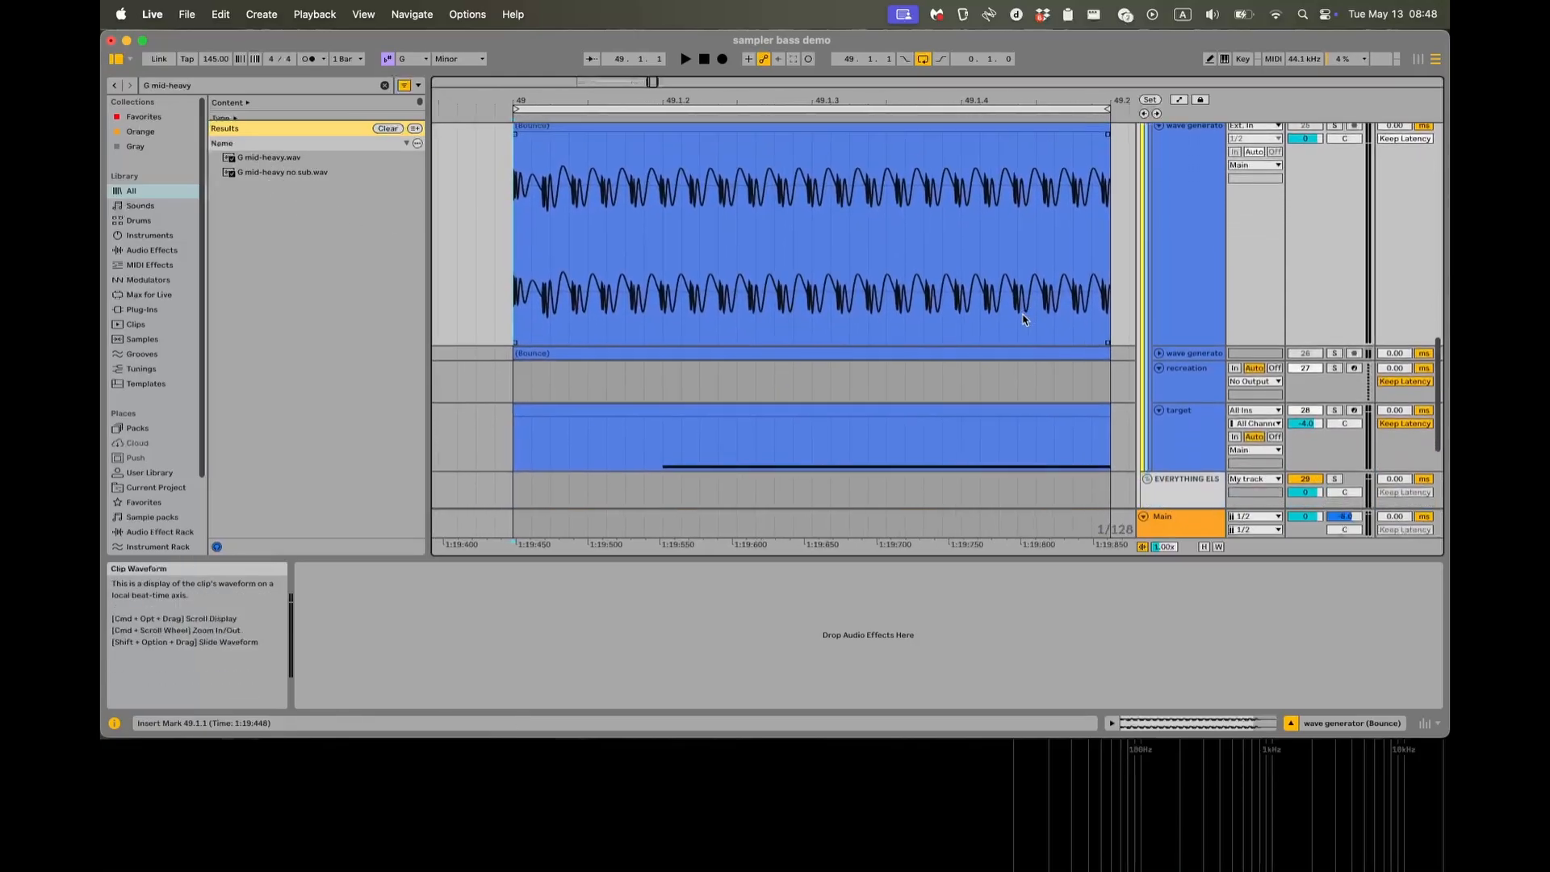
{"action": "scroll", "coordinate": [1022, 315], "scroll_direction": "up", "scroll_amount": 1}
{"action": "scroll", "coordinate": [1021, 315], "scroll_direction": "right", "scroll_amount": 1}
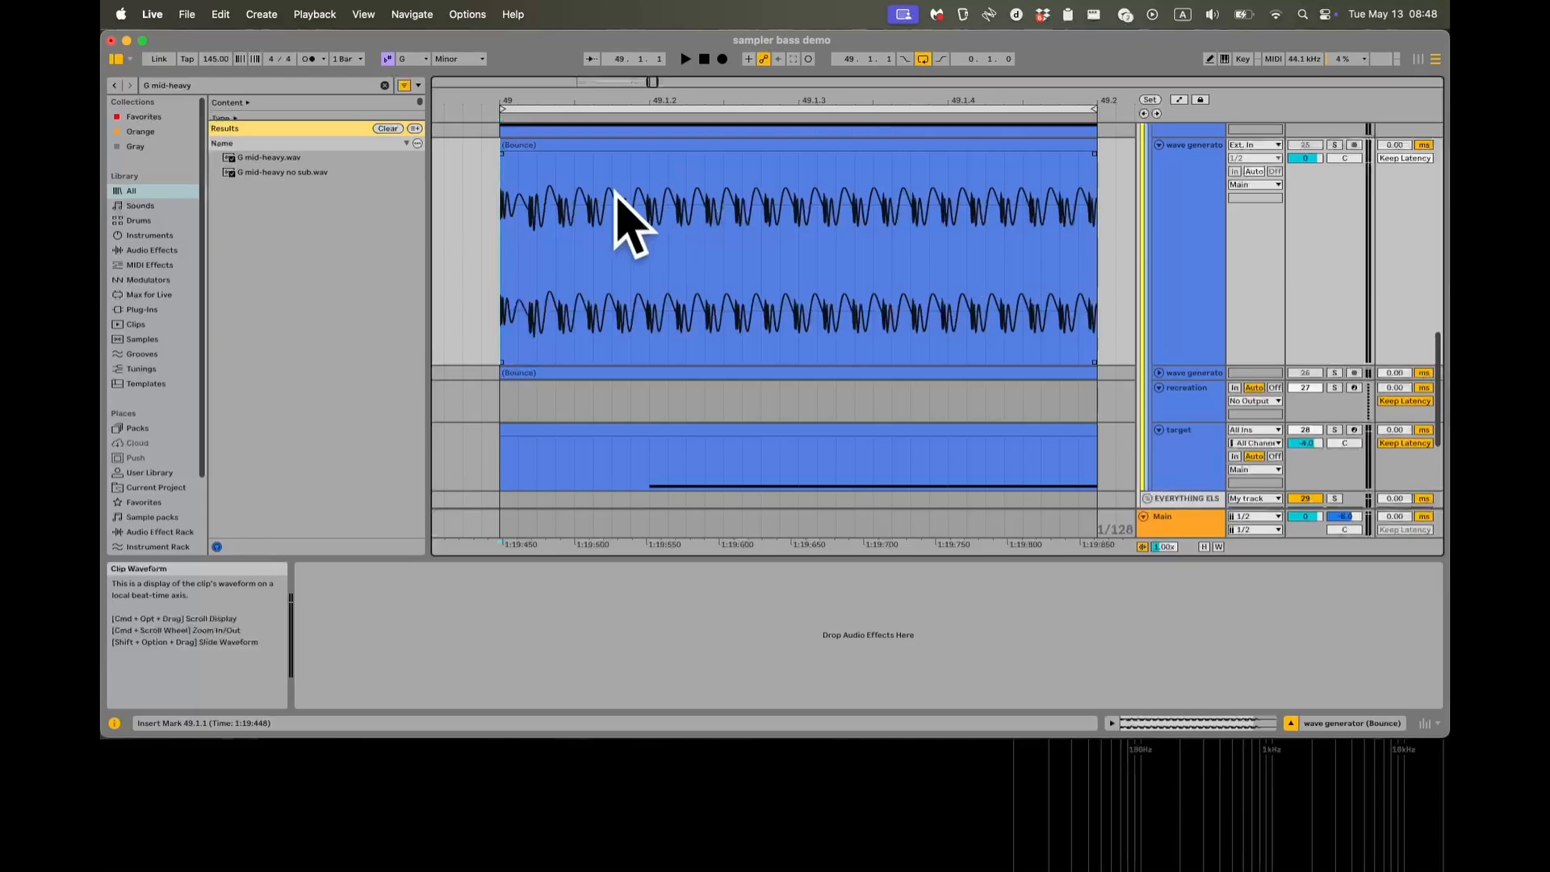
Search the browser for "sampler" and load the Sampler instrument onto the recreation track.
{"action": "scroll", "coordinate": [1015, 289], "scroll_direction": "down", "scroll_amount": 5}
{"action": "scroll", "coordinate": [1016, 288], "scroll_direction": "left", "scroll_amount": 1}
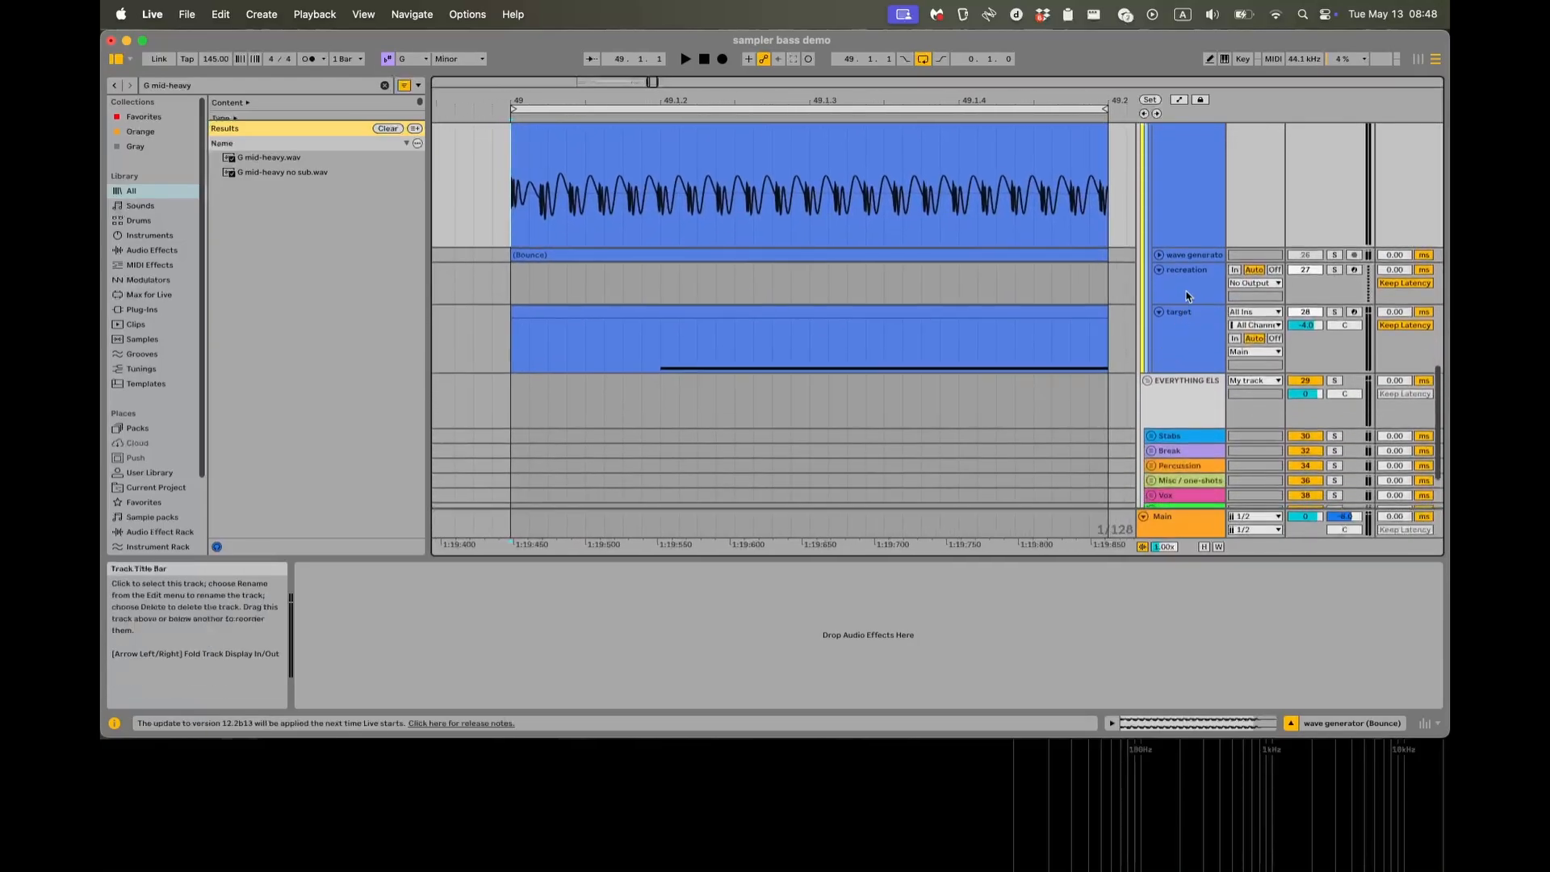
{"action": "left_click", "coordinate": [1186, 296]}
{"action": "left_click", "coordinate": [312, 86]}
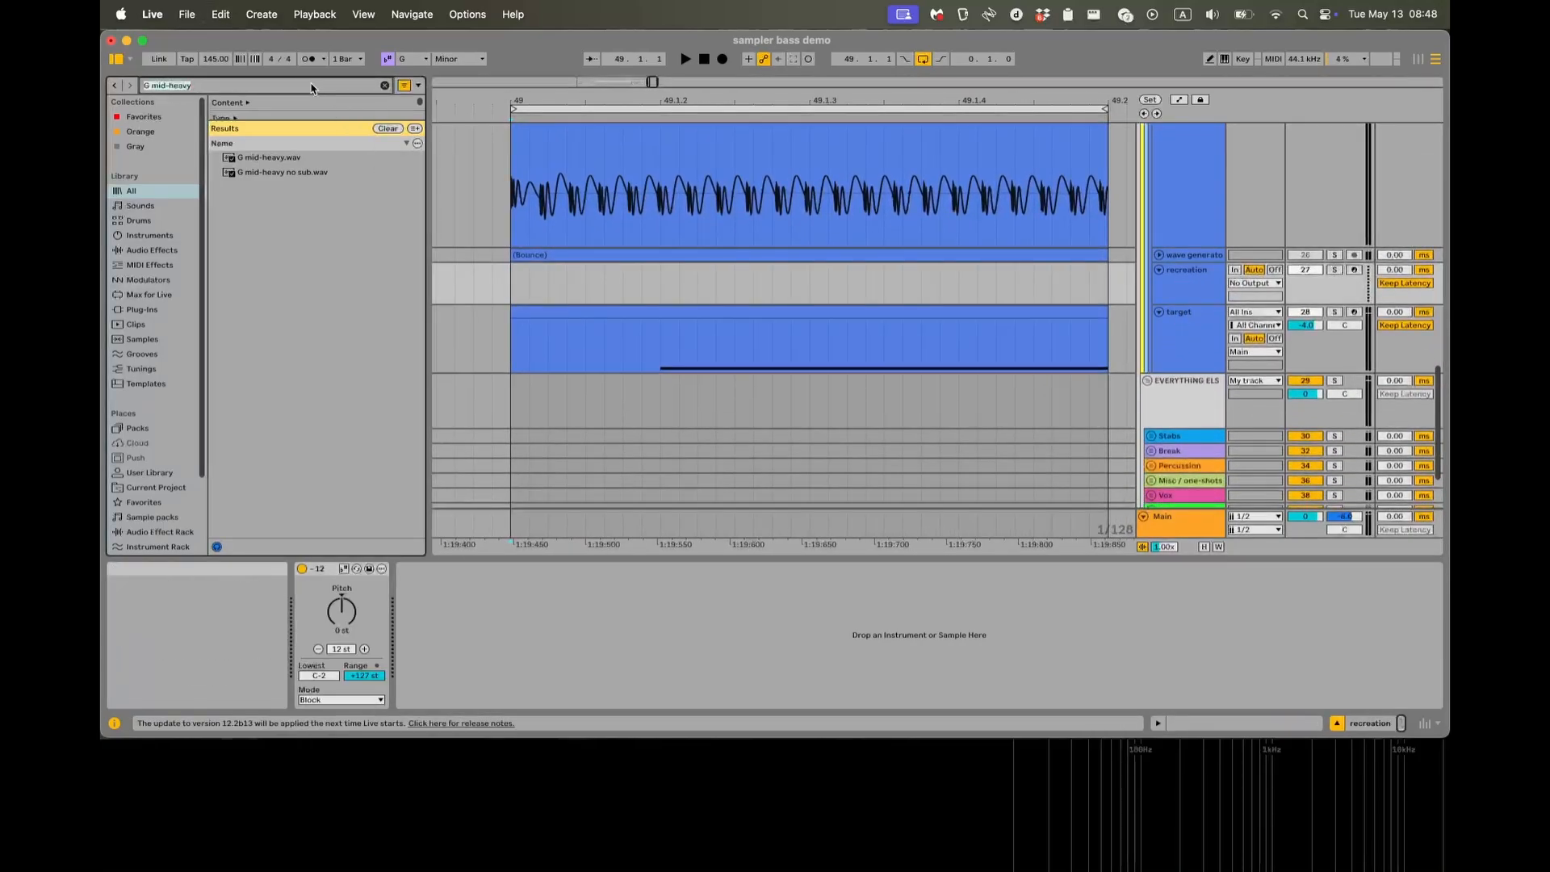
{"action": "type", "text": "sampler"}
{"action": "key", "text": "Down"}
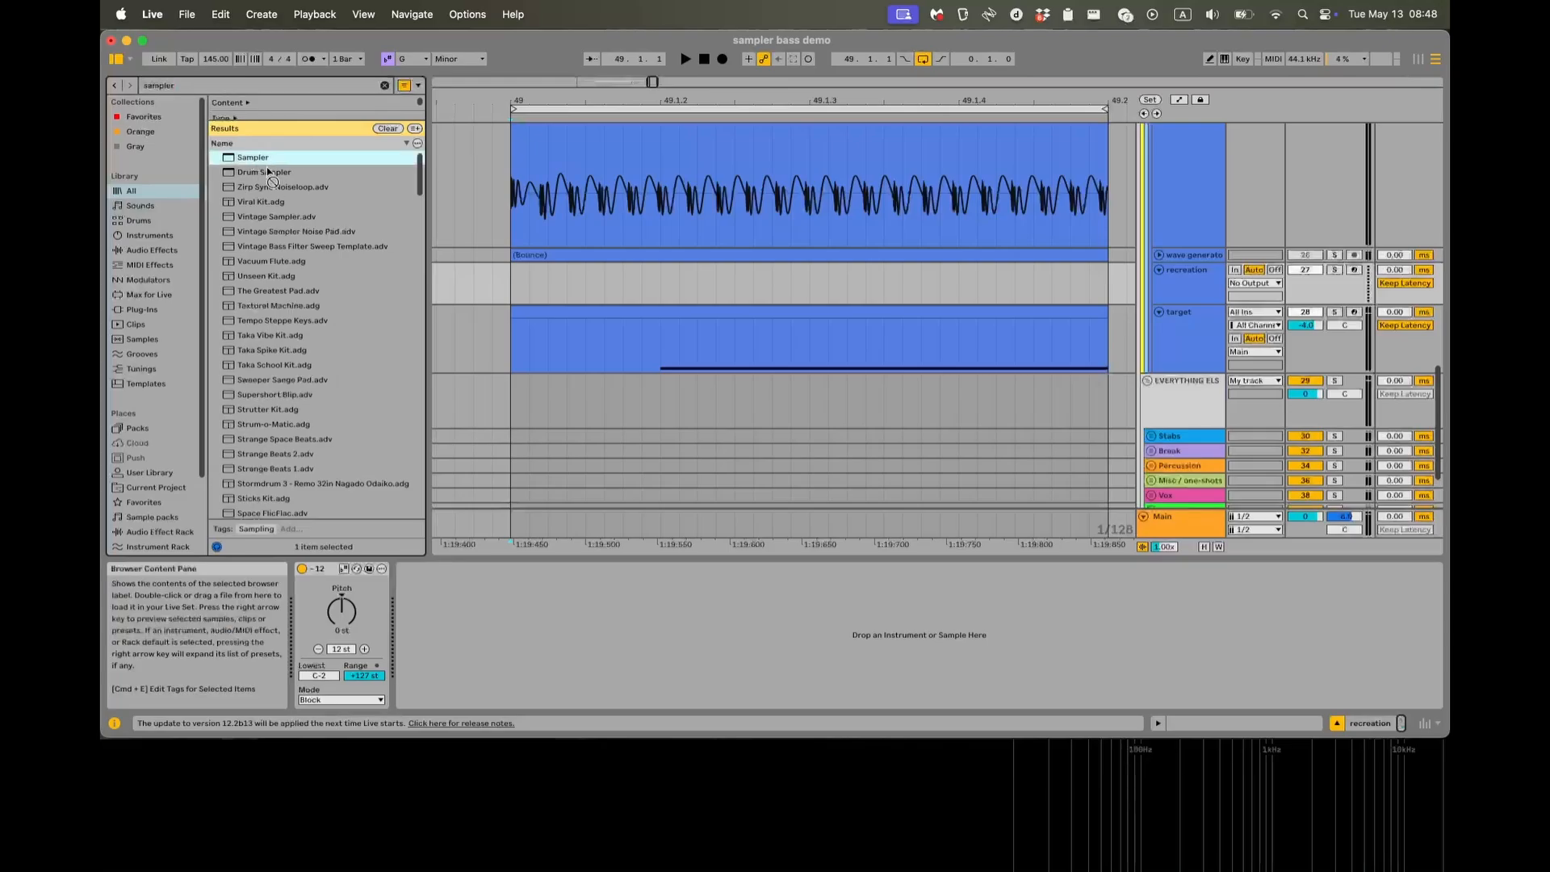
{"action": "key", "text": "Return"}
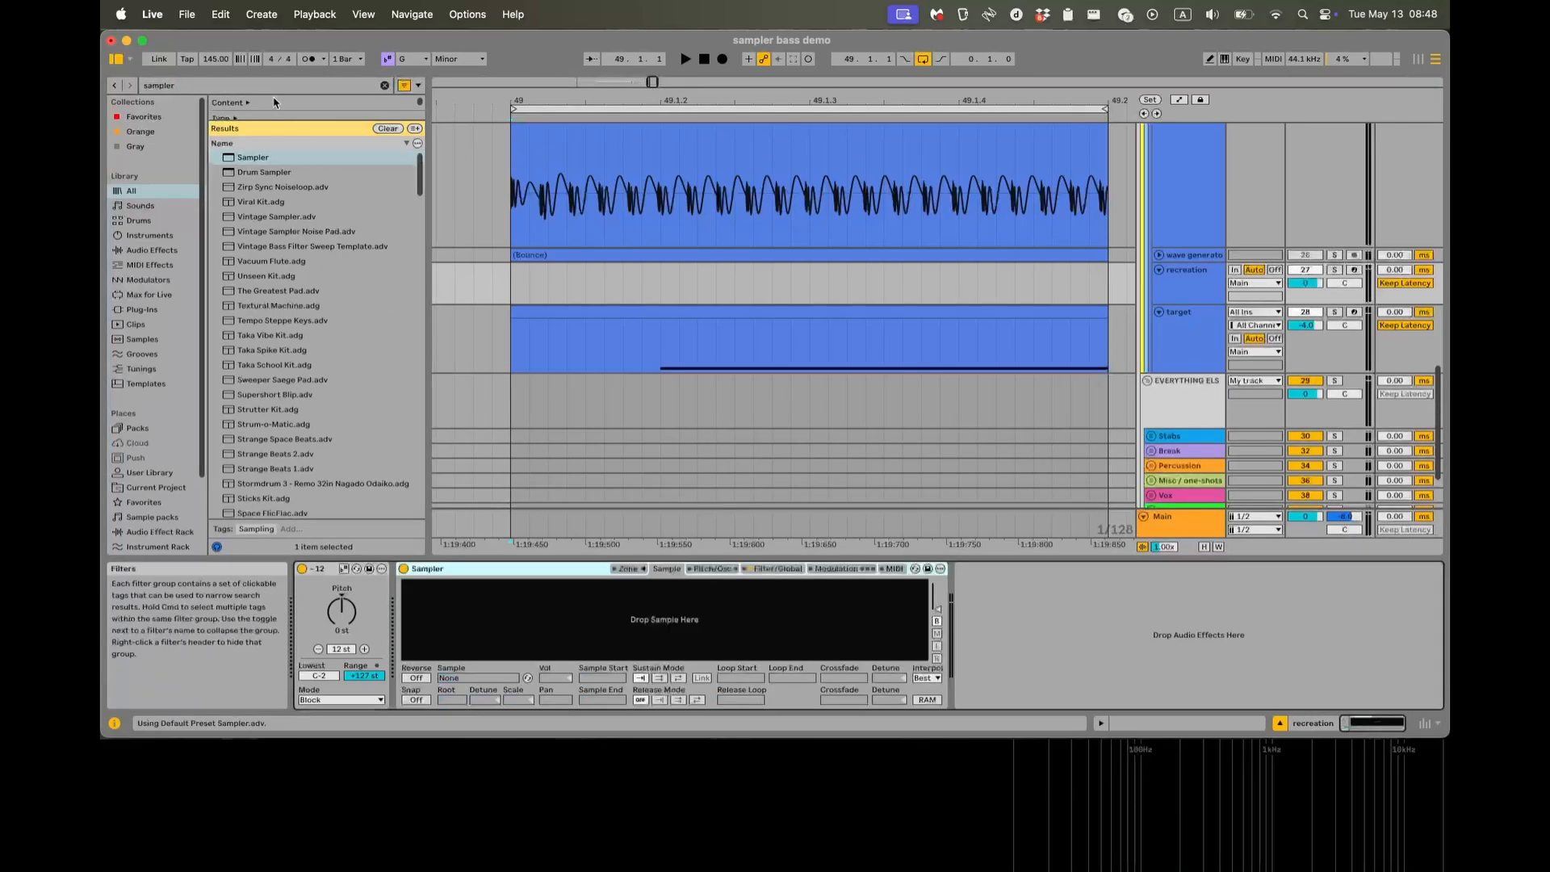
Search the browser for "G mid-heavy" and load G mid-heavy.wav into the recreation track's Sampler.
{"action": "key", "text": "super+f"}
{"action": "type", "text": "G mid-heavy"}
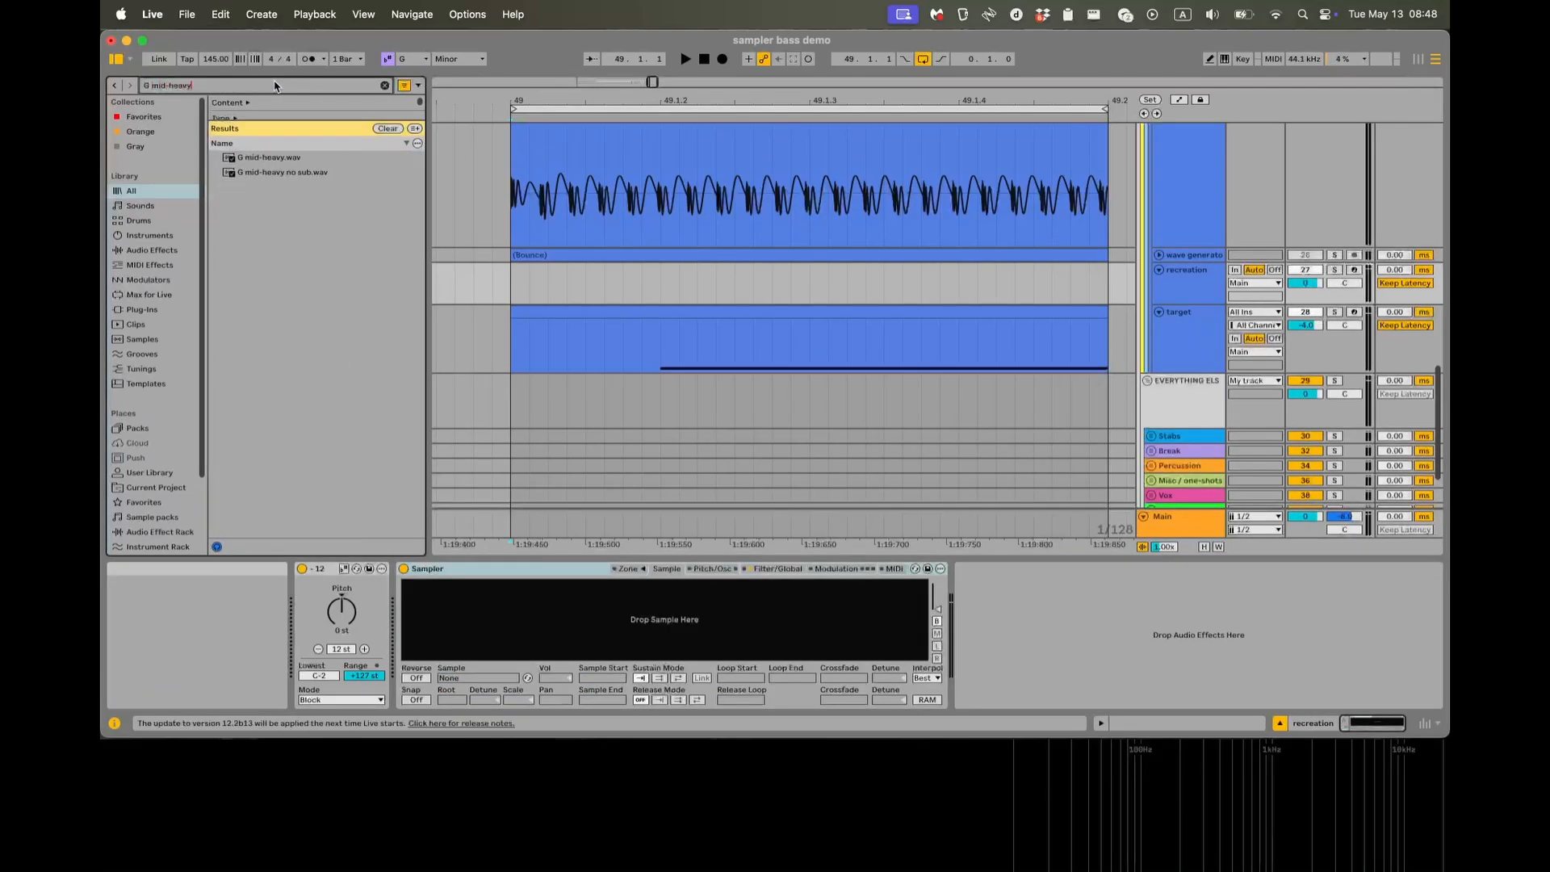
{"action": "left_click_drag", "start_coordinate": [278, 157], "coordinate": [476, 509]}
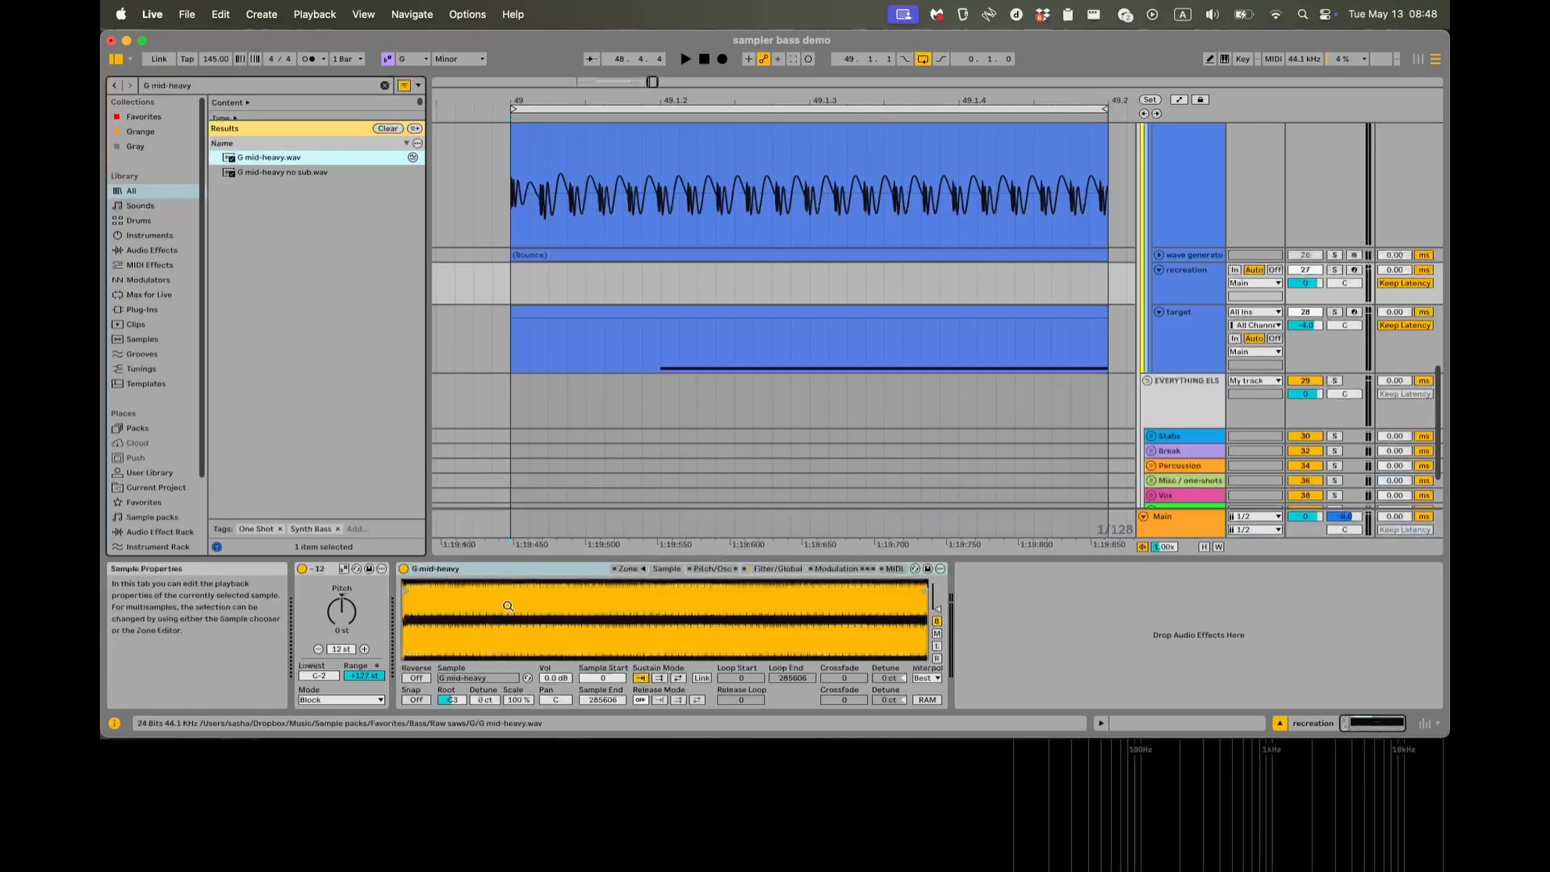
Copy the target track's MIDI clip to bar 49 of the recreation track and check its notes.
{"action": "scroll", "coordinate": [565, 270], "scroll_direction": "down", "scroll_amount": 2}
{"action": "left_click", "coordinate": [623, 309]}
{"action": "key", "text": "super+c"}
{"action": "left_click", "coordinate": [519, 291]}
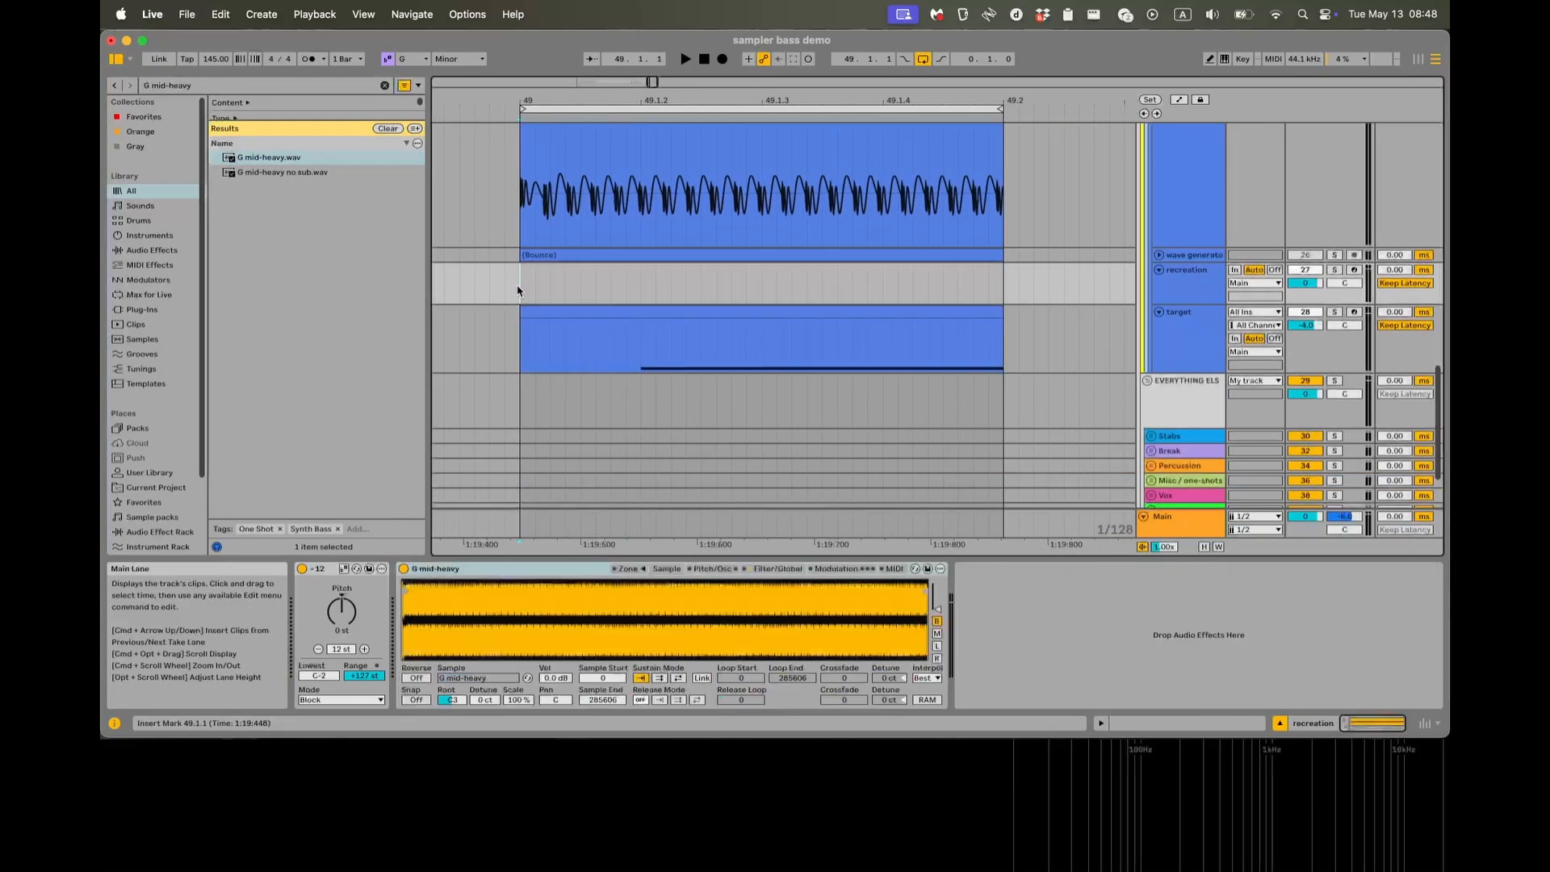
{"action": "key", "text": "super+v"}
{"action": "double_click", "coordinate": [573, 270]}
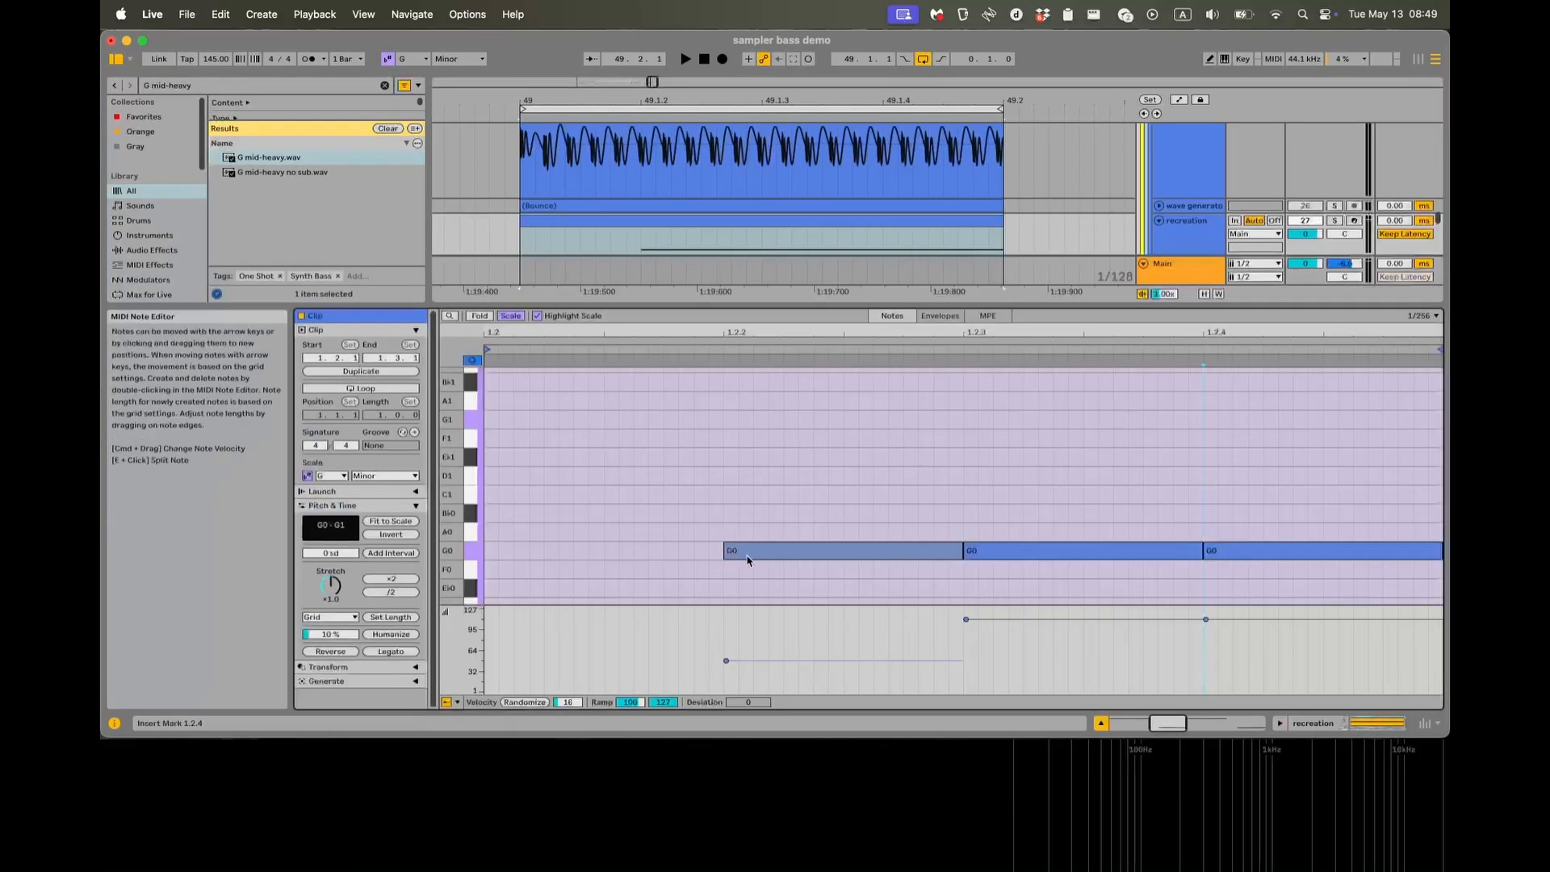
{"action": "key", "text": "shift+Tab"}
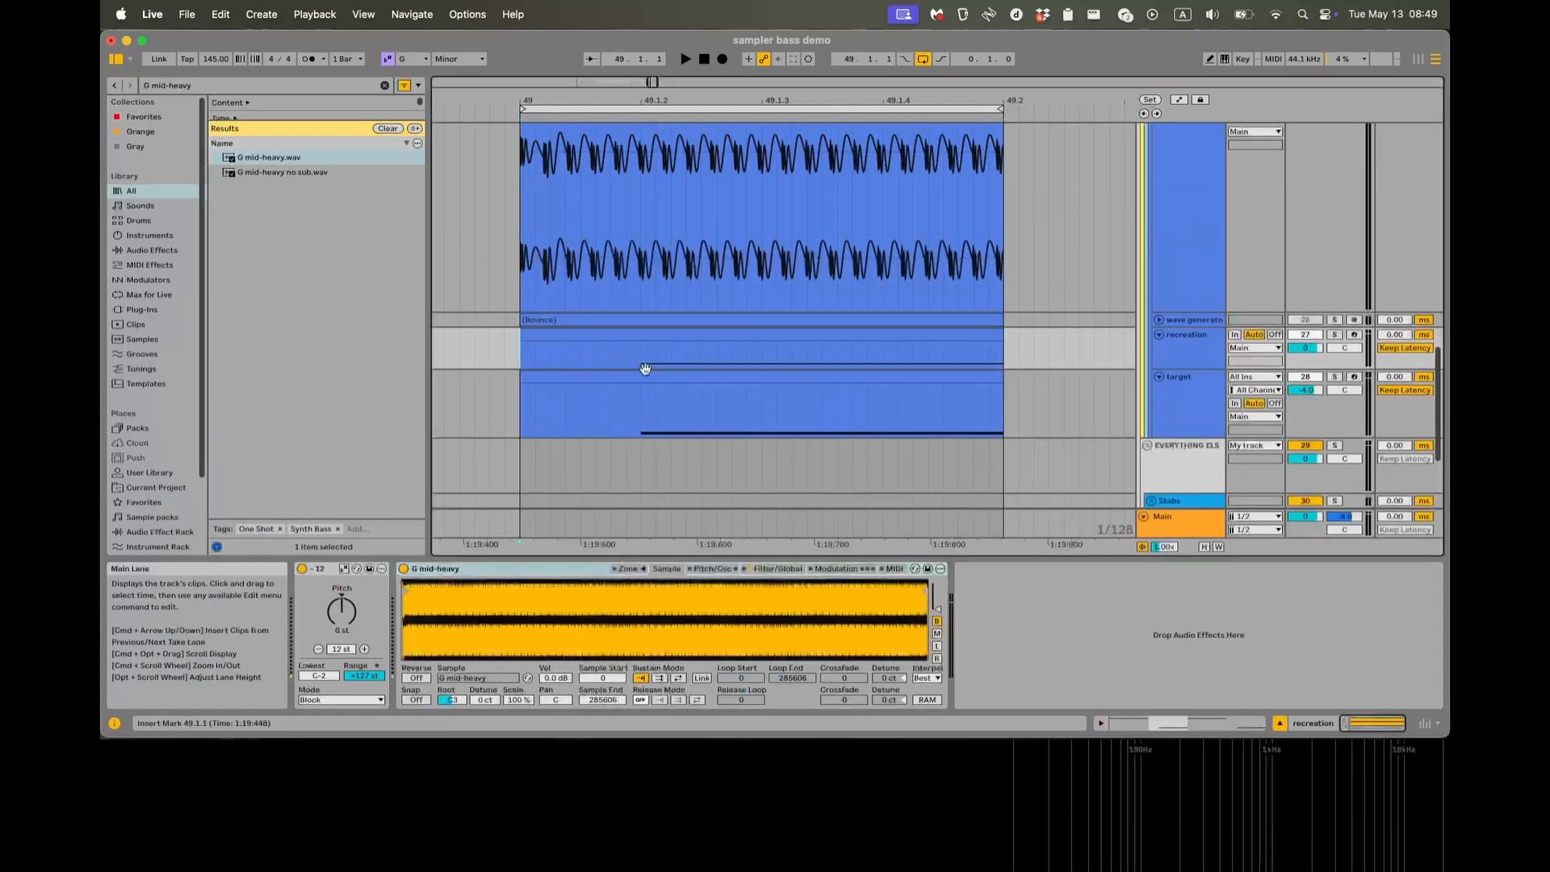
Enlarge the recreation track, solo it and play the copied MIDI clip through the Sampler.
{"action": "left_click", "coordinate": [902, 327]}
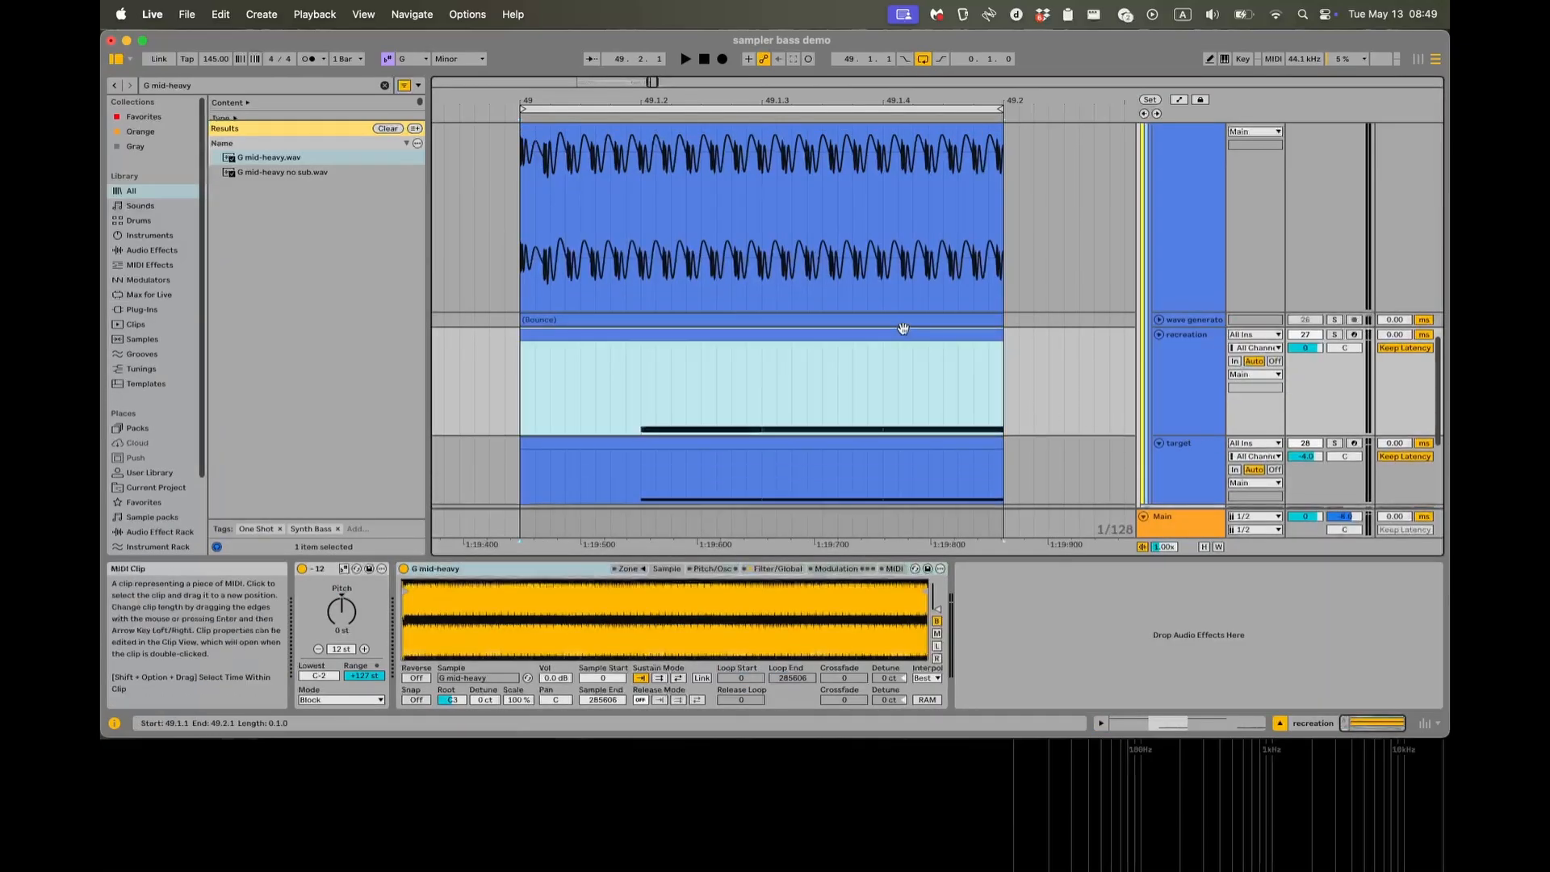
{"action": "scroll", "coordinate": [896, 328], "scroll_direction": "down", "scroll_amount": 4}
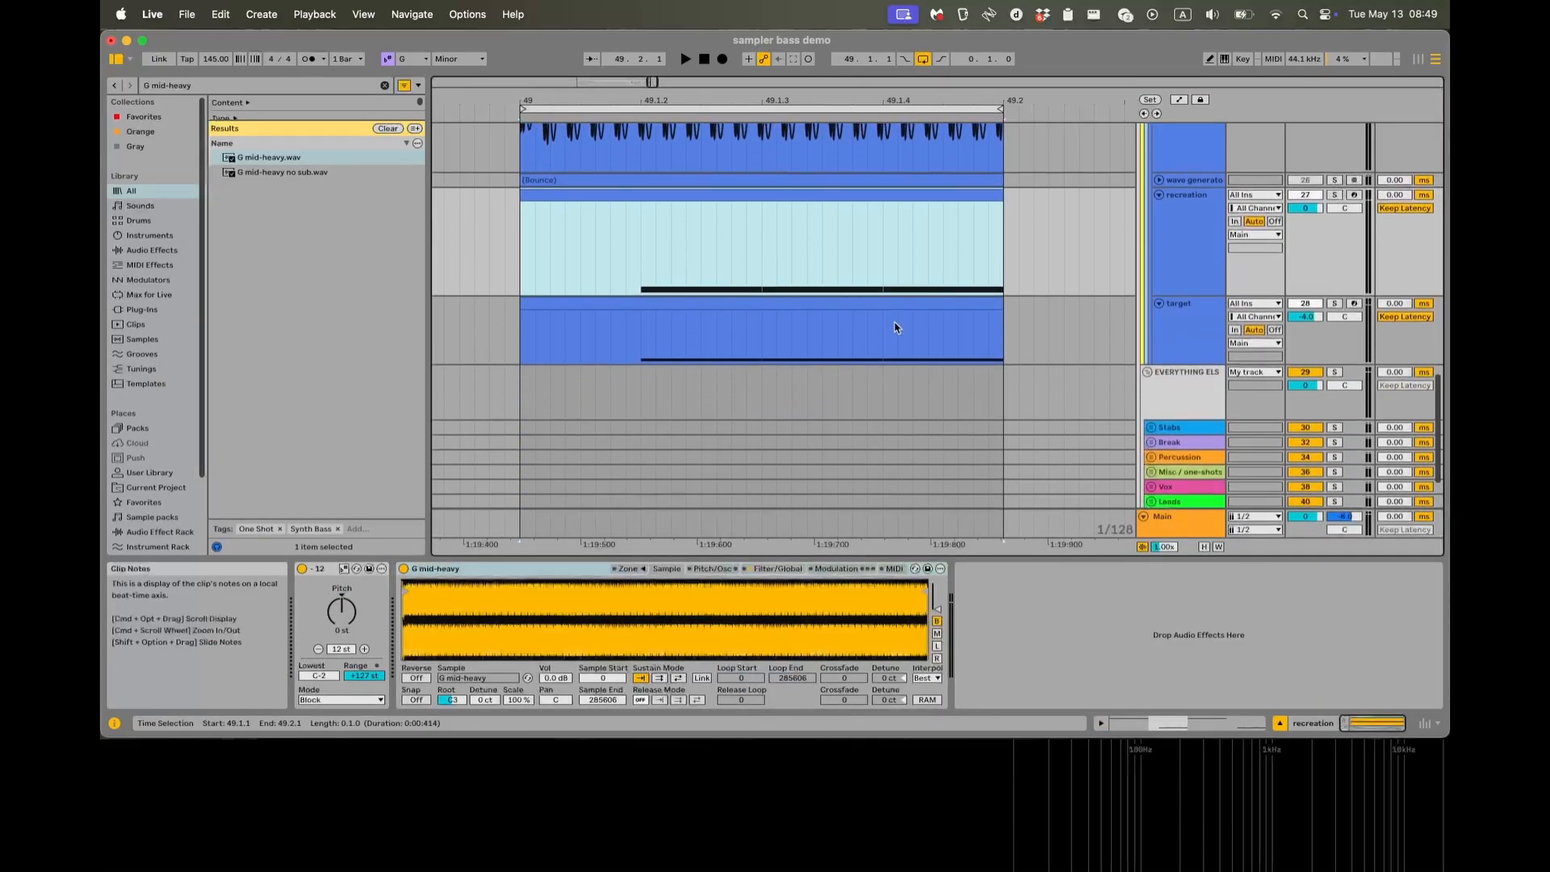
{"action": "scroll", "coordinate": [894, 328], "scroll_direction": "up", "scroll_amount": 2}
{"action": "key", "text": "space"}
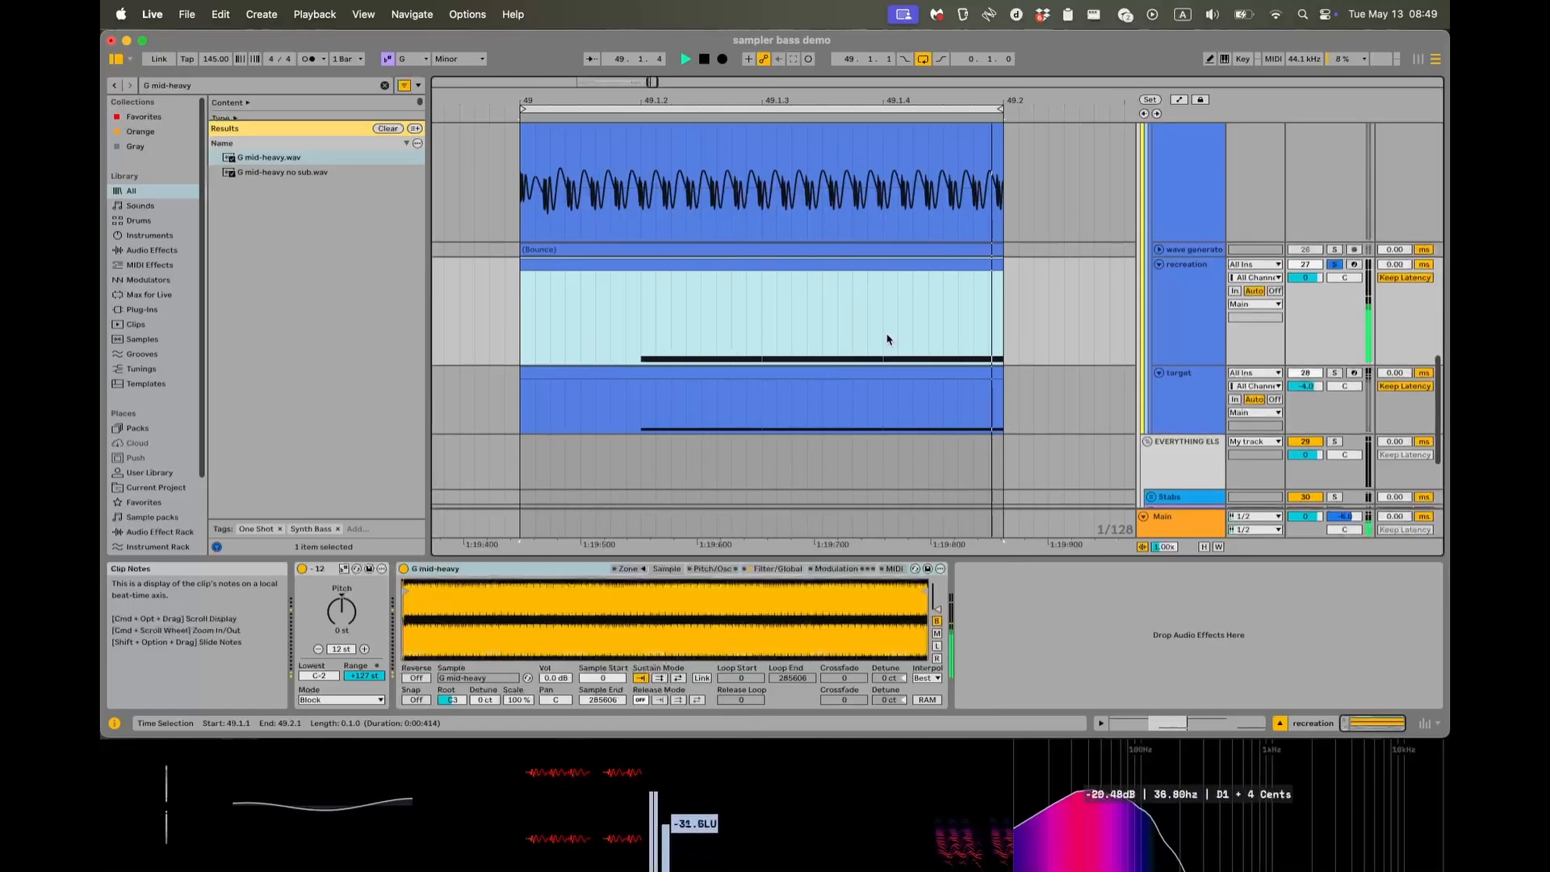
Set the Sampler's sample root note to G0 and play the clip to check the pitch.
{"action": "left_click_drag", "start_coordinate": [452, 699], "coordinate": [452, 730]}
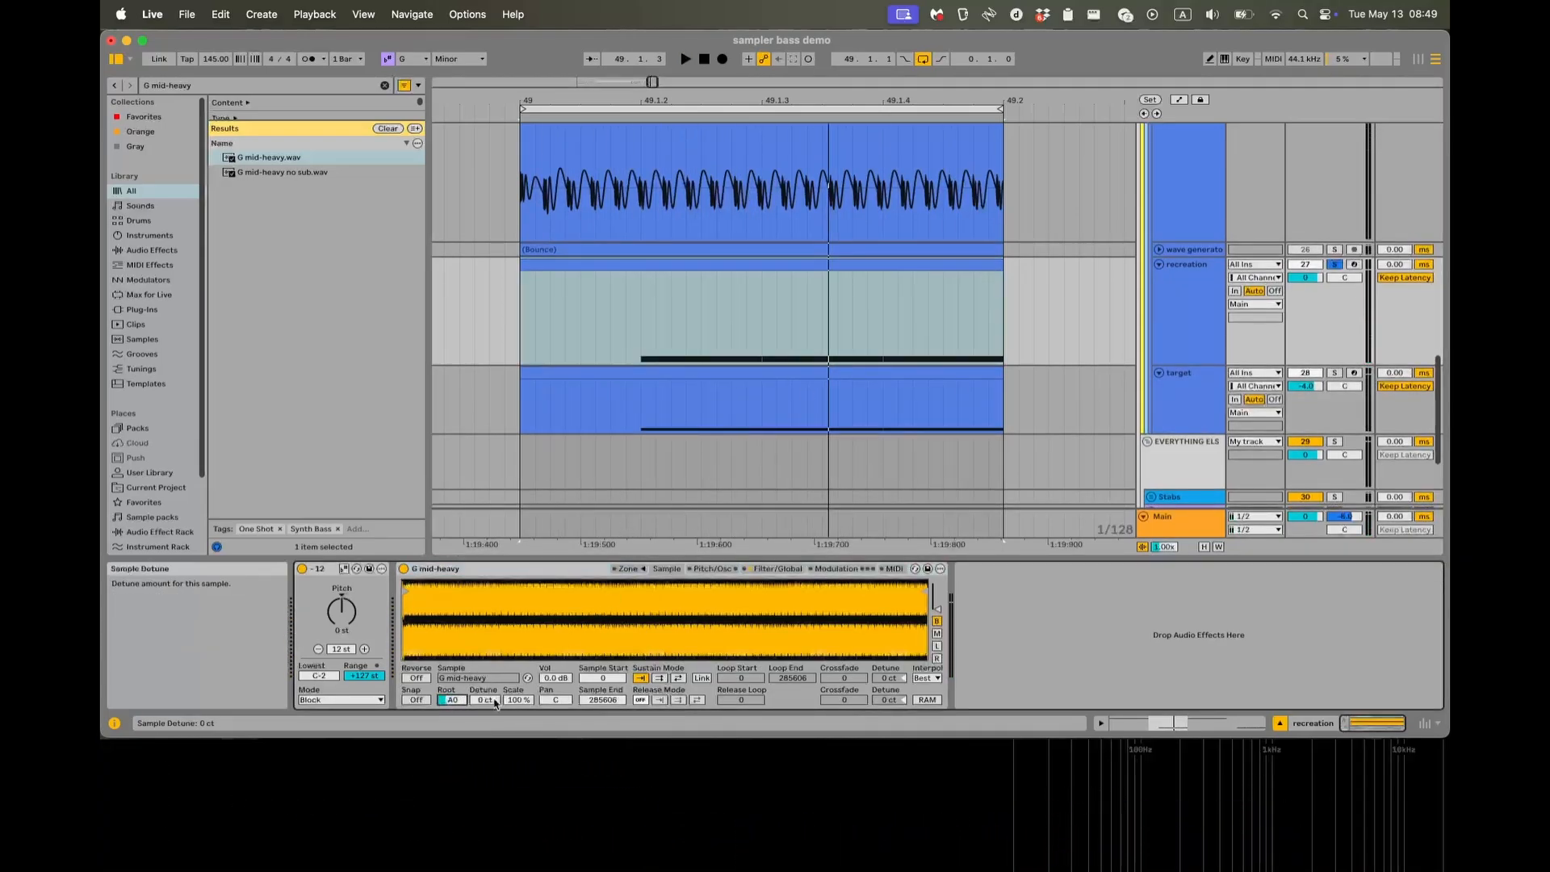
{"action": "key", "text": "space"}
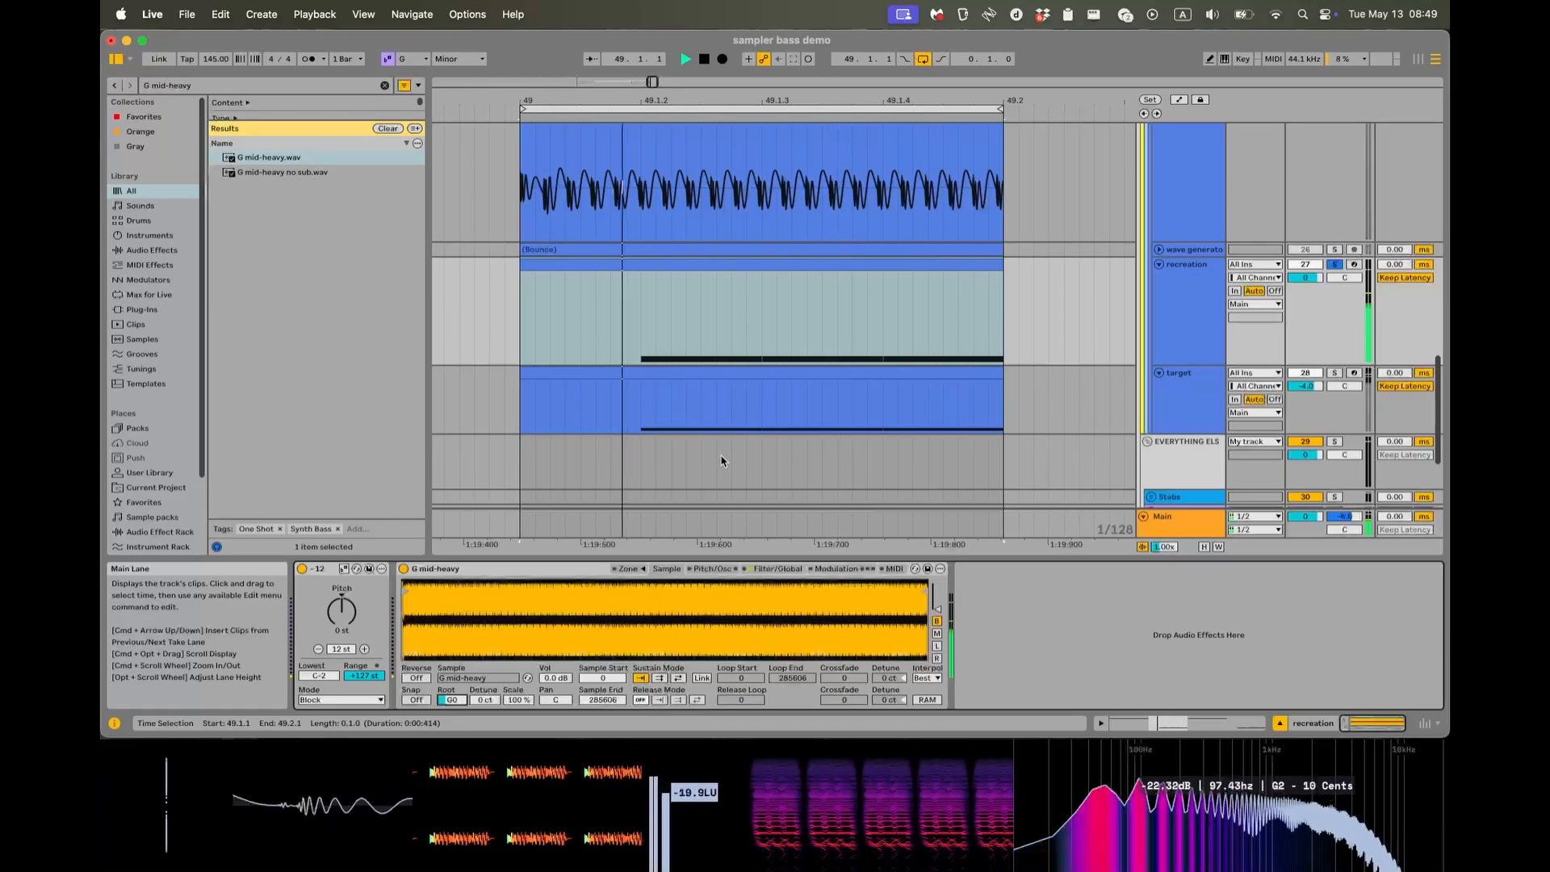
{"action": "key", "text": "space"}
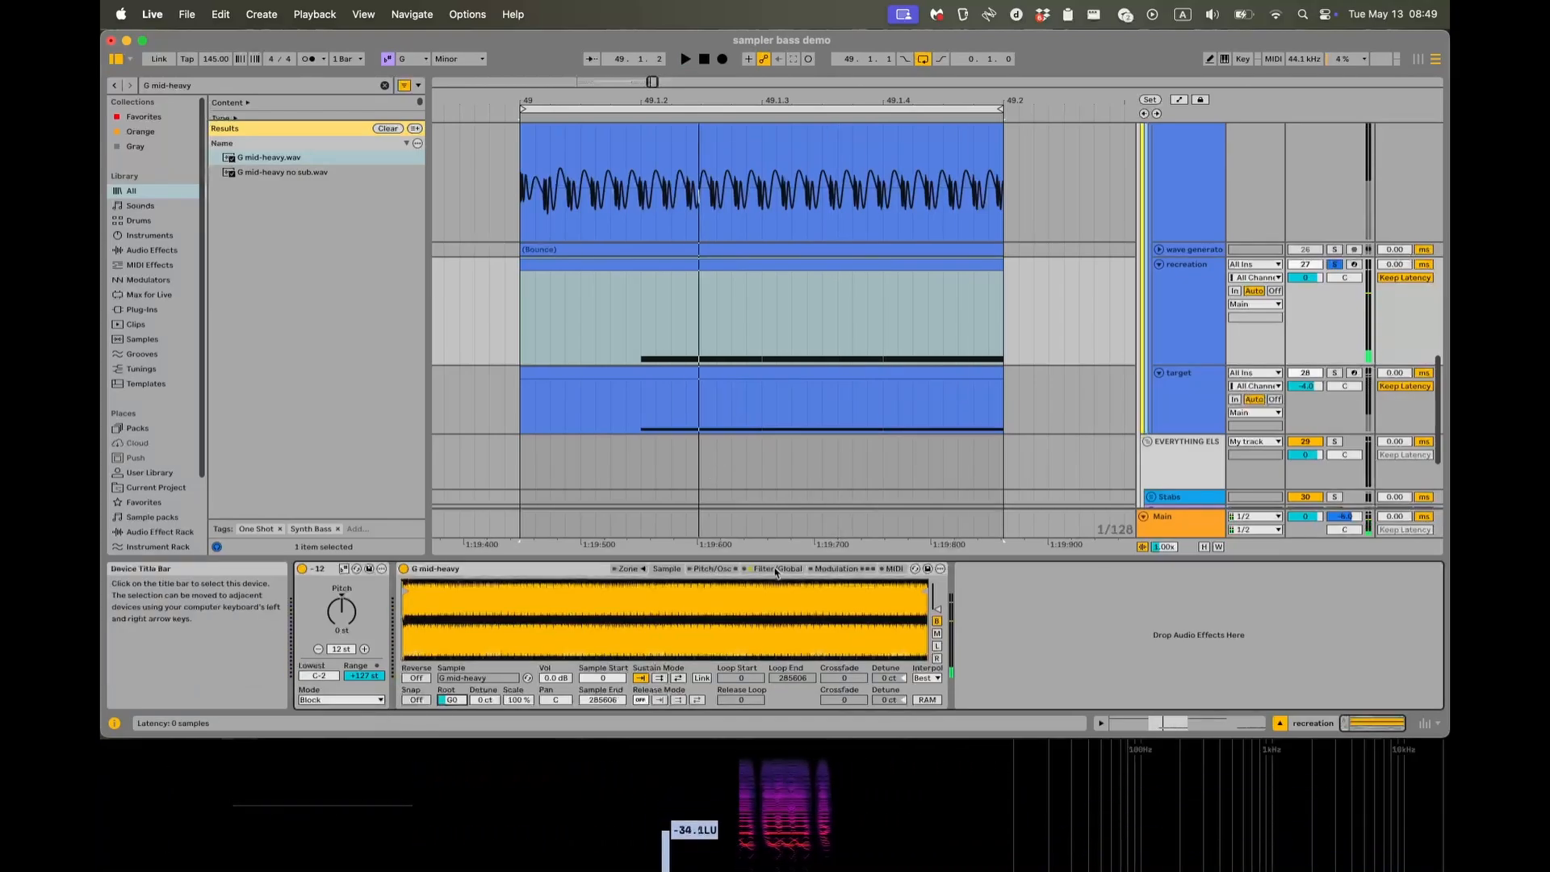
Turn off the Sampler's filter and play the clip to hear the unfiltered sample.
{"action": "left_click", "coordinate": [774, 569]}
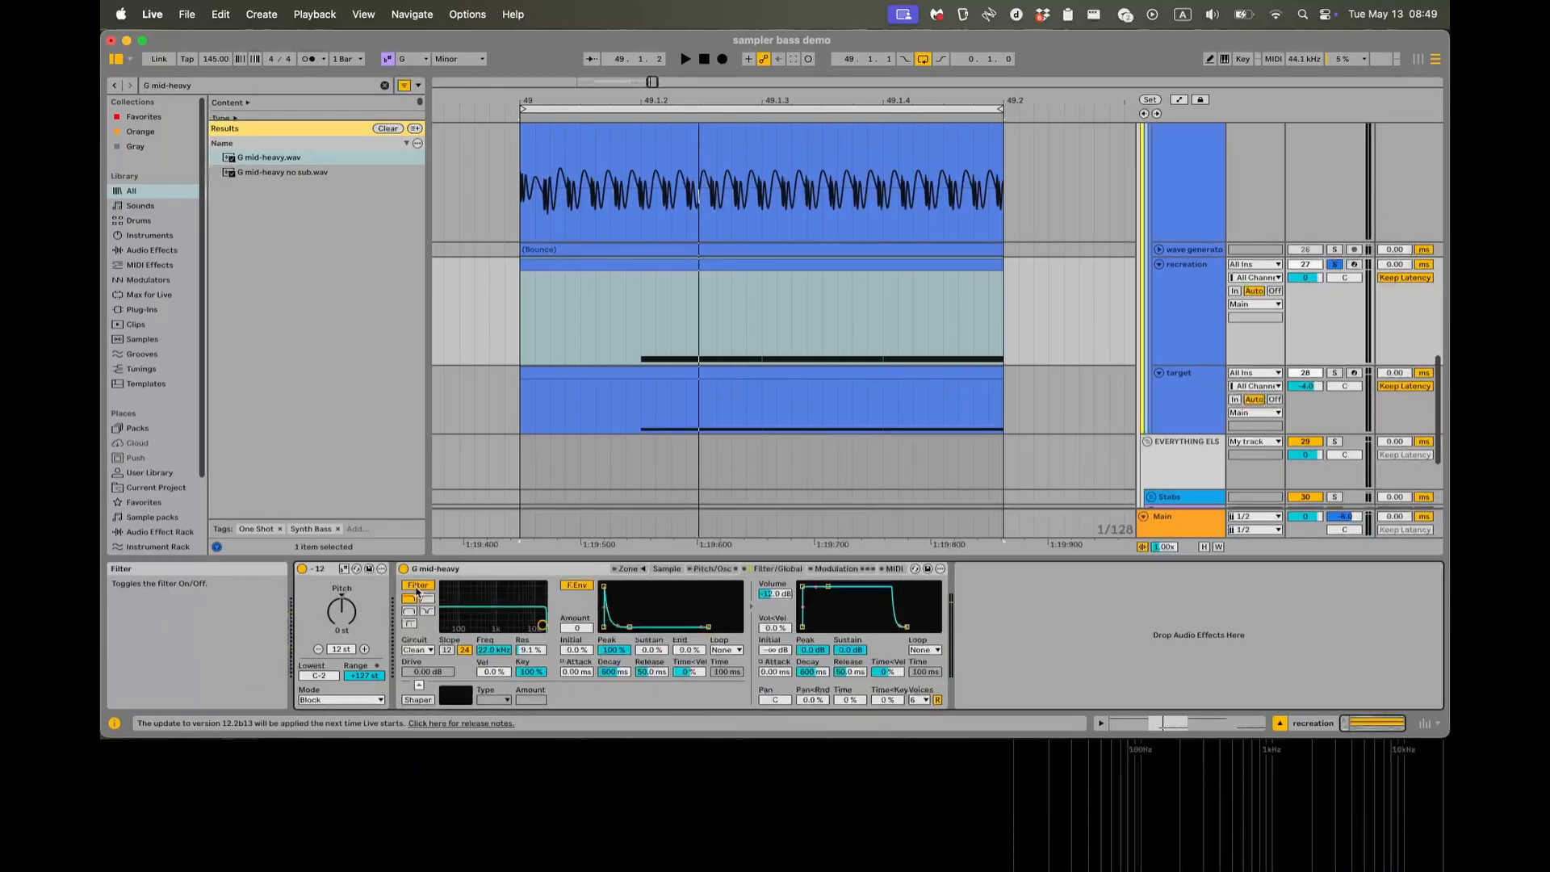
{"action": "left_click", "coordinate": [418, 584]}
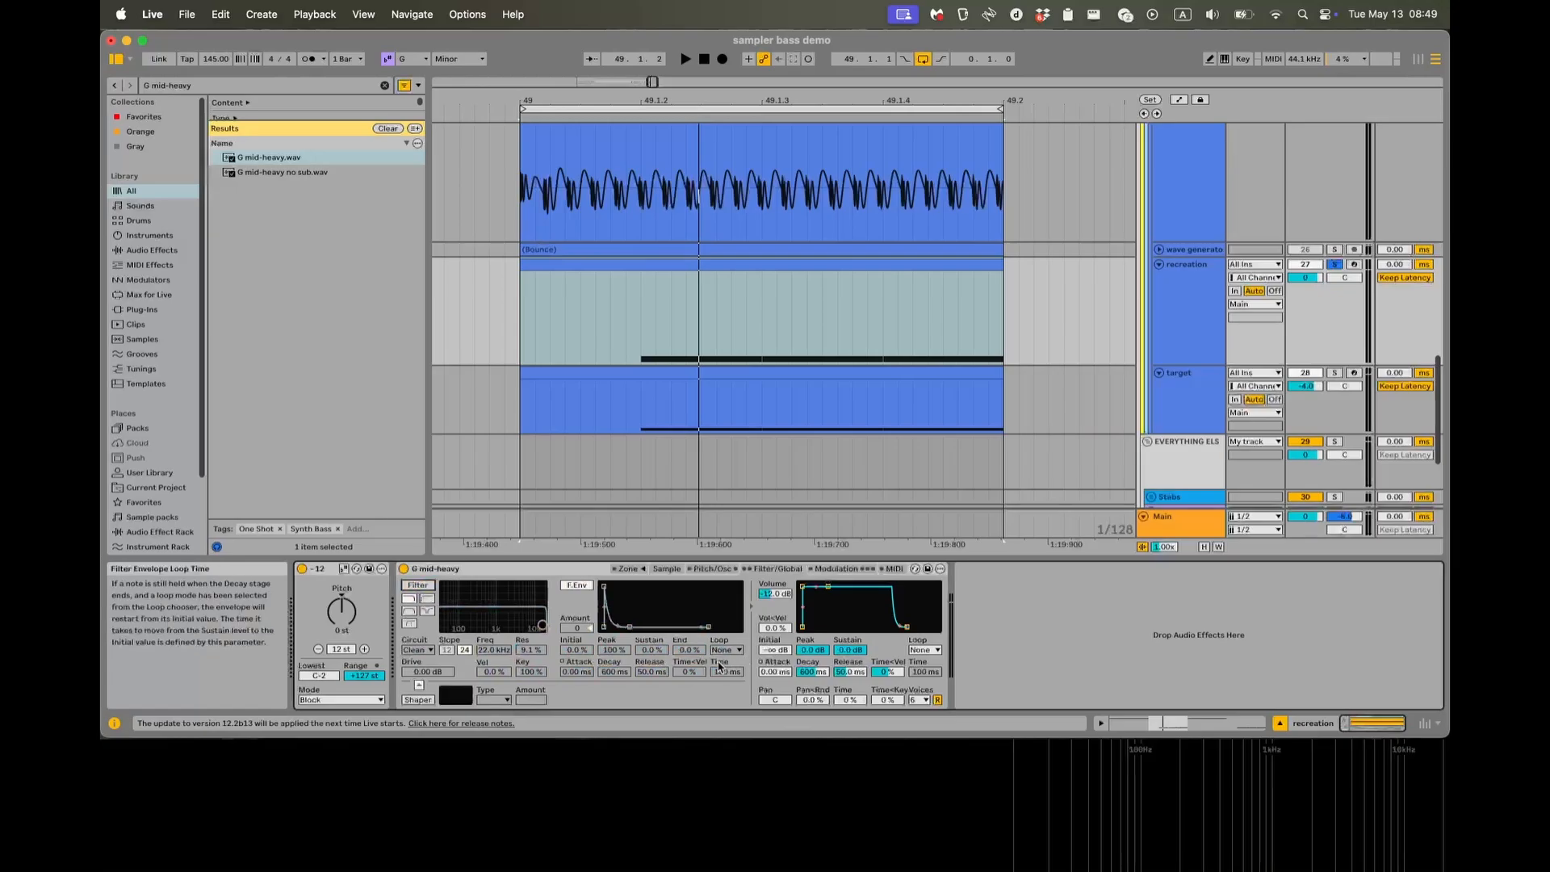
{"action": "key", "text": "space"}
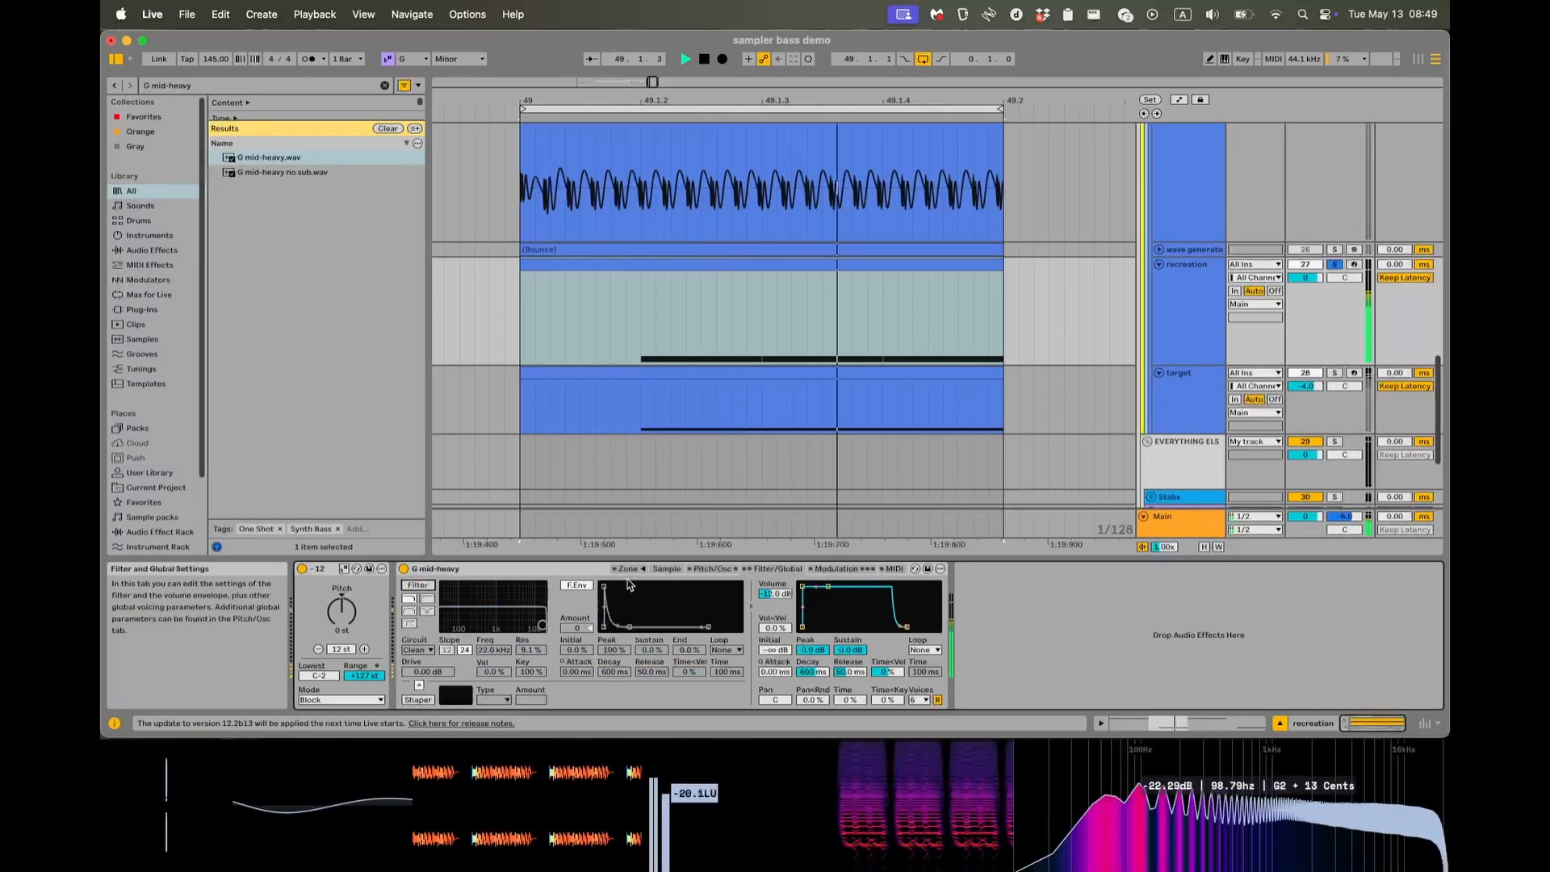
{"action": "key", "text": "space"}
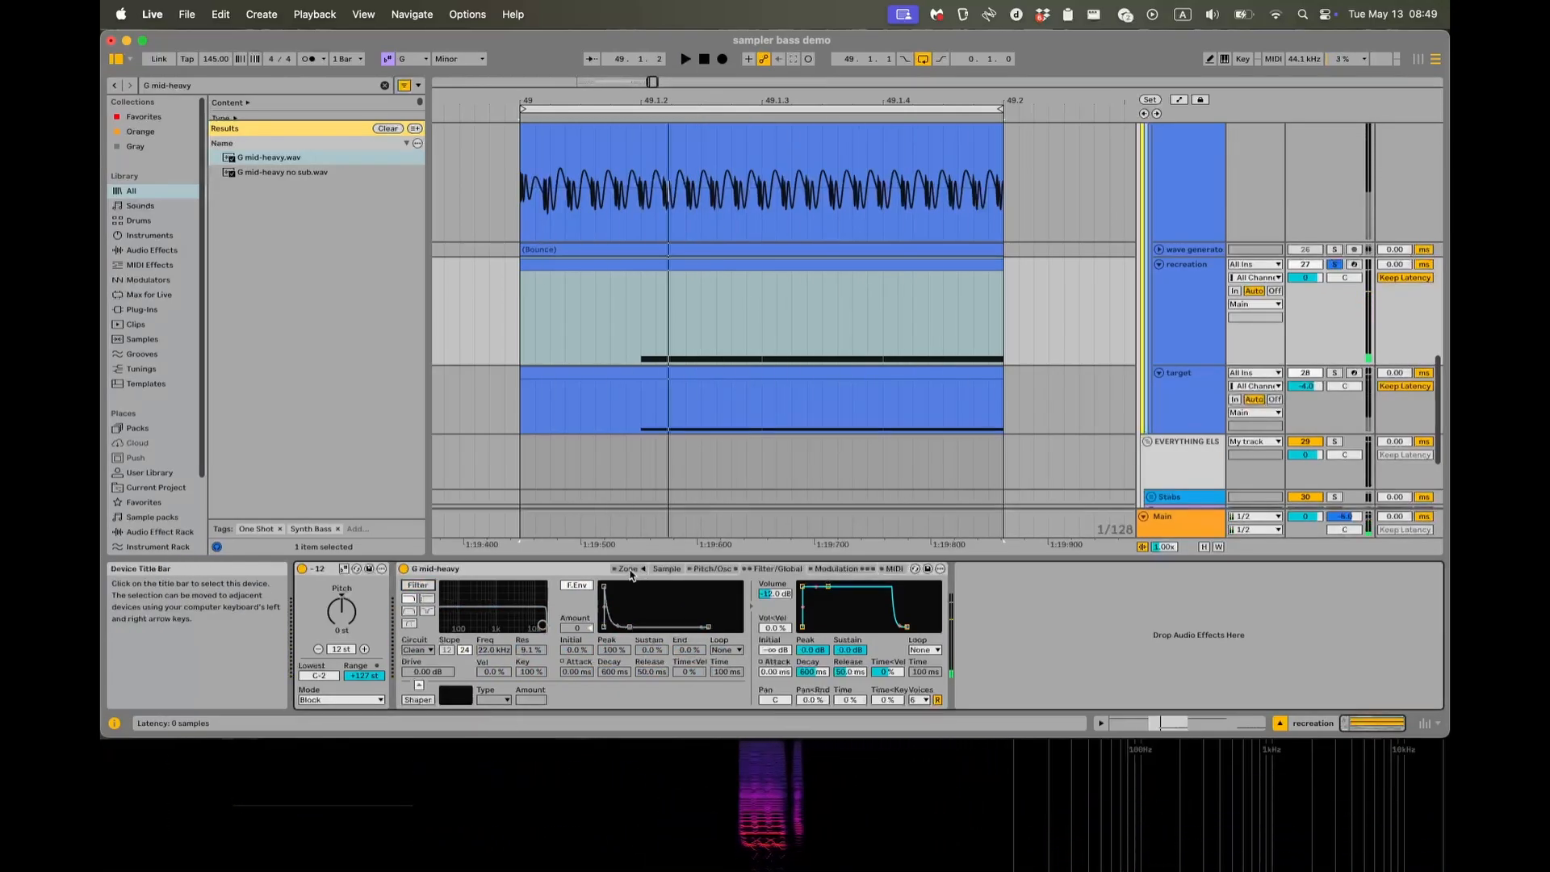
{"action": "left_click", "coordinate": [631, 571]}
{"action": "left_click", "coordinate": [630, 571]}
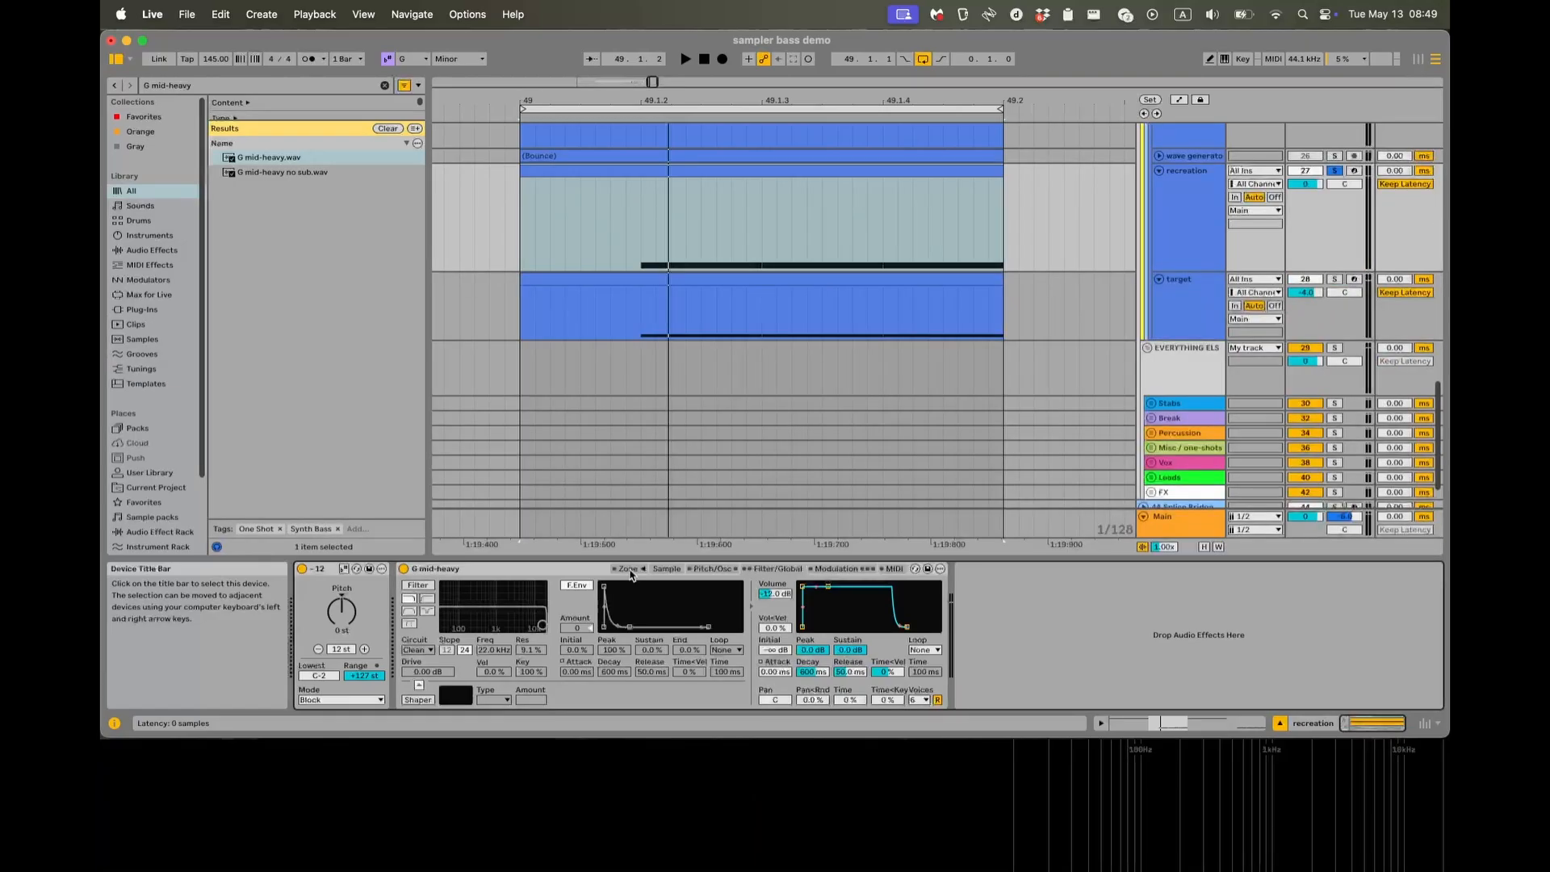
Search the browser for "serum".
{"action": "left_click", "coordinate": [280, 86]}
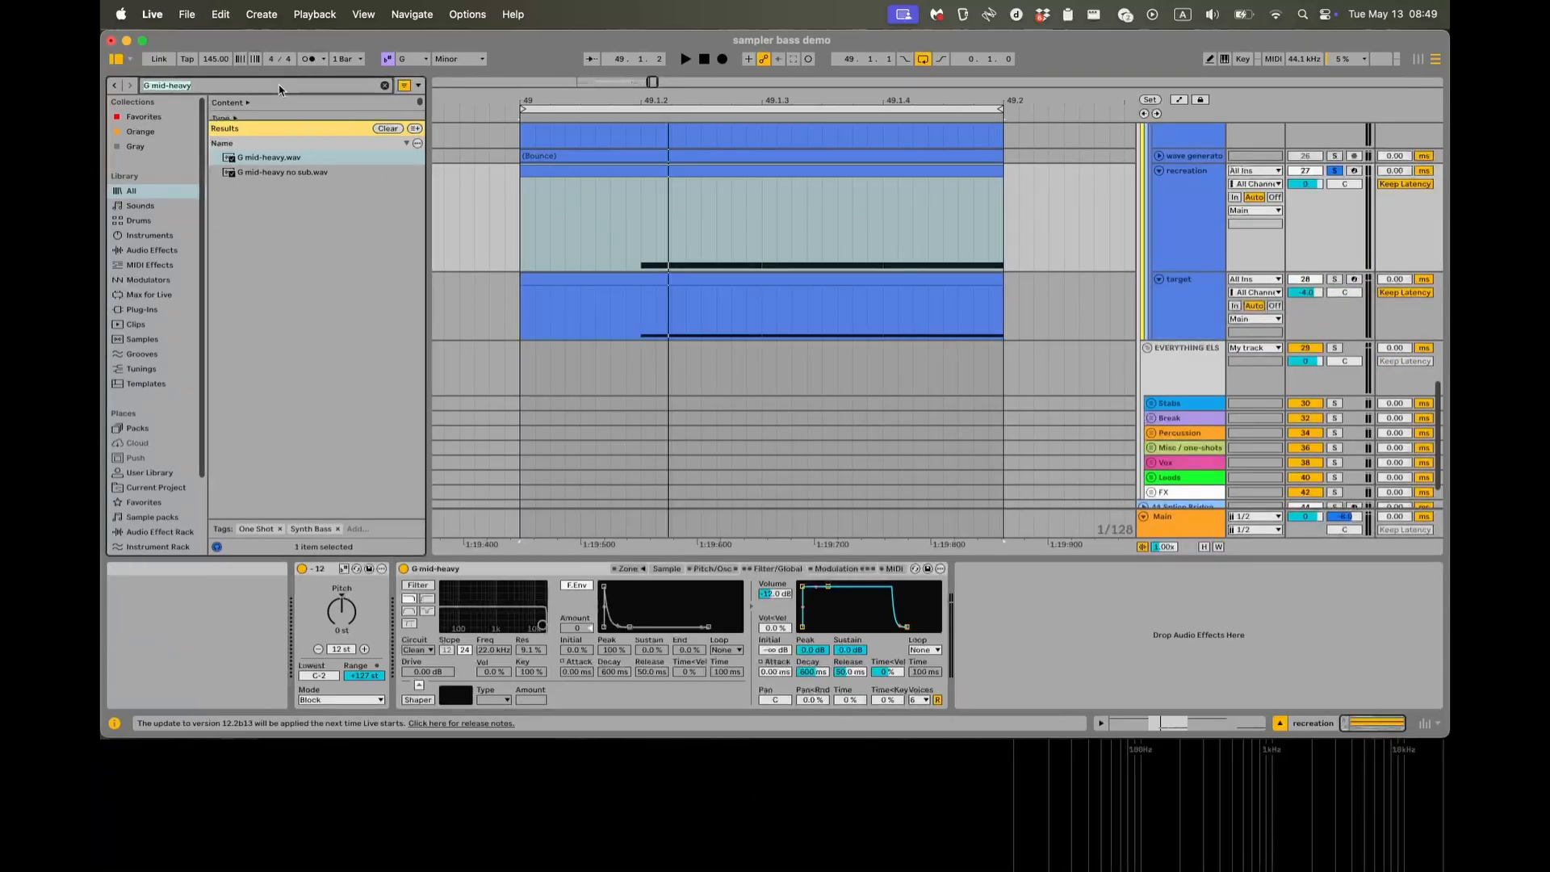
{"action": "type", "text": "serum"}
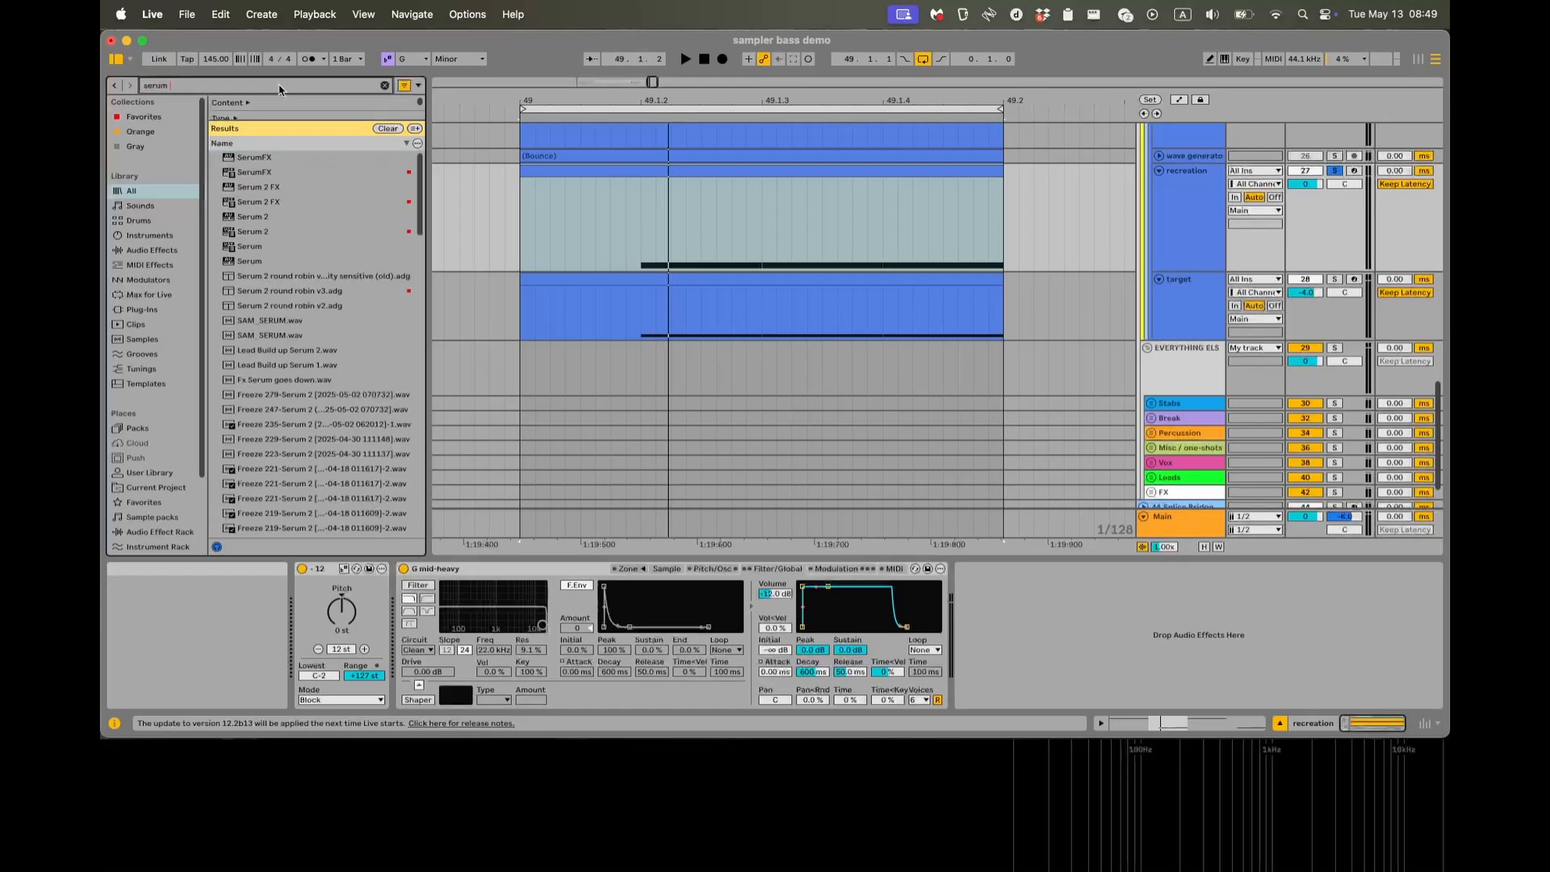
{"action": "left_click", "coordinate": [270, 174]}
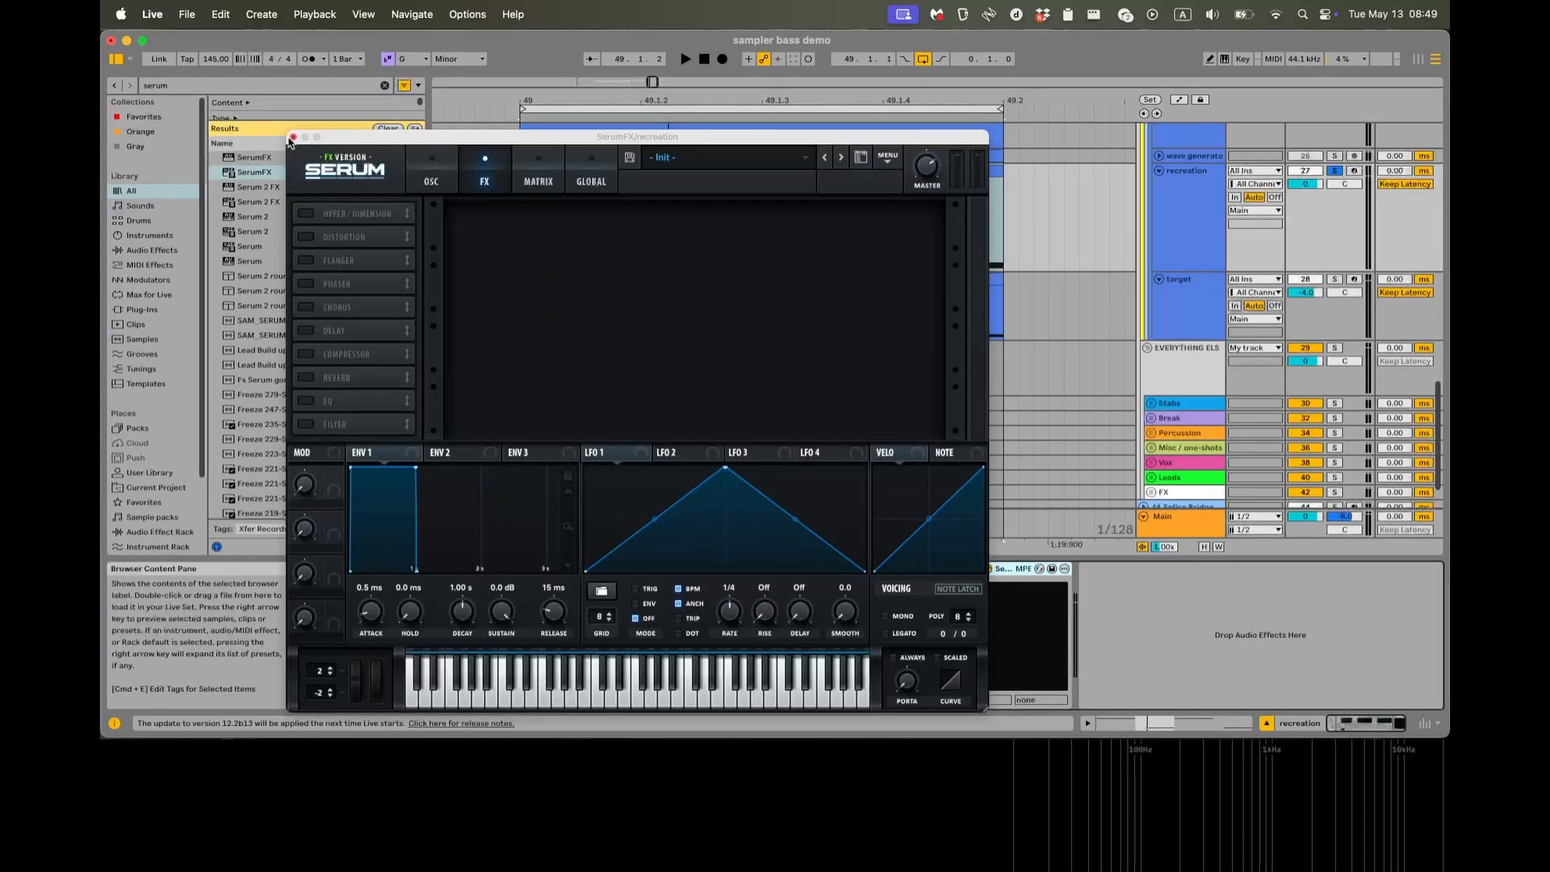
{"action": "left_click", "coordinate": [293, 136]}
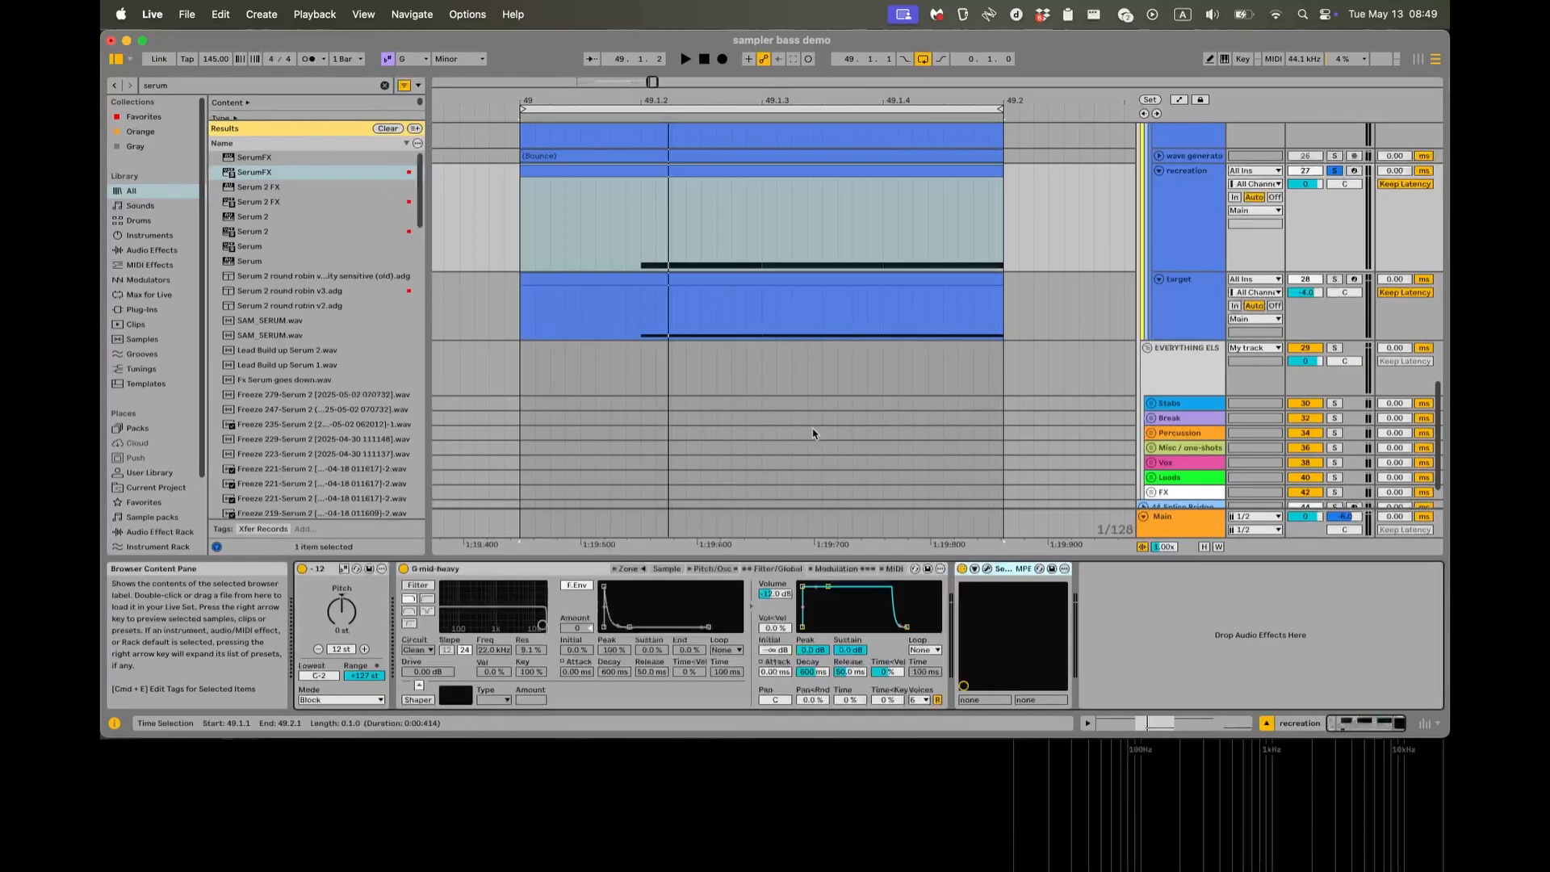
{"action": "key", "text": "Delete"}
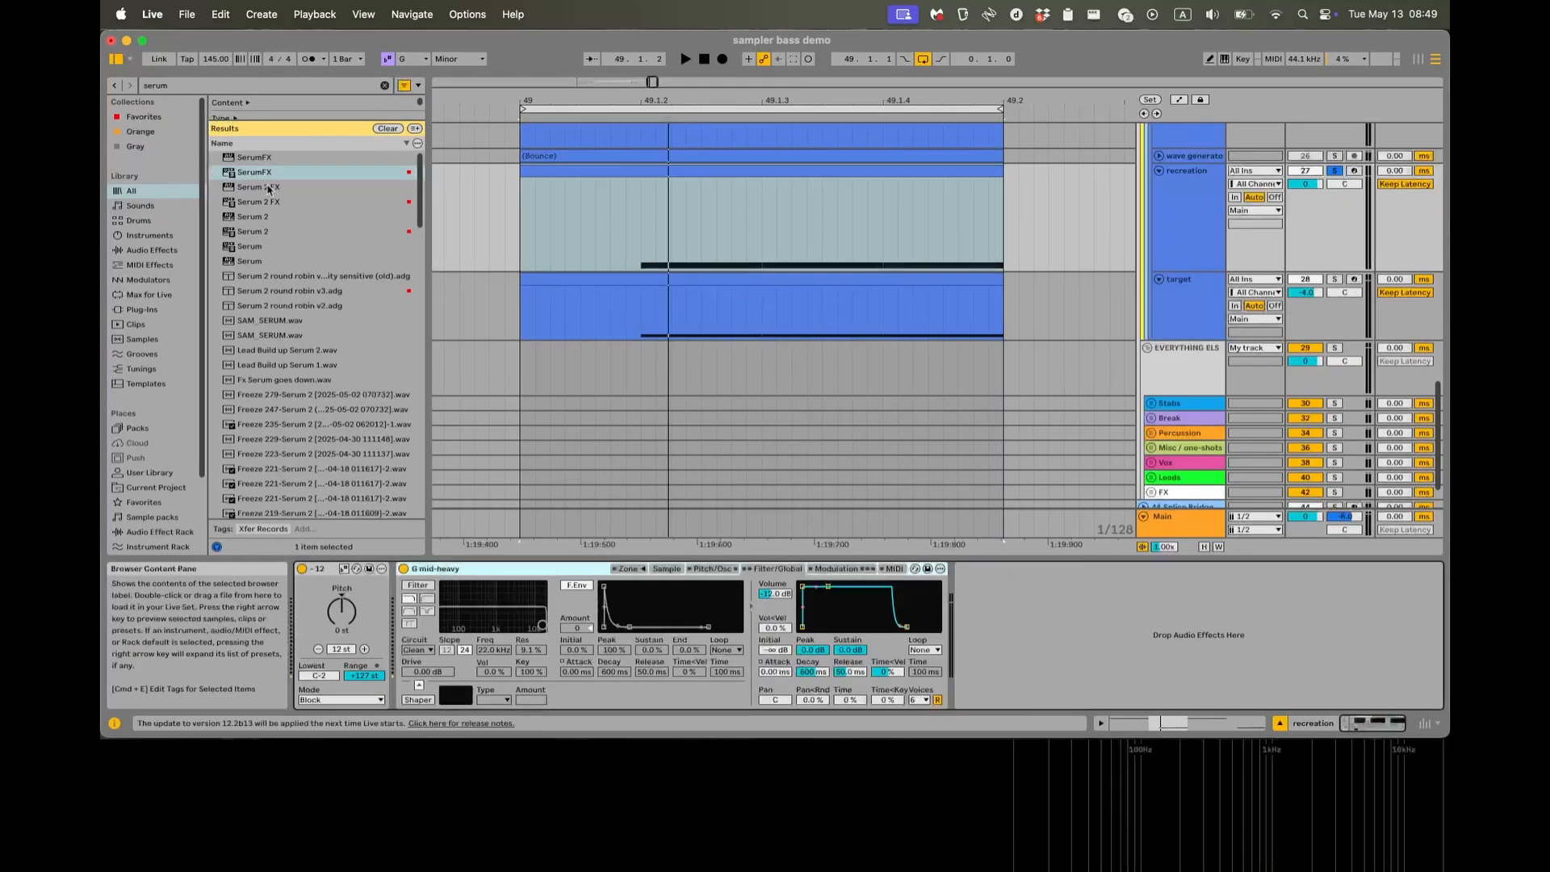
Add Serum 2 FX after the Sampler on the recreation track and close its plug-in window.
{"action": "left_click_drag", "start_coordinate": [269, 202], "coordinate": [361, 240]}
{"action": "left_click_drag", "start_coordinate": [1064, 645], "coordinate": [1064, 645]}
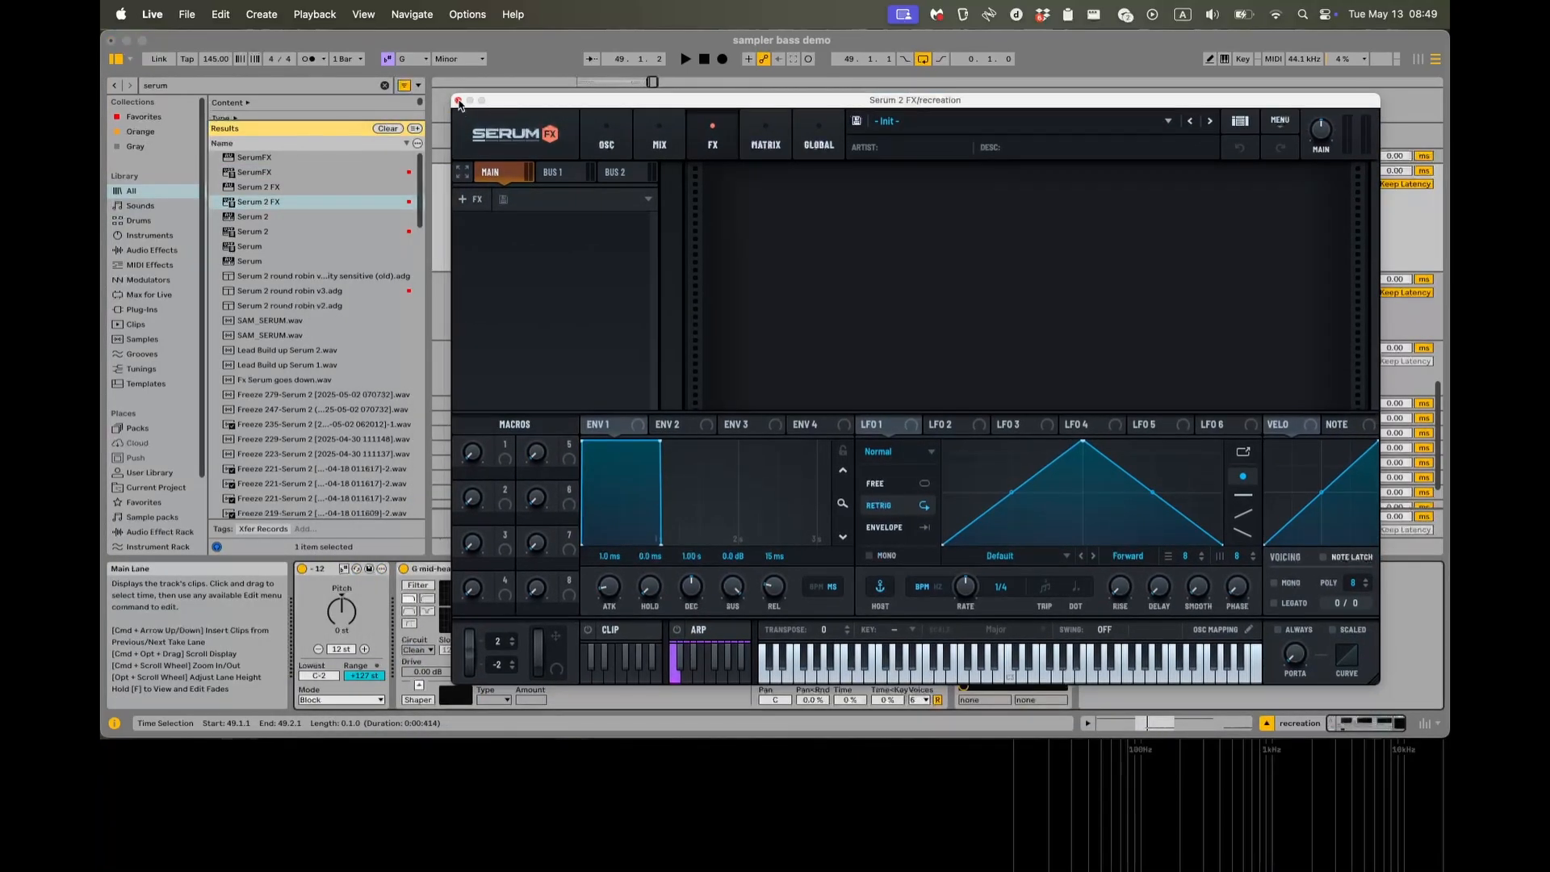
{"action": "left_click", "coordinate": [457, 101]}
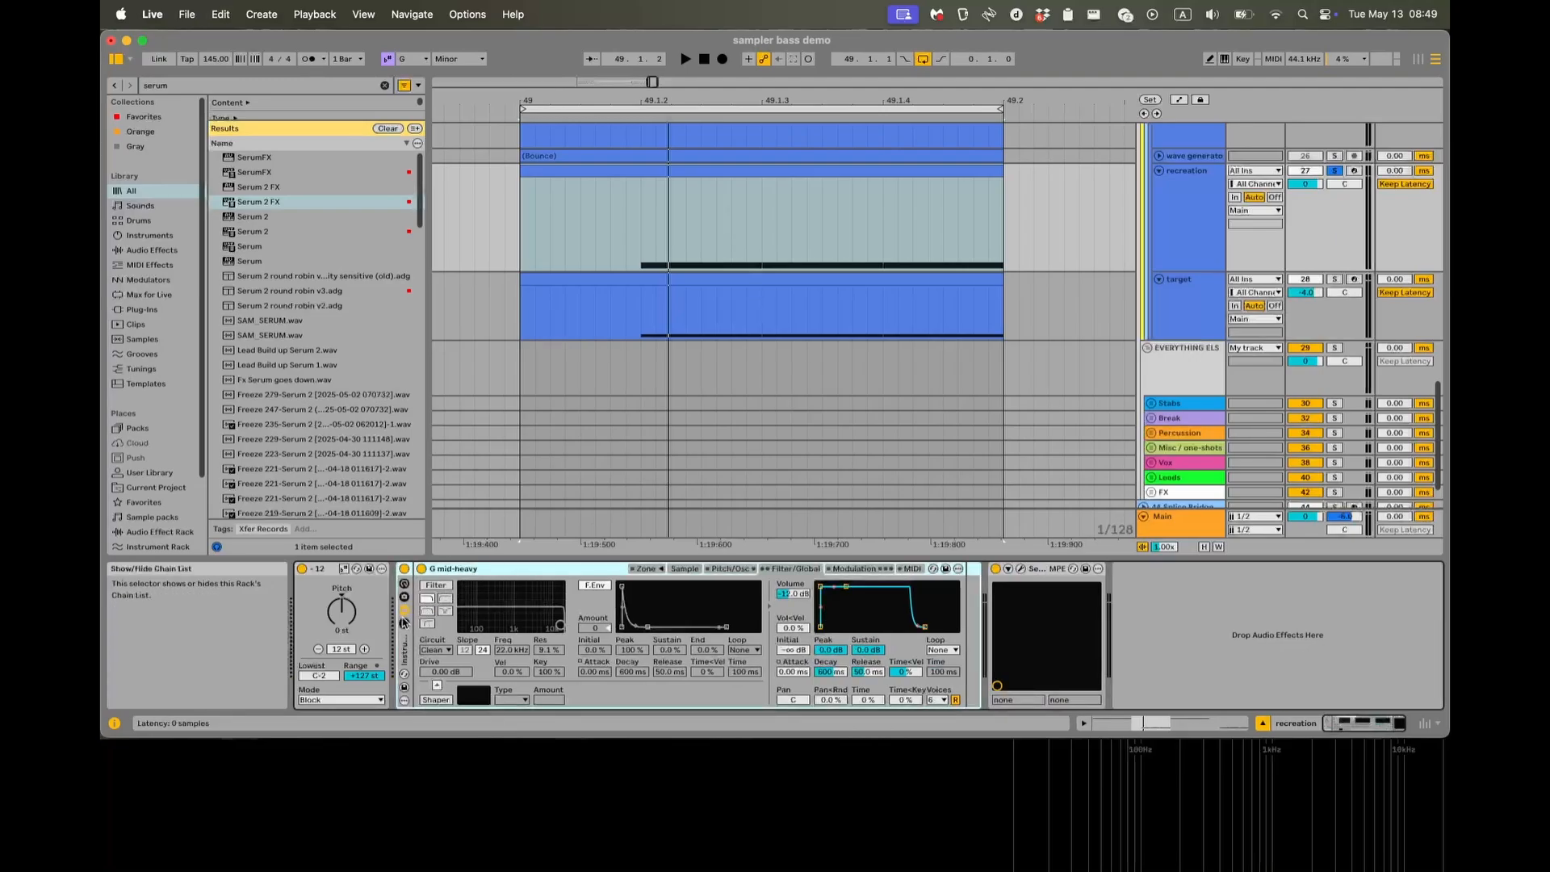
Group the Sampler into an Instrument Rack and create a second, empty chain in it.
{"action": "key", "text": "super+g"}
{"action": "right_click", "coordinate": [448, 641]}
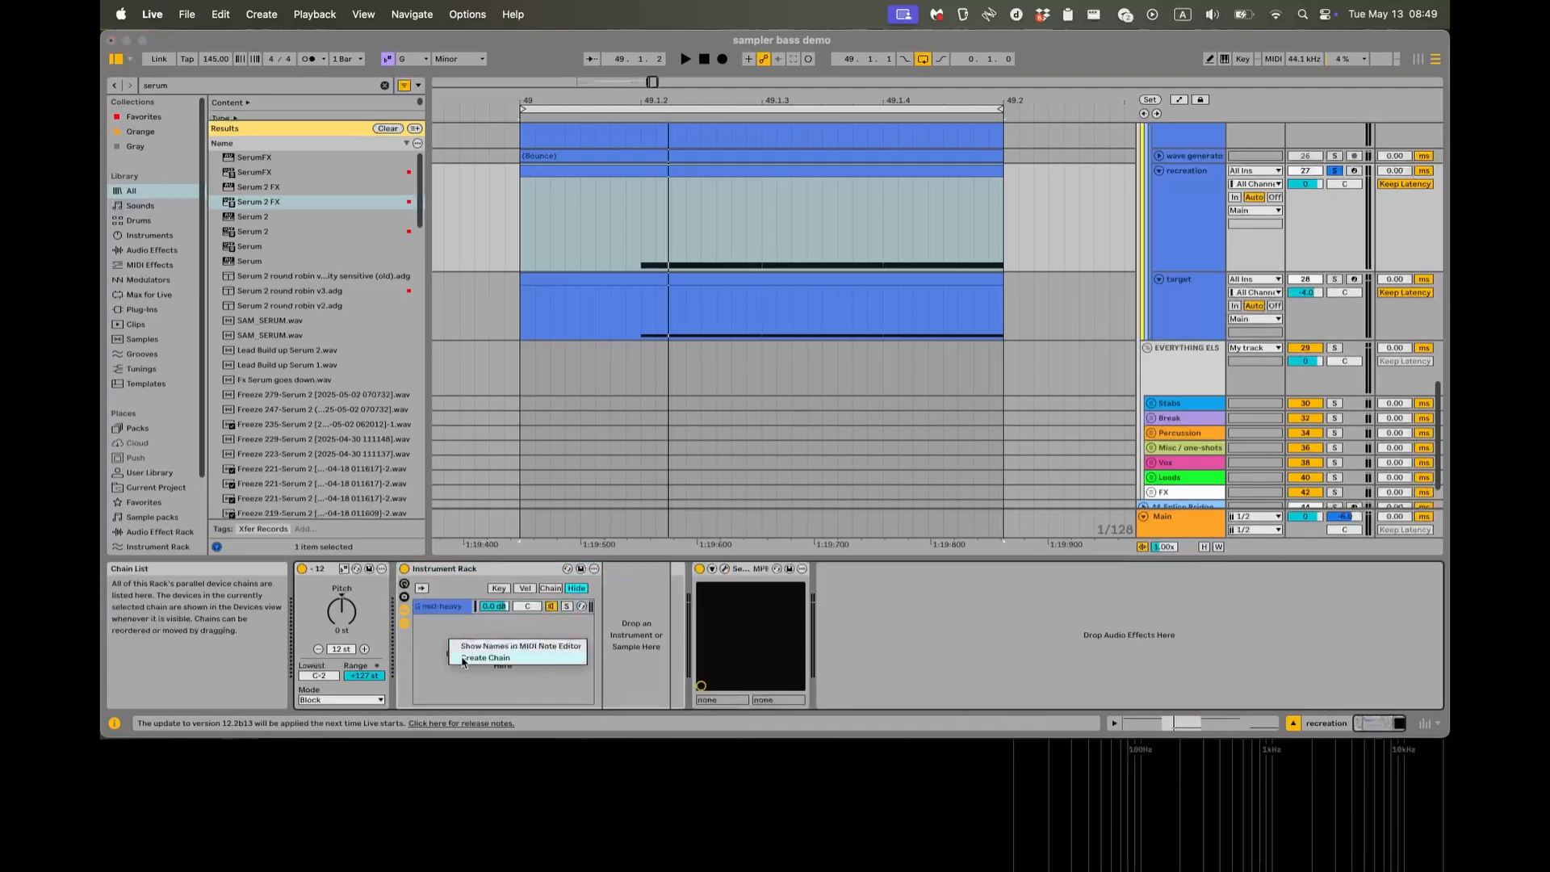
{"action": "left_click", "coordinate": [464, 658]}
Search the browser for "ext" and place External Instrument in the rack's new chain.
{"action": "left_click", "coordinate": [335, 87]}
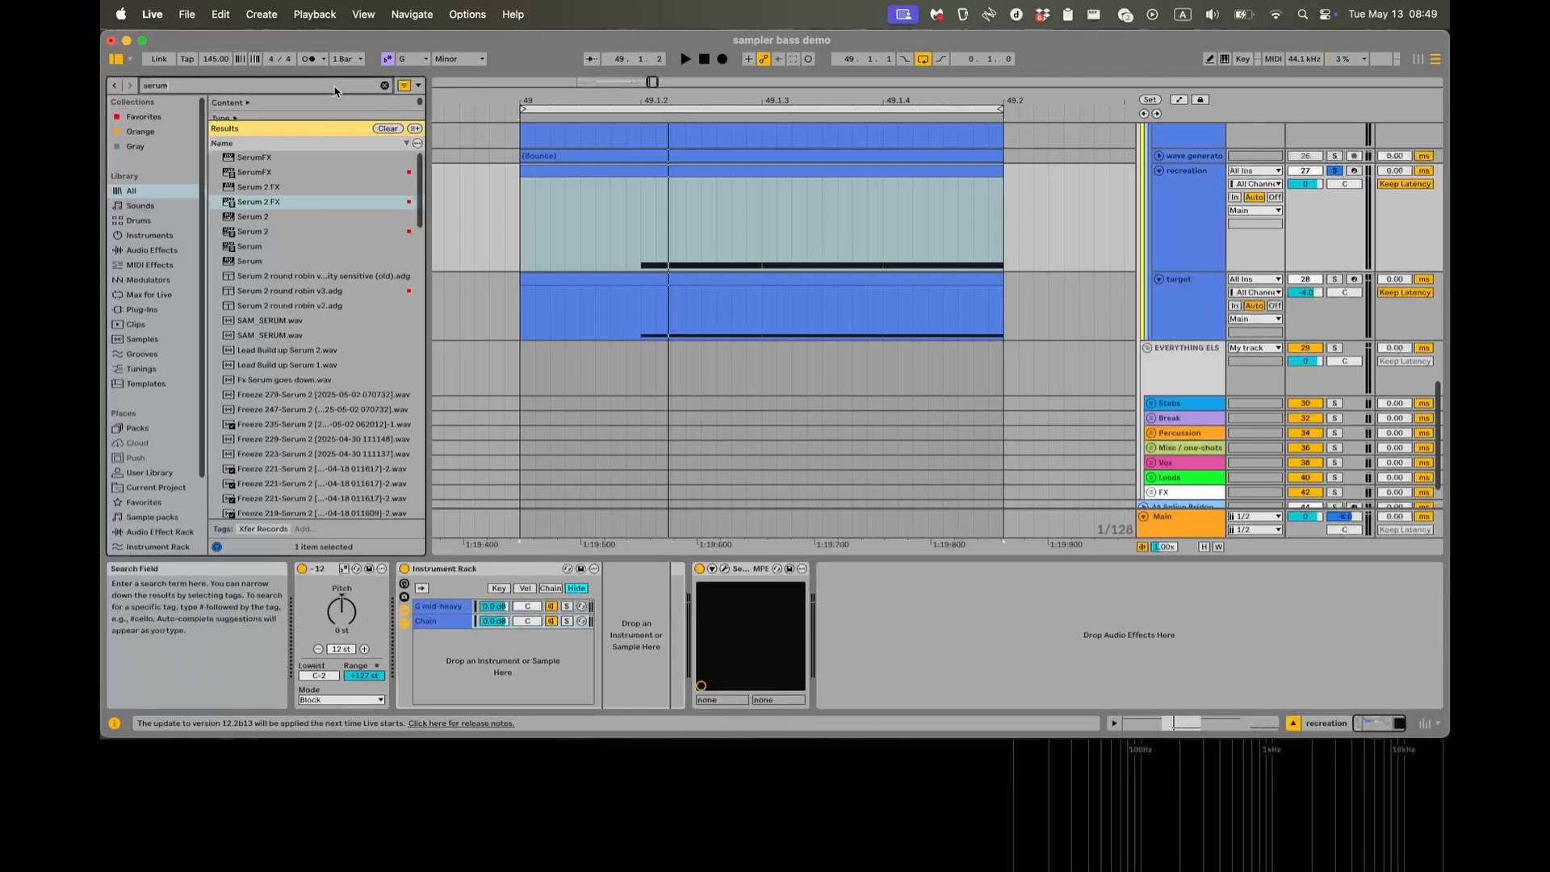
{"action": "type", "text": "sxt"}
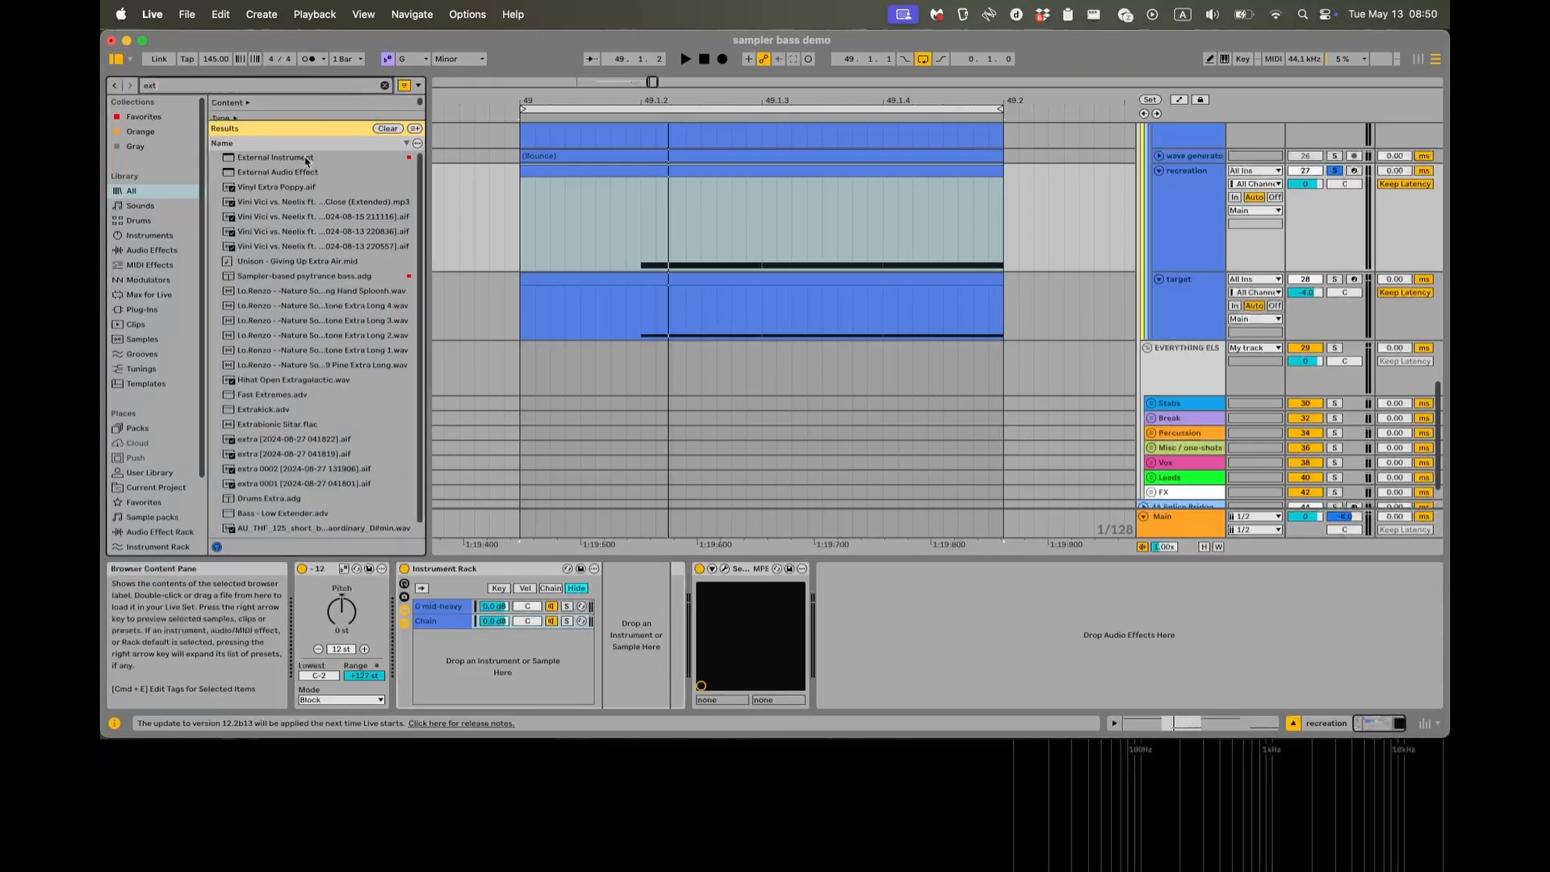
{"action": "left_click_drag", "start_coordinate": [306, 161], "coordinate": [617, 626]}
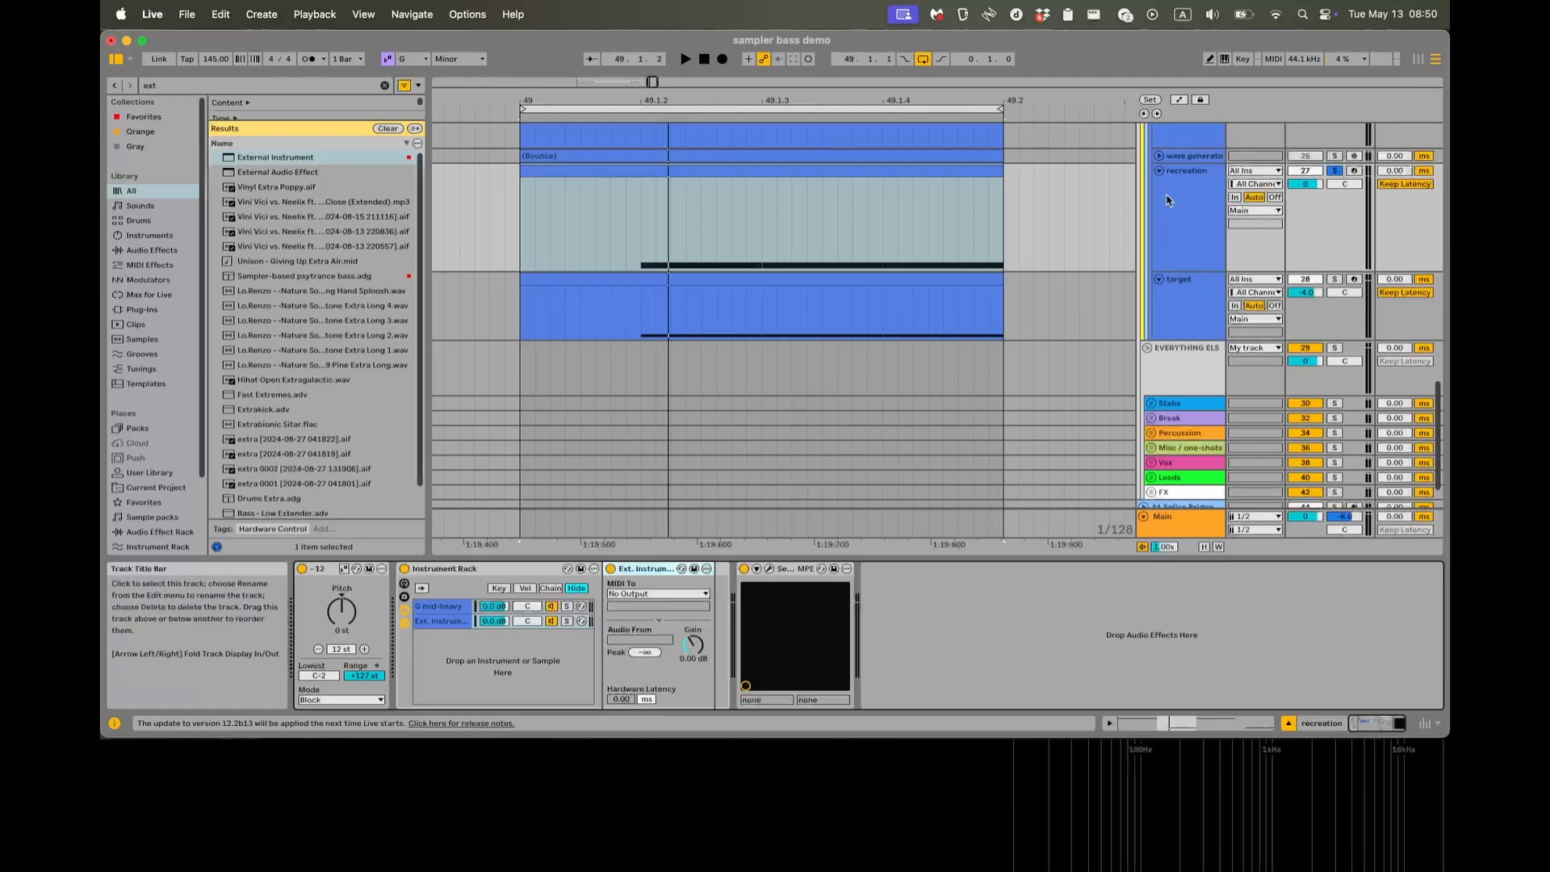
Route the External Instrument's MIDI to Serum 2 FX on the recreation track and play the clip briefly.
{"action": "left_click", "coordinate": [668, 594]}
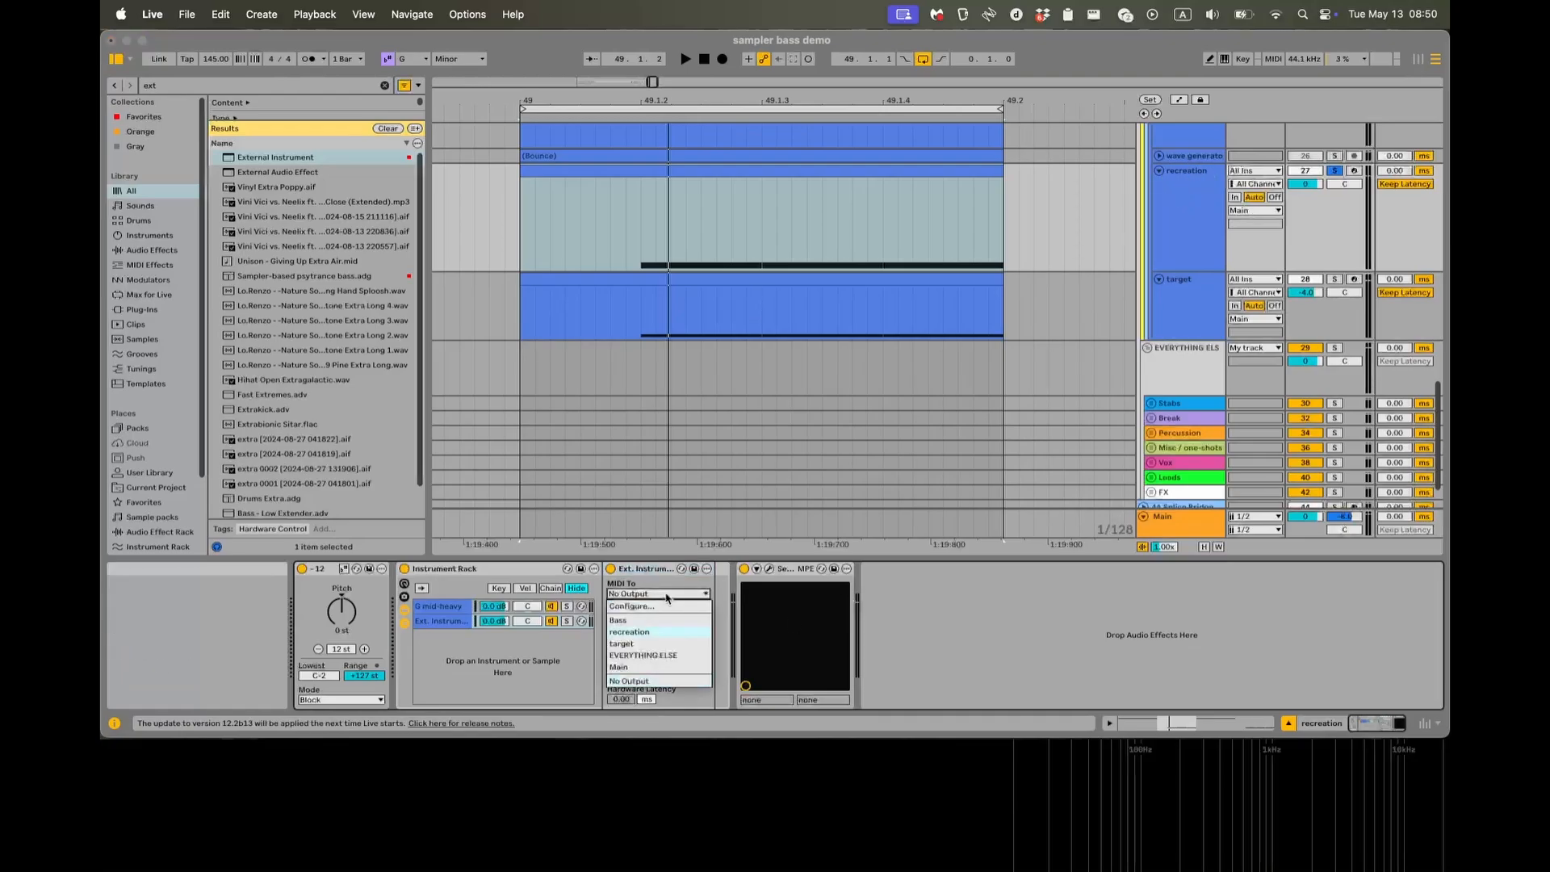
{"action": "left_click", "coordinate": [633, 632]}
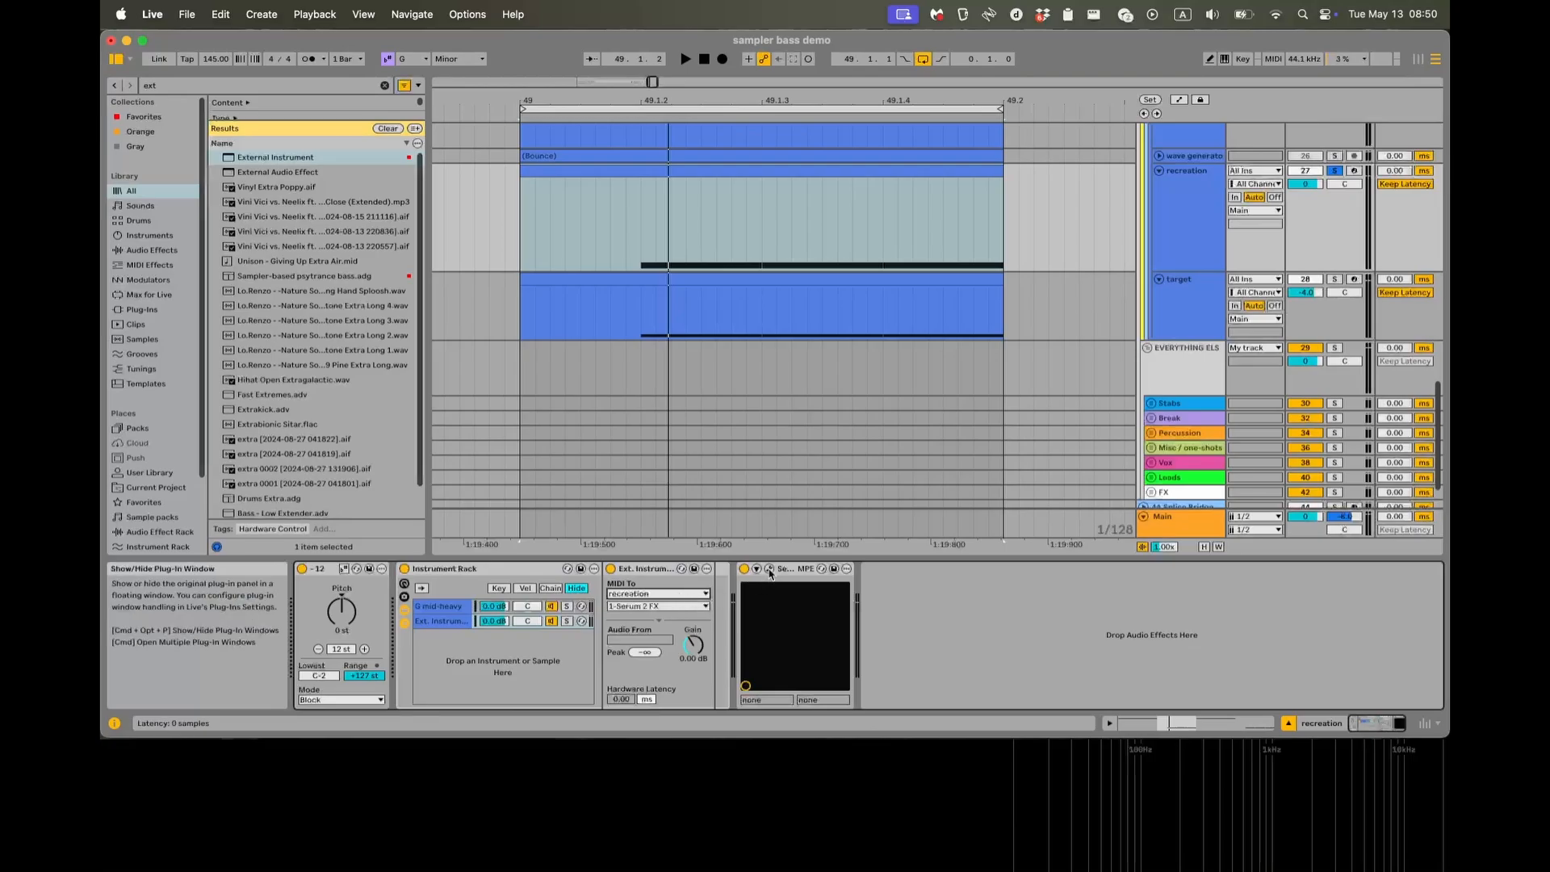
{"action": "key", "text": "space"}
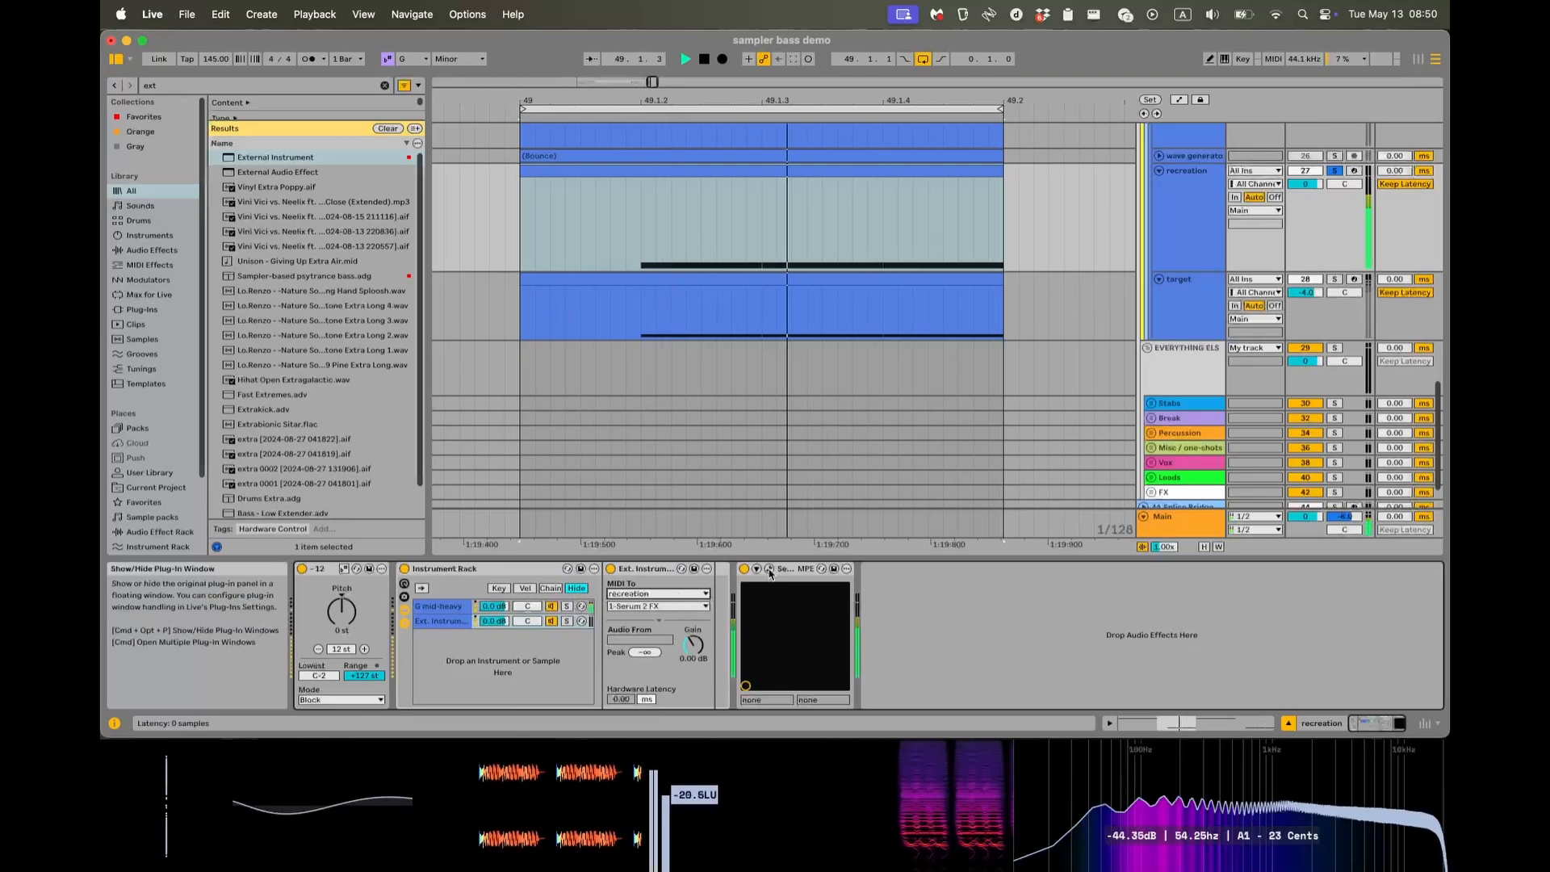
{"action": "key", "text": "space"}
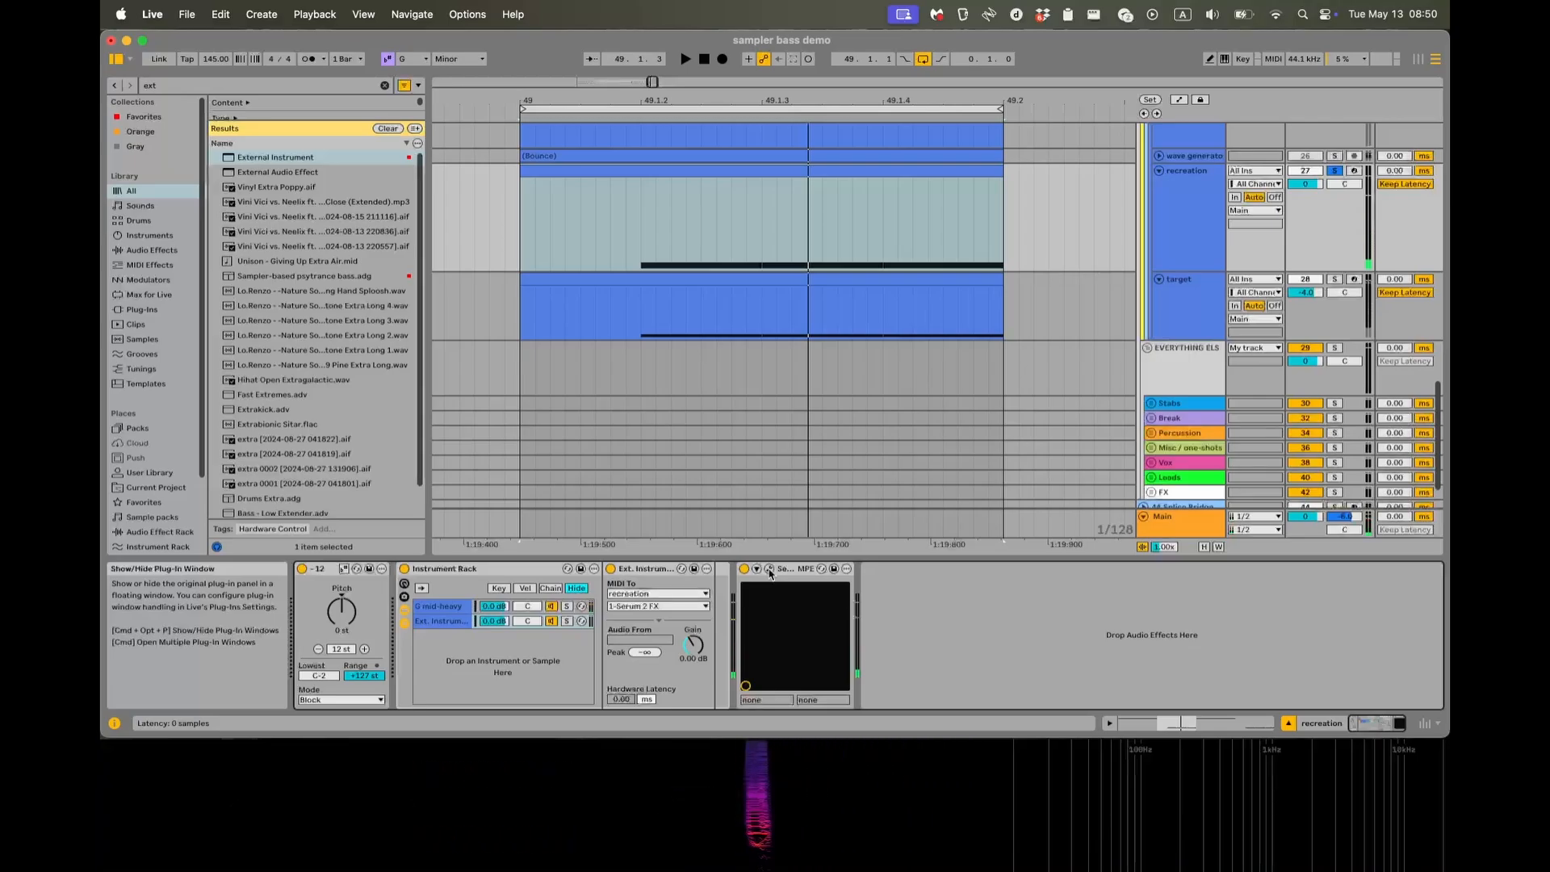
Open Serum 2 FX and add a Filter effect of type MG Low 12.
{"action": "left_click", "coordinate": [769, 569]}
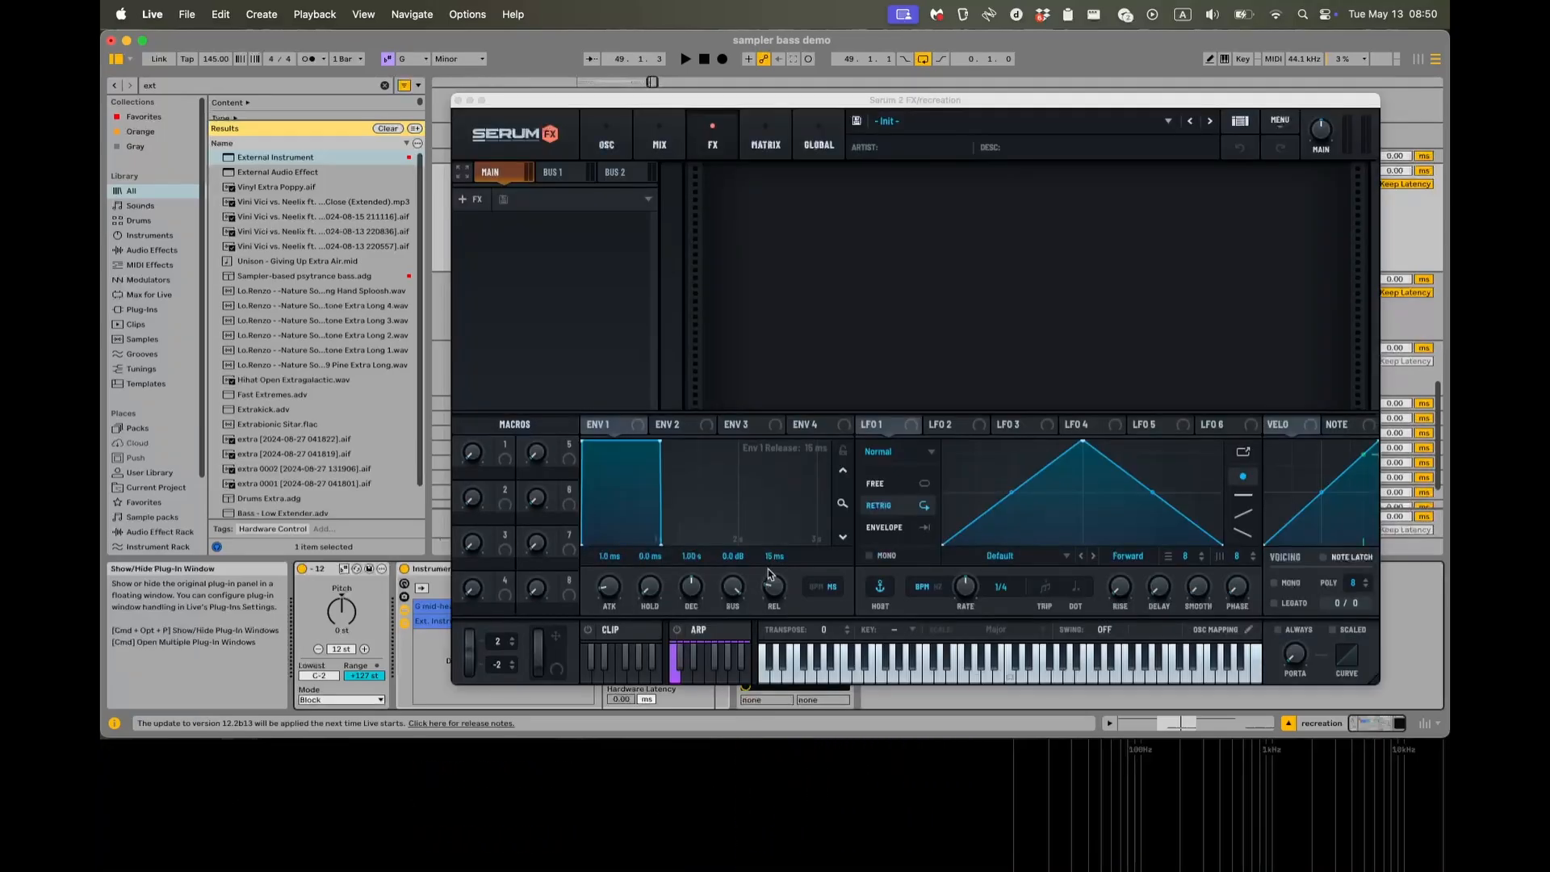
{"action": "left_click", "coordinate": [466, 199]}
{"action": "left_click", "coordinate": [492, 338]}
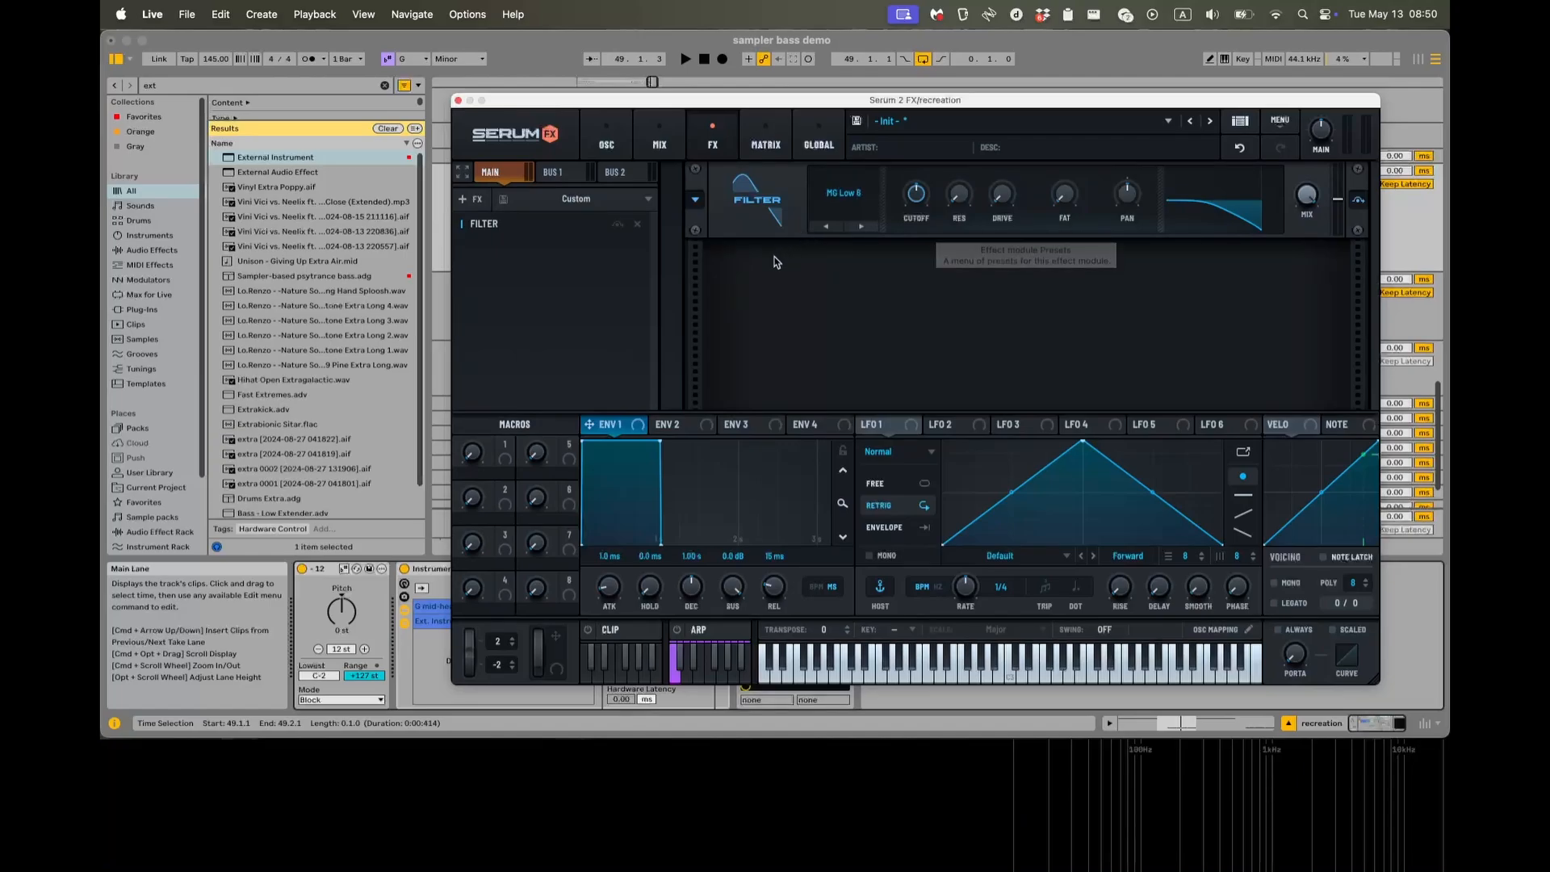
{"action": "left_click", "coordinate": [862, 227]}
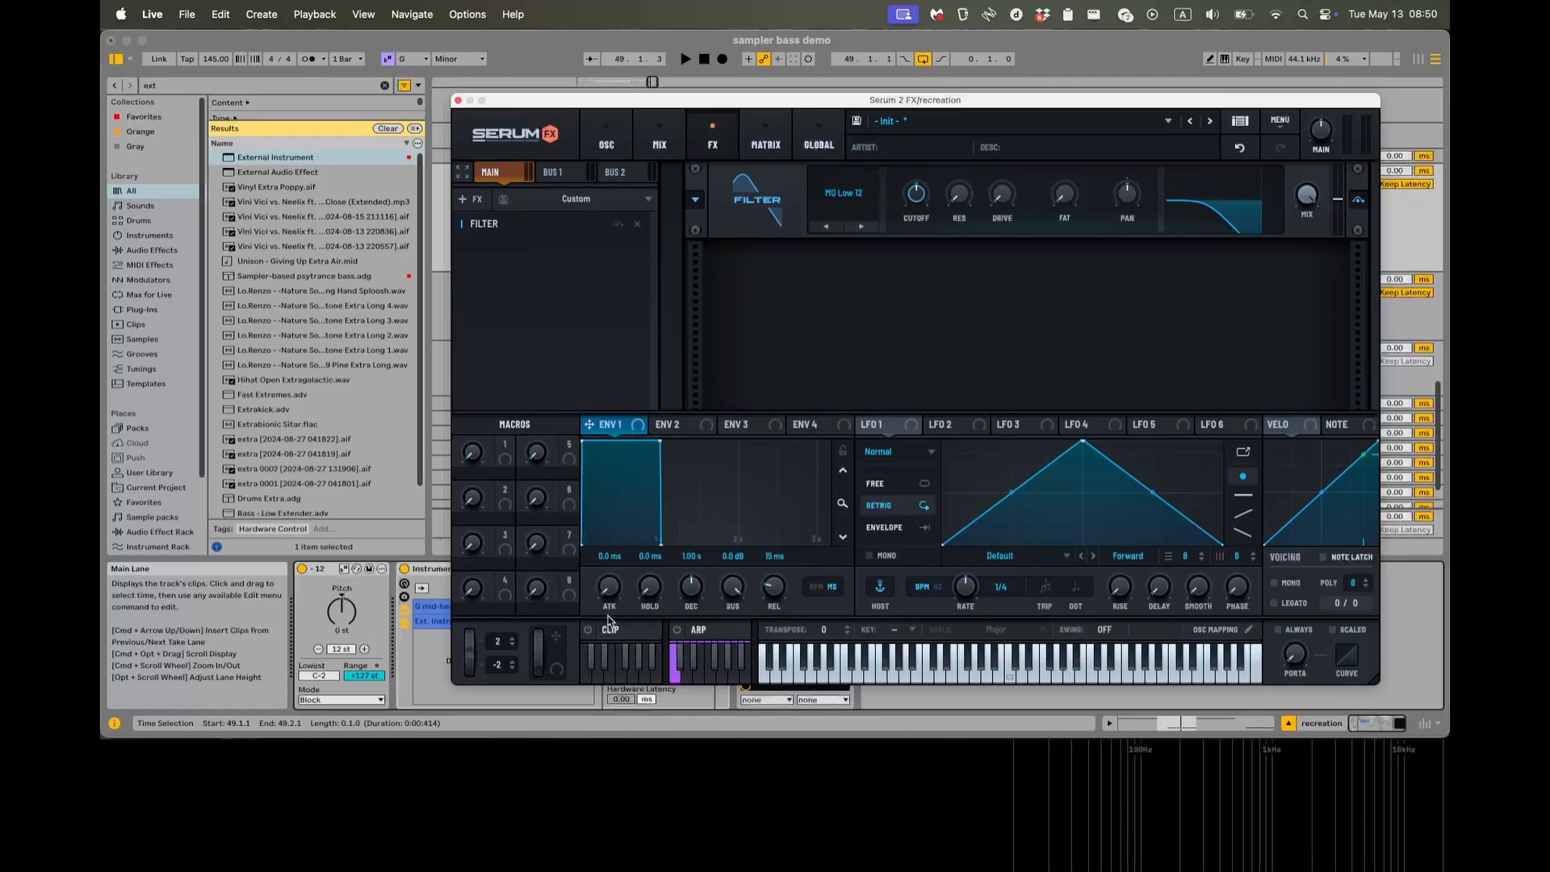
Assign Env 2 to the filter cutoff at about 61% and play the clip to trigger it.
{"action": "left_click", "coordinate": [682, 434]}
{"action": "left_click_drag", "start_coordinate": [659, 425], "coordinate": [901, 184]}
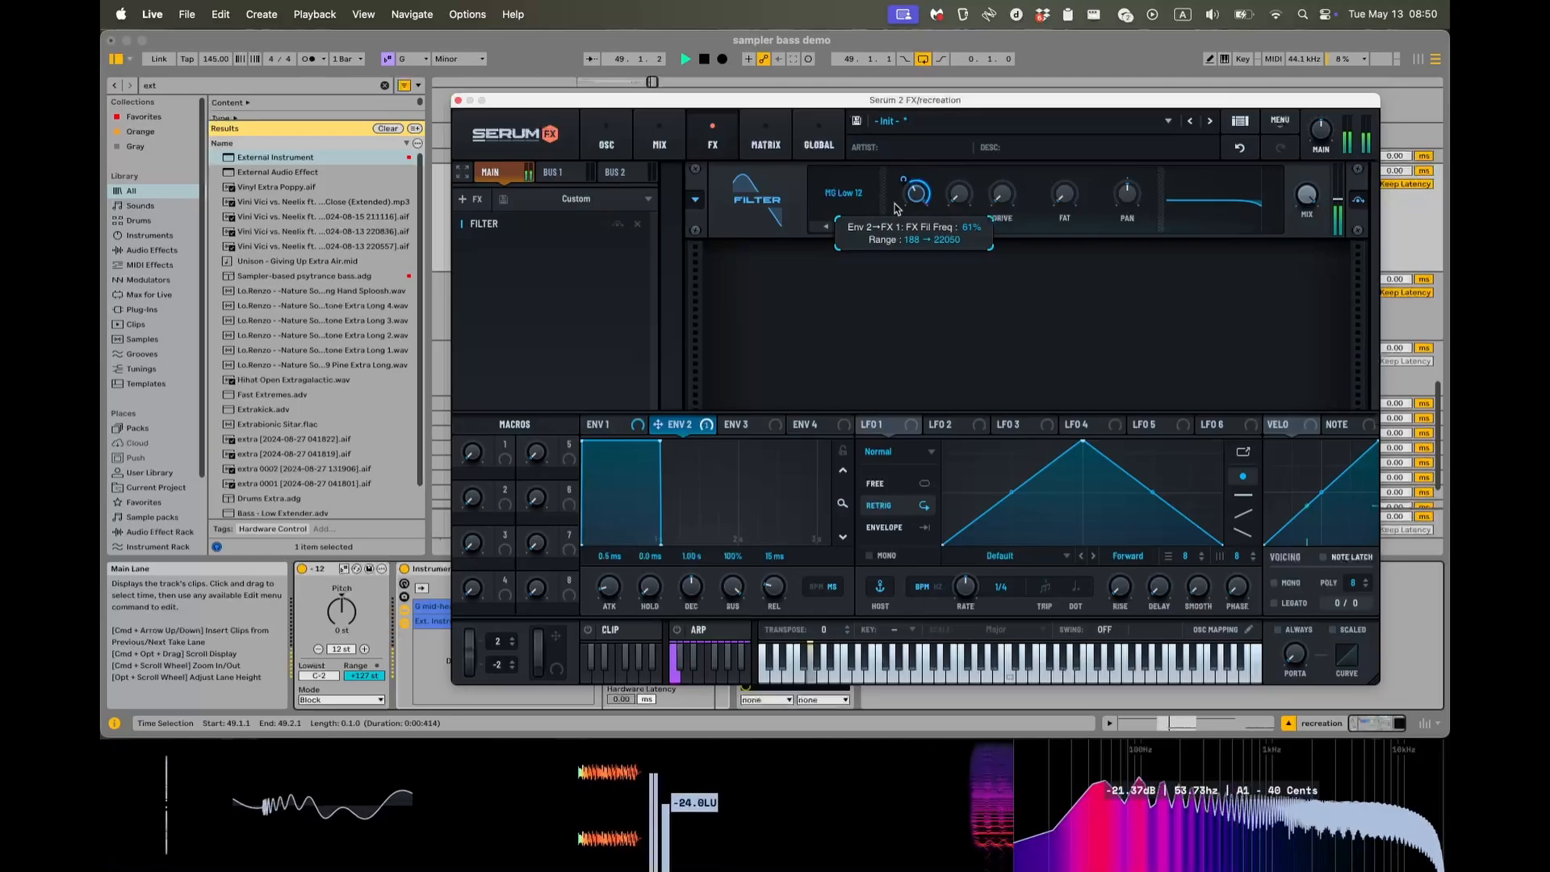
{"action": "key", "text": "space"}
Set Env 2's decay to 80 ms with sustain at minimum, and lock the envelope display's zoom.
{"action": "double_click", "coordinate": [700, 556]}
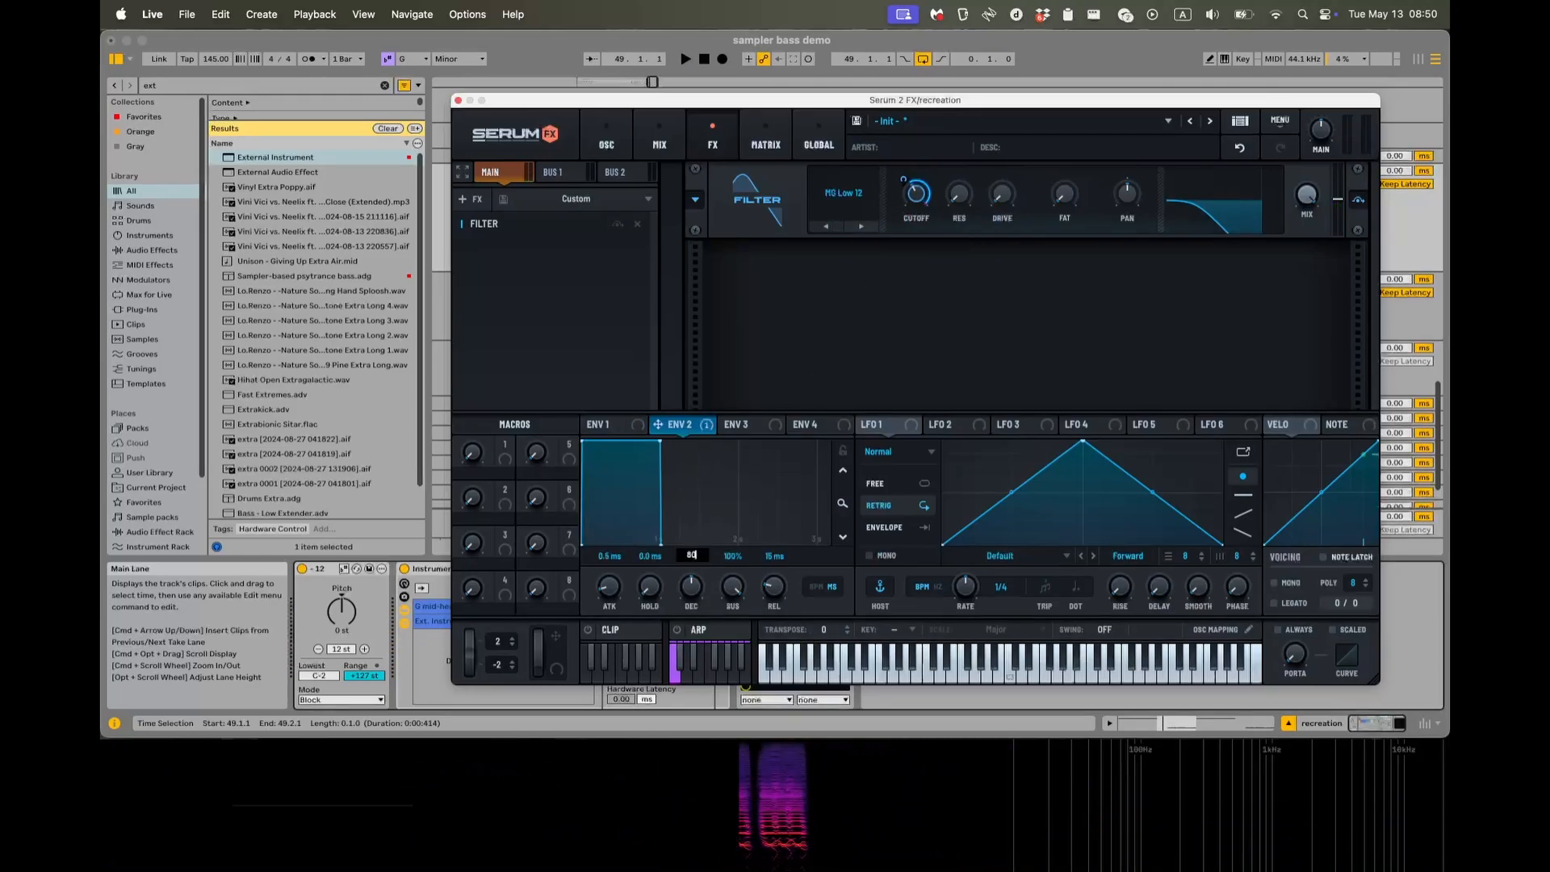
{"action": "type", "text": "80"}
{"action": "key", "text": "Return"}
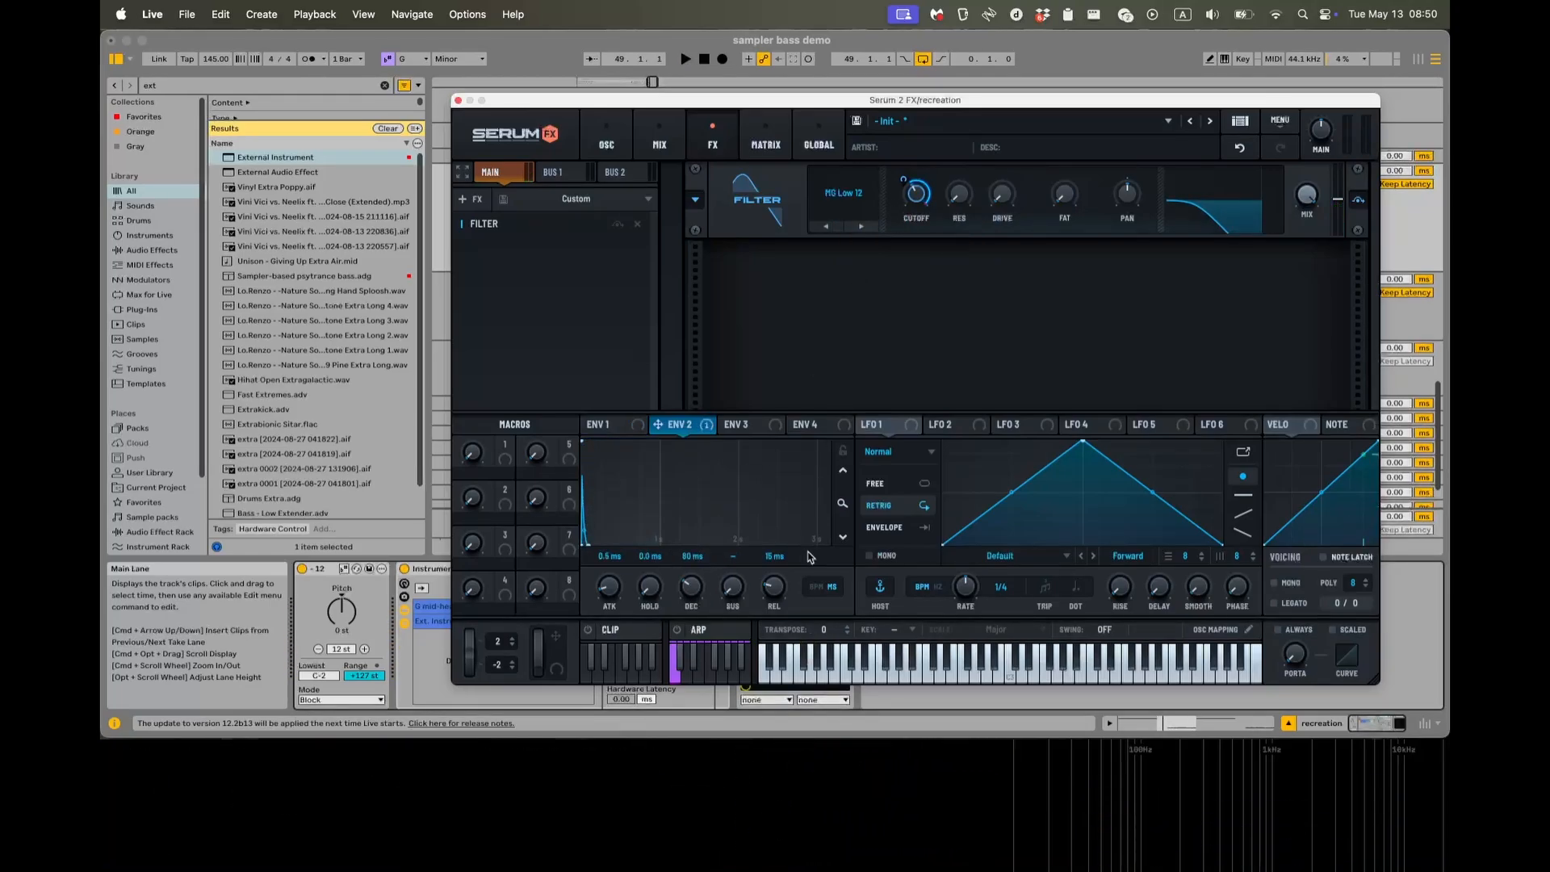
{"action": "left_click", "coordinate": [843, 452]}
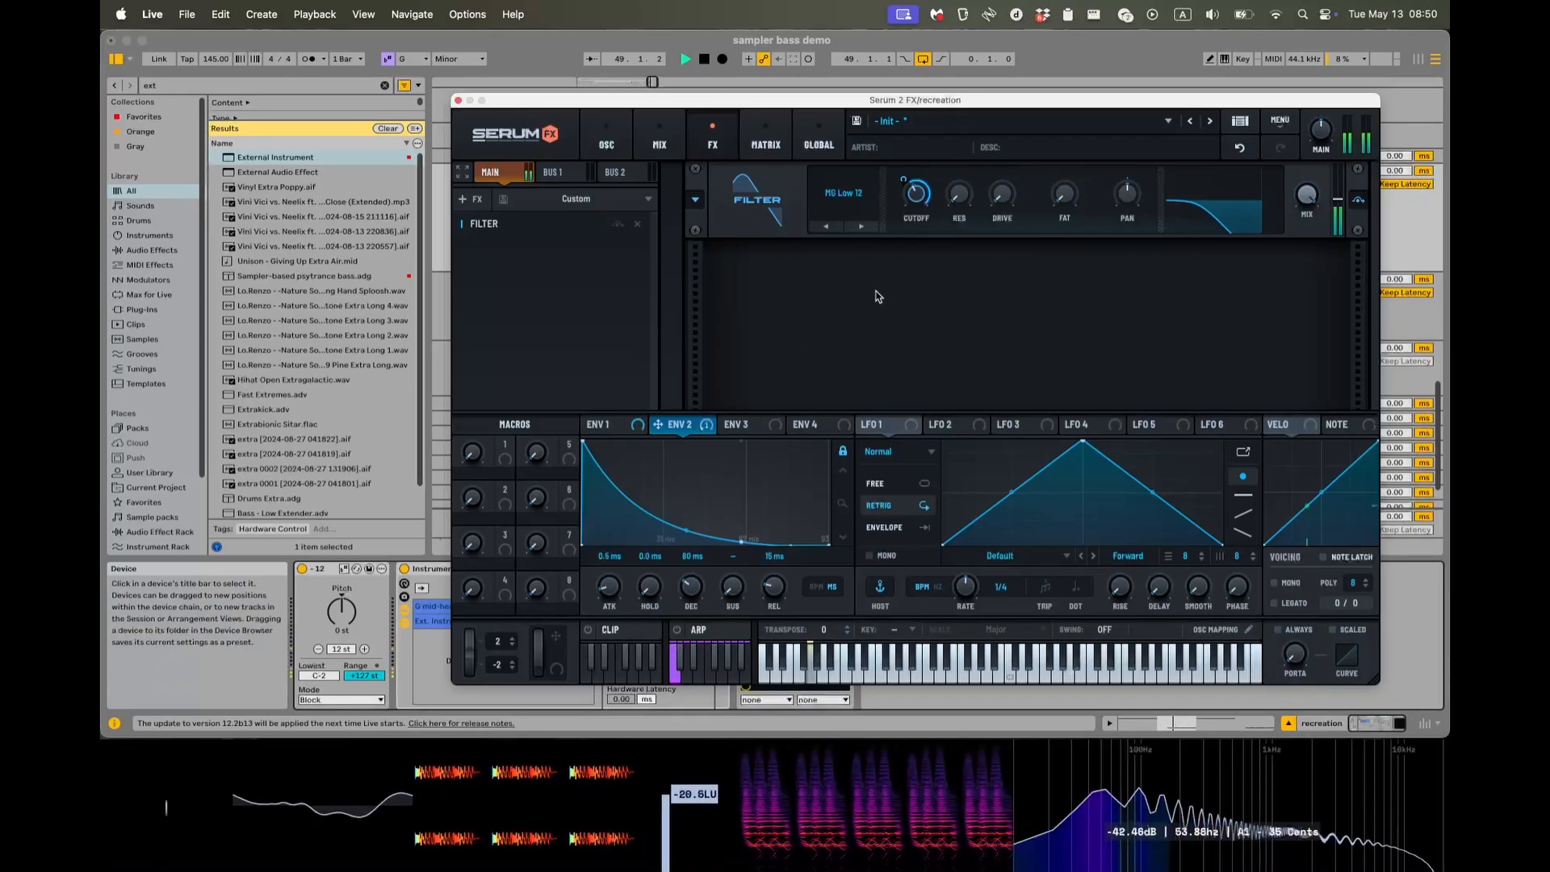
Examine the filtered waveform in the oscilloscope while the clip plays, then stop playback.
{"action": "key", "text": "super+alt+p"}
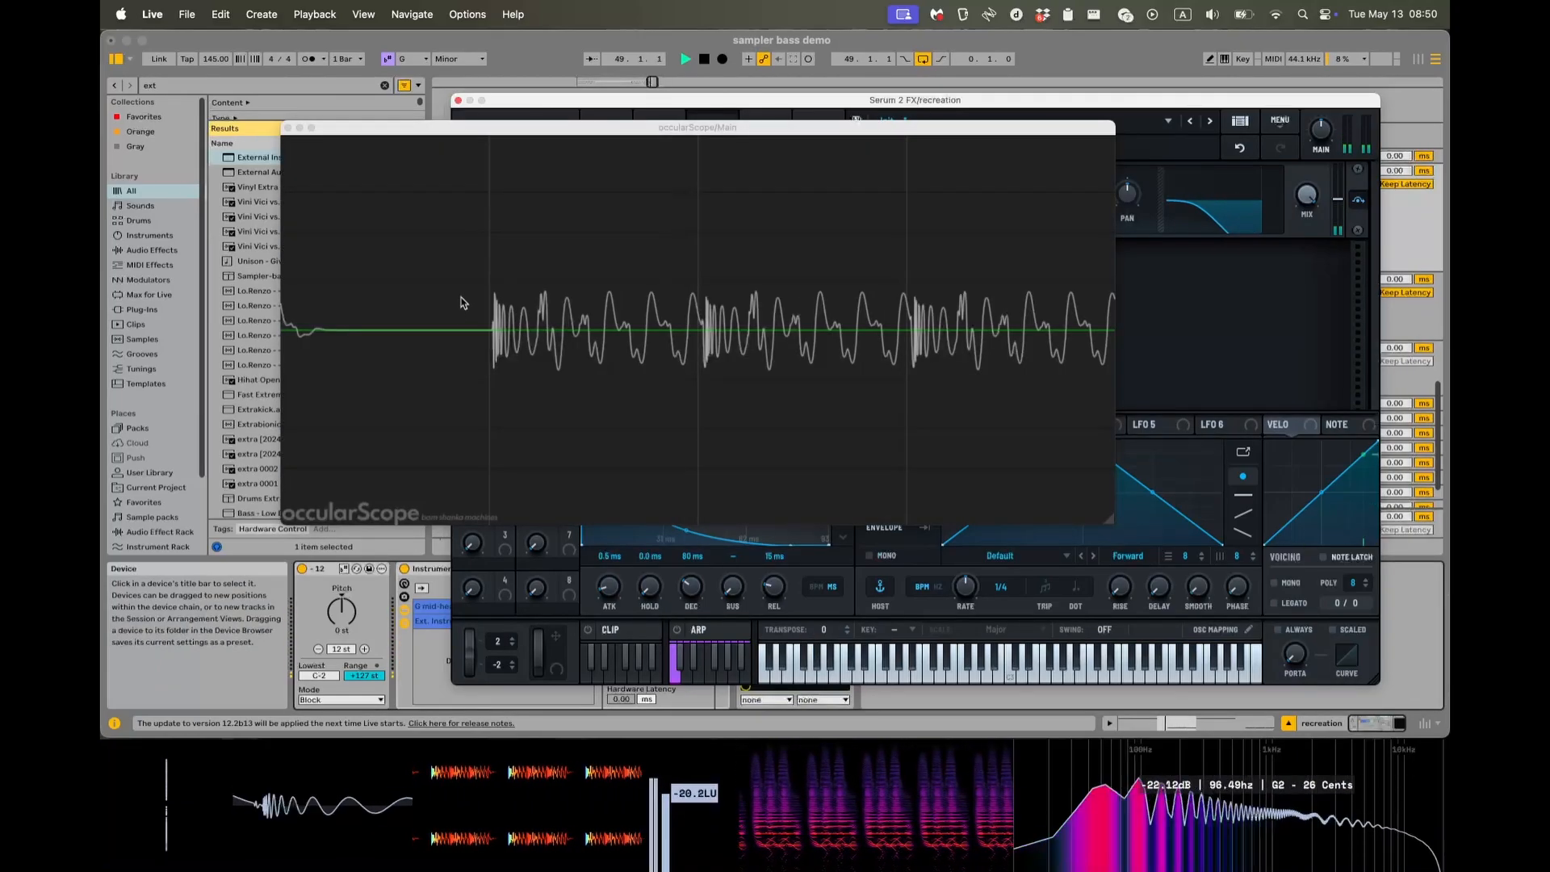
{"action": "key", "text": "super+alt+p"}
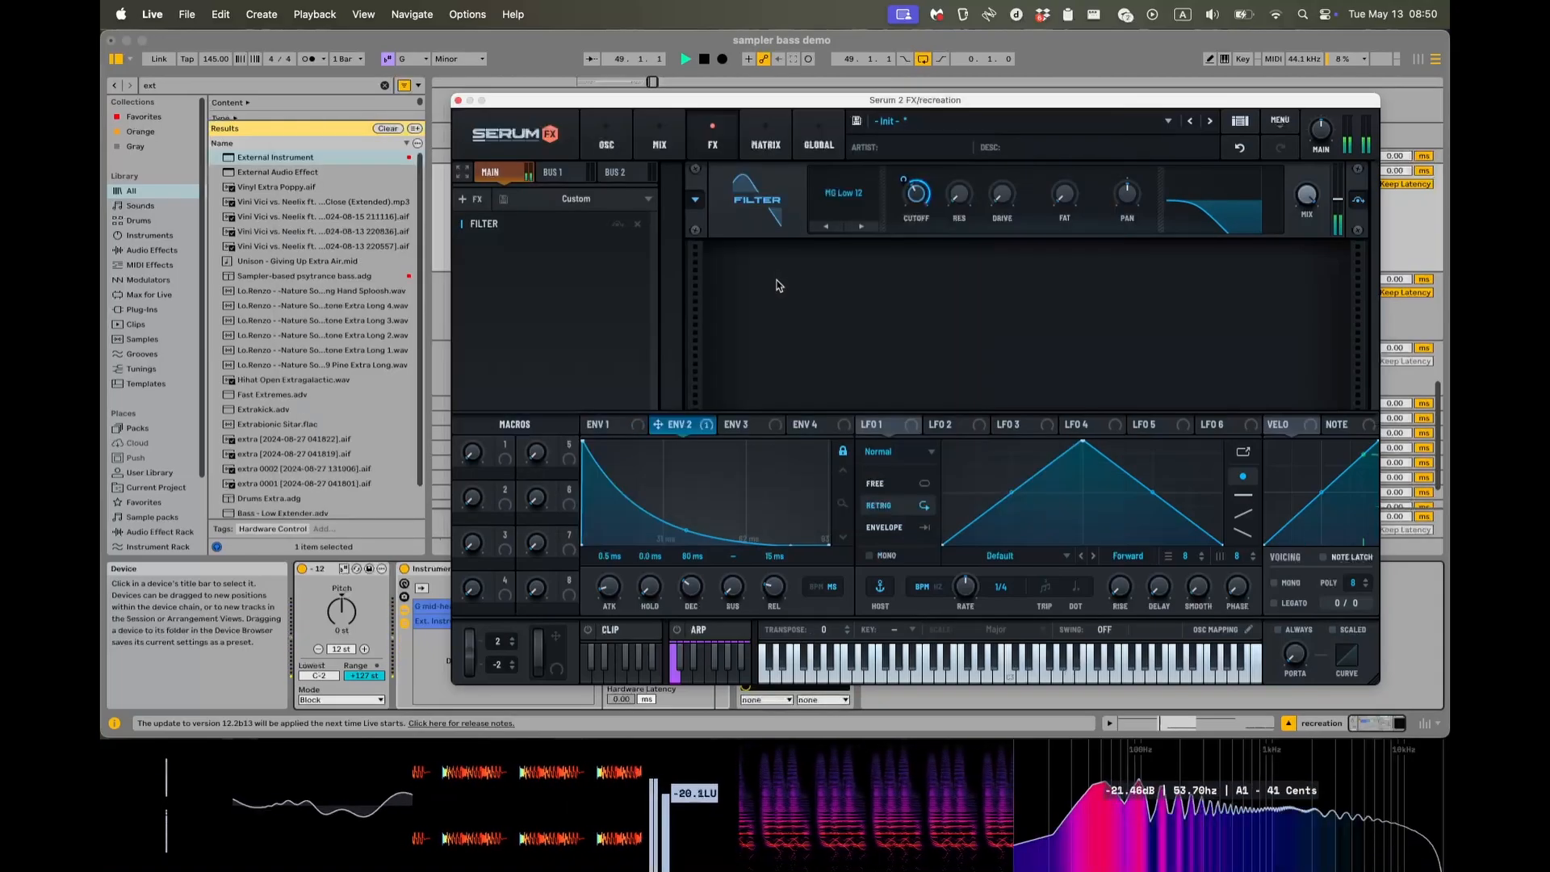
{"action": "key", "text": "space"}
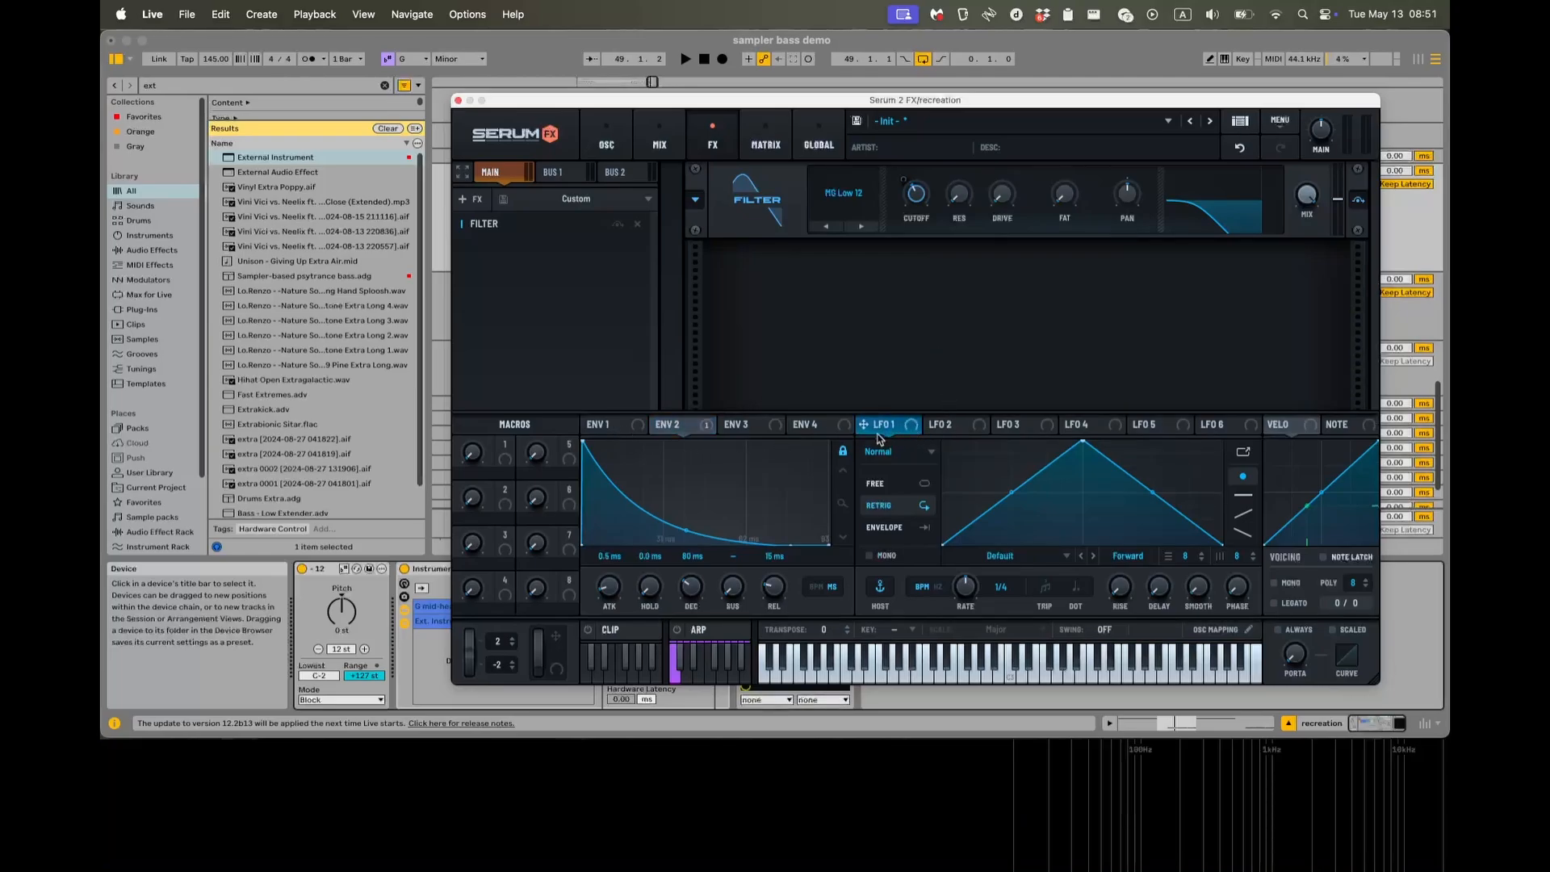
Assign LFO 1 to the filter cutoff at about 68% and reshape it into a concave falling curve in Envelope mode.
{"action": "mouse_move", "coordinate": [903, 181]}
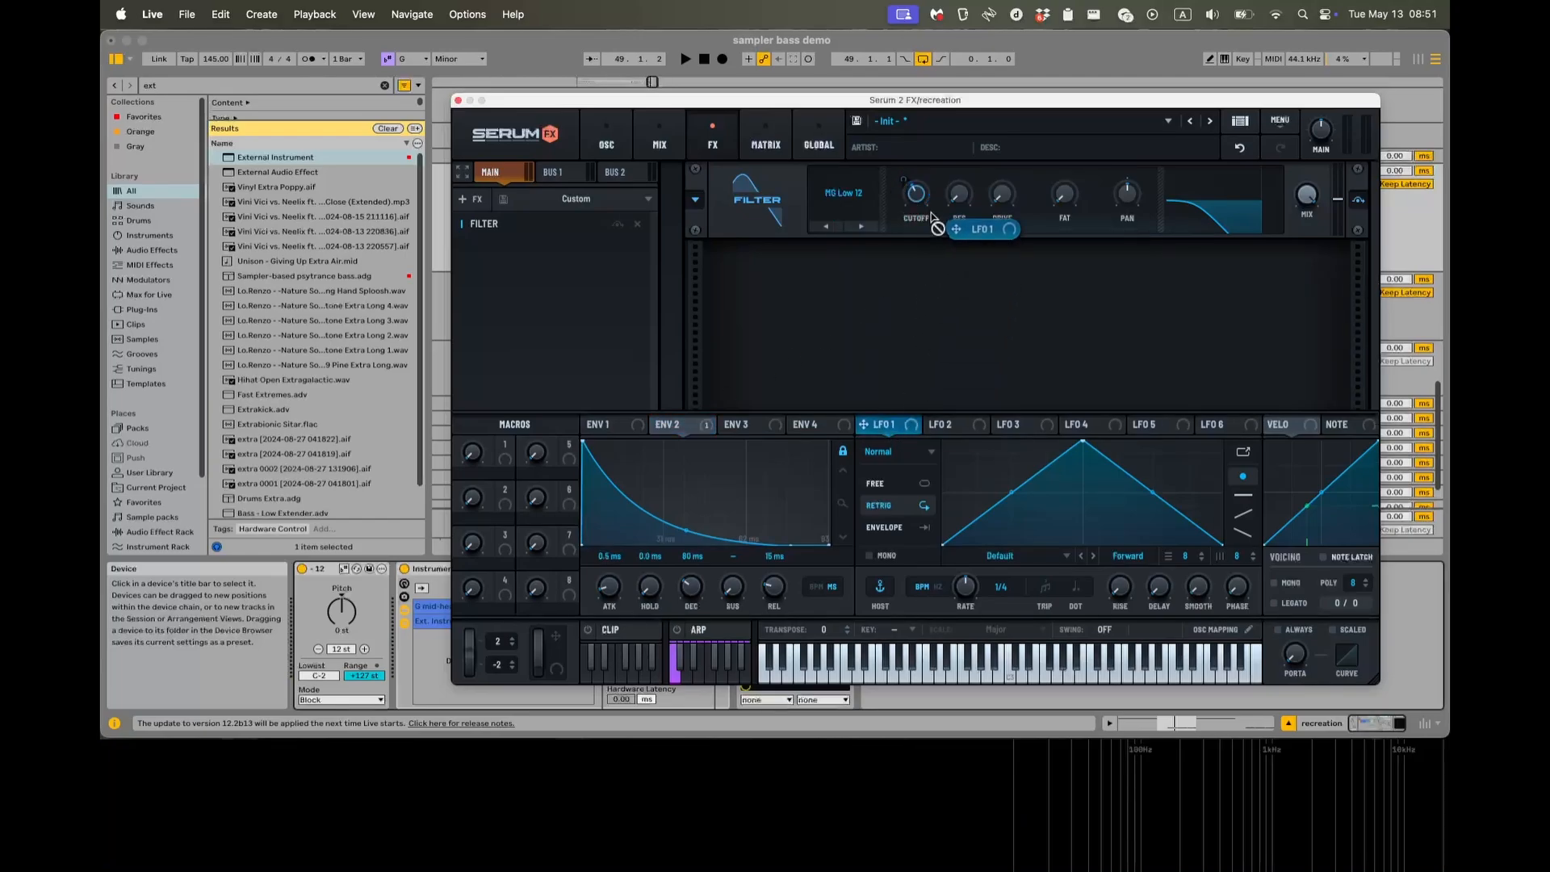
{"action": "left_click_drag", "start_coordinate": [930, 213], "coordinate": [912, 185]}
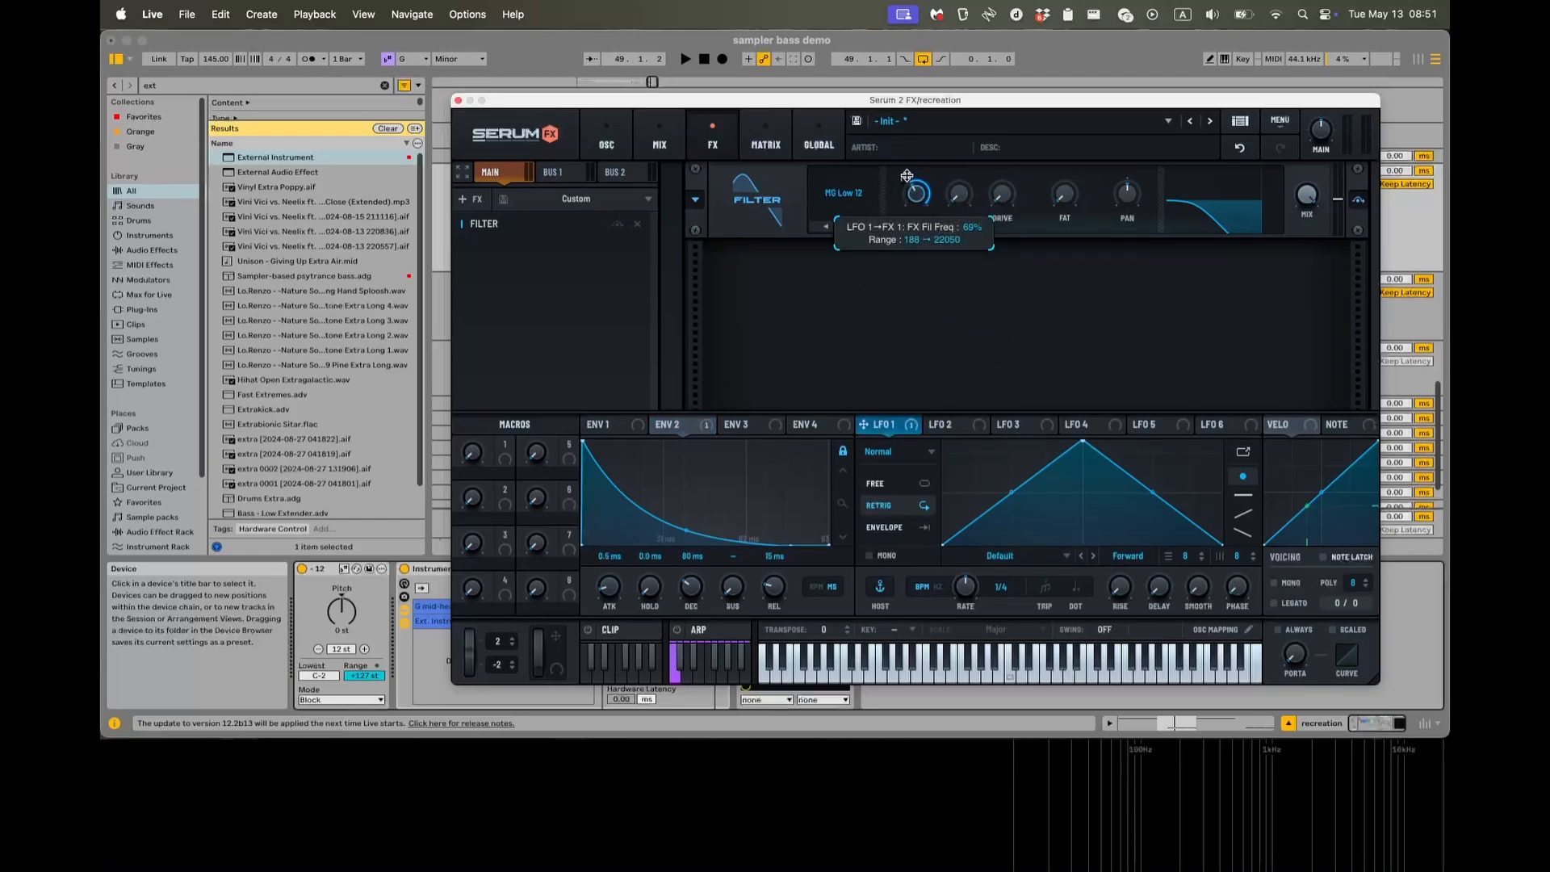
{"action": "left_click_drag", "start_coordinate": [1086, 443], "coordinate": [942, 442]}
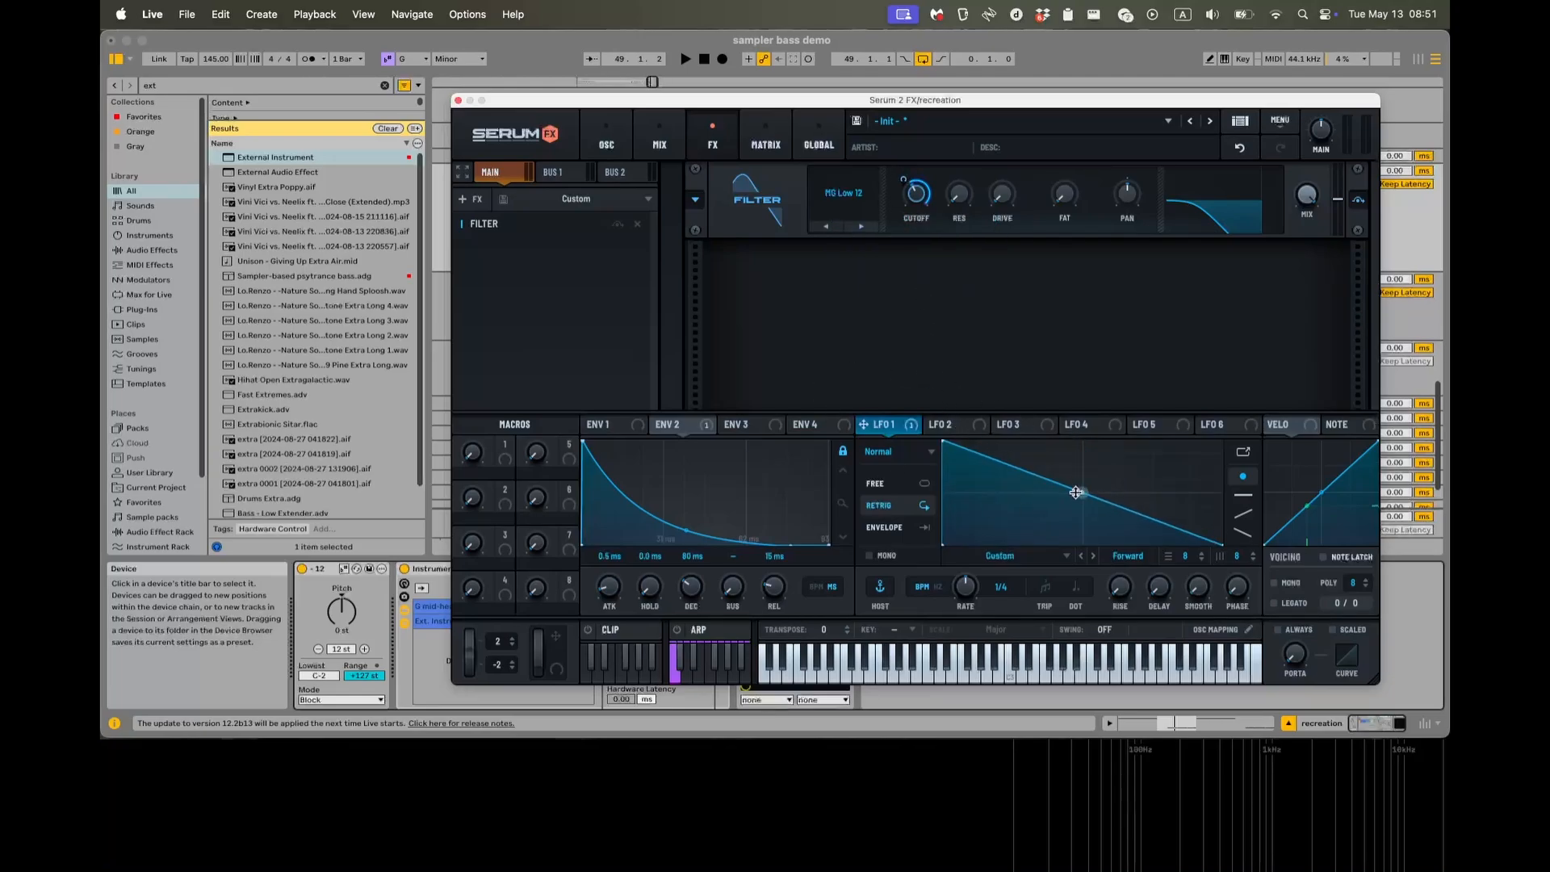
{"action": "left_click_drag", "start_coordinate": [1075, 492], "coordinate": [1052, 530]}
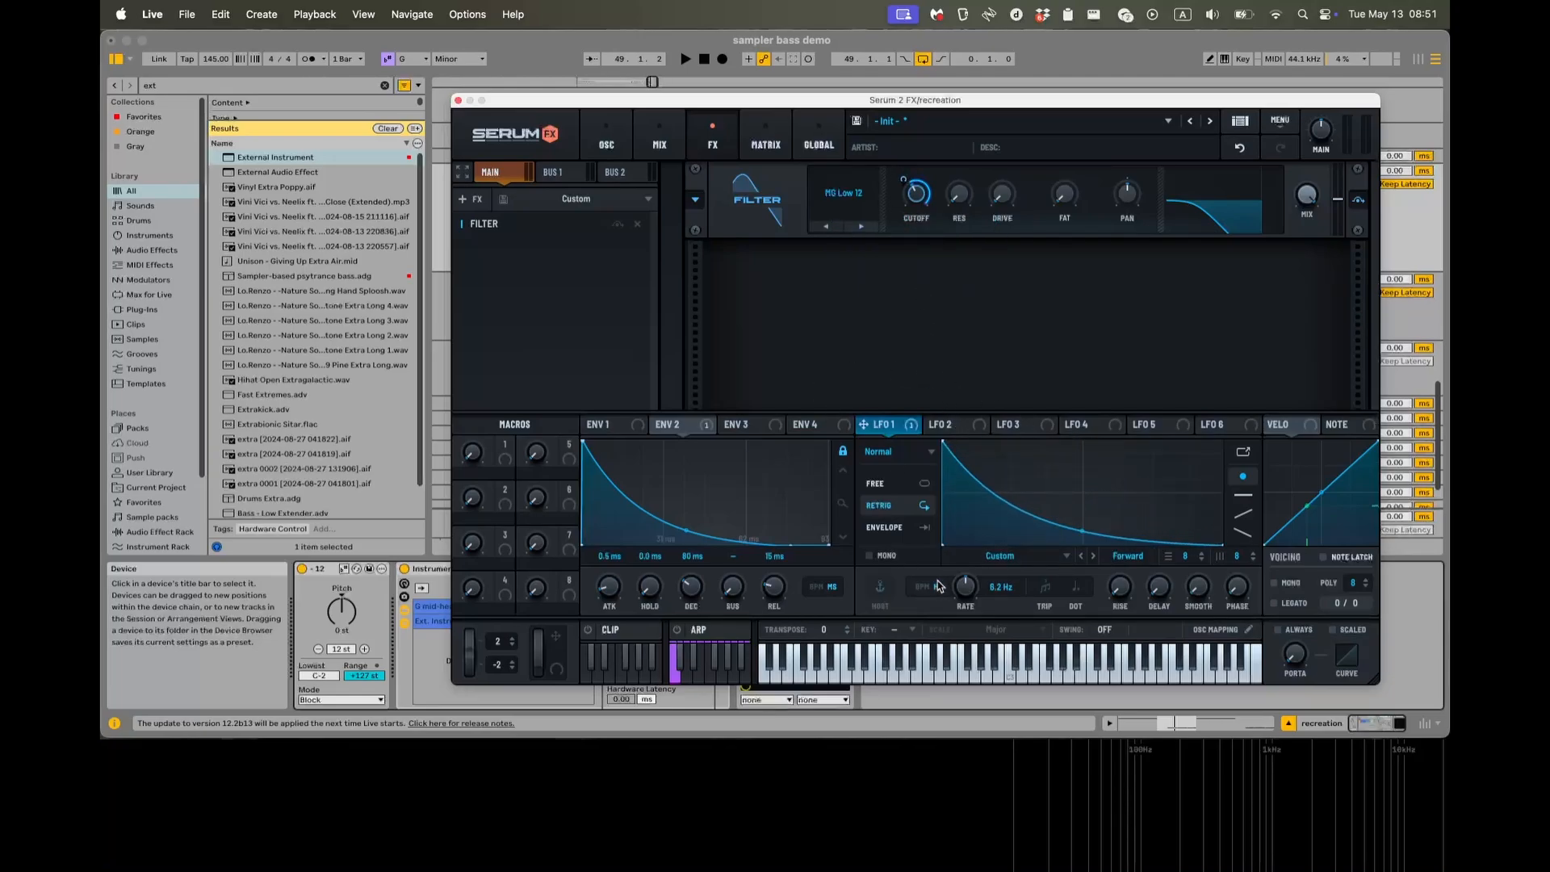
{"action": "left_click", "coordinate": [908, 531]}
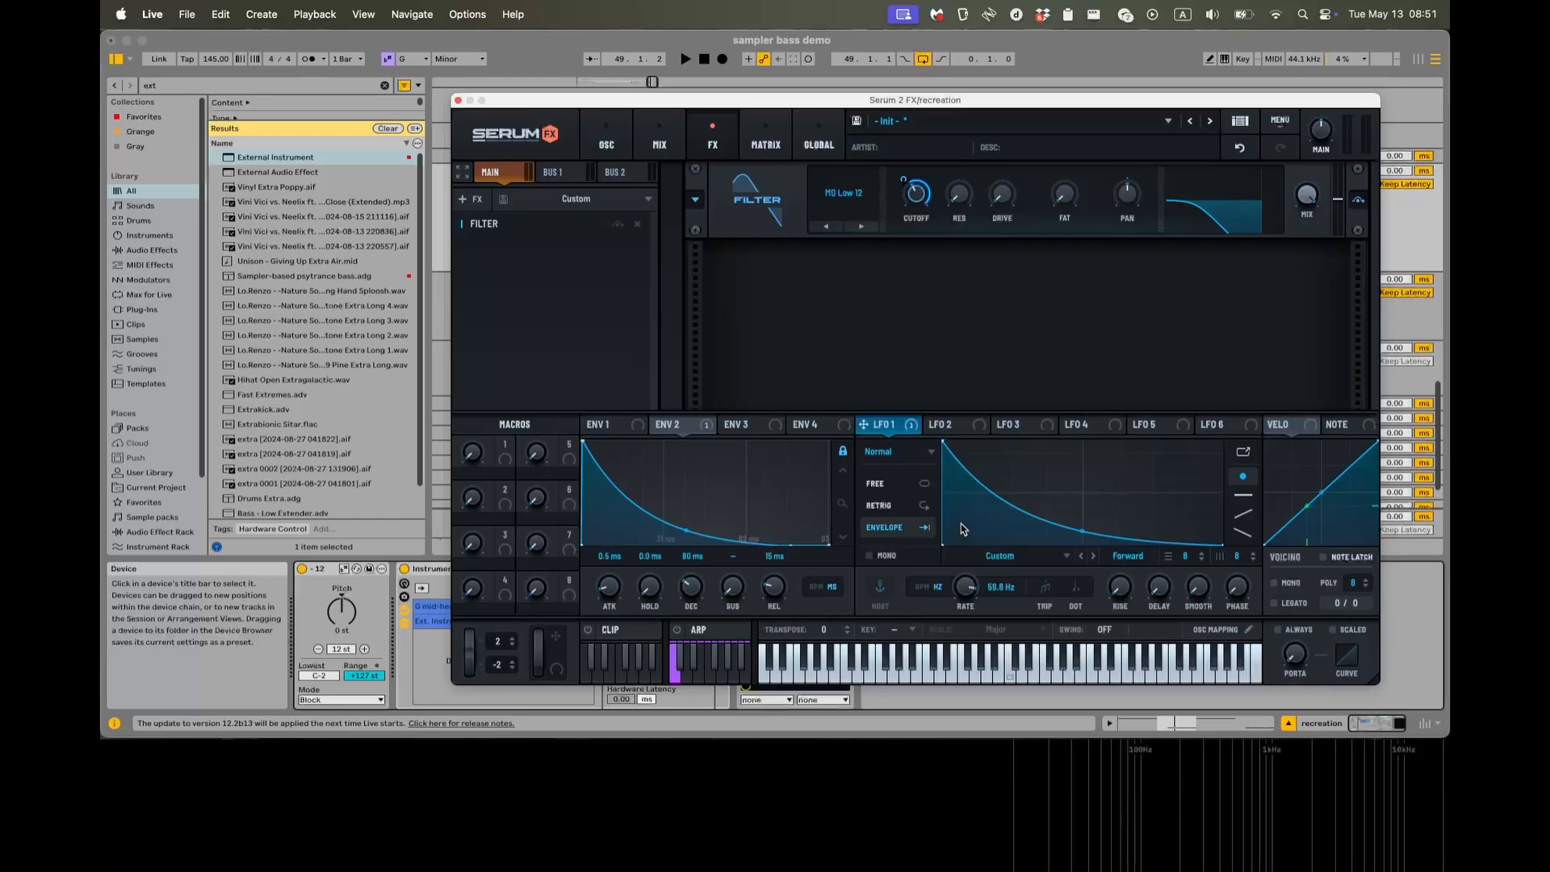
Raise LFO 1's rate to 100 Hz while the clip plays, then stop playback.
{"action": "key", "text": "space"}
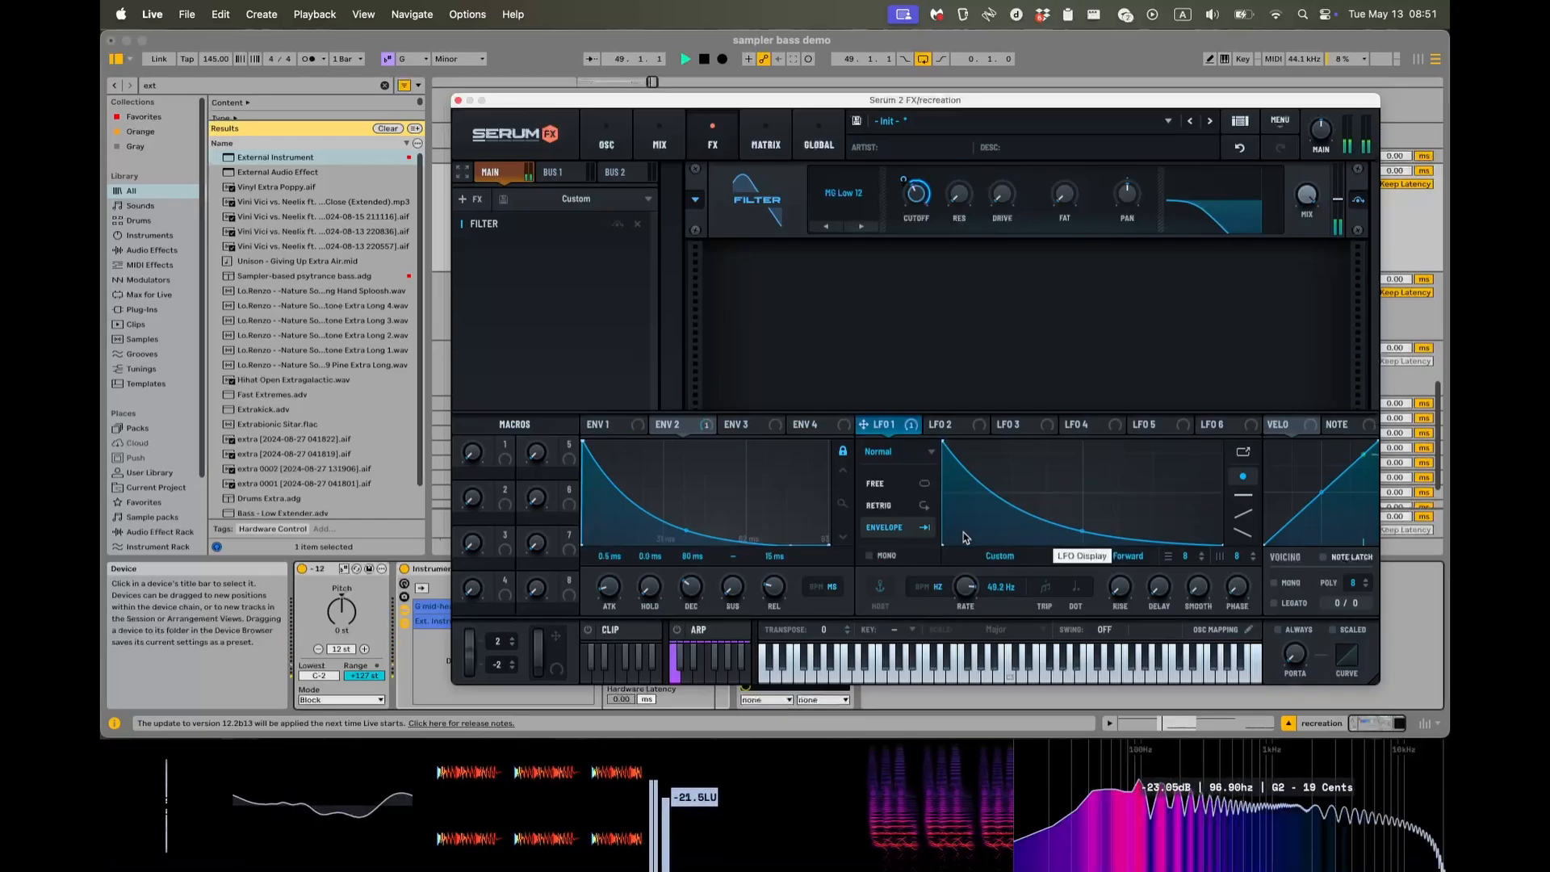
{"action": "left_click", "coordinate": [963, 536]}
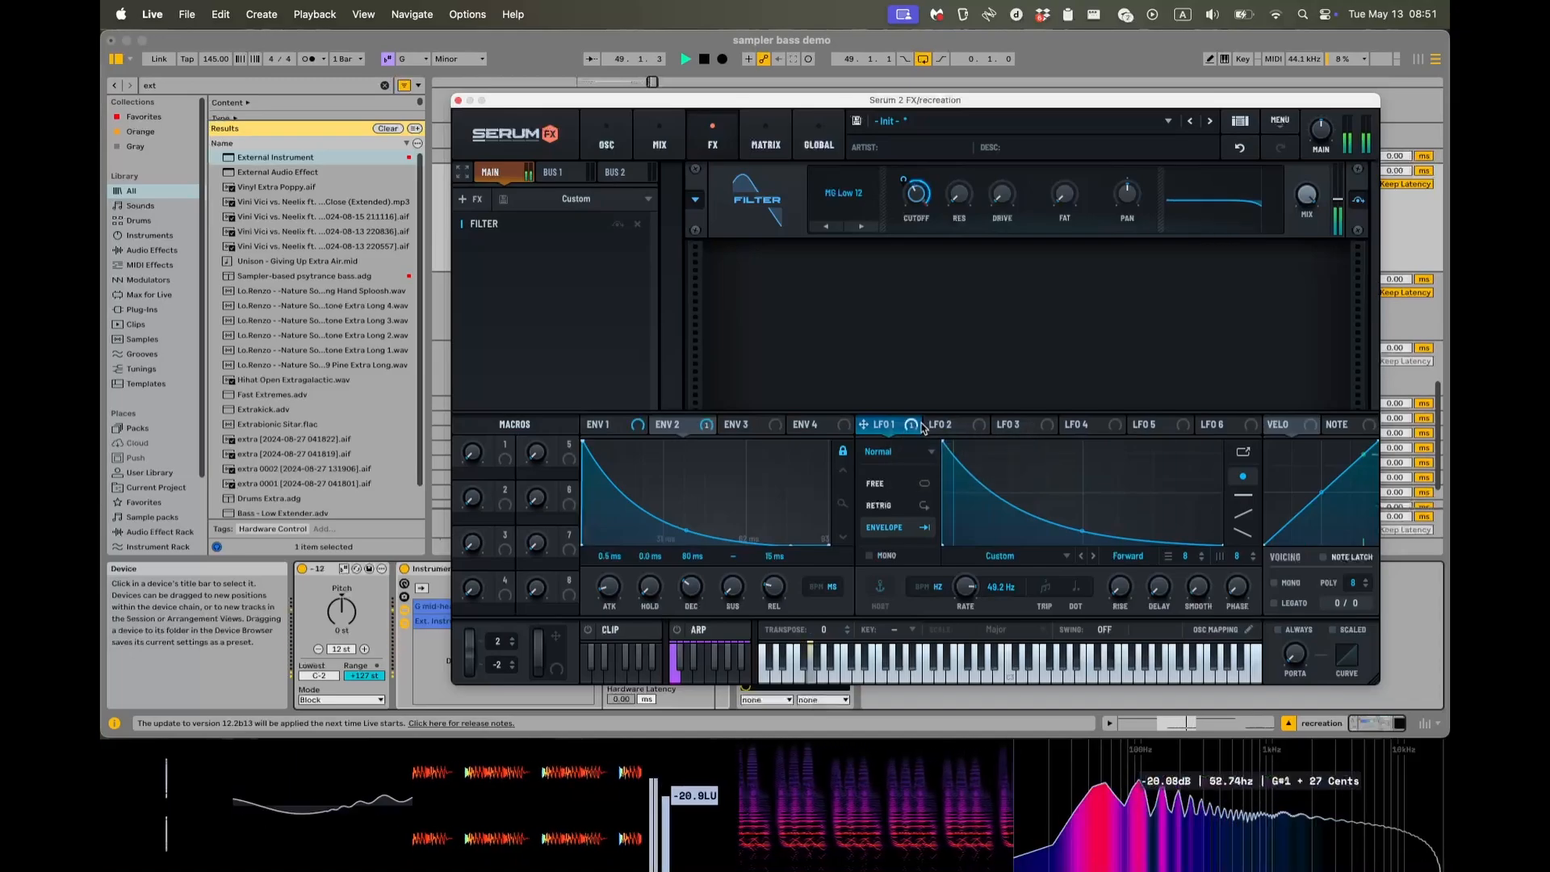
{"action": "left_click_drag", "start_coordinate": [966, 588], "coordinate": [967, 557]}
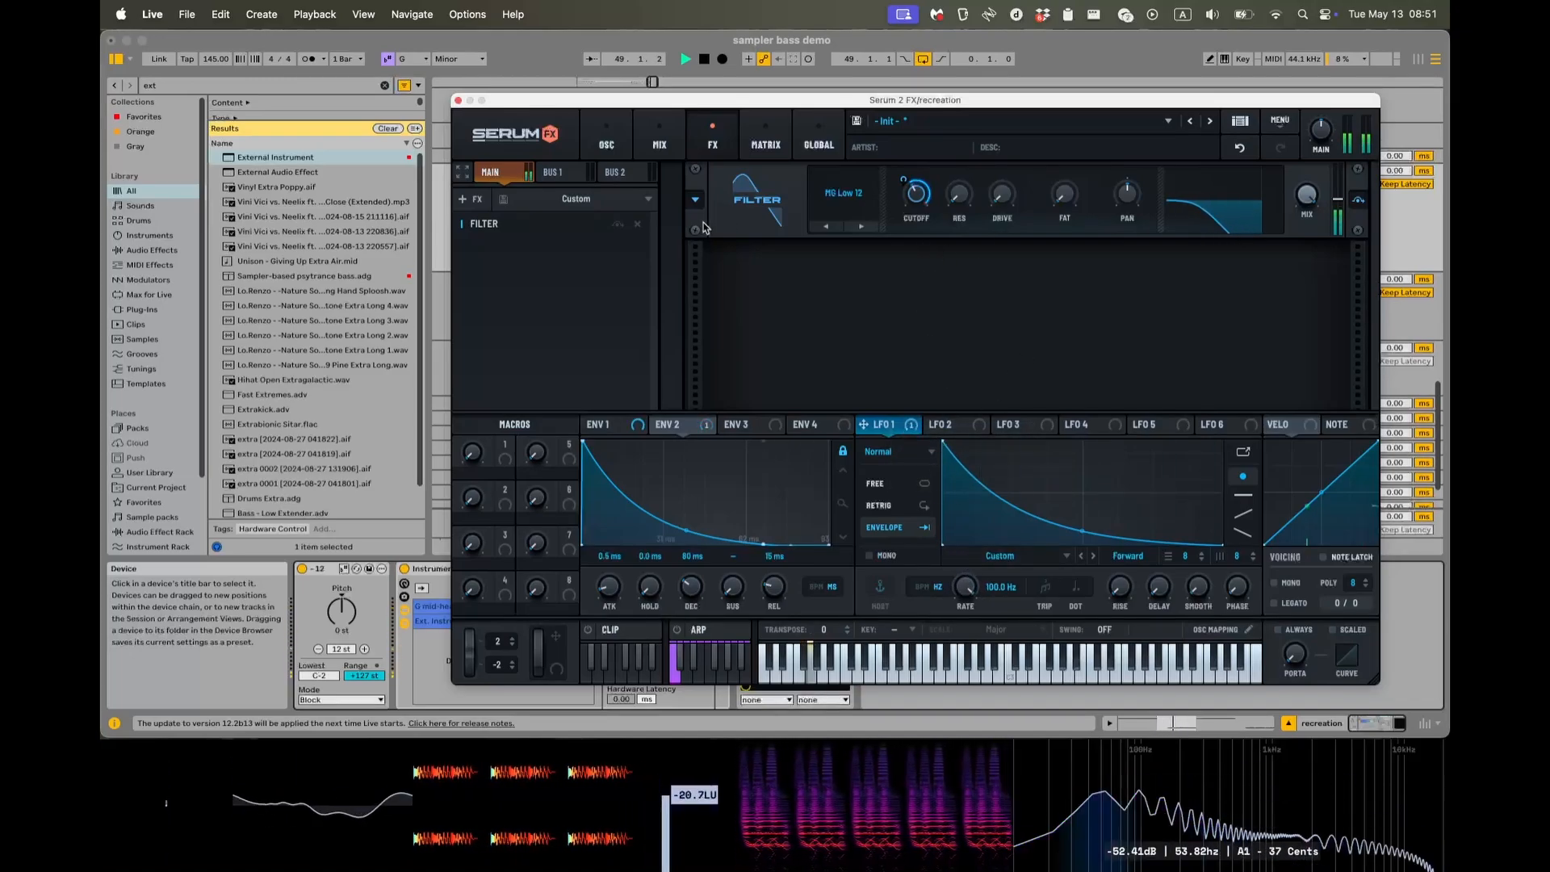
{"action": "key", "text": "space"}
Add a second Filter effect below the first in Serum 2 FX.
{"action": "left_click", "coordinate": [465, 198]}
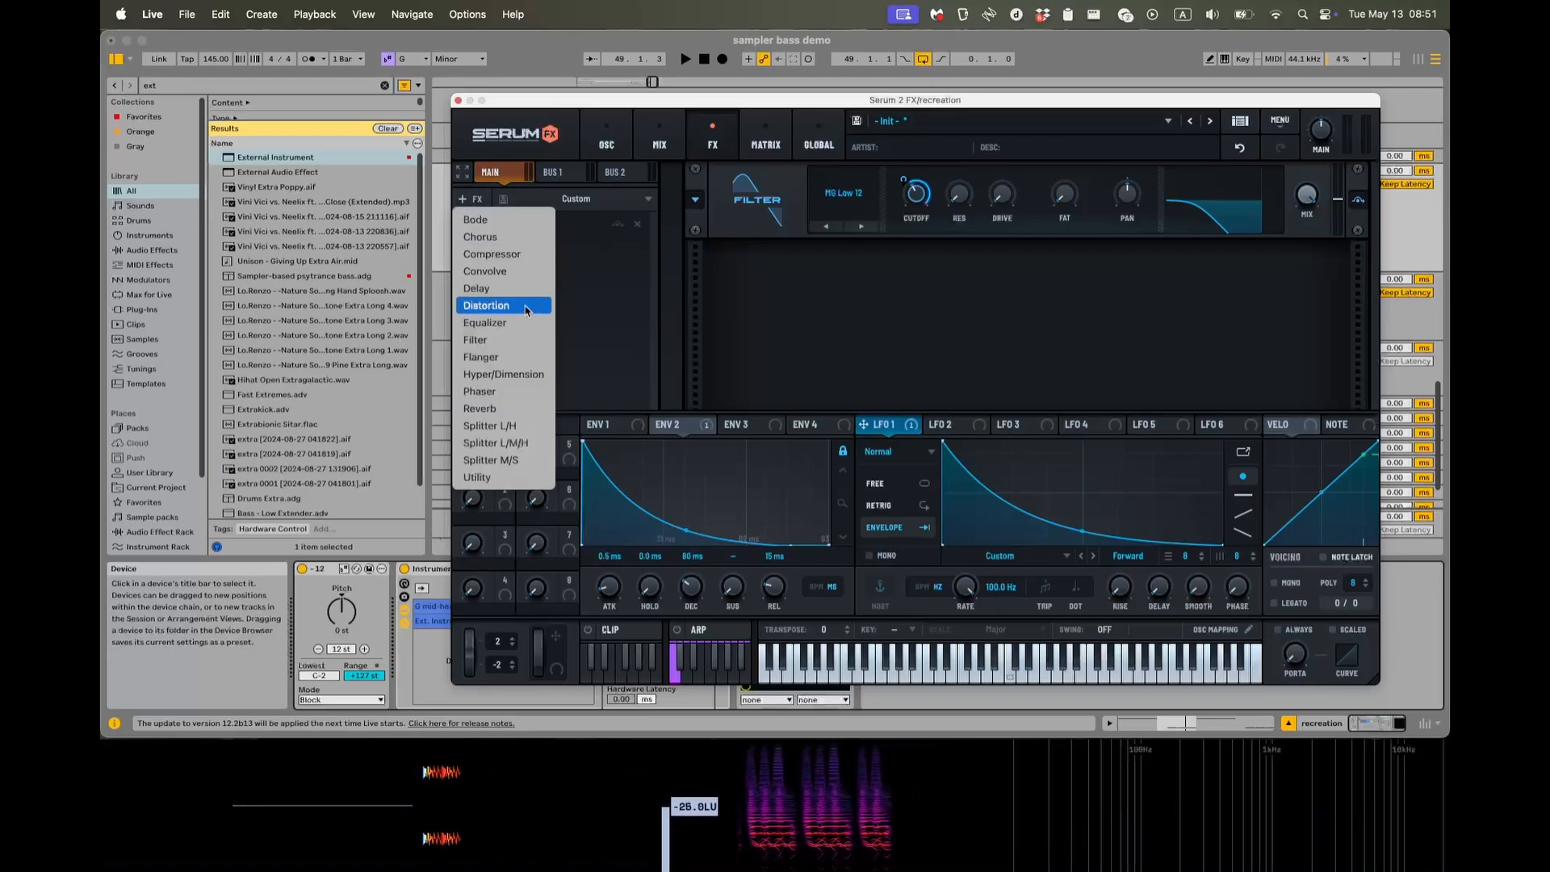
{"action": "left_click", "coordinate": [498, 347]}
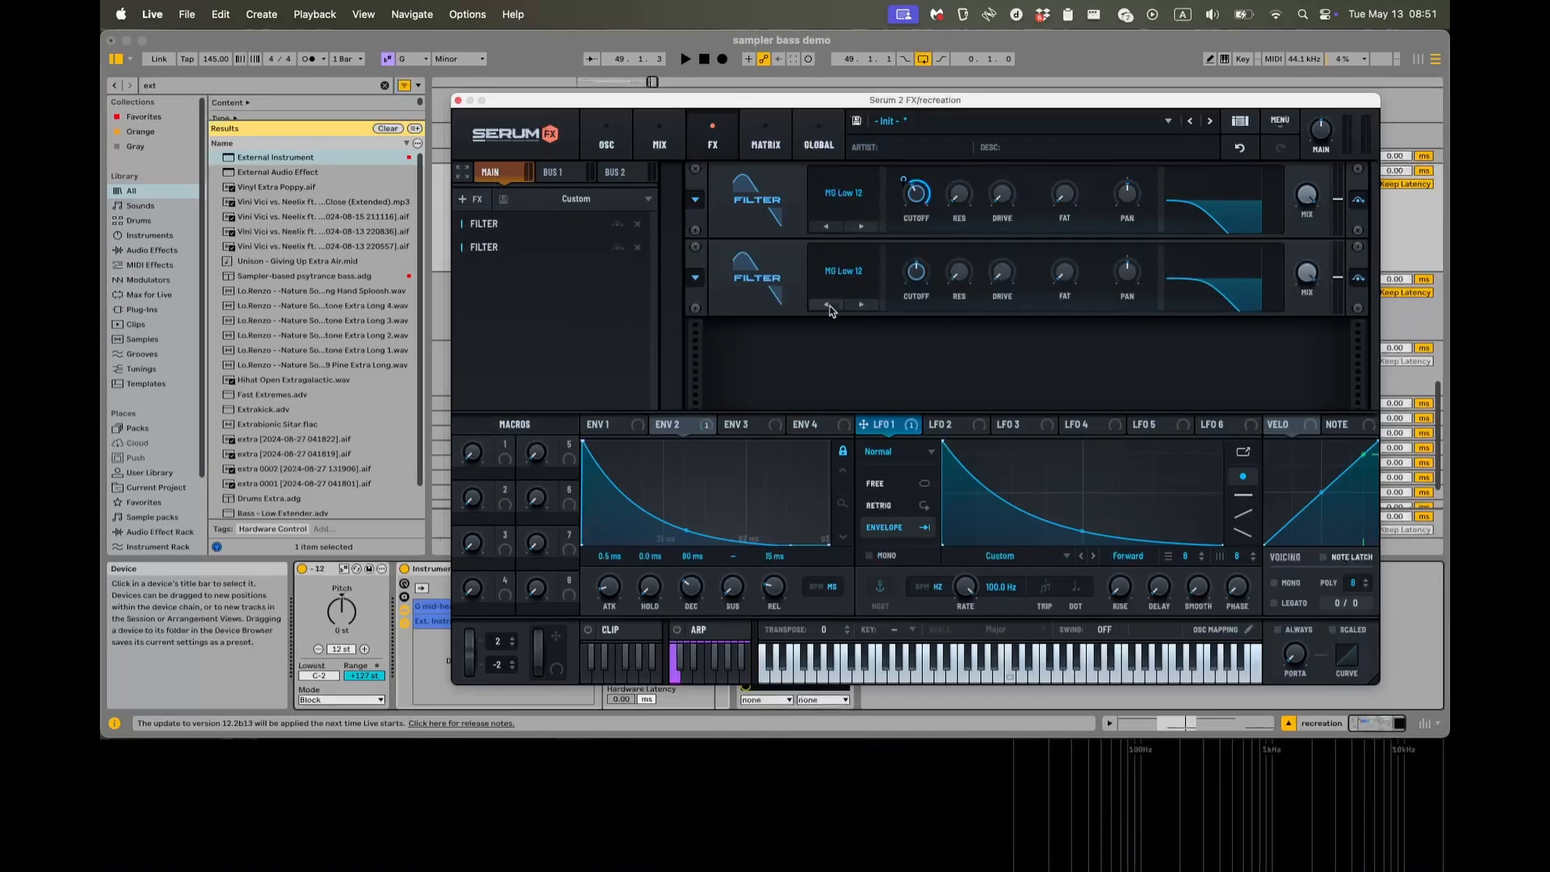
Set the second filter to MG Low 6 and assign Env 2 and LFO 1 to its cutoff while the clip plays.
{"action": "mouse_move", "coordinate": [910, 284]}
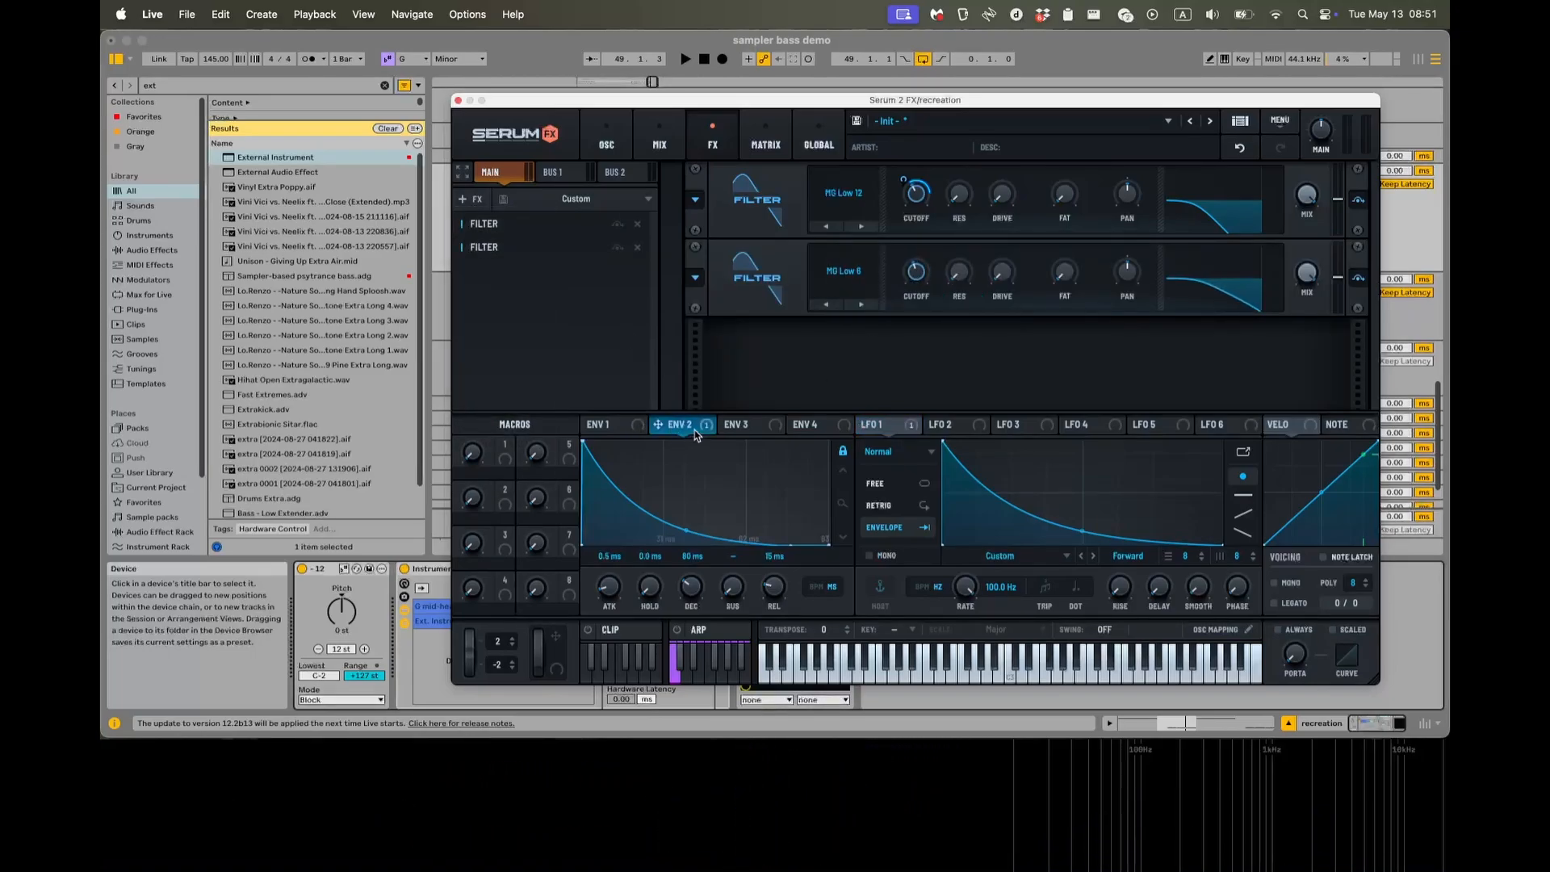
{"action": "left_click_drag", "start_coordinate": [695, 436], "coordinate": [927, 288]}
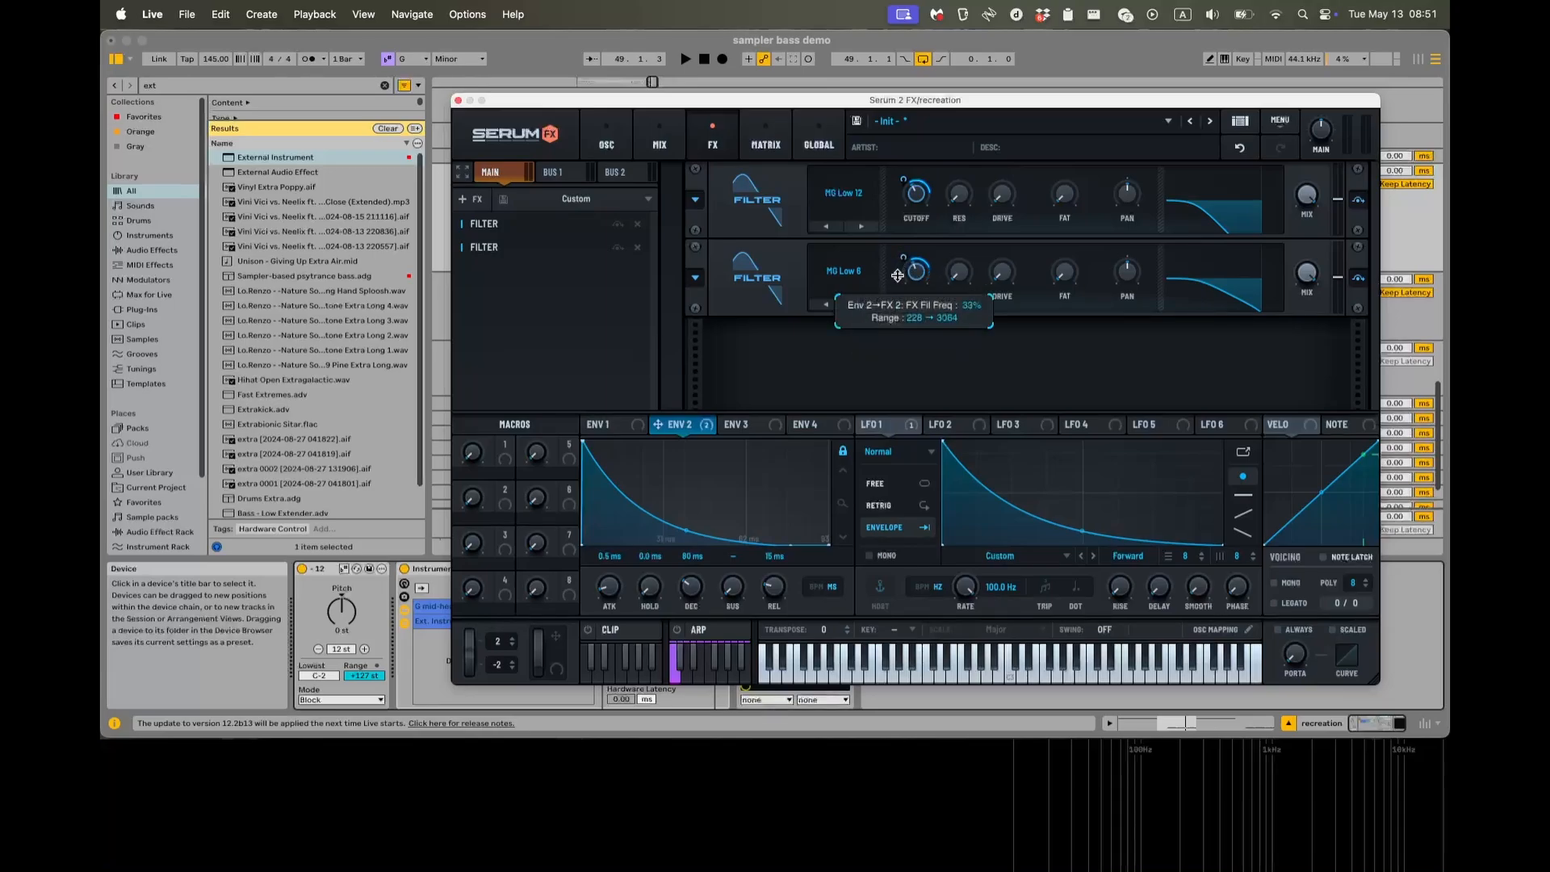
{"action": "key", "text": "space"}
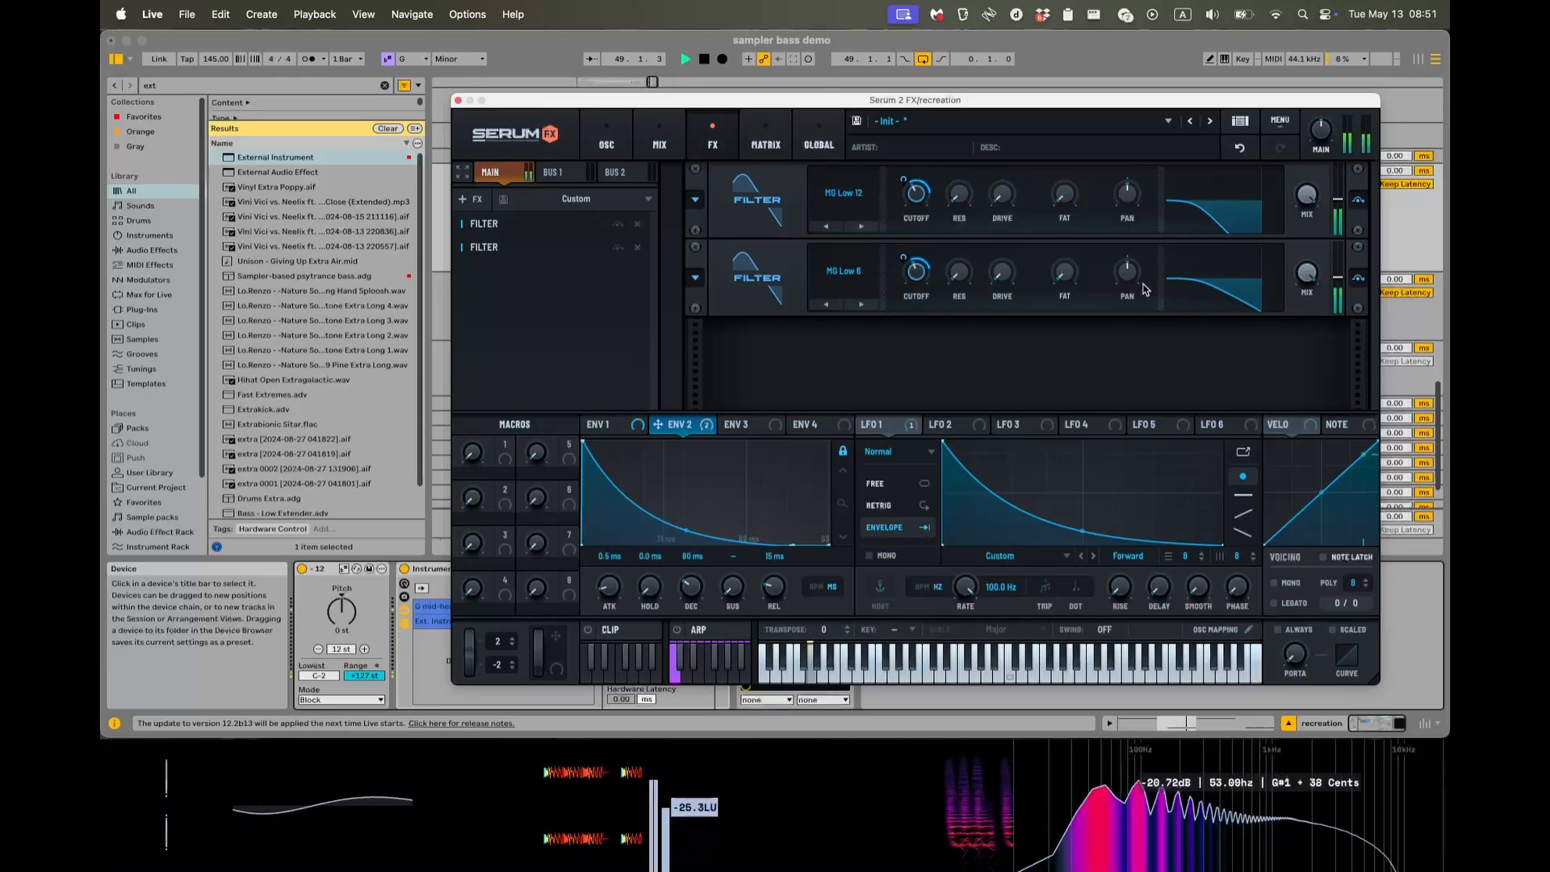
{"action": "left_click_drag", "start_coordinate": [902, 258], "coordinate": [905, 244]}
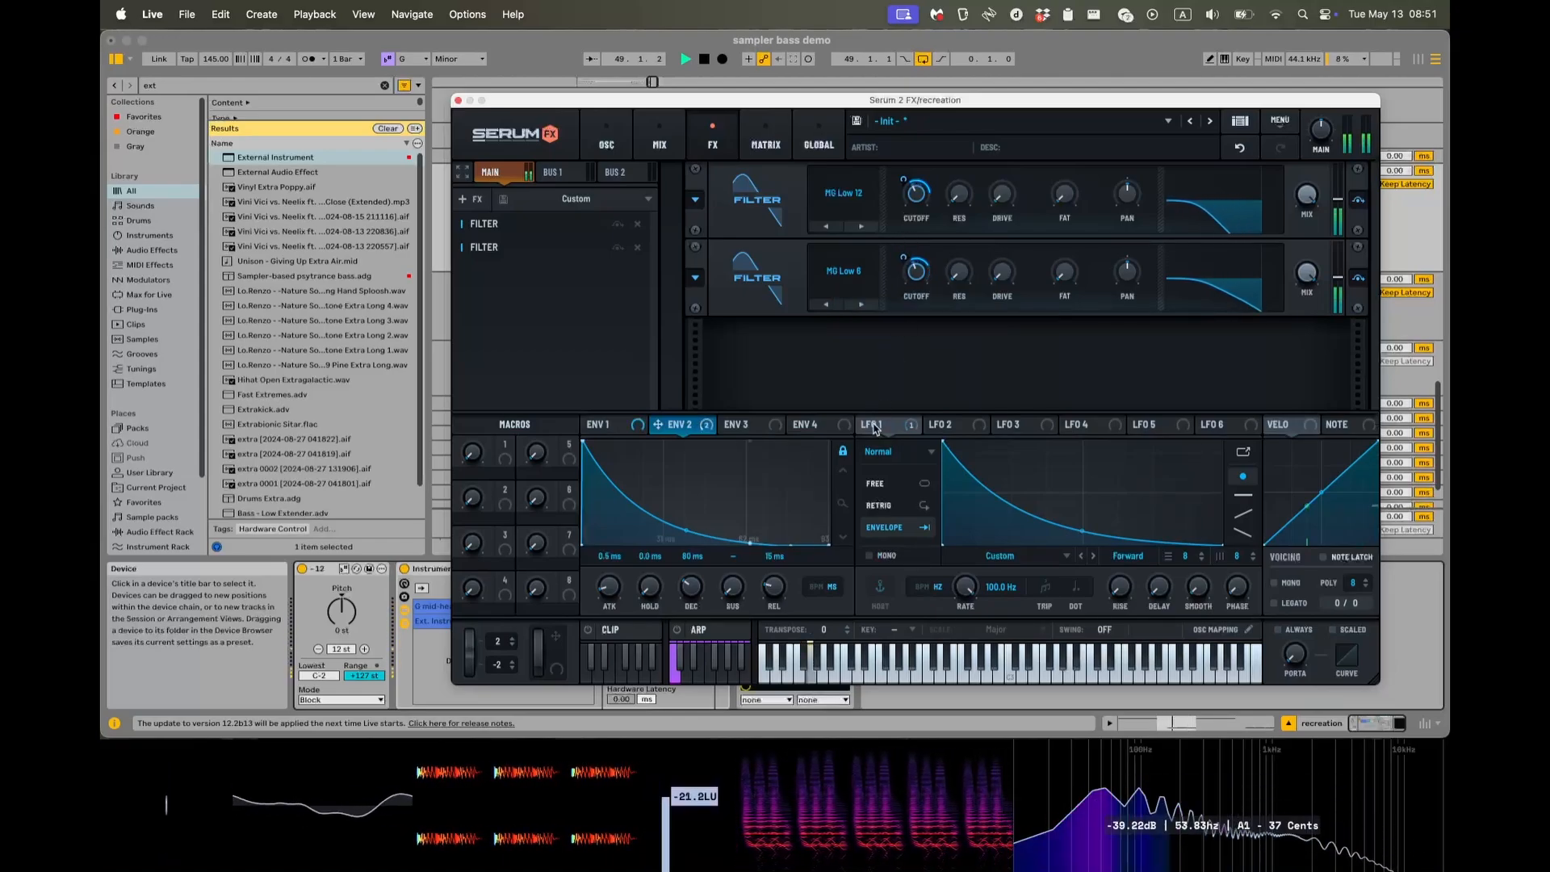
{"action": "left_click_drag", "start_coordinate": [863, 424], "coordinate": [915, 273]}
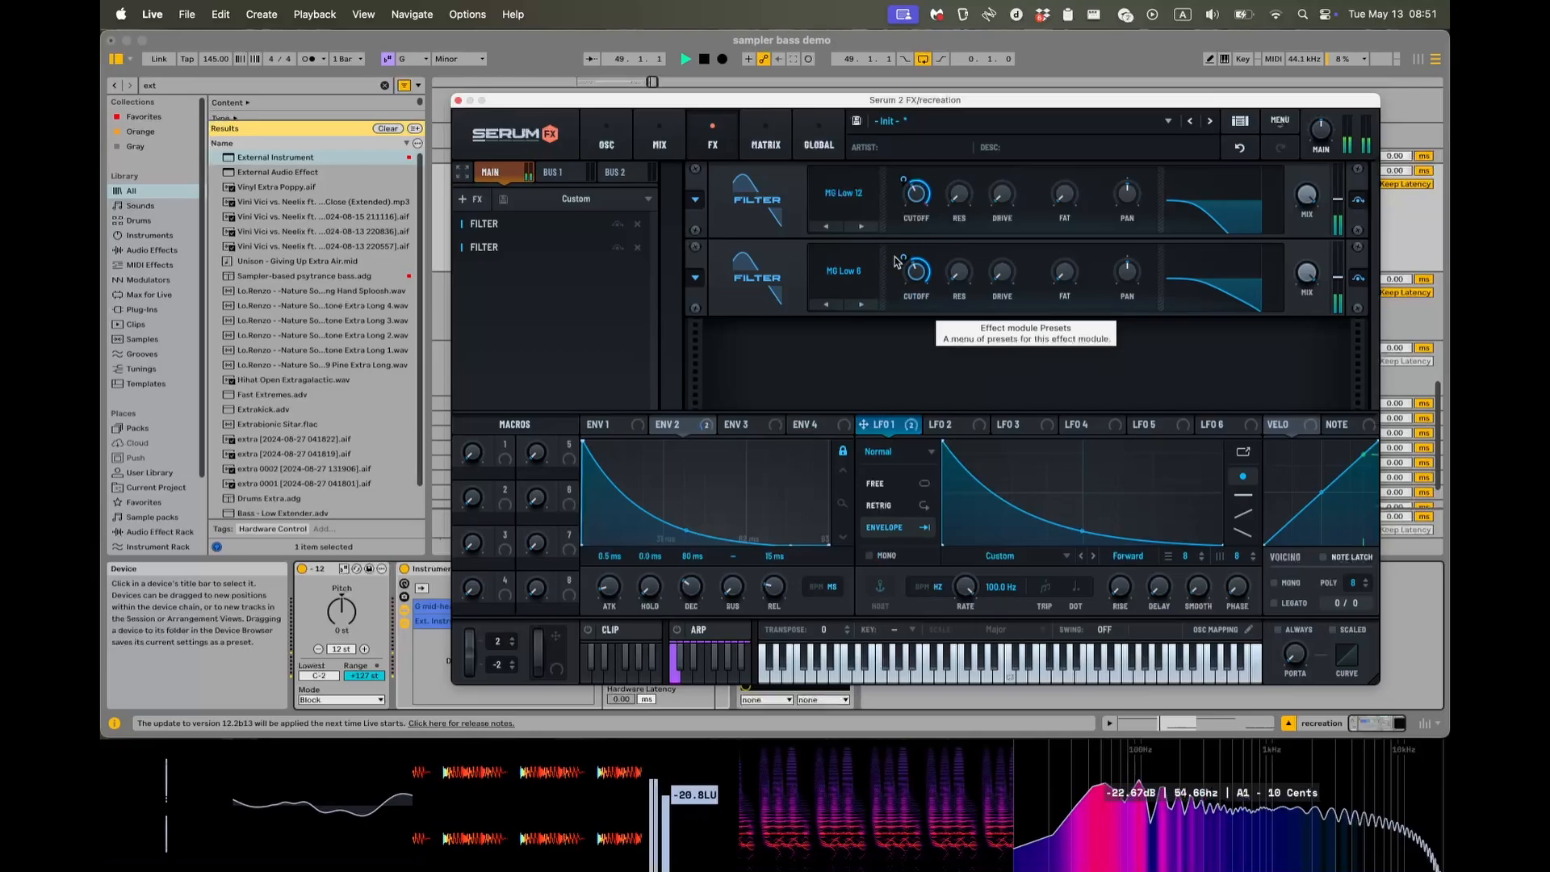
Close Serum 2 FX and examine the double-filtered waveform in the oscilloscope during playback, then stop.
{"action": "left_click", "coordinate": [458, 101]}
{"action": "key", "text": "space"}
{"action": "scroll", "coordinate": [705, 293], "scroll_direction": "down", "scroll_amount": 5}
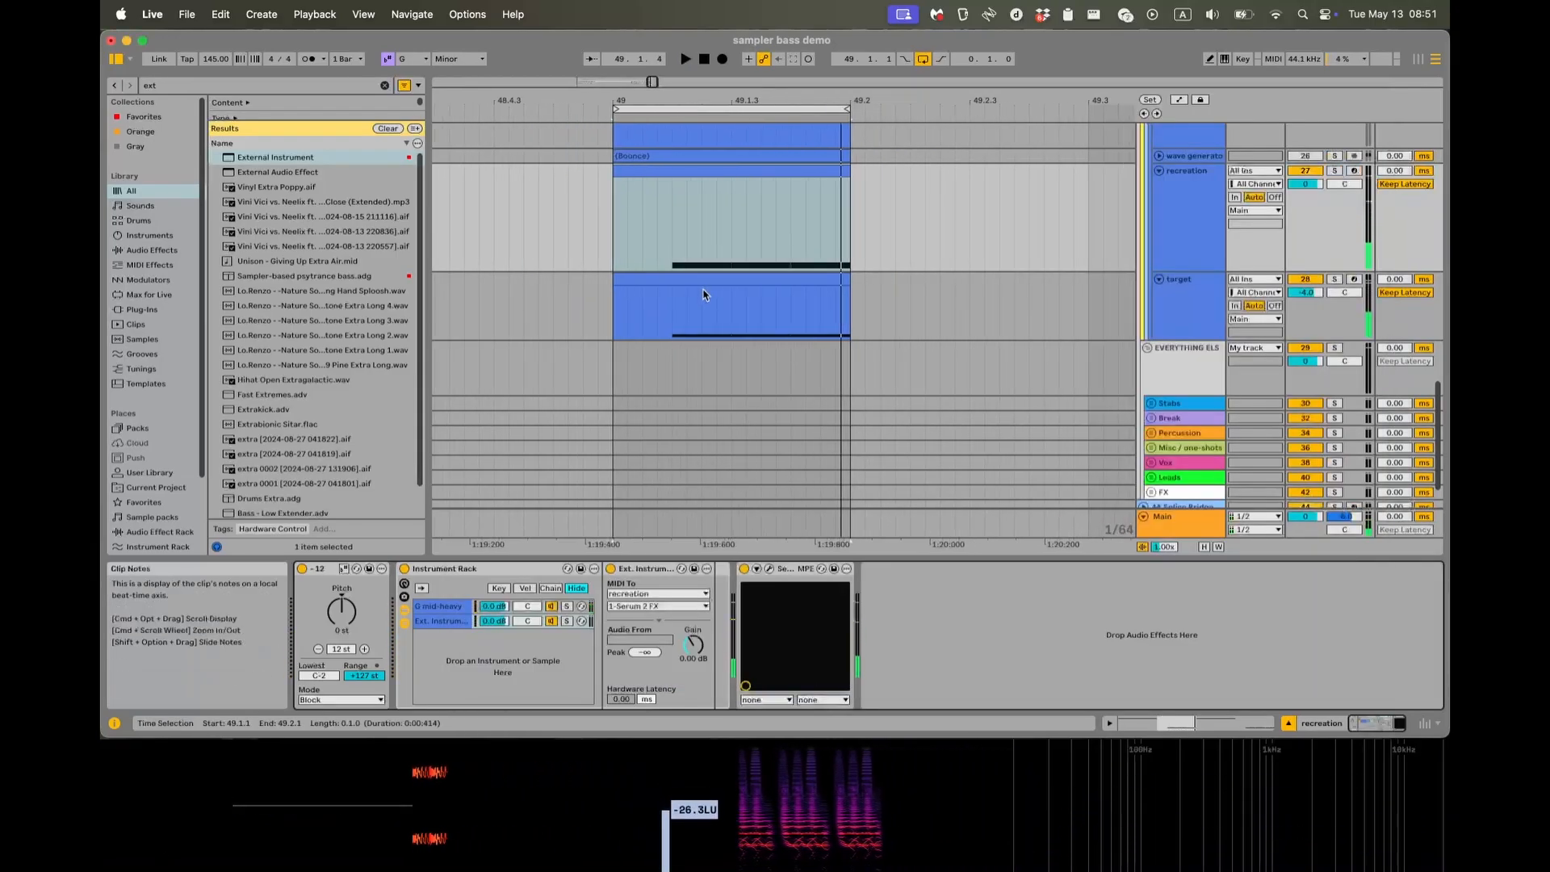
{"action": "key", "text": "alt+super+p"}
{"action": "key", "text": "space"}
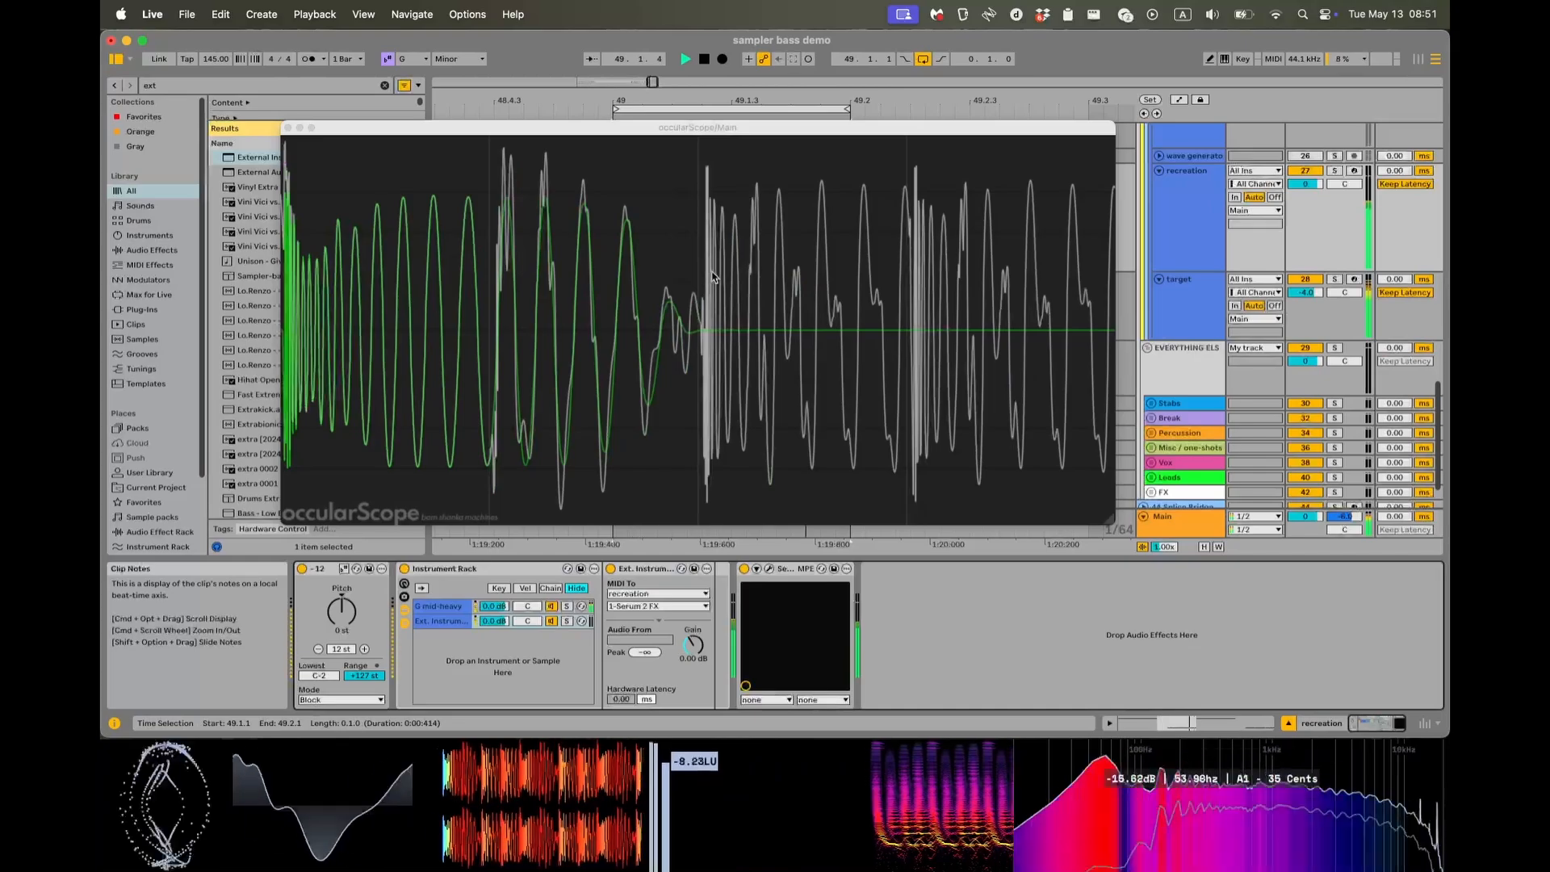
{"action": "scroll", "coordinate": [1263, 290], "scroll_direction": "up", "scroll_amount": 3}
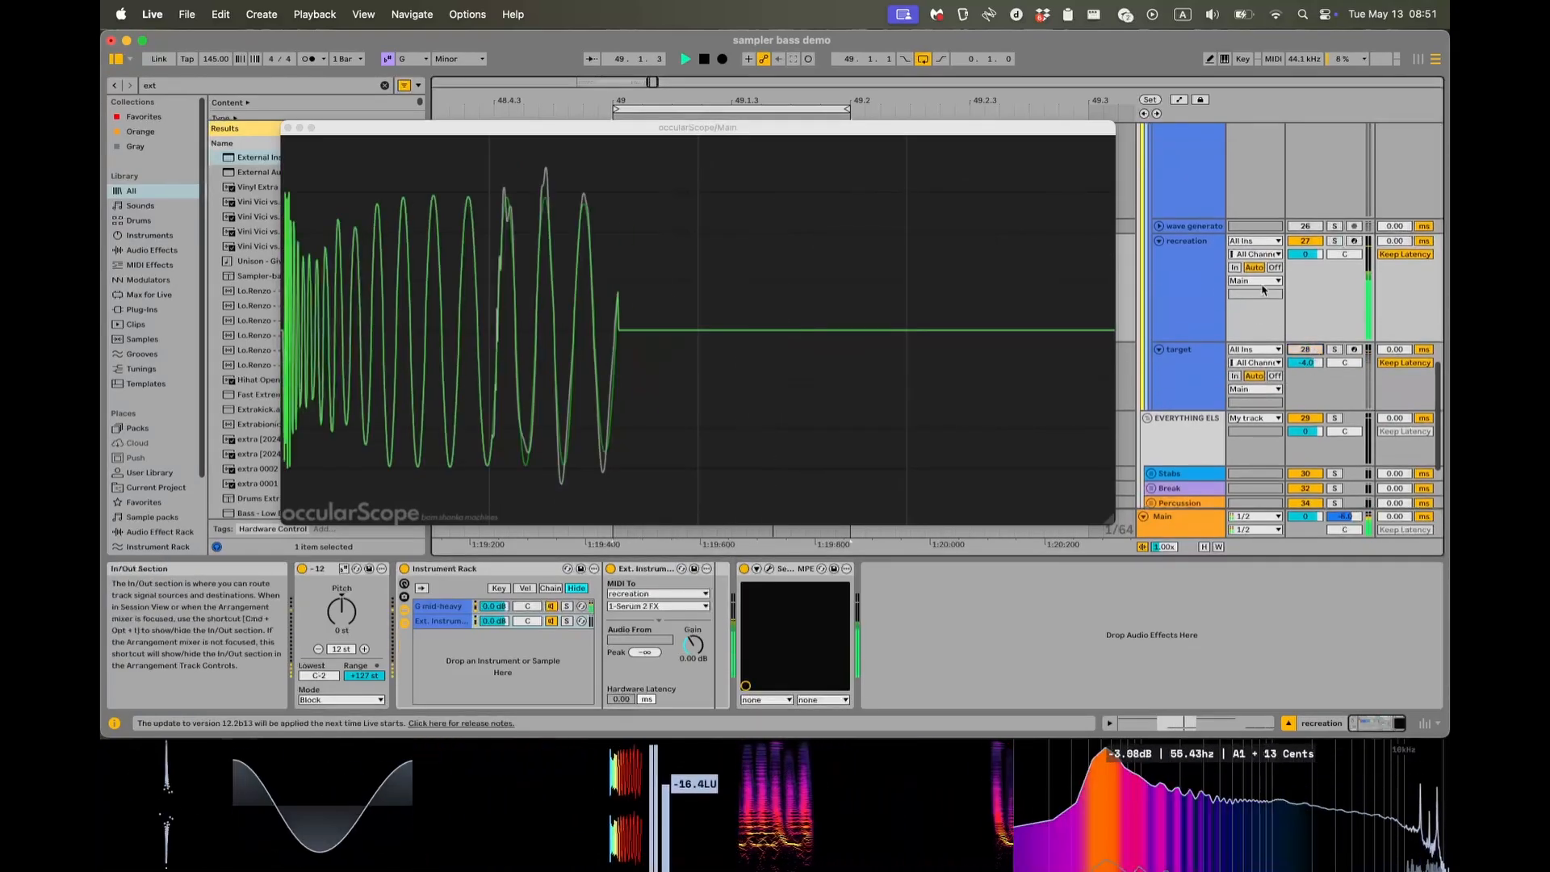
{"action": "key", "text": "space"}
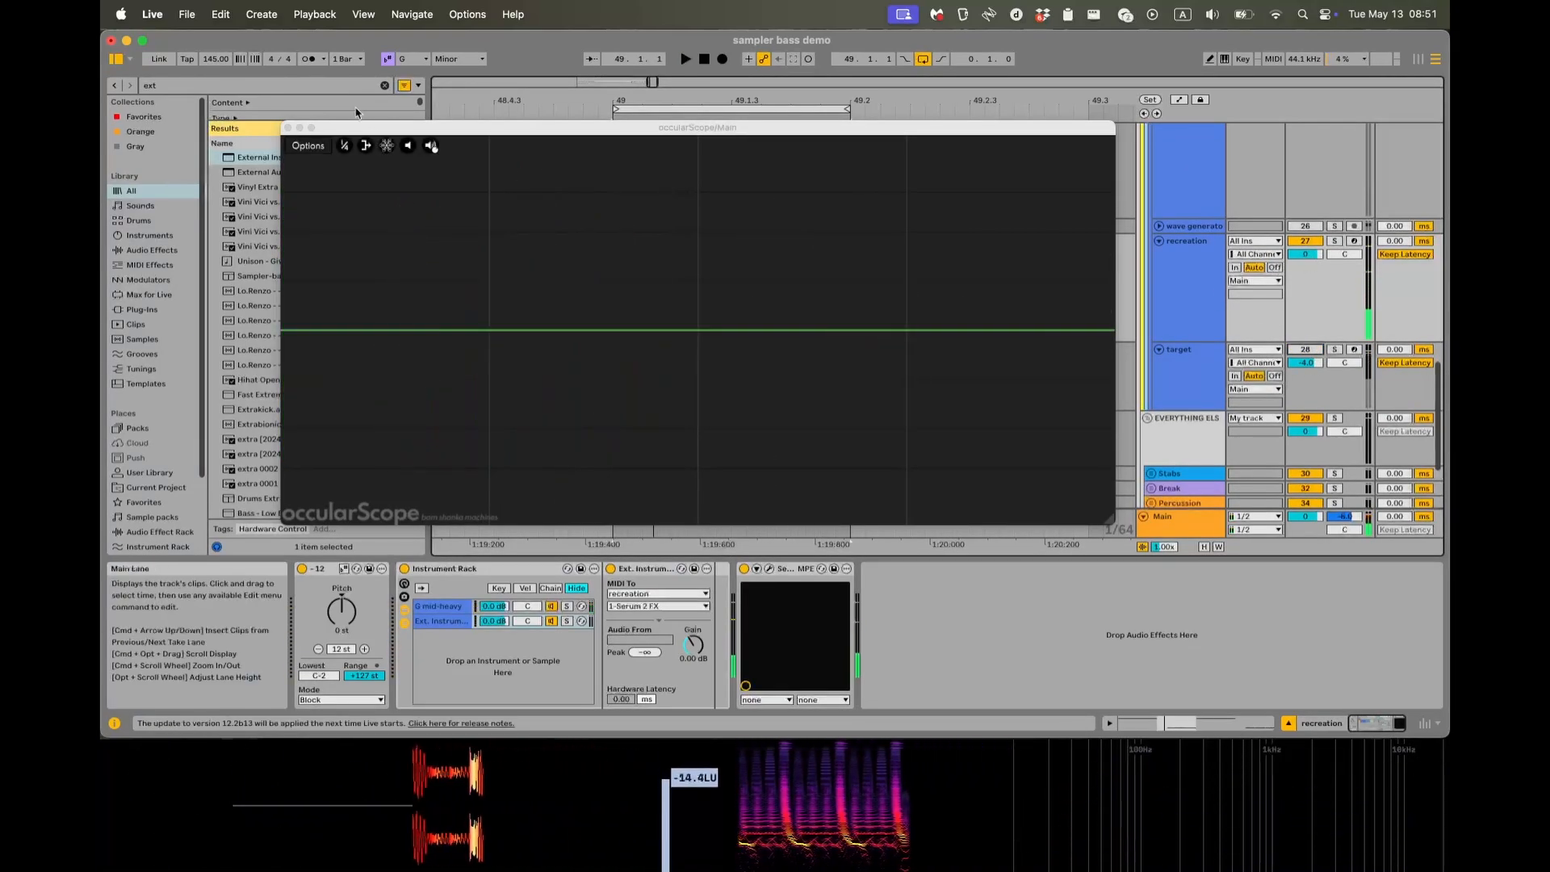
Add a Utility after Serum 2 FX on the recreation track and set its gain to 10 dB, auditioning the clip.
{"action": "key", "text": "super+f"}
{"action": "type", "text": "util"}
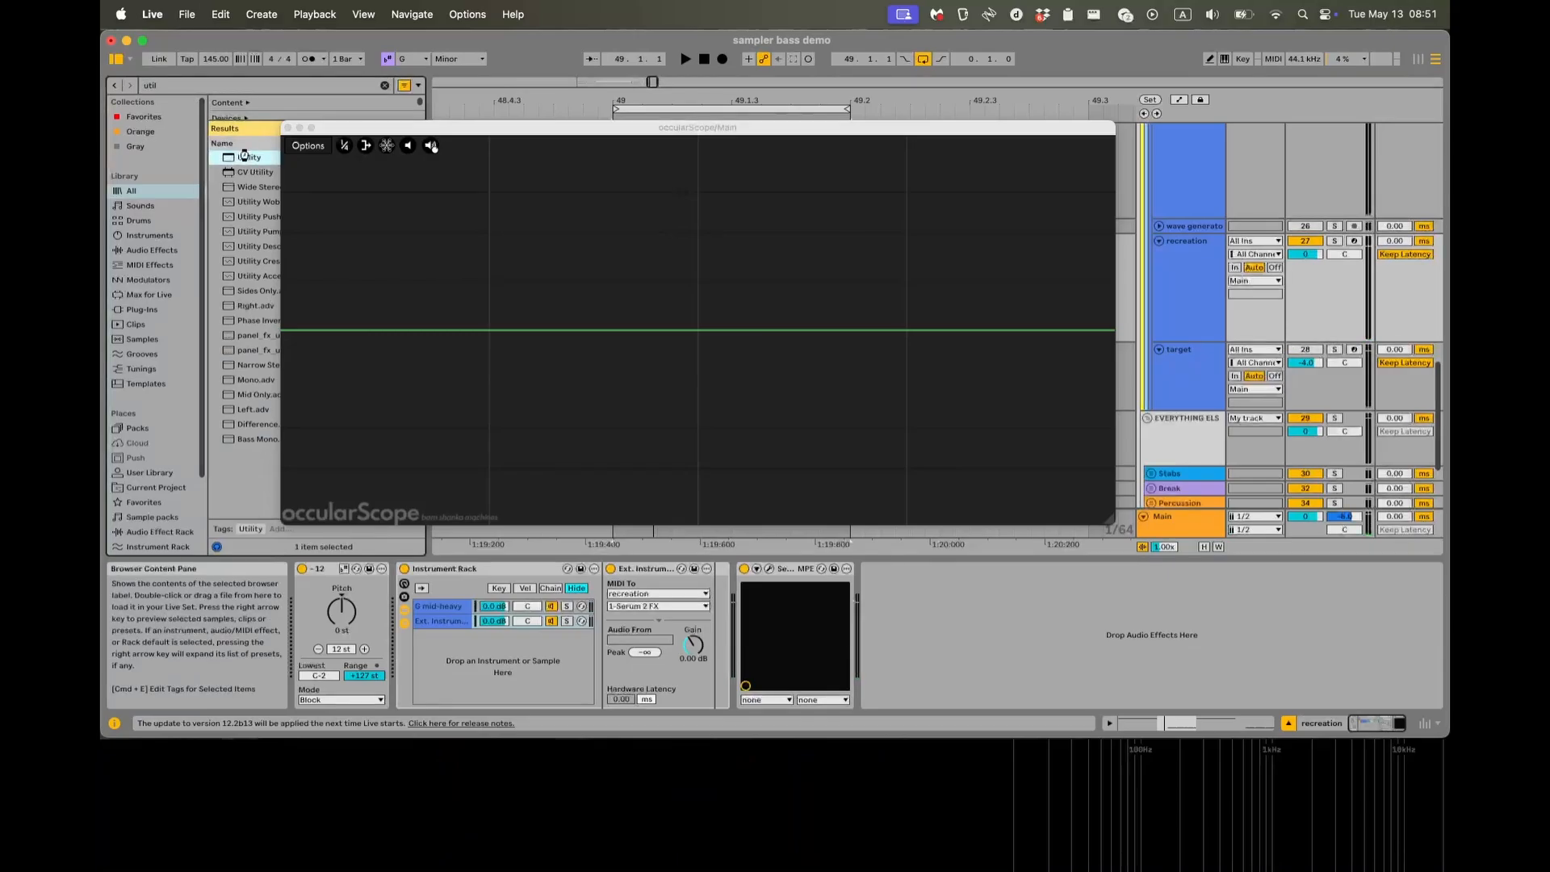
{"action": "double_click", "coordinate": [244, 156]}
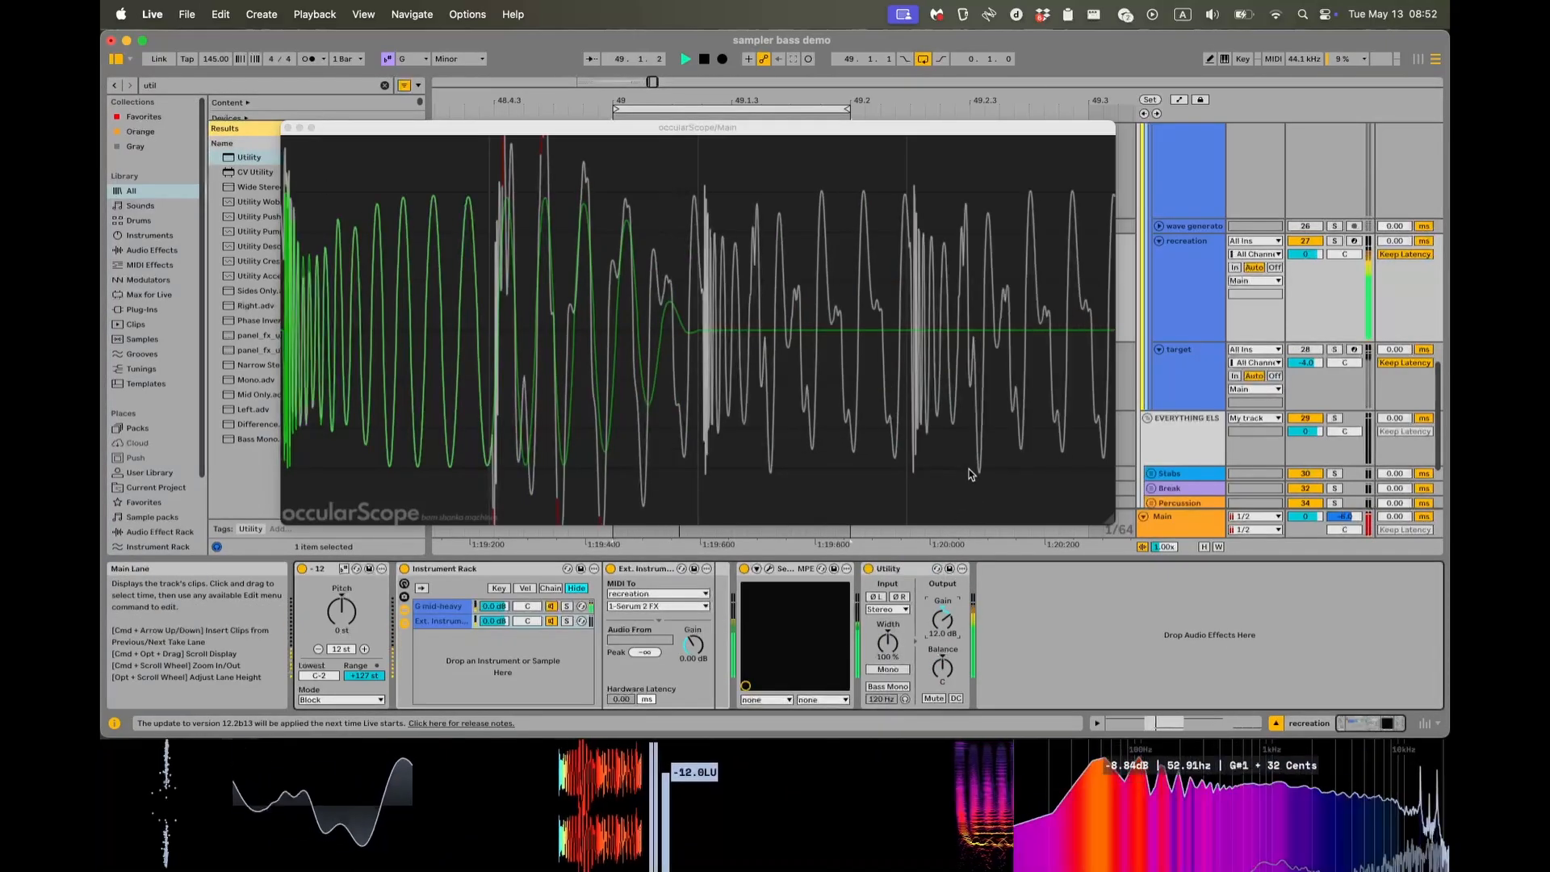
{"action": "key", "text": "space"}
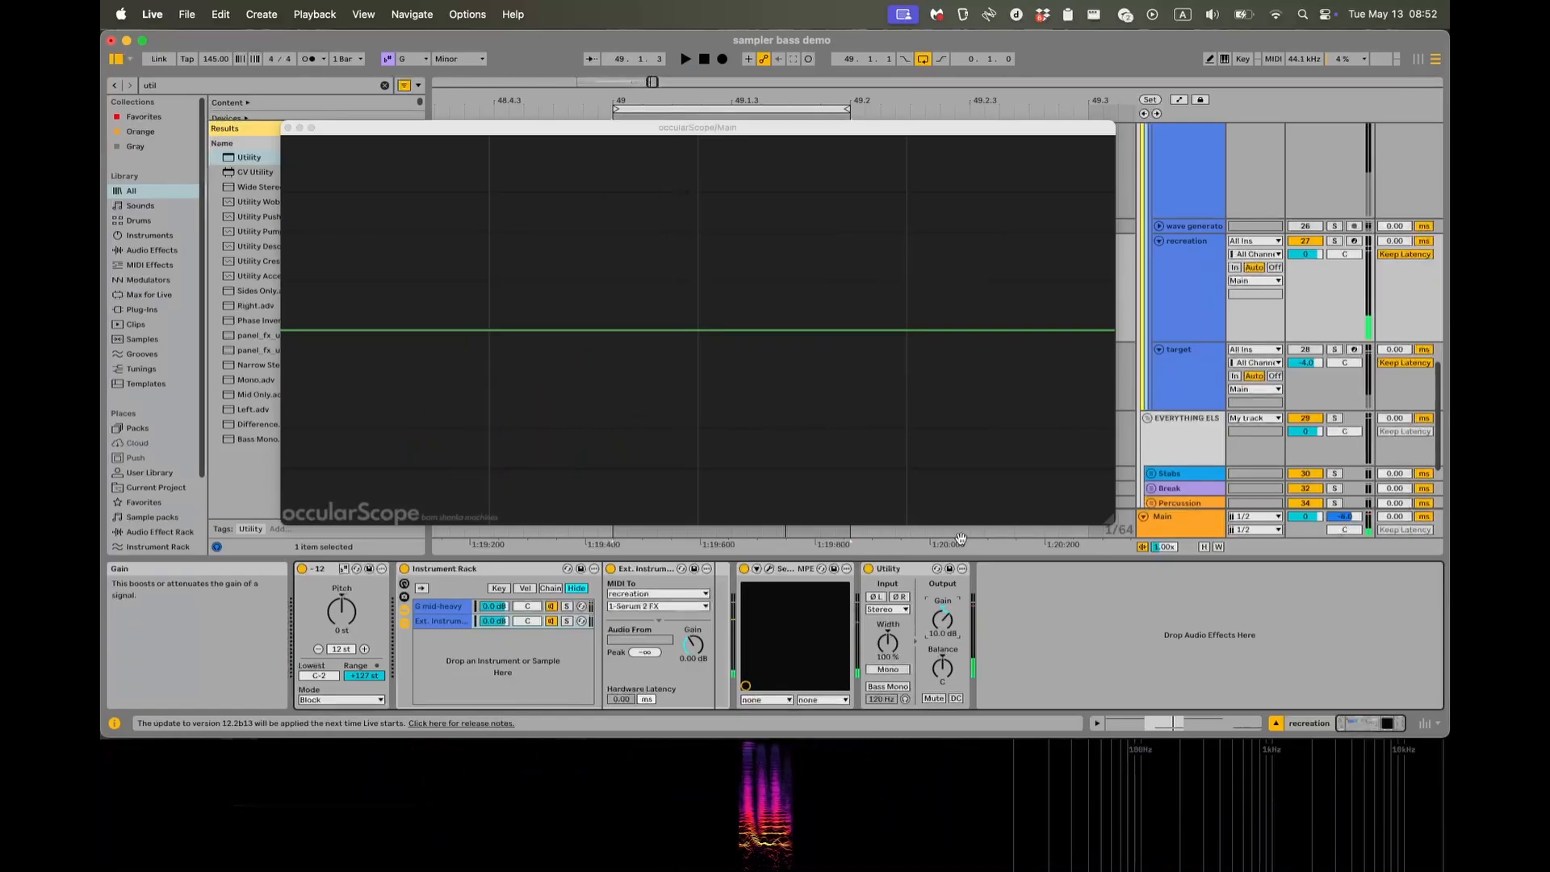
{"action": "key", "text": "space"}
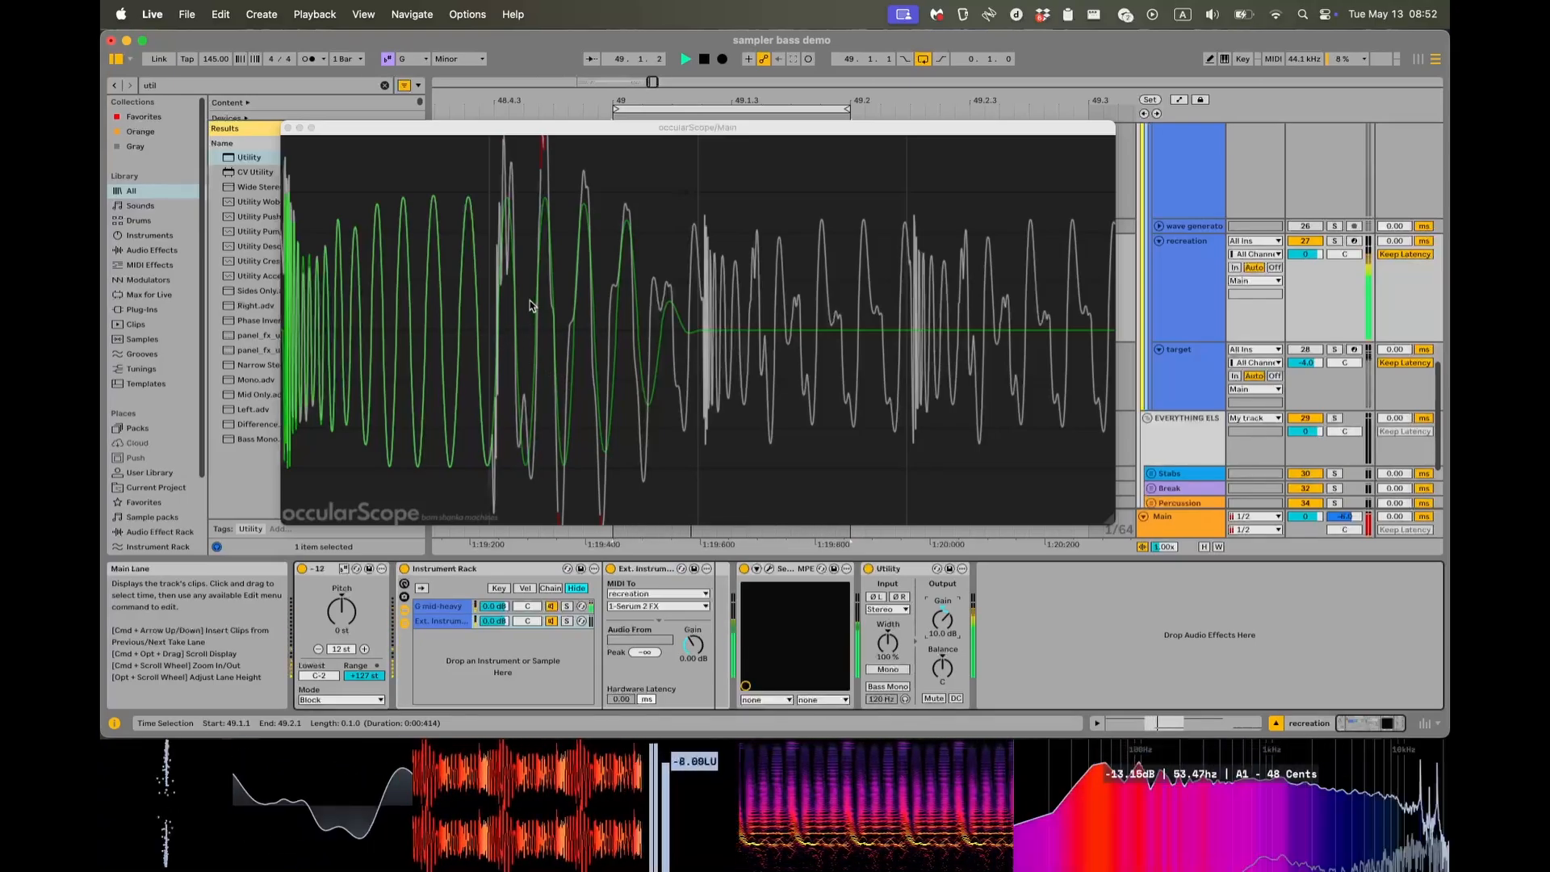
{"action": "key", "text": "space"}
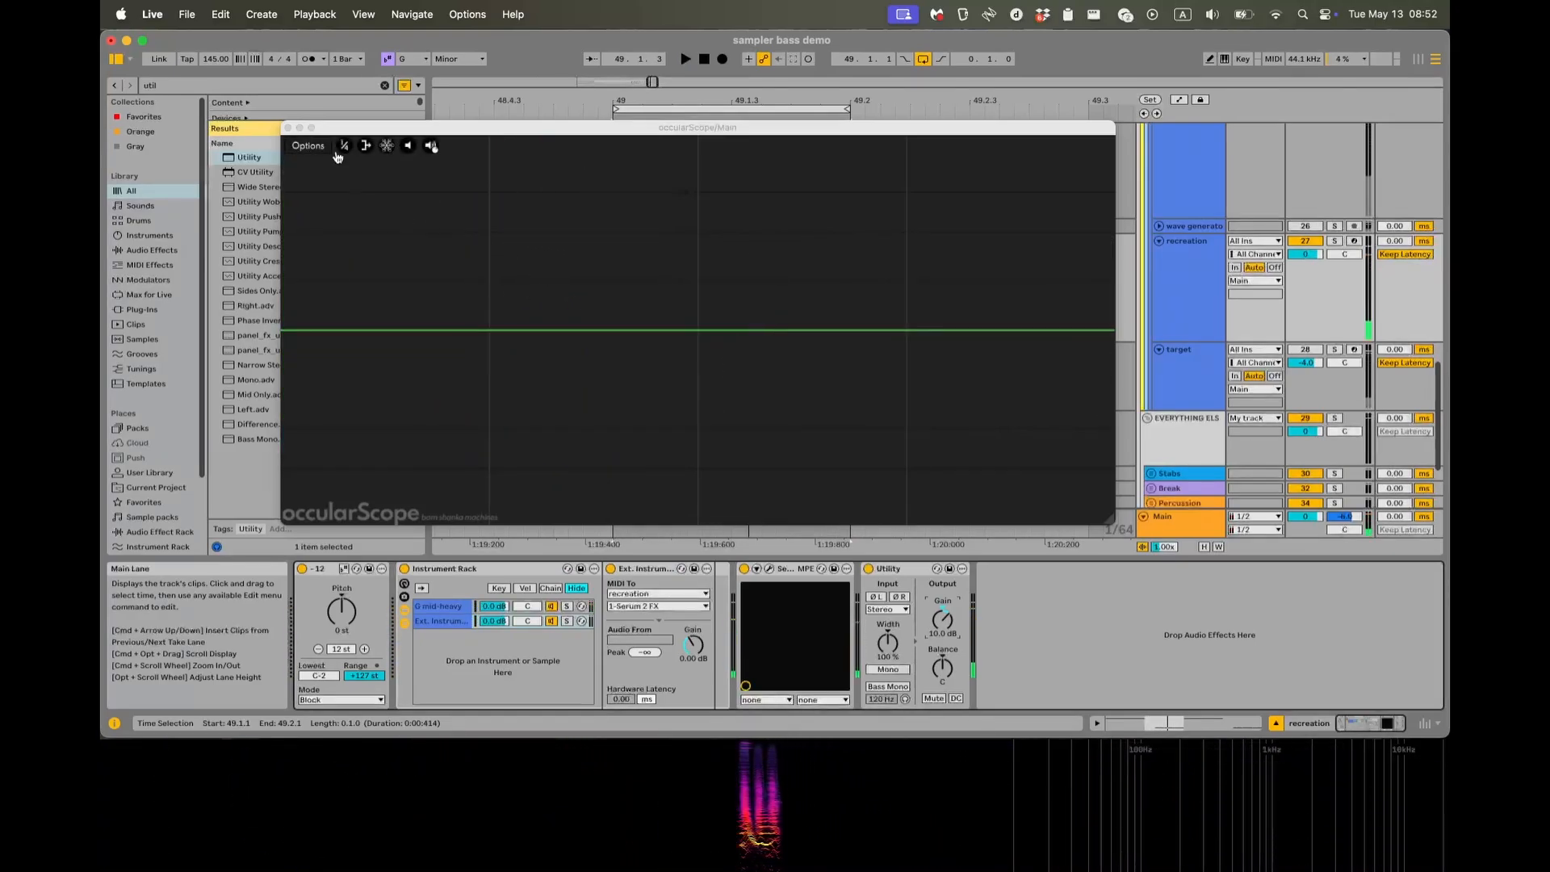
Close the oscilloscope and examine the note velocities of the recreation clip, then return to the device chain.
{"action": "left_click", "coordinate": [288, 129]}
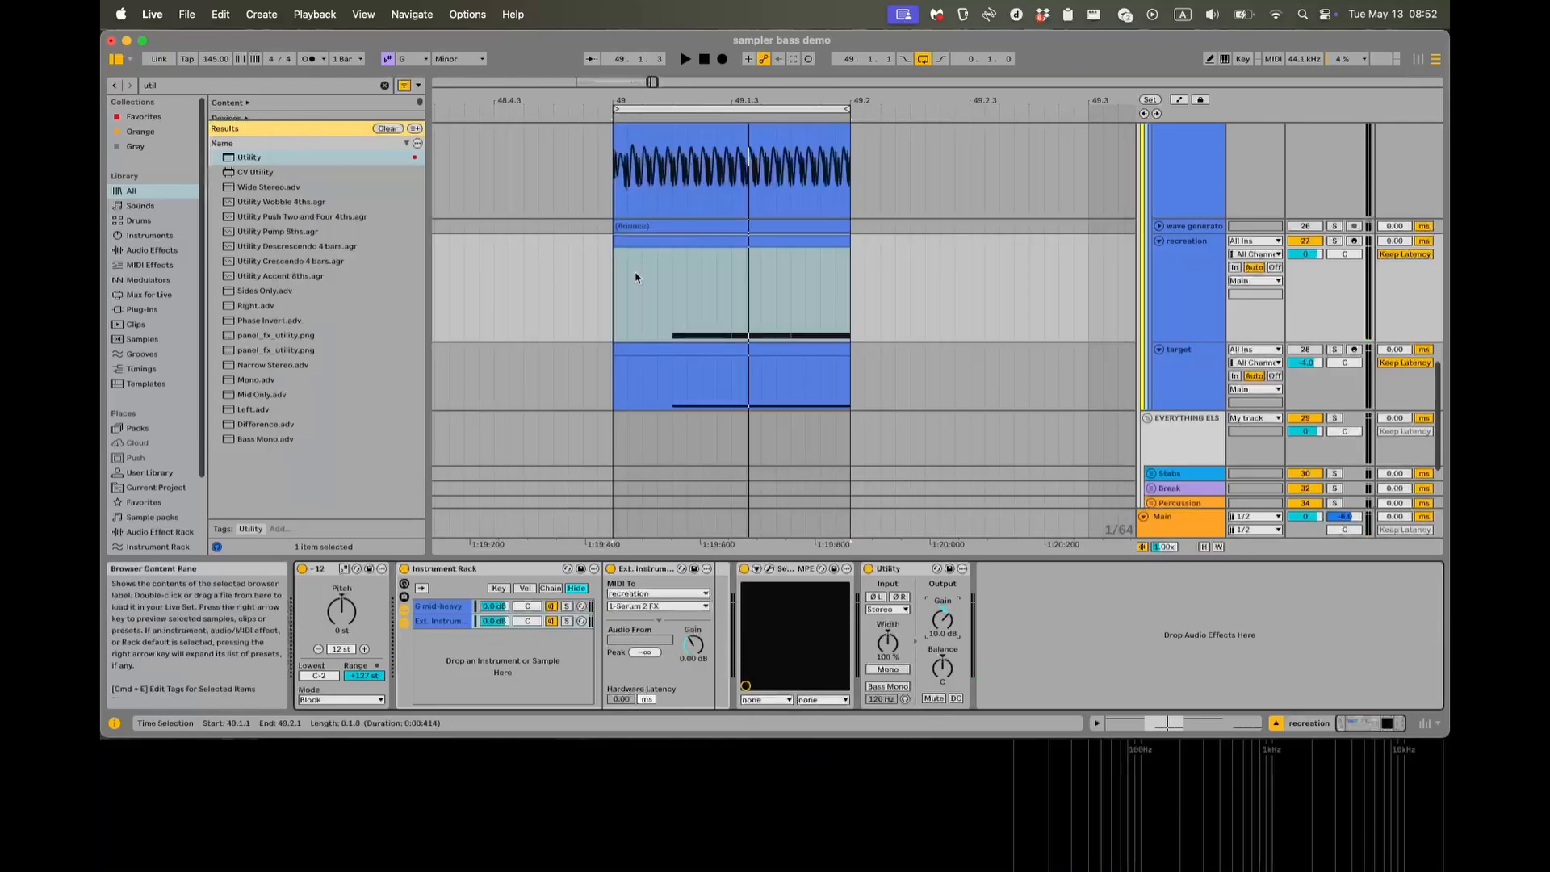
{"action": "double_click", "coordinate": [694, 240]}
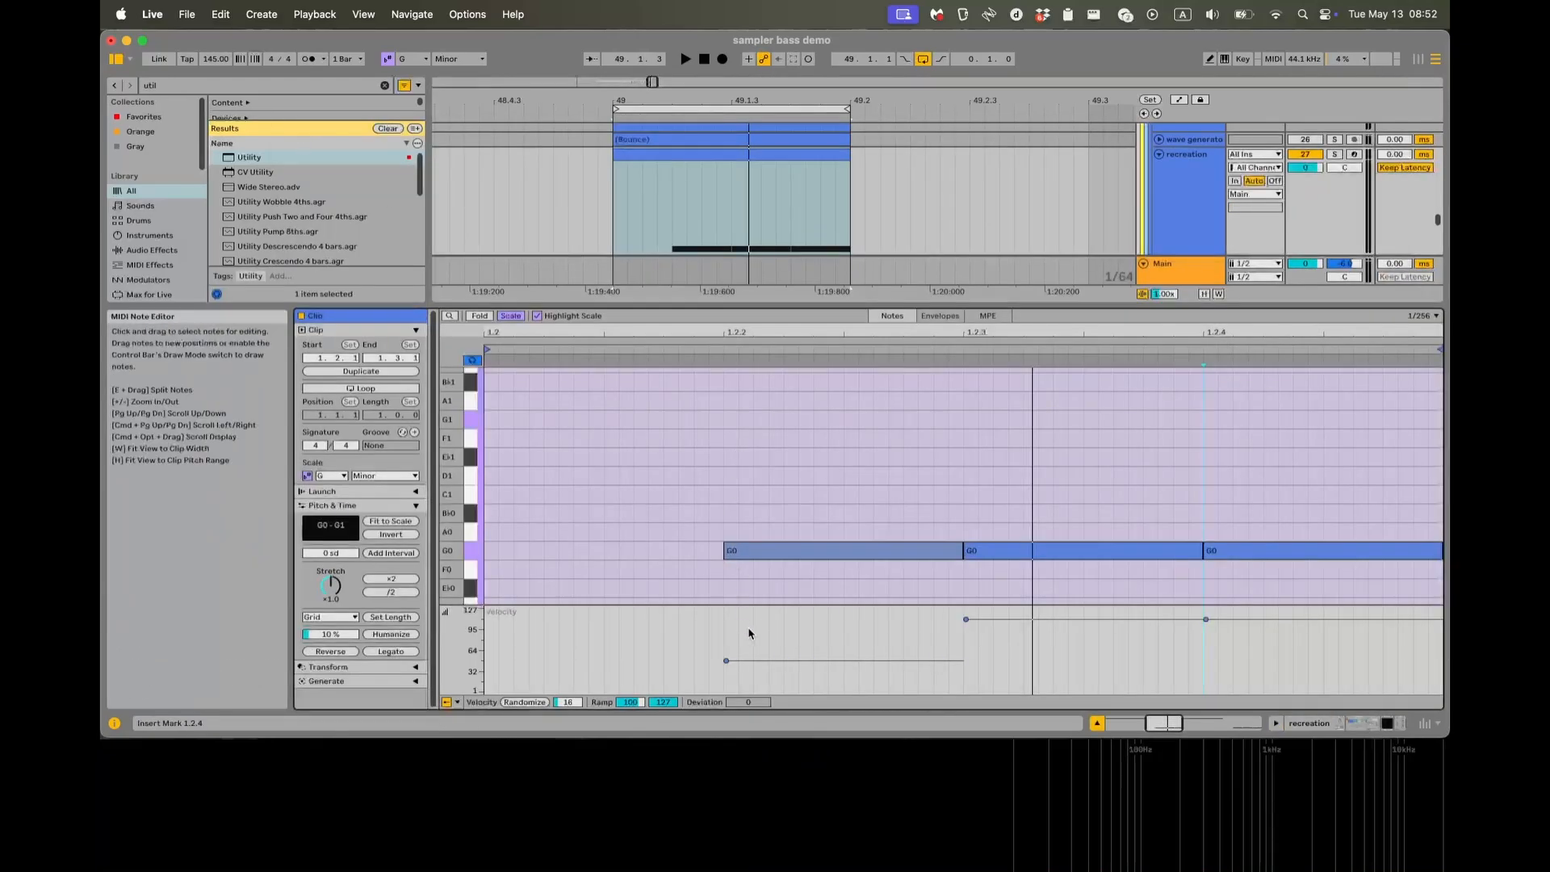
{"action": "key", "text": "shift+Tab"}
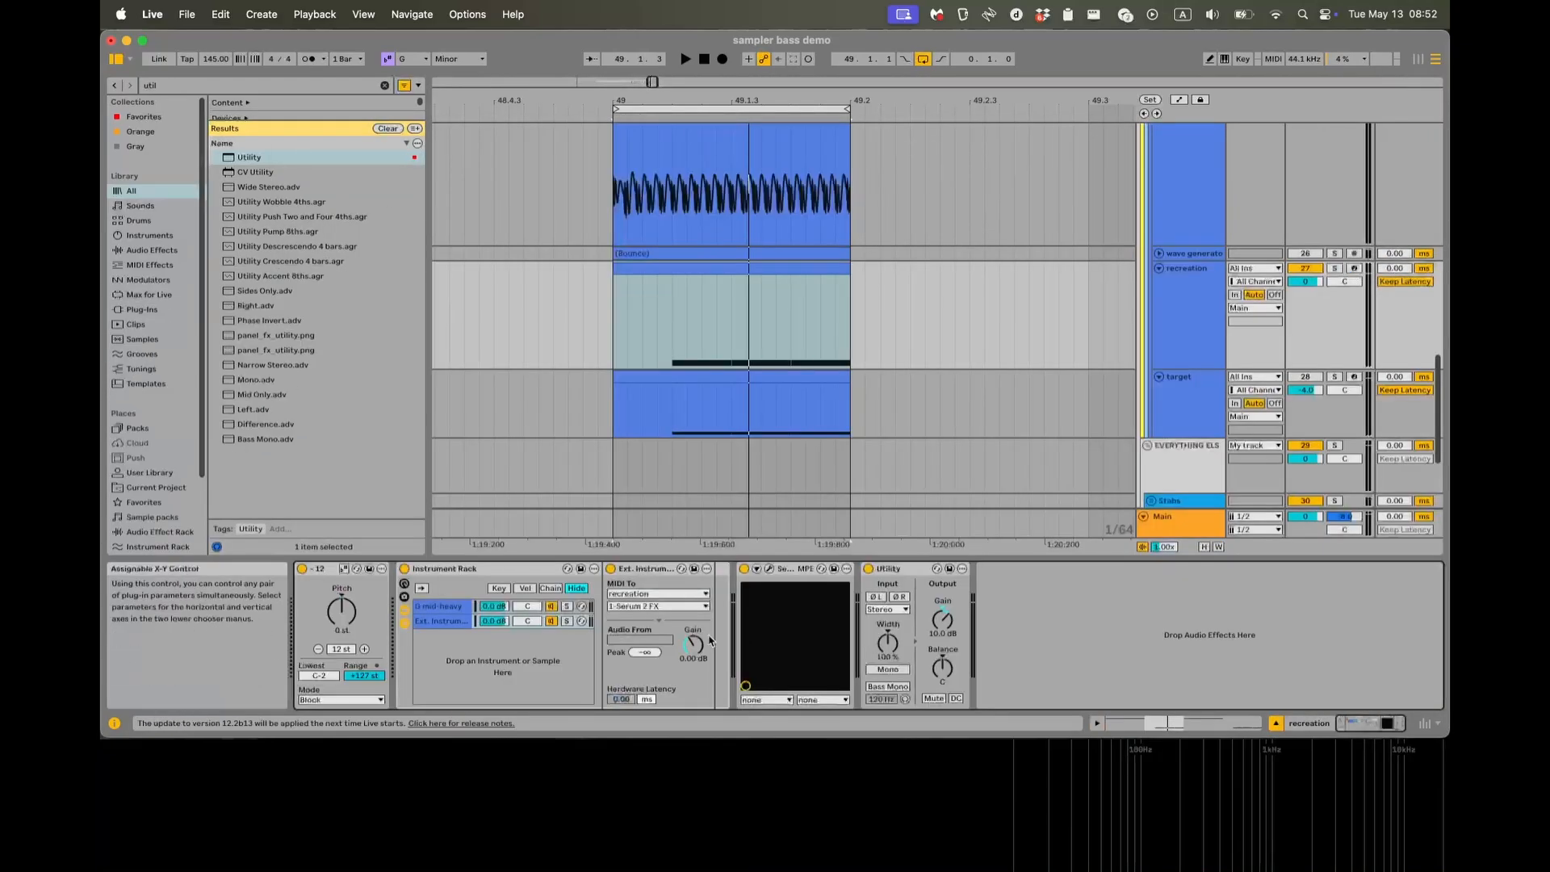
Raise the velocity sensitivity of the volume in the G mid-heavy Sampler's Filter/Global settings.
{"action": "left_click", "coordinate": [440, 606]}
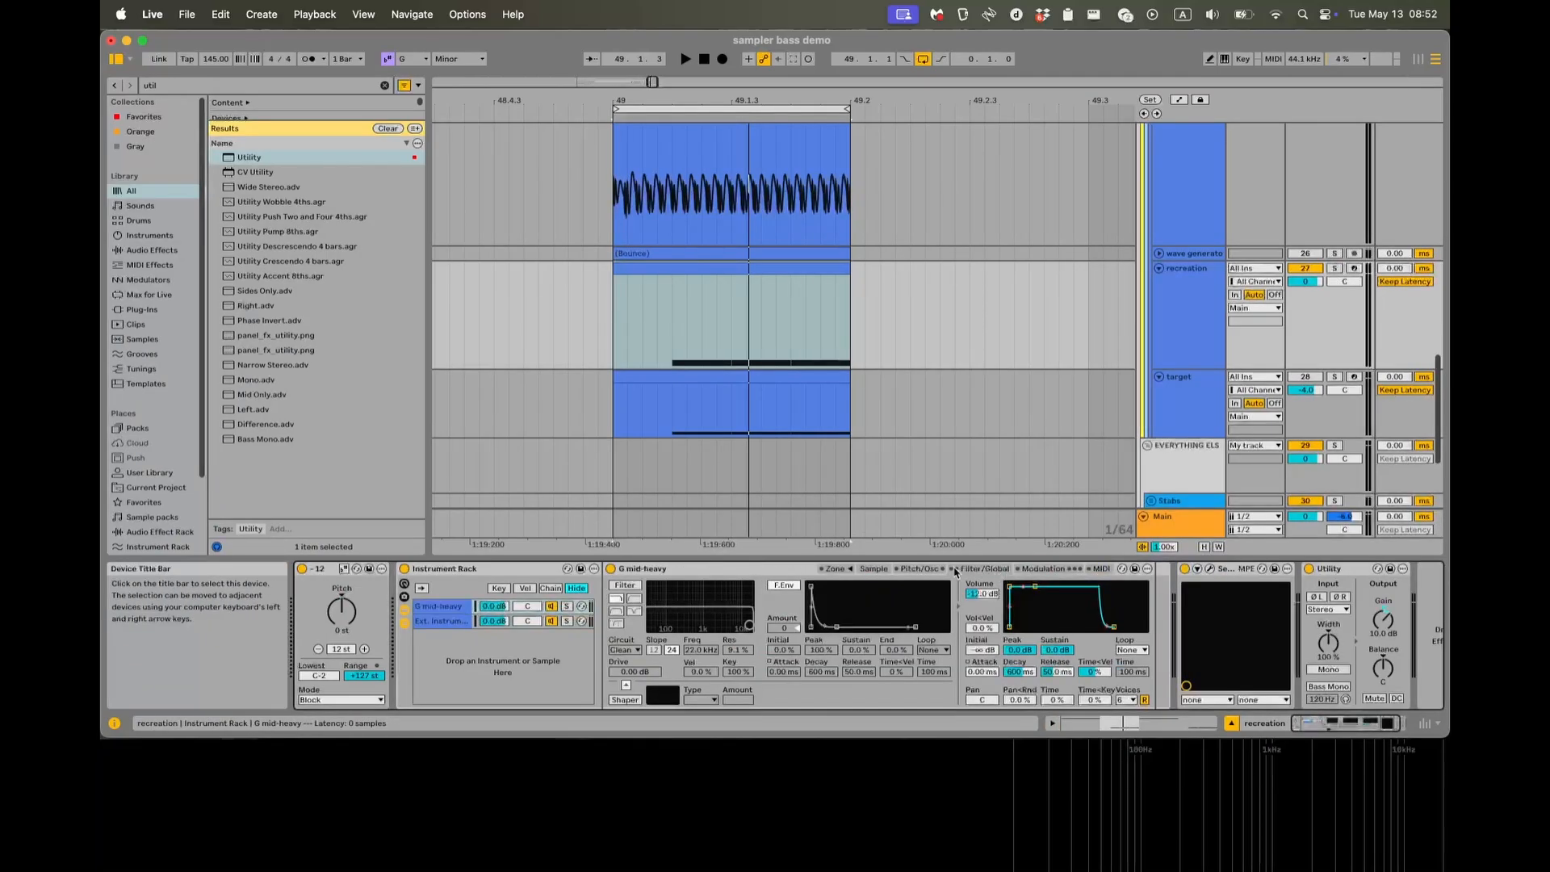
{"action": "left_click", "coordinate": [912, 569]}
{"action": "left_click", "coordinate": [875, 570]}
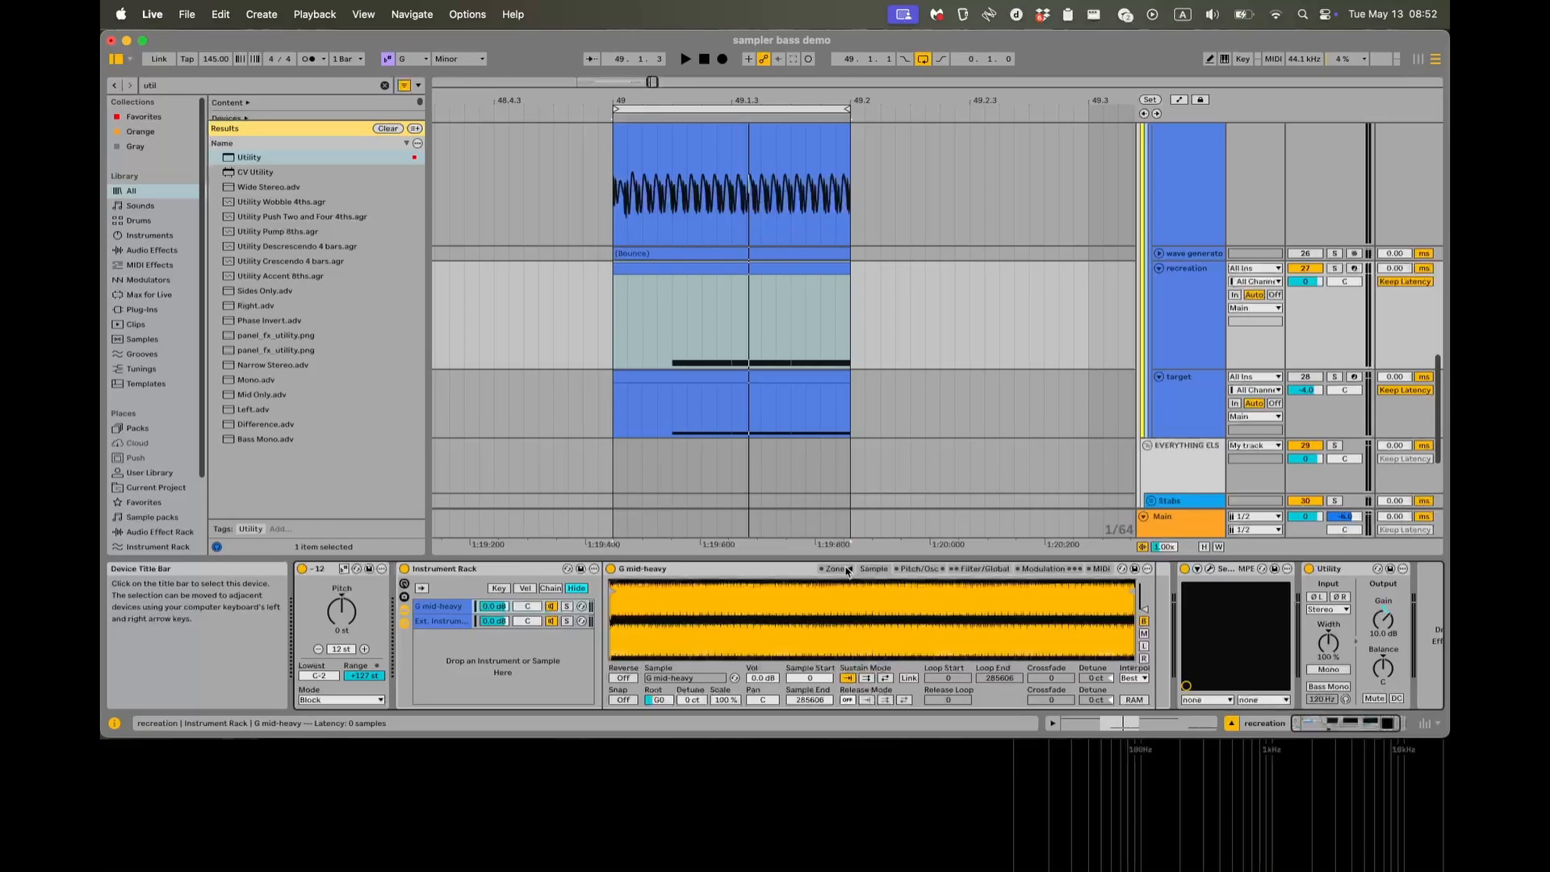
{"action": "left_click", "coordinate": [986, 570]}
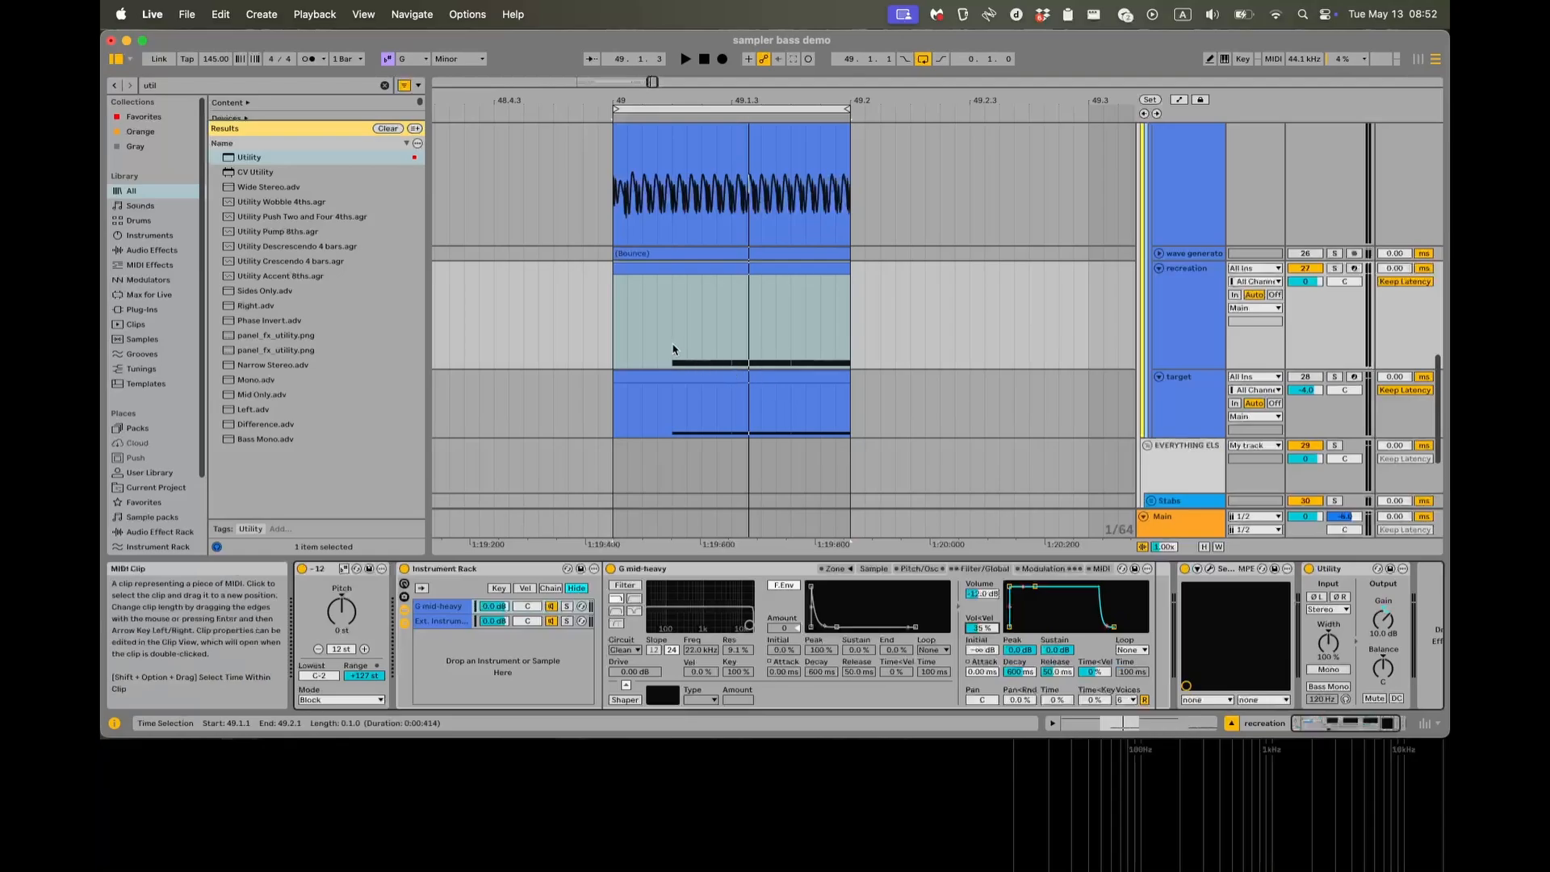
Lower the Utility gain to 5.90 dB while checking the looping clip in the oscilloscope, then stop and close the scope.
{"action": "left_click", "coordinate": [613, 329]}
{"action": "key", "text": "space"}
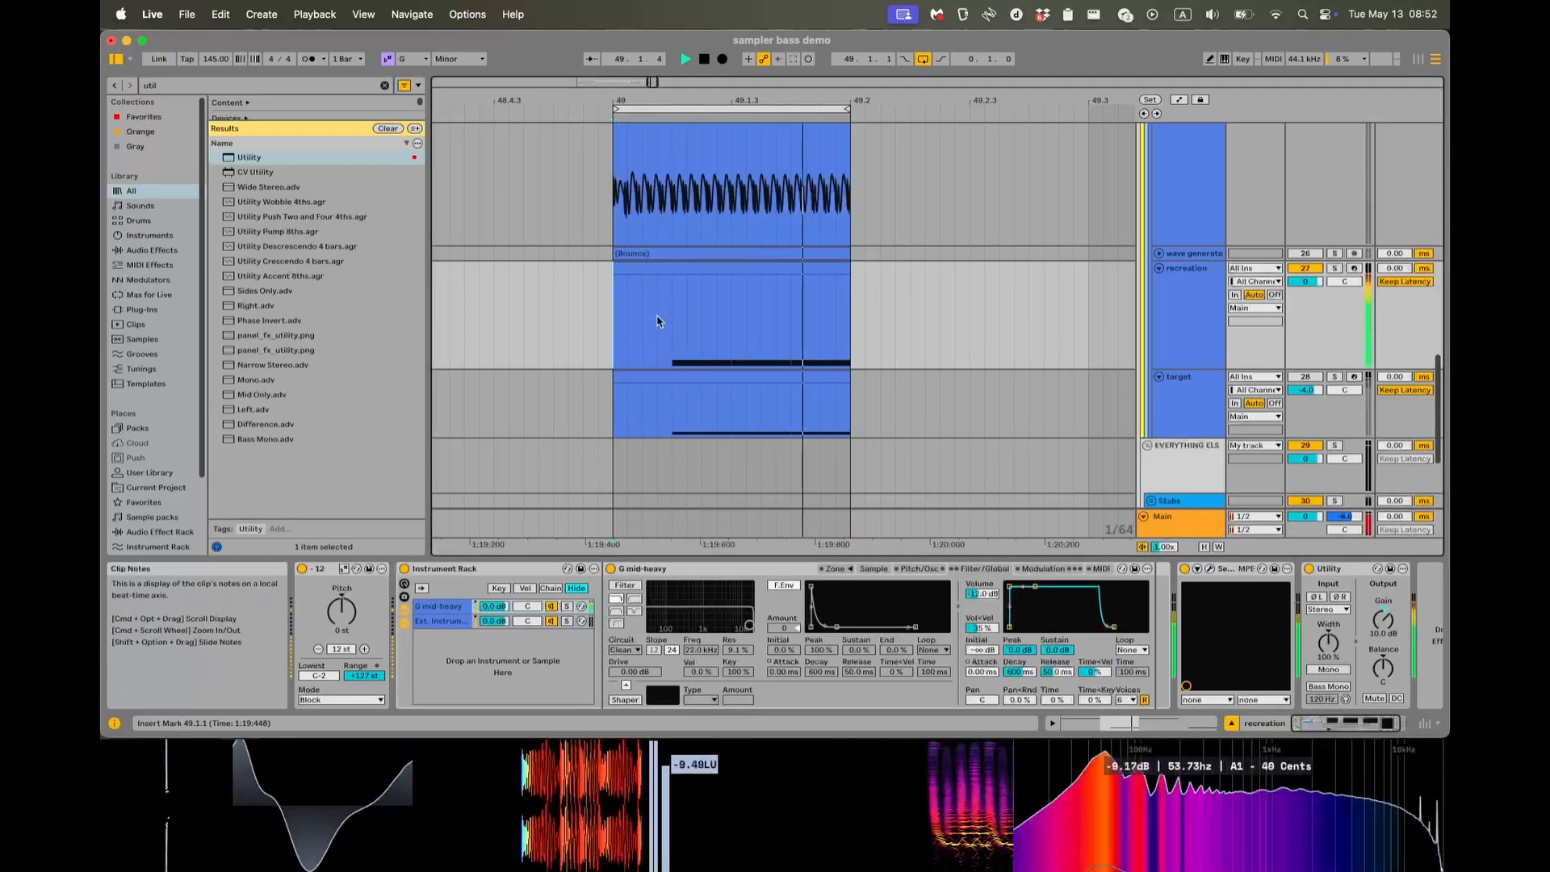
{"action": "key", "text": "super+alt+p"}
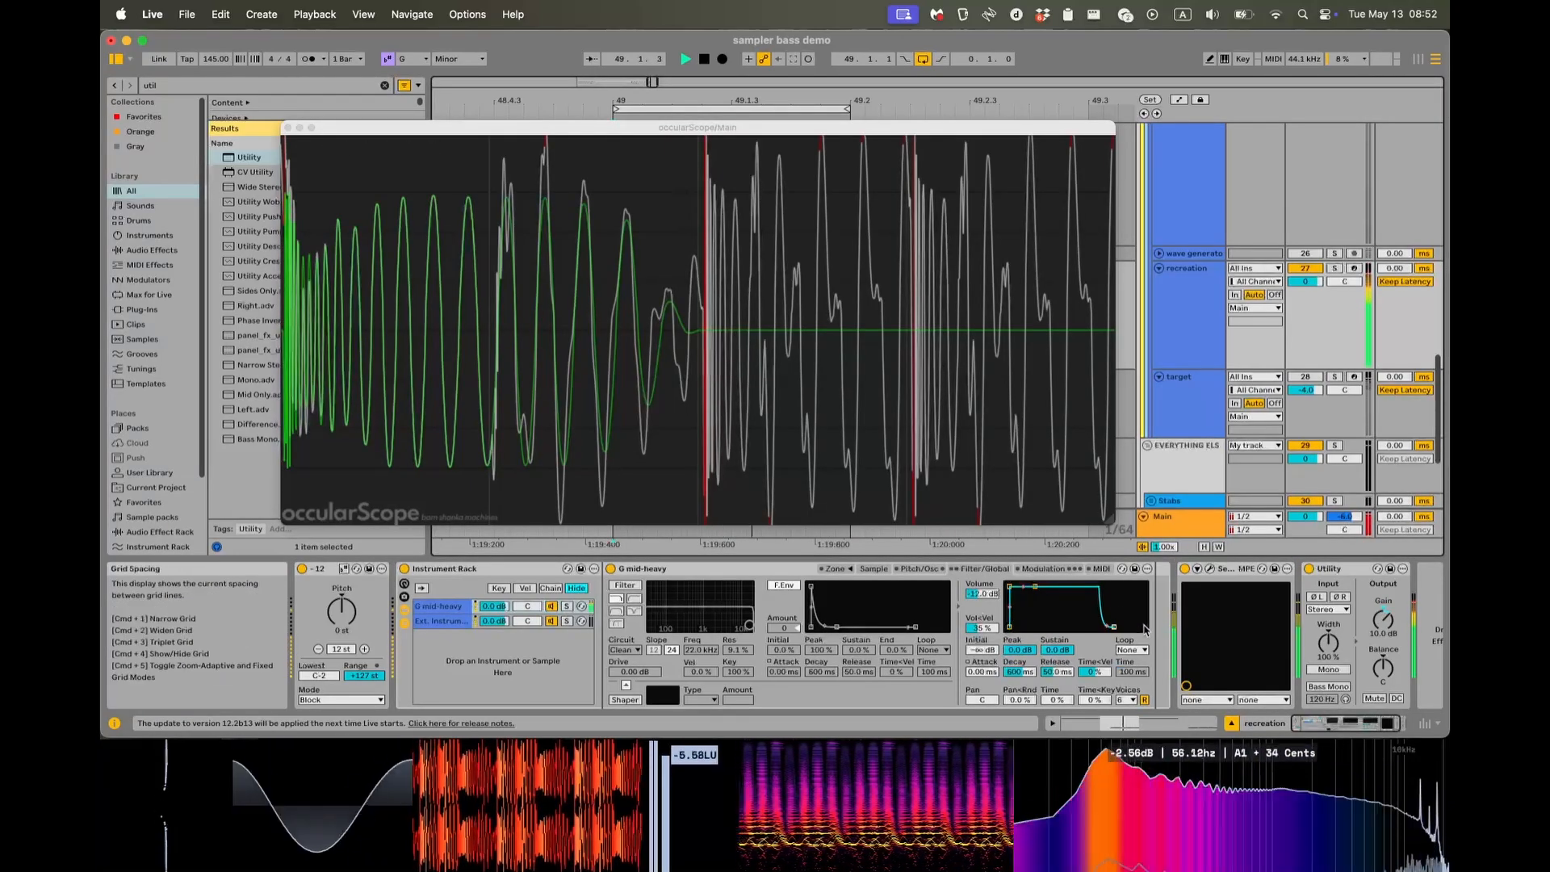
{"action": "scroll", "coordinate": [1311, 638], "scroll_direction": "right", "scroll_amount": 2}
{"action": "left_click_drag", "start_coordinate": [1335, 620], "coordinate": [1335, 635]}
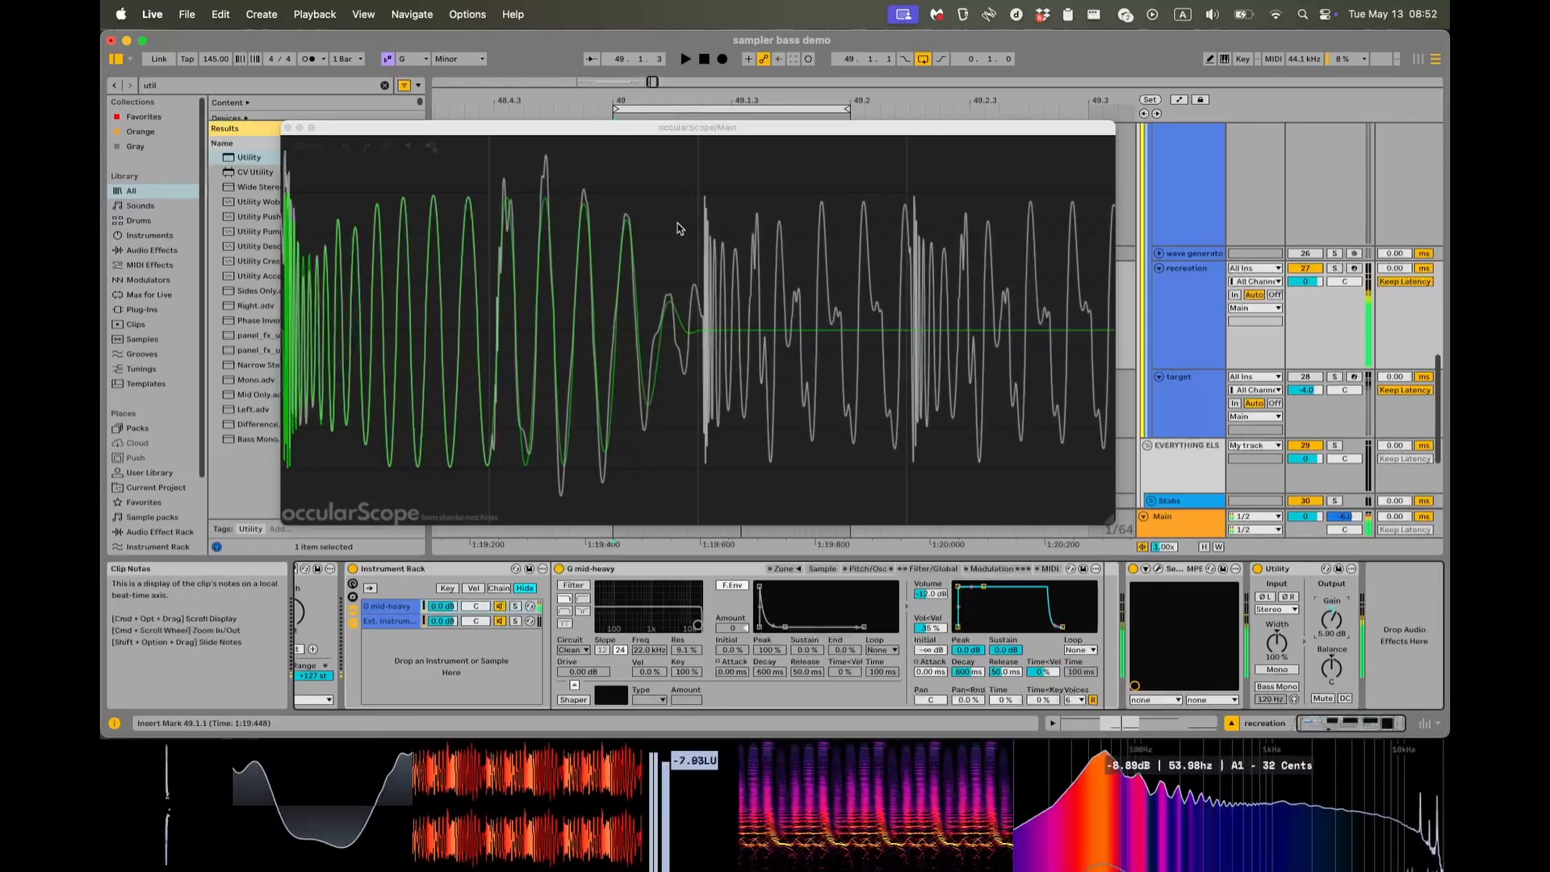
{"action": "key", "text": "space"}
{"action": "left_click", "coordinate": [288, 128]}
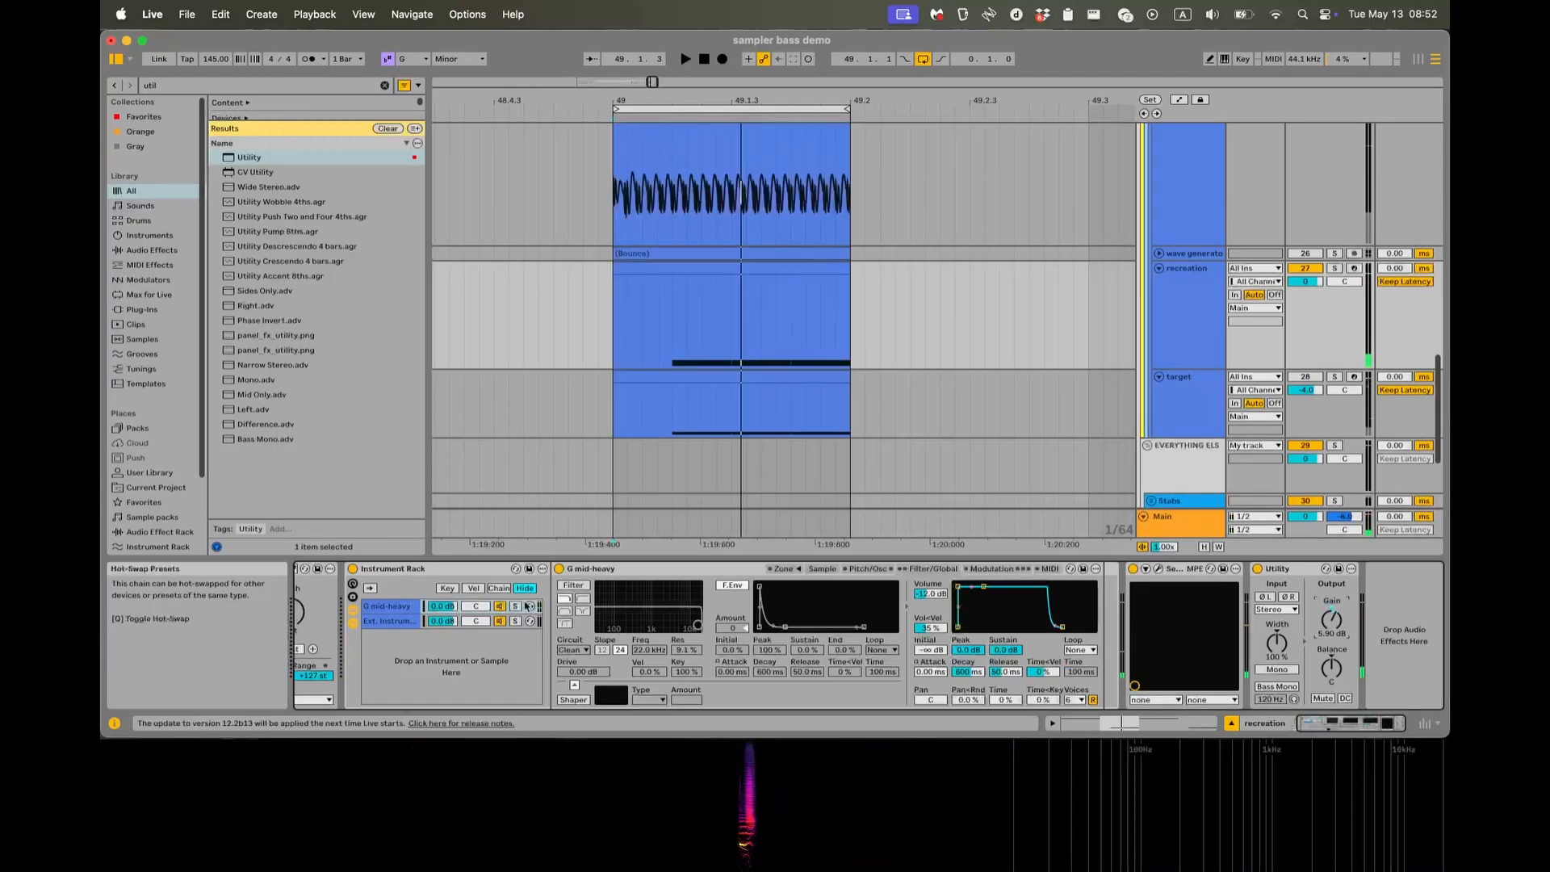
Play the clip from 49.1.1 and examine the recreated bass waveform in the oscilloscope, then stop and close the scope.
{"action": "scroll", "coordinate": [535, 640], "scroll_direction": "left", "scroll_amount": 2}
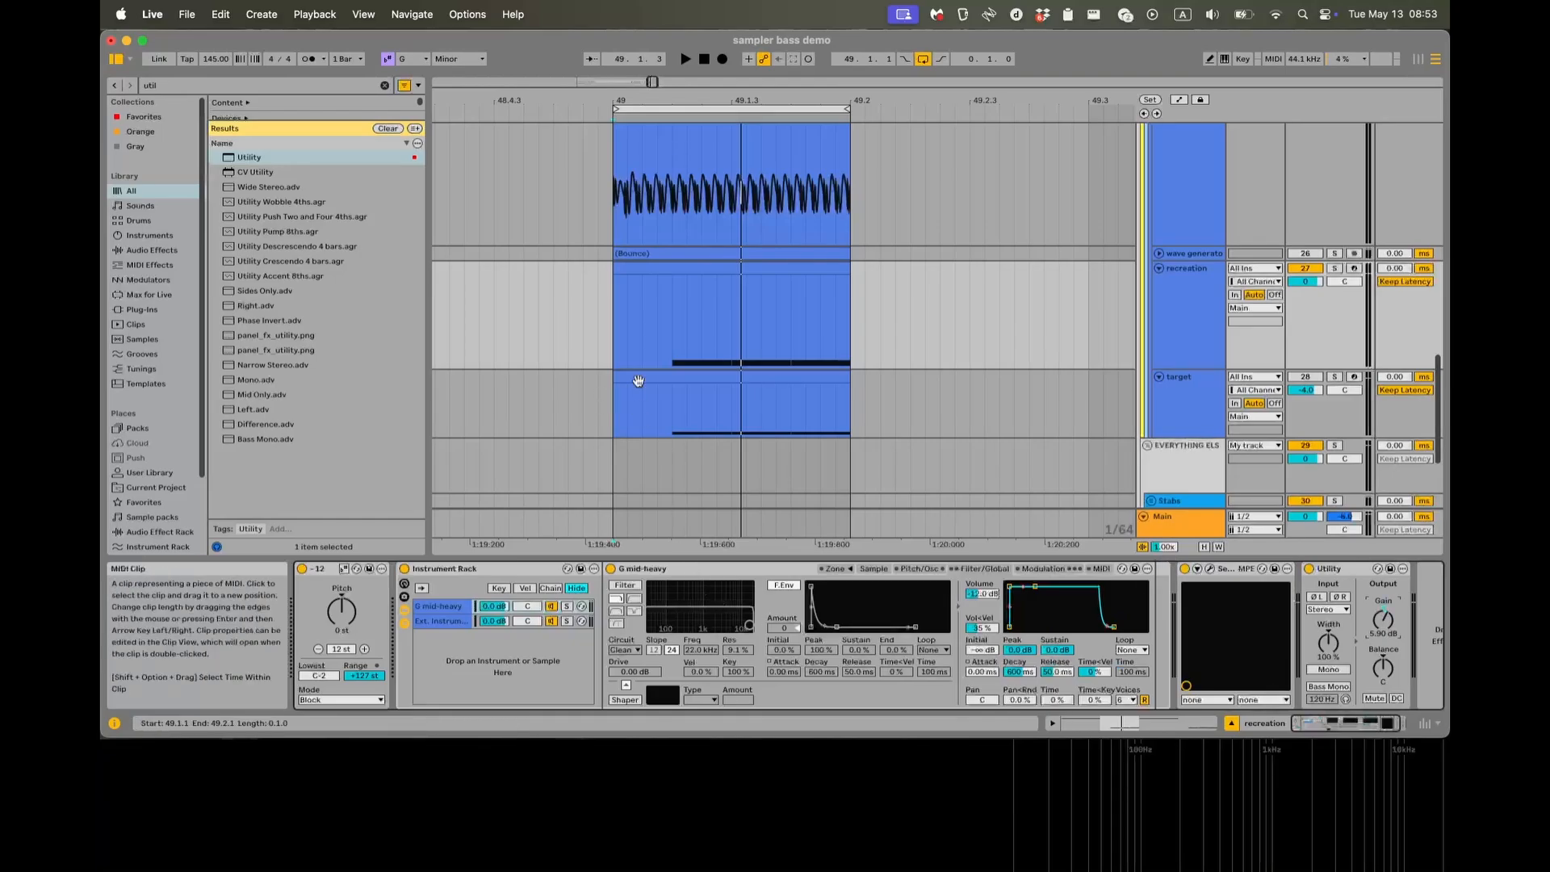
{"action": "scroll", "coordinate": [630, 399], "scroll_direction": "down", "scroll_amount": 1}
{"action": "scroll", "coordinate": [630, 399], "scroll_direction": "down", "scroll_amount": 3}
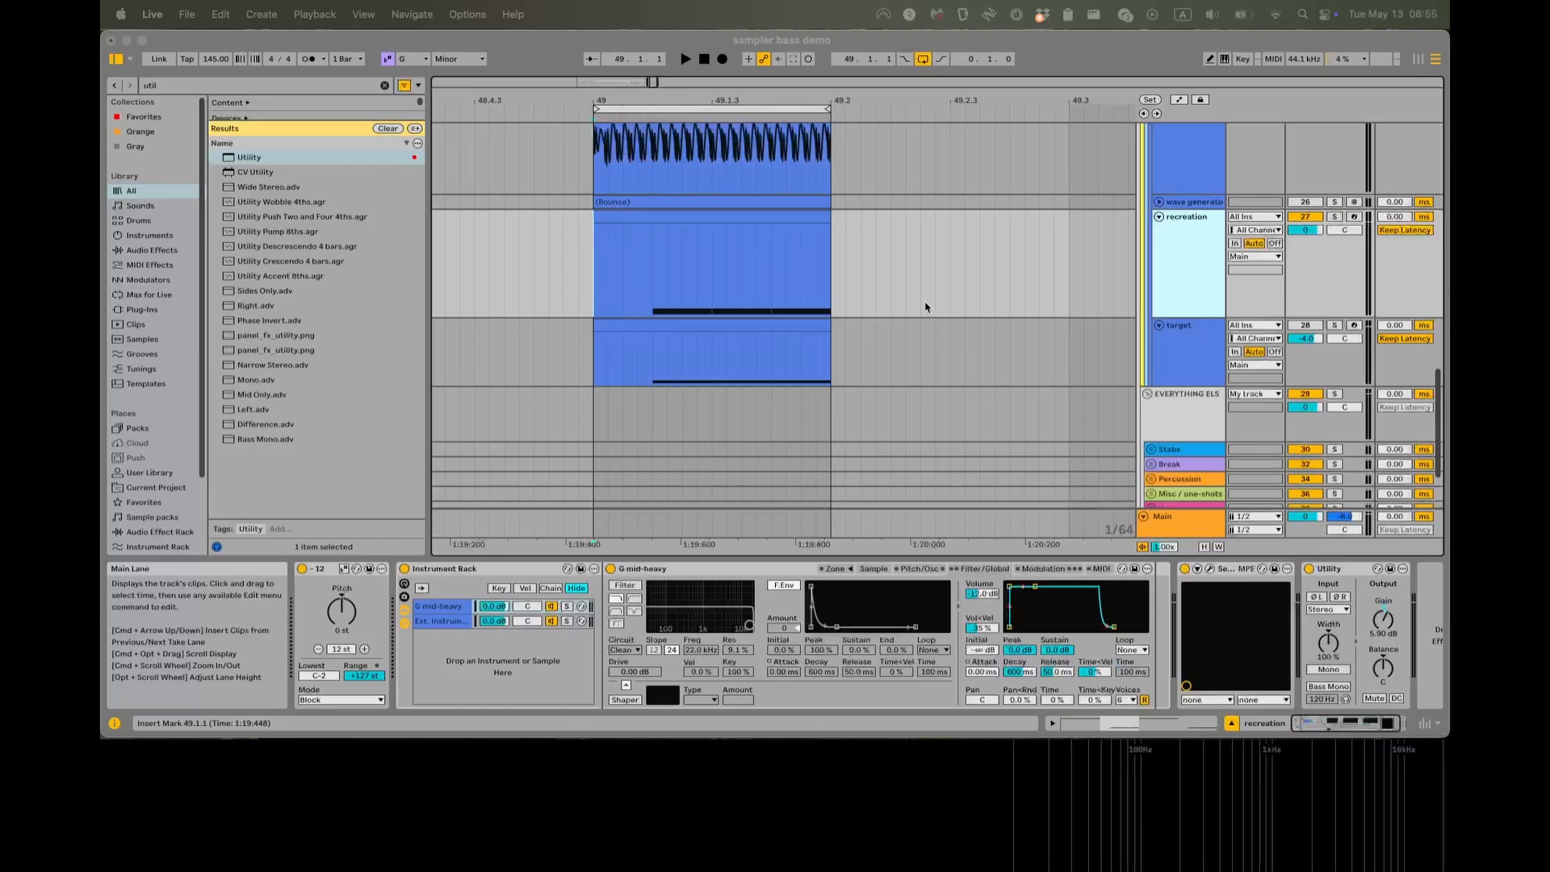
{"action": "left_click", "coordinate": [588, 296]}
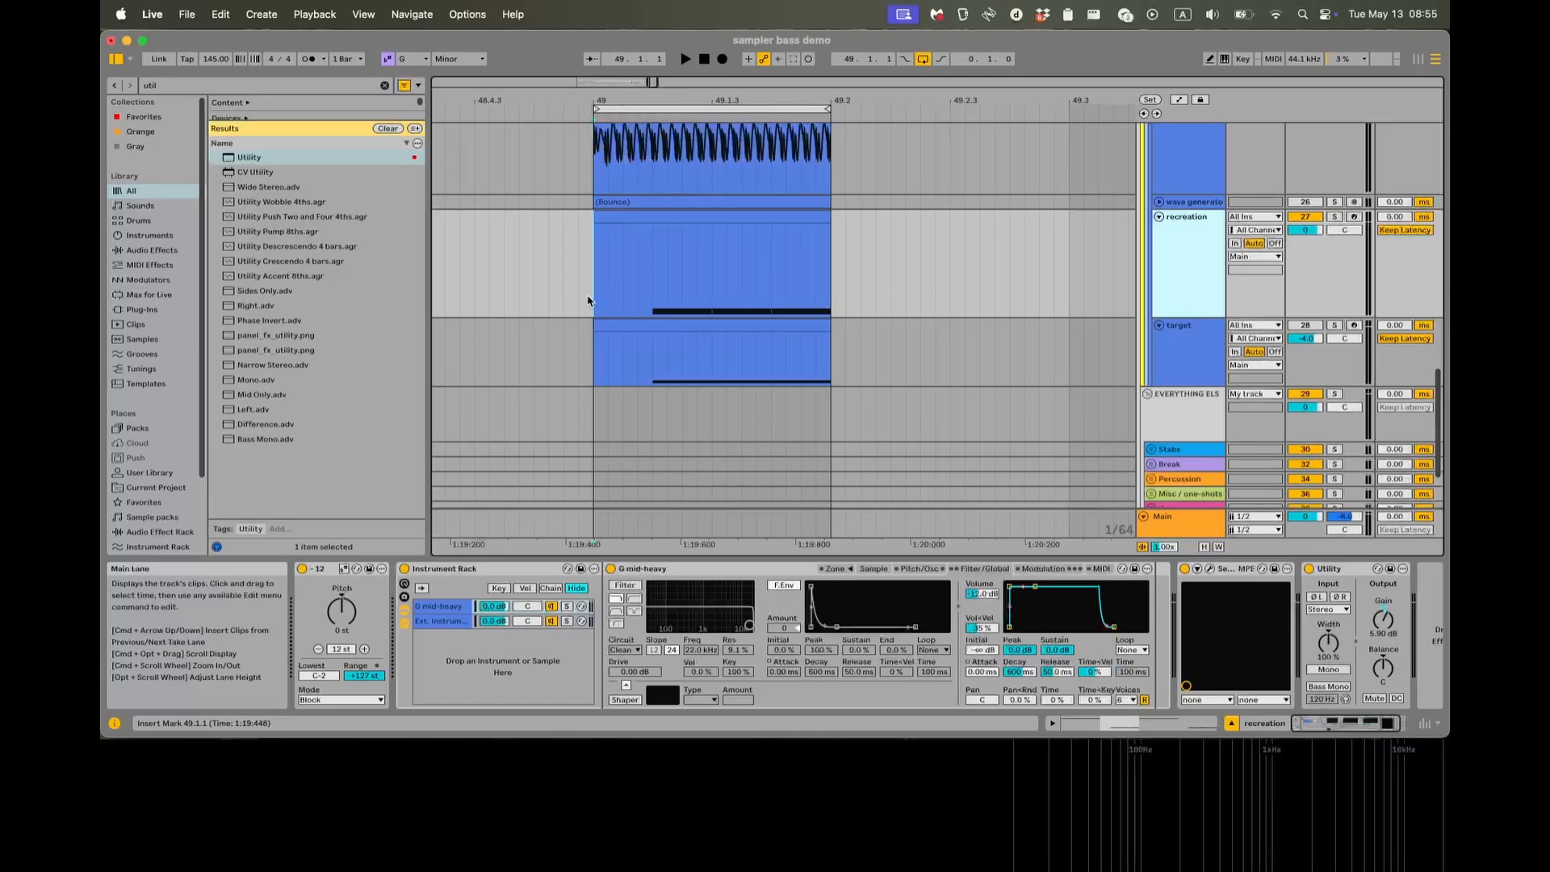
{"action": "key", "text": "space"}
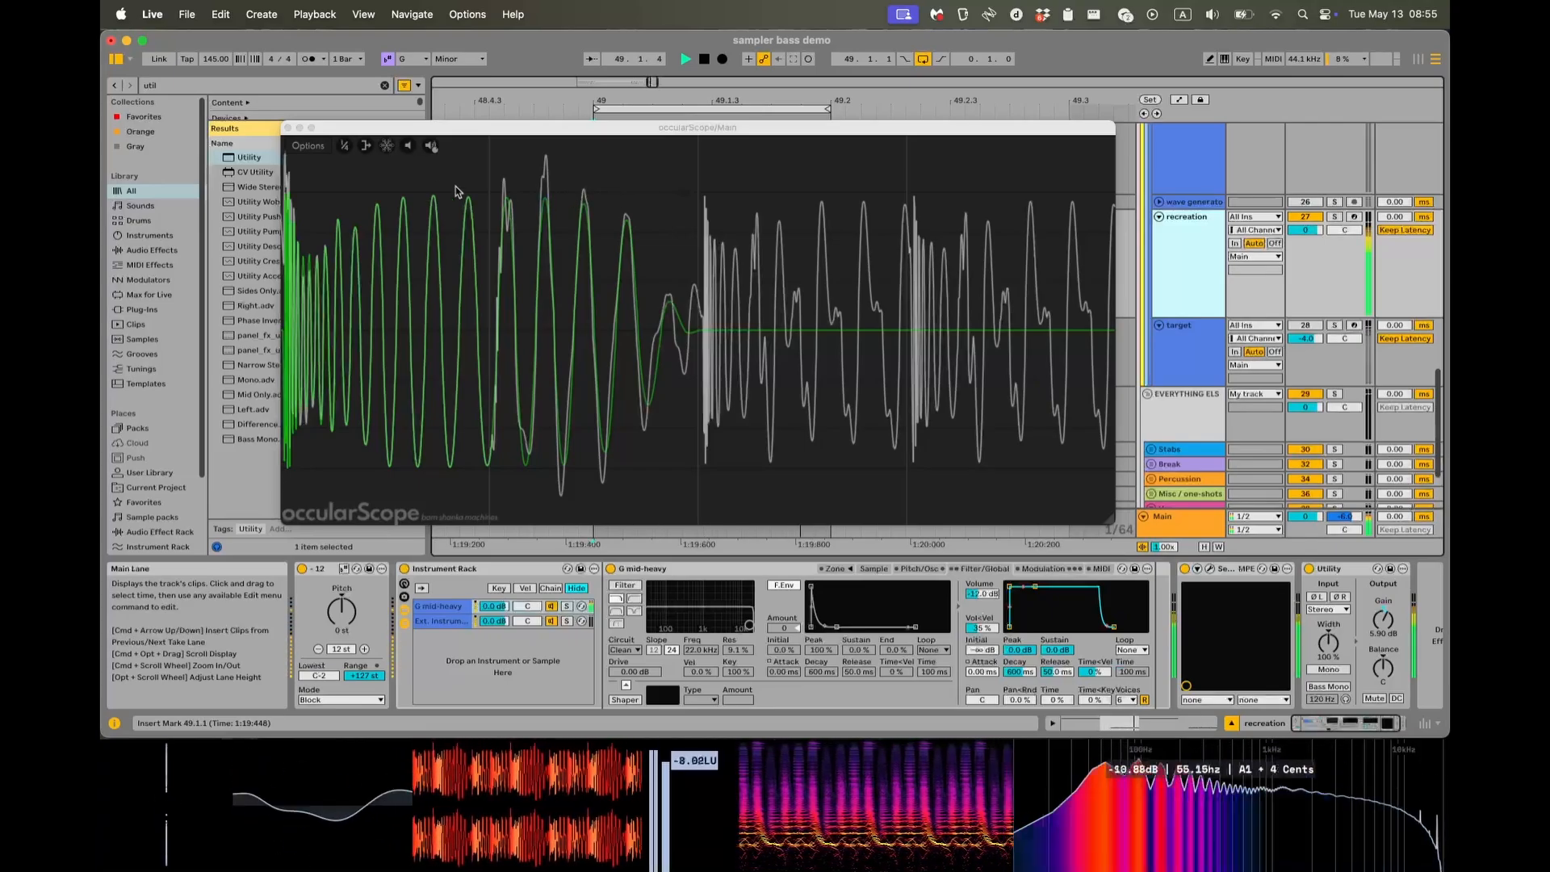
{"action": "key", "text": "space"}
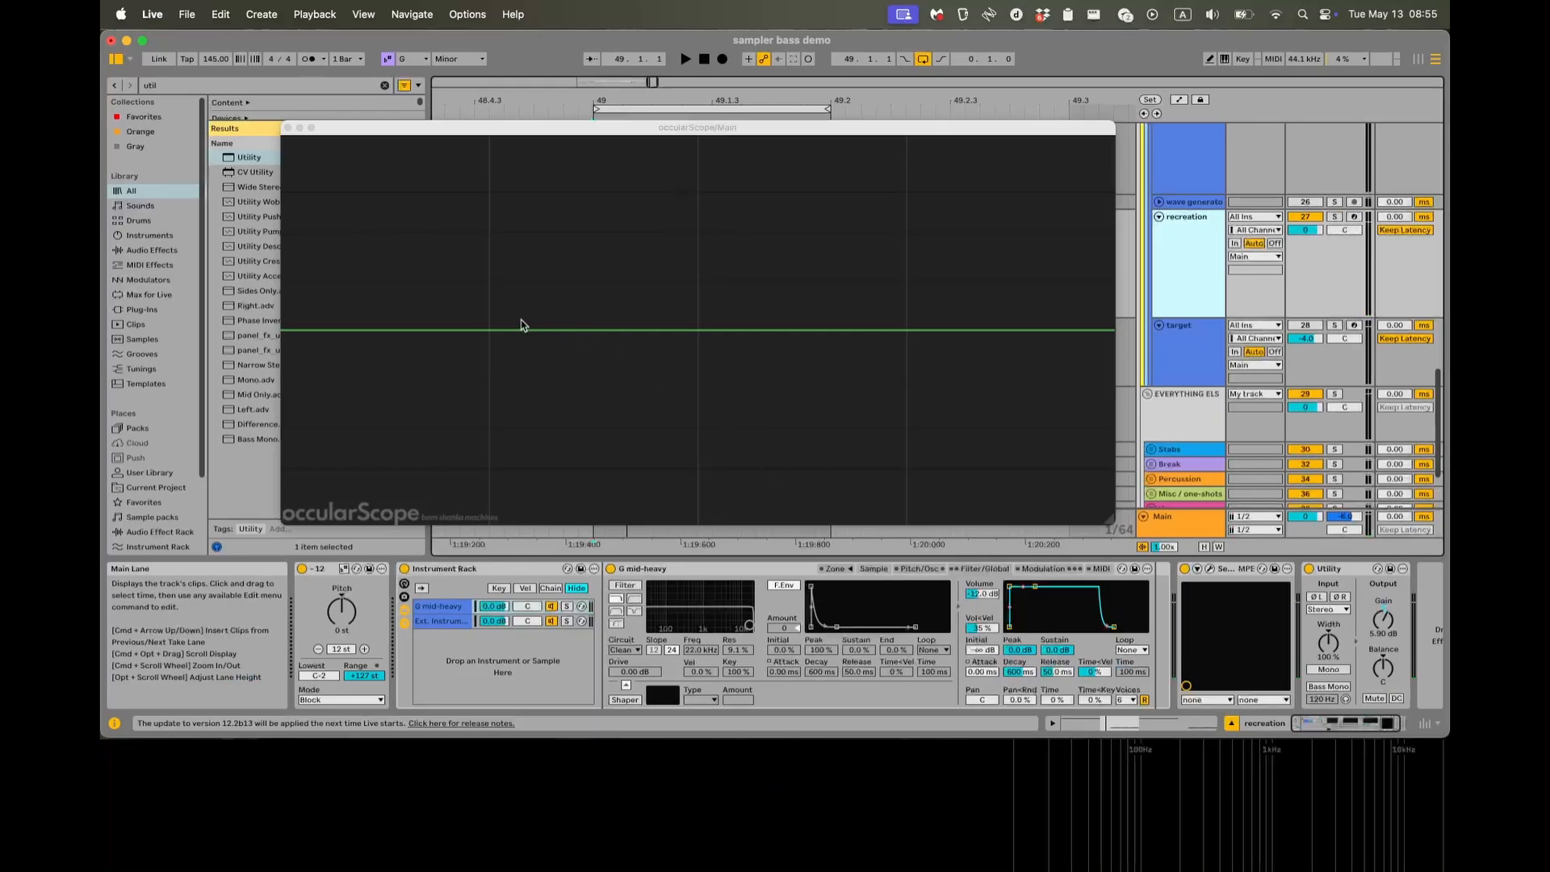
{"action": "key", "text": "space"}
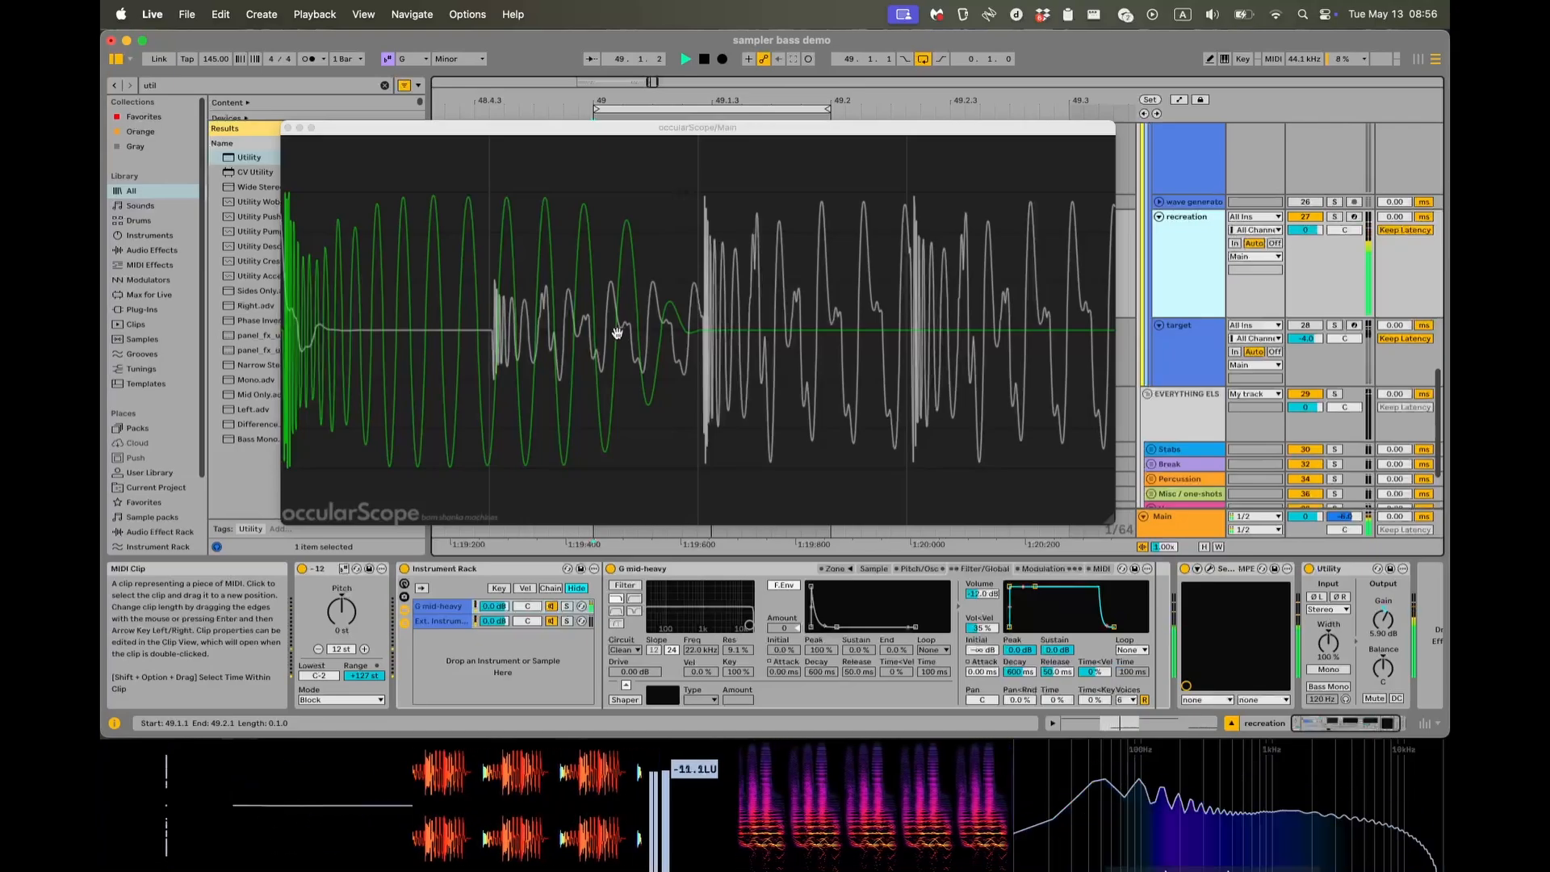
{"action": "key", "text": "space"}
{"action": "mouse_move", "coordinate": [307, 144]}
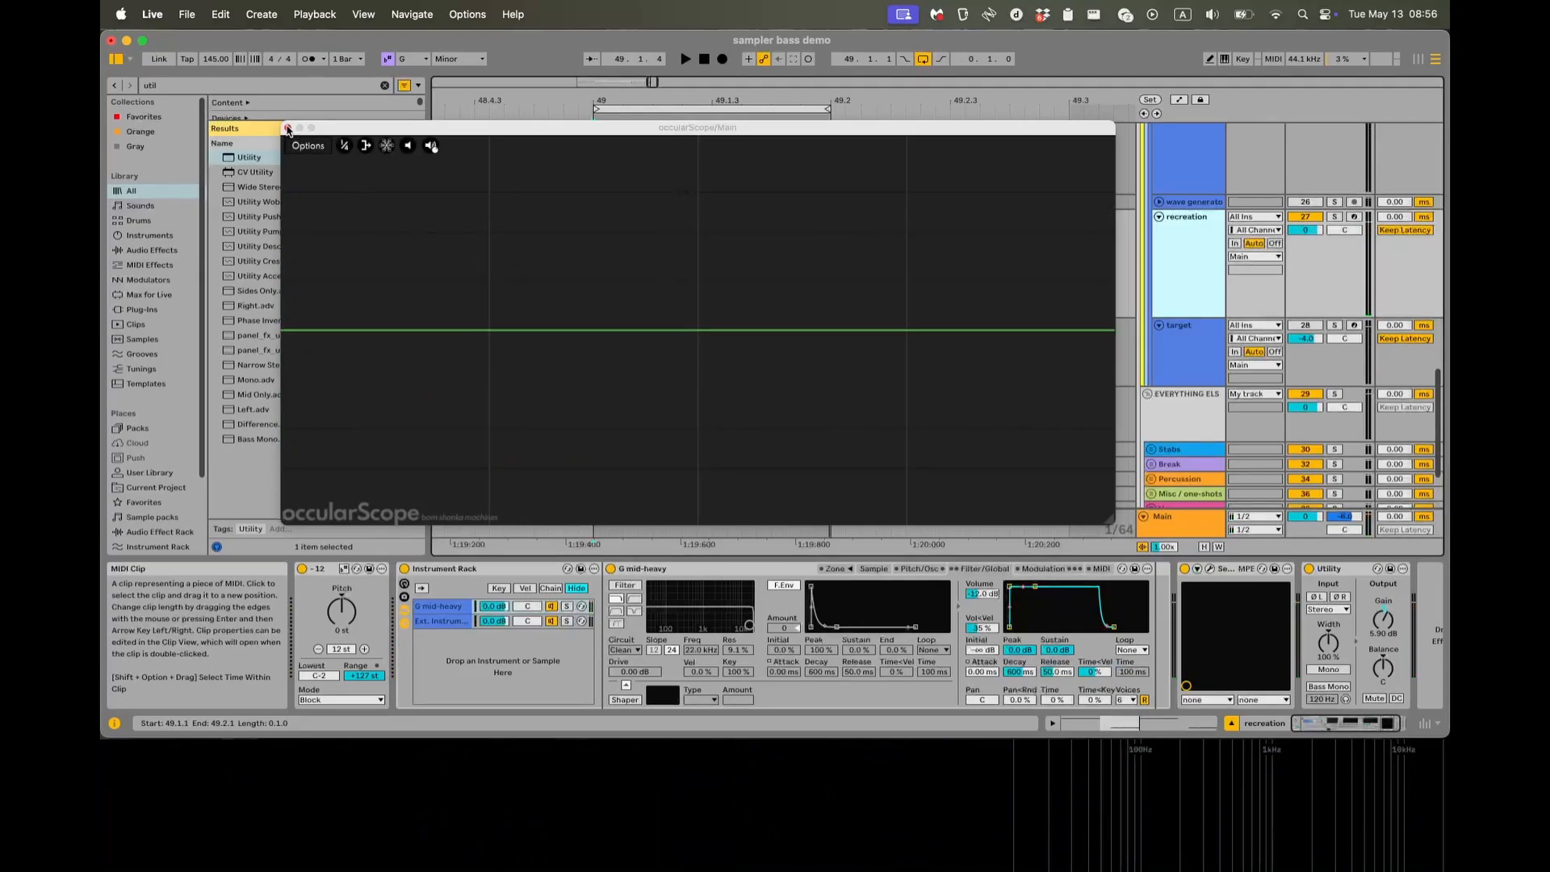
{"action": "left_click", "coordinate": [289, 129]}
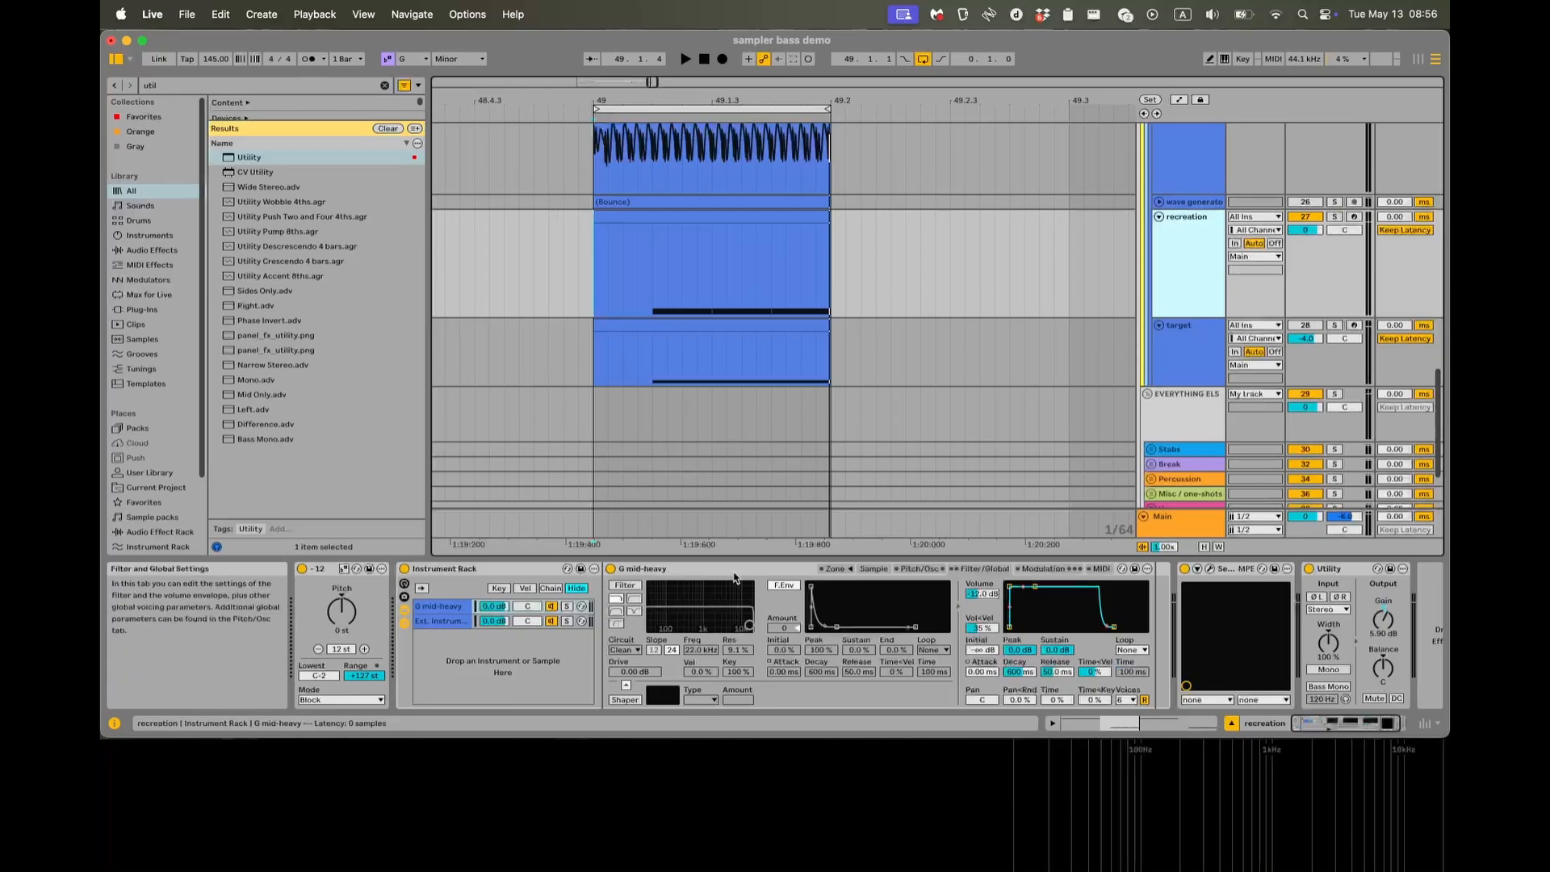
Open the Serum 2 instrument on the MIDI wave generator track and switch on oscillator B.
{"action": "scroll", "coordinate": [796, 323], "scroll_direction": "up", "scroll_amount": 4}
{"action": "scroll", "coordinate": [796, 322], "scroll_direction": "right", "scroll_amount": 1}
{"action": "scroll", "coordinate": [798, 327], "scroll_direction": "up", "scroll_amount": 4}
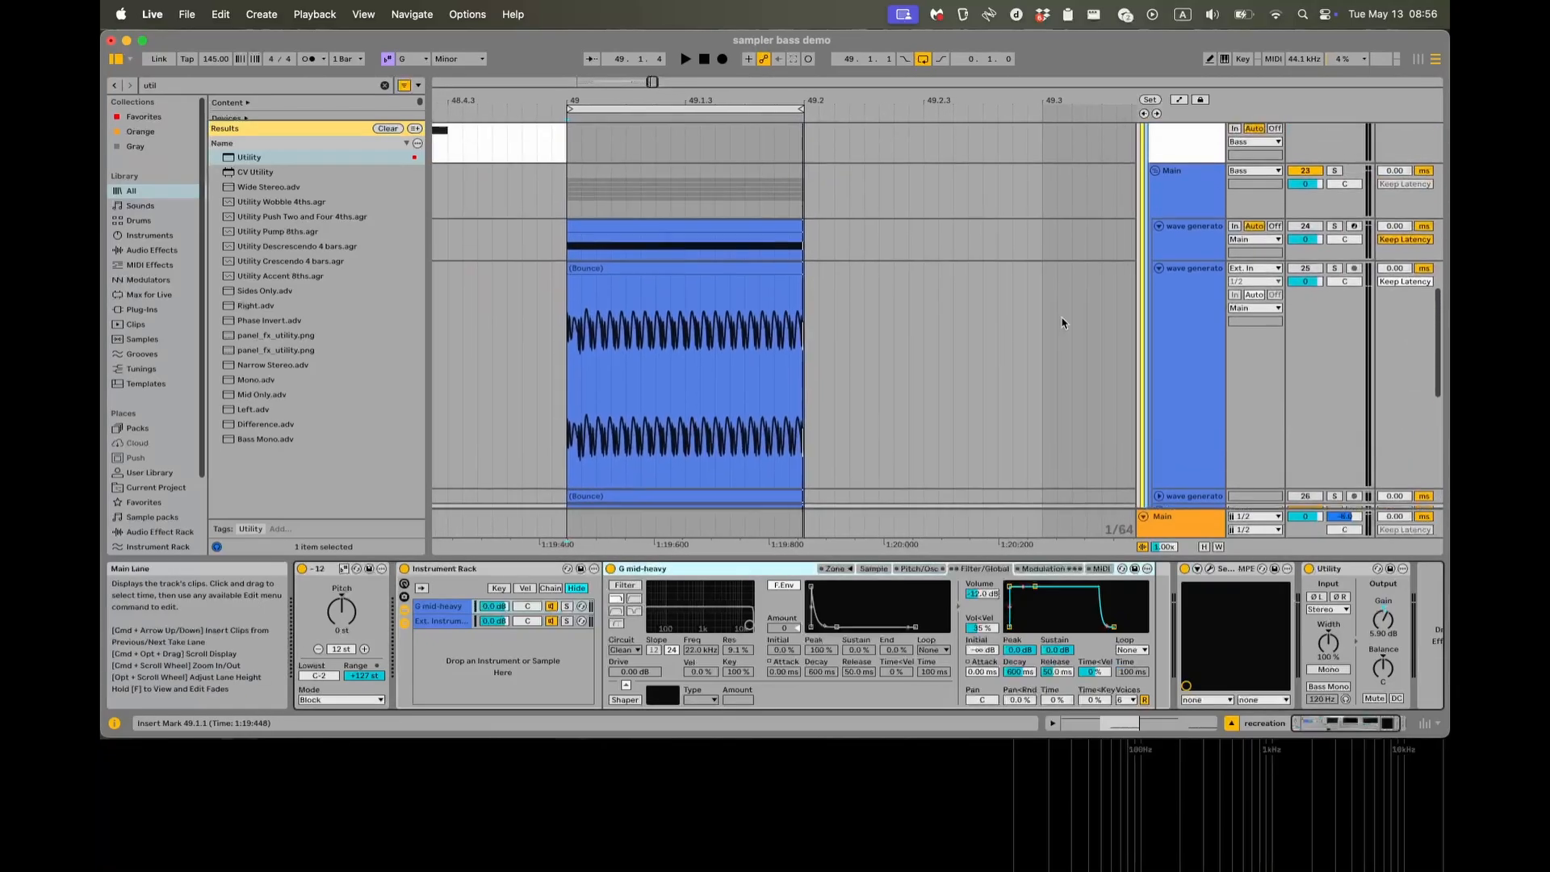
{"action": "left_click", "coordinate": [1196, 240]}
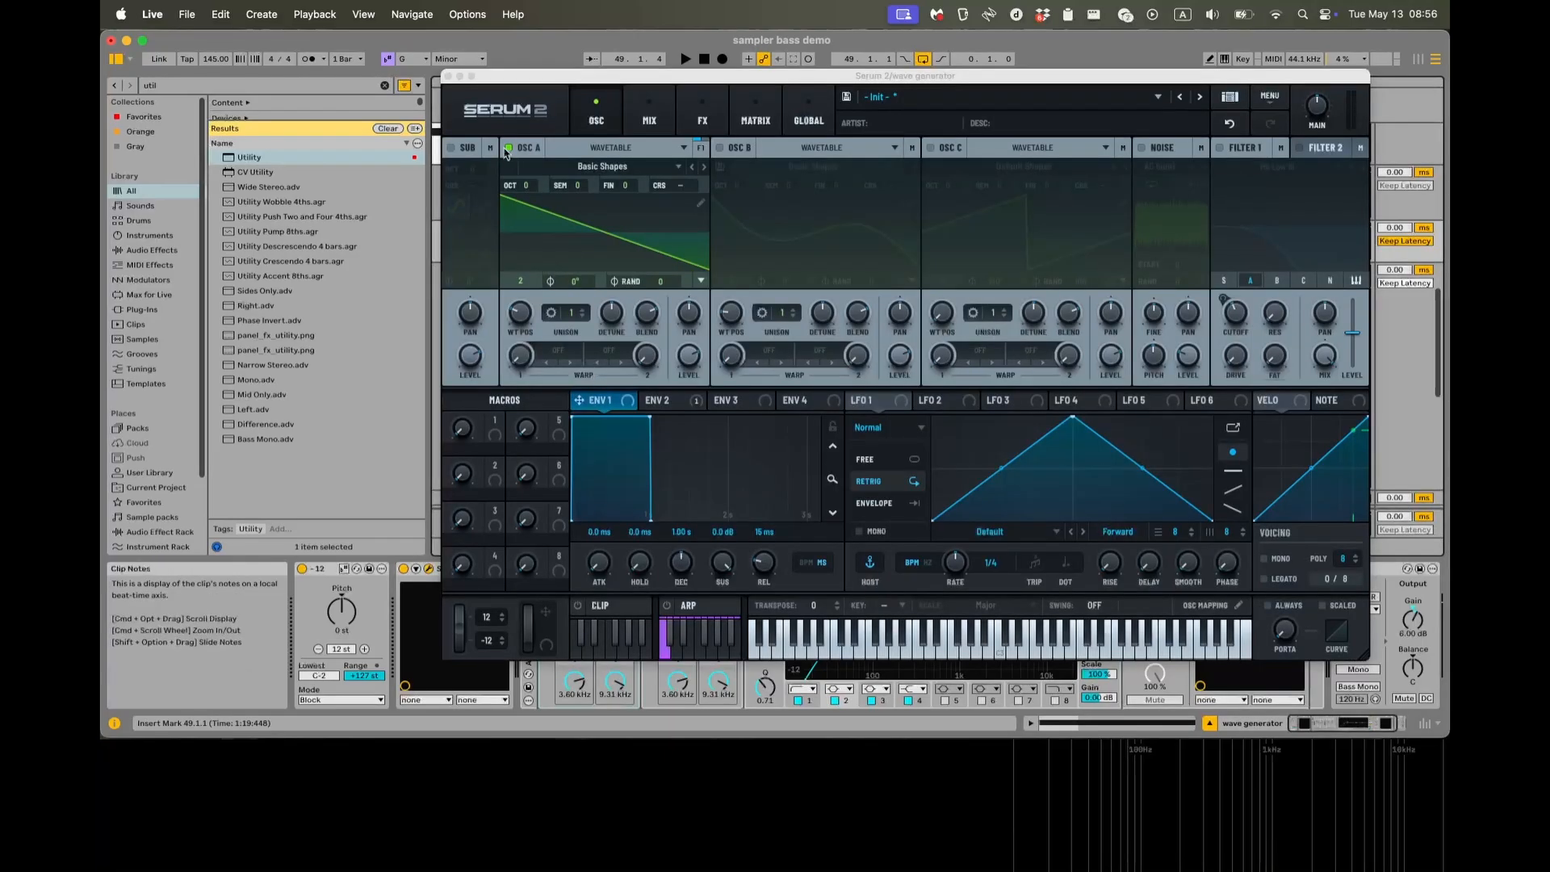
{"action": "left_click", "coordinate": [508, 149]}
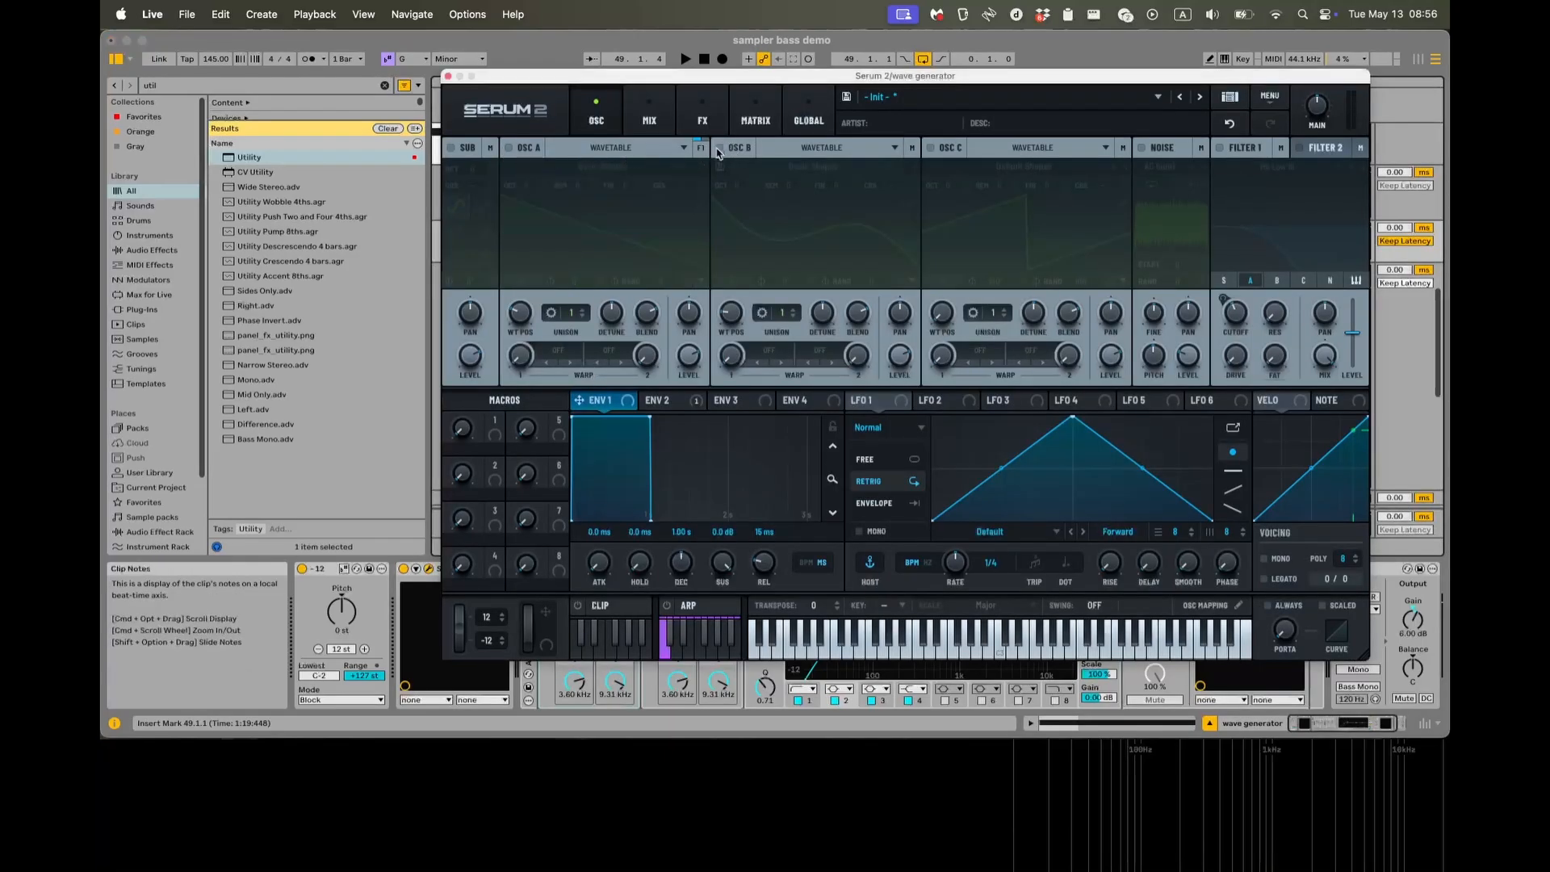
{"action": "left_click", "coordinate": [718, 149]}
{"action": "mouse_move", "coordinate": [617, 86]}
{"action": "left_mouse_down"}
{"action": "mouse_move", "coordinate": [946, 103]}
{"action": "mouse_move", "coordinate": [656, 103]}
{"action": "mouse_move", "coordinate": [540, 74]}
{"action": "left_mouse_up"}
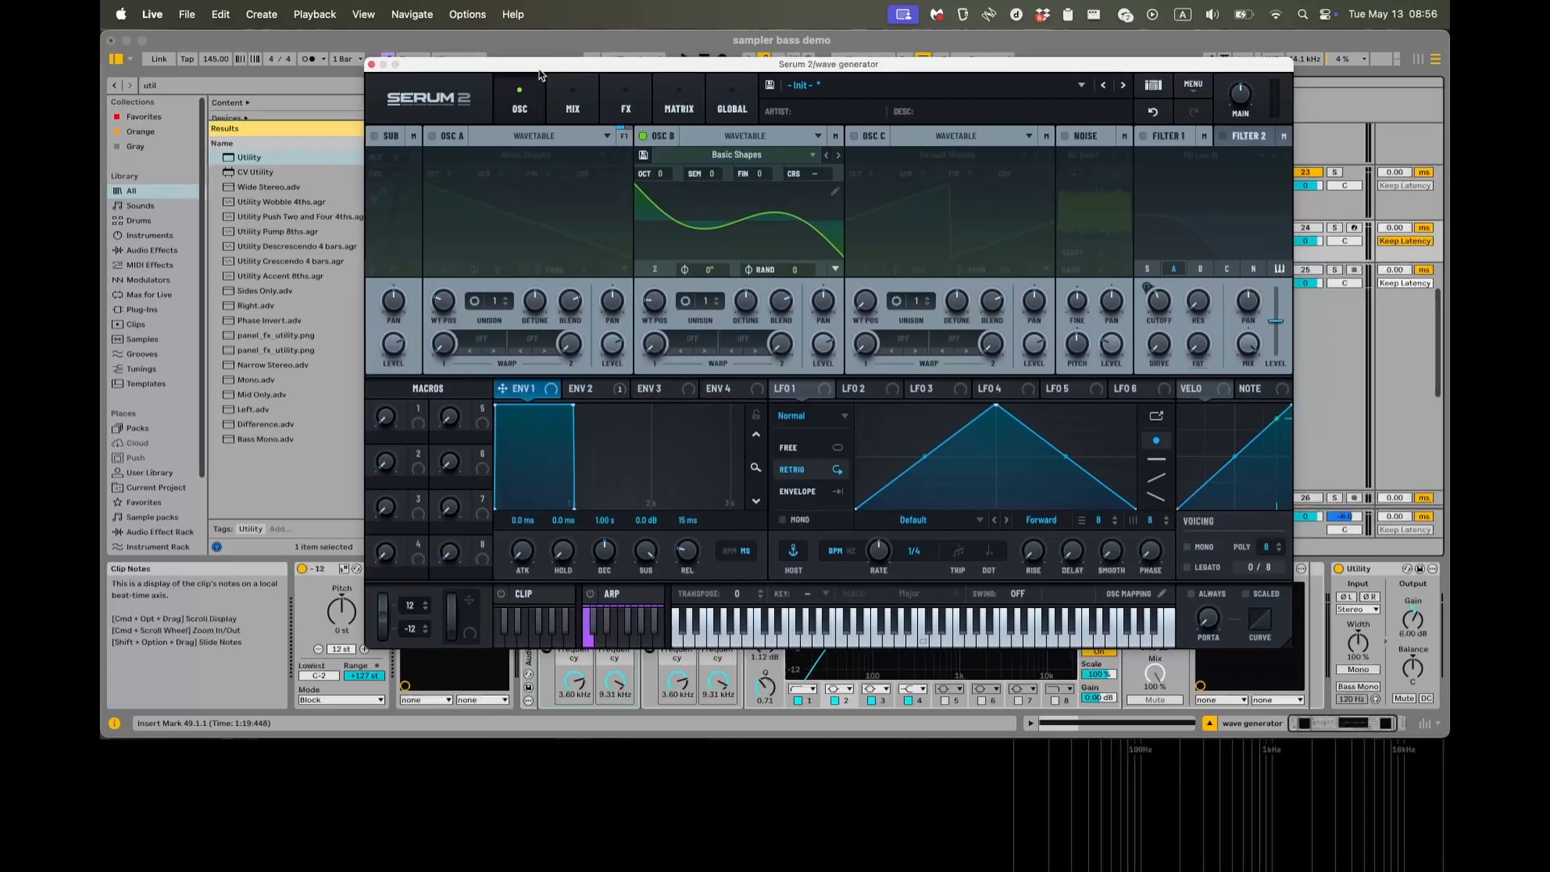
Examine oscillator B's harmonics in the wavetable editor, then play the soloed track to inspect its spectrum in SPAN, and close the plug-in windows.
{"action": "left_click", "coordinate": [835, 191]}
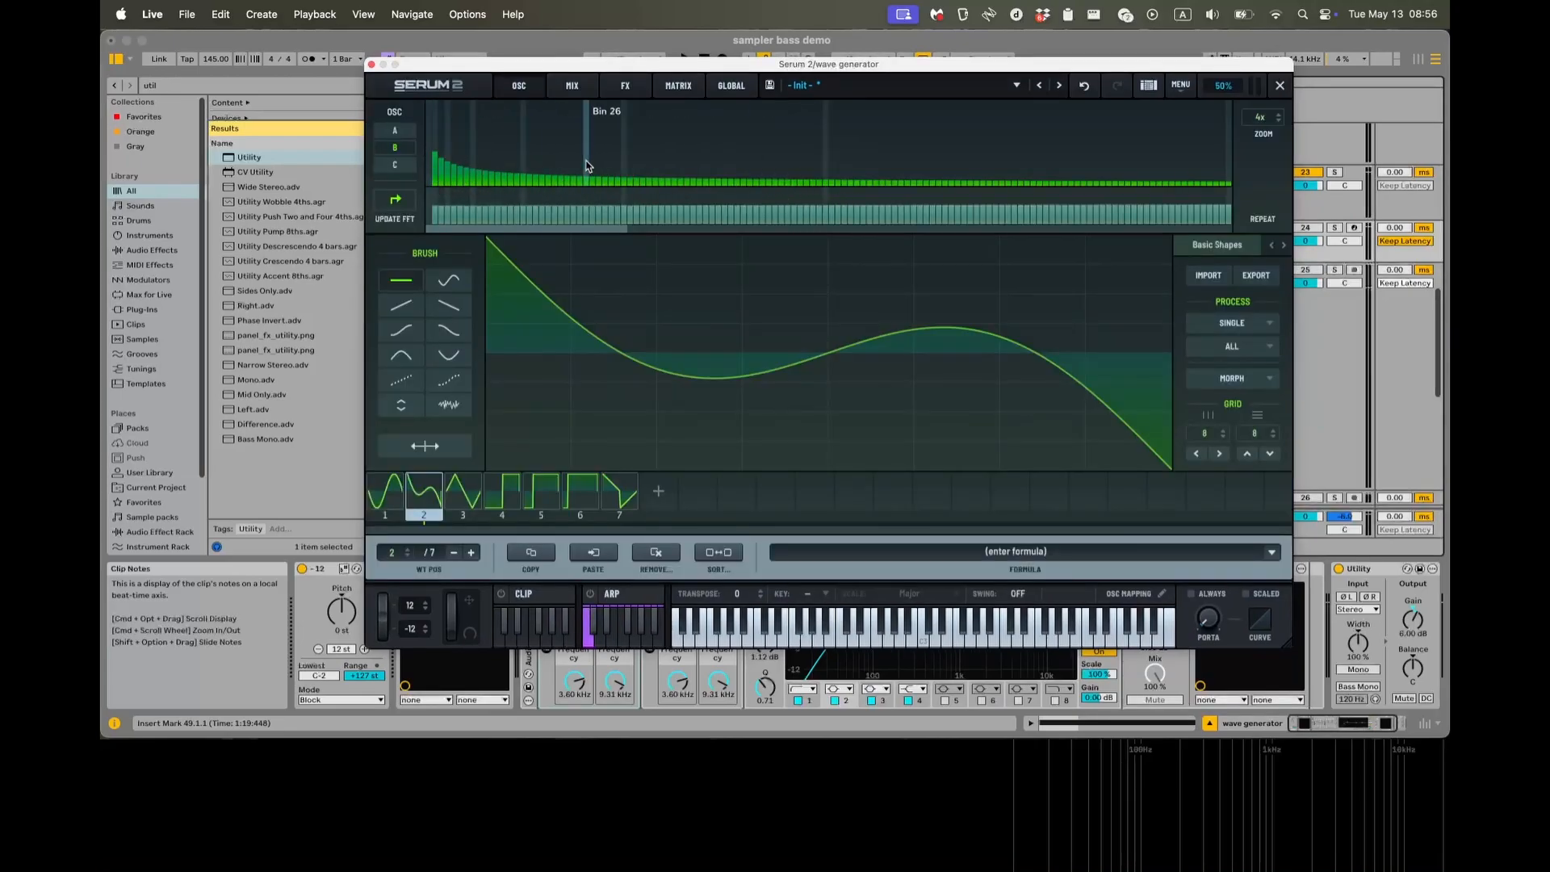
{"action": "left_click", "coordinate": [1279, 84]}
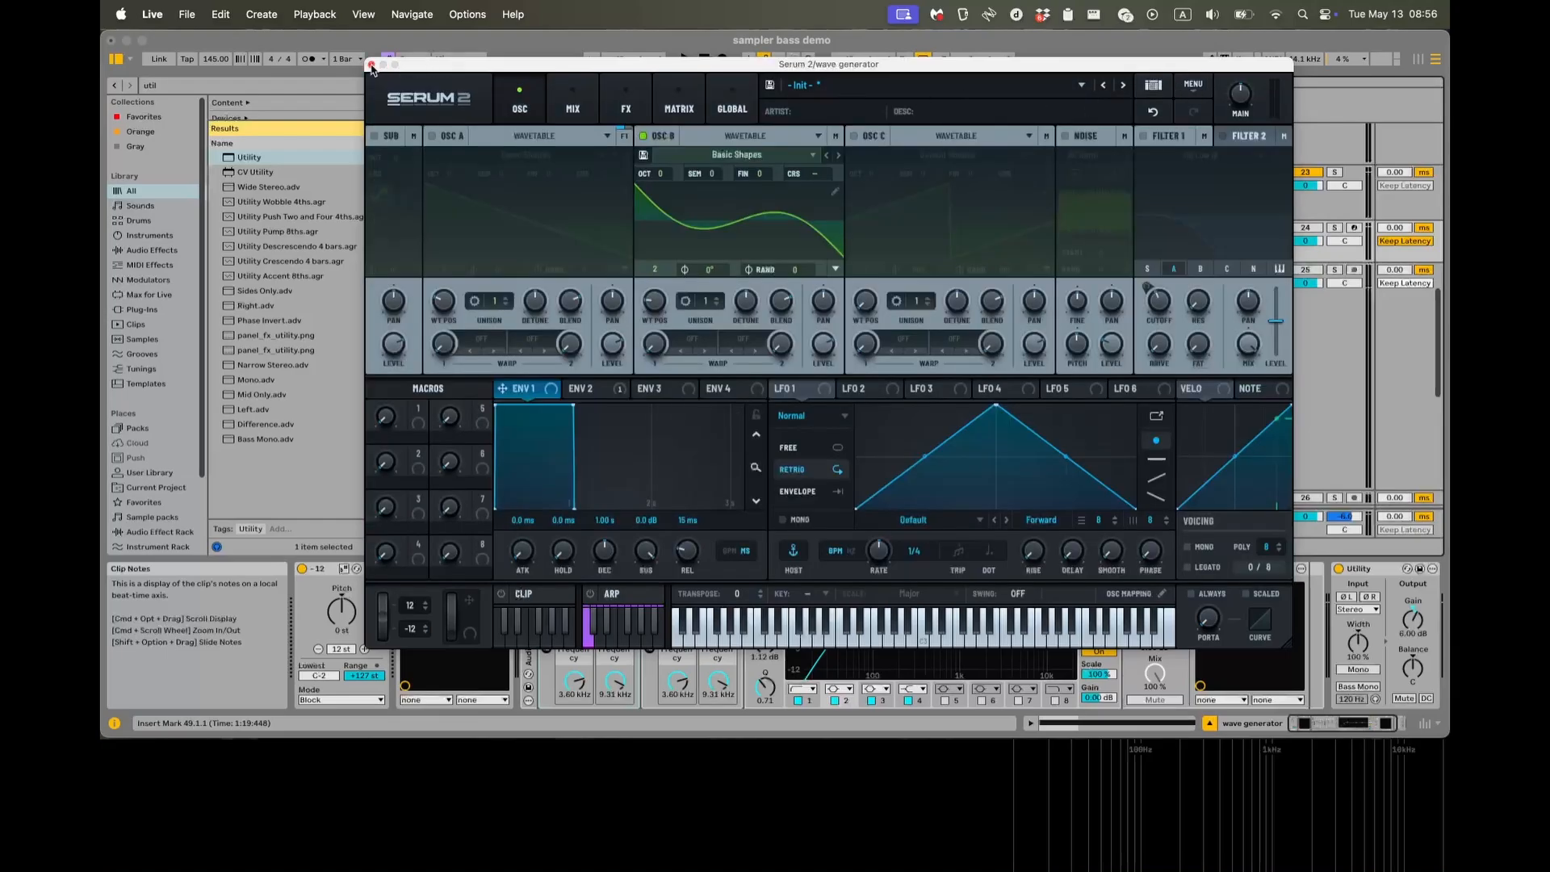
{"action": "key", "text": "s"}
{"action": "key", "text": "space"}
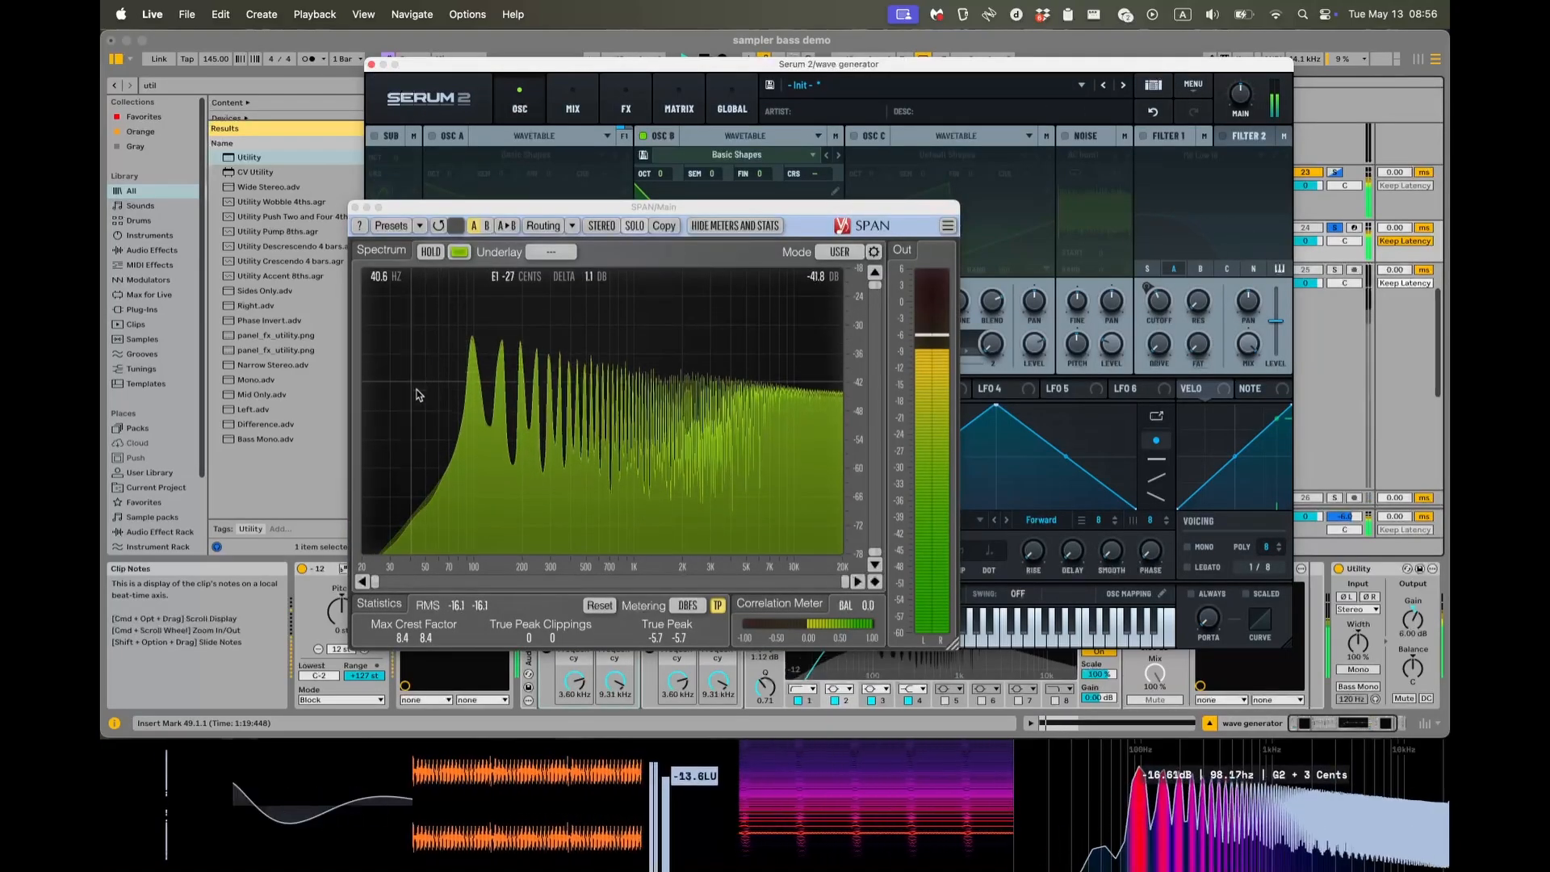
{"action": "left_click", "coordinate": [366, 207]}
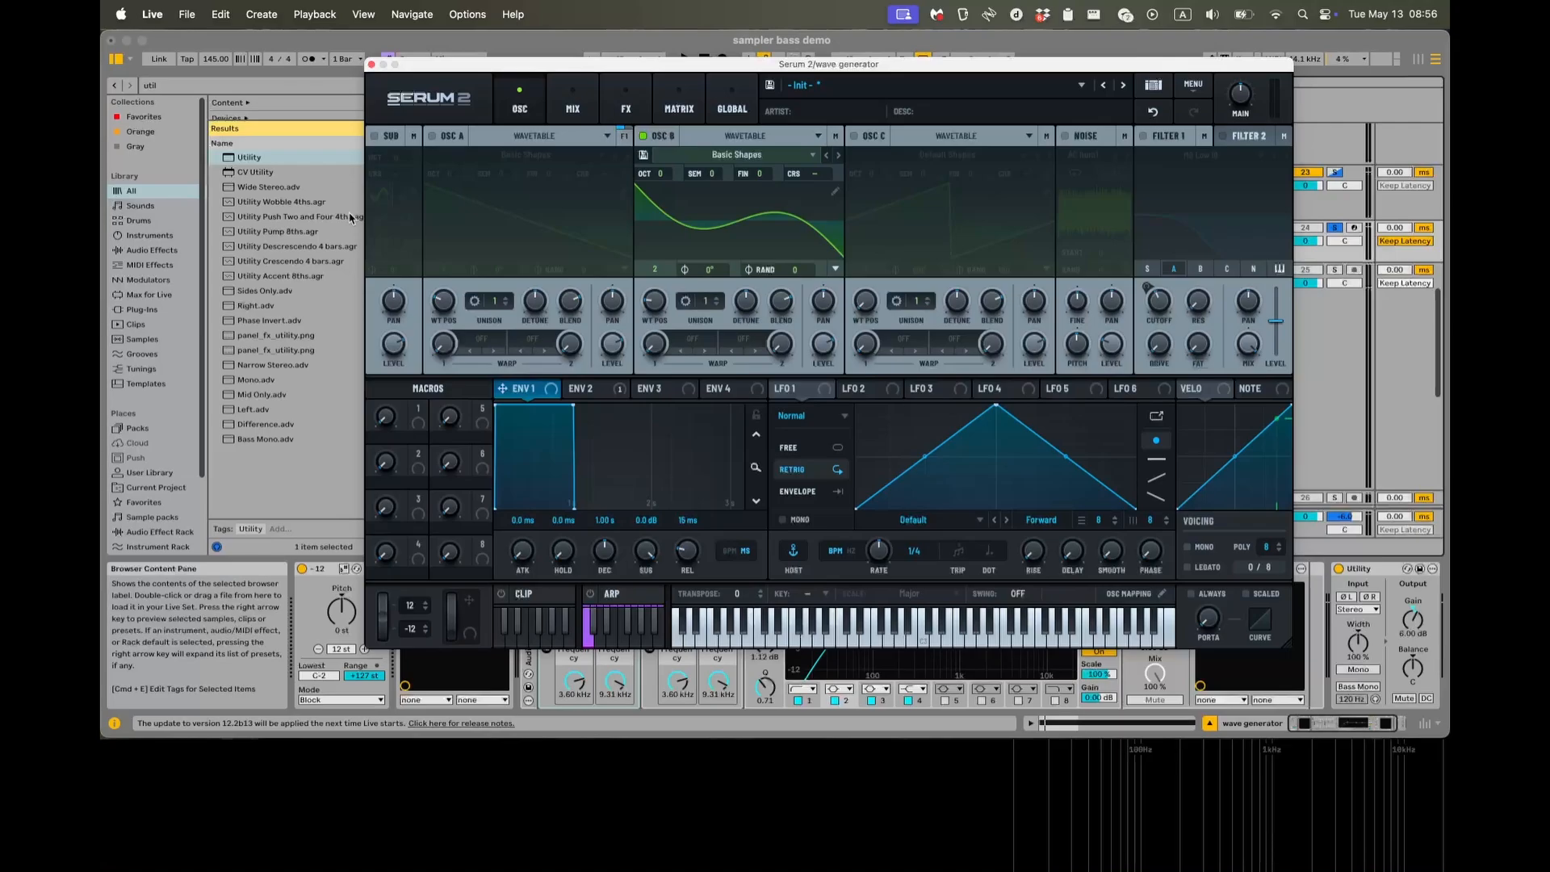
{"action": "left_click", "coordinate": [371, 65]}
Examine the zone editor of the recreation track's G mid-heavy Sampler, then close it.
{"action": "scroll", "coordinate": [616, 269], "scroll_direction": "down", "scroll_amount": 5}
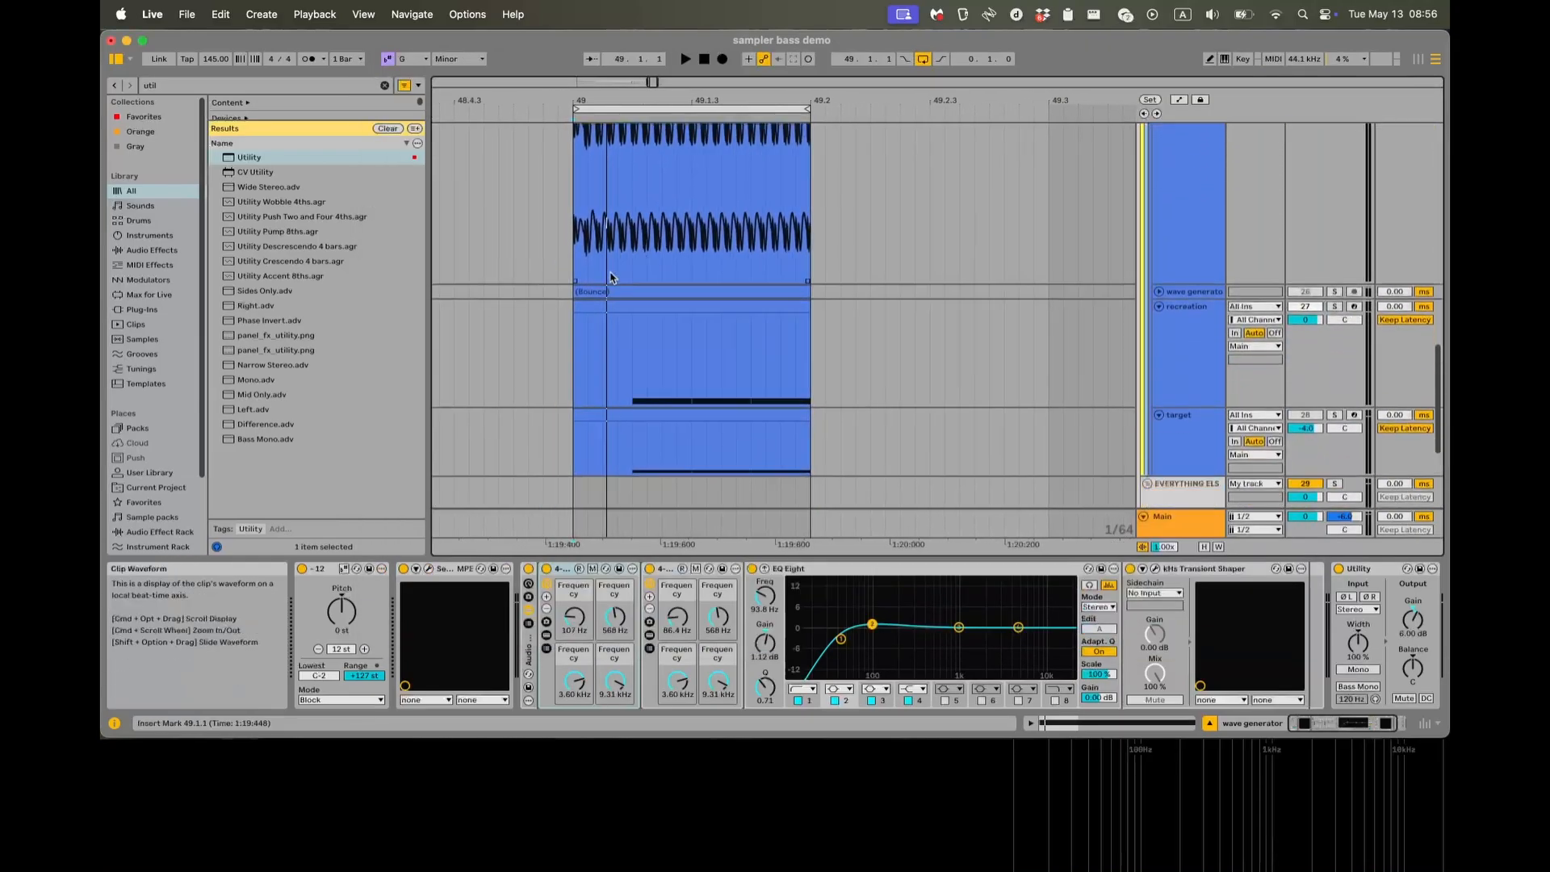
{"action": "left_click", "coordinate": [1165, 333]}
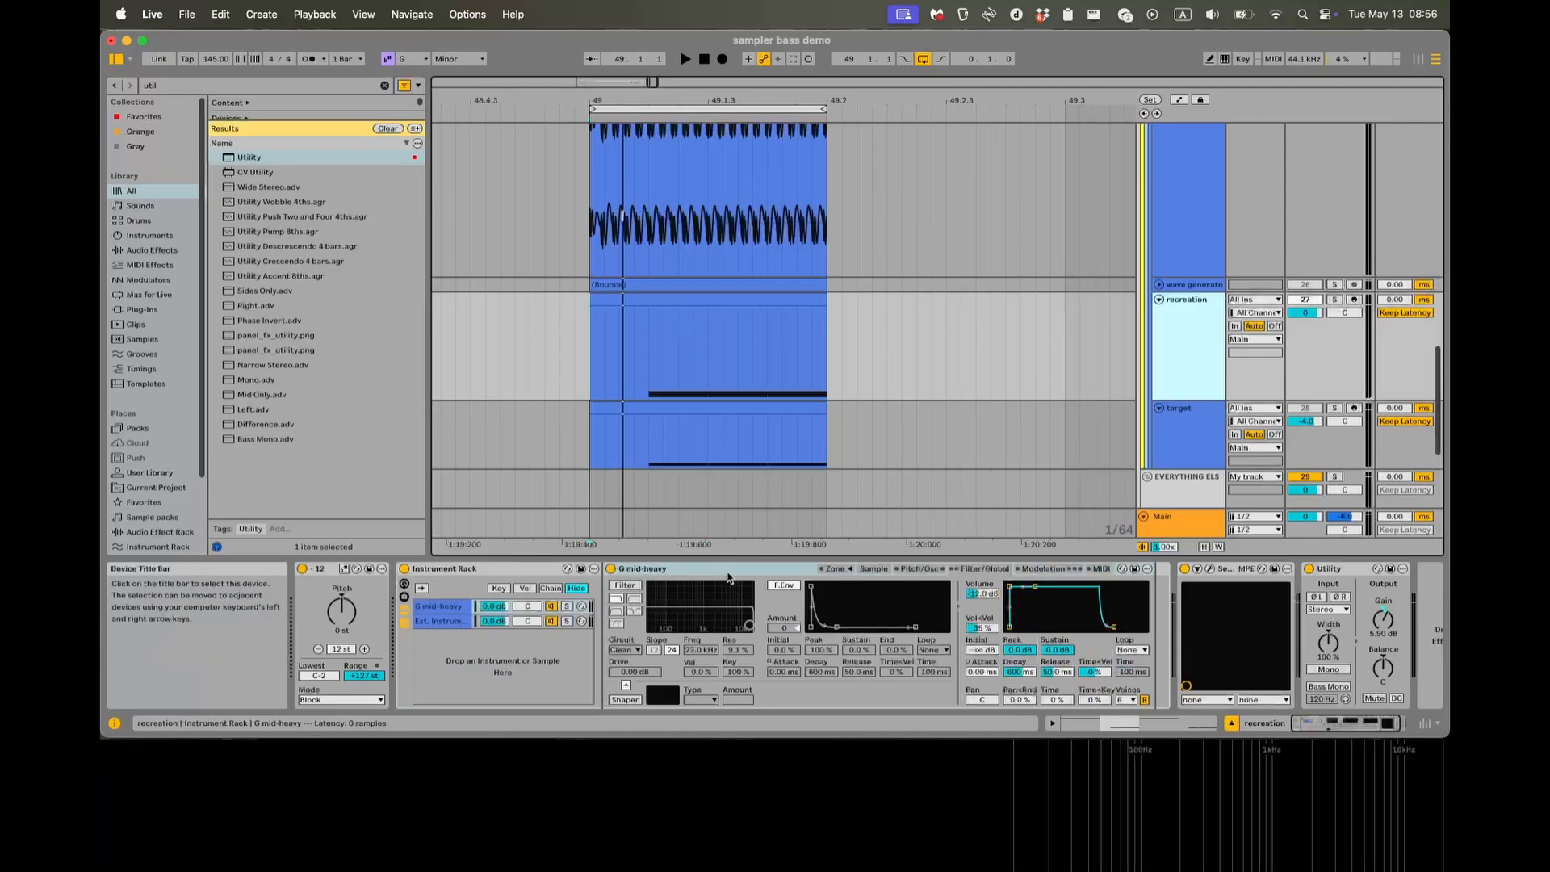
{"action": "left_click", "coordinate": [853, 572]}
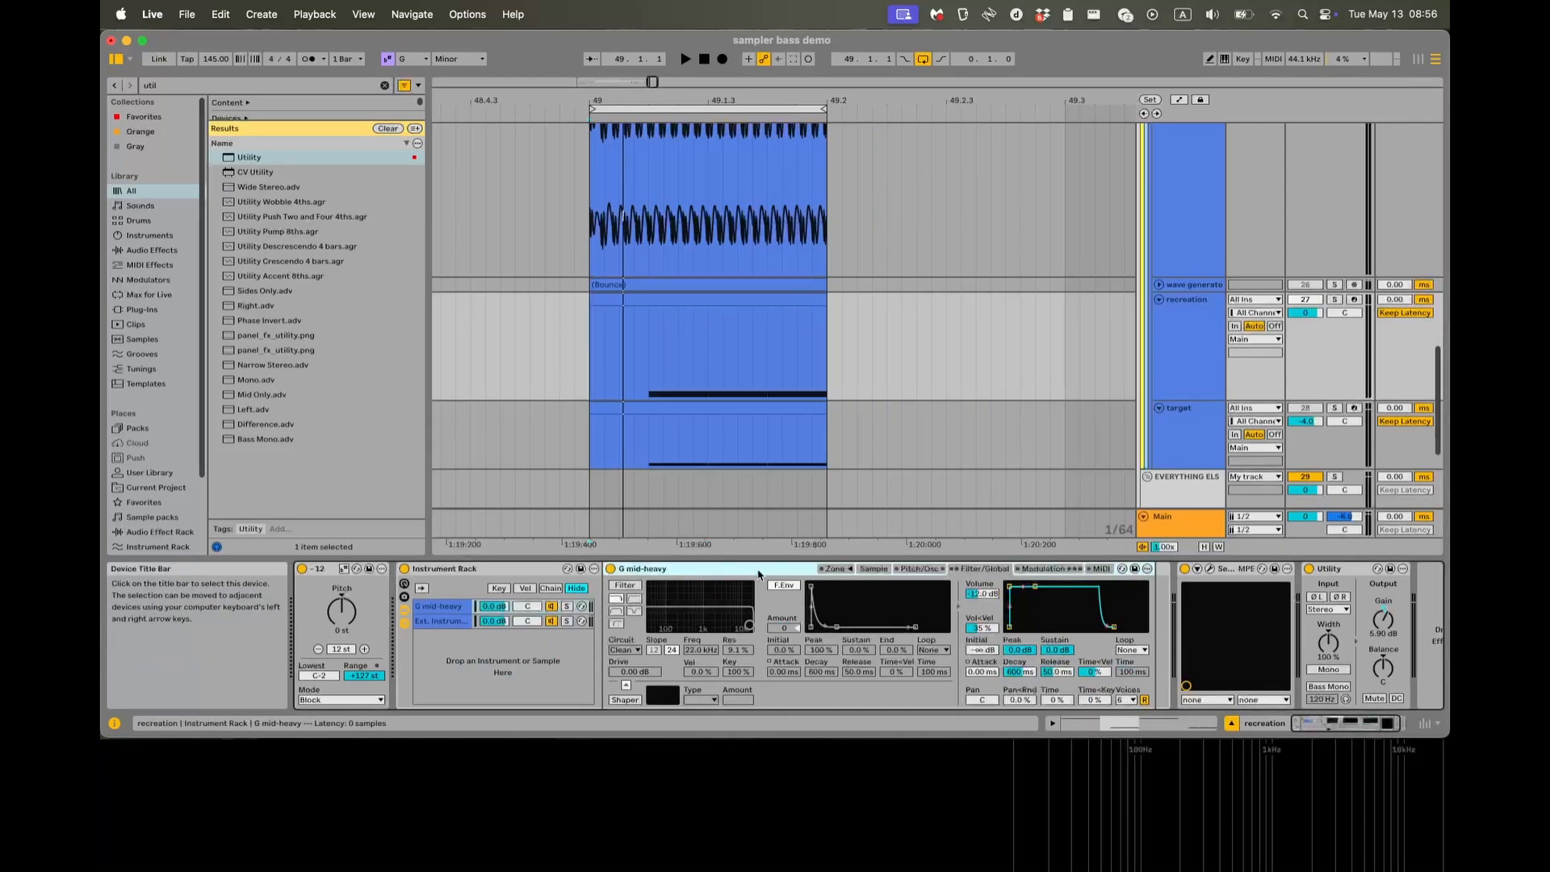
{"action": "left_click", "coordinate": [839, 571]}
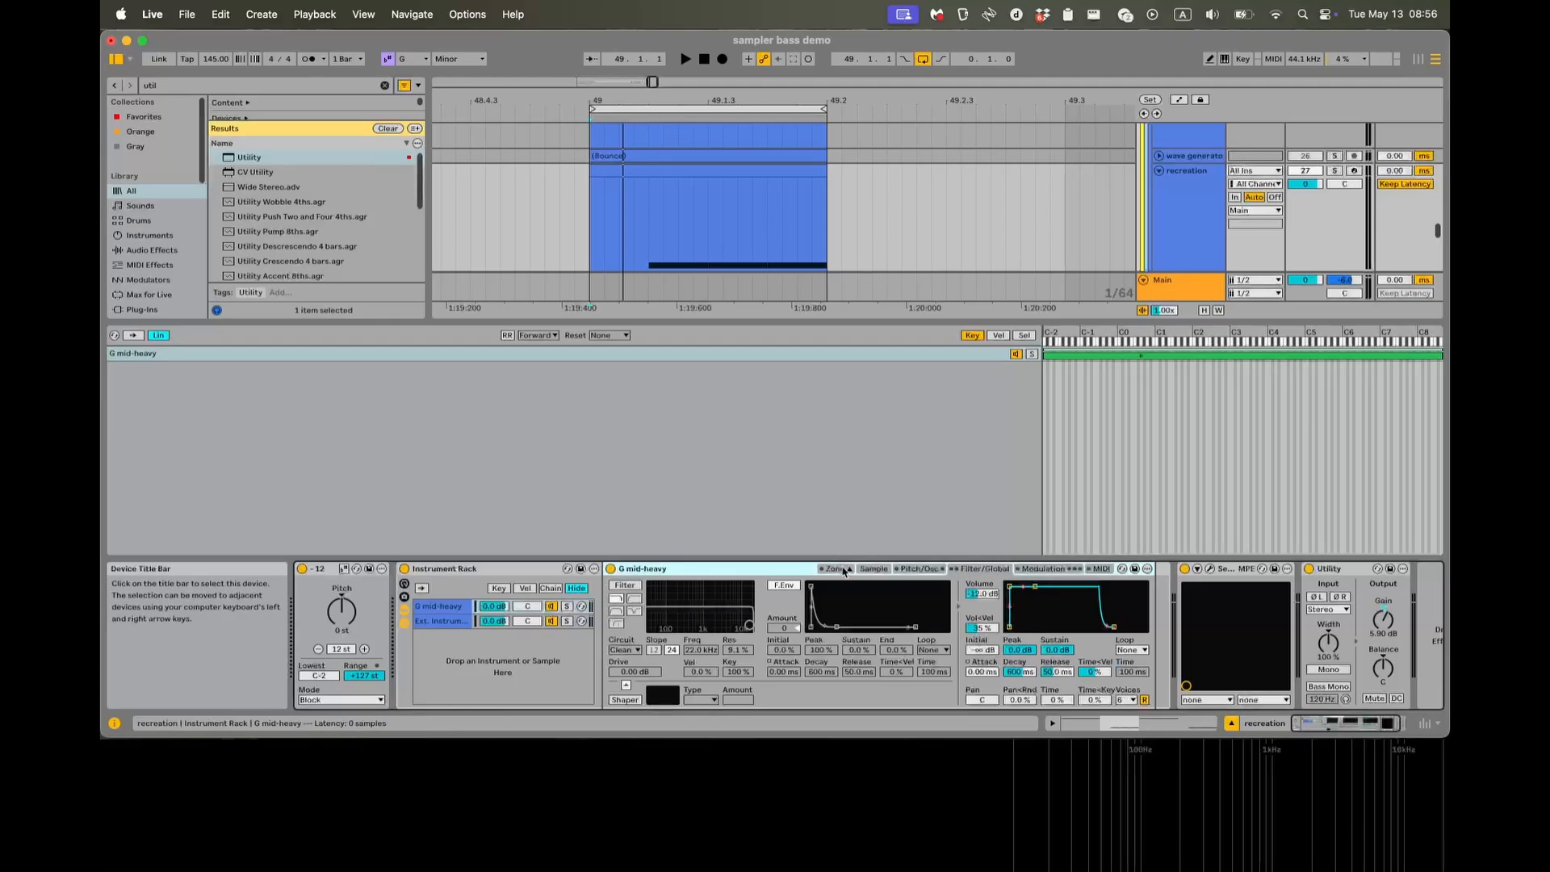
{"action": "left_click", "coordinate": [844, 572]}
{"action": "left_click", "coordinate": [844, 572]}
{"action": "scroll", "coordinate": [869, 215], "scroll_direction": "down", "scroll_amount": 3}
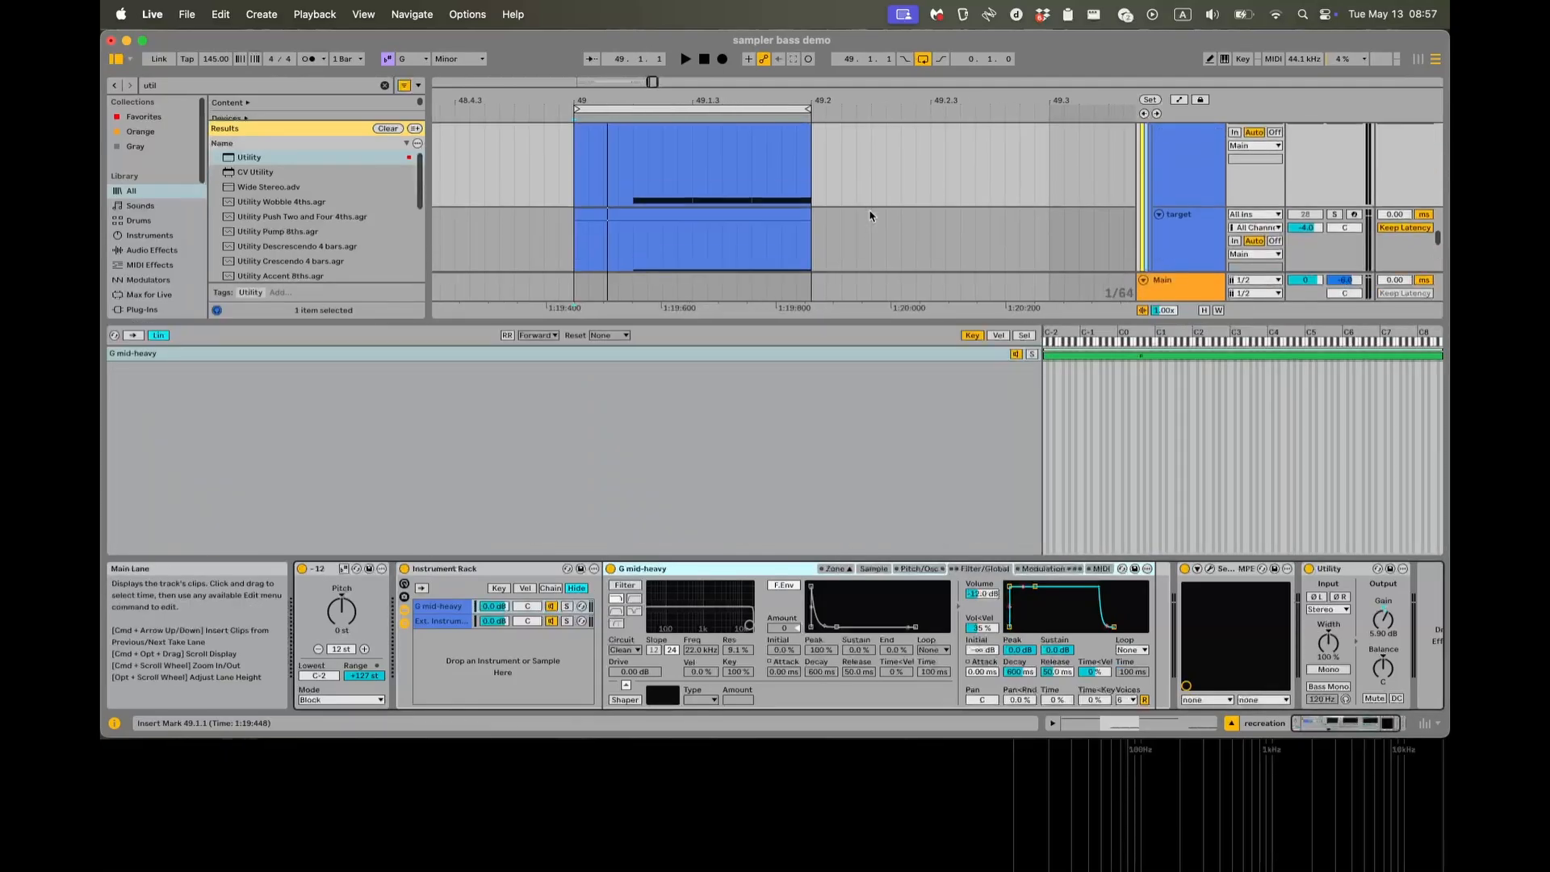
{"action": "scroll", "coordinate": [869, 216], "scroll_direction": "down", "scroll_amount": 2}
{"action": "scroll", "coordinate": [840, 228], "scroll_direction": "up", "scroll_amount": 5}
{"action": "scroll", "coordinate": [839, 229], "scroll_direction": "left", "scroll_amount": 2}
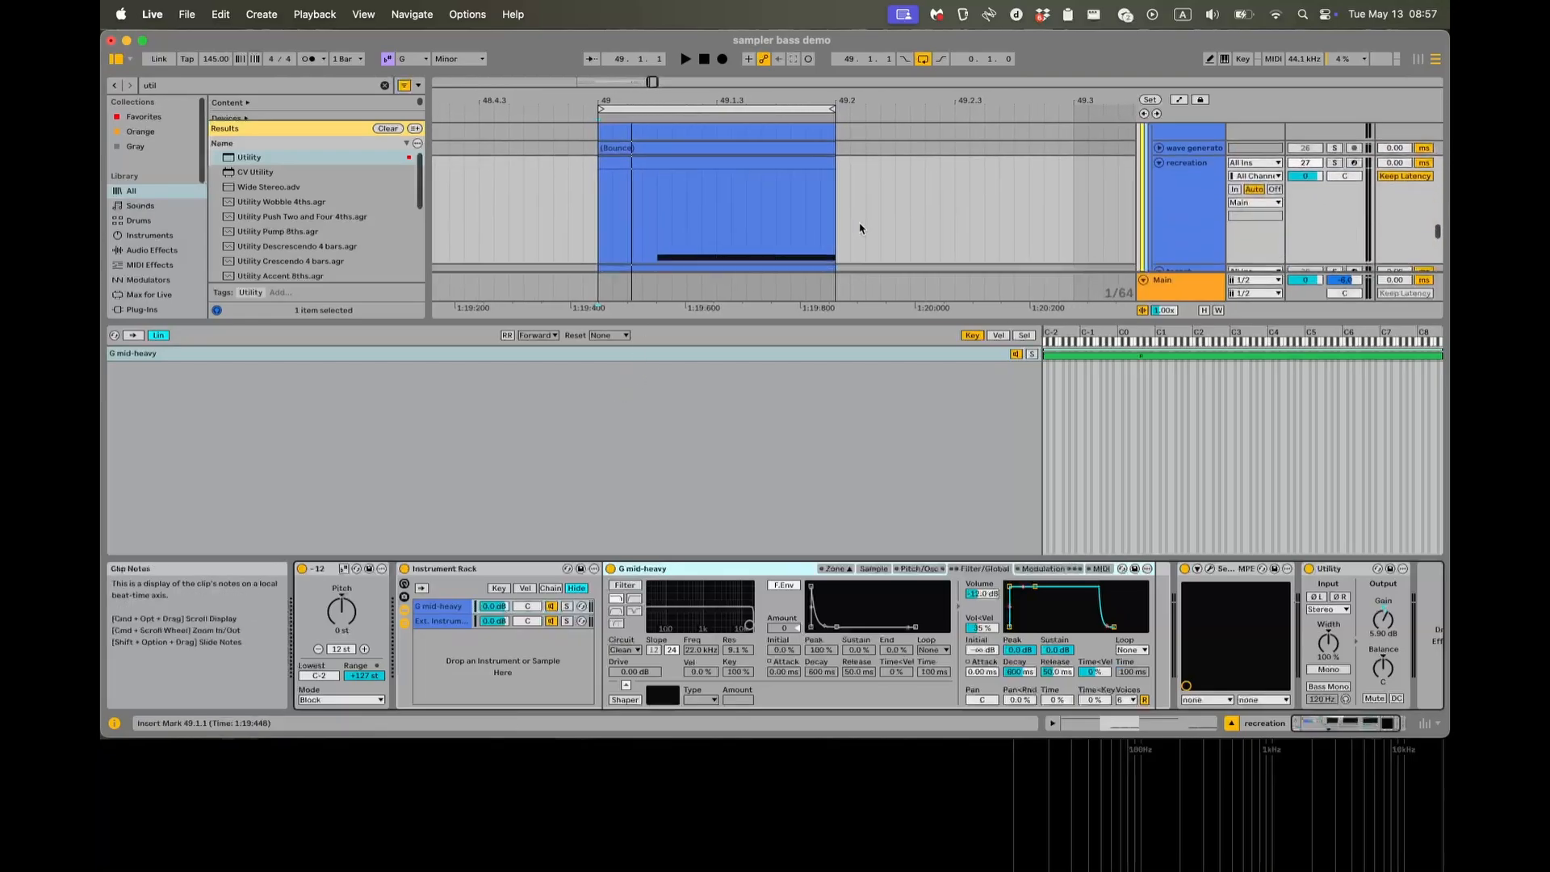
{"action": "scroll", "coordinate": [858, 232], "scroll_direction": "down", "scroll_amount": 3}
{"action": "scroll", "coordinate": [858, 232], "scroll_direction": "right", "scroll_amount": 2}
{"action": "left_click", "coordinate": [837, 568]}
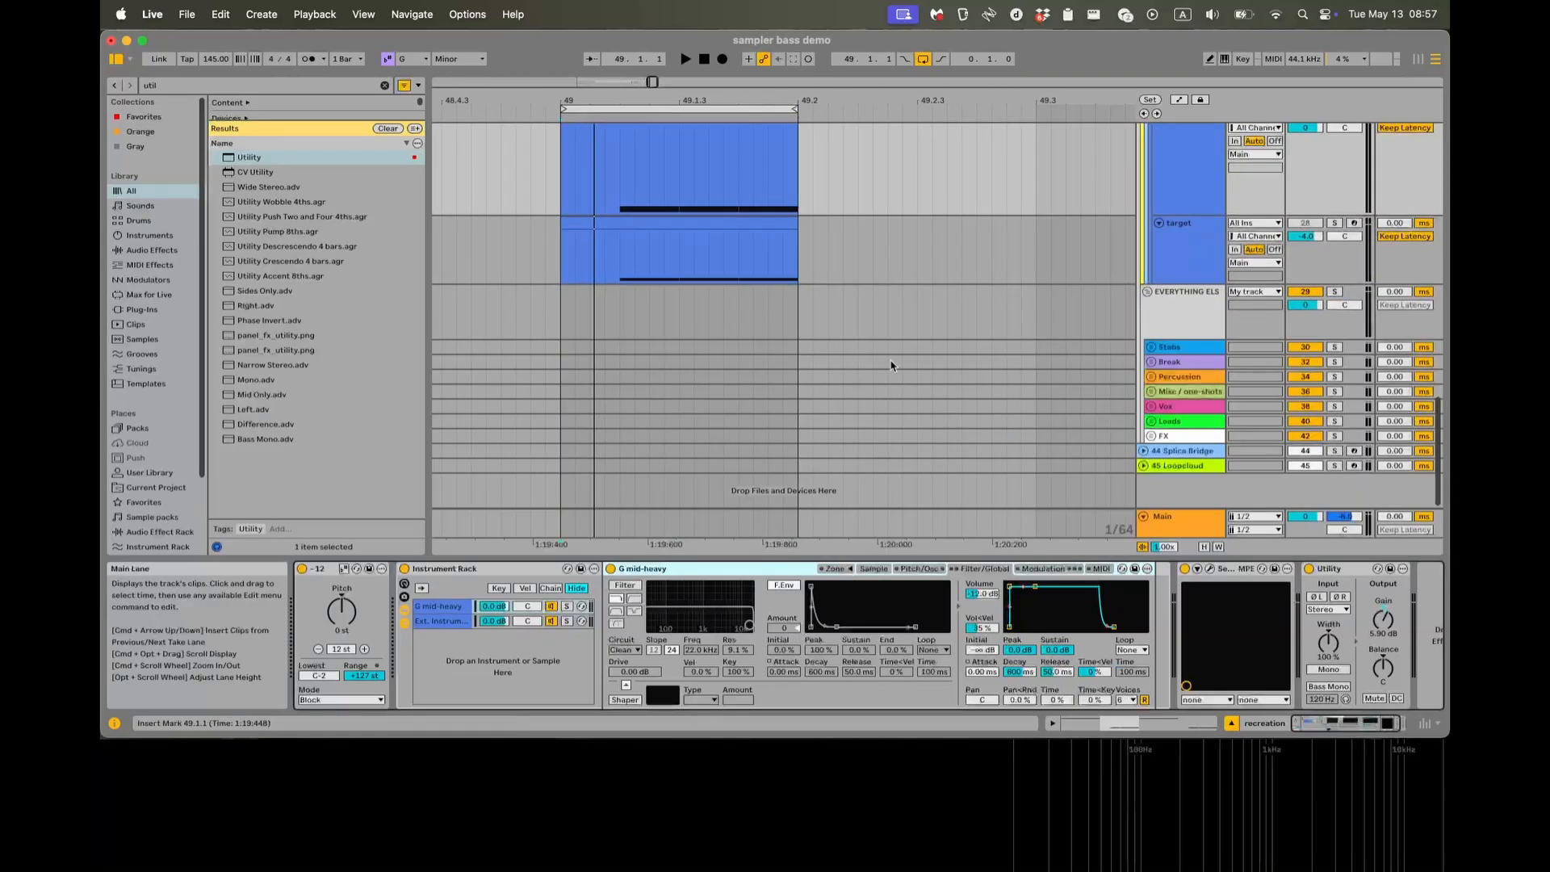
Examine the velocity zones of the target Sampler's G mid-heavy no sub and G mid-heavy layers, then close the zone editor.
{"action": "scroll", "coordinate": [892, 363], "scroll_direction": "up", "scroll_amount": 2}
{"action": "left_click", "coordinate": [1195, 286]}
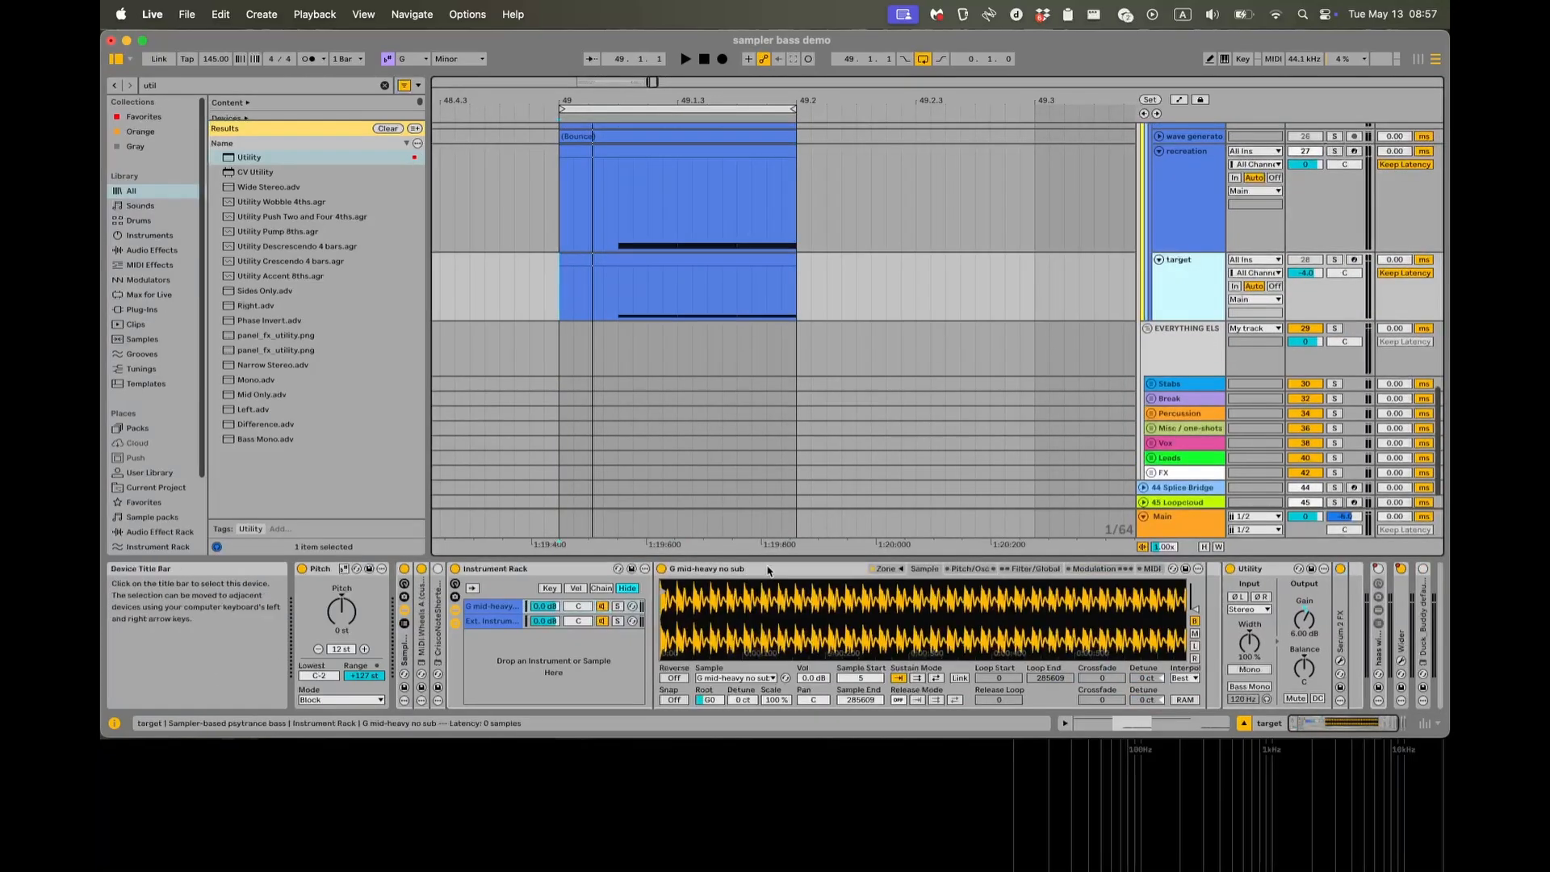
{"action": "left_click", "coordinate": [883, 569]}
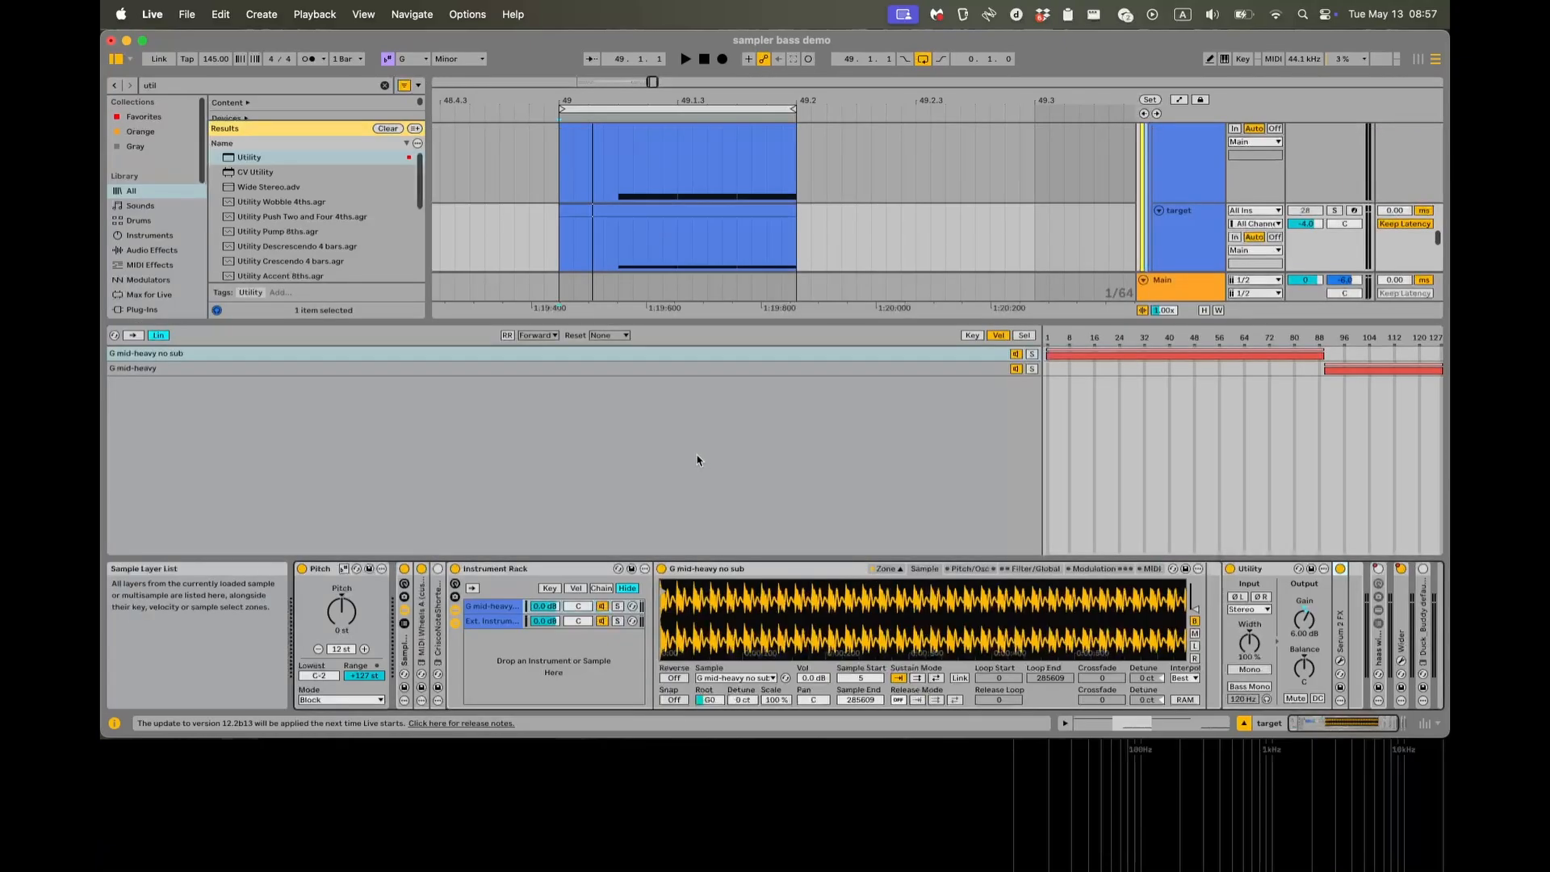
{"action": "left_click", "coordinate": [373, 370]}
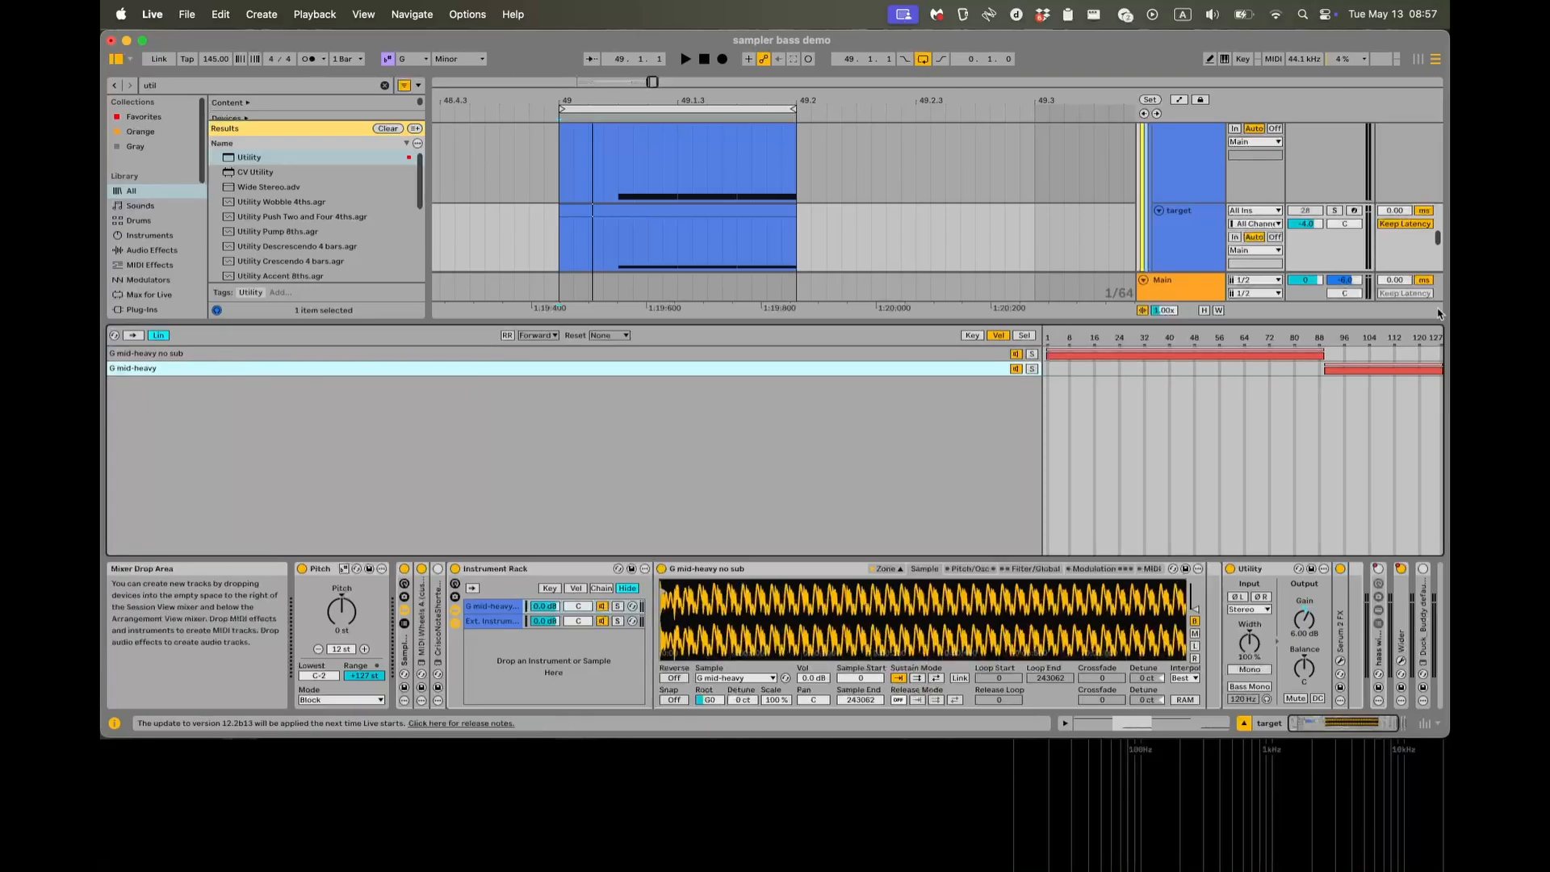
{"action": "left_click", "coordinate": [996, 353]}
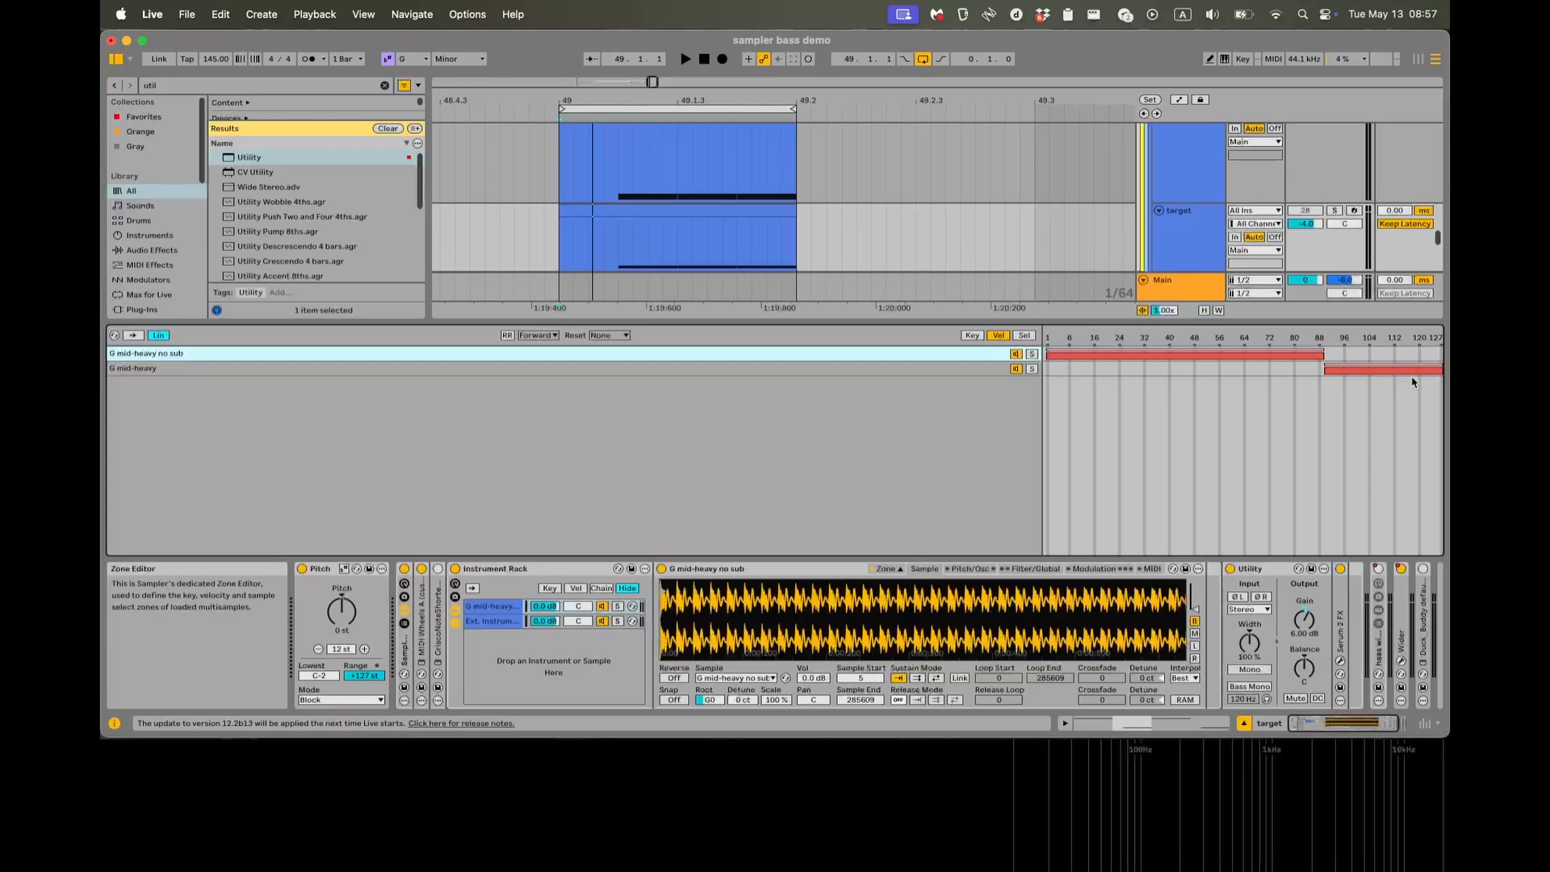
{"action": "left_click", "coordinate": [924, 570]}
{"action": "left_click", "coordinate": [891, 570]}
Solo the target track and play it from 49.1.1 to examine its waveform in the oscilloscope, then stop and close the scope.
{"action": "scroll", "coordinate": [605, 270], "scroll_direction": "up", "scroll_amount": 1}
{"action": "left_click", "coordinate": [559, 272]}
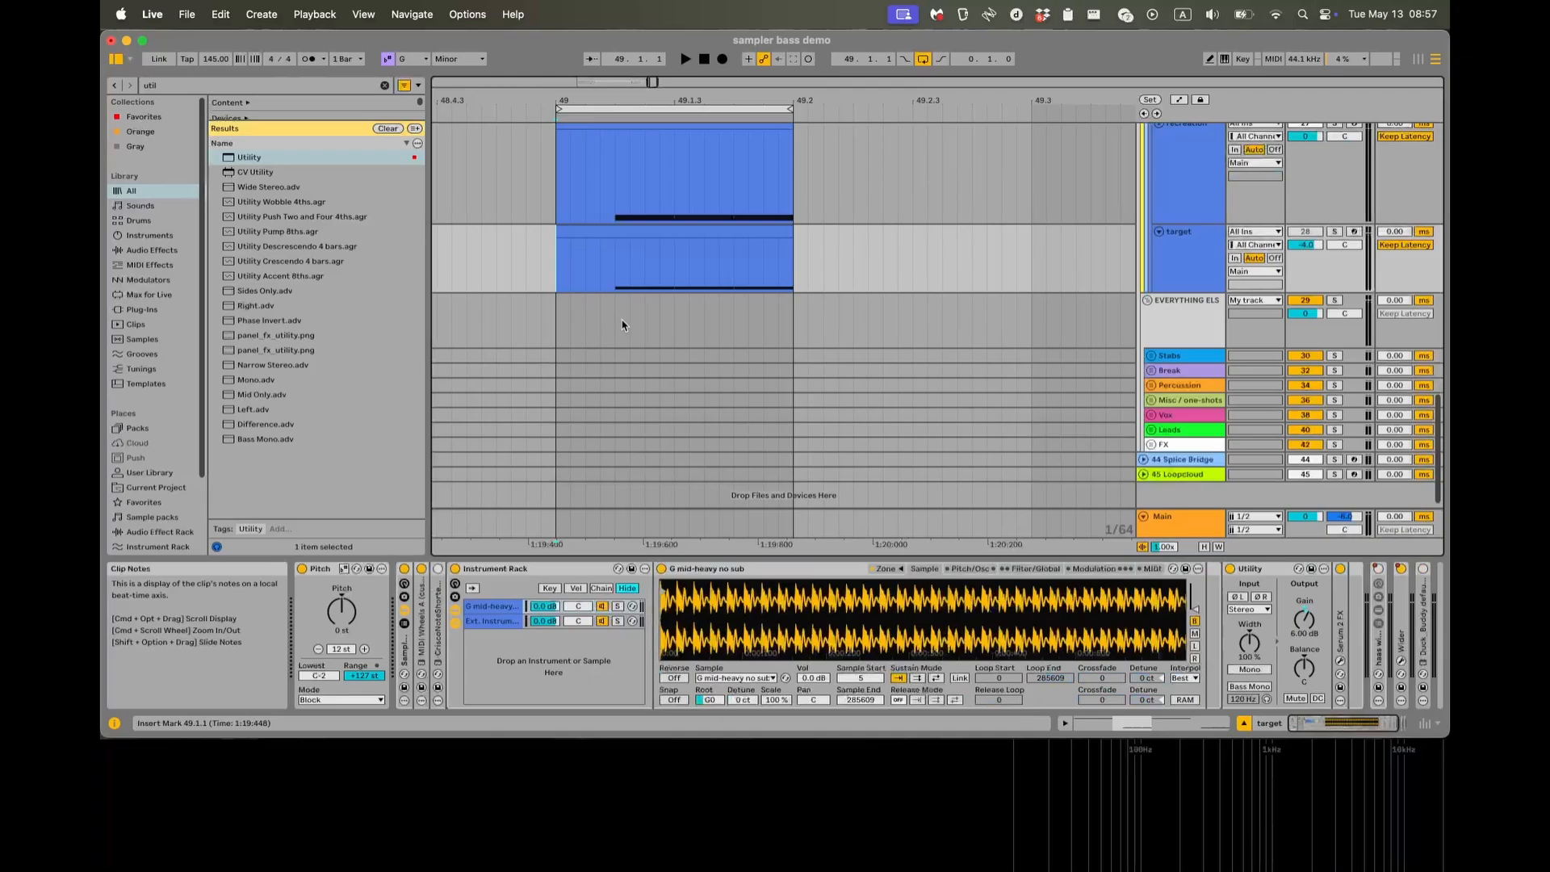
{"action": "key", "text": "s"}
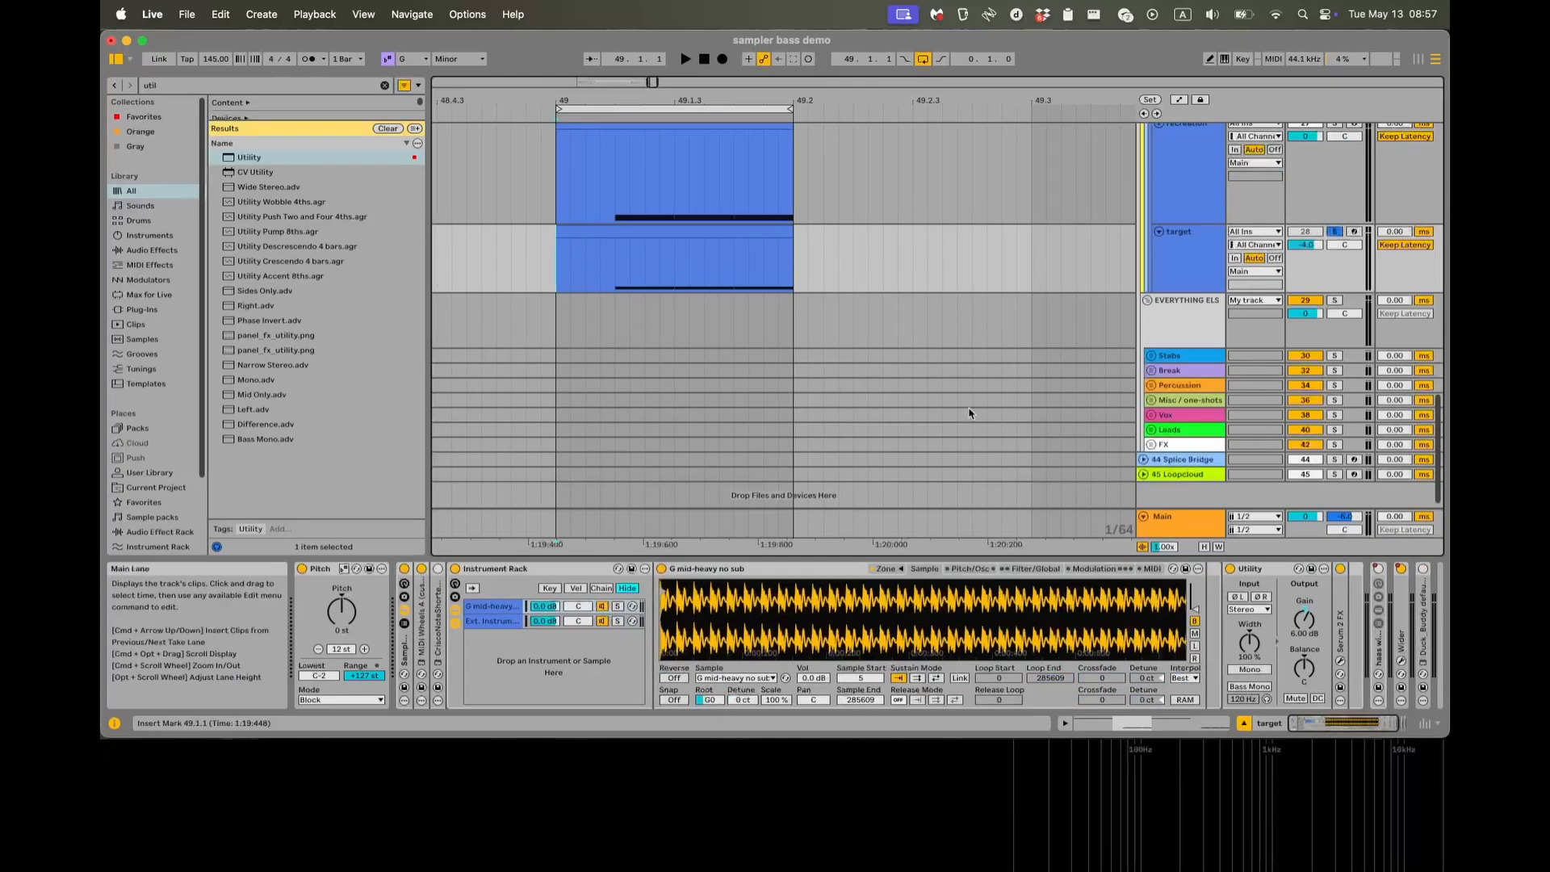
{"action": "key", "text": "super+alt+p"}
{"action": "key", "text": "space"}
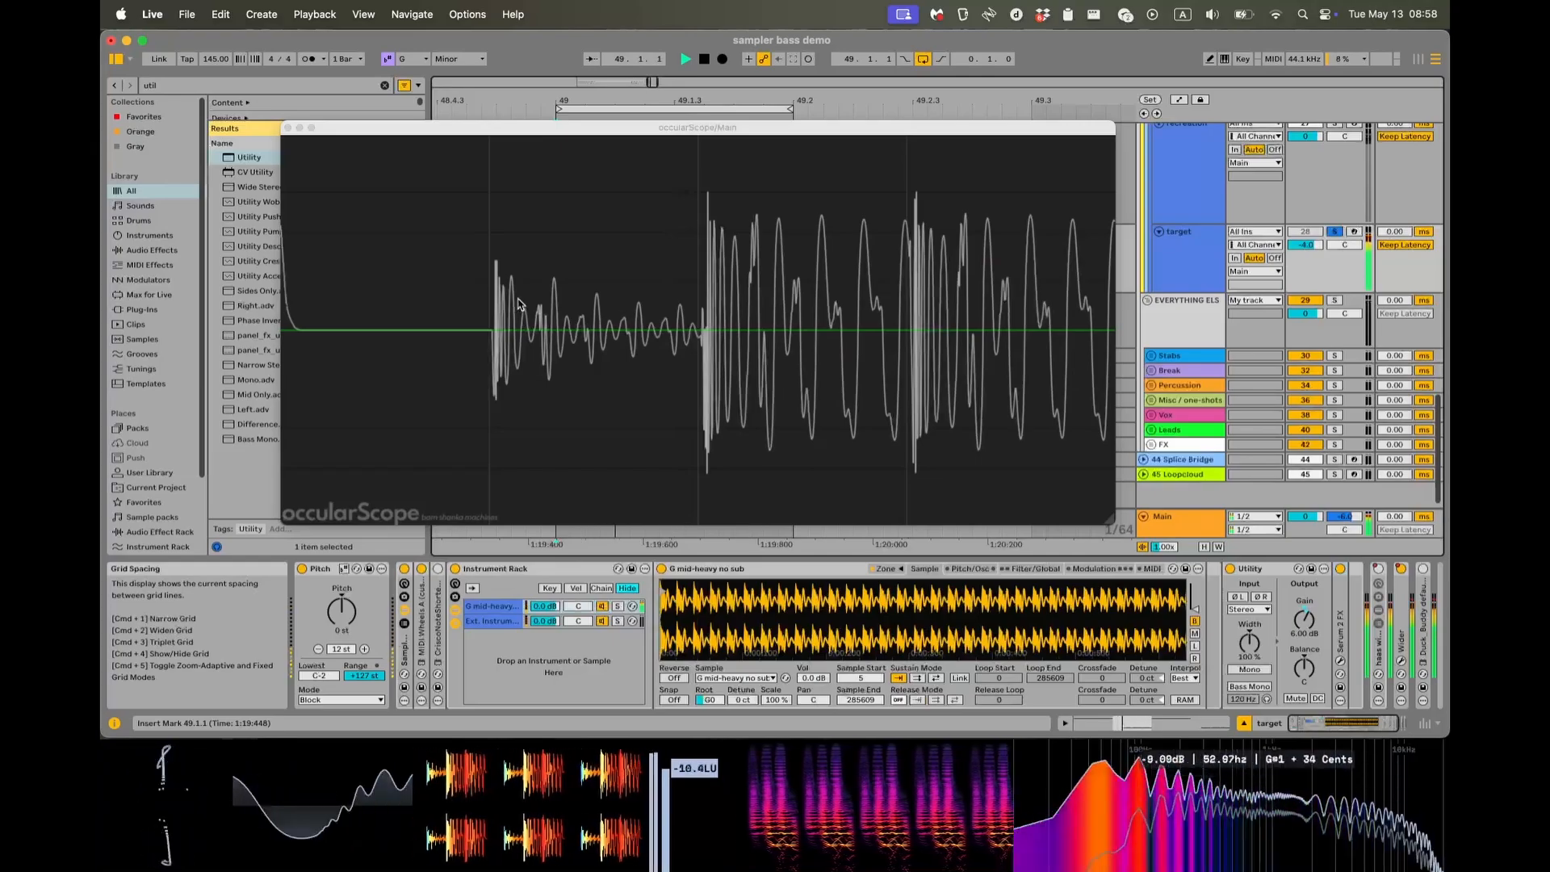
{"action": "key", "text": "space"}
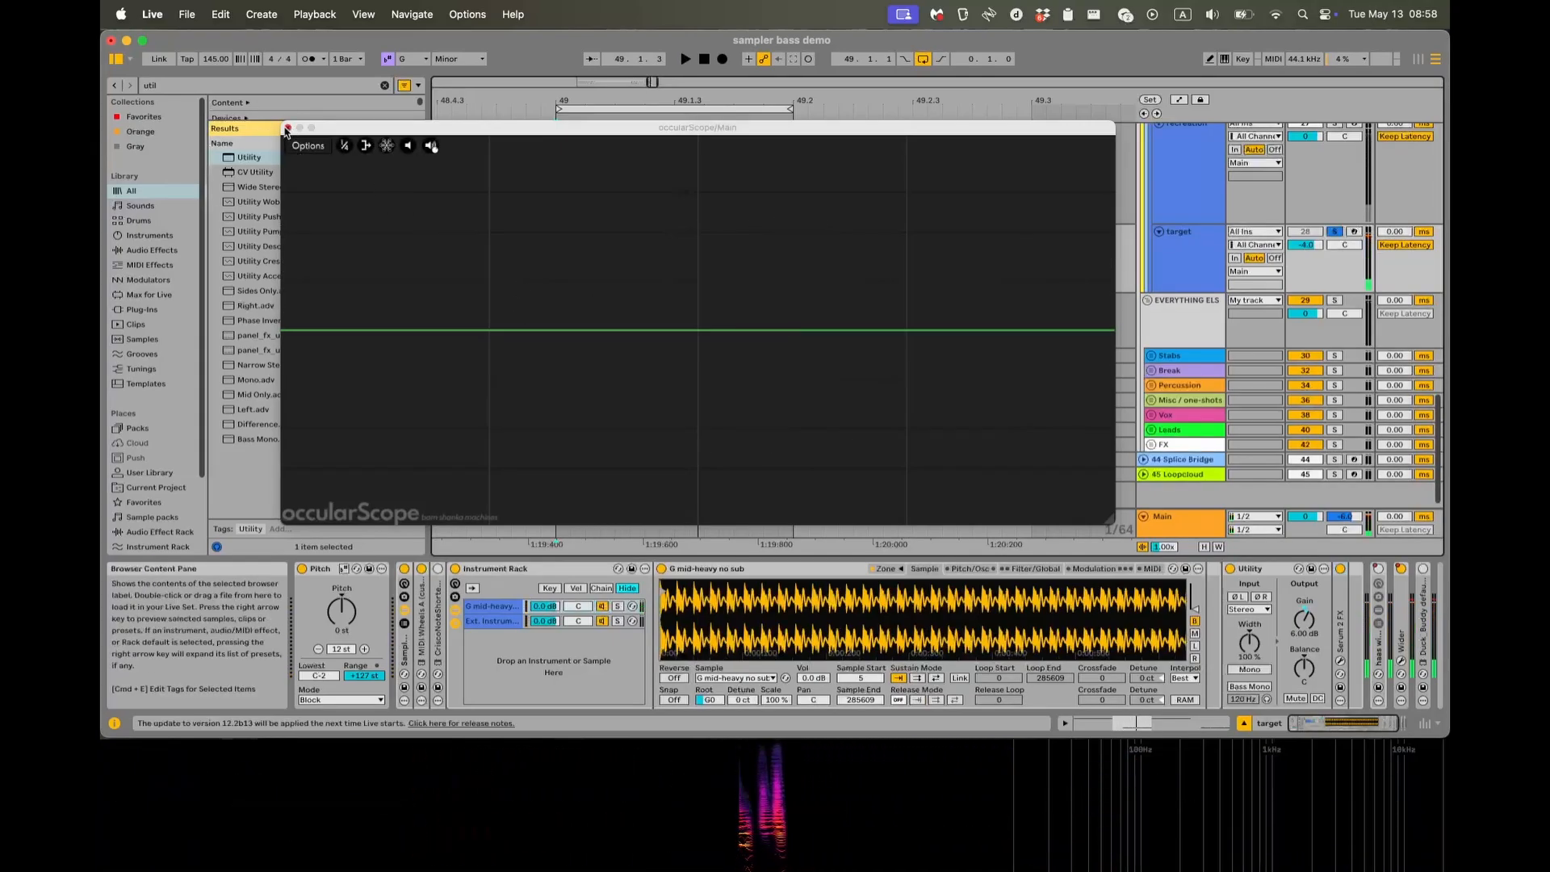
{"action": "left_click", "coordinate": [287, 129]}
Stop the trial playback, activate the target track and deactivate the recreation track.
{"action": "key", "text": "space"}
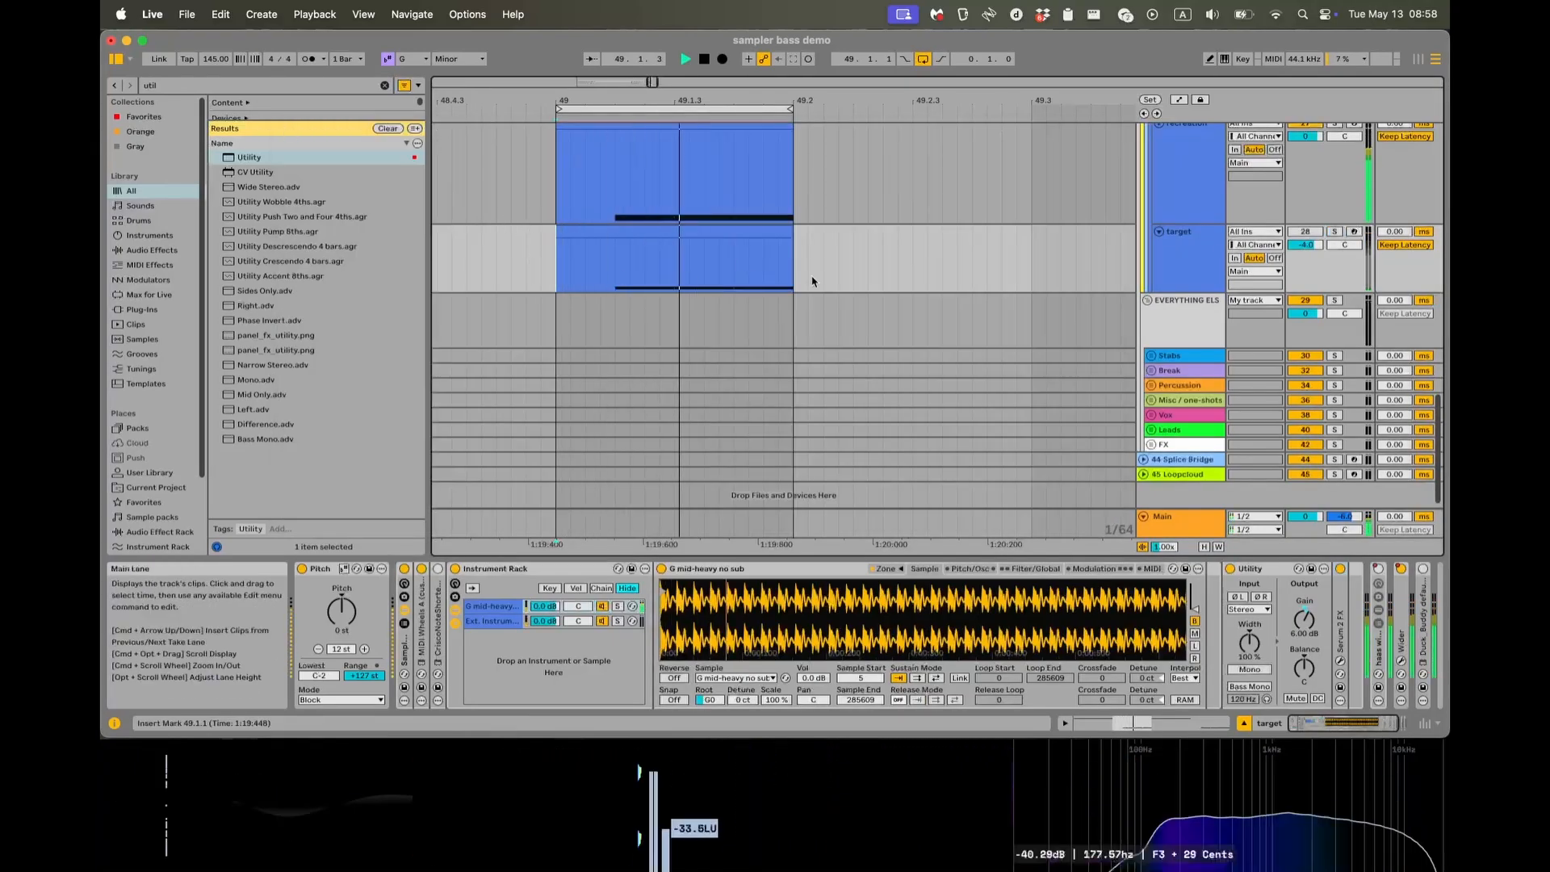
{"action": "scroll", "coordinate": [1189, 292], "scroll_direction": "up", "scroll_amount": 2}
{"action": "scroll", "coordinate": [1189, 292], "scroll_direction": "up", "scroll_amount": 3}
{"action": "key", "text": "space"}
{"action": "left_click", "coordinate": [1305, 378]}
{"action": "left_click", "coordinate": [1305, 269]}
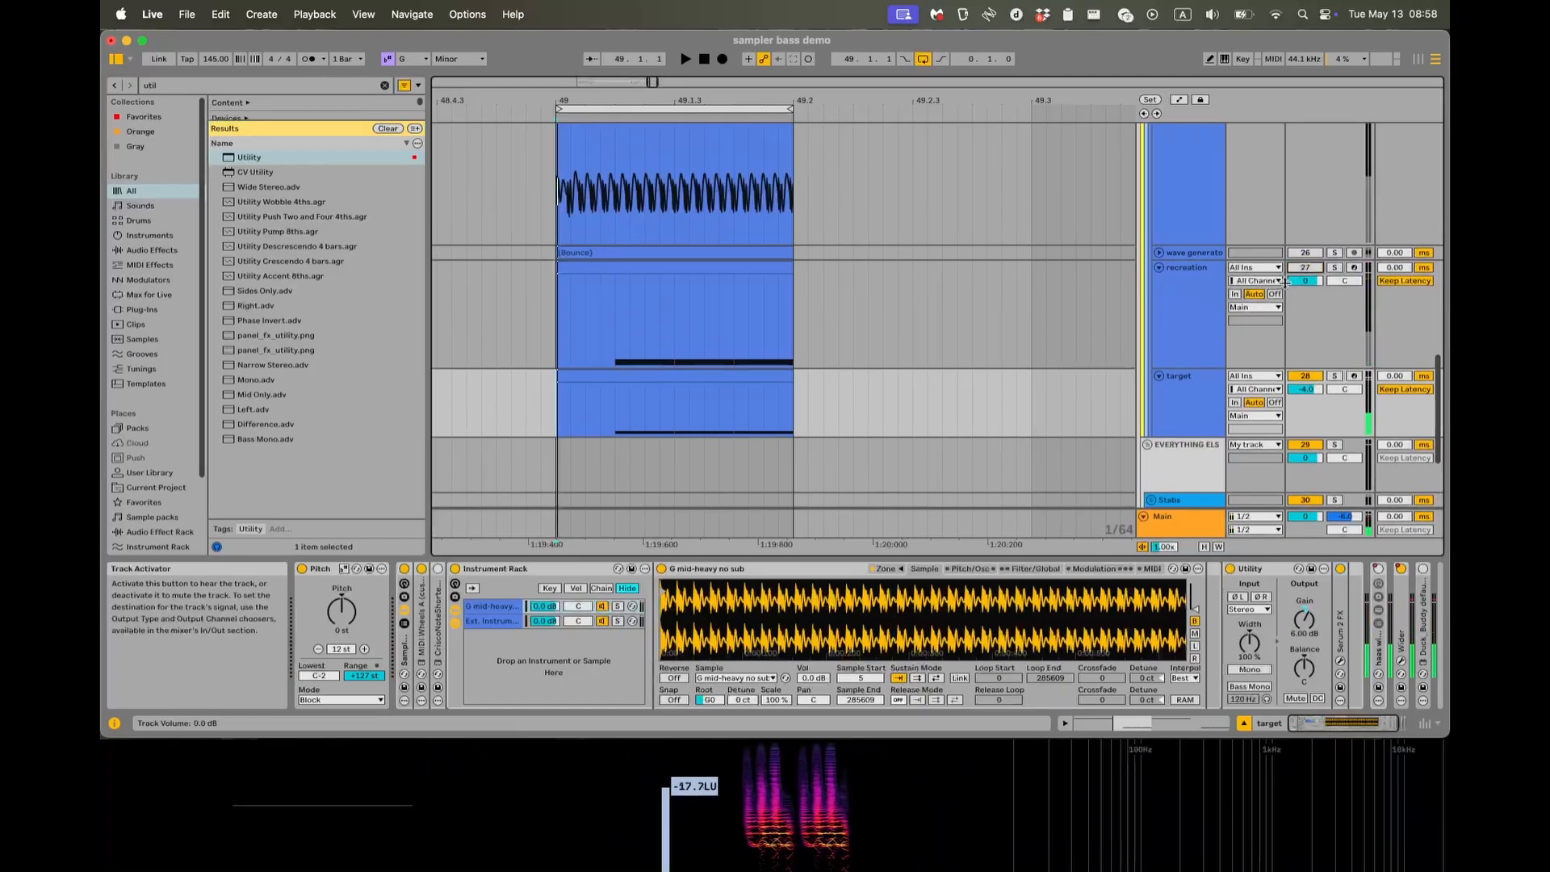
Play the full mix with the target bass active and examine the waveform in the oscilloscope, then stop and close the scope.
{"action": "scroll", "coordinate": [1186, 293], "scroll_direction": "down", "scroll_amount": 2}
{"action": "scroll", "coordinate": [1187, 292], "scroll_direction": "down", "scroll_amount": 1}
{"action": "key", "text": "space"}
{"action": "key", "text": "alt+super+p"}
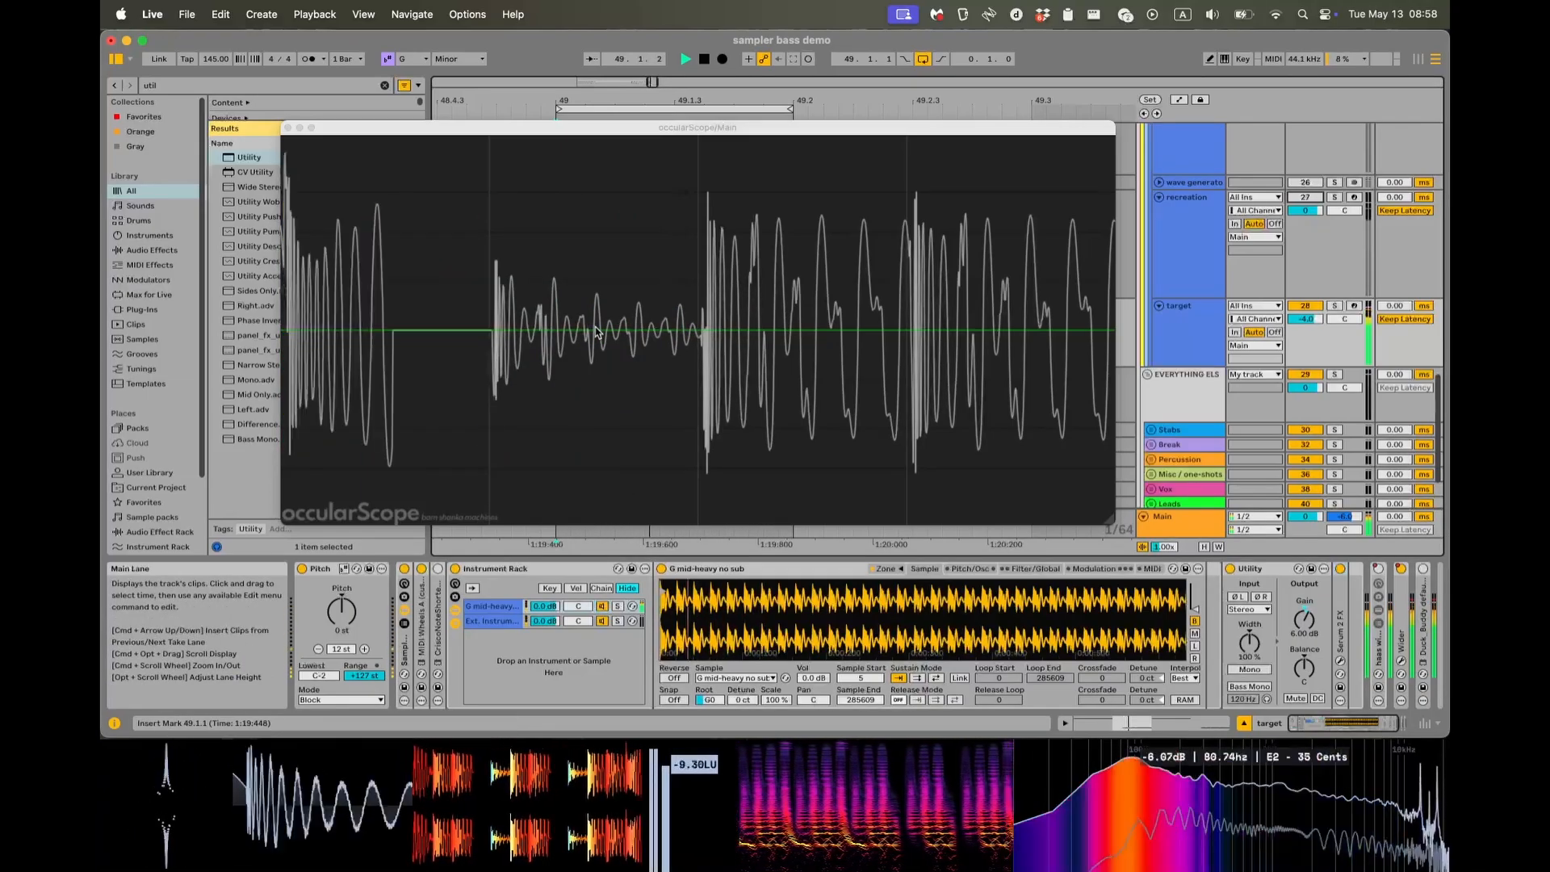
{"action": "key", "text": "space"}
{"action": "left_click", "coordinate": [287, 128]}
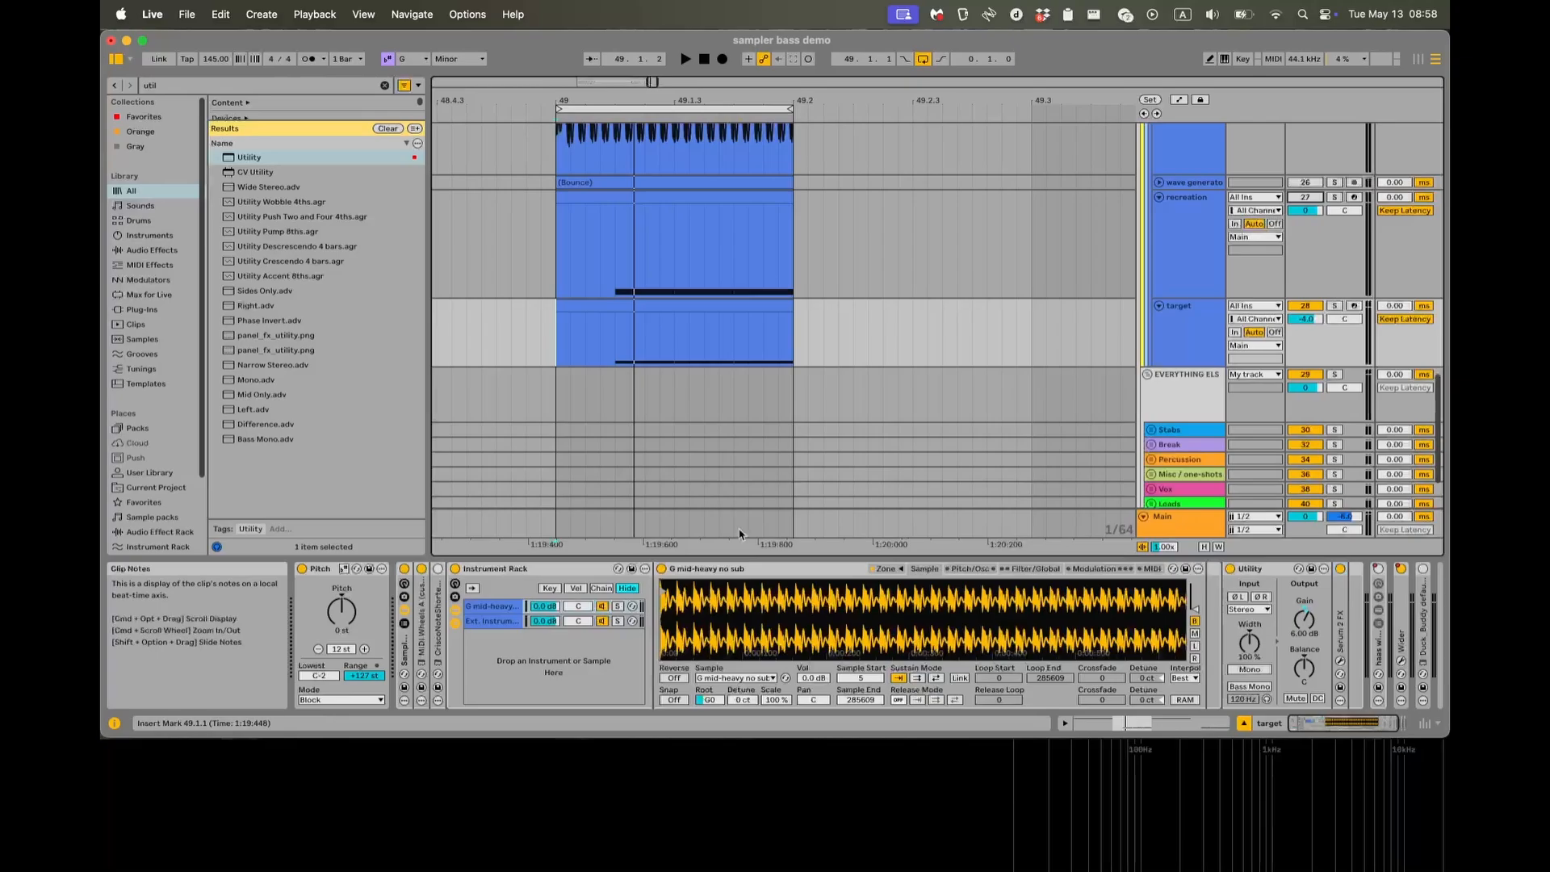
Select the target clip's range from 49.1.2 to 49.1.3 and expand the Duck_Buddy default fourth device at the chain's end.
{"action": "left_click_drag", "start_coordinate": [674, 347], "coordinate": [616, 347]}
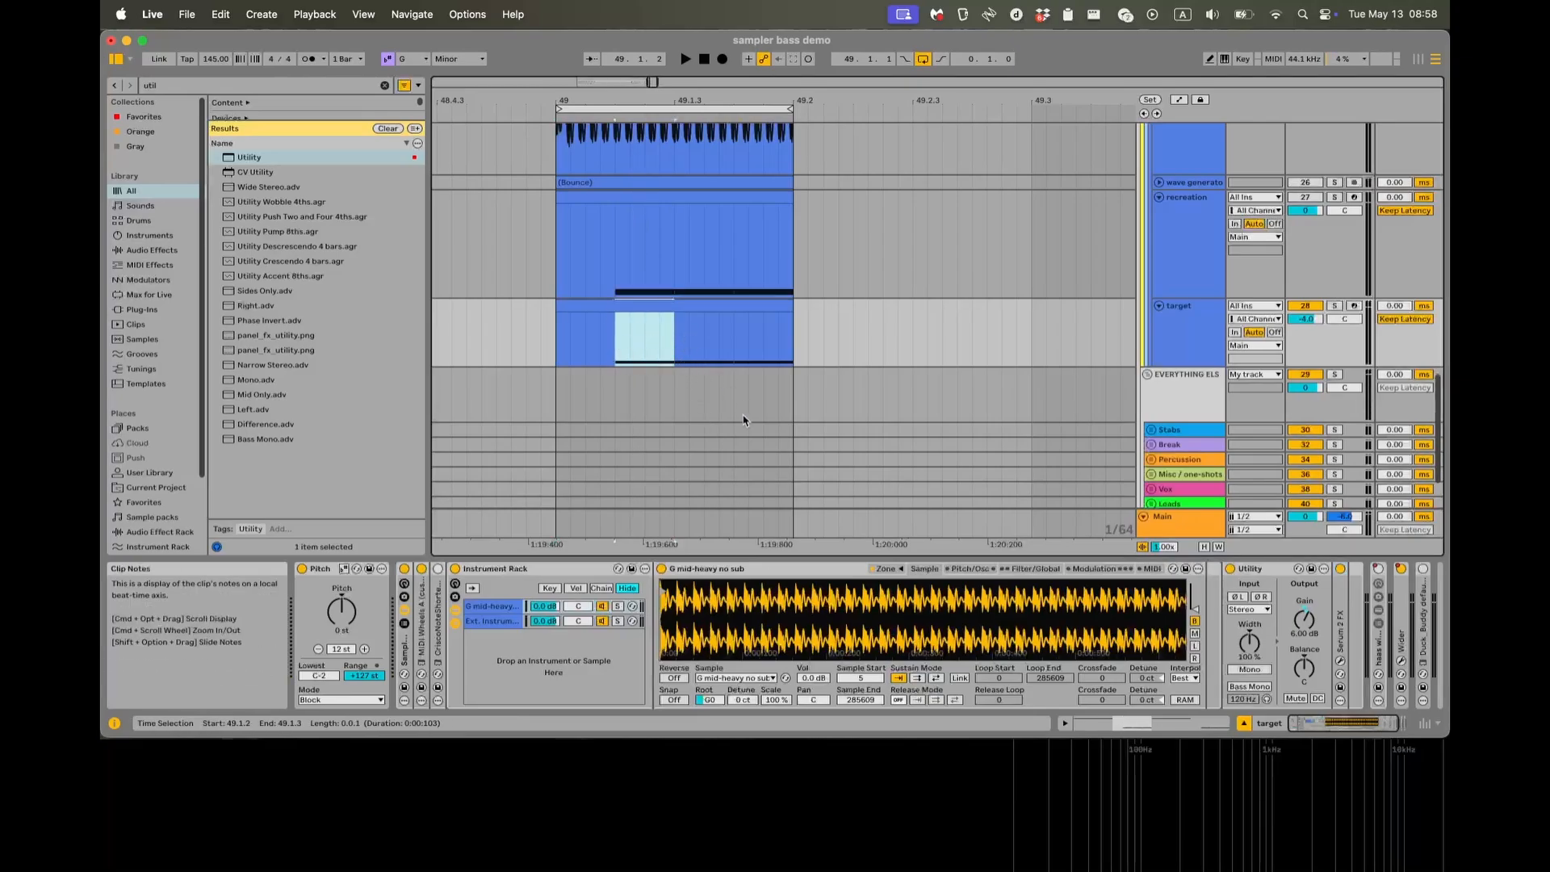
{"action": "left_click", "coordinate": [757, 573]}
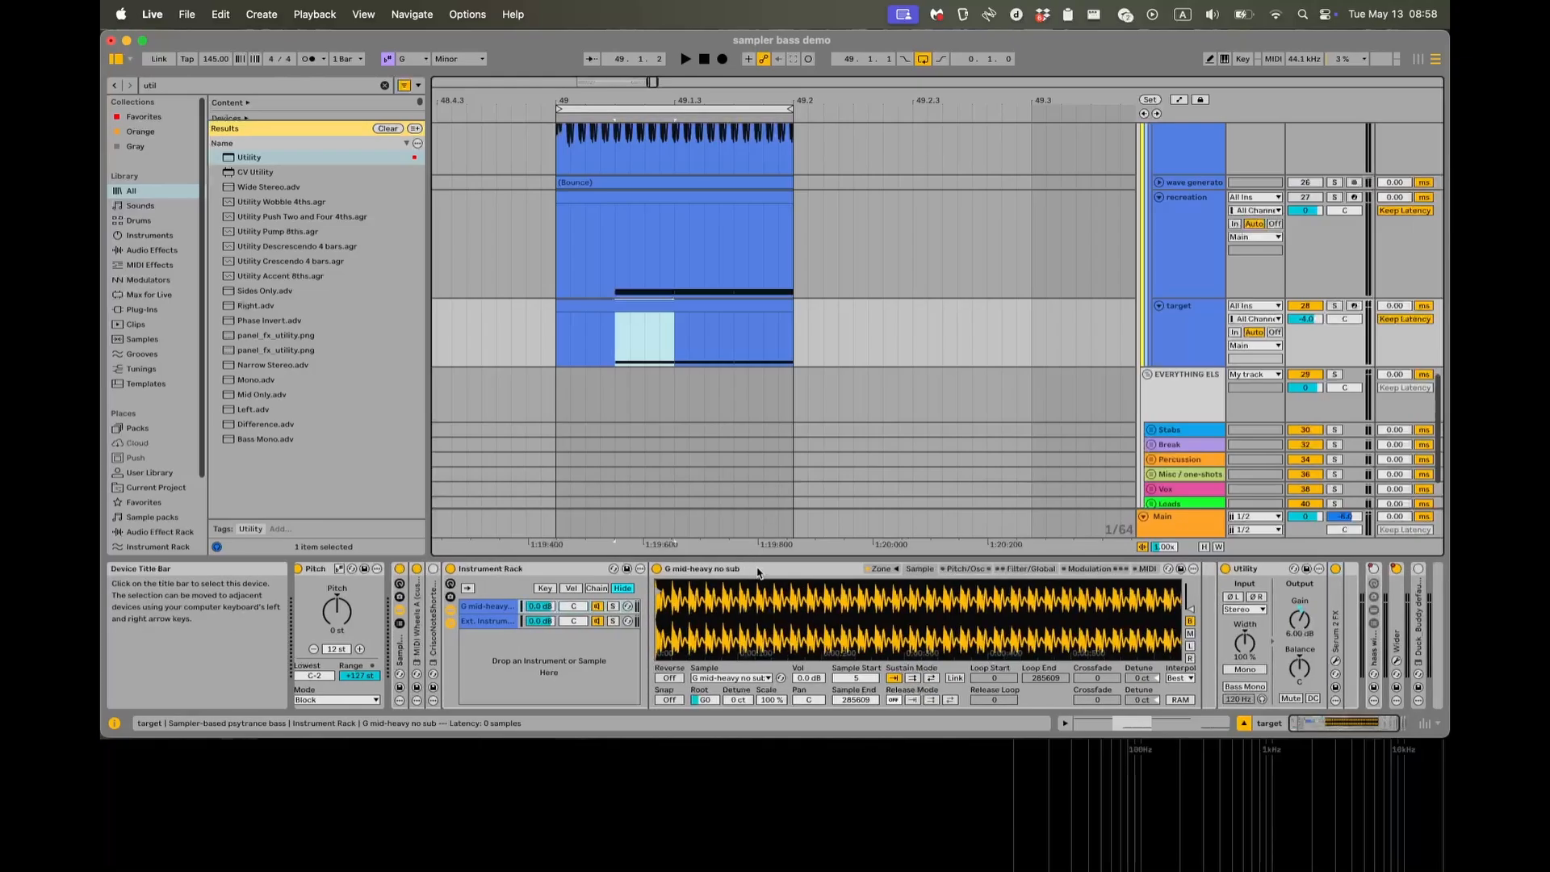
{"action": "scroll", "coordinate": [757, 573], "scroll_direction": "right", "scroll_amount": 2}
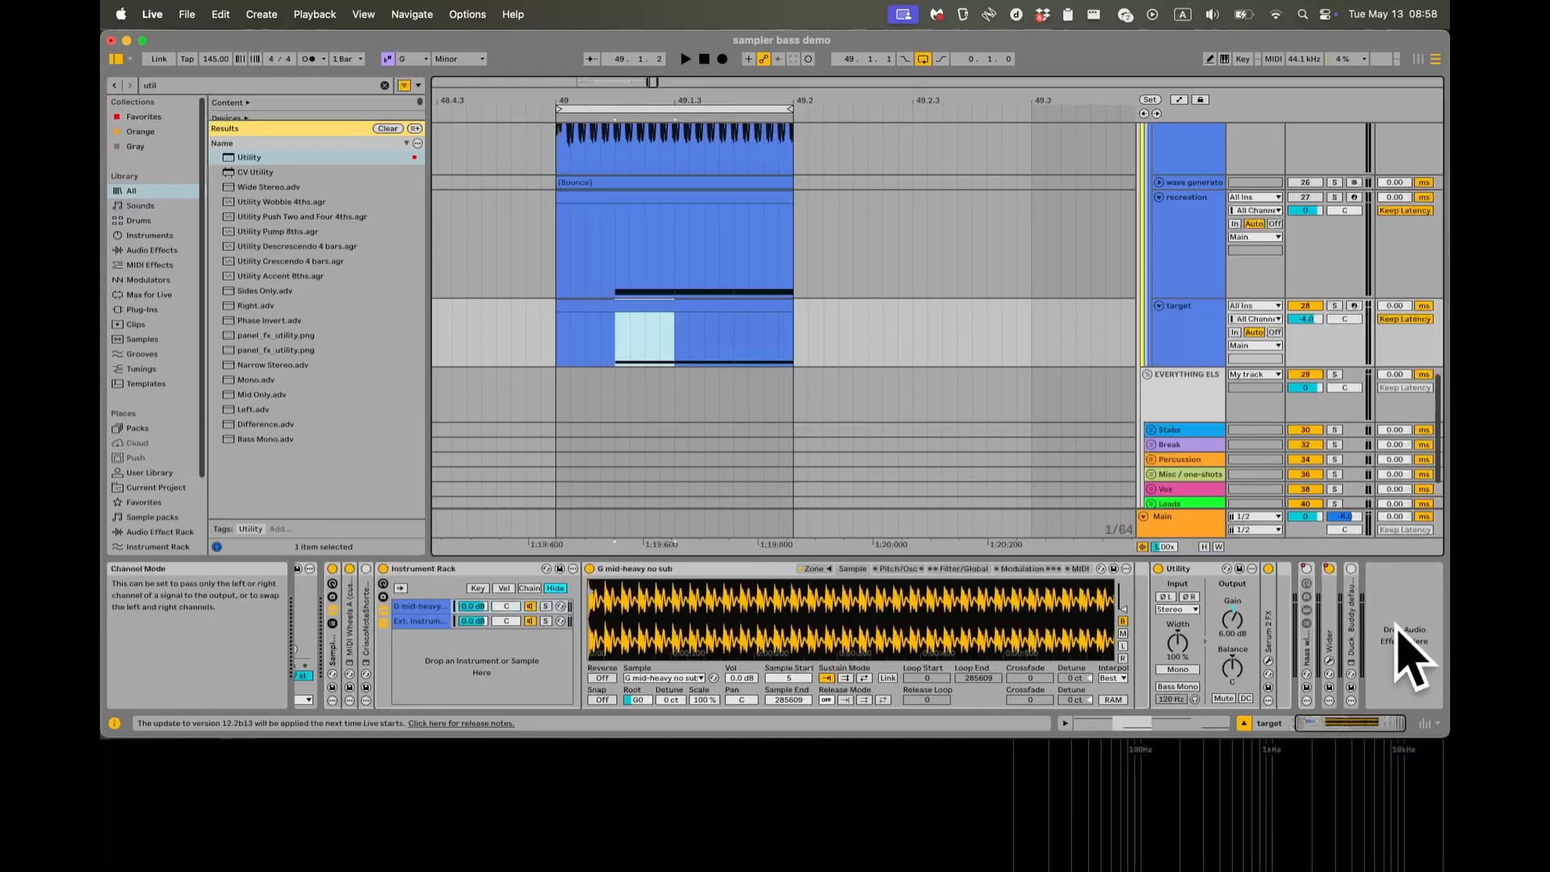
{"action": "double_click", "coordinate": [1347, 633]}
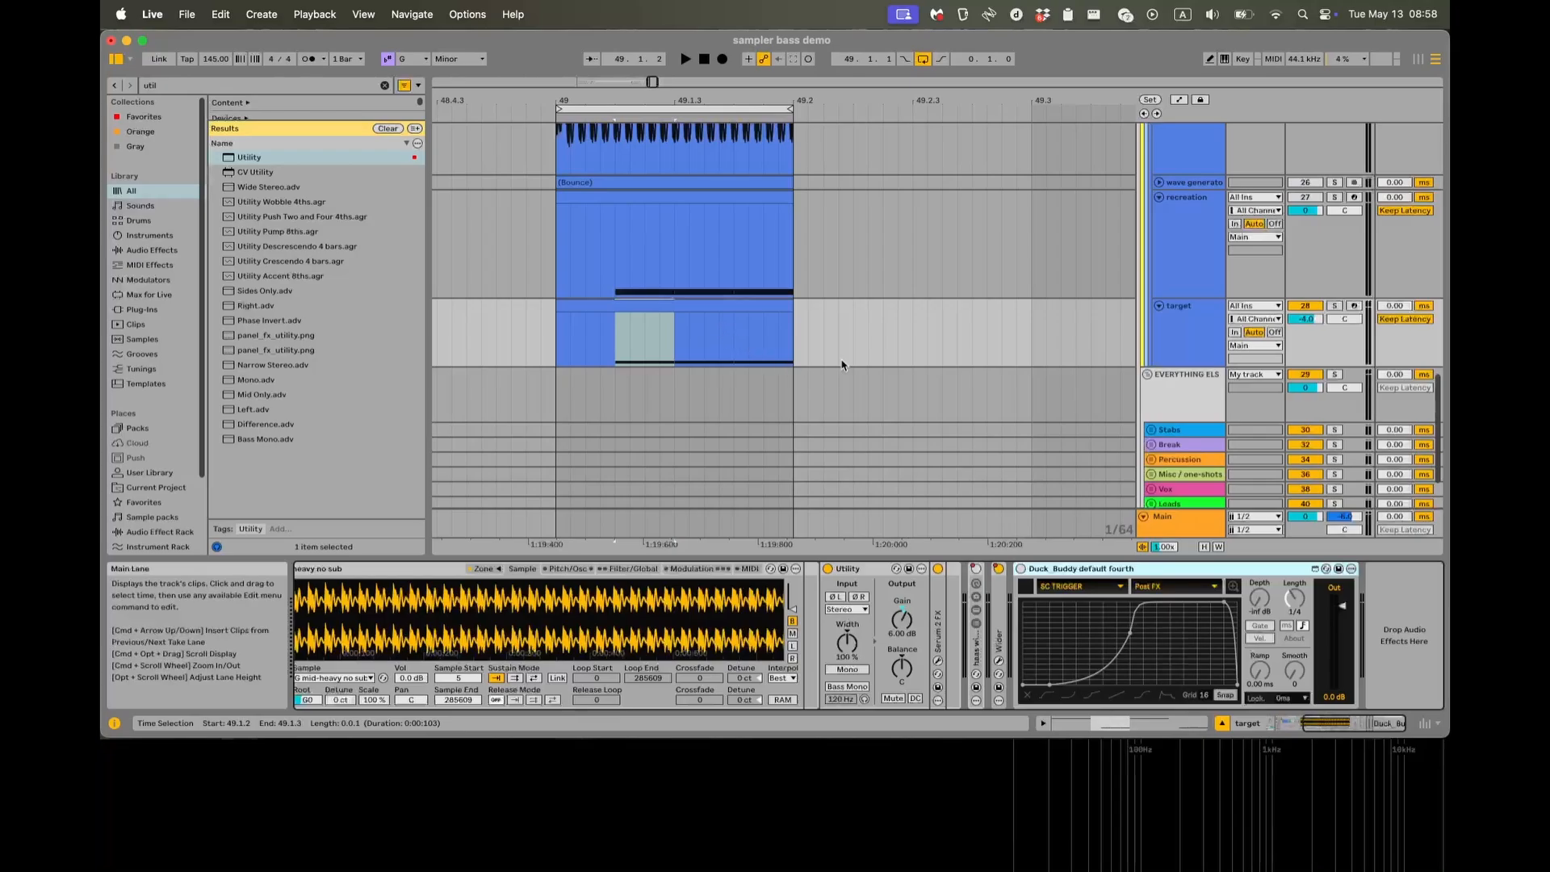
Solo the target track and play it from 49.1.2 to examine the note transitions in the oscilloscope, then stop.
{"action": "left_click", "coordinate": [684, 332]}
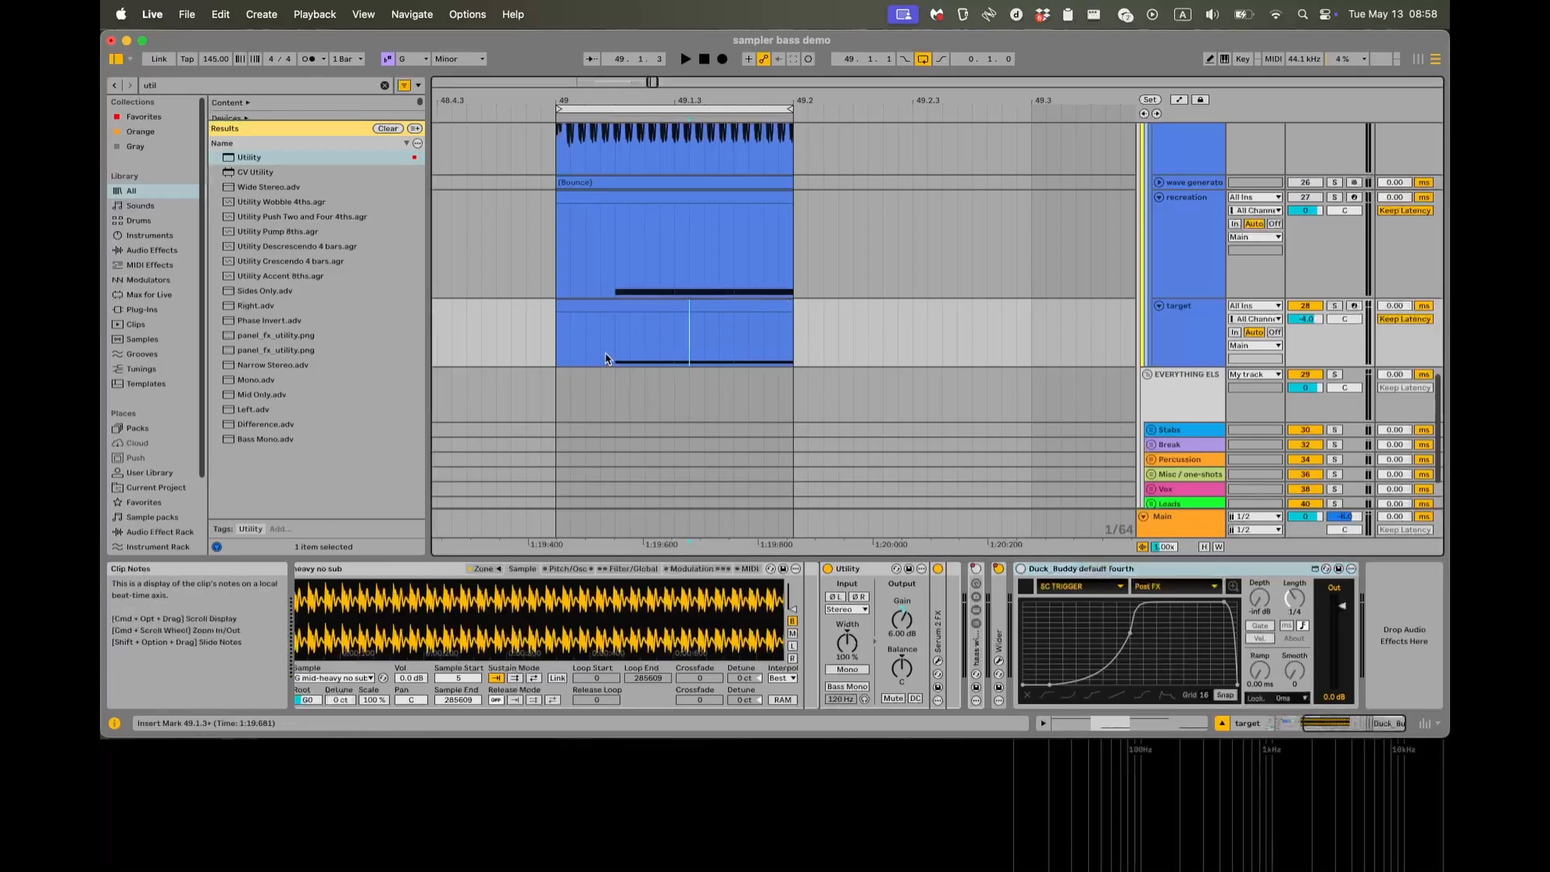
{"action": "mouse_move", "coordinate": [607, 358]}
{"action": "left_mouse_down"}
{"action": "mouse_move", "coordinate": [688, 358]}
{"action": "mouse_move", "coordinate": [671, 359]}
{"action": "left_mouse_up"}
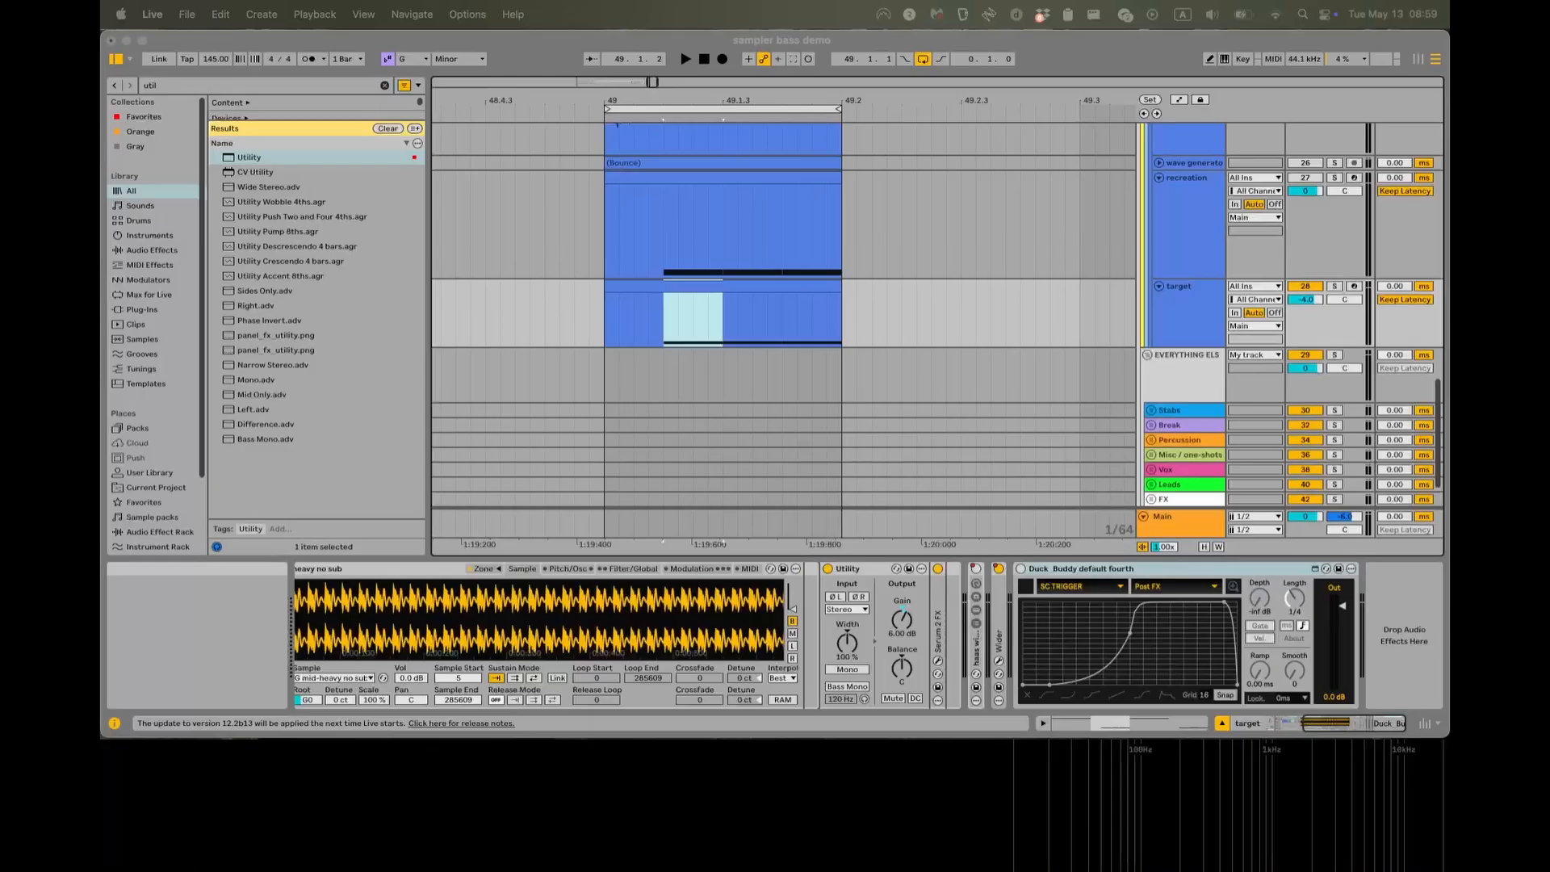
{"action": "left_click", "coordinate": [662, 313]}
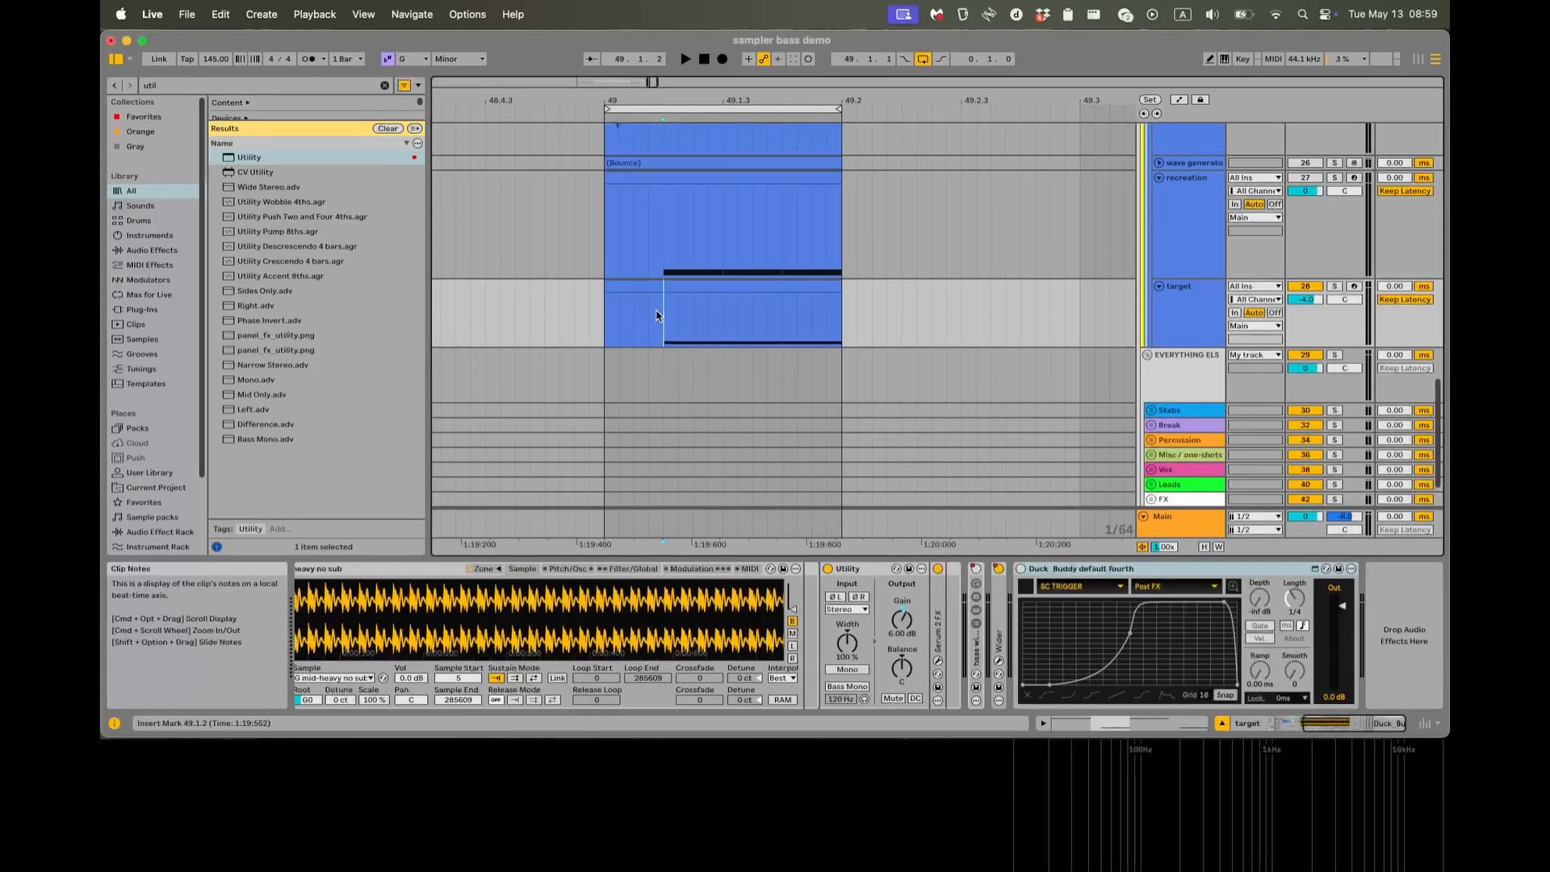
{"action": "key", "text": "alt+super+p"}
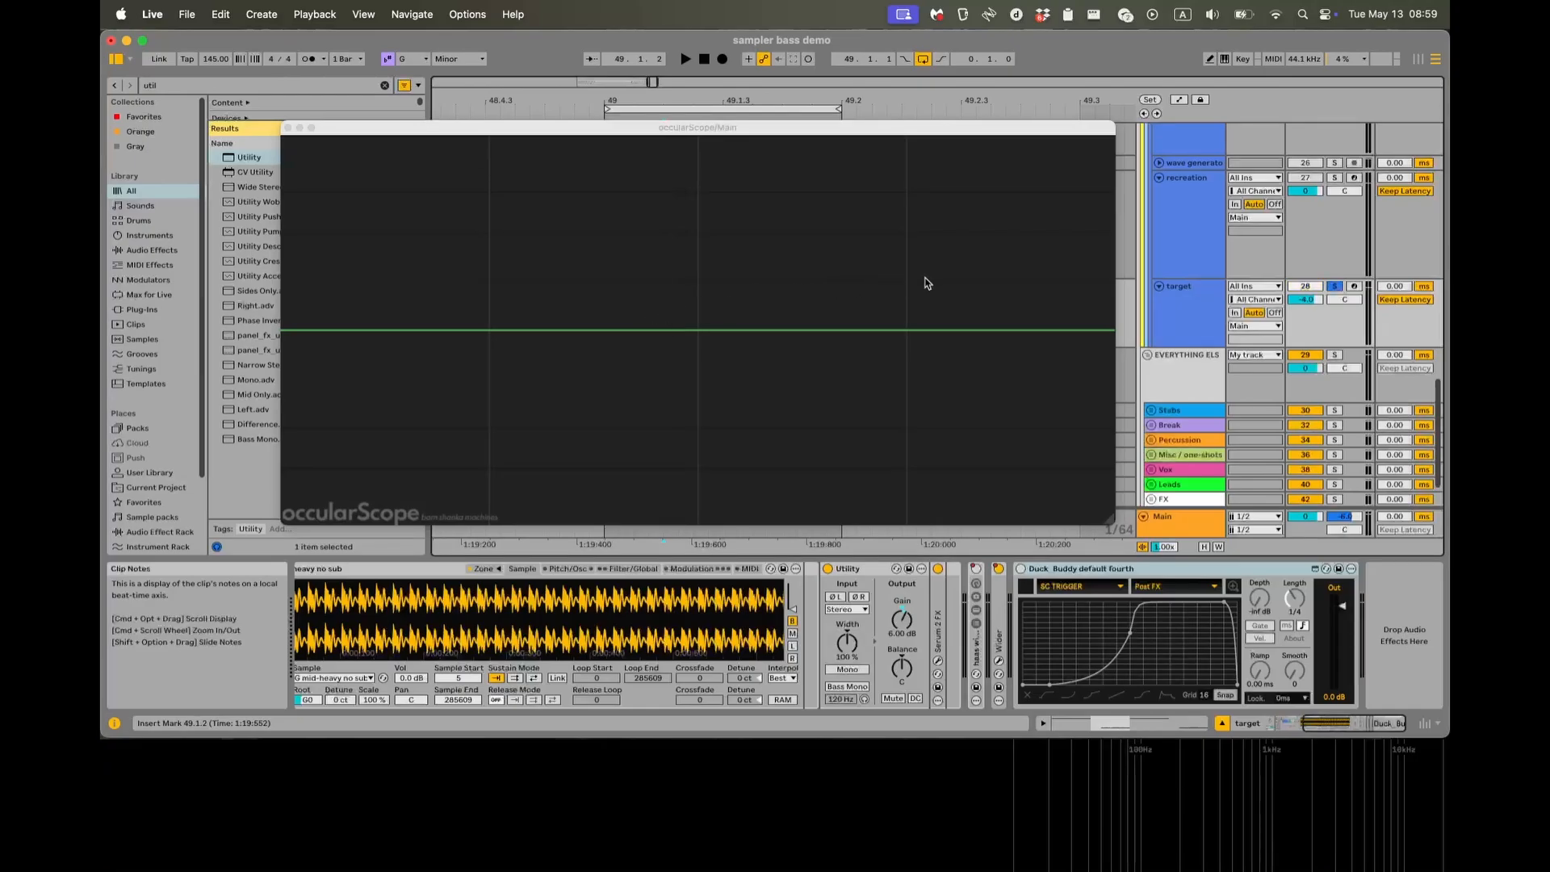
{"action": "key", "text": "space"}
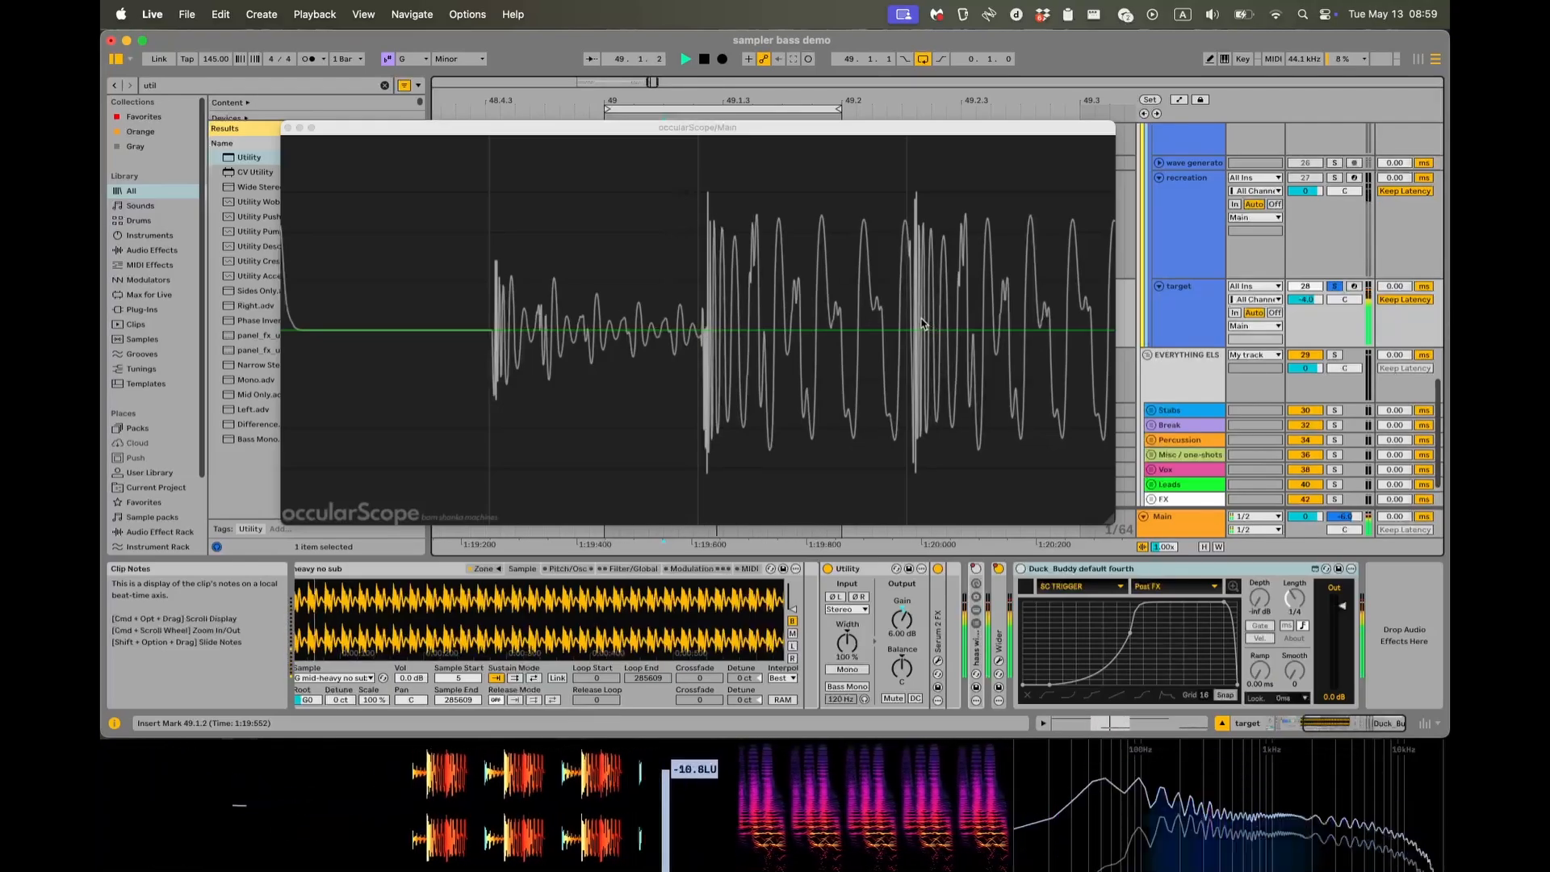
{"action": "key", "text": "space"}
Check the voice count in the G mid-heavy no sub sampler's Filter/Global settings, keep it at 1, and replay the target in the oscilloscope.
{"action": "scroll", "coordinate": [857, 651], "scroll_direction": "left", "scroll_amount": 5}
{"action": "scroll", "coordinate": [857, 651], "scroll_direction": "left", "scroll_amount": 5}
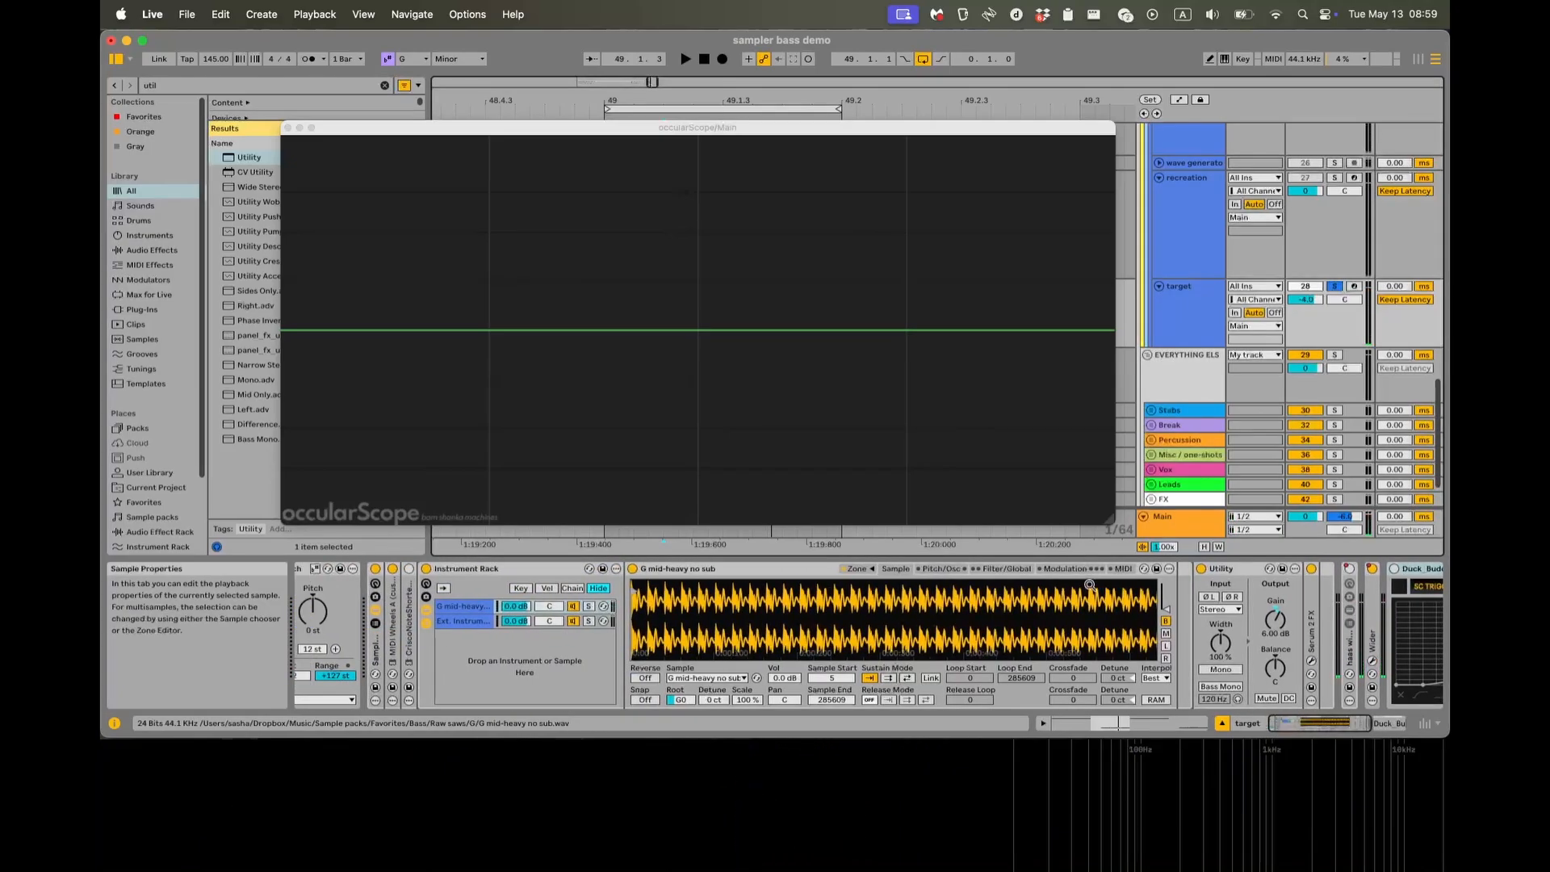
{"action": "left_click", "coordinate": [1007, 569]}
{"action": "left_click", "coordinate": [1147, 699]}
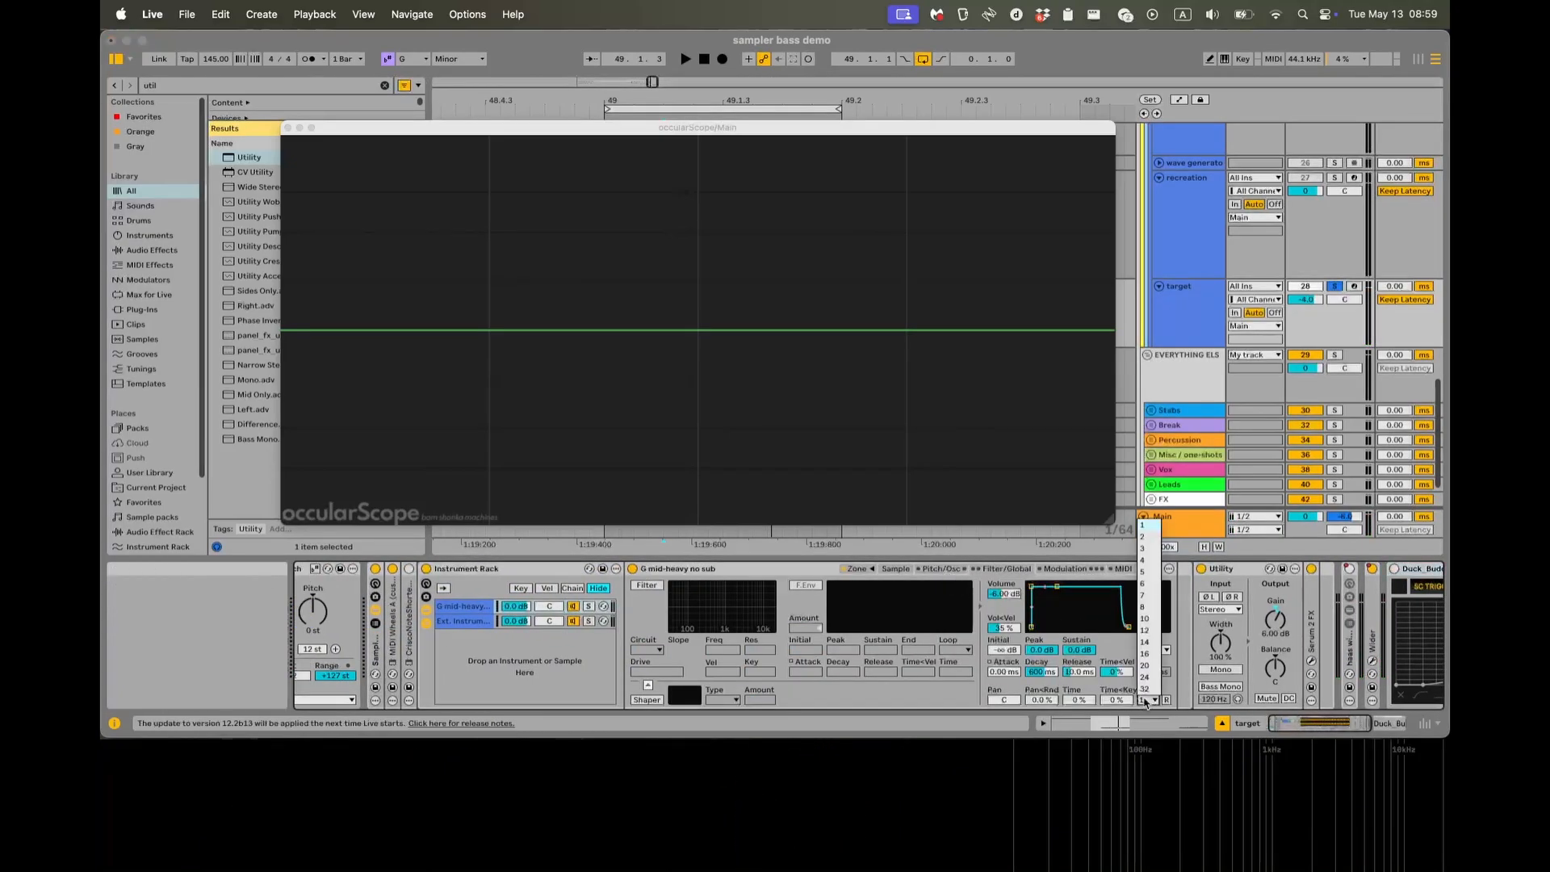
{"action": "left_click", "coordinate": [1146, 700]}
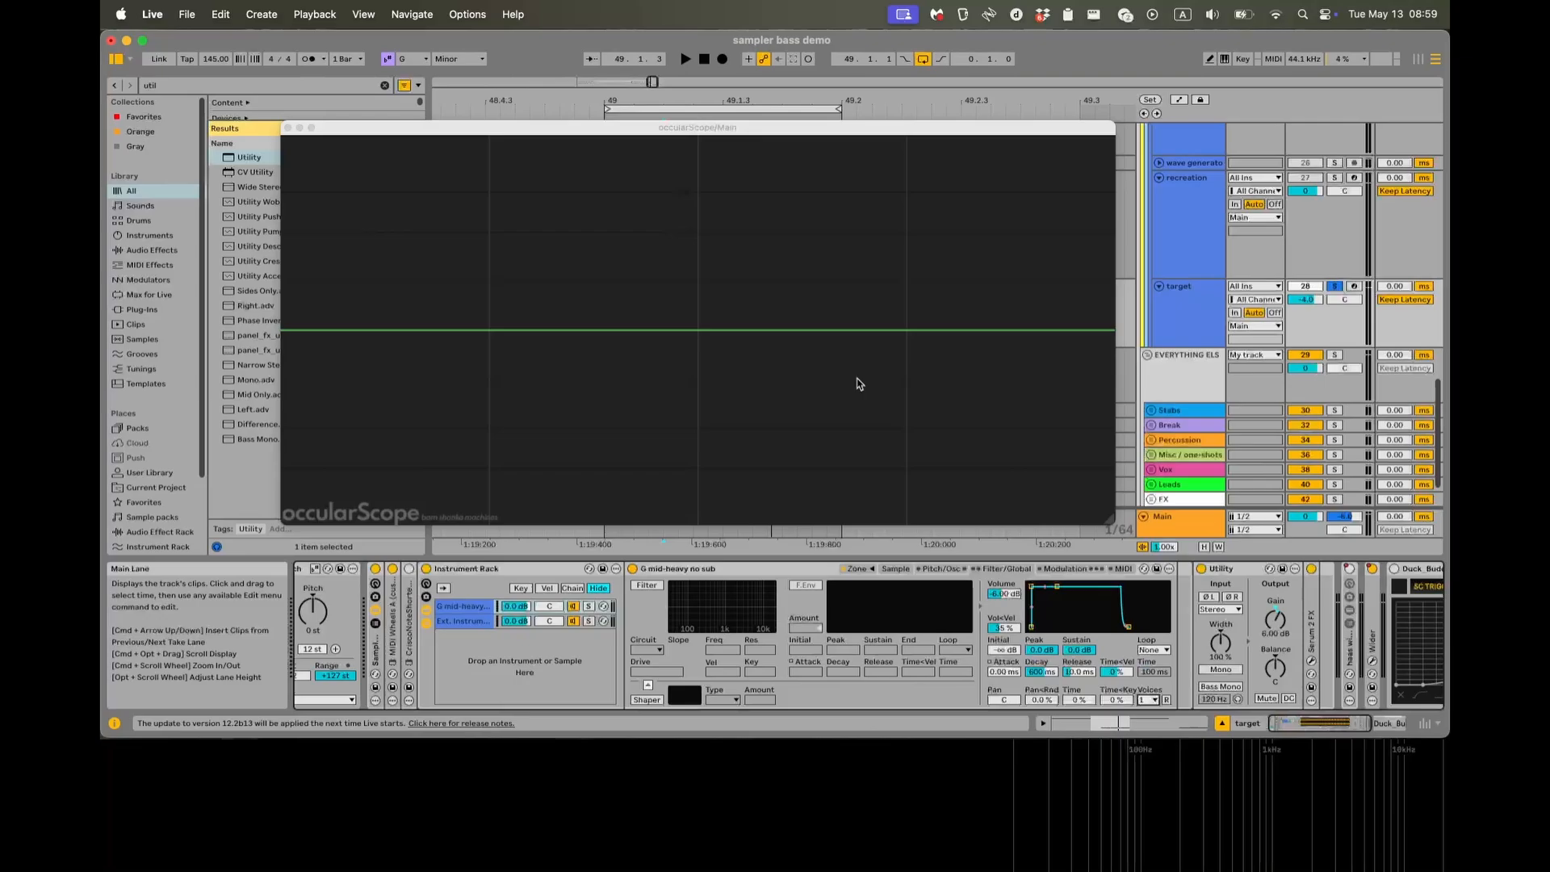
{"action": "key", "text": "space"}
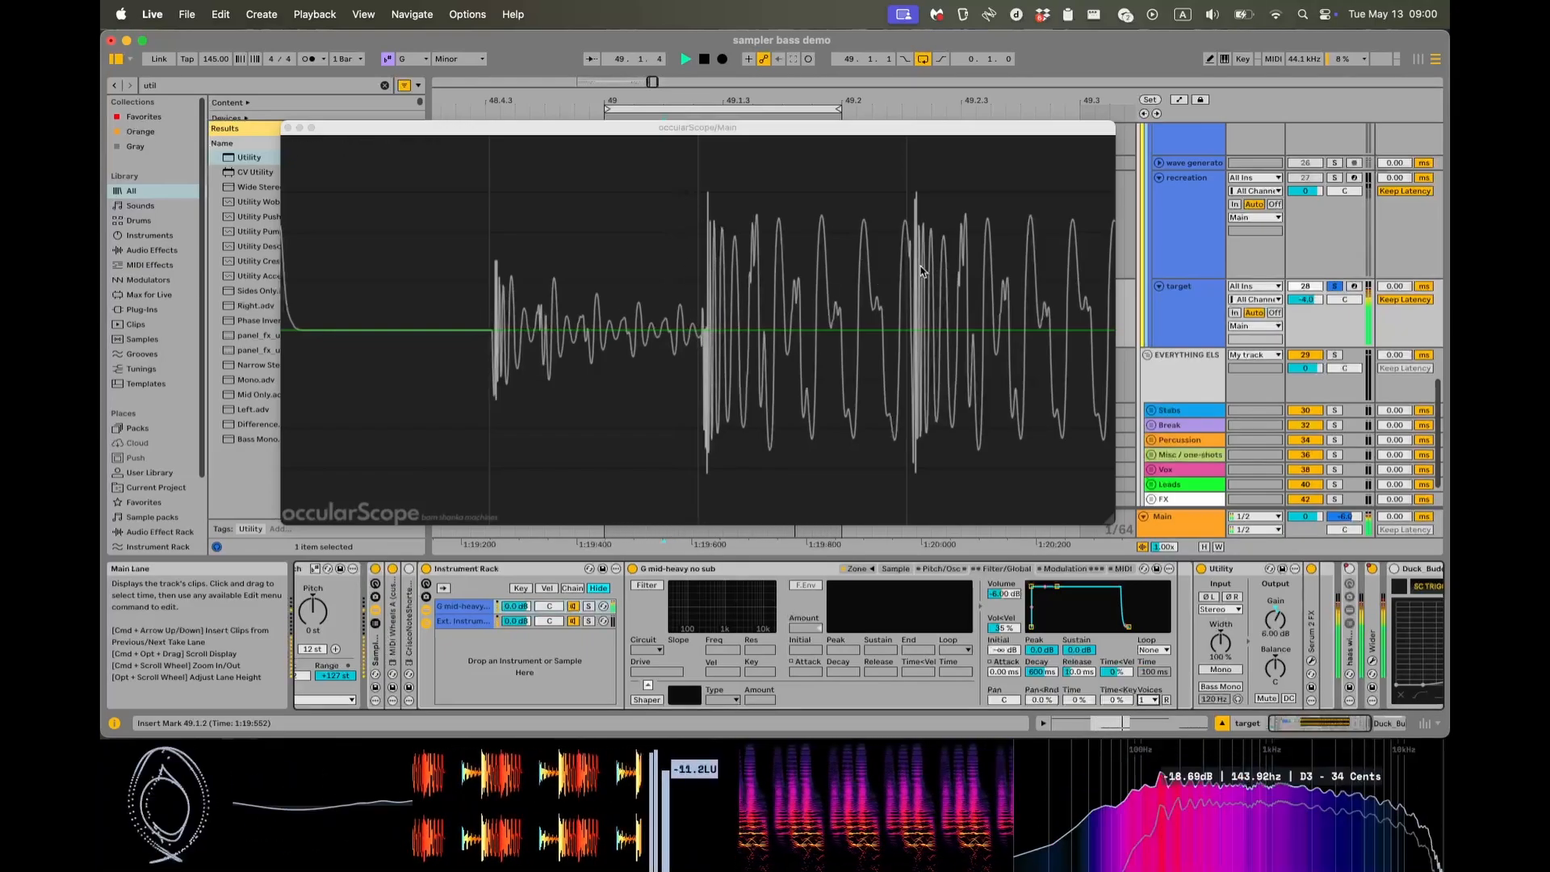
{"action": "key", "text": "space"}
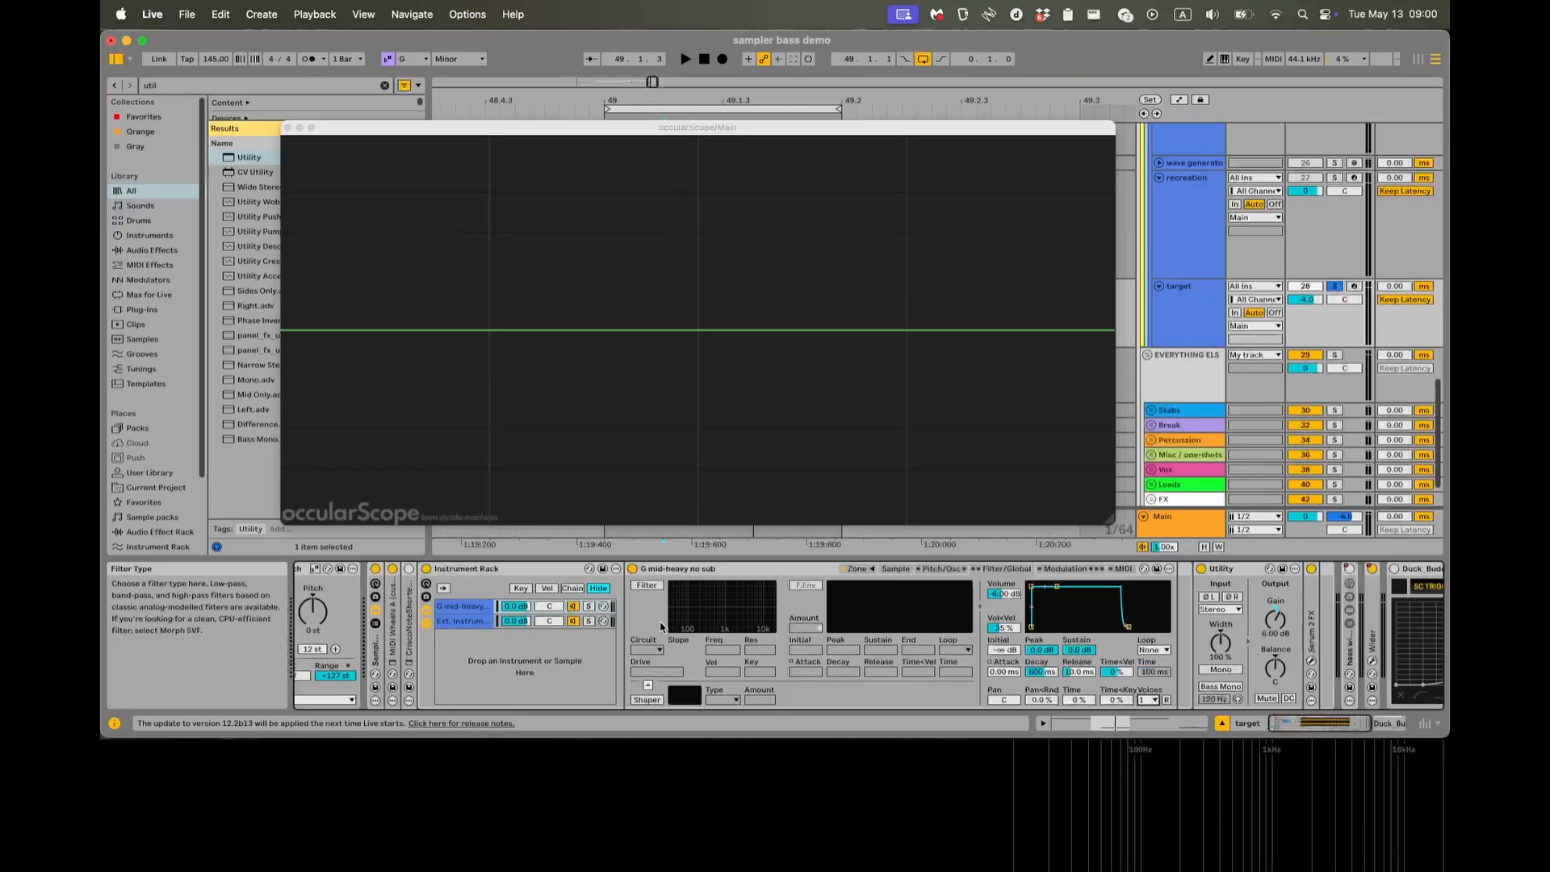
Expand the CriscoNoteShortening device in the target track's chain and activate it.
{"action": "scroll", "coordinate": [655, 626], "scroll_direction": "left", "scroll_amount": 1}
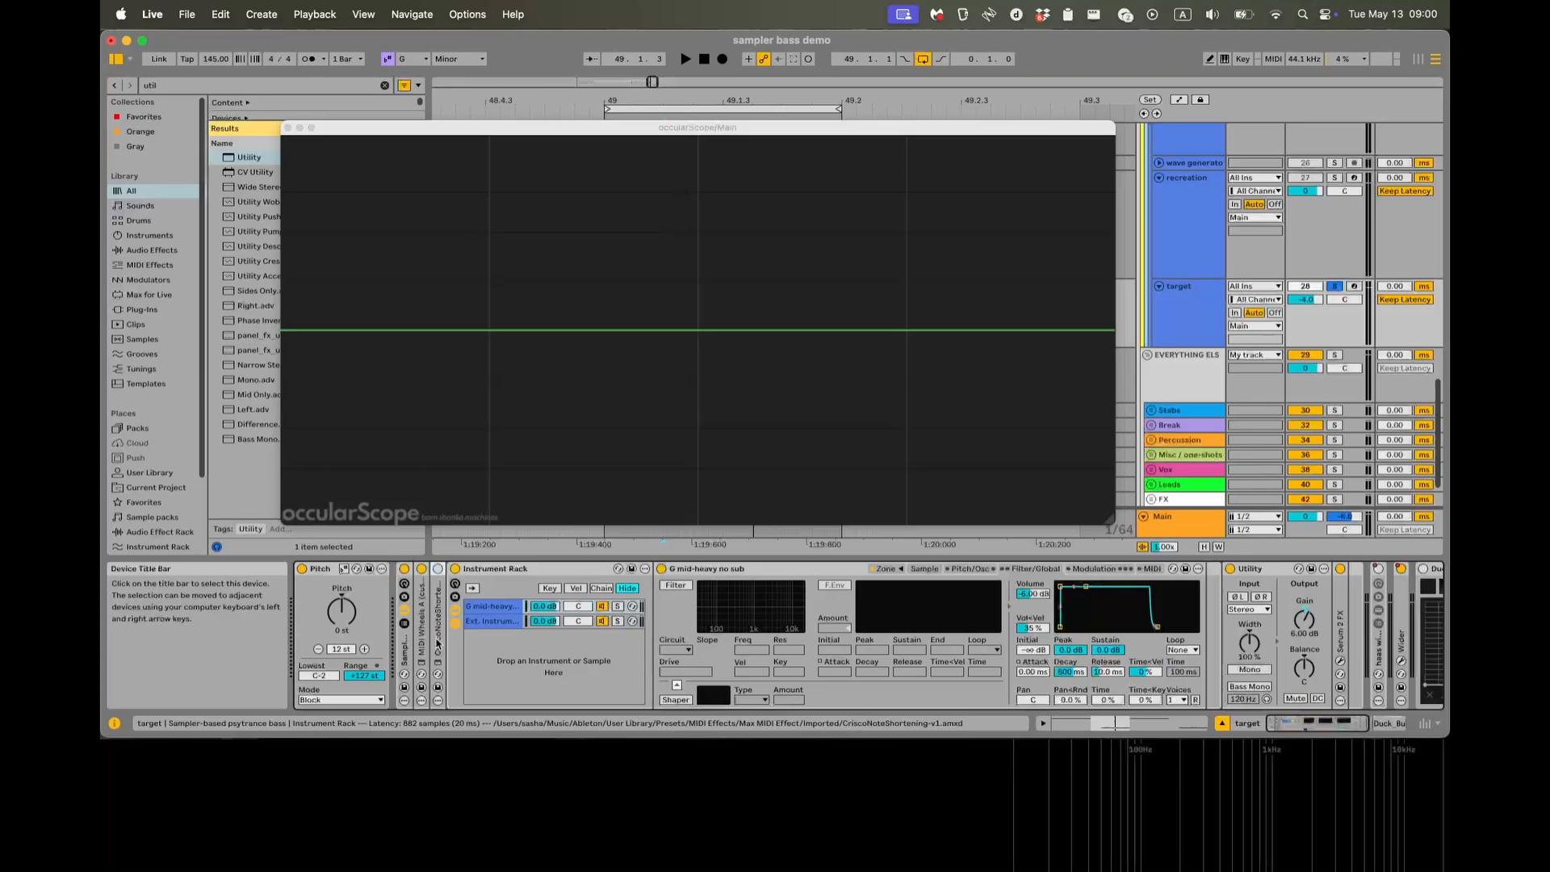
{"action": "double_click", "coordinate": [437, 644]}
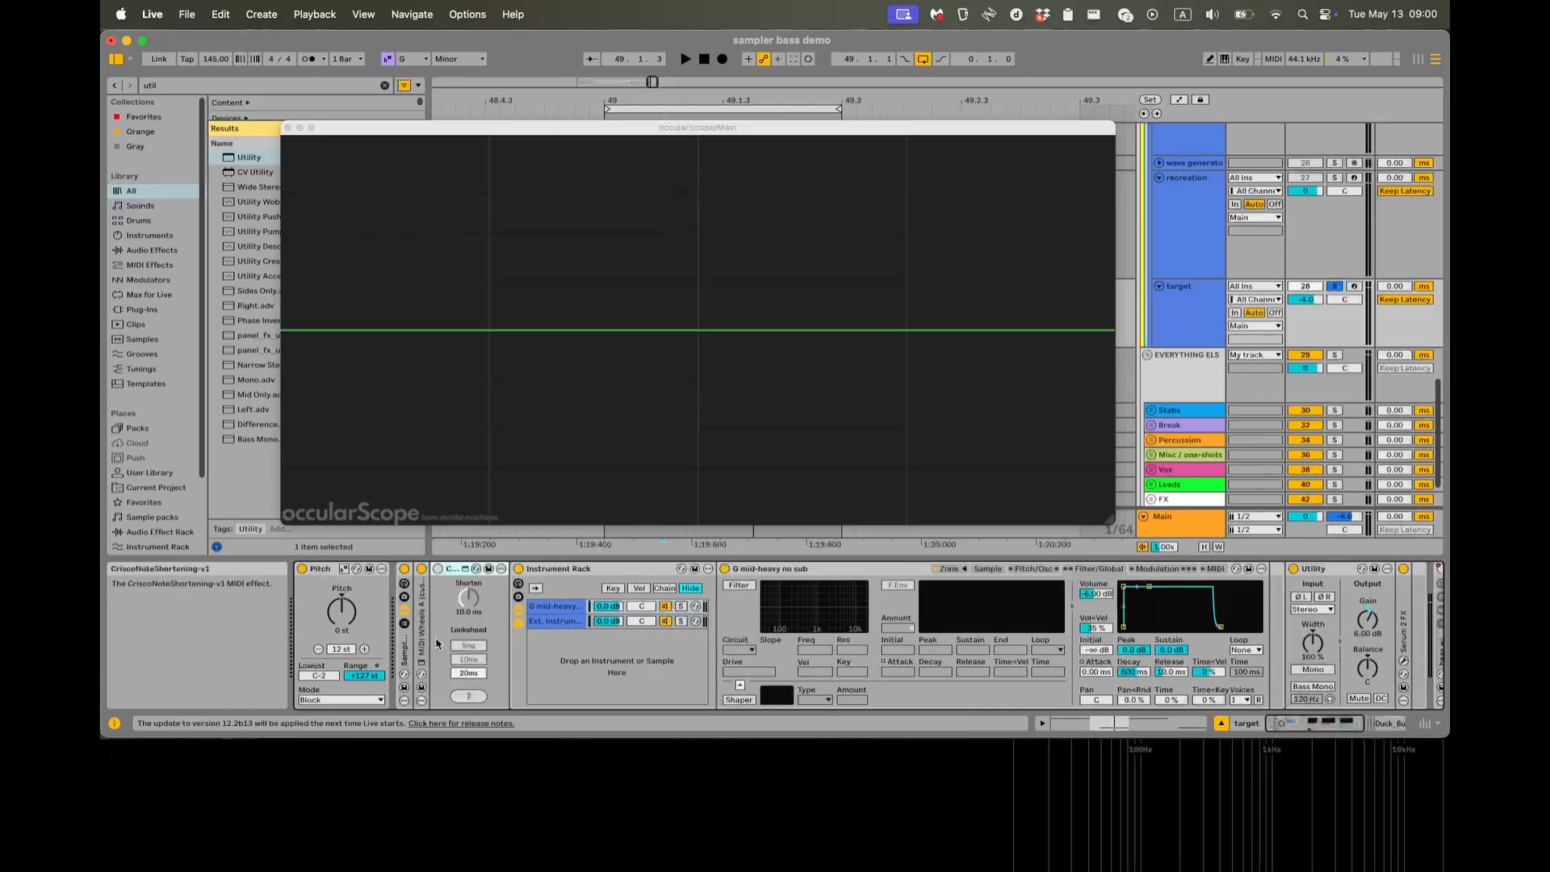
{"action": "left_click", "coordinate": [438, 569]}
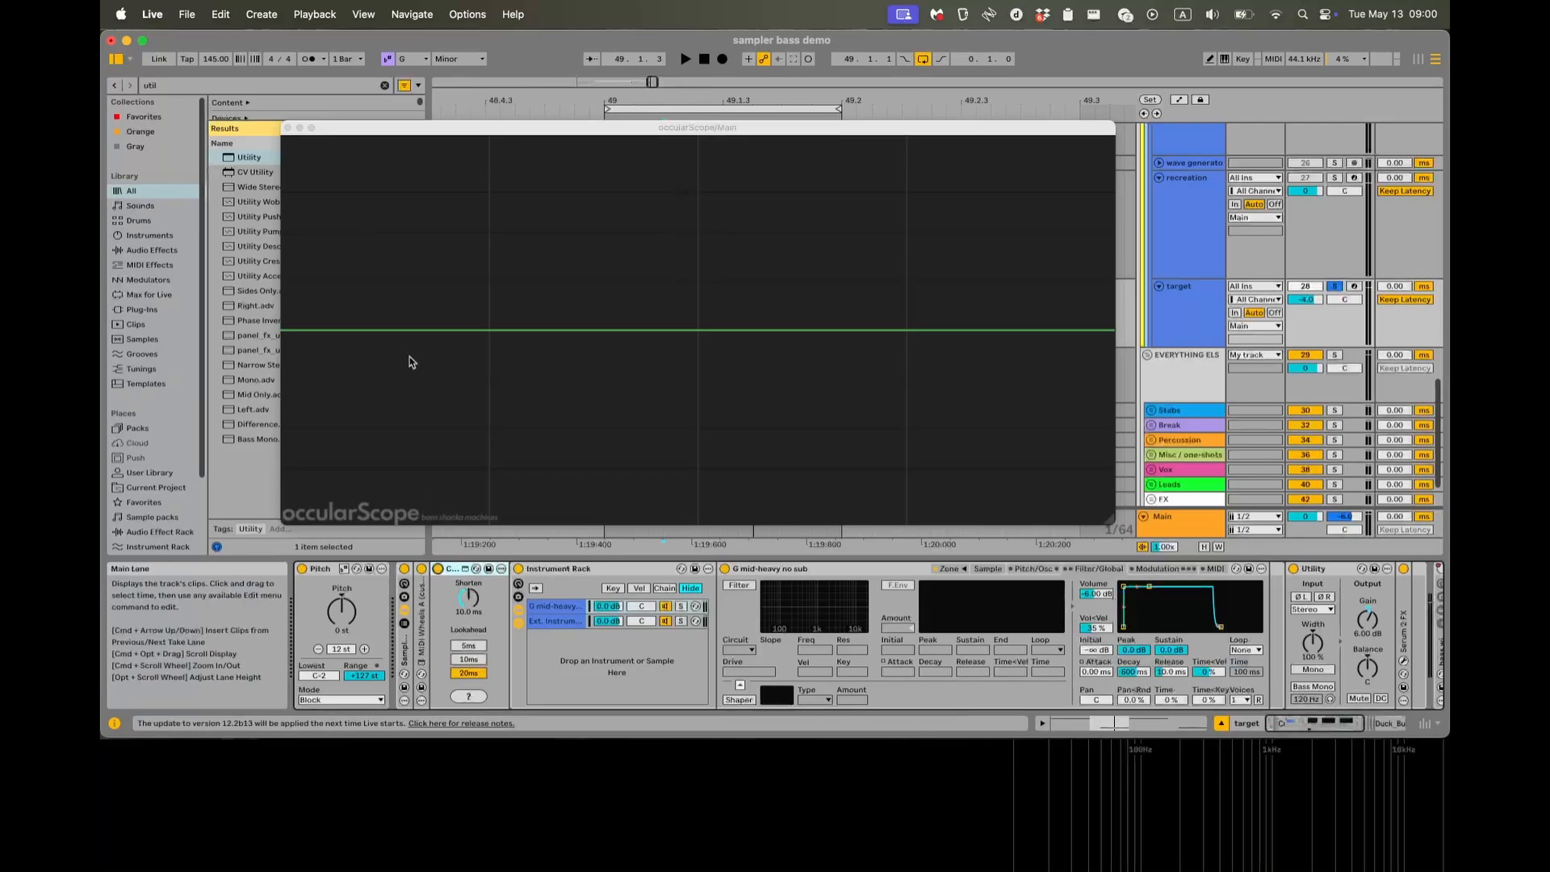
Close the oscilloscope, select all notes in the target clip to examine the boundaries between them, and return to the device chain.
{"action": "left_click", "coordinate": [288, 127]}
{"action": "double_click", "coordinate": [751, 281]}
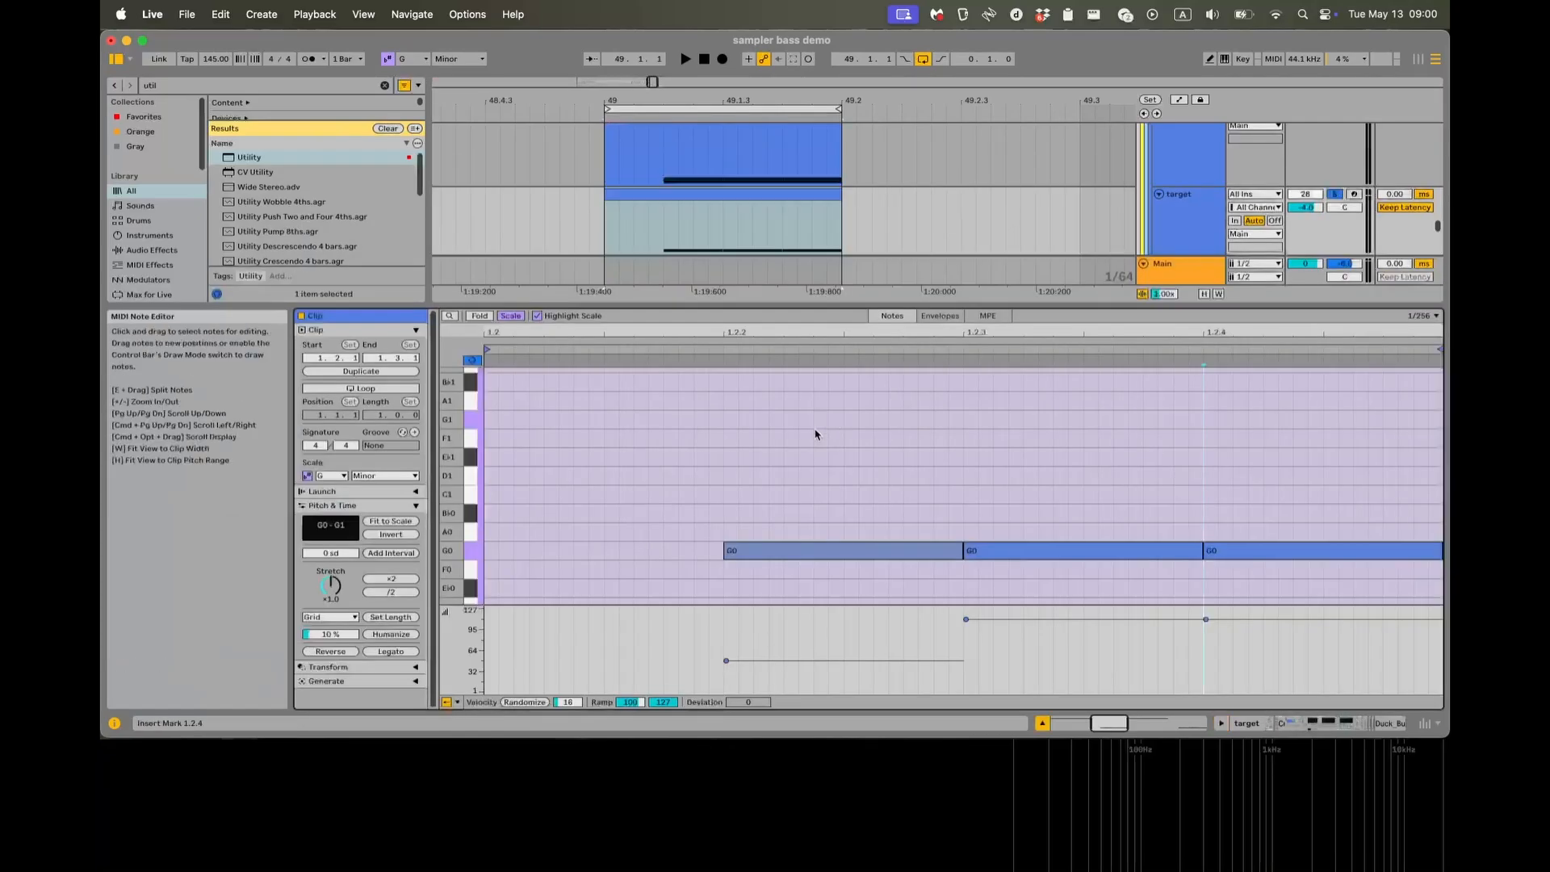
{"action": "key", "text": "super+a"}
{"action": "mouse_move", "coordinate": [957, 547]}
{"action": "left_mouse_down"}
{"action": "mouse_move", "coordinate": [918, 547]}
{"action": "mouse_move", "coordinate": [962, 546]}
{"action": "left_mouse_up"}
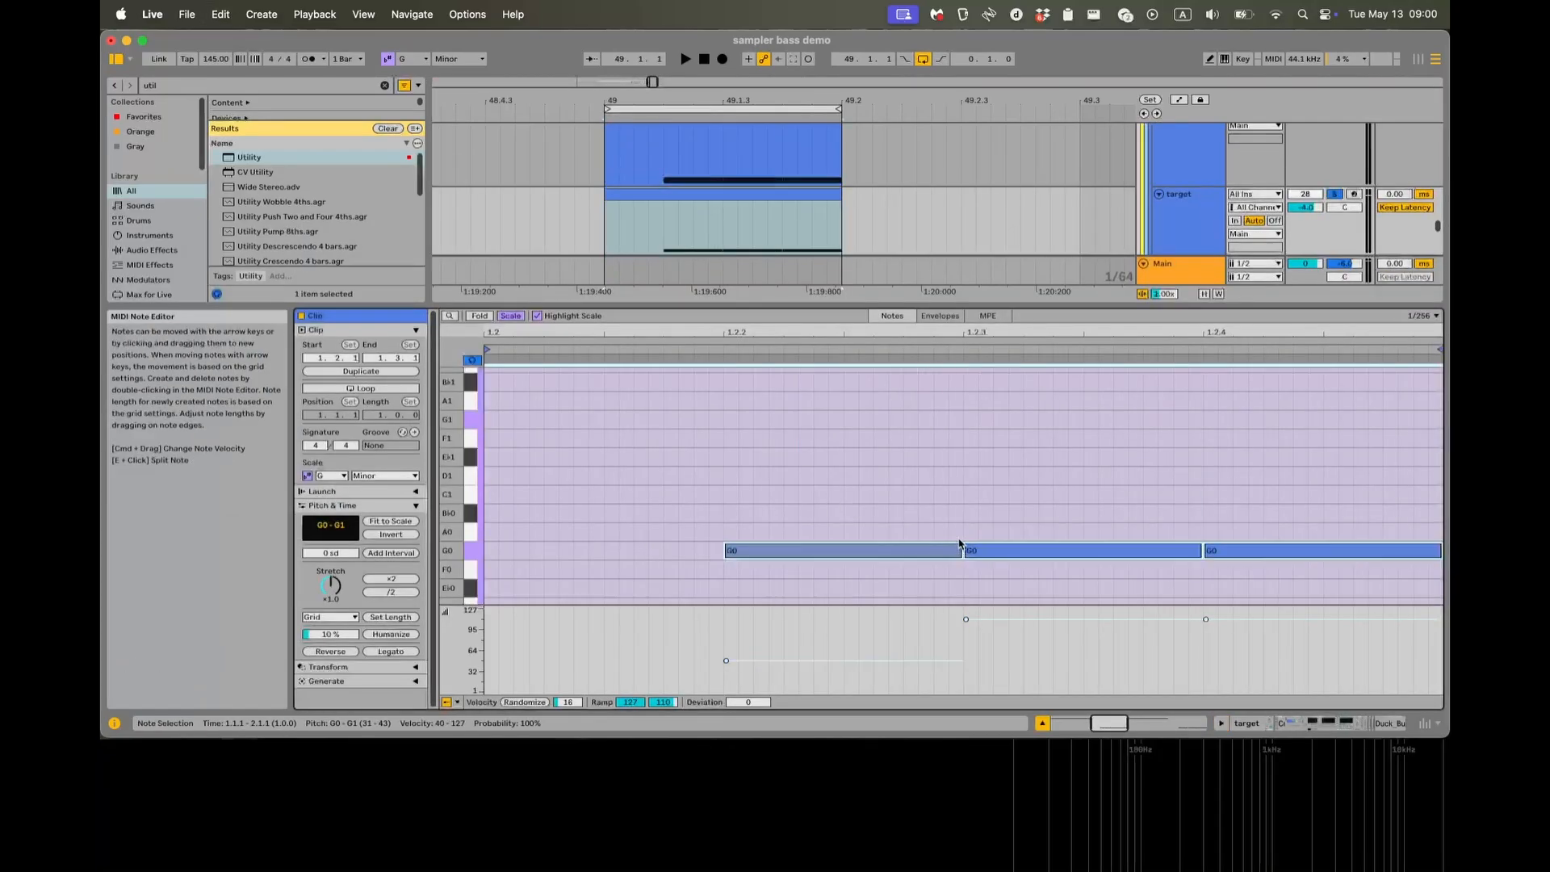
{"action": "key", "text": "shift+Tab"}
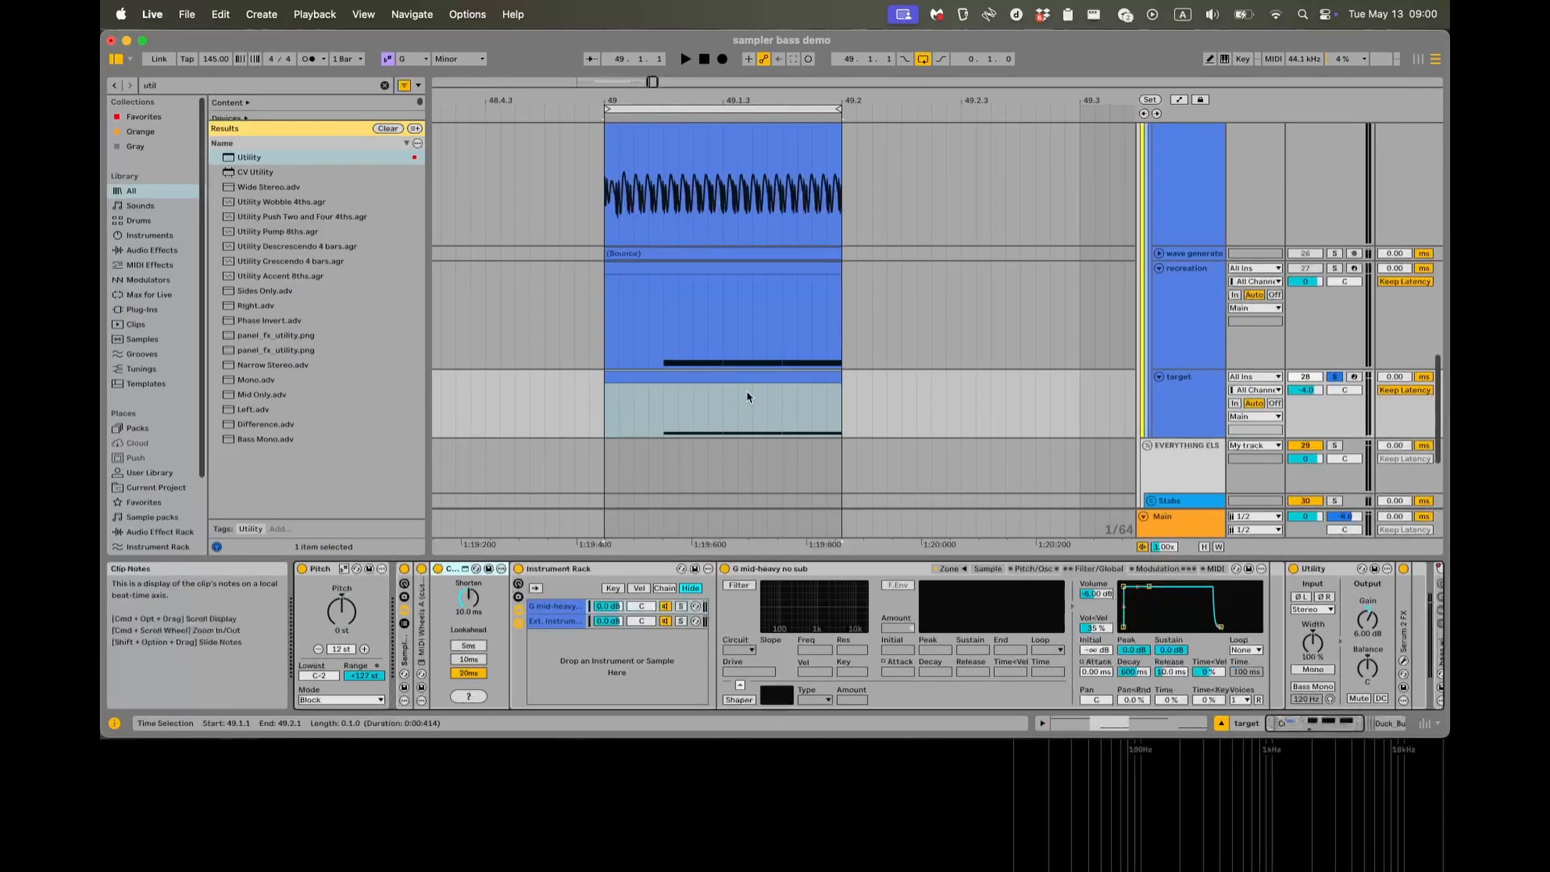
Play the target track from 49.1.1 with the note shortening device active and show its waveform in the oscilloscope.
{"action": "scroll", "coordinate": [748, 397], "scroll_direction": "down", "scroll_amount": 2}
{"action": "scroll", "coordinate": [748, 397], "scroll_direction": "right", "scroll_amount": 2}
{"action": "left_click", "coordinate": [538, 388]}
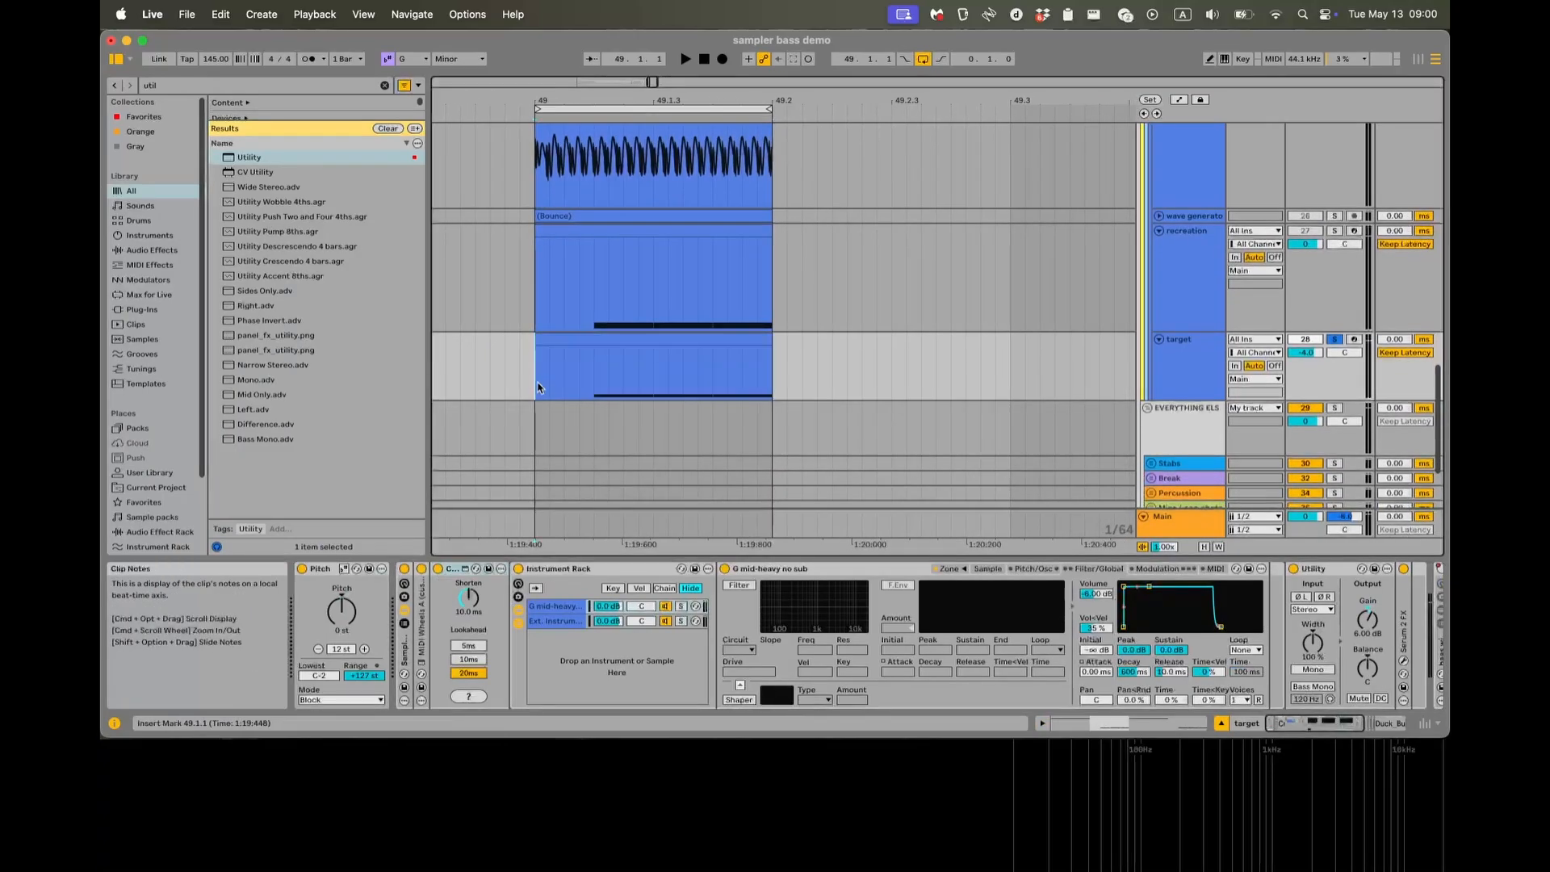
{"action": "left_click", "coordinate": [454, 571]}
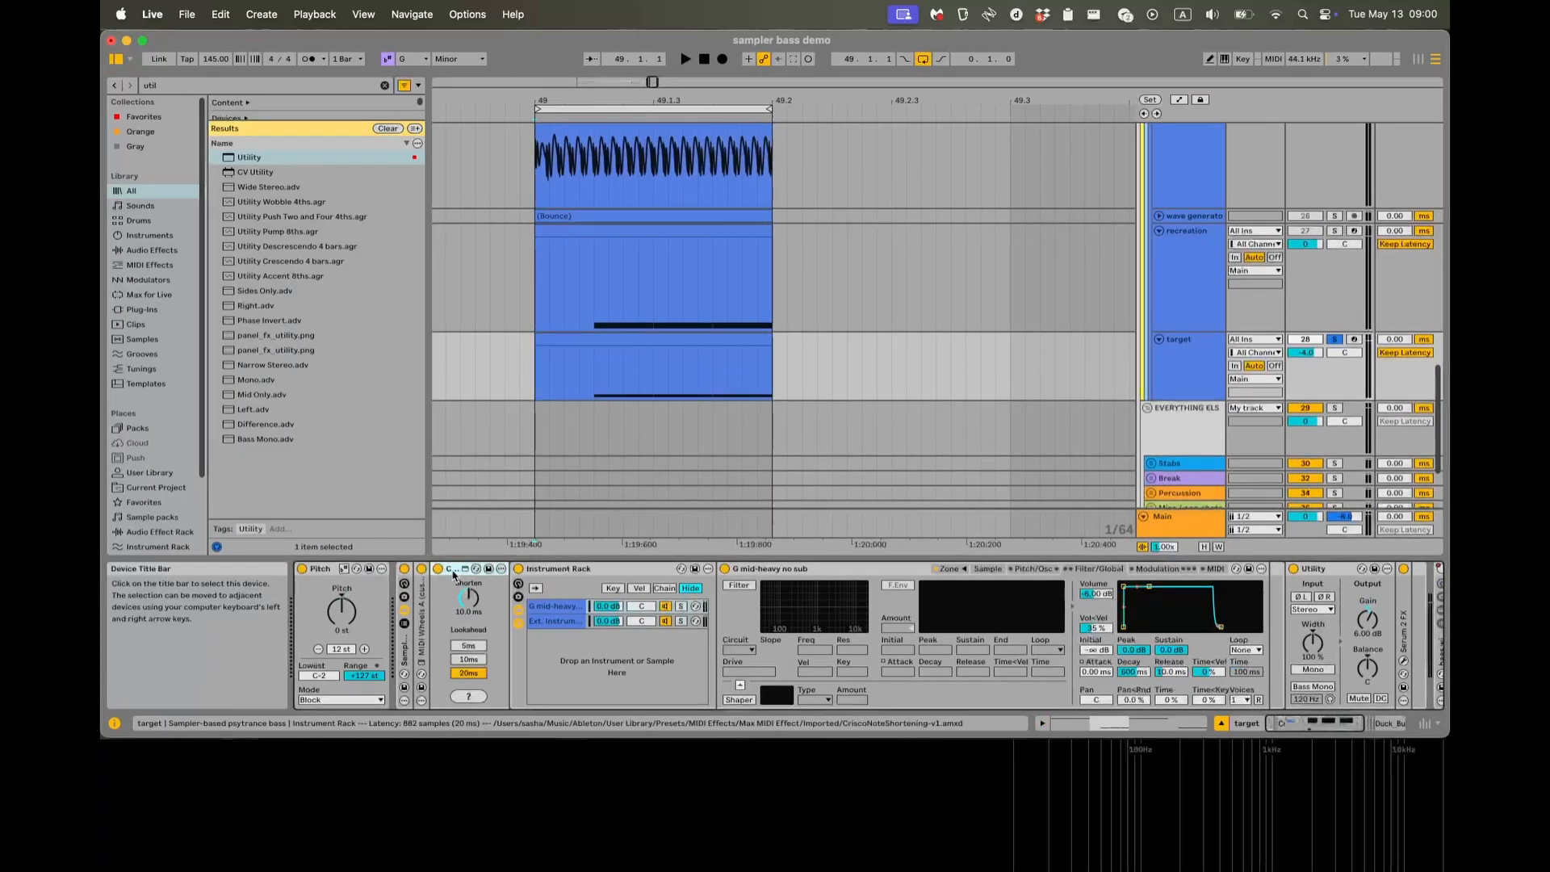
{"action": "key", "text": "super+alt+p"}
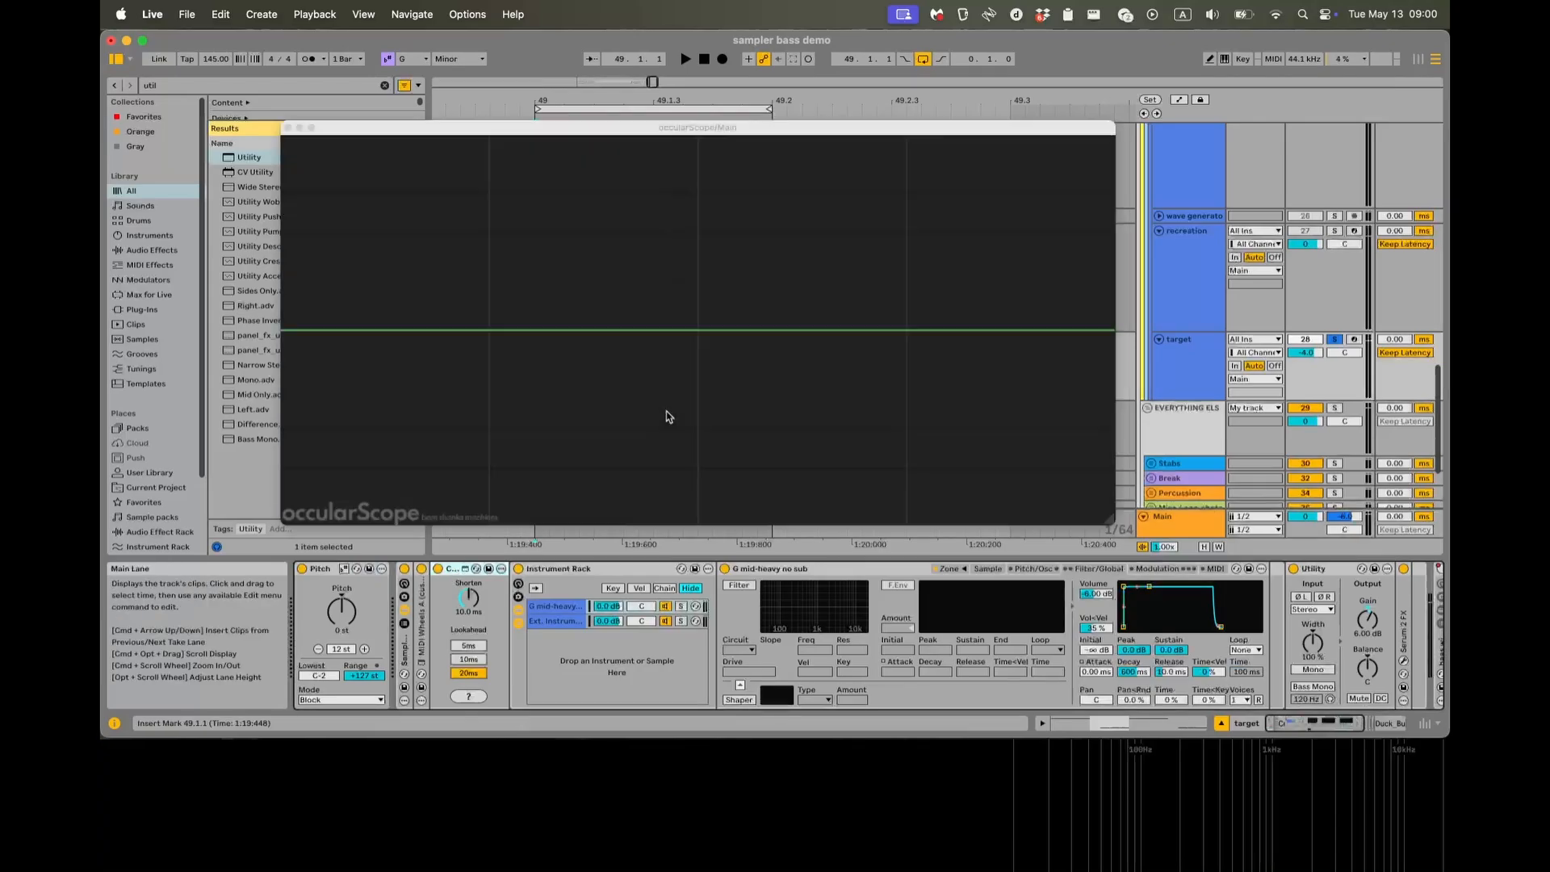
{"action": "key", "text": "space"}
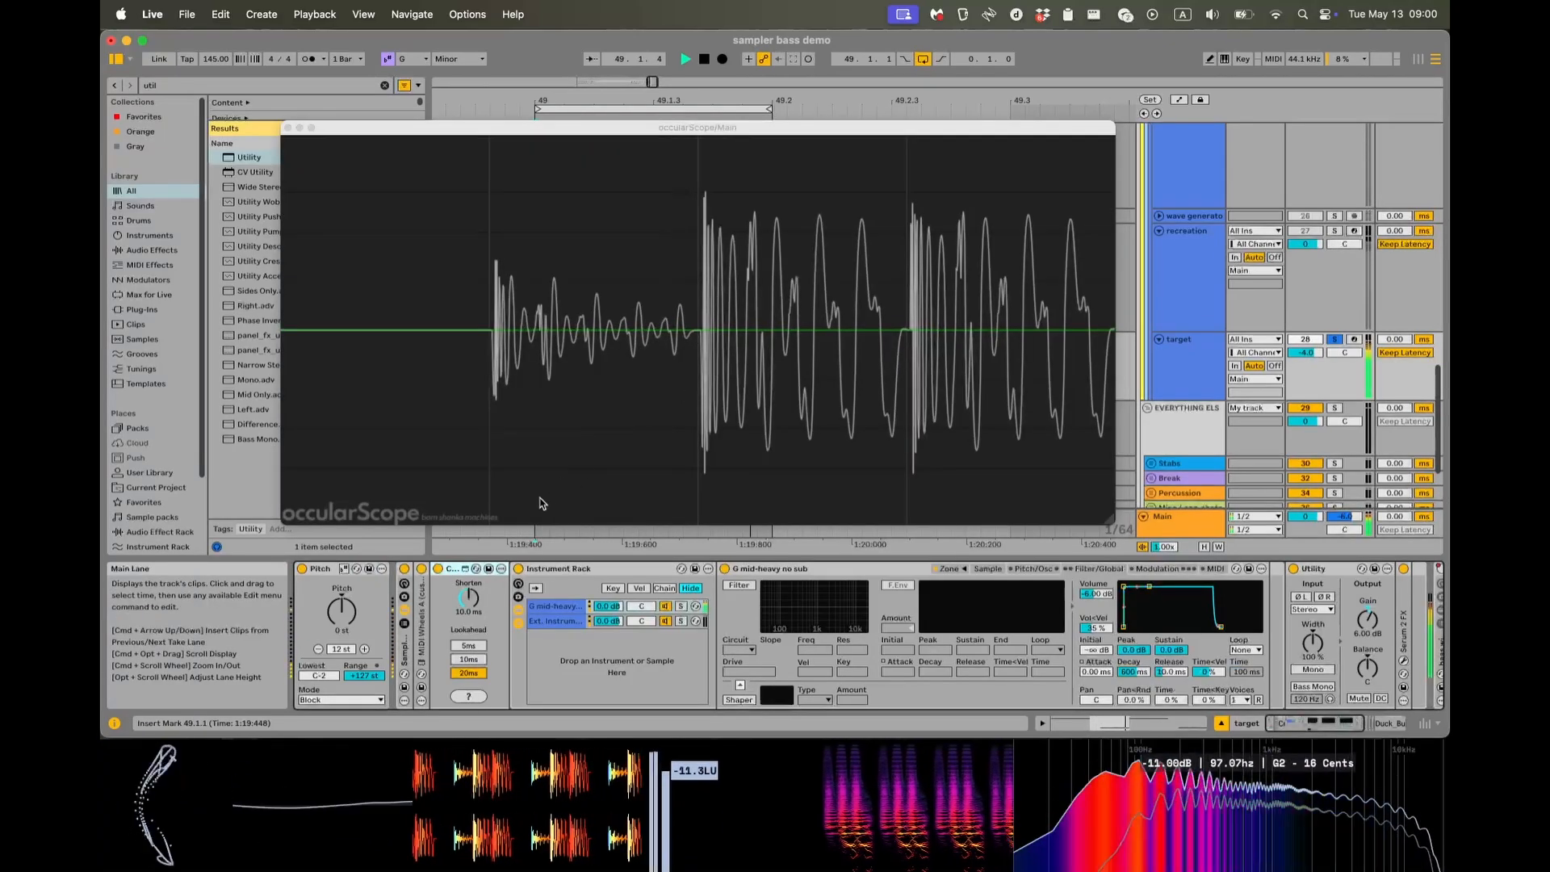
Bypass and re-enable the note shortening device repeatedly during playback to compare the waveforms, leave it active and stop.
{"action": "left_click", "coordinate": [438, 570]}
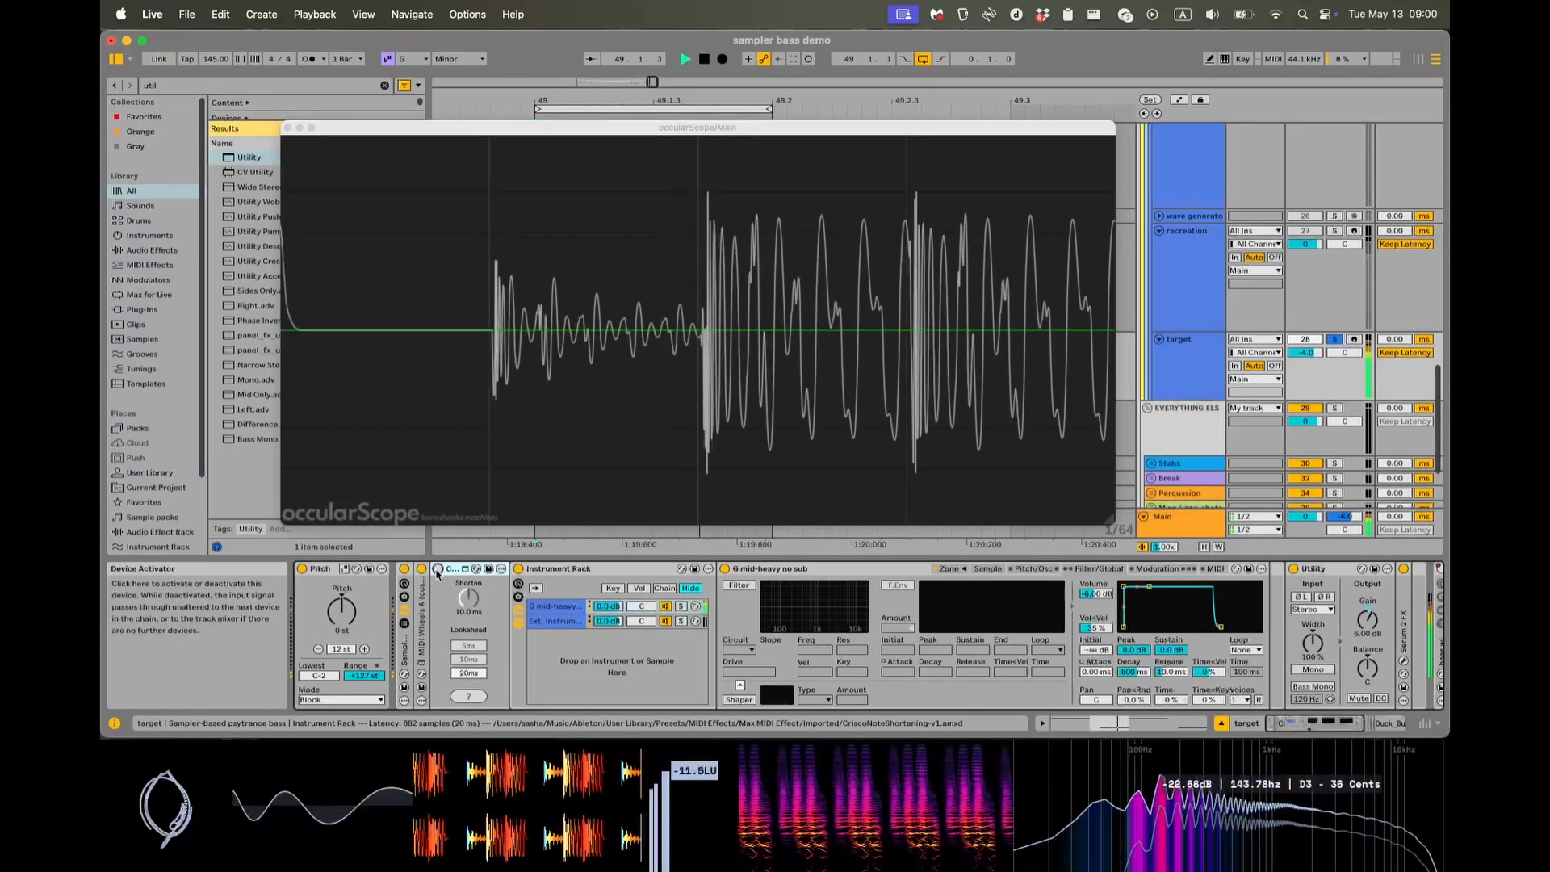
{"action": "left_click", "coordinate": [437, 570]}
{"action": "left_click", "coordinate": [437, 570]}
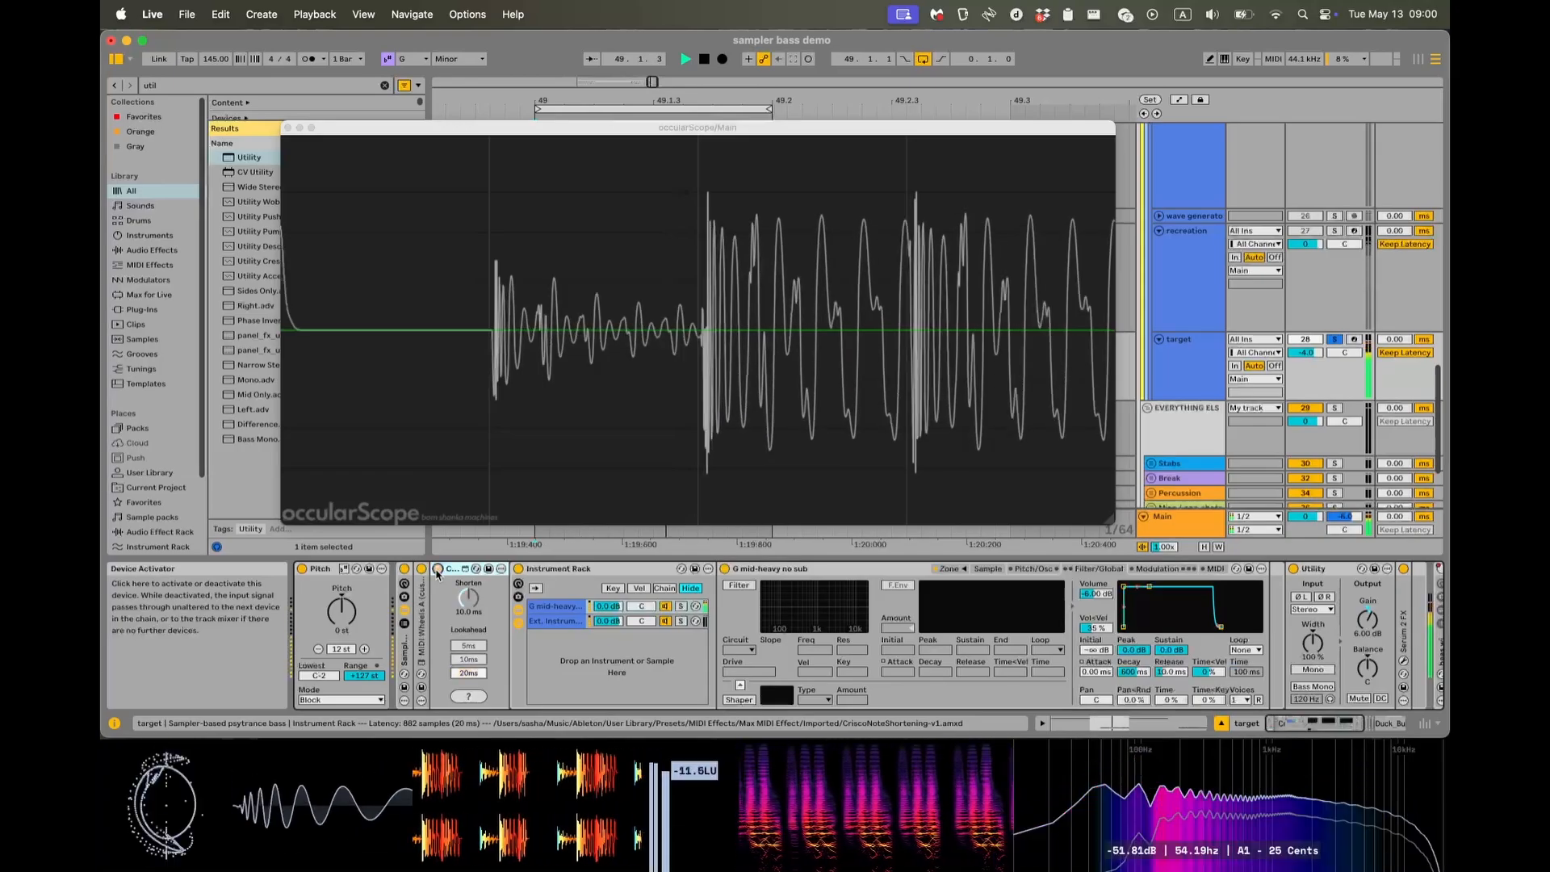
{"action": "left_click", "coordinate": [437, 570]}
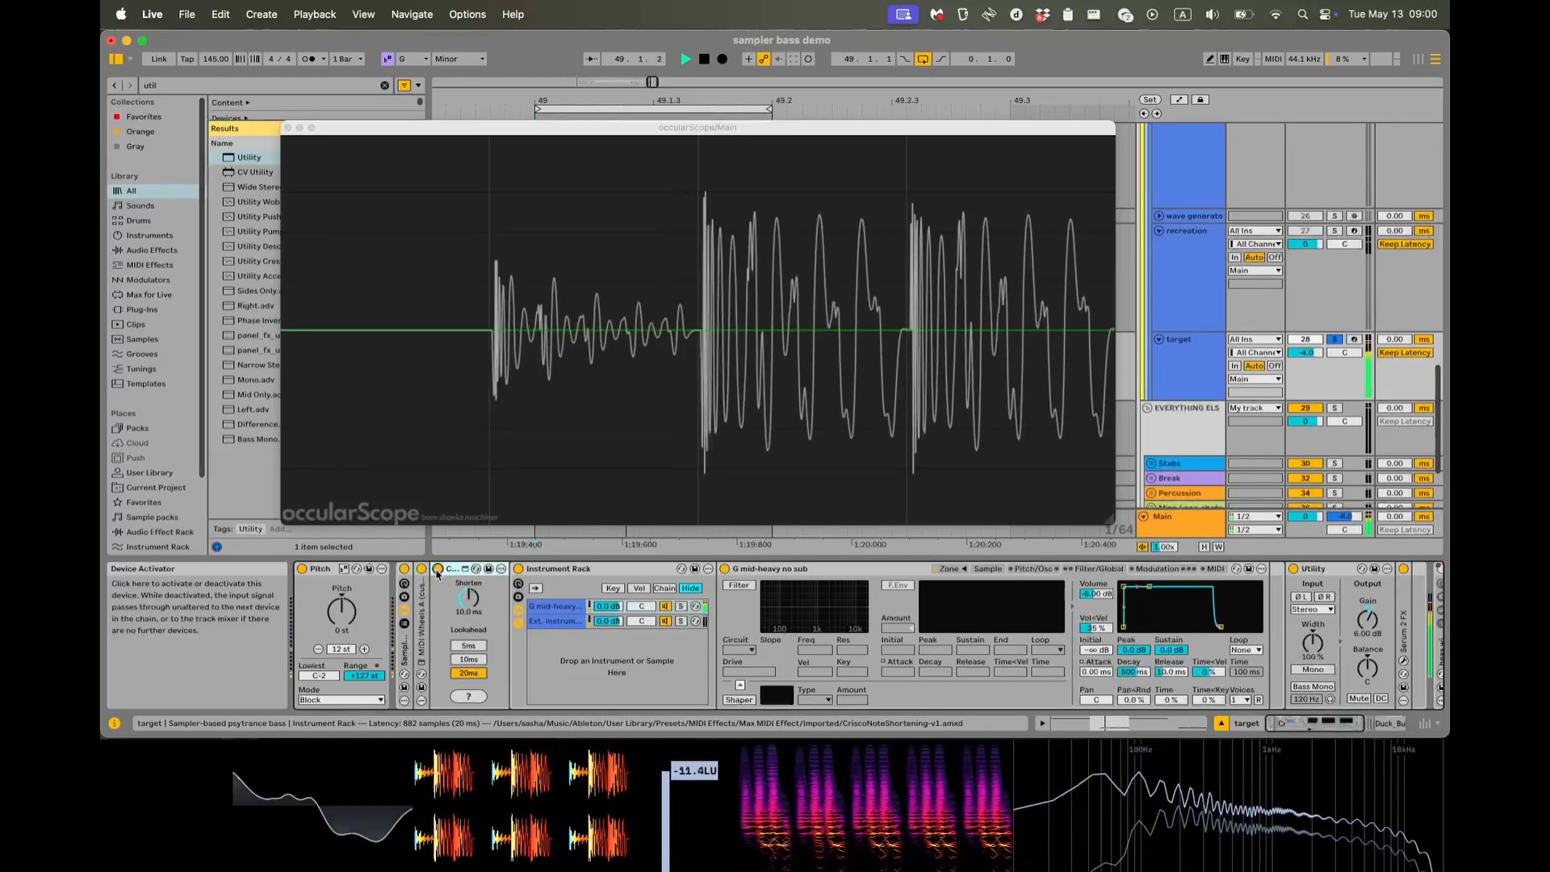
{"action": "left_click", "coordinate": [438, 570]}
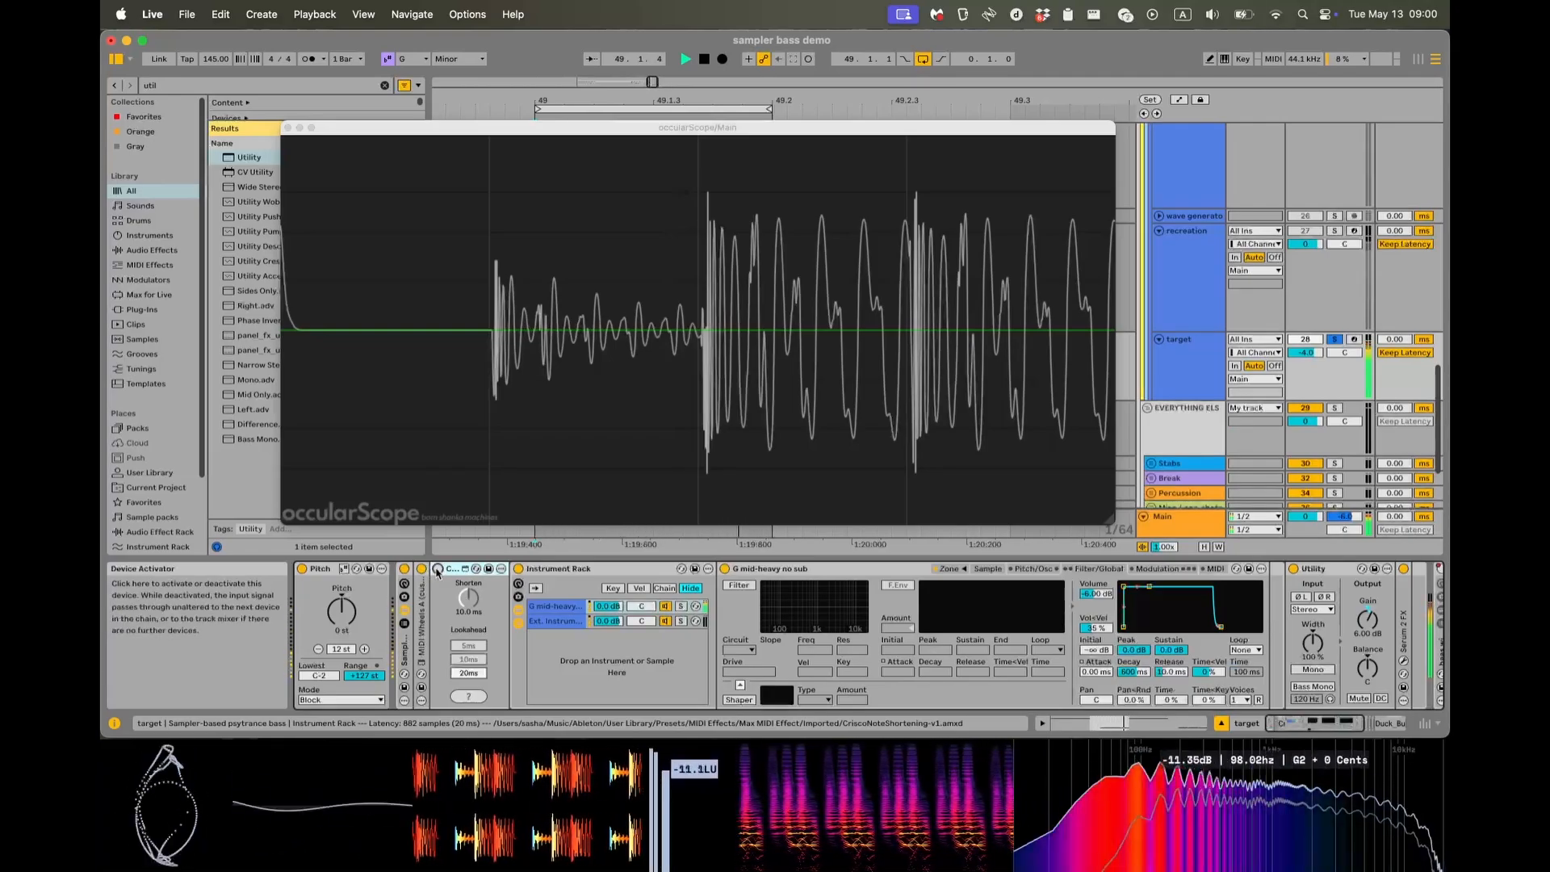
{"action": "left_click", "coordinate": [438, 569]}
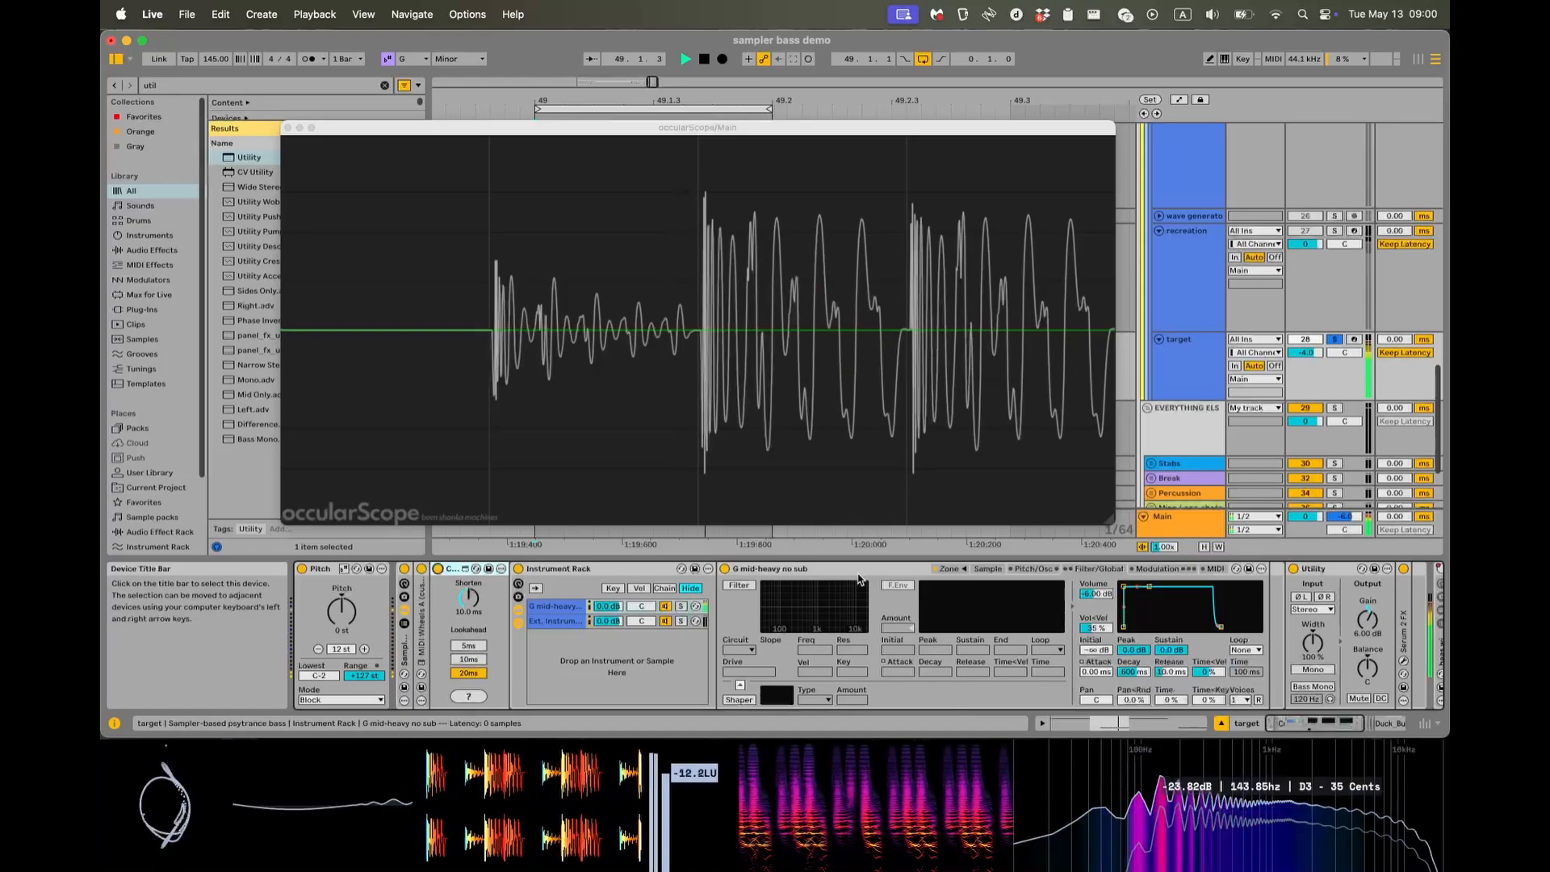
{"action": "key", "text": "space"}
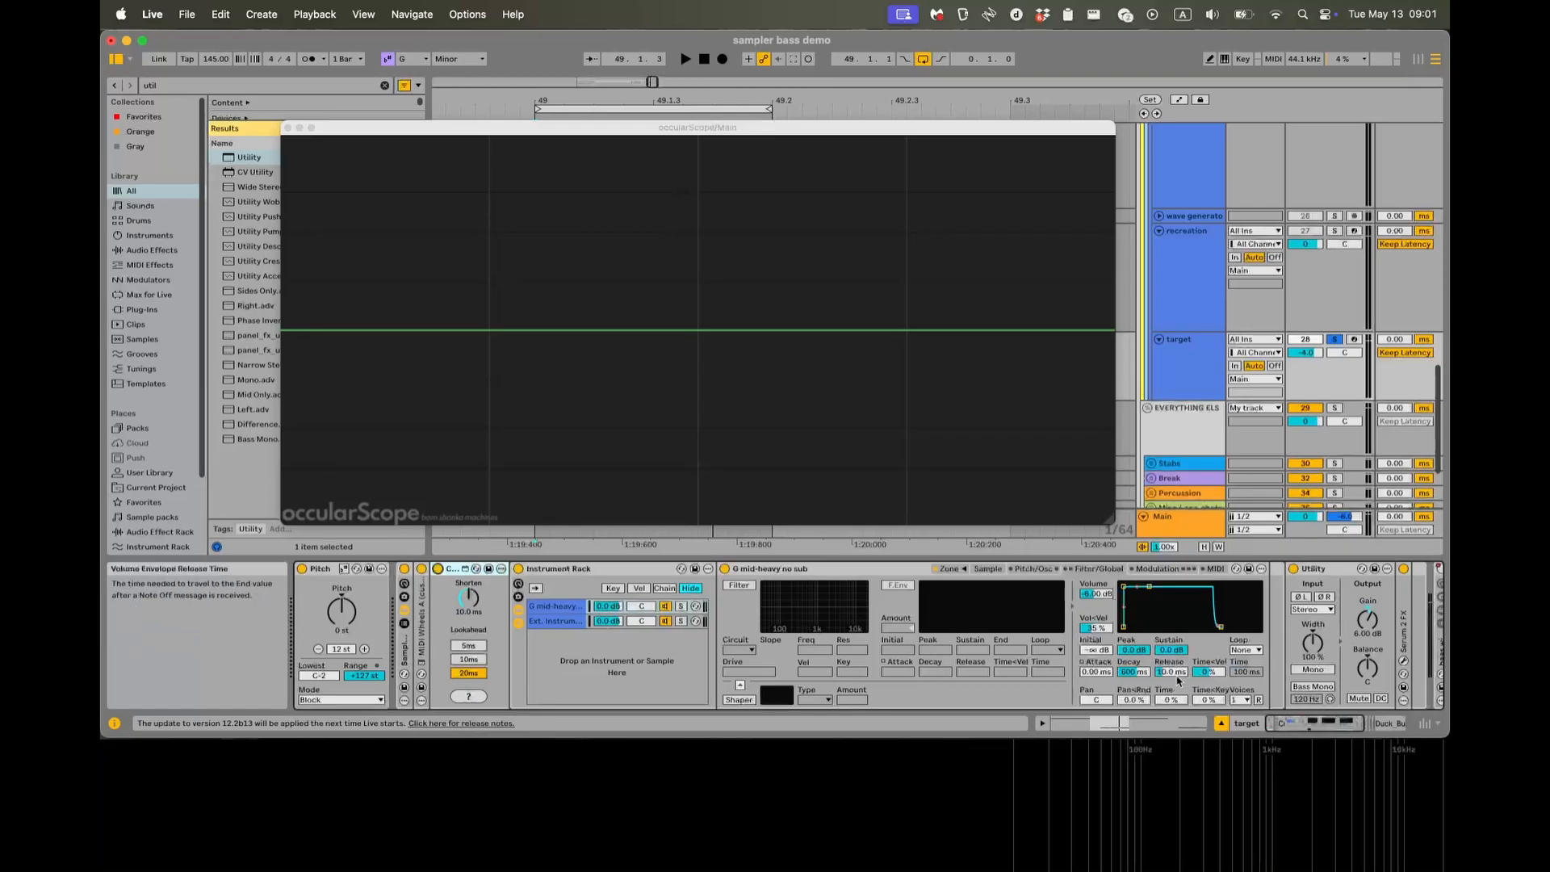
Try a different volume envelope release on the G mid-heavy no sub sampler during playback, return it to 10.0 ms and stop.
{"action": "key", "text": "space"}
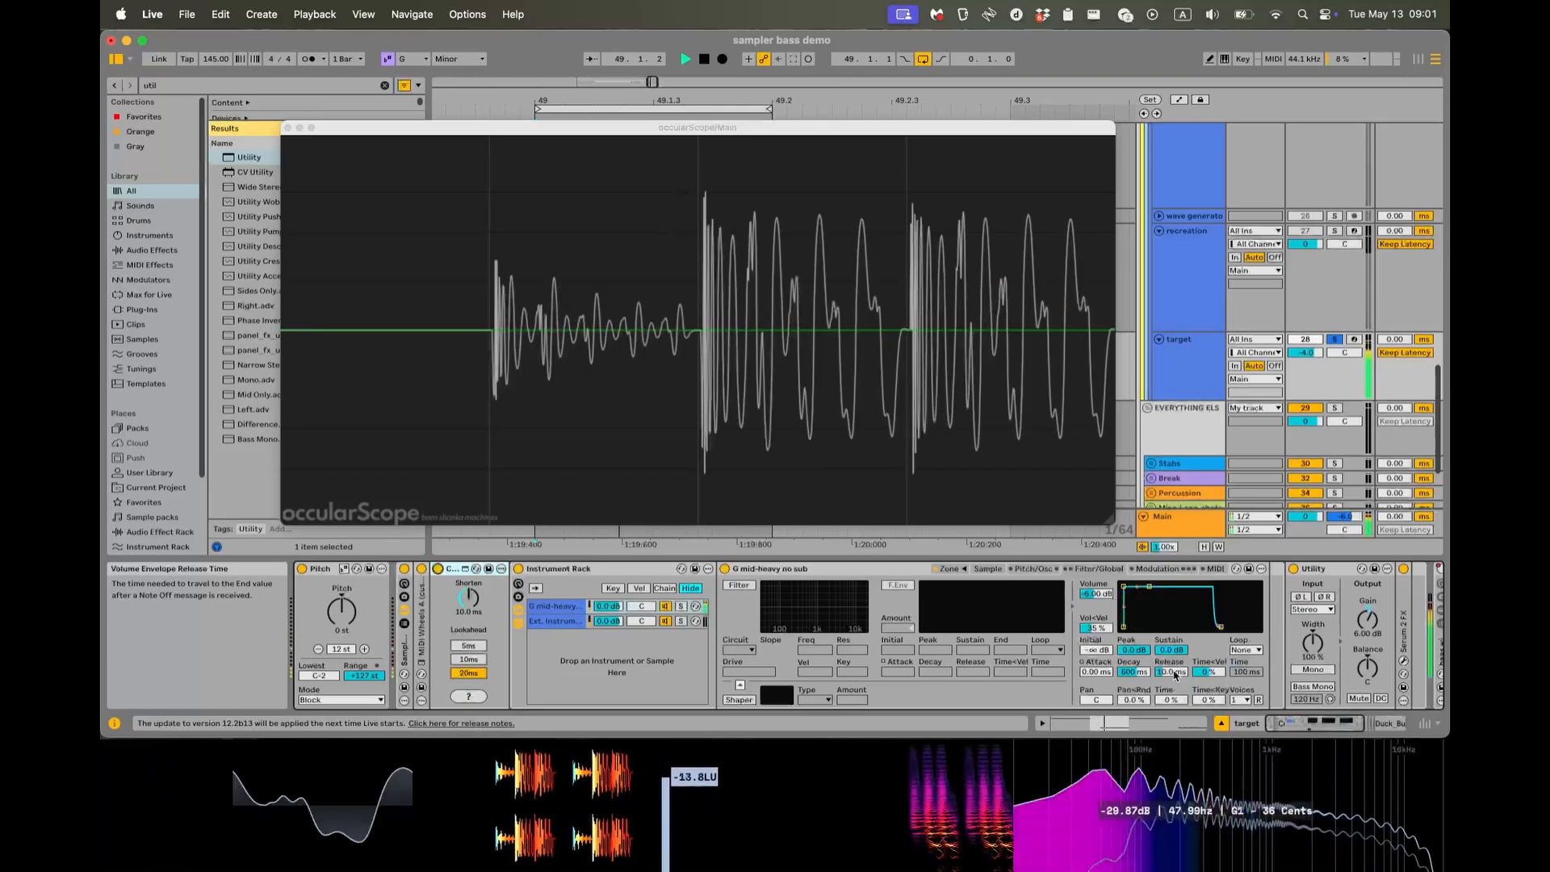
{"action": "left_click_drag", "start_coordinate": [1174, 675], "coordinate": [1174, 710]}
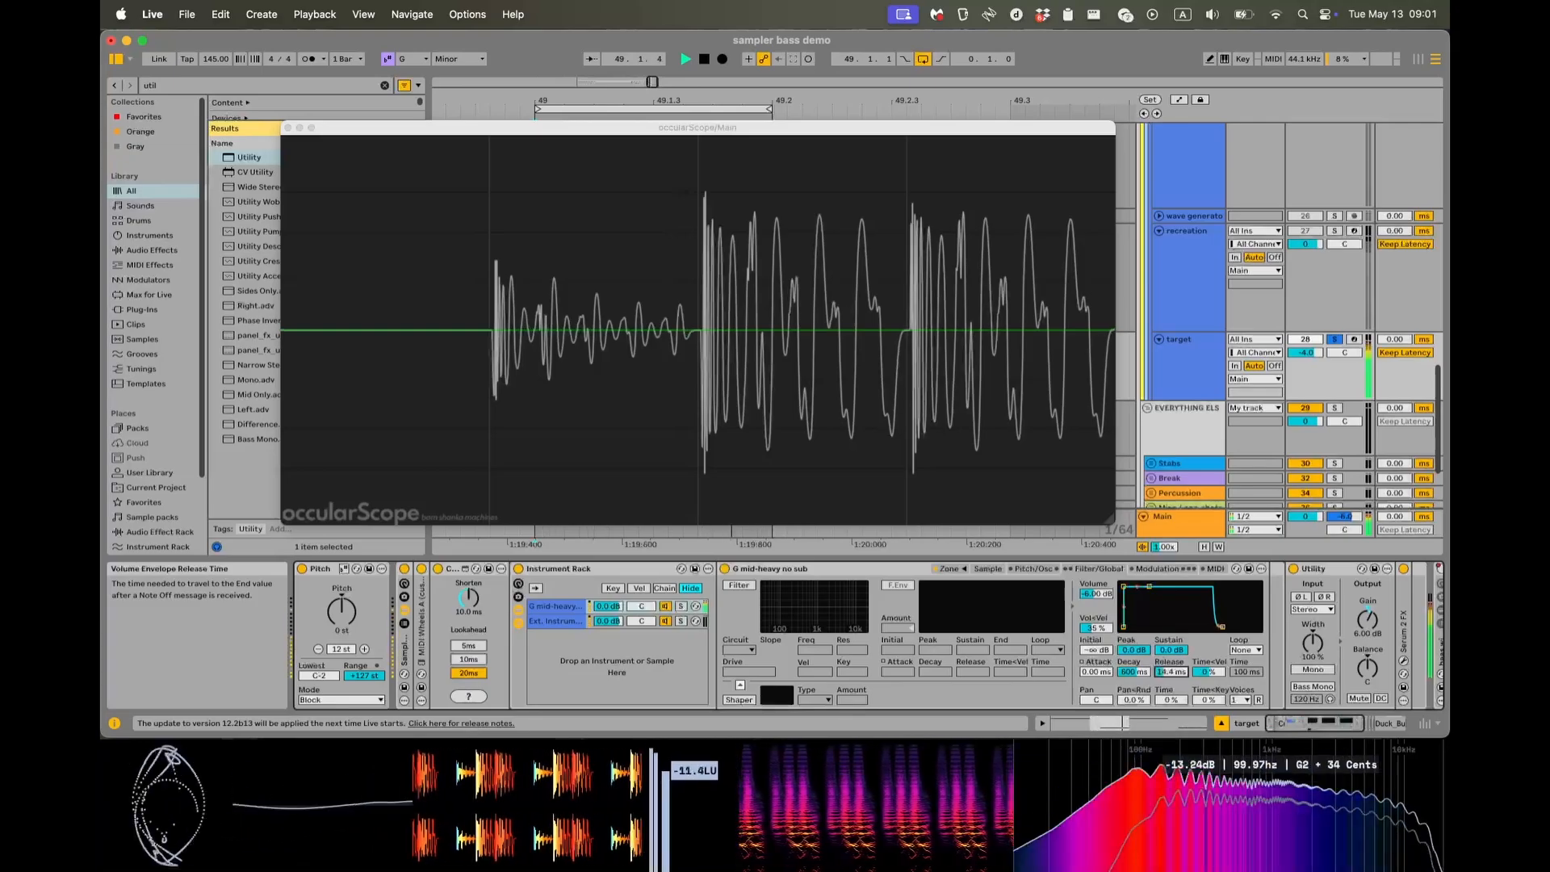
{"action": "left_click_drag", "start_coordinate": [1171, 671], "coordinate": [1171, 637]}
{"action": "key", "text": "space"}
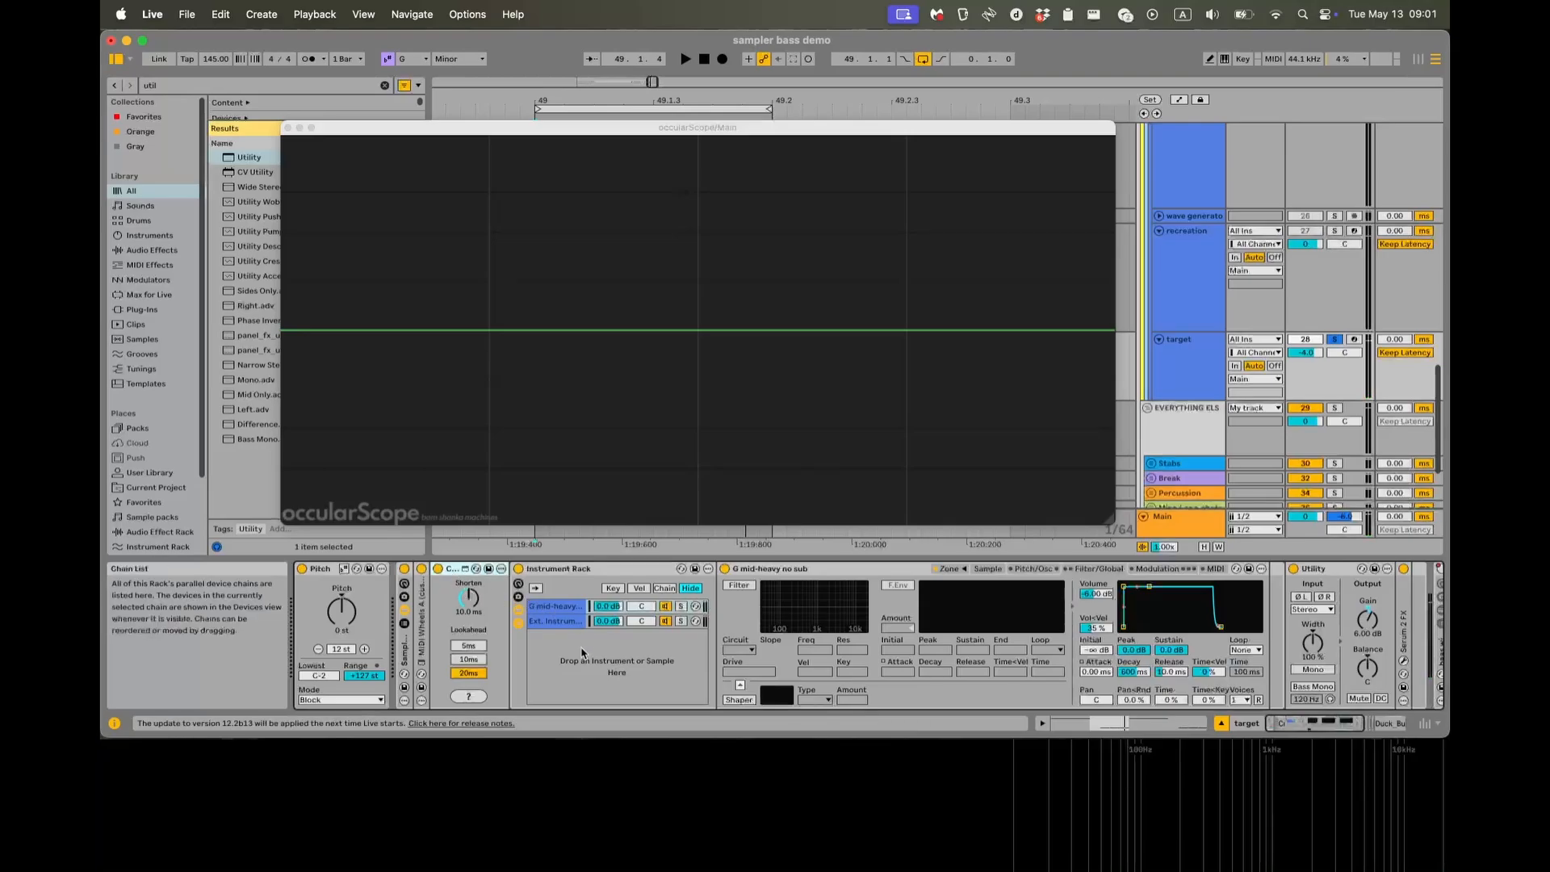
Close the oscilloscope, expand the target's Serum 2 FX device with its parameters and open its plug-in window to examine the effects.
{"action": "scroll", "coordinate": [544, 662], "scroll_direction": "right", "scroll_amount": 2}
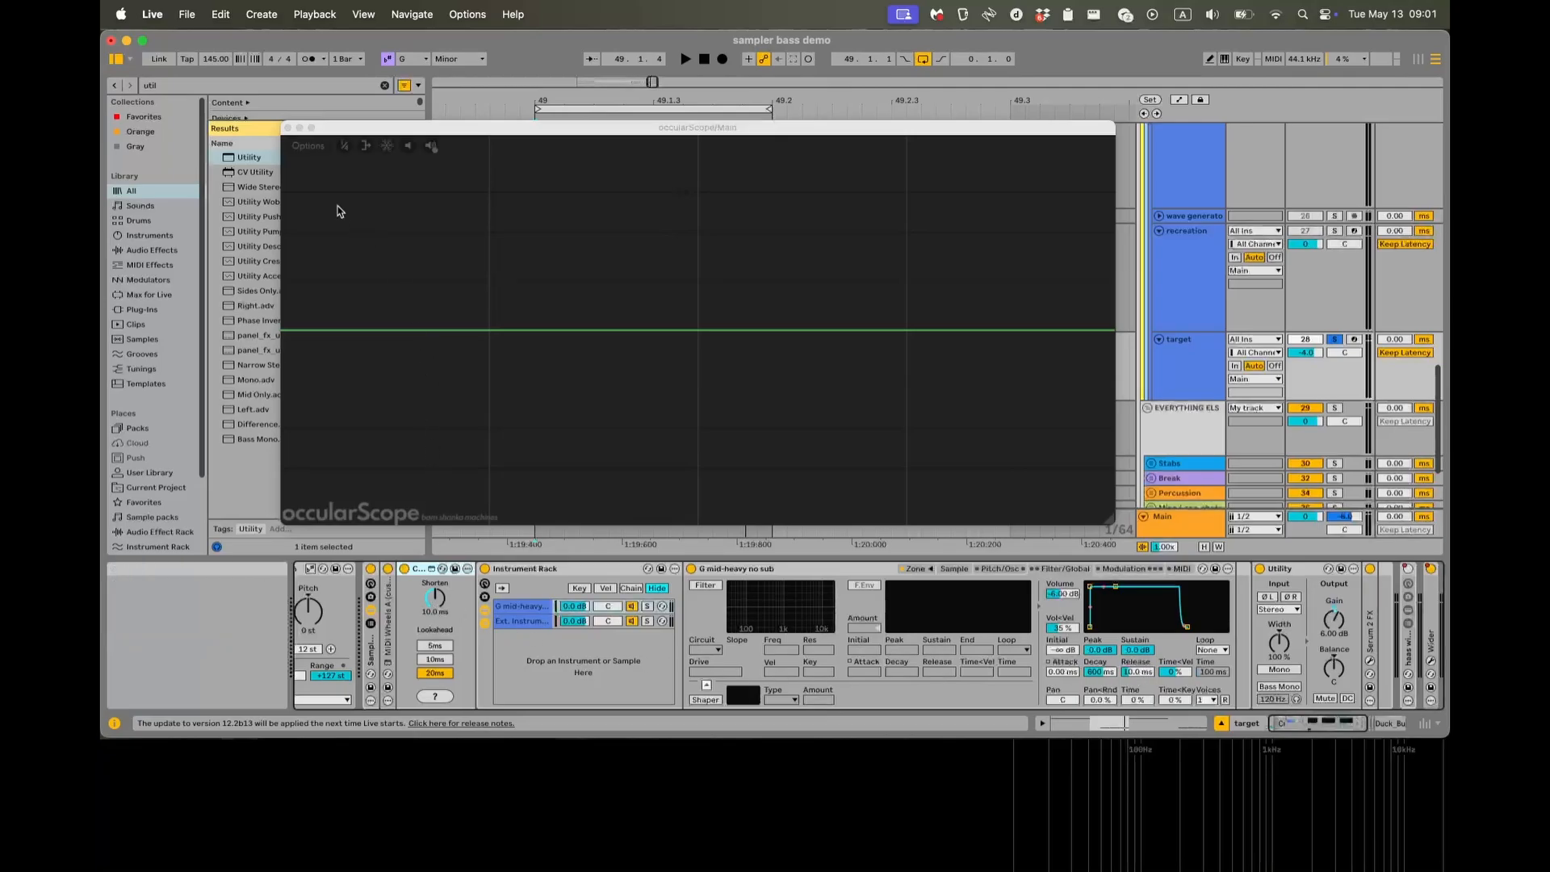
{"action": "left_click", "coordinate": [288, 128]}
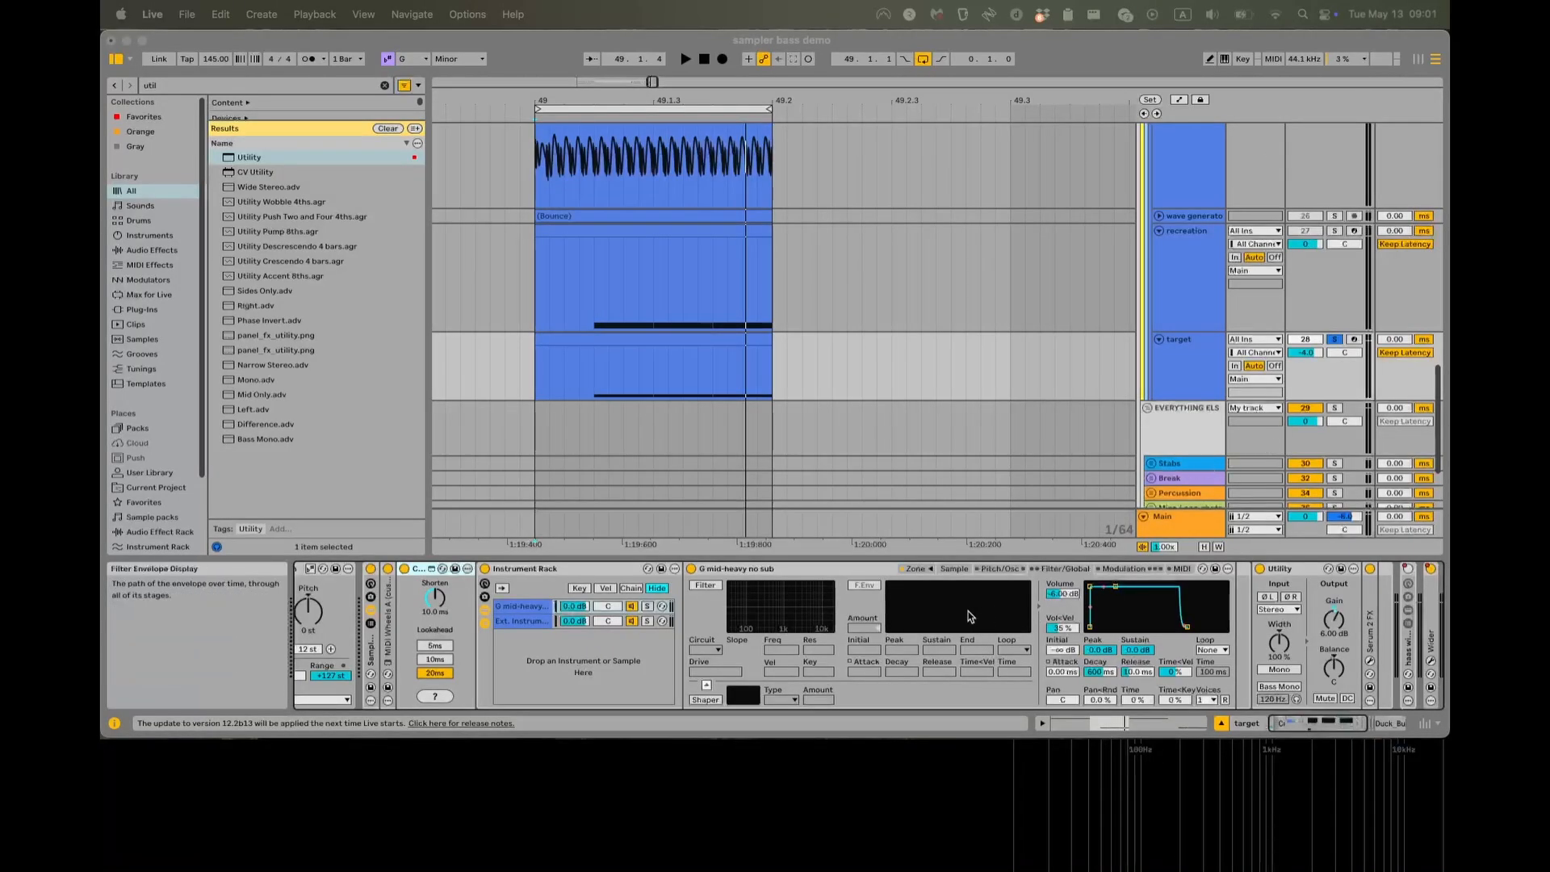
{"action": "scroll", "coordinate": [969, 617], "scroll_direction": "right", "scroll_amount": 5}
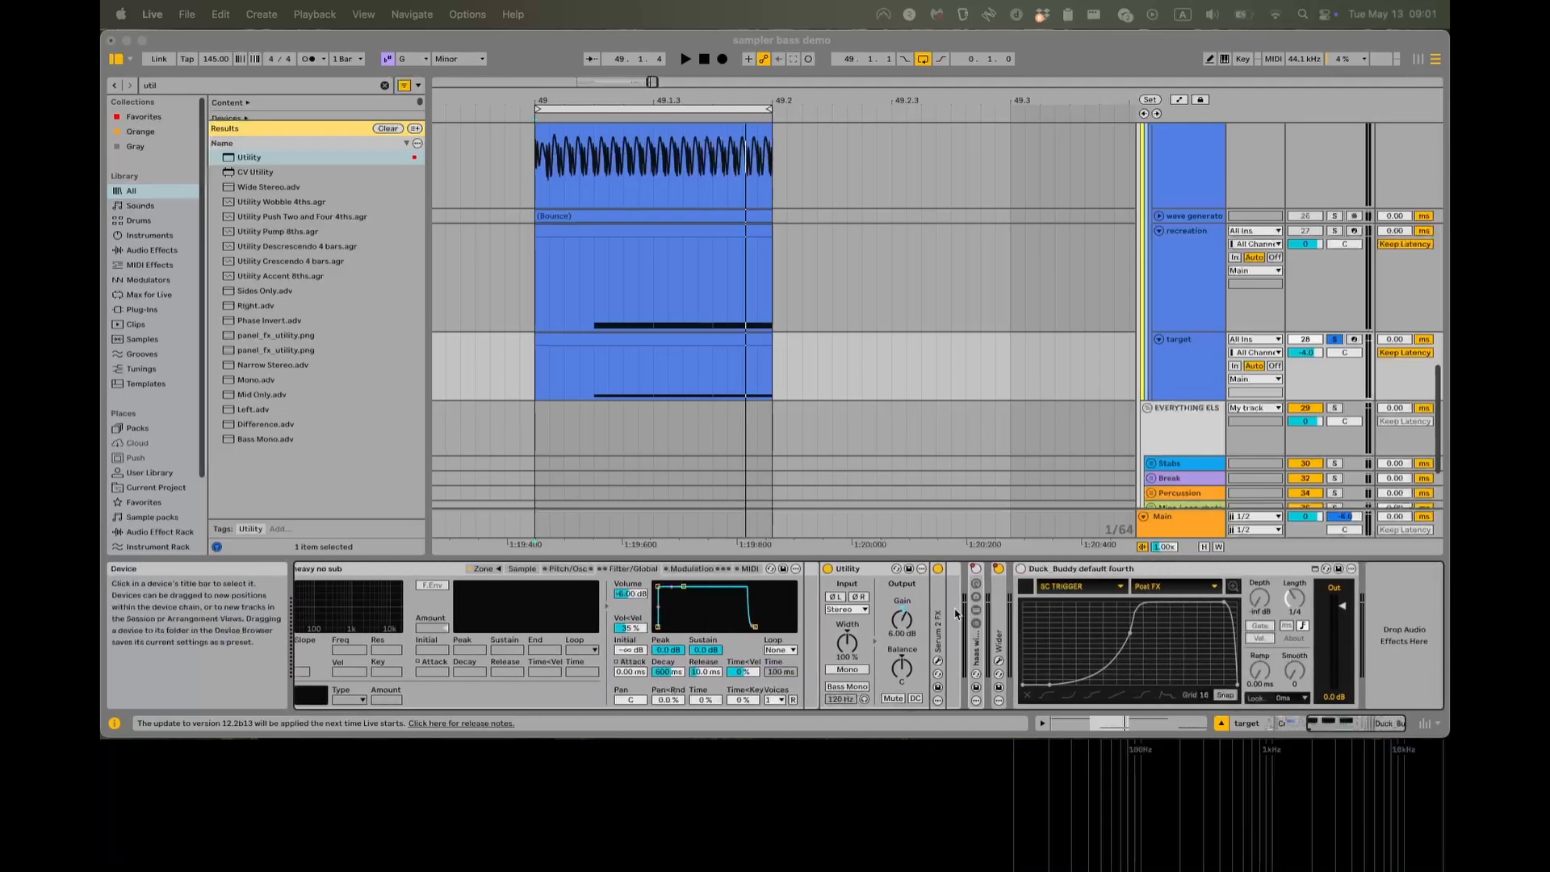
{"action": "double_click", "coordinate": [939, 620]}
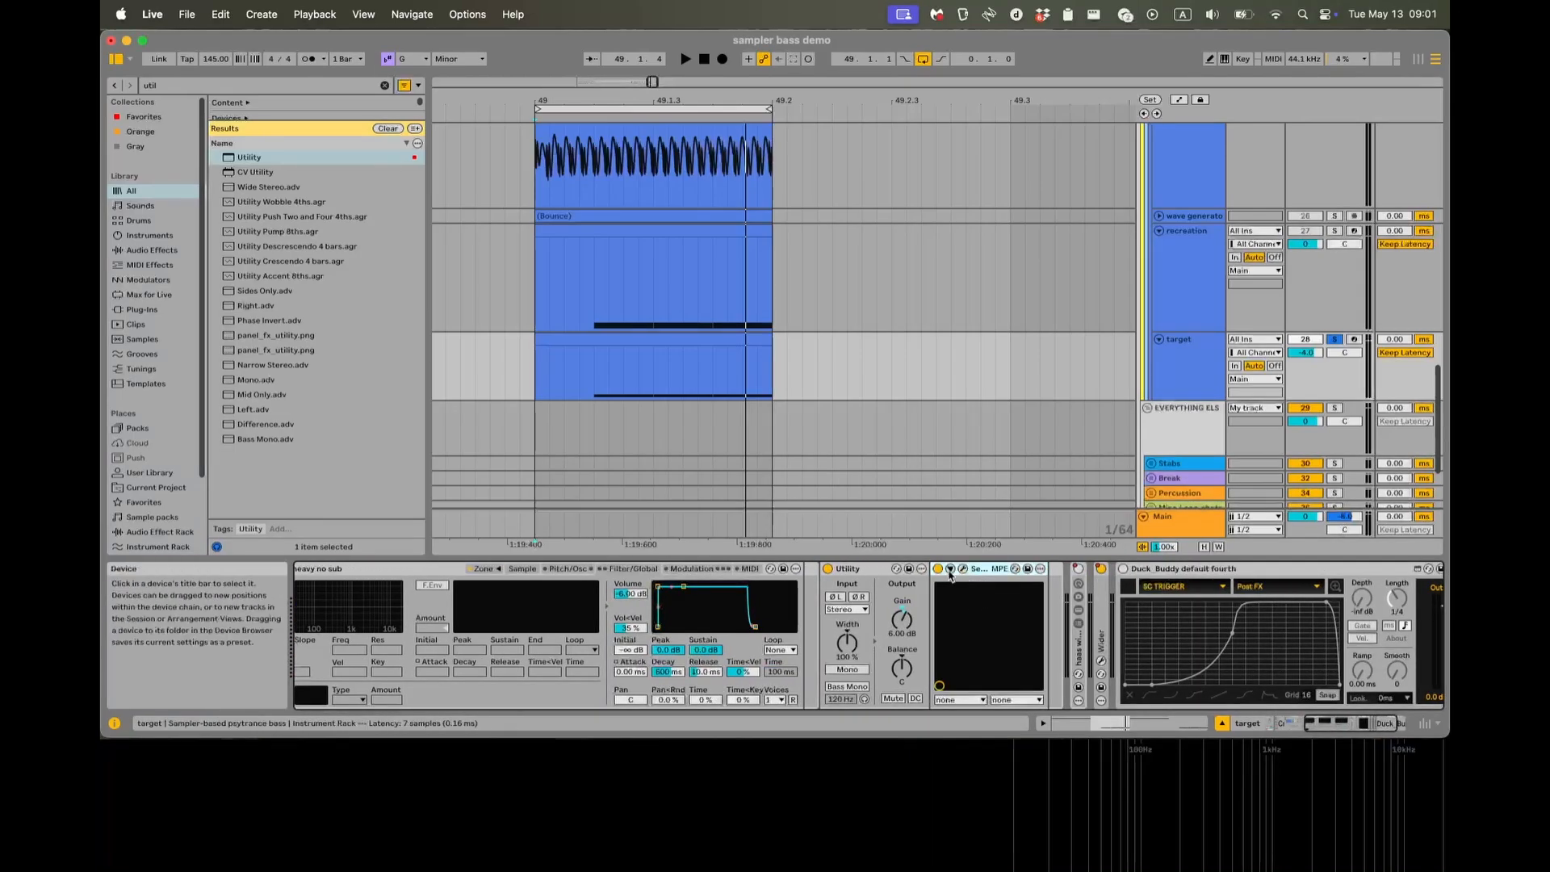
{"action": "left_click", "coordinate": [950, 569]}
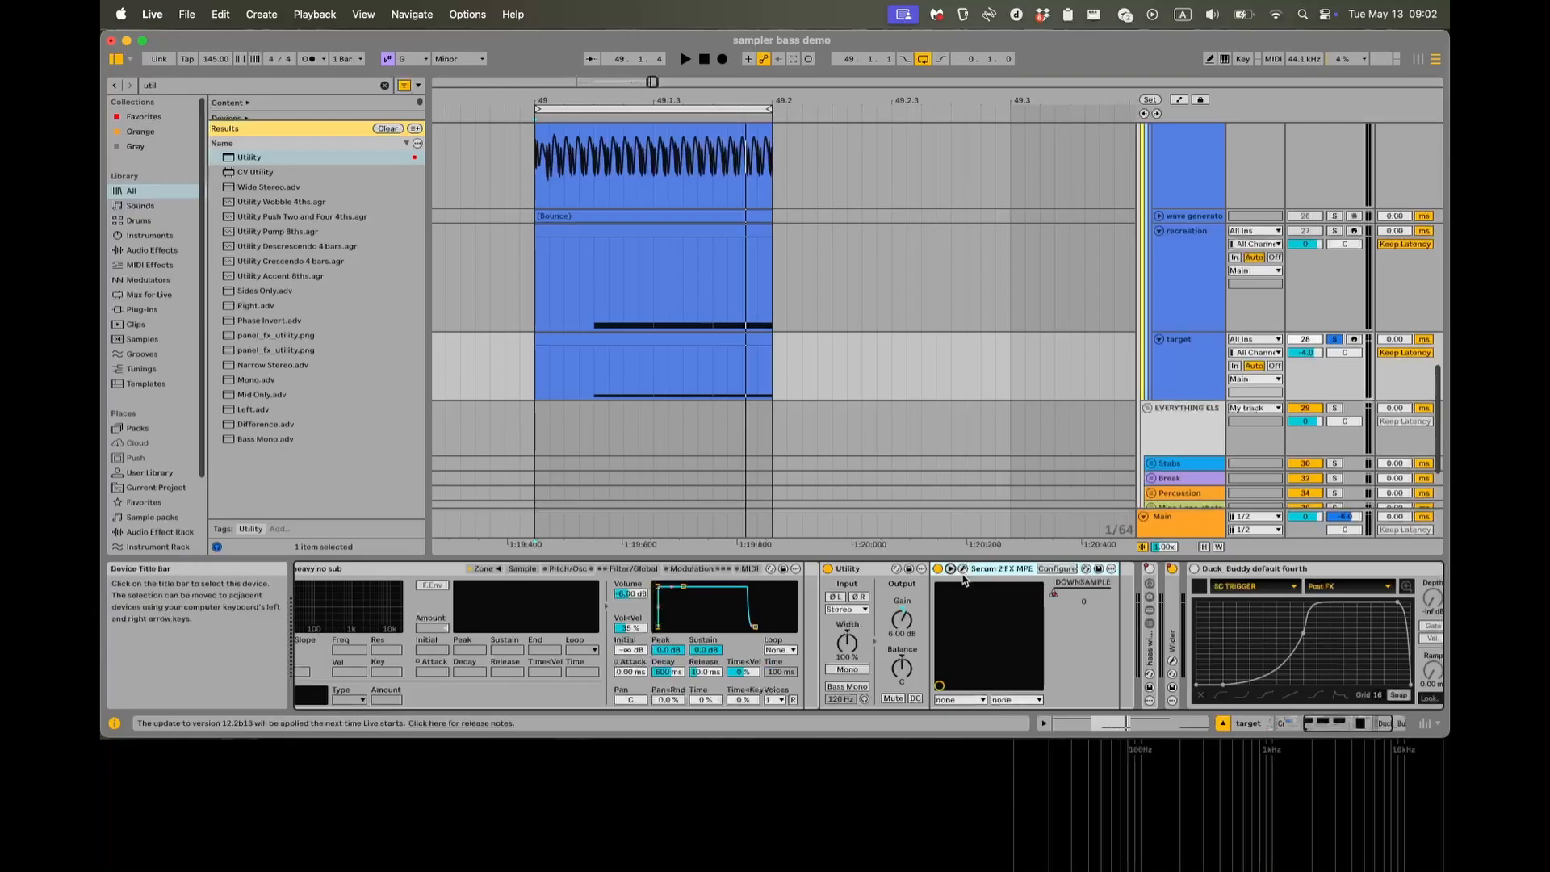
{"action": "left_click", "coordinate": [964, 570]}
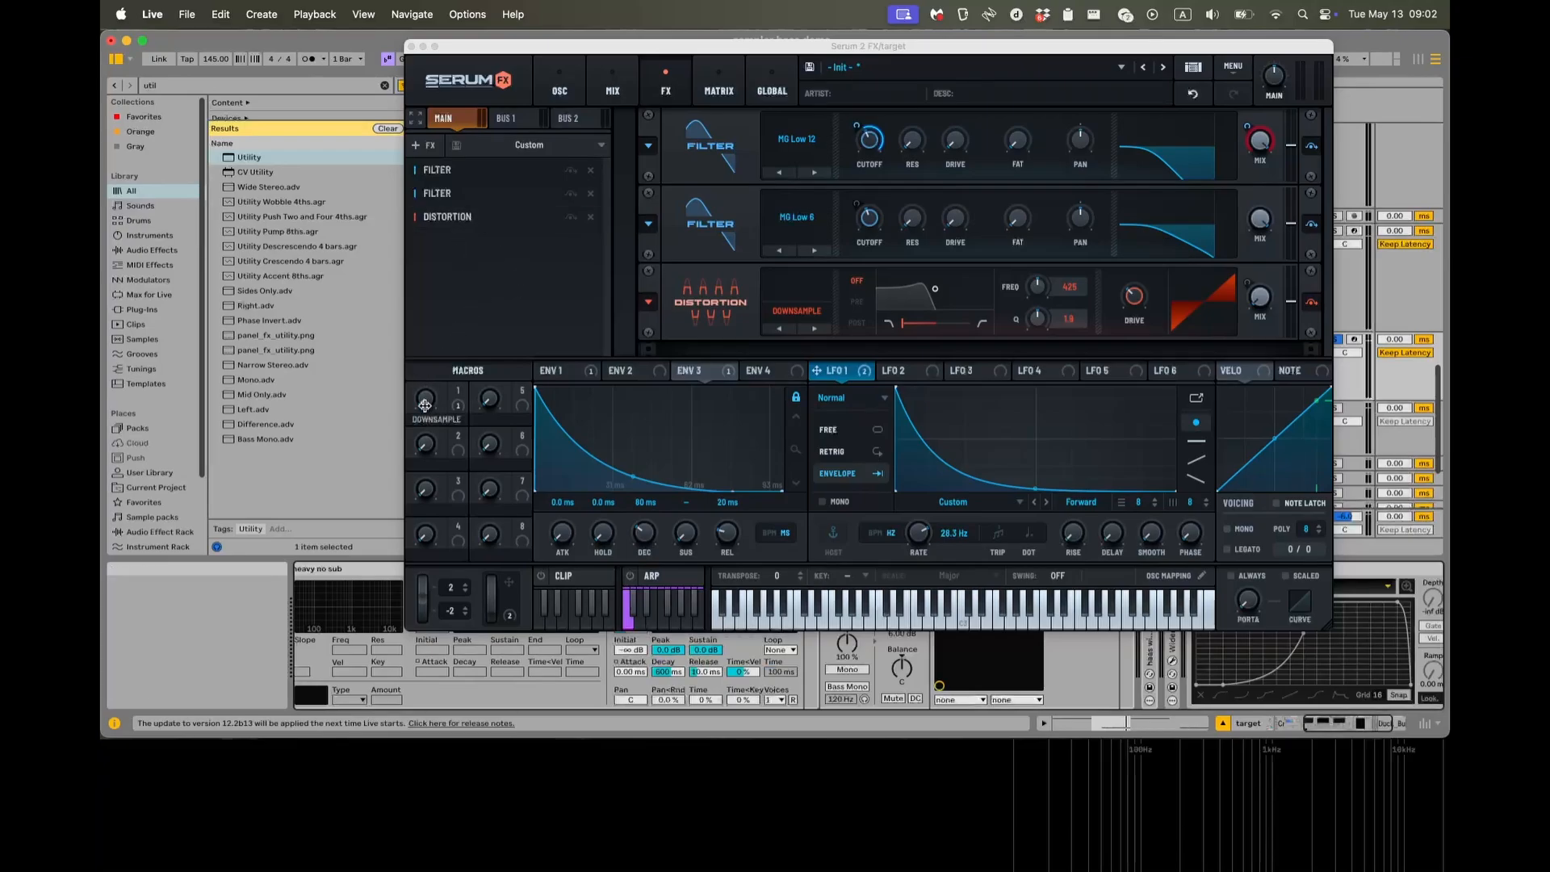
Try Macro 1 (Downsample) in the target's Serum 2 FX window, listen to the playback, stop and close the window.
{"action": "left_click_drag", "start_coordinate": [614, 46], "coordinate": [518, 54]}
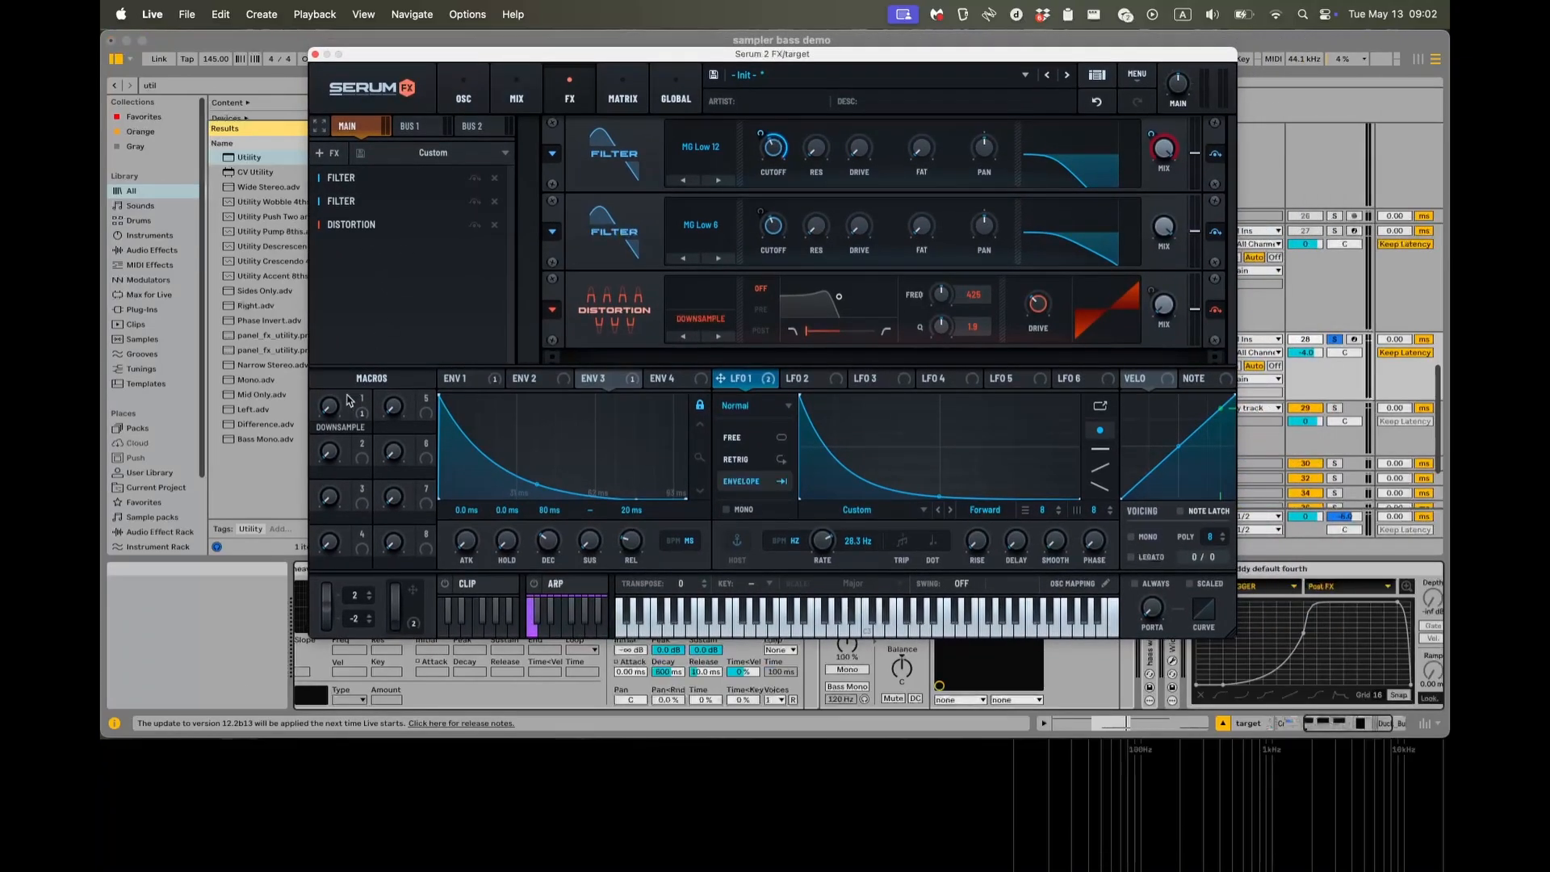
{"action": "mouse_move", "coordinate": [327, 415]}
{"action": "left_mouse_down"}
{"action": "mouse_move", "coordinate": [371, 229]}
{"action": "mouse_move", "coordinate": [334, 444]}
{"action": "left_mouse_up"}
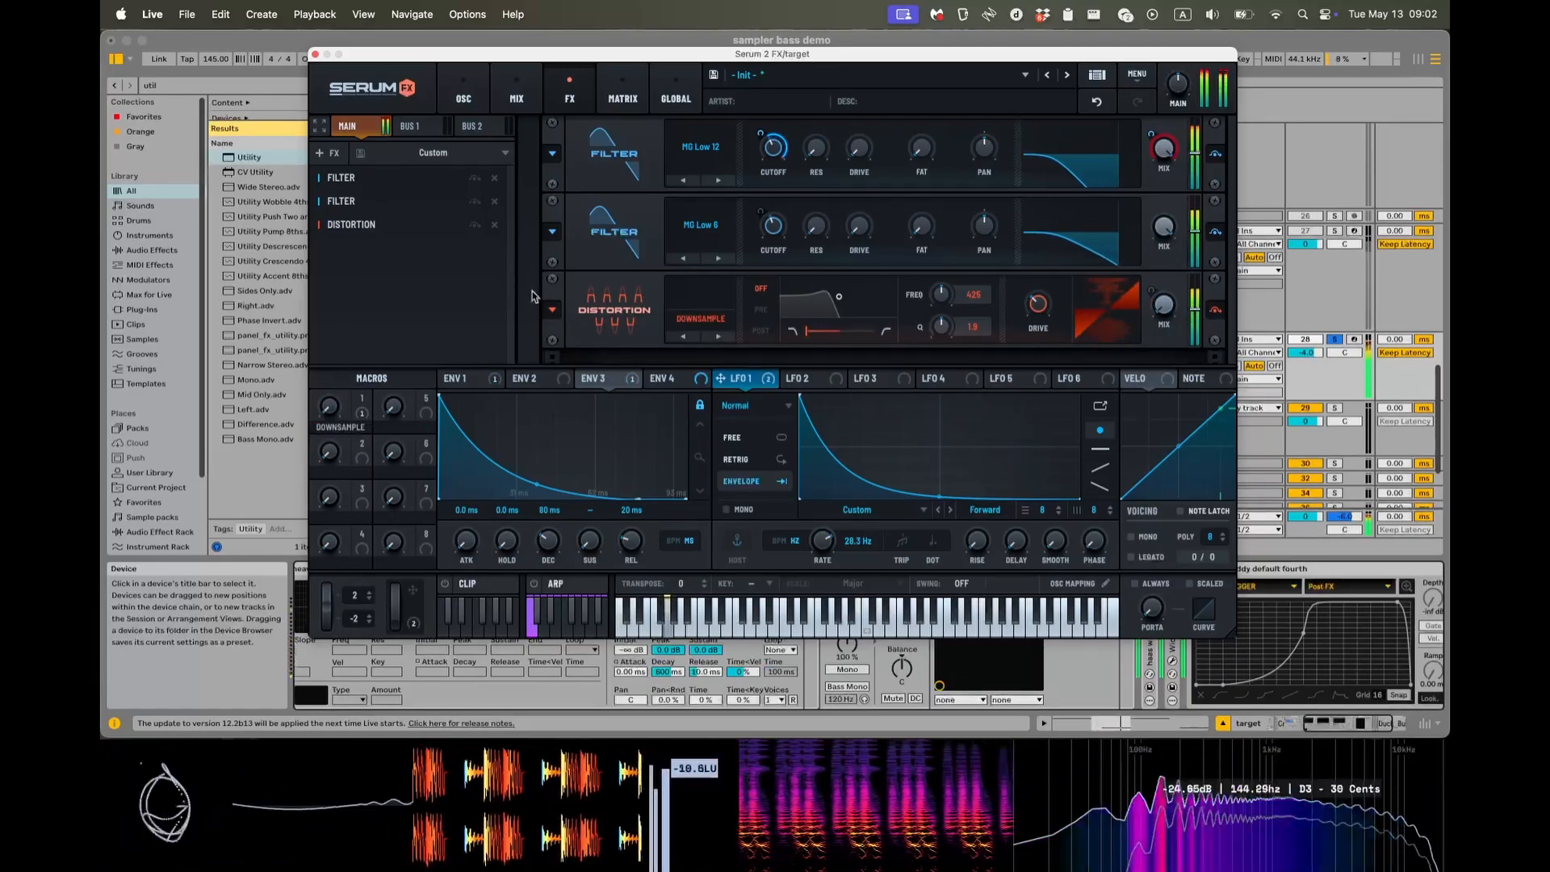
{"action": "key", "text": "space"}
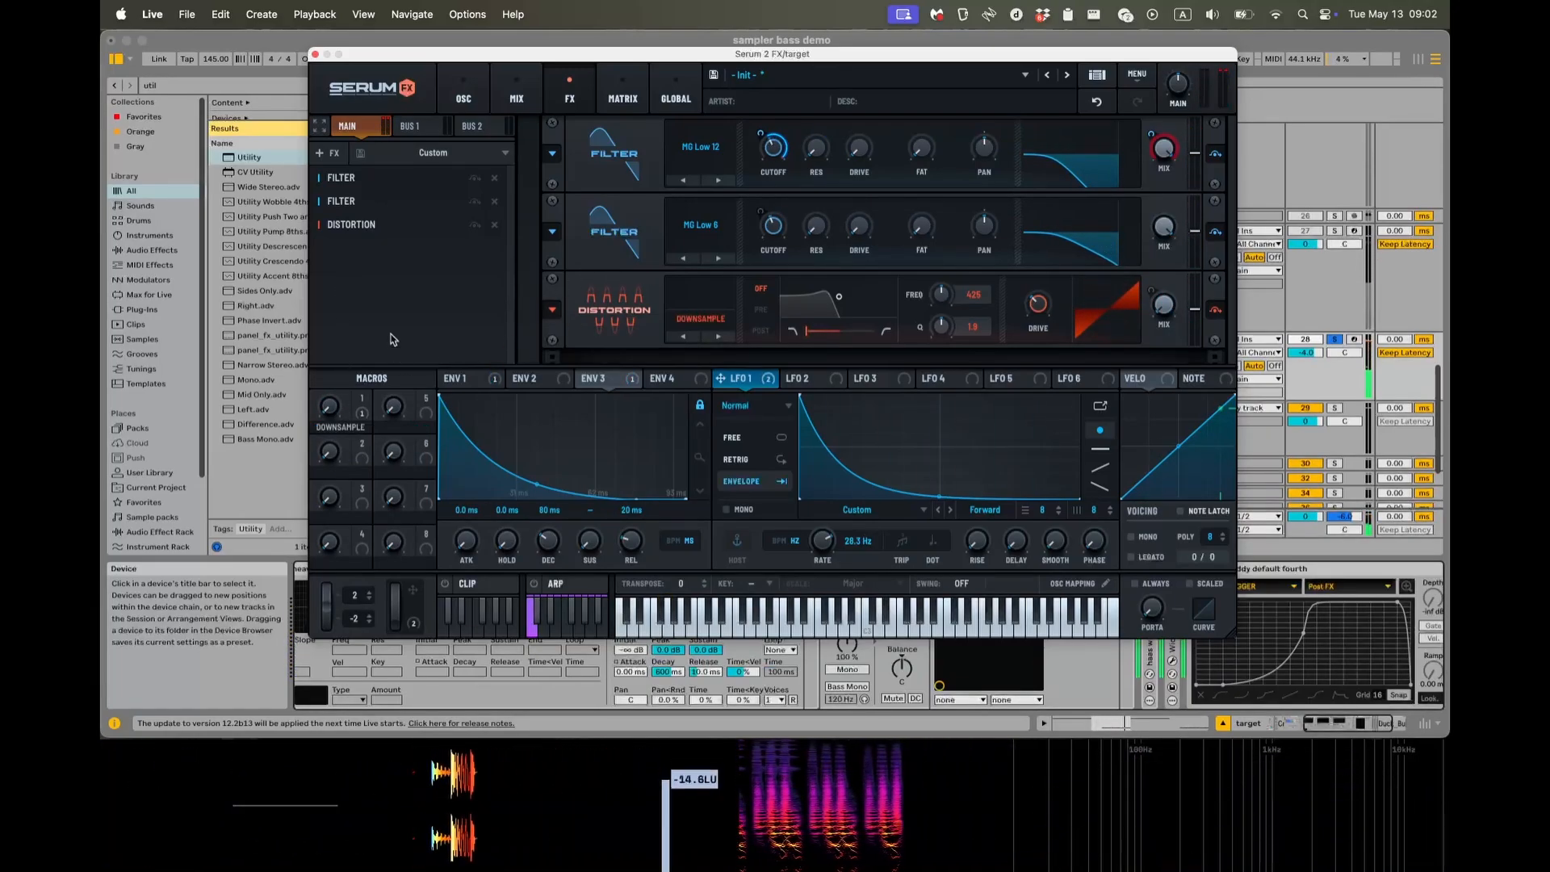
{"action": "left_click", "coordinate": [315, 54]}
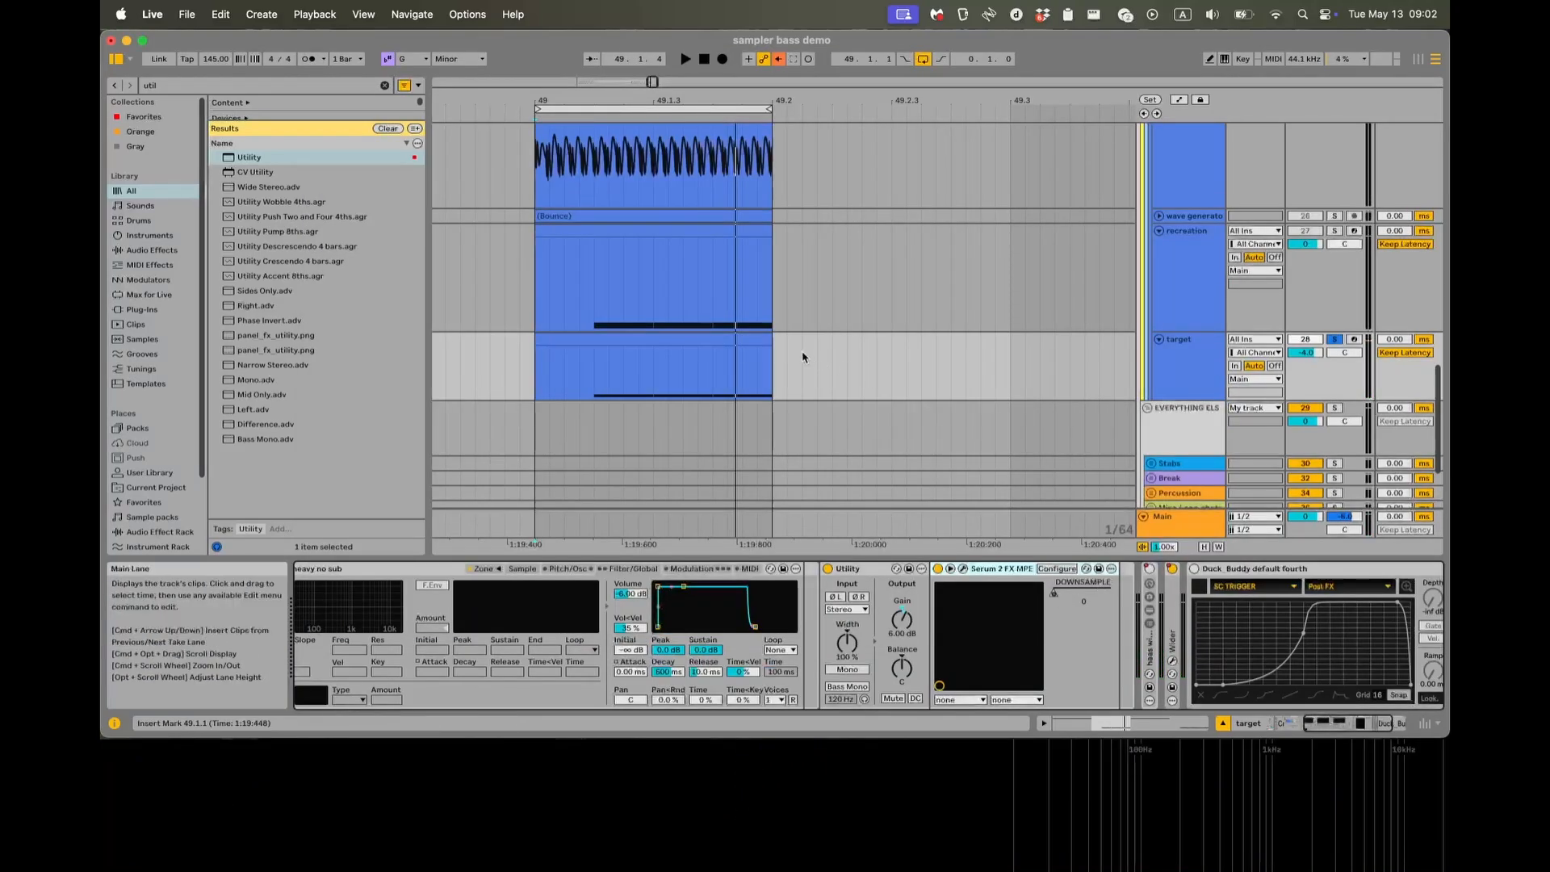
Unfold the target's haas width spreader rack, examine its kHs Haas plug-in window and fold the rack again.
{"action": "scroll", "coordinate": [1006, 611], "scroll_direction": "right", "scroll_amount": 5}
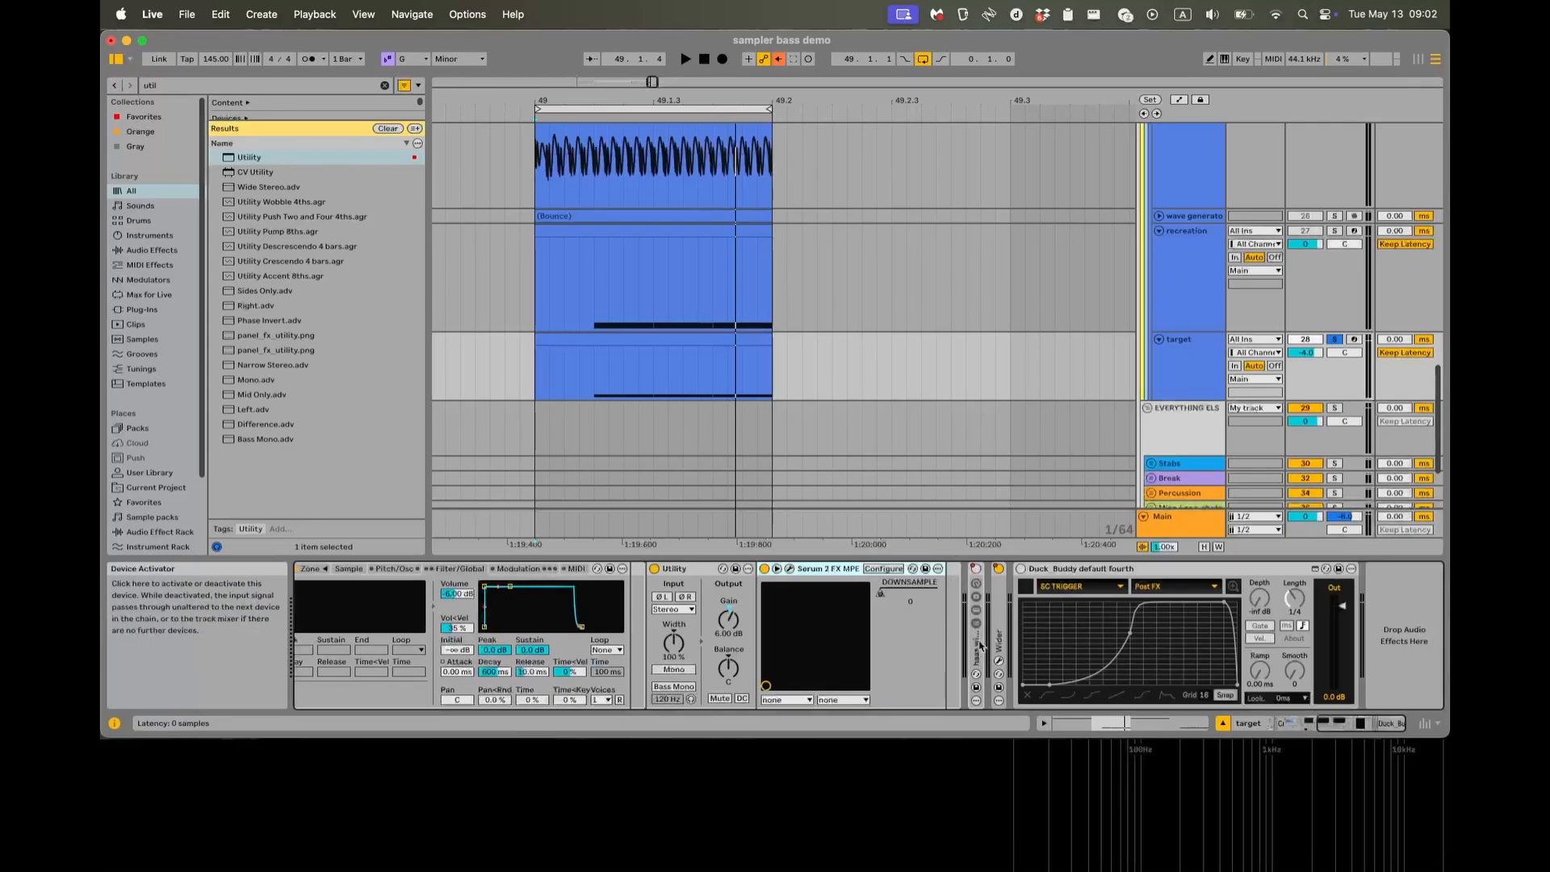
{"action": "double_click", "coordinate": [981, 646]}
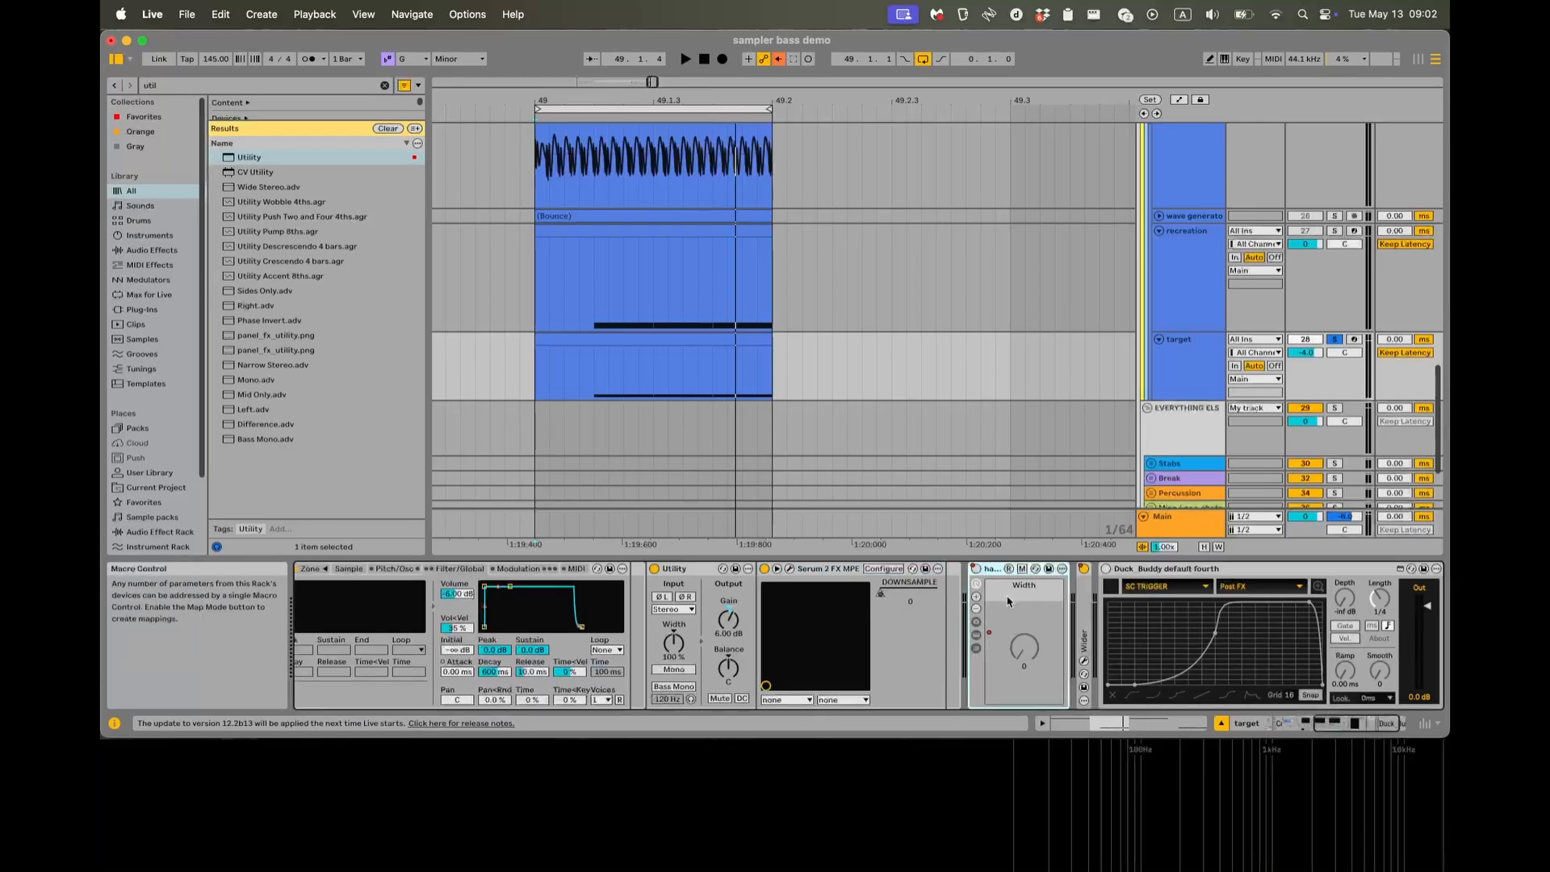
{"action": "left_click", "coordinate": [975, 649]}
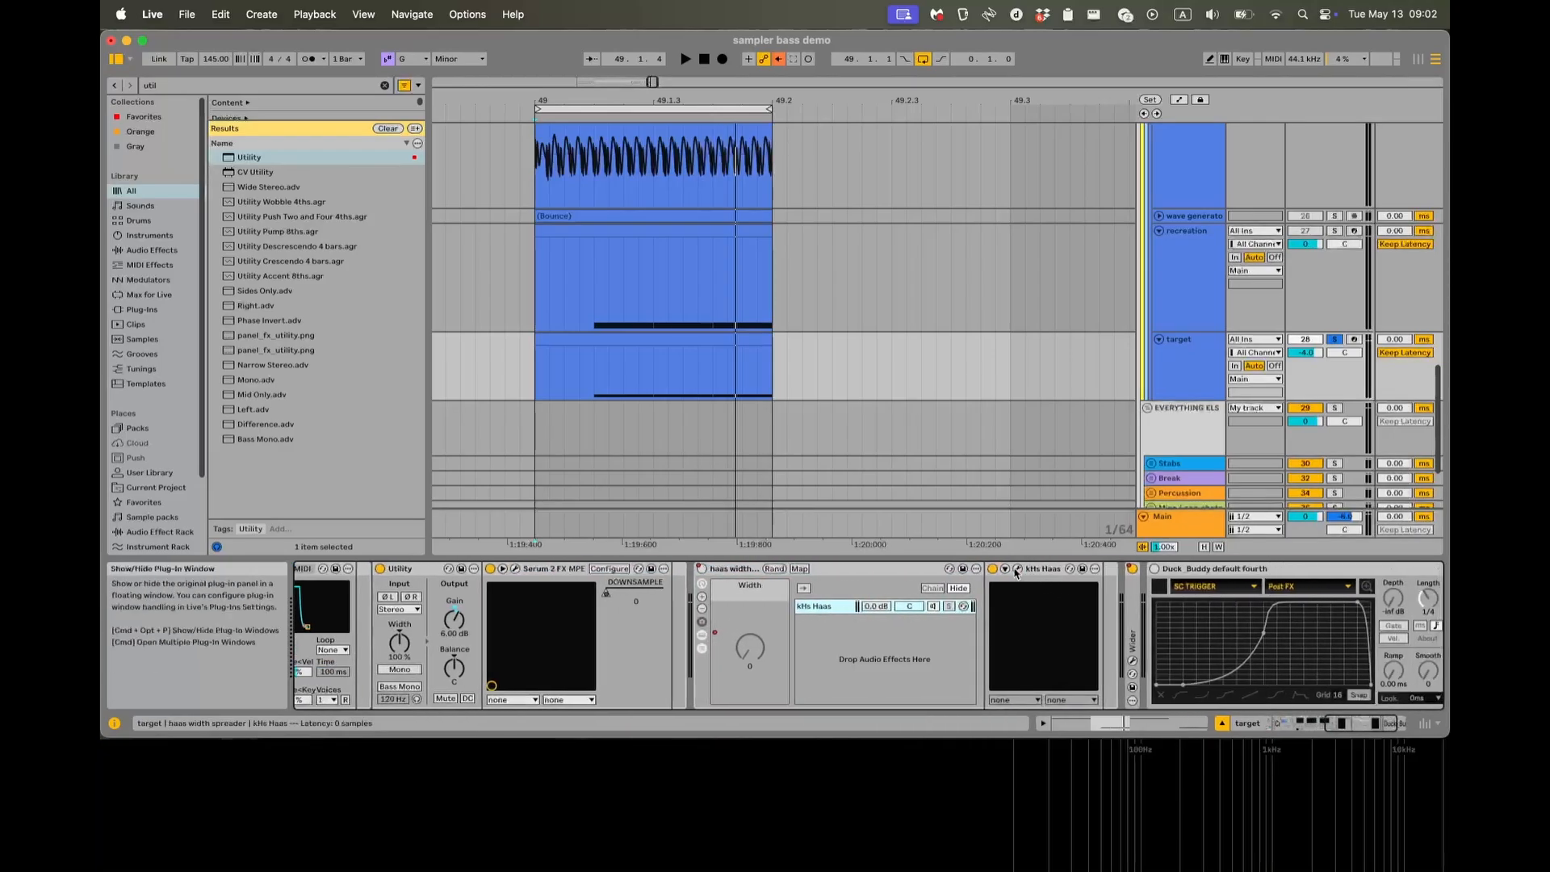
{"action": "left_click", "coordinate": [1017, 568]}
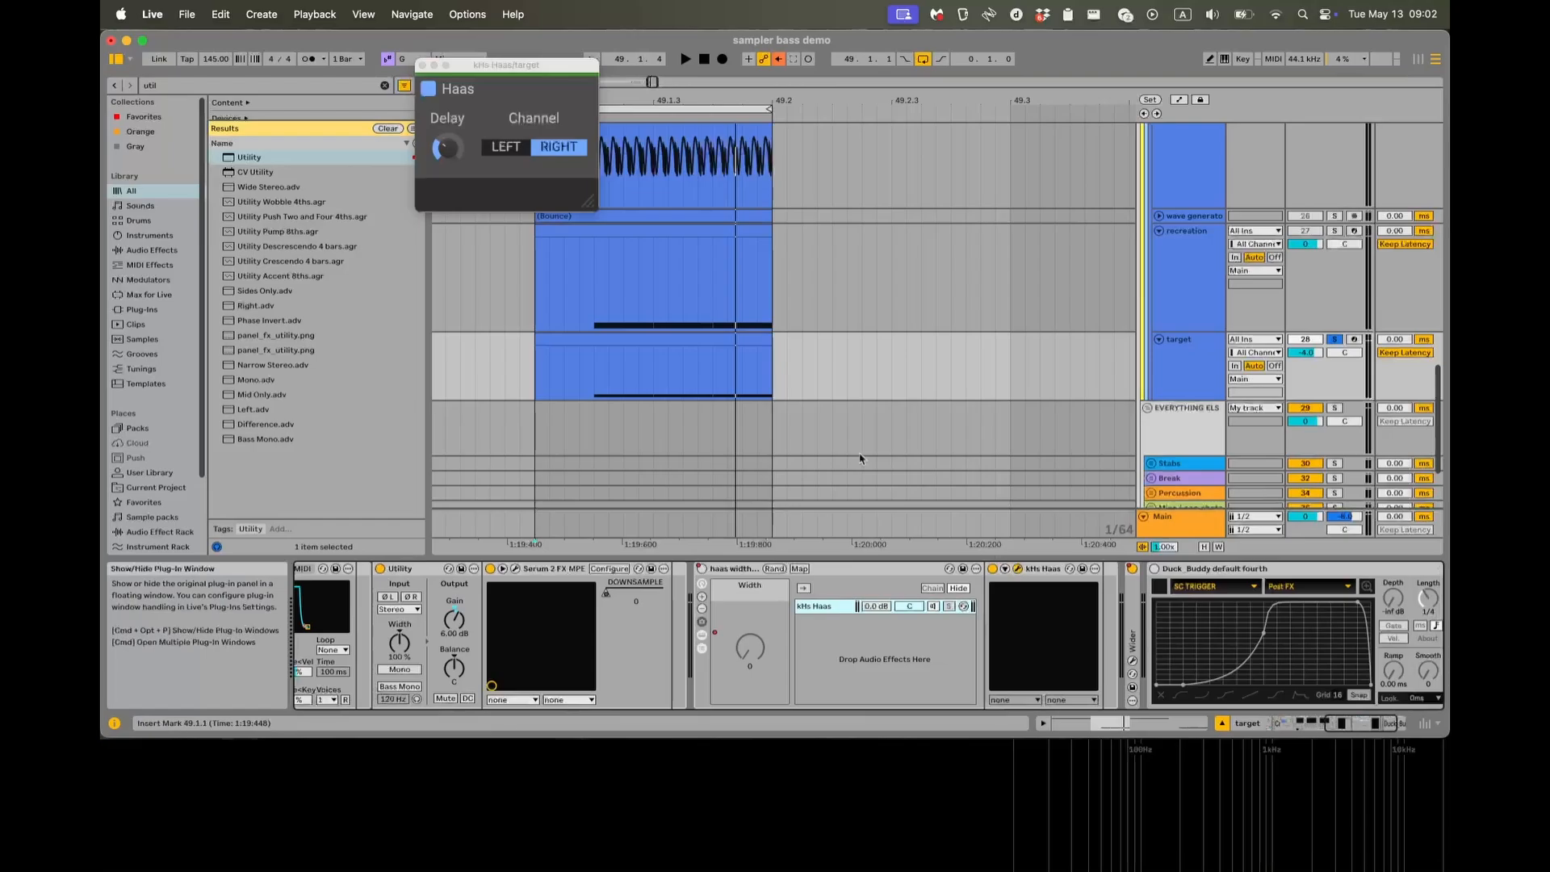
{"action": "left_click", "coordinate": [422, 65]}
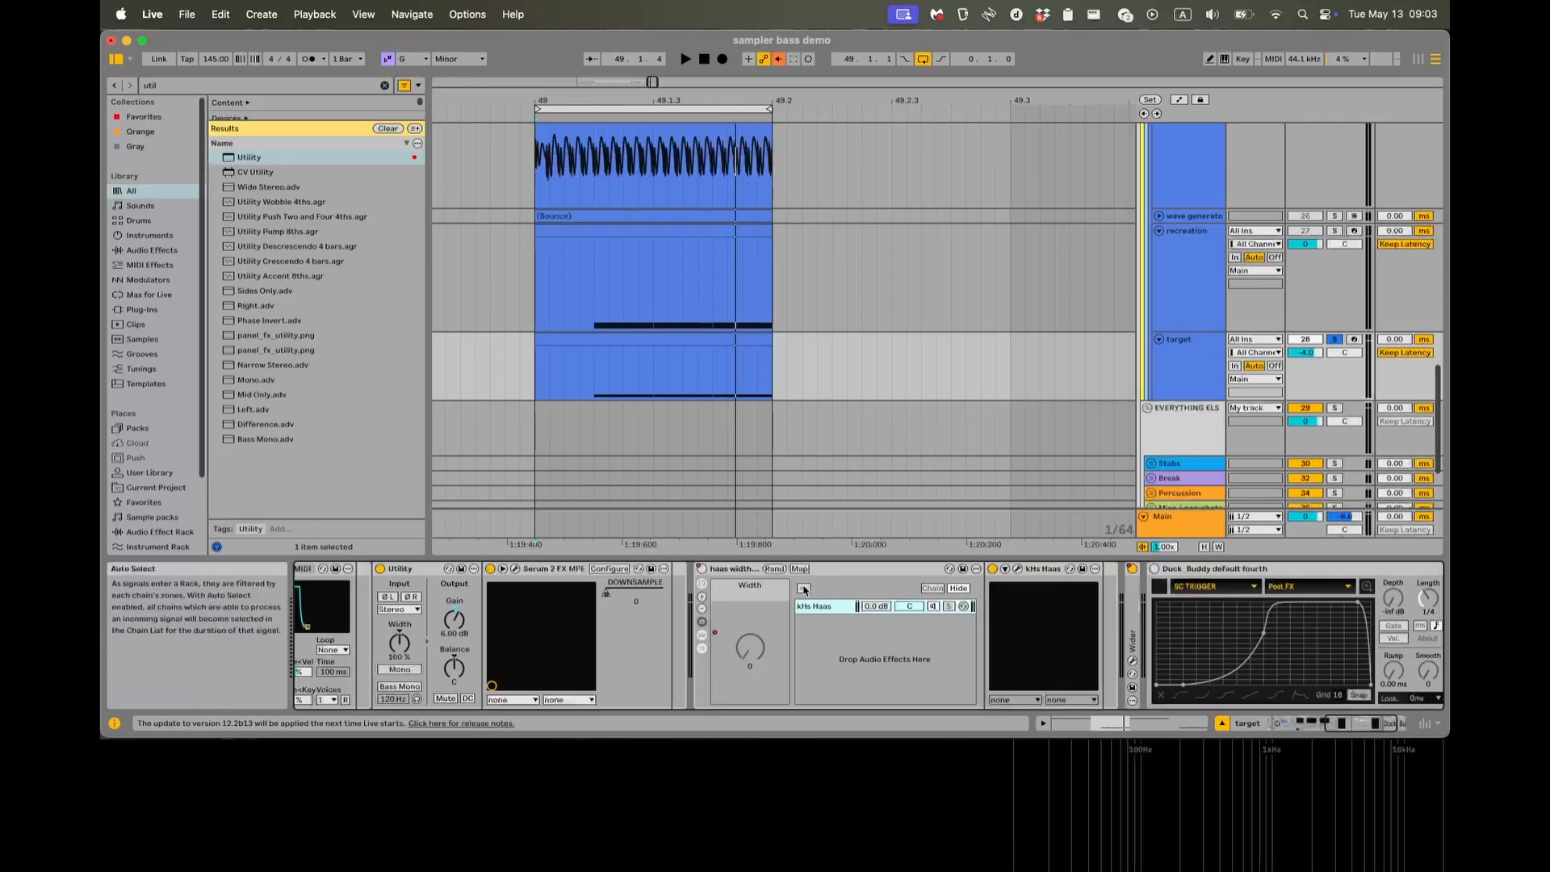
{"action": "scroll", "coordinate": [779, 589], "scroll_direction": "right", "scroll_amount": 5}
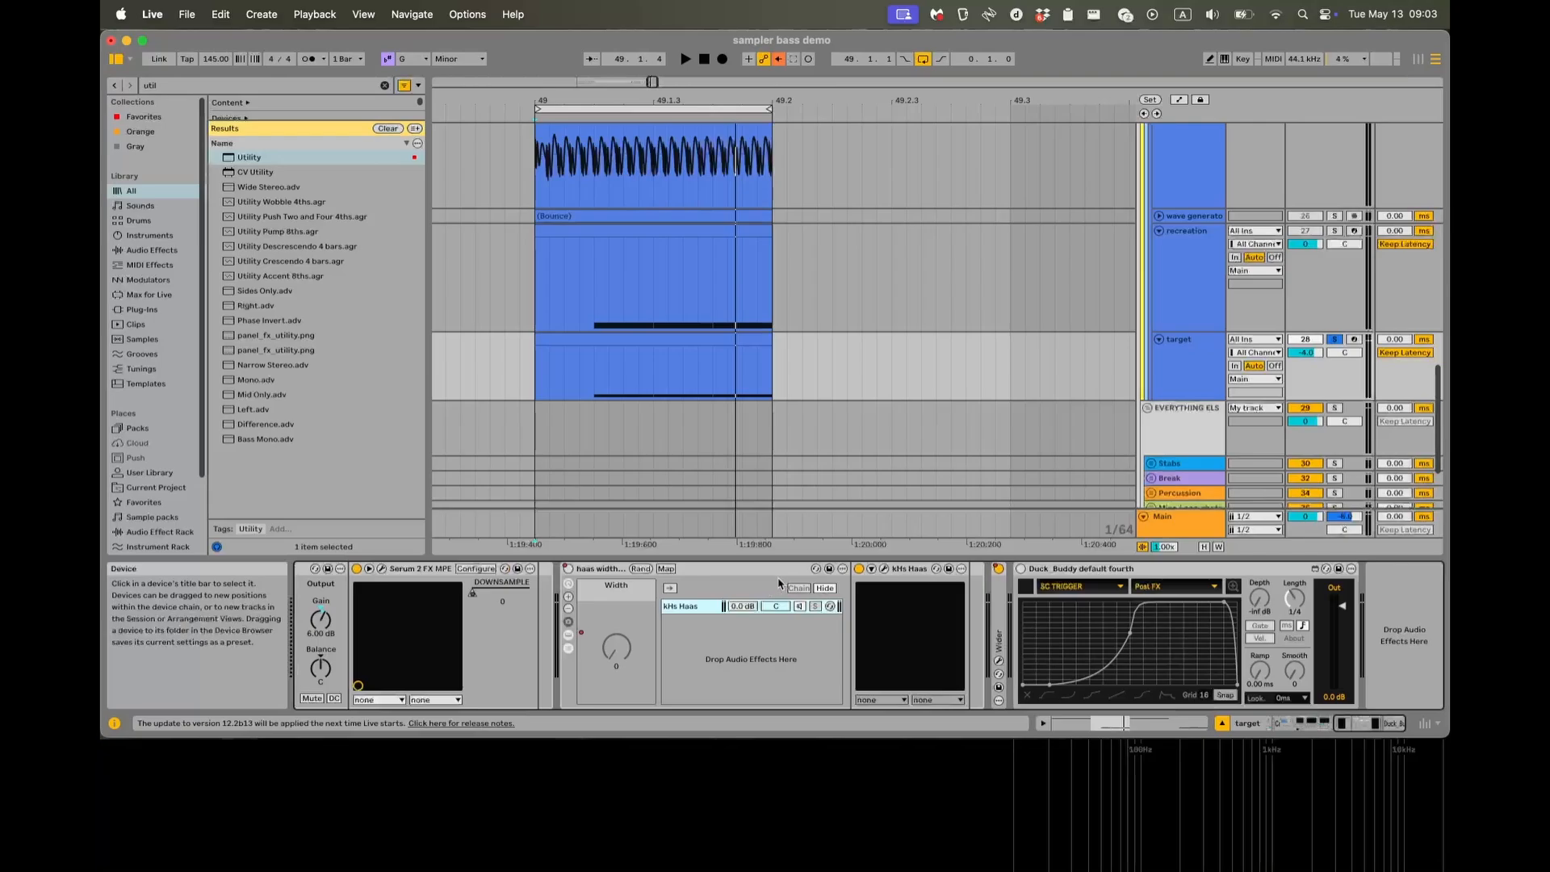
{"action": "left_click", "coordinate": [701, 574]}
{"action": "double_click", "coordinate": [699, 574]}
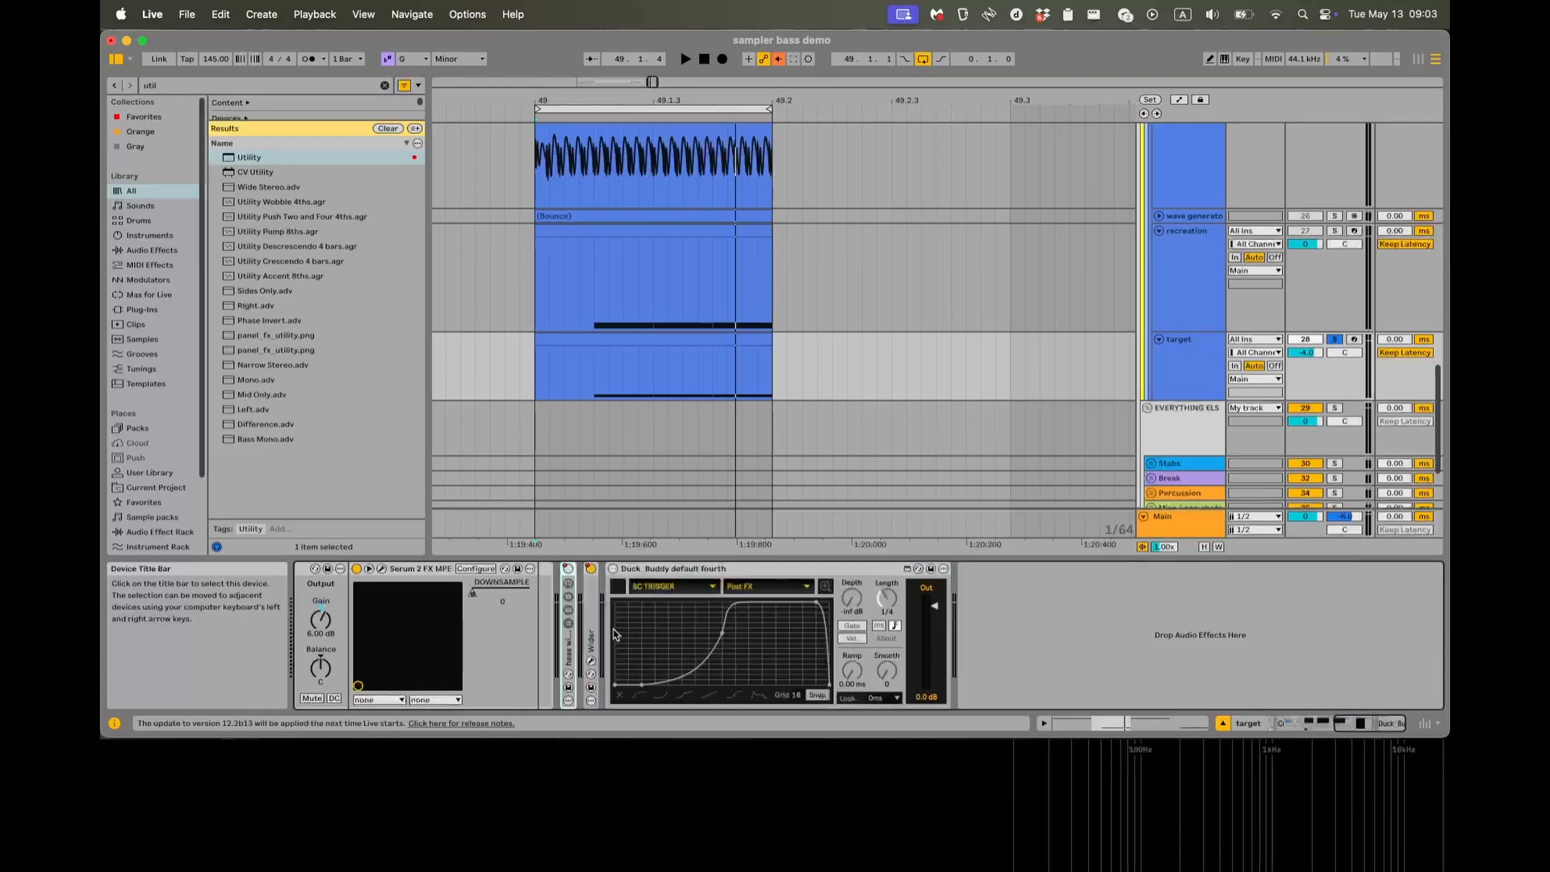
Examine the Wider plug-in window while the target plays, re-enable Wider's on/off automation and close the window.
{"action": "left_click", "coordinate": [614, 569]}
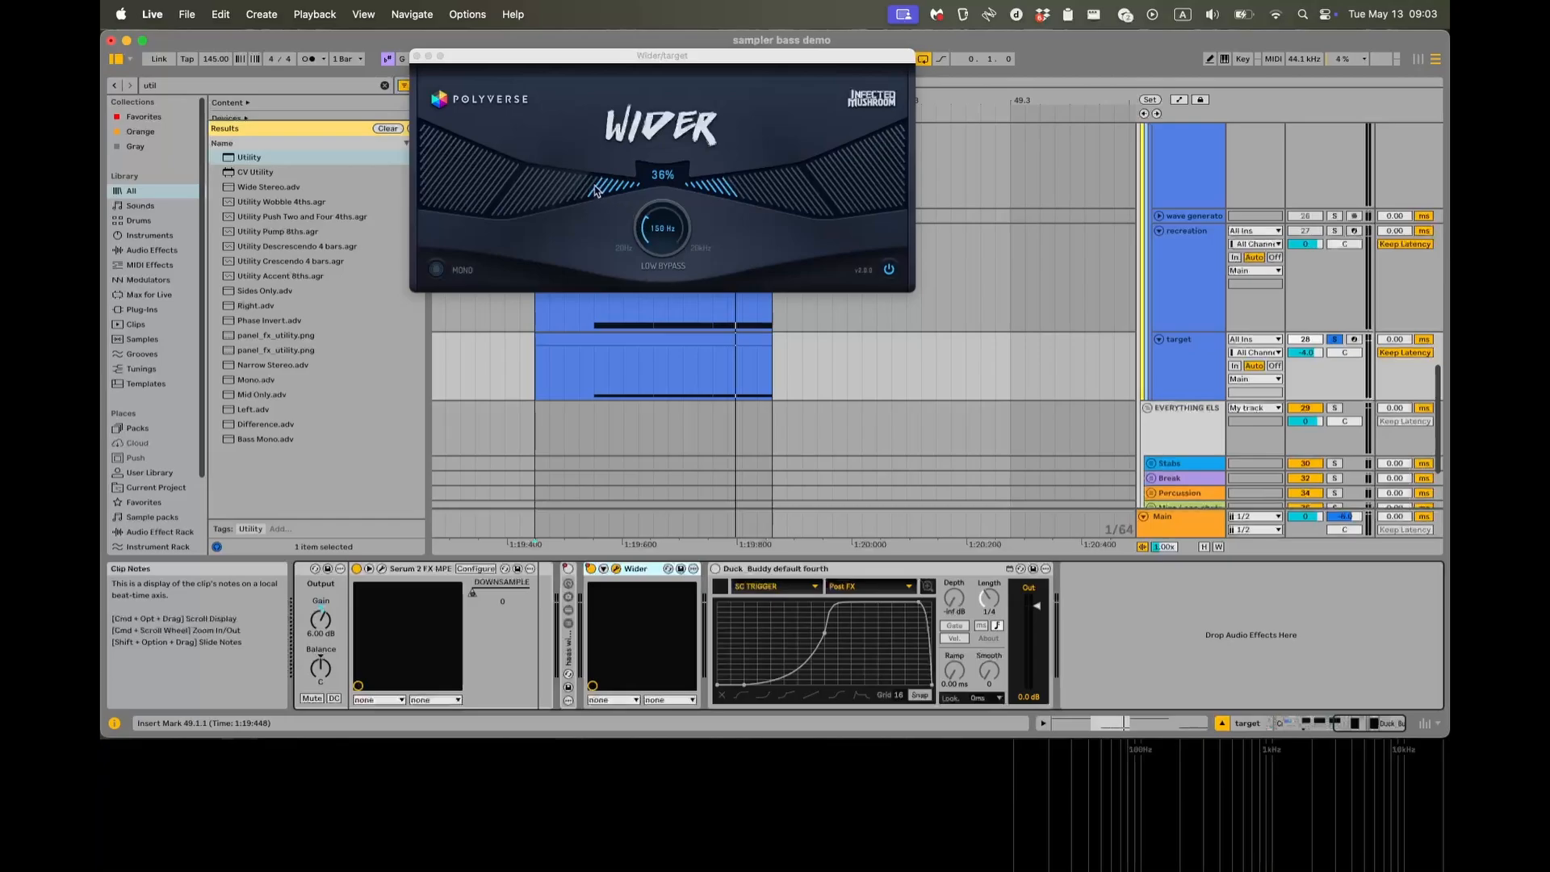
{"action": "key", "text": "space"}
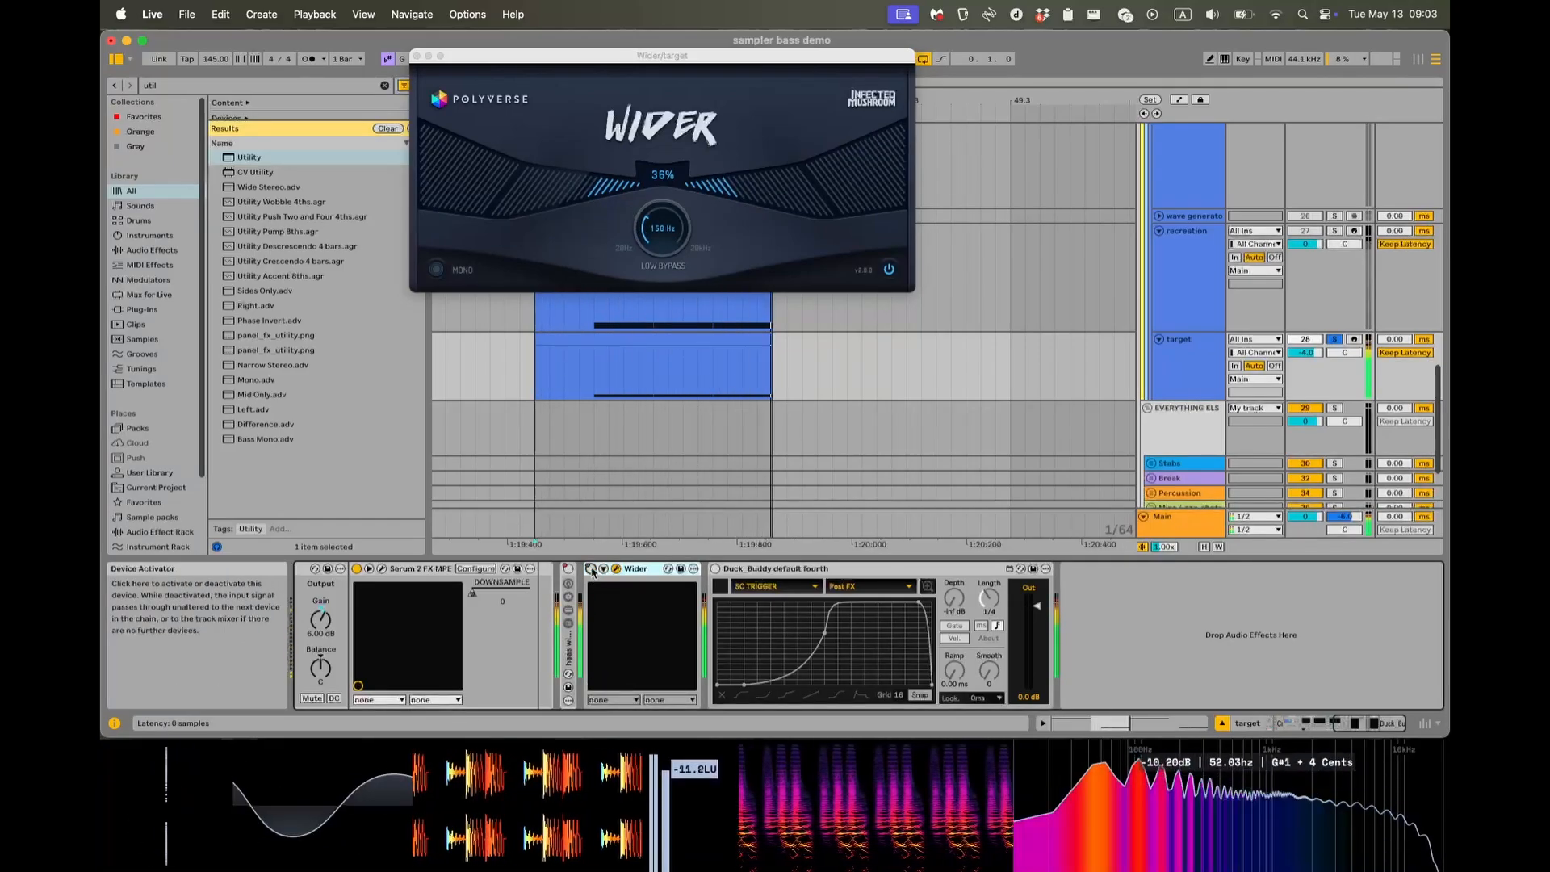
{"action": "key", "text": "space"}
{"action": "right_click", "coordinate": [591, 571]}
{"action": "left_click", "coordinate": [609, 605]}
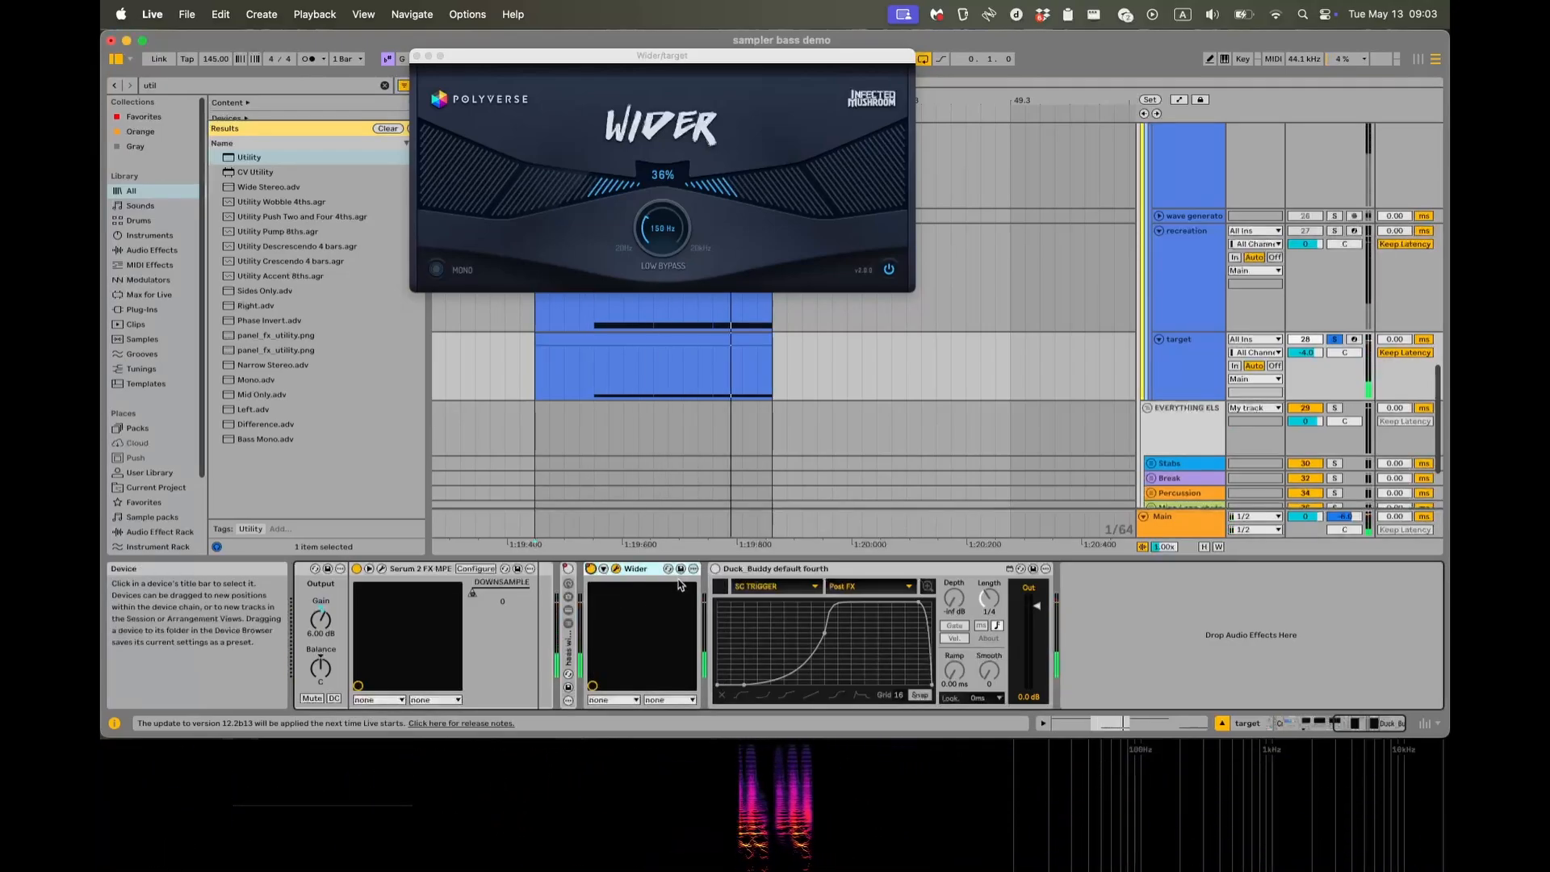
{"action": "scroll", "coordinate": [610, 601], "scroll_direction": "left", "scroll_amount": 3}
{"action": "scroll", "coordinate": [960, 597], "scroll_direction": "left", "scroll_amount": 5}
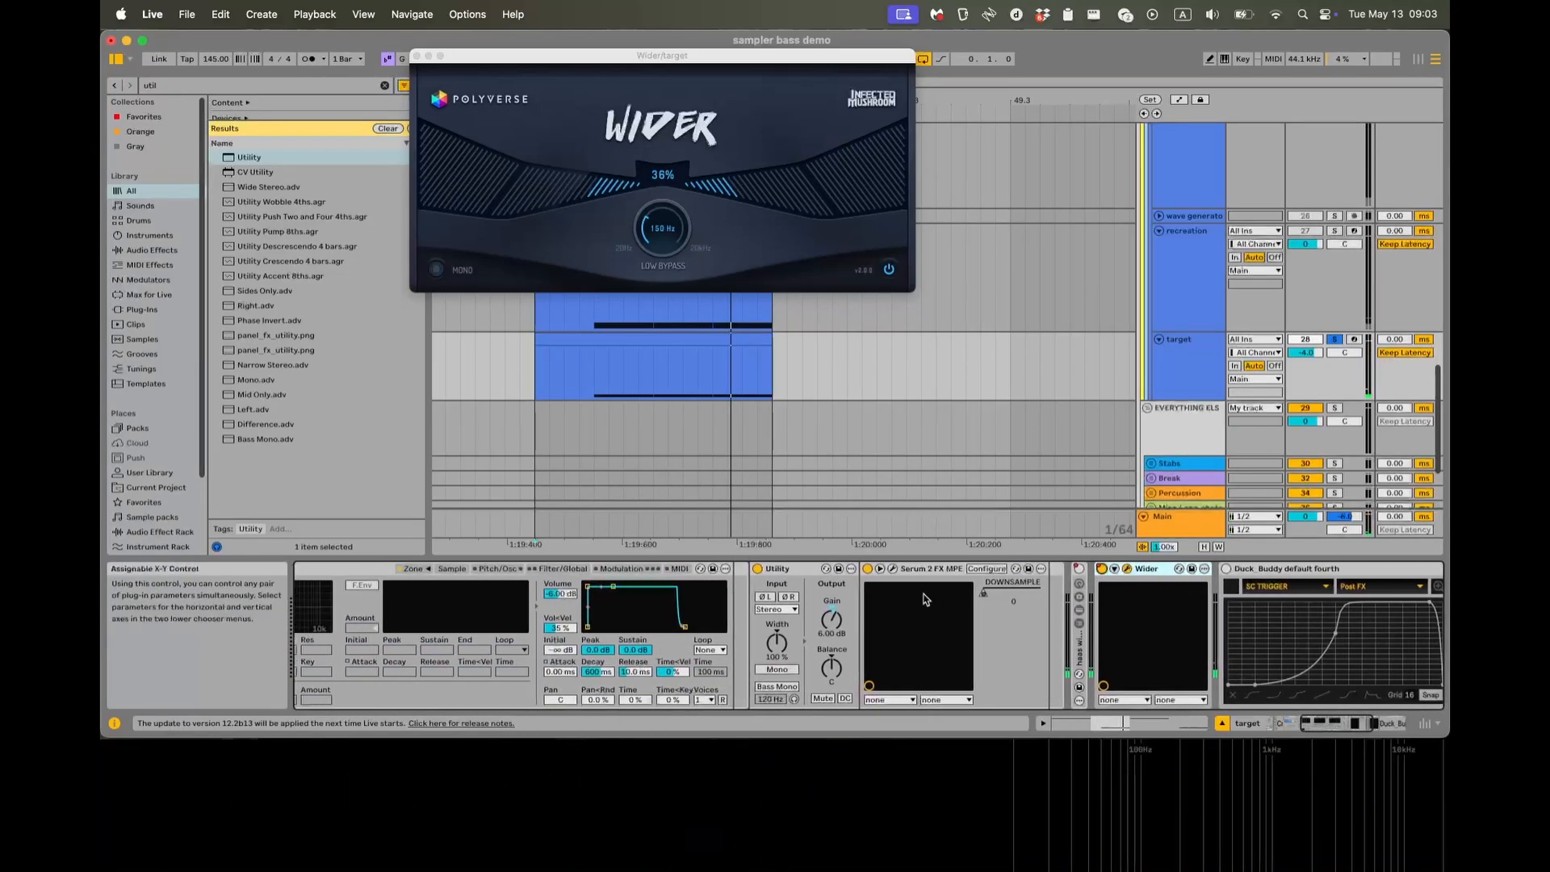
{"action": "left_click", "coordinate": [417, 58]}
Select the target's two MIDI clips at bars 45 and 46 and set the loop around them.
{"action": "scroll", "coordinate": [712, 327], "scroll_direction": "down", "scroll_amount": 5}
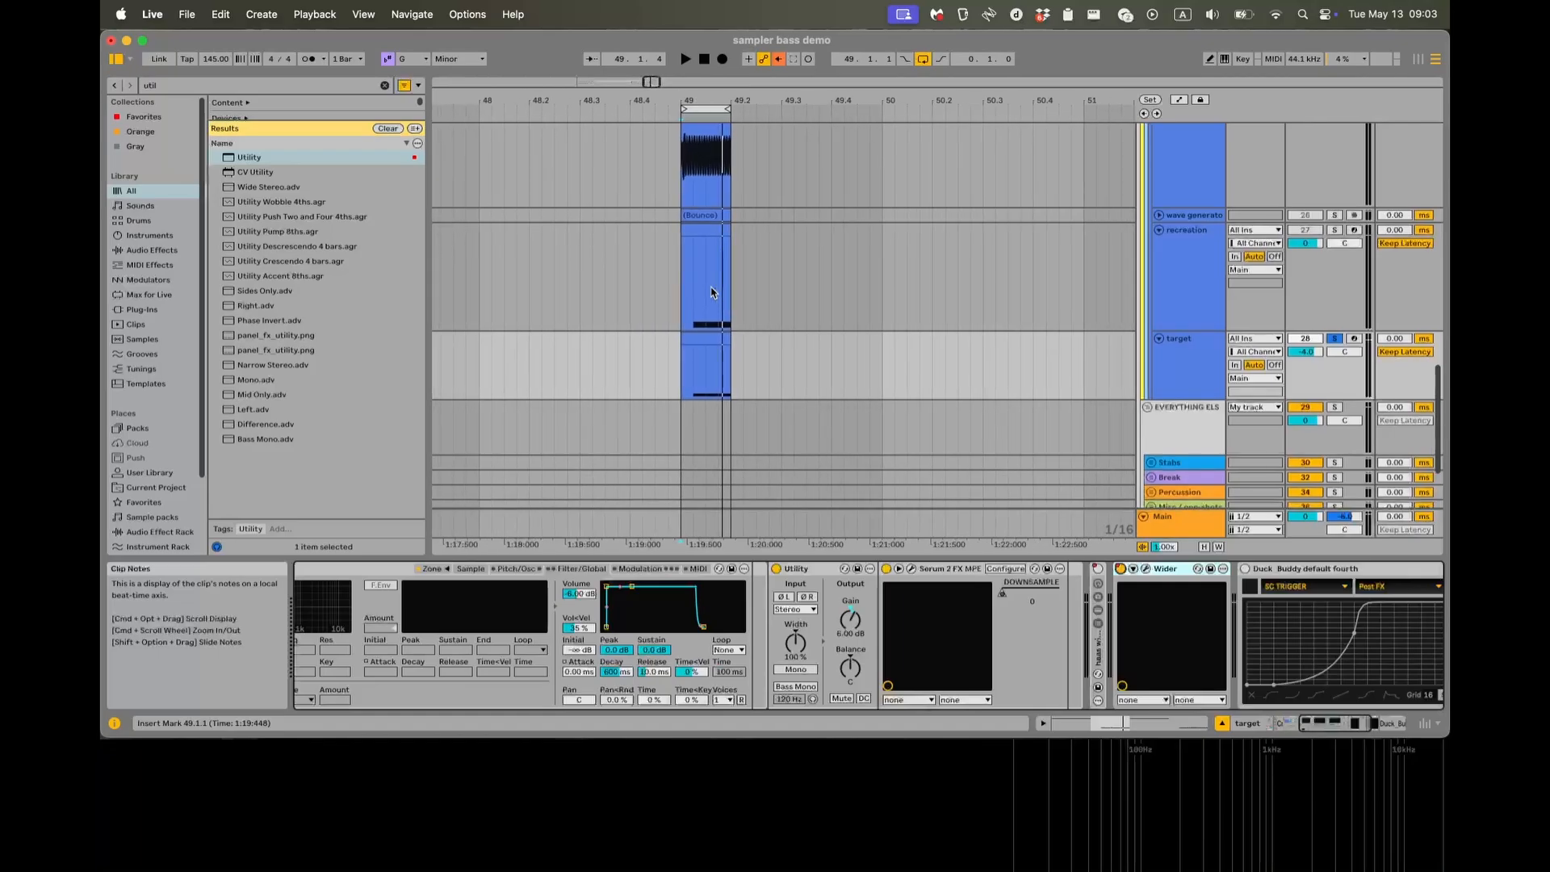
{"action": "left_click", "coordinate": [699, 353]}
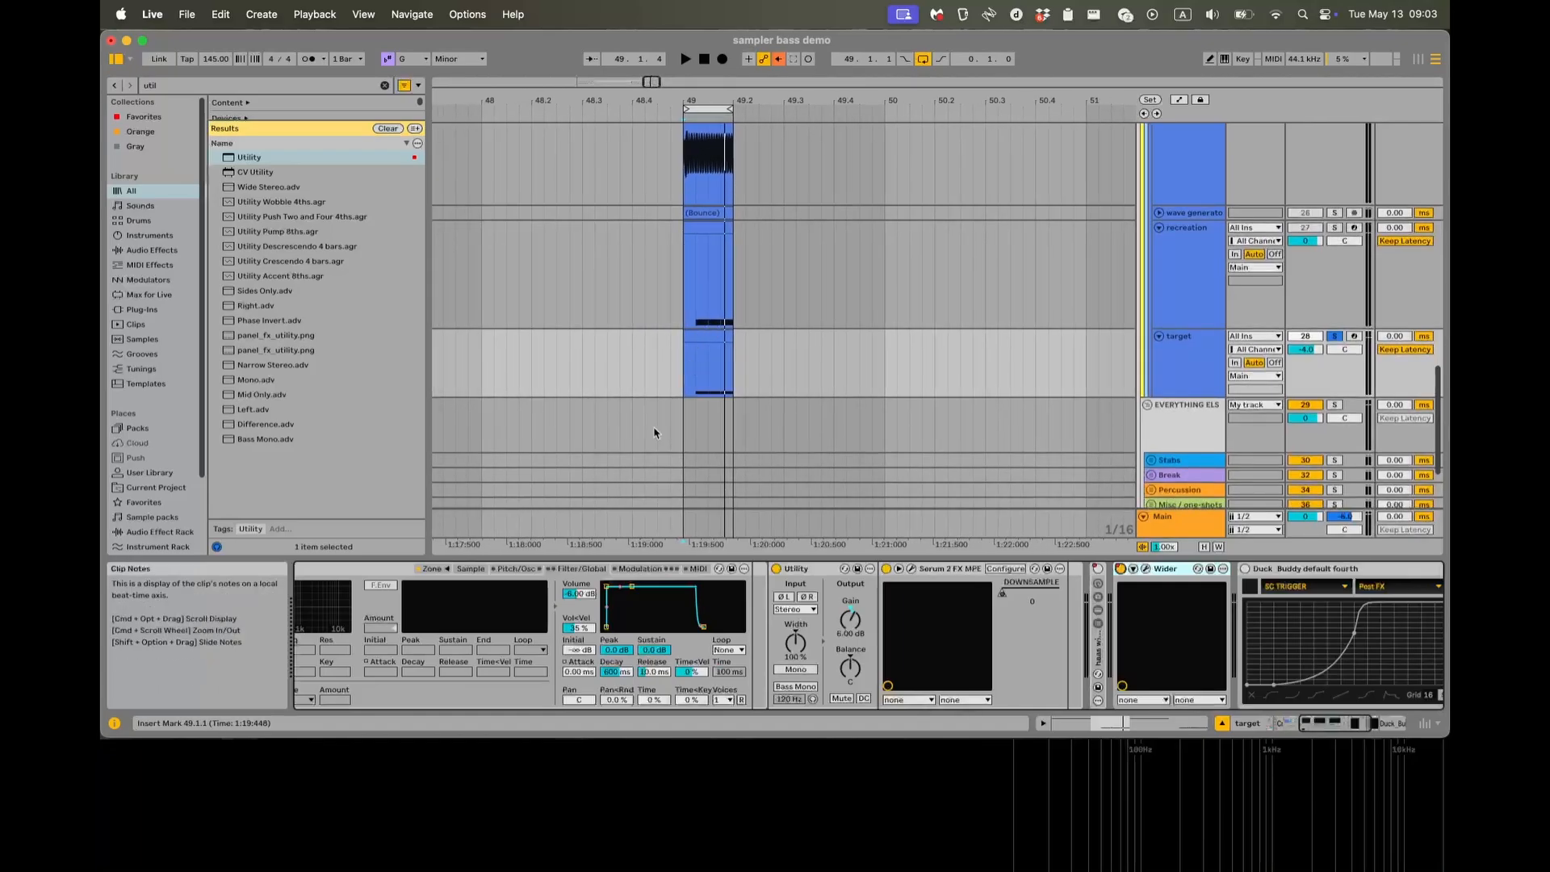
{"action": "scroll", "coordinate": [625, 418], "scroll_direction": "left", "scroll_amount": 5}
{"action": "scroll", "coordinate": [636, 391], "scroll_direction": "down", "scroll_amount": 4}
{"action": "left_click", "coordinate": [632, 348]}
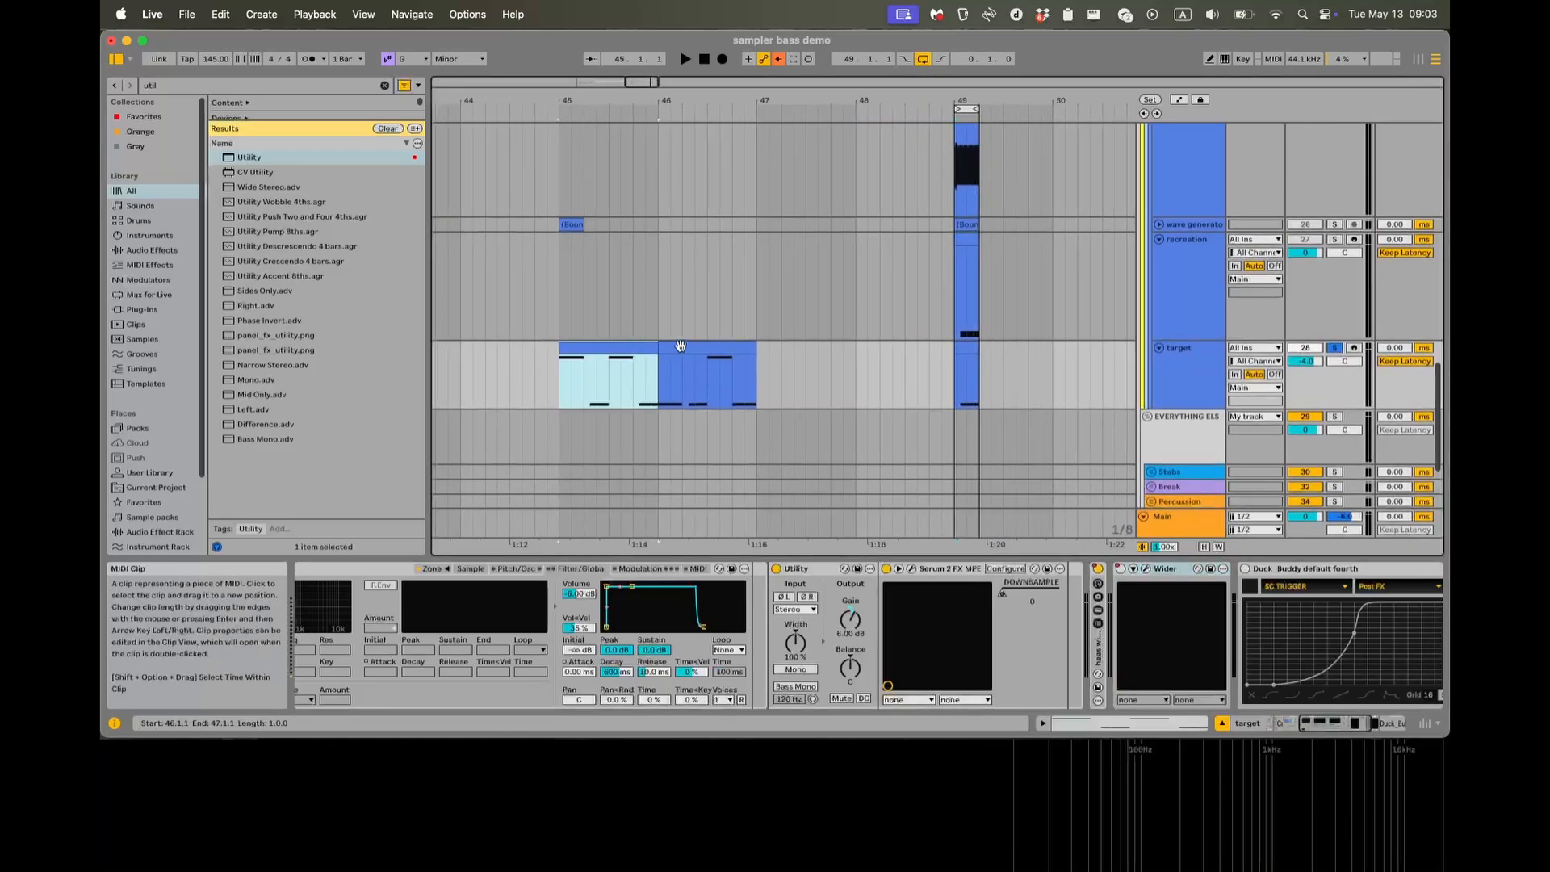
{"action": "left_click", "coordinate": [680, 346], "text": "shift"}
{"action": "key", "text": "super+l"}
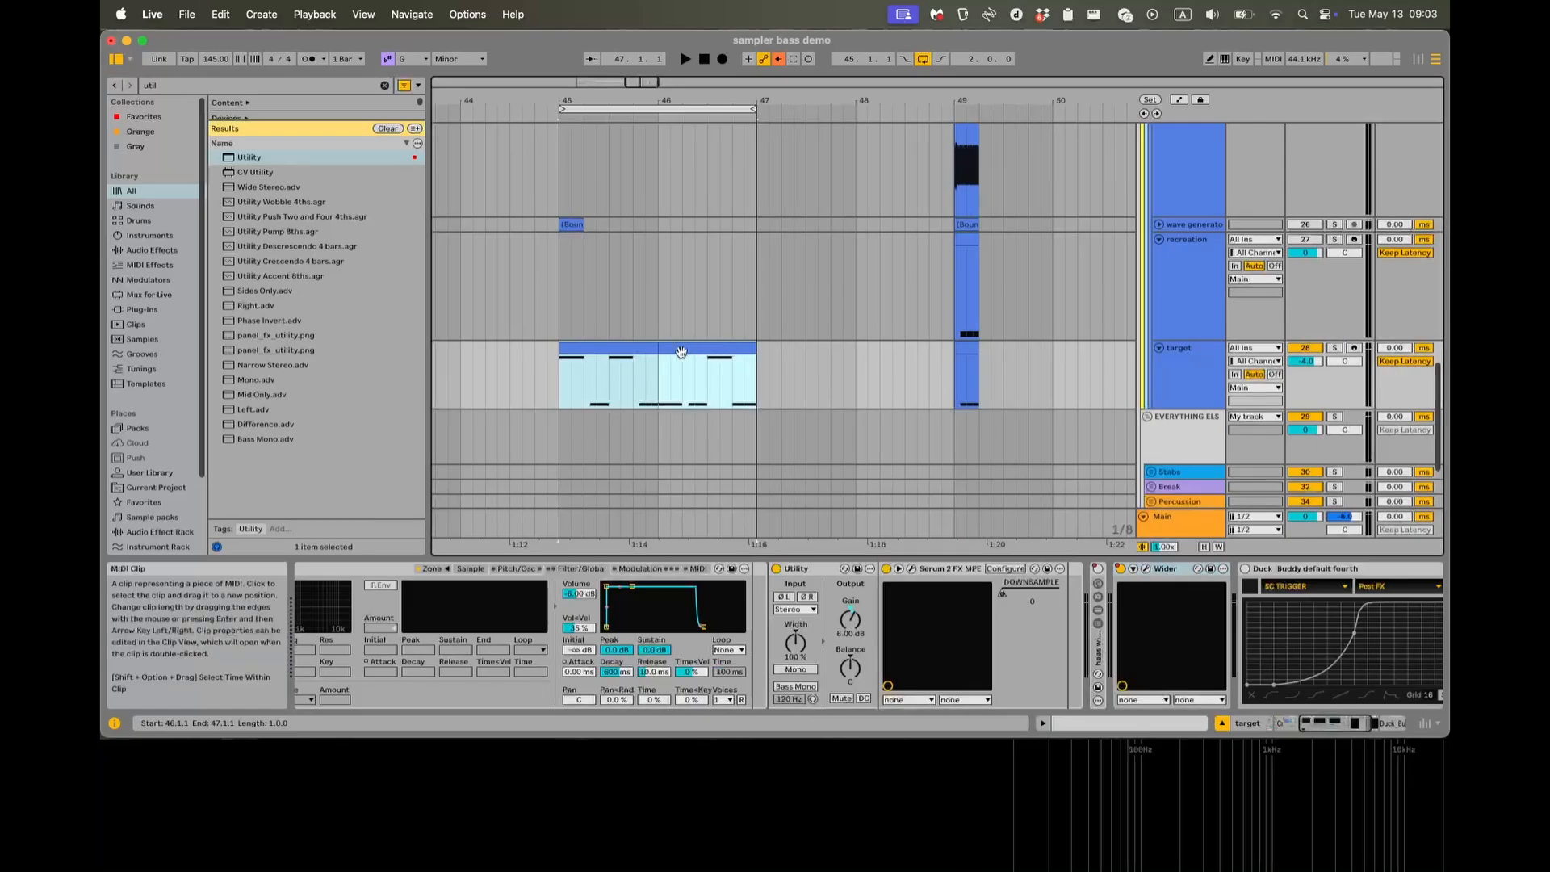
Activate the Duck Buddy default fourth device on the target, play the loop from 45.1.1 and stop.
{"action": "key", "text": "space"}
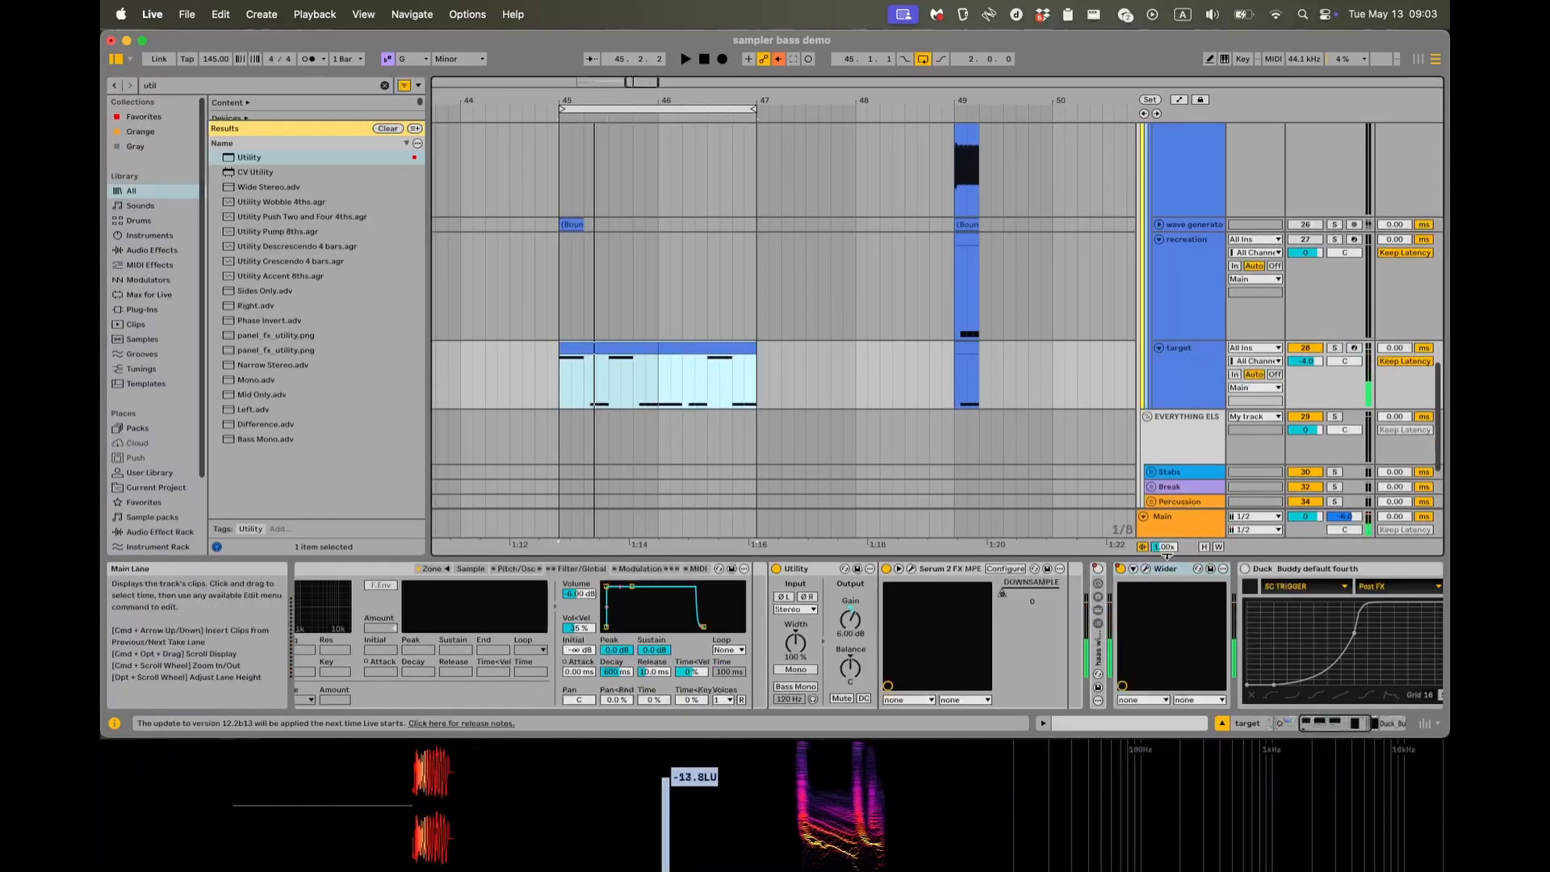
{"action": "left_click", "coordinate": [1245, 569]}
{"action": "left_click", "coordinate": [558, 392]}
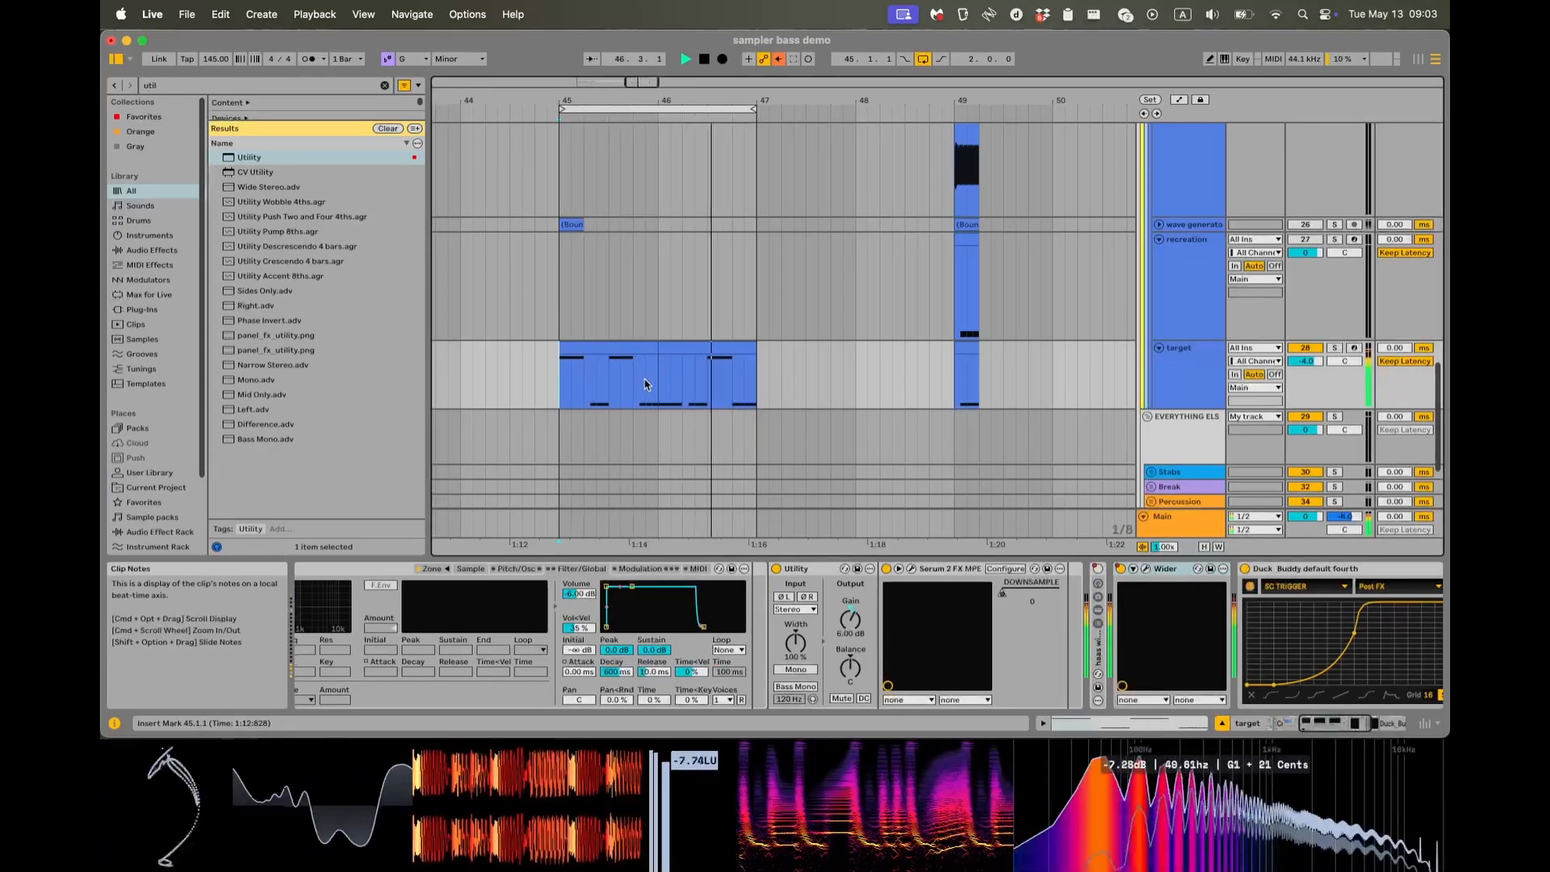
{"action": "key", "text": "space"}
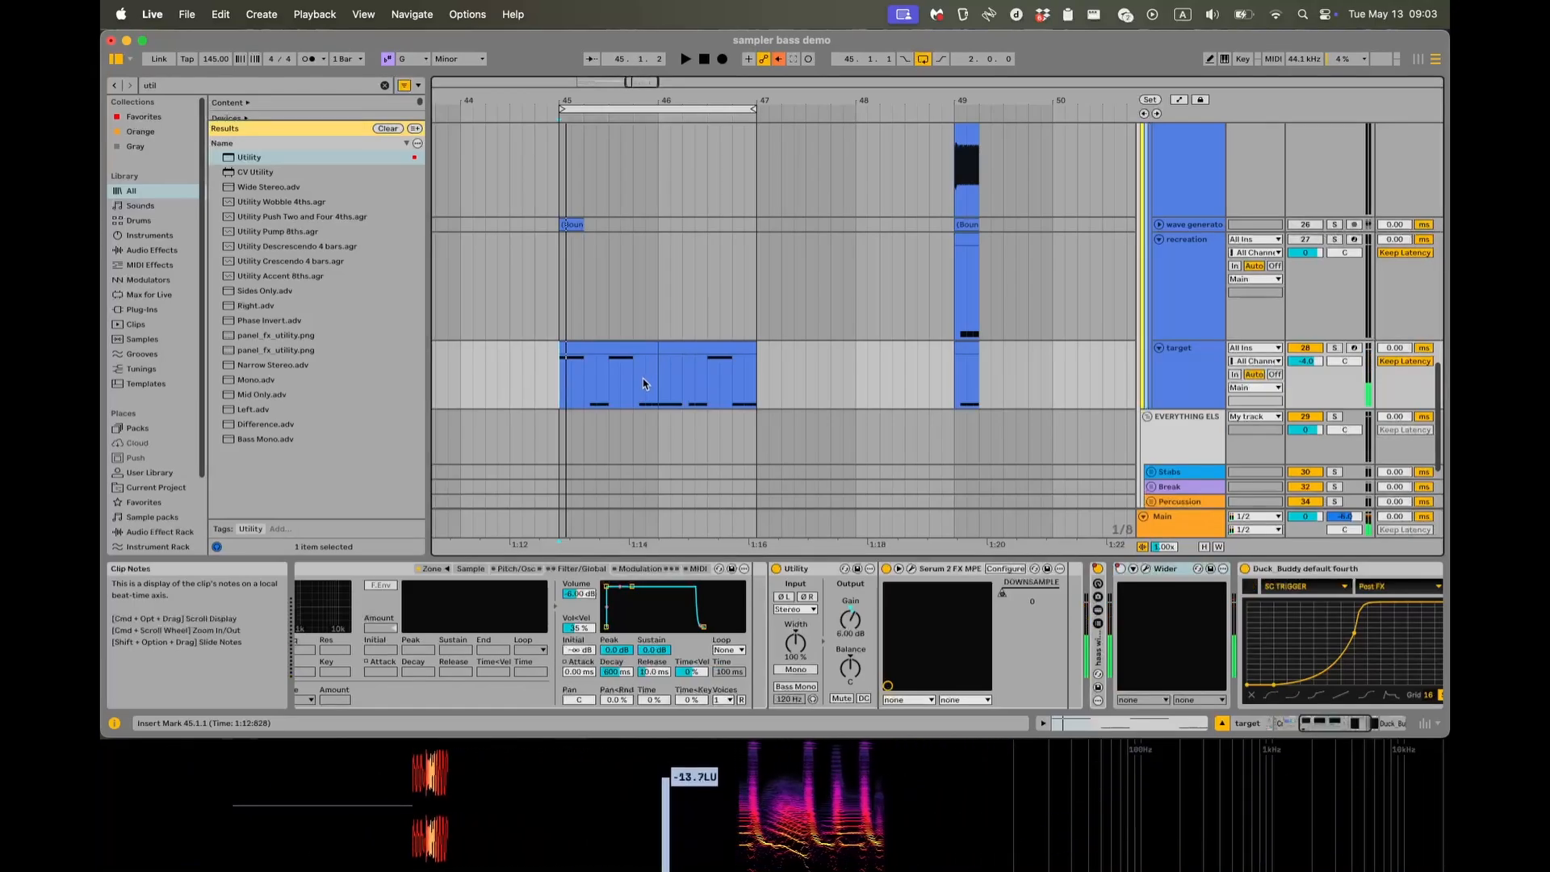
Examine the notes and velocities of both target clips in the MIDI note editor and return to the device chain.
{"action": "left_click", "coordinate": [645, 349]}
{"action": "left_click", "coordinate": [704, 347], "text": "shift"}
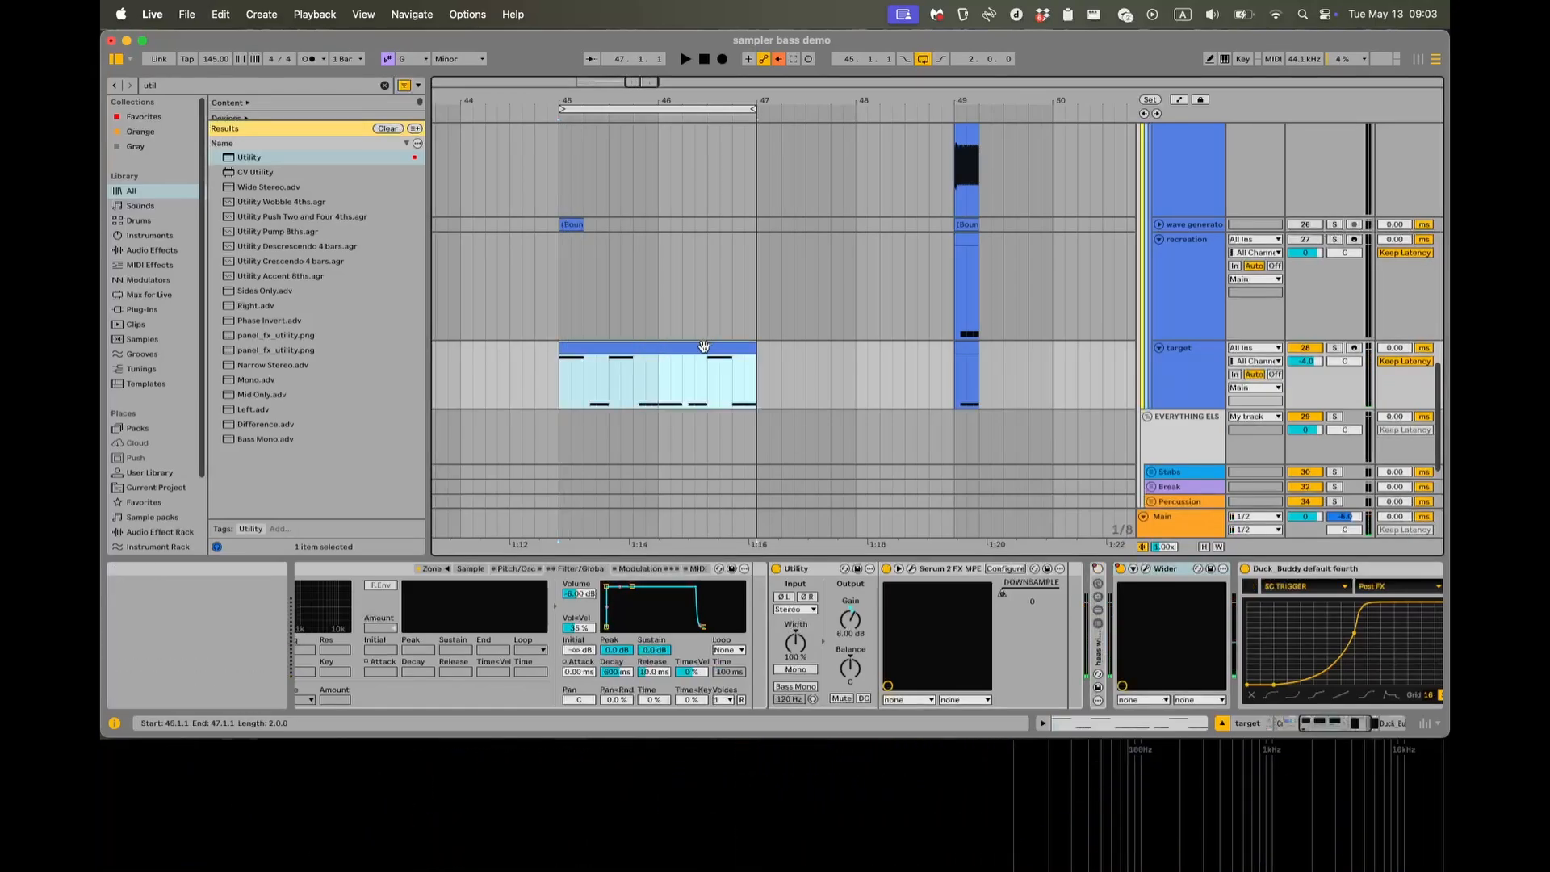
{"action": "double_click", "coordinate": [703, 347]}
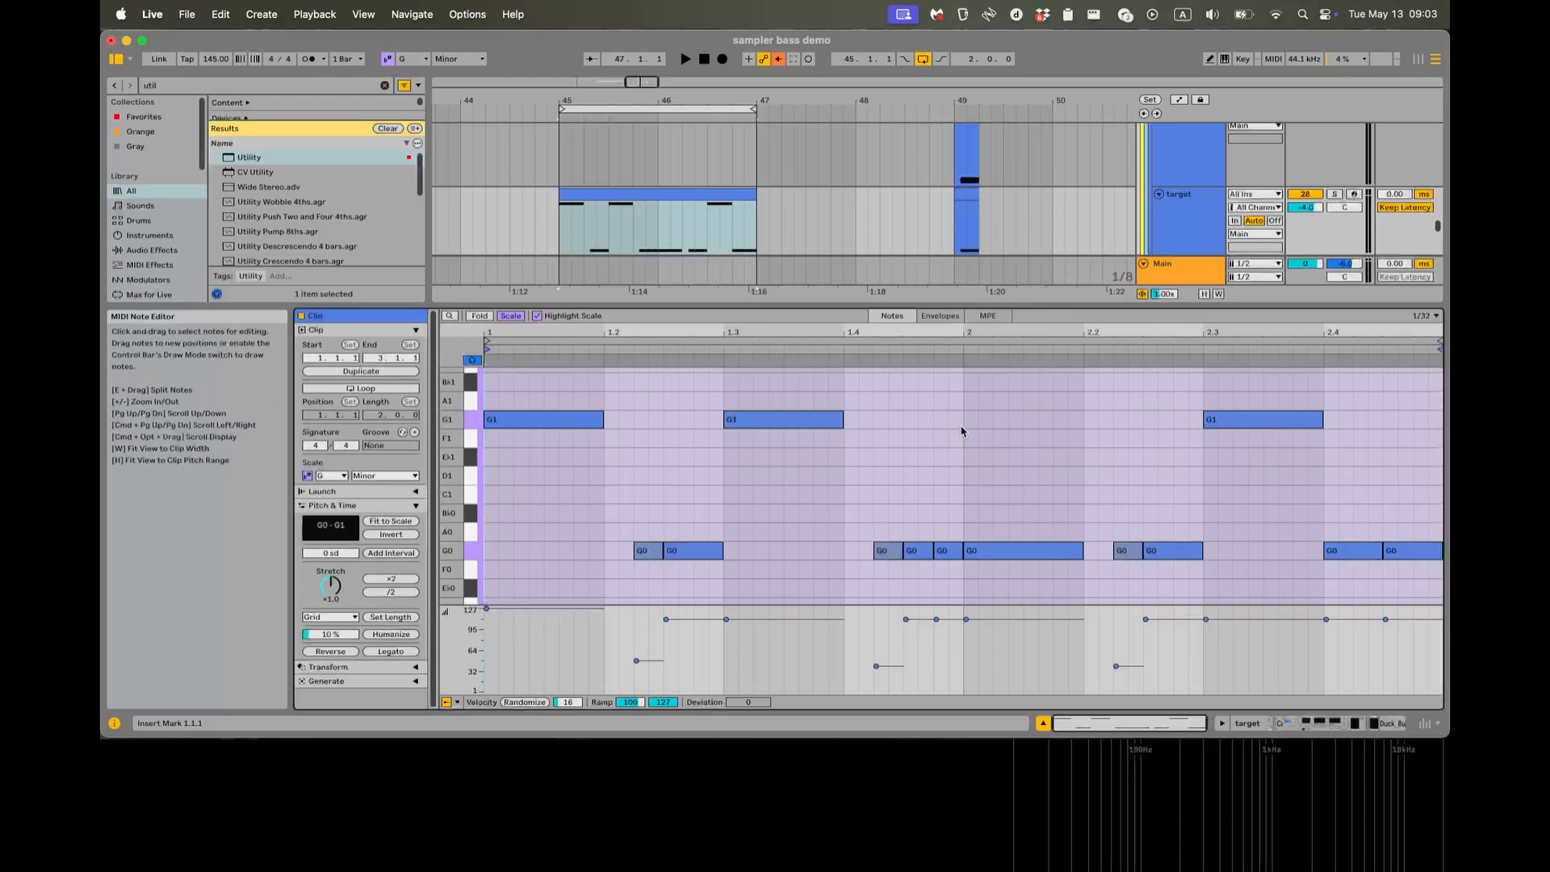
{"action": "key", "text": "shift+Tab"}
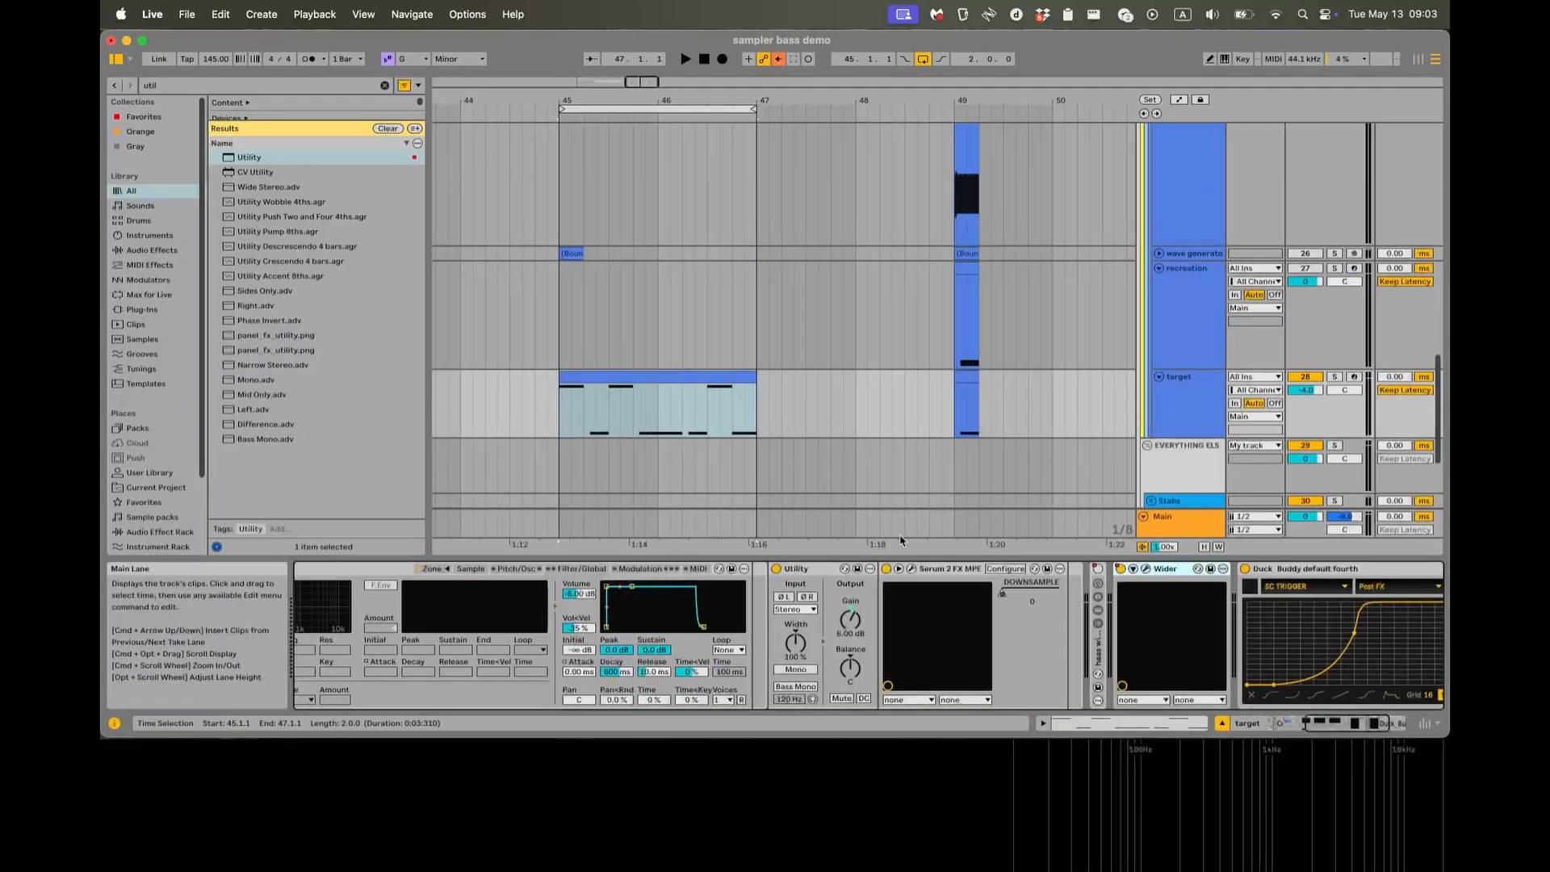
Re-enable the automation of the Serum 2 FX Downsample parameter, play the target loop from its first bar and stop.
{"action": "scroll", "coordinate": [860, 596], "scroll_direction": "left", "scroll_amount": 5}
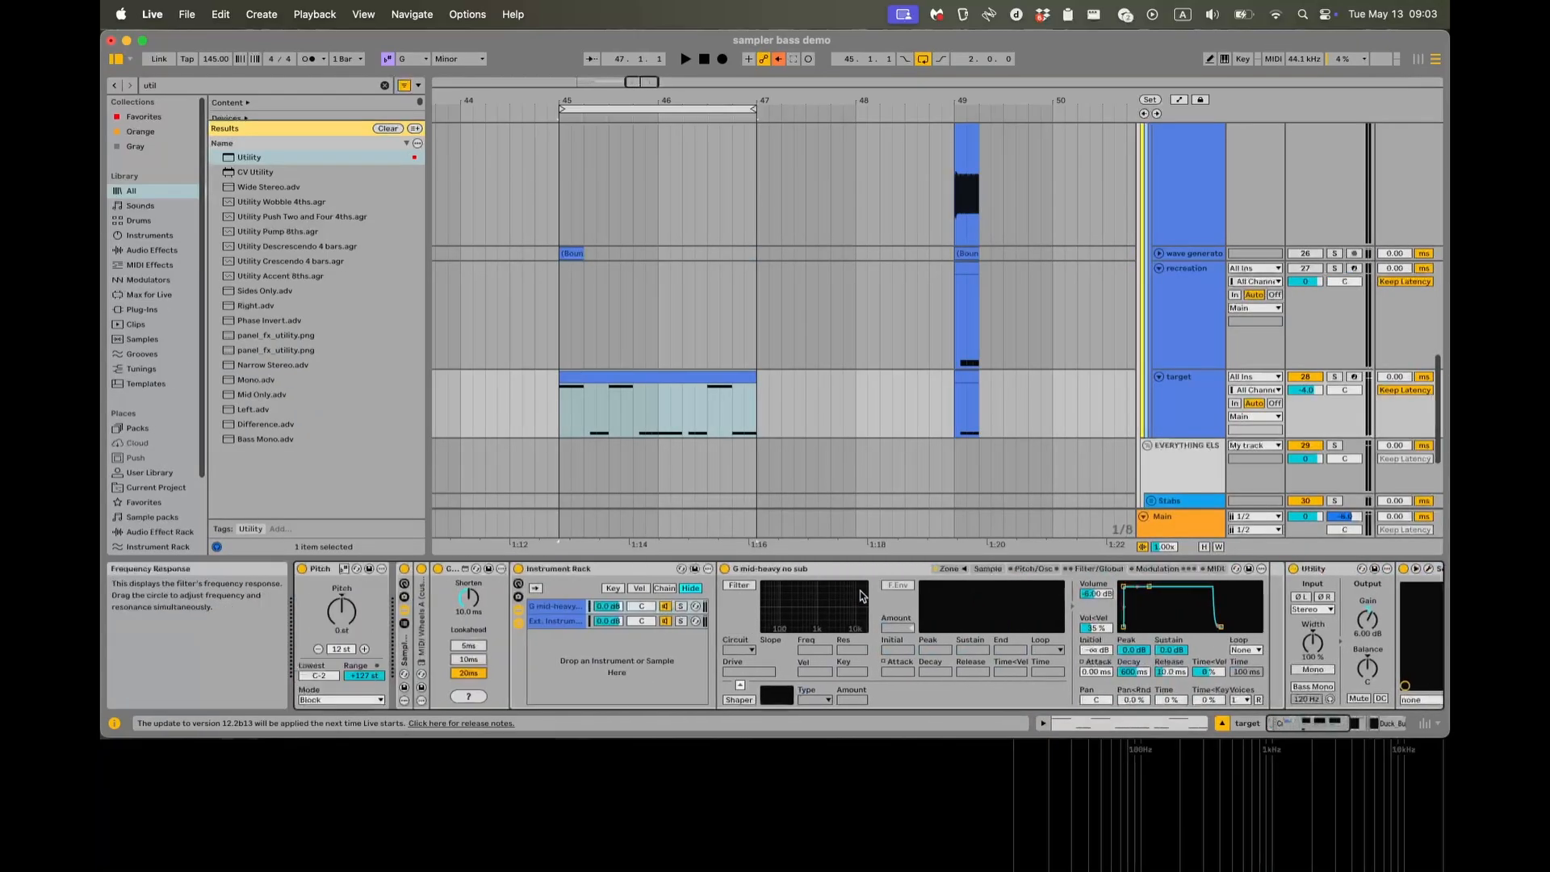
{"action": "scroll", "coordinate": [794, 589], "scroll_direction": "right", "scroll_amount": 5}
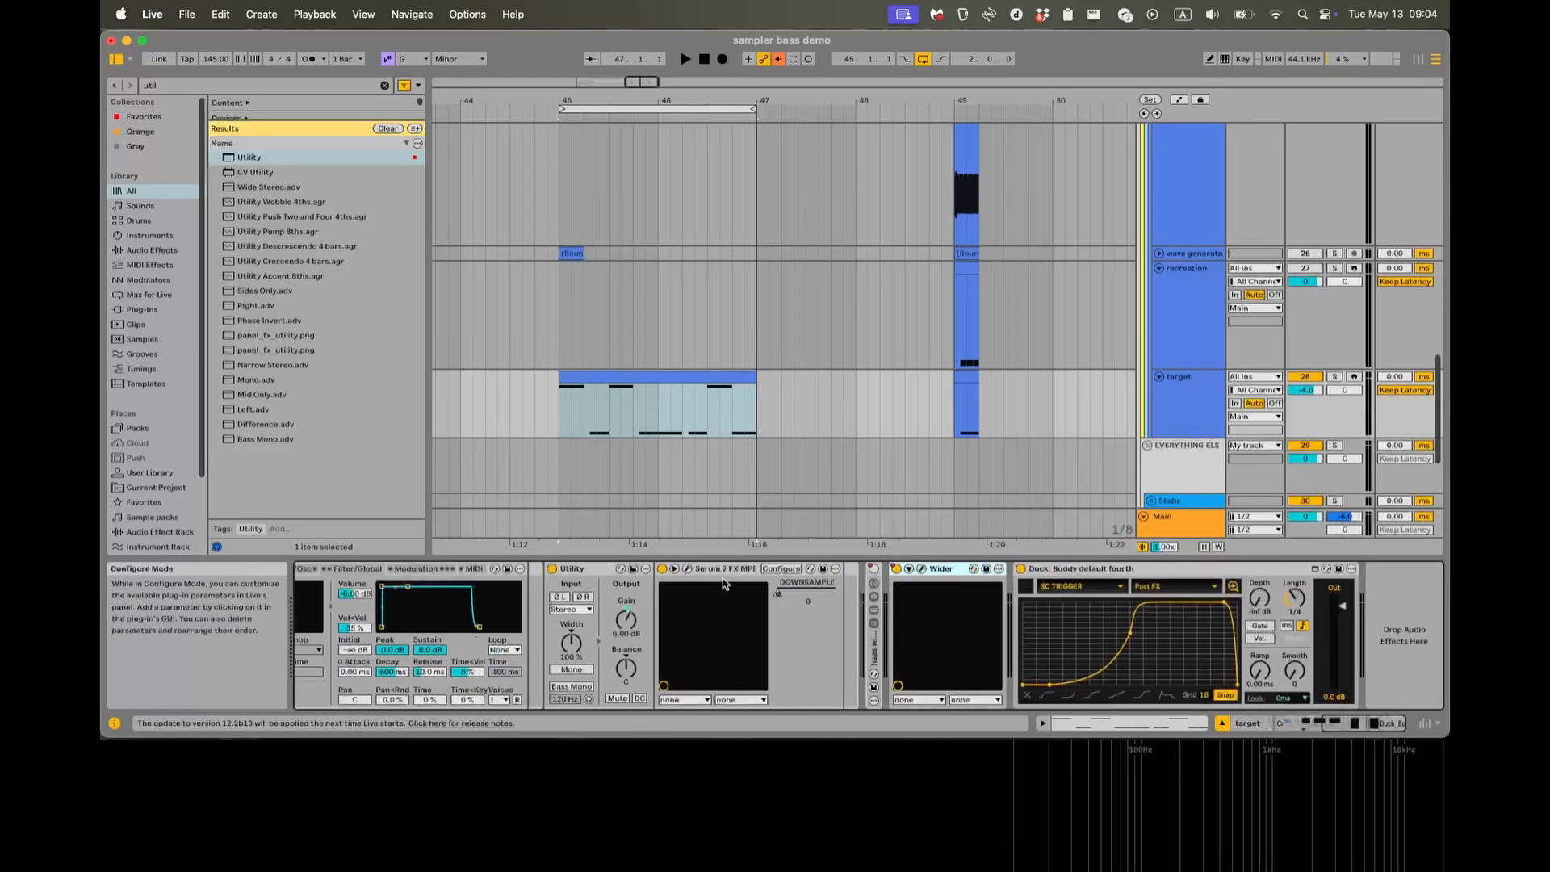
{"action": "right_click", "coordinate": [793, 594]}
{"action": "left_click", "coordinate": [847, 275]}
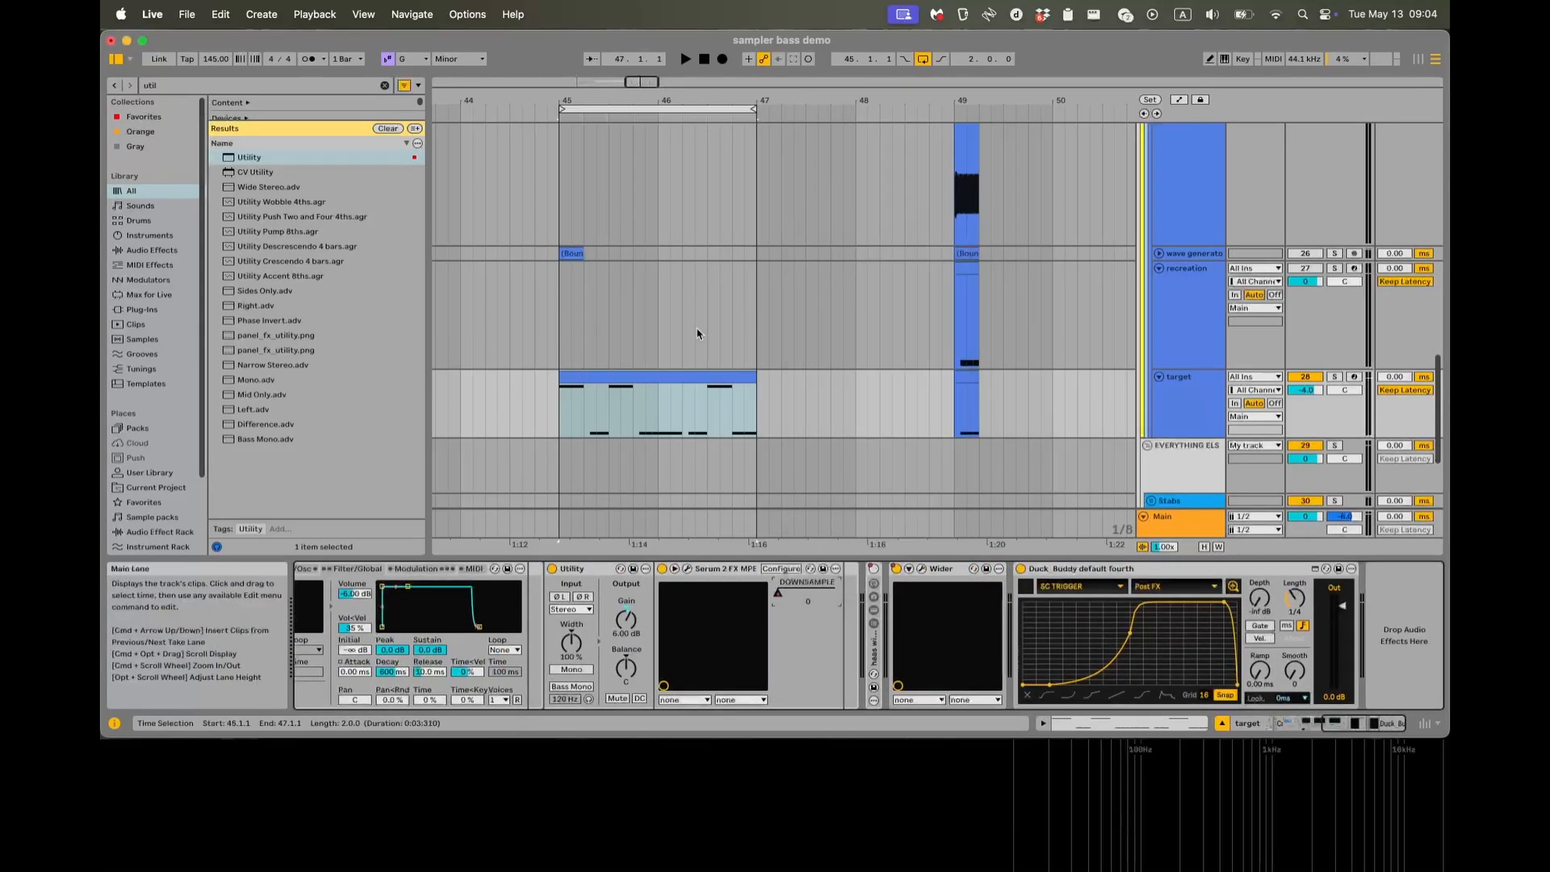
{"action": "left_click", "coordinate": [573, 412]}
{"action": "key", "text": "space"}
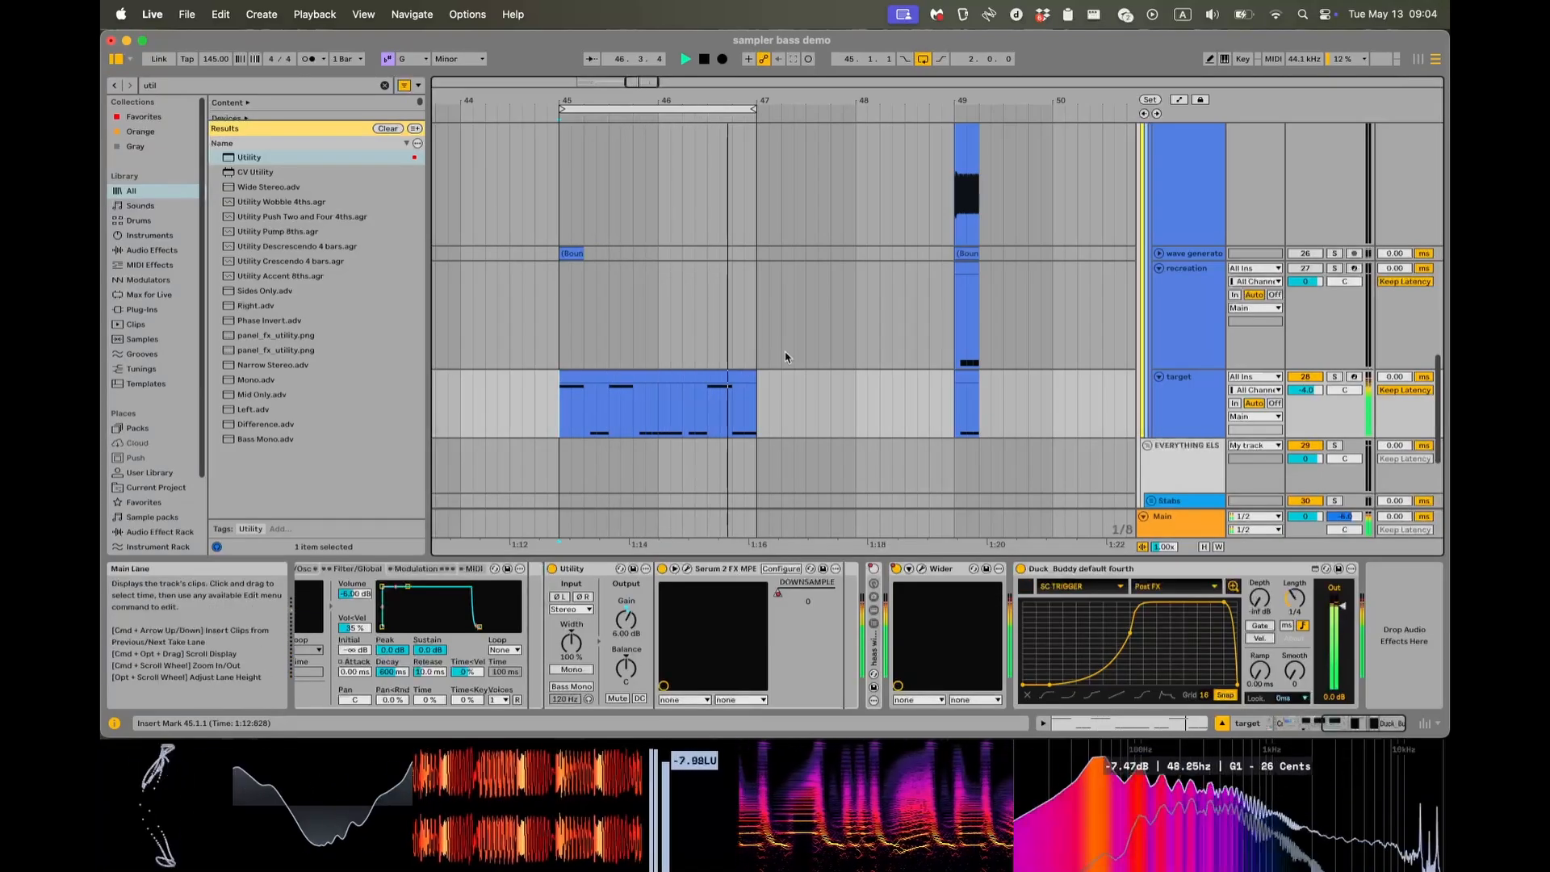
{"action": "key", "text": "space"}
Select the first beat of the target clip at bar 45 and unfold the haas width spreader rack with only its Width macro shown.
{"action": "left_click", "coordinate": [587, 422]}
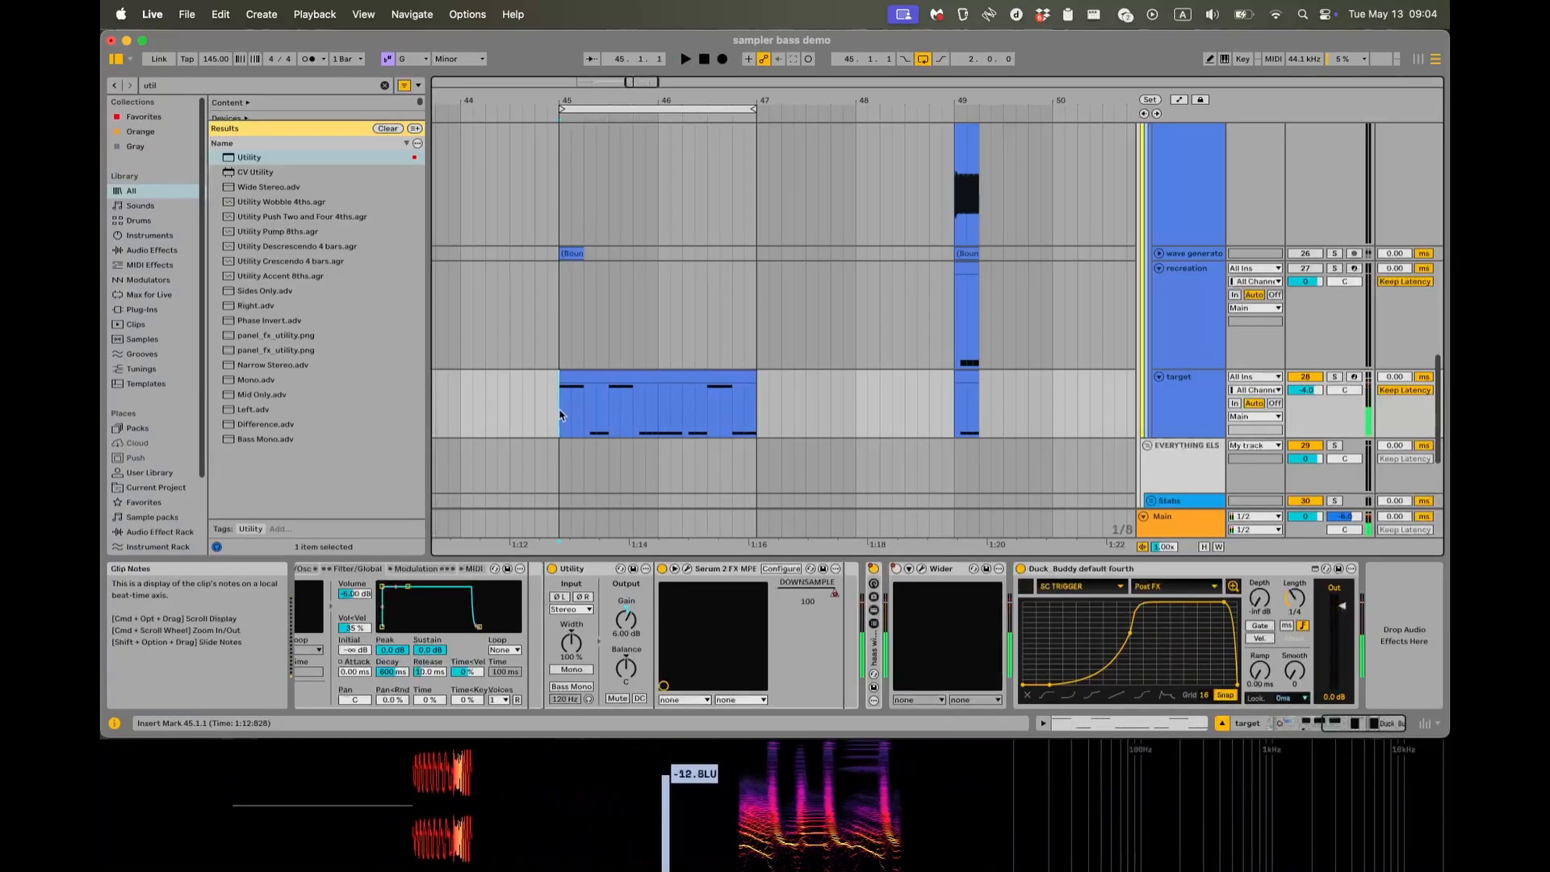
{"action": "left_click_drag", "start_coordinate": [587, 422], "coordinate": [560, 420]}
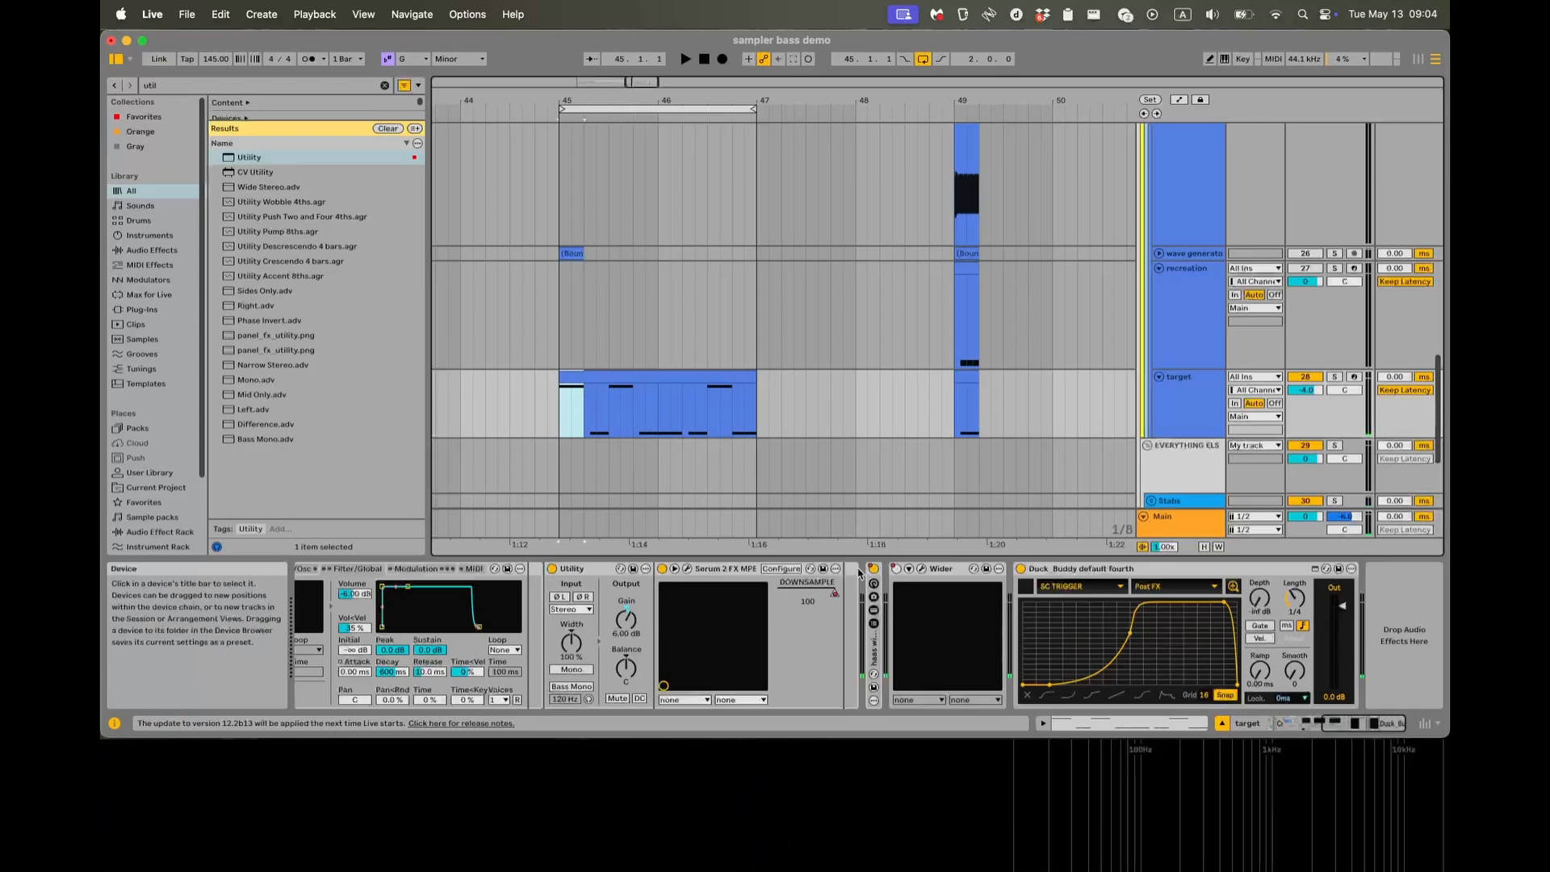
{"action": "double_click", "coordinate": [872, 649]}
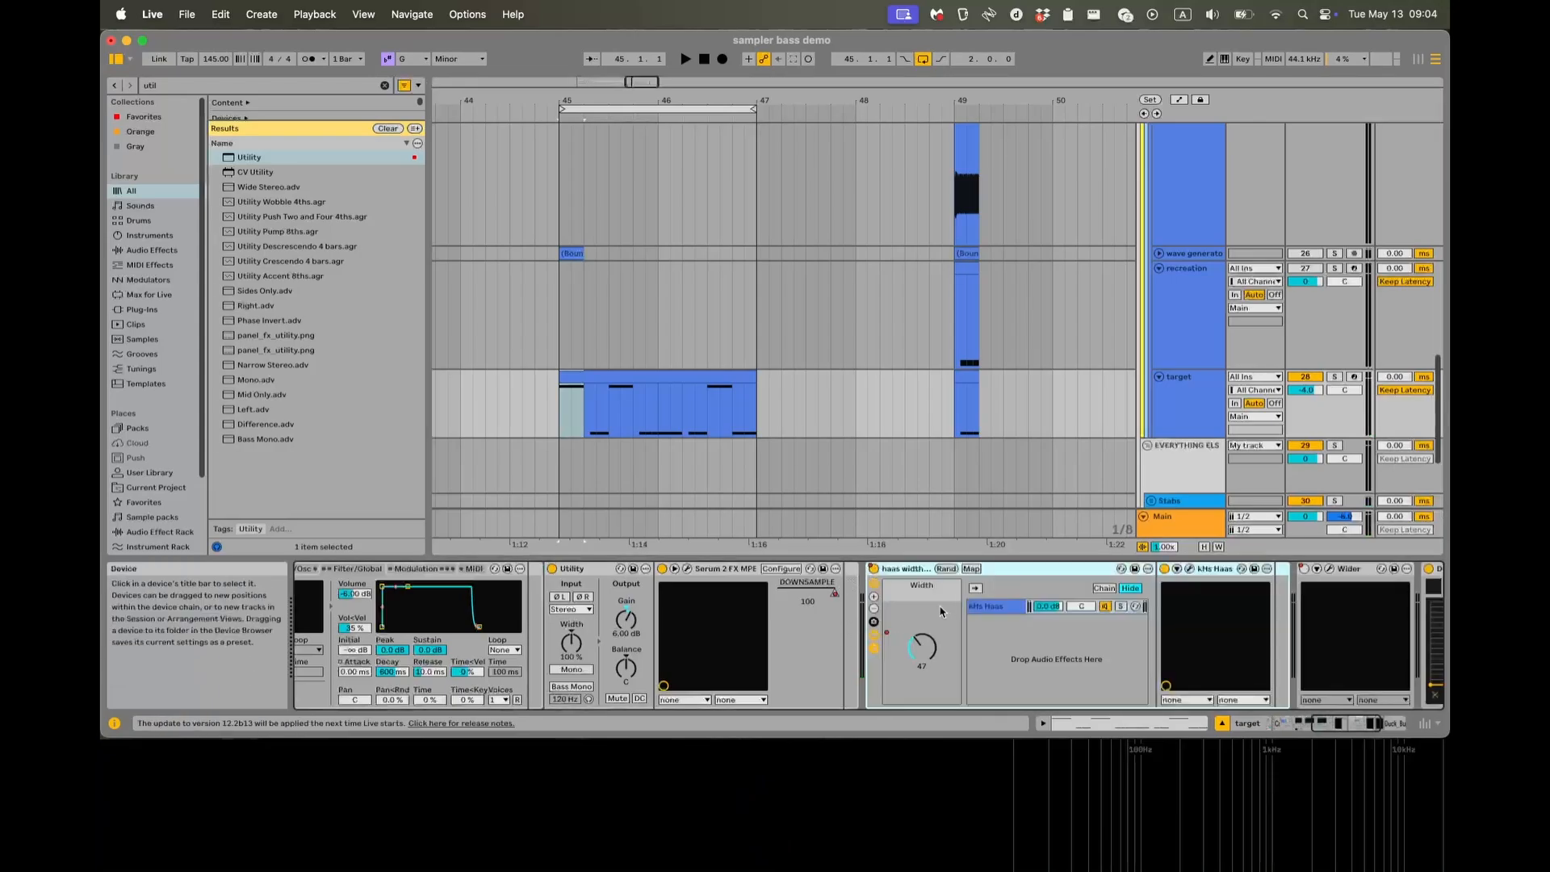
{"action": "left_click", "coordinate": [818, 635]}
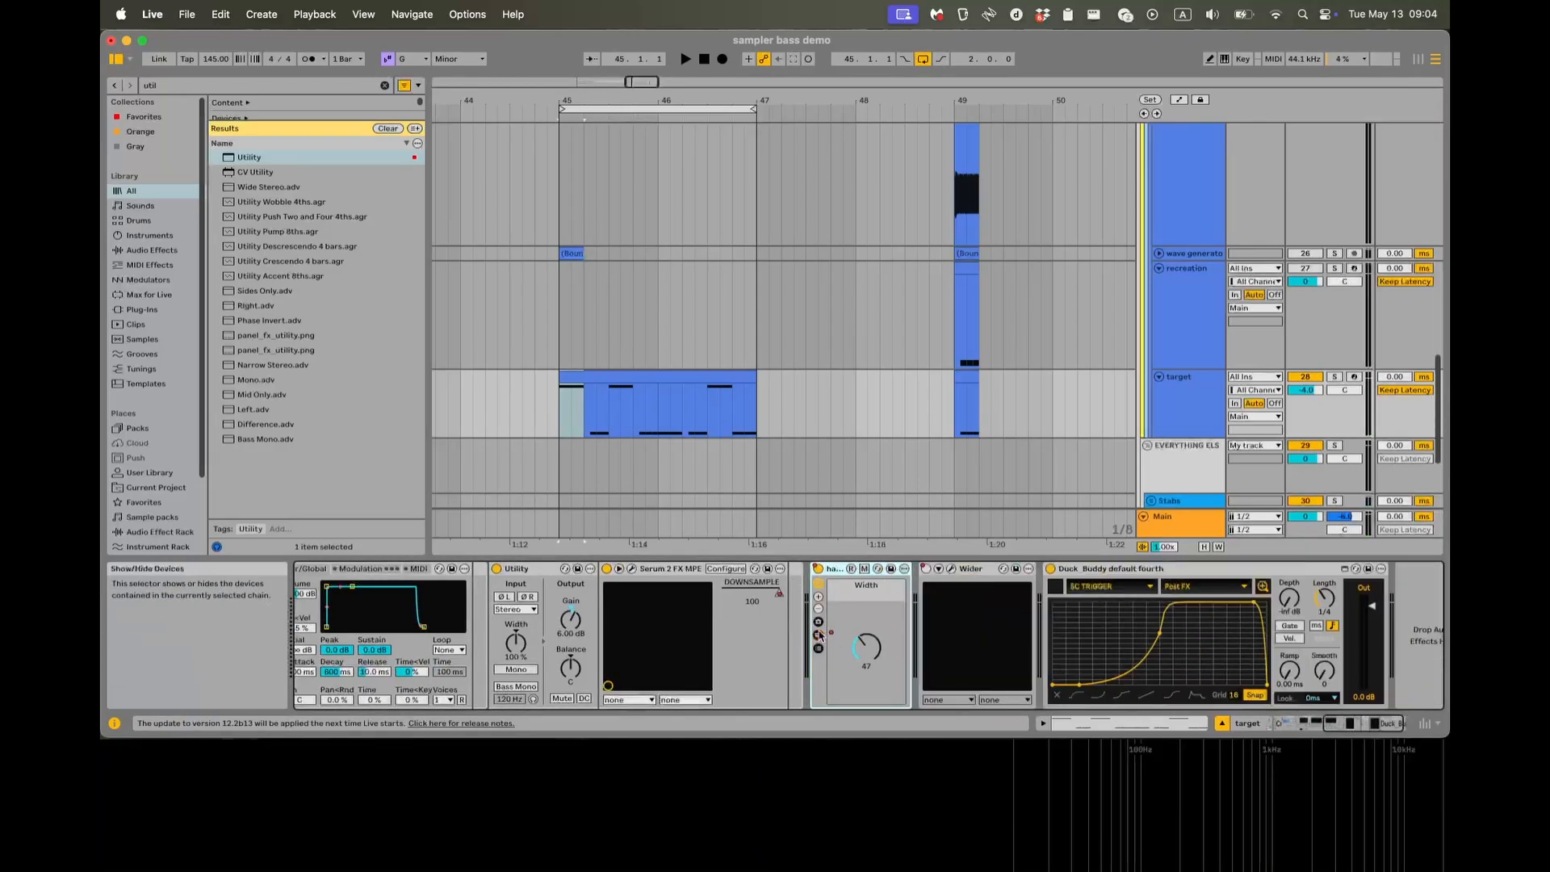
Show the automation of the Serum 2 FX Downsample parameter and the haas rack's Width macro in new lanes.
{"action": "right_click", "coordinate": [734, 594]}
{"action": "left_click", "coordinate": [796, 268]}
{"action": "right_click", "coordinate": [868, 642]}
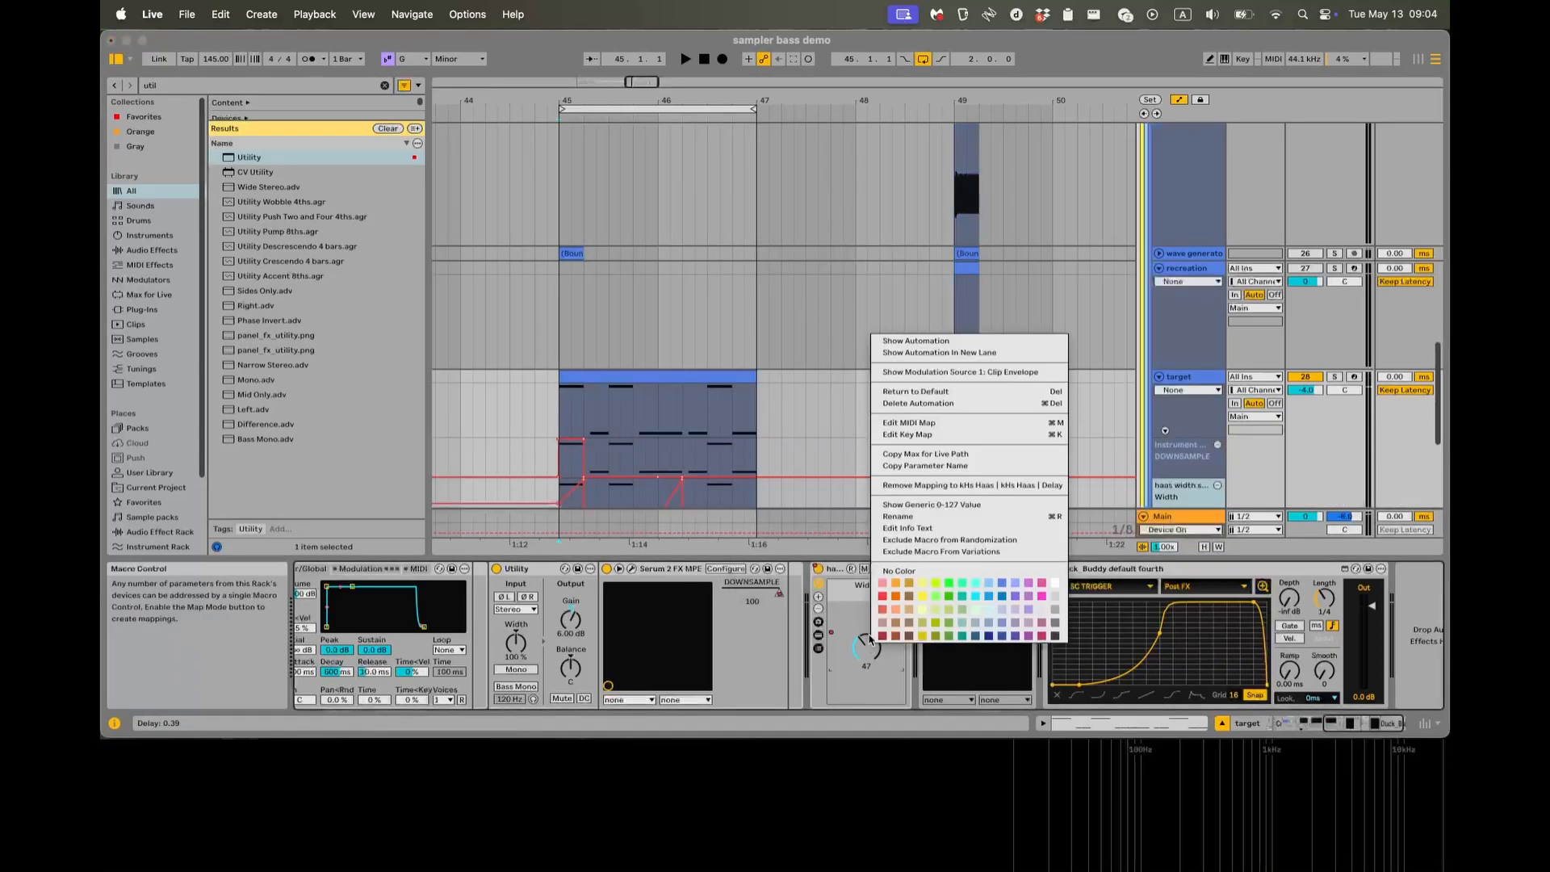
{"action": "left_click", "coordinate": [906, 372]}
Show the Wider device's on/off automation in a new lane, and bring the Wider and Width macro automation lanes into focus.
{"action": "right_click", "coordinate": [903, 568]}
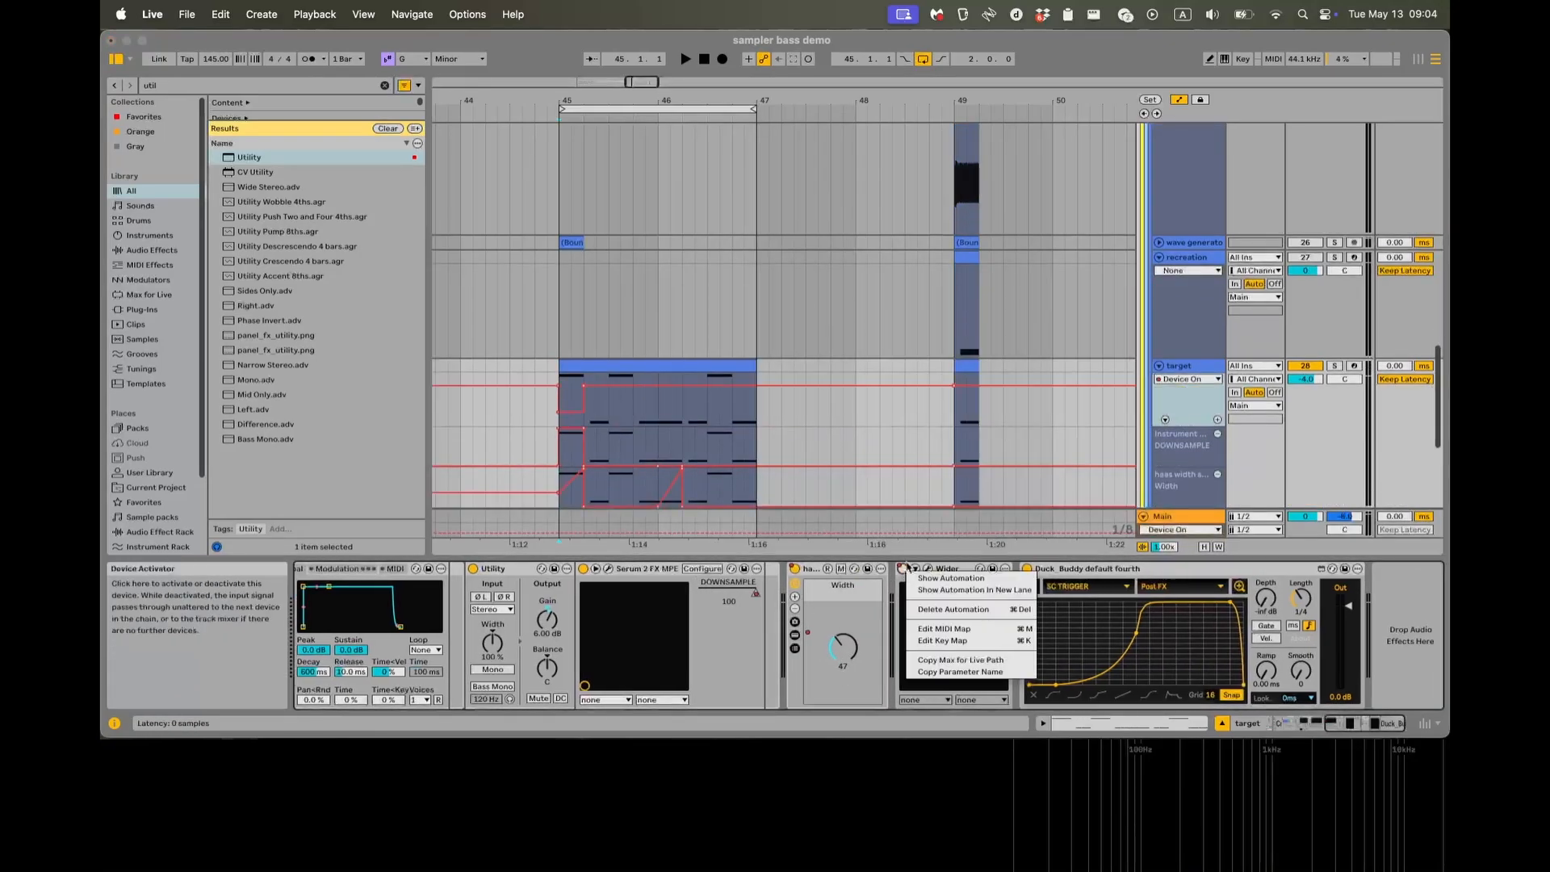
{"action": "left_click", "coordinate": [974, 590]}
{"action": "scroll", "coordinate": [809, 485], "scroll_direction": "down", "scroll_amount": 5}
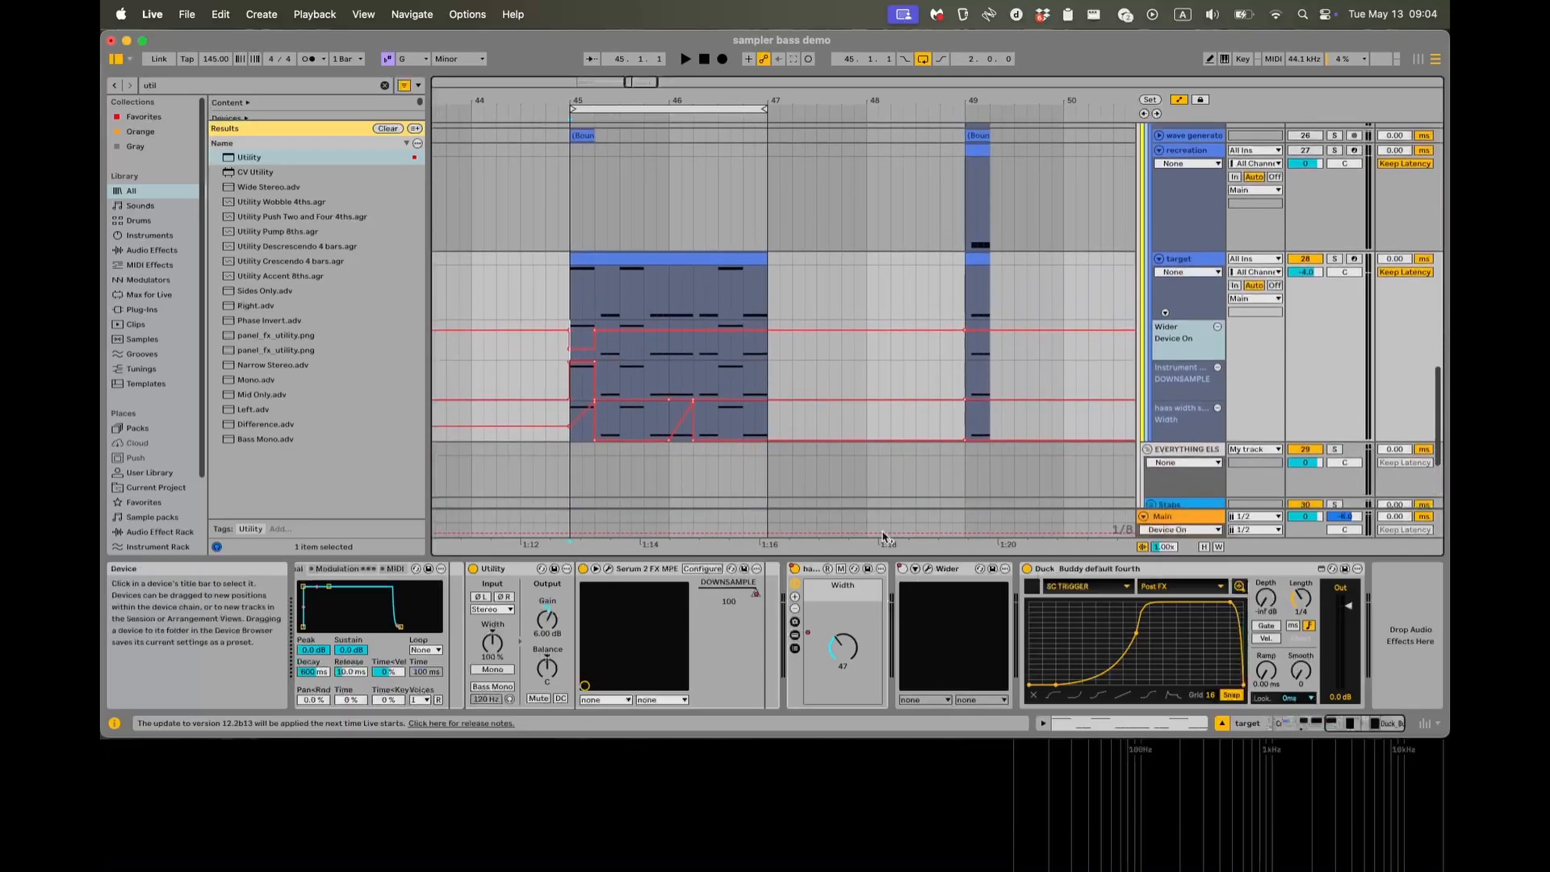
{"action": "right_click", "coordinate": [903, 568]}
{"action": "left_click", "coordinate": [921, 547]}
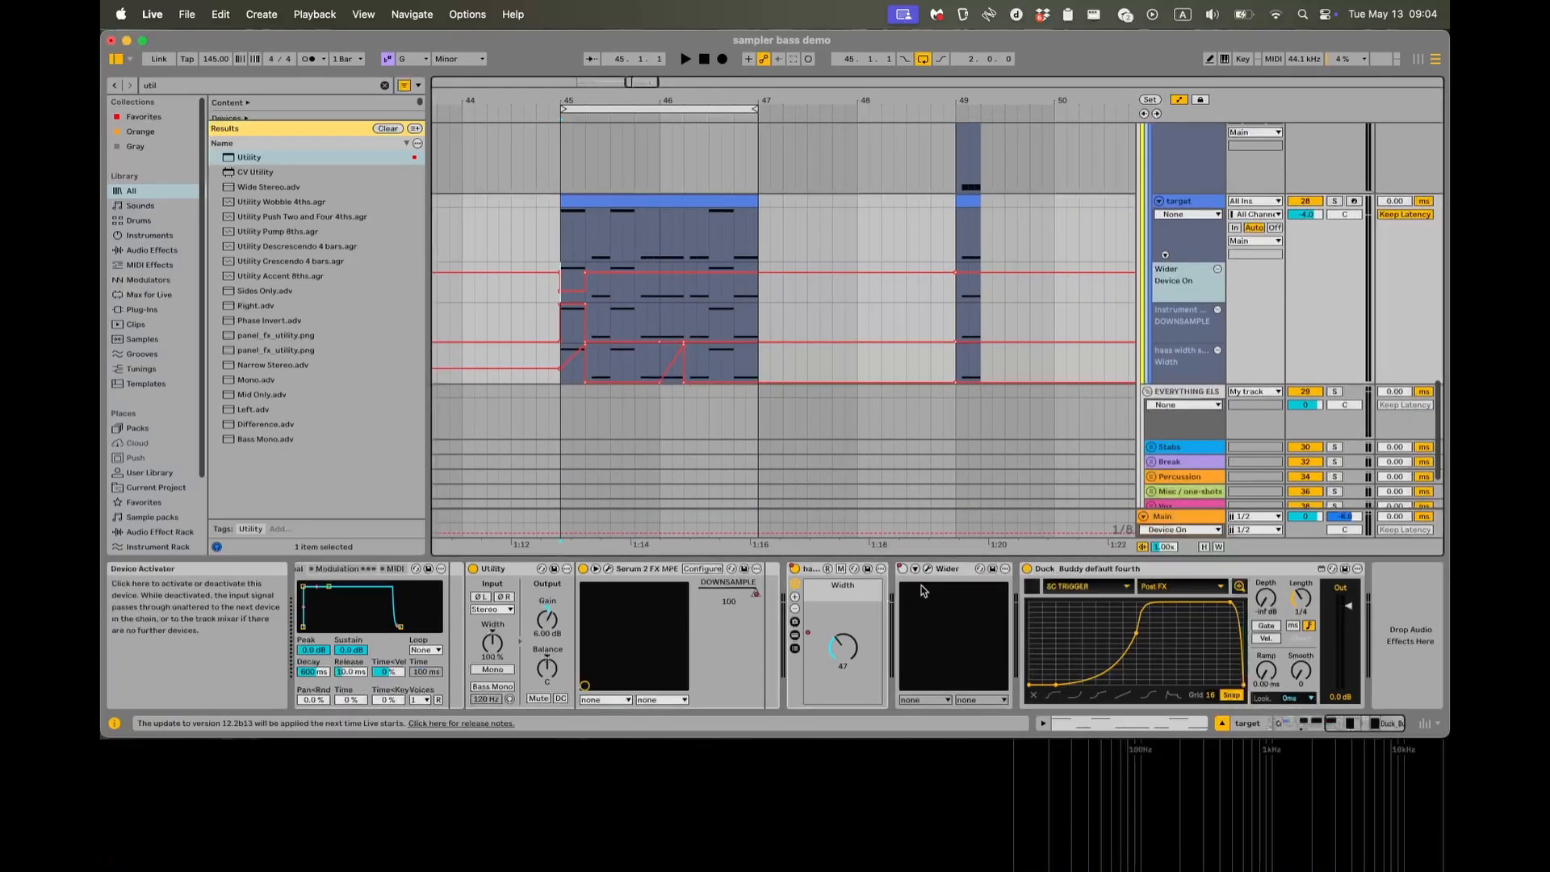
{"action": "right_click", "coordinate": [837, 644]}
{"action": "left_click", "coordinate": [899, 357]}
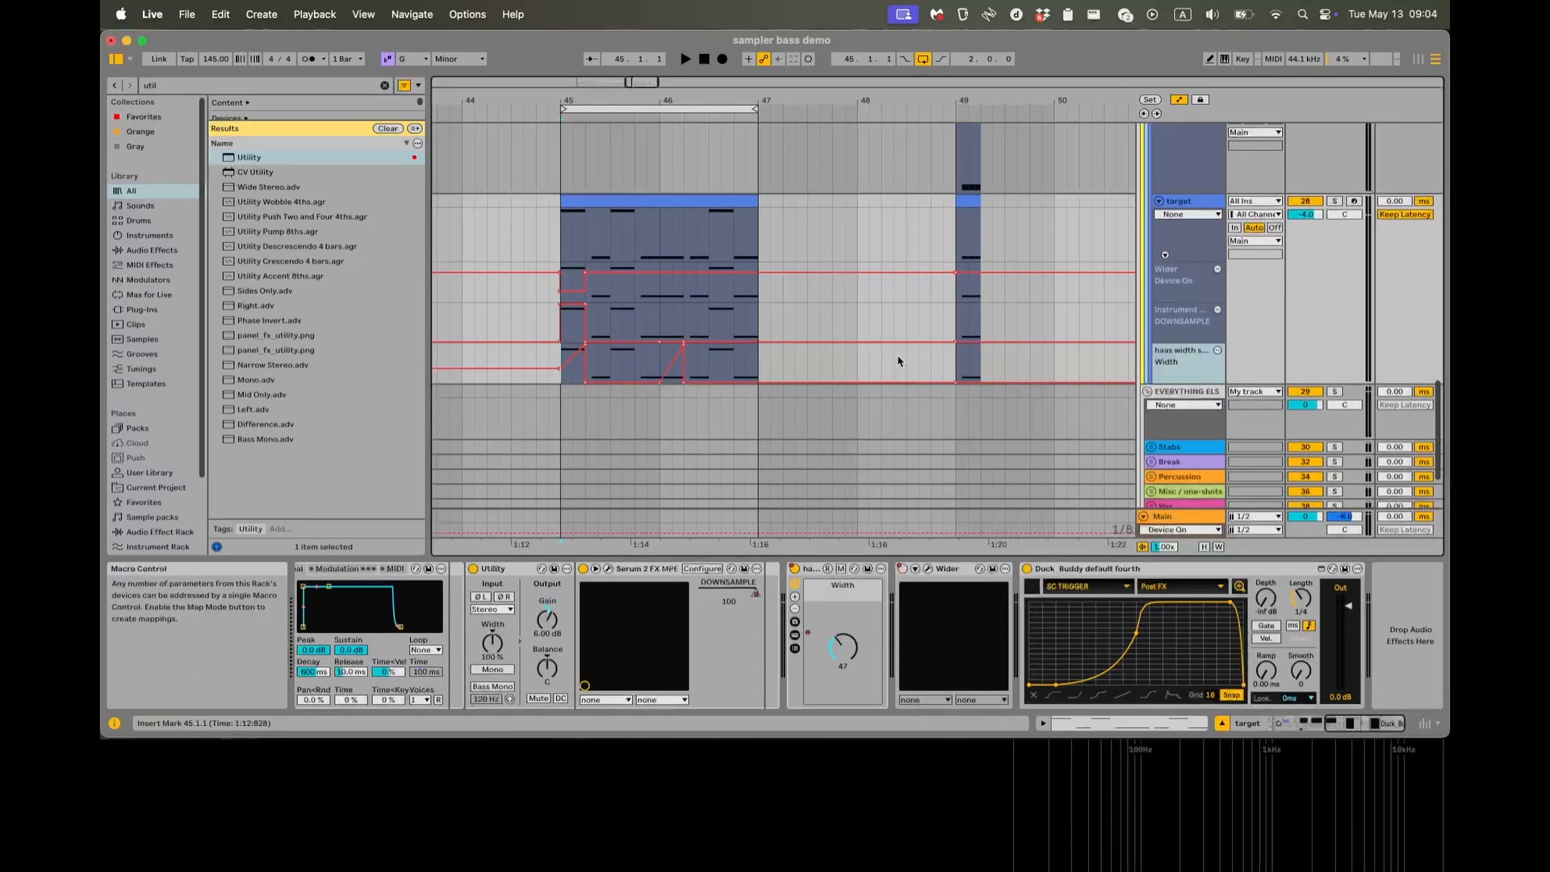
Flatten the Width automation ramp at bar 46, play the target loop from 45.1.1, stop and hide the automation.
{"action": "left_click", "coordinate": [566, 247]}
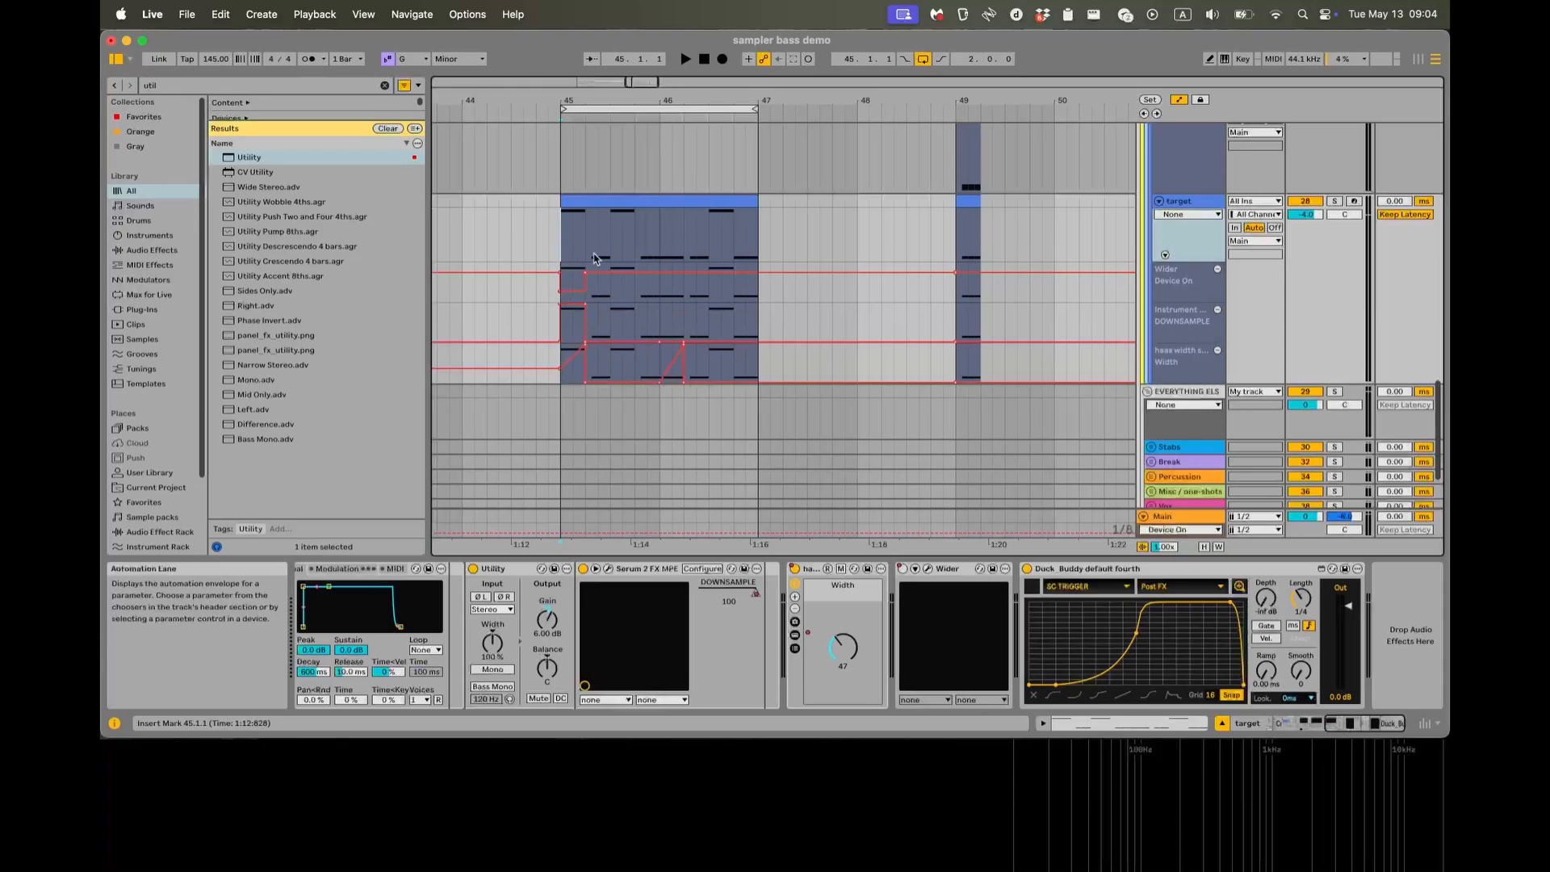
{"action": "scroll", "coordinate": [578, 254], "scroll_direction": "up", "scroll_amount": 3}
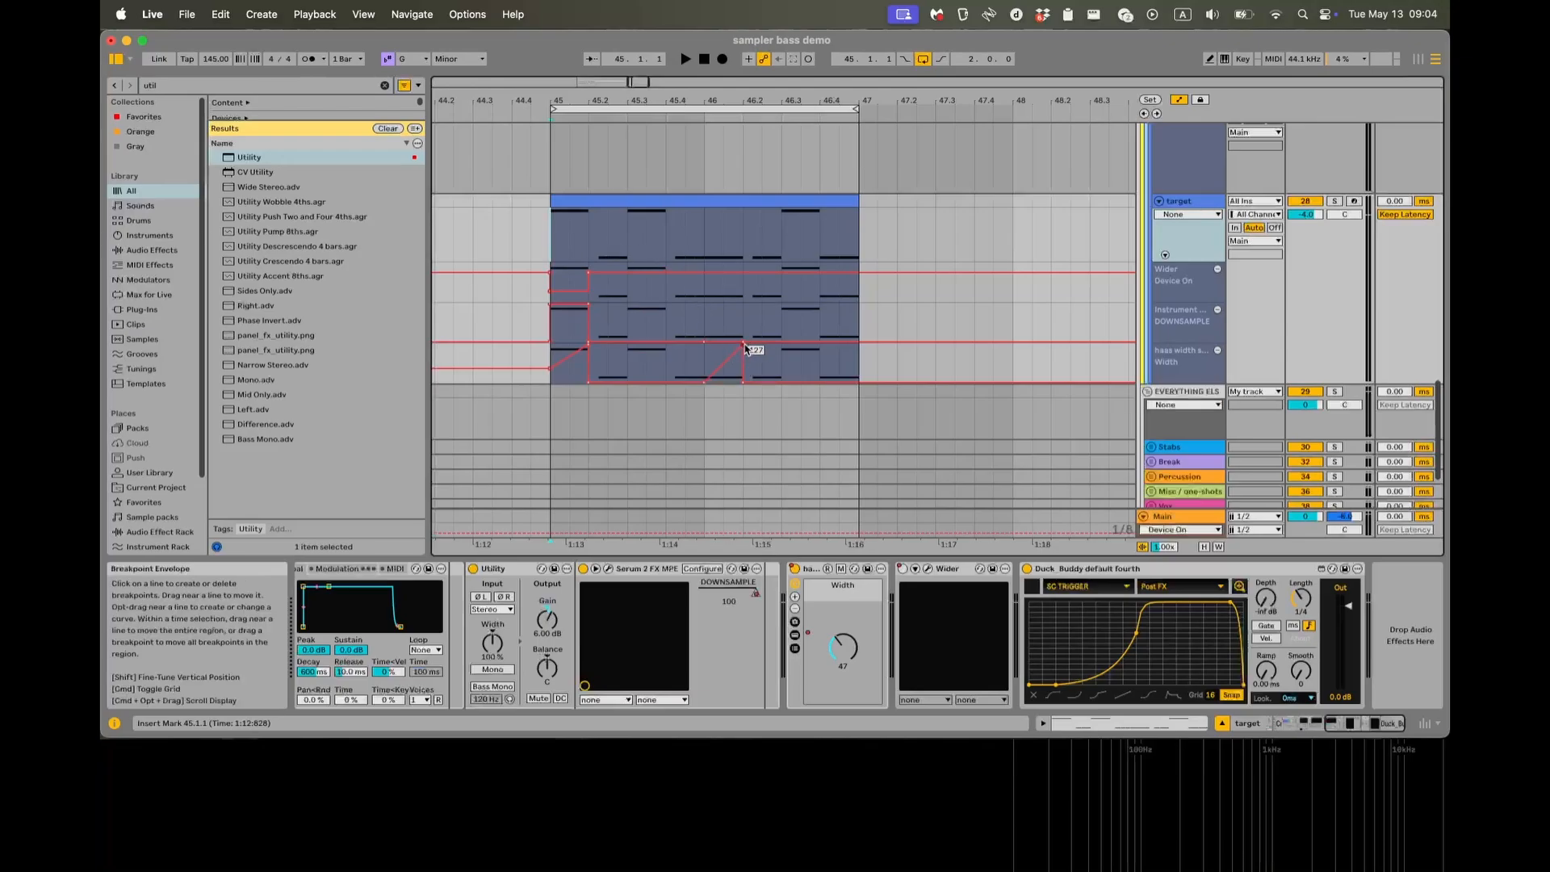
{"action": "key", "text": "space"}
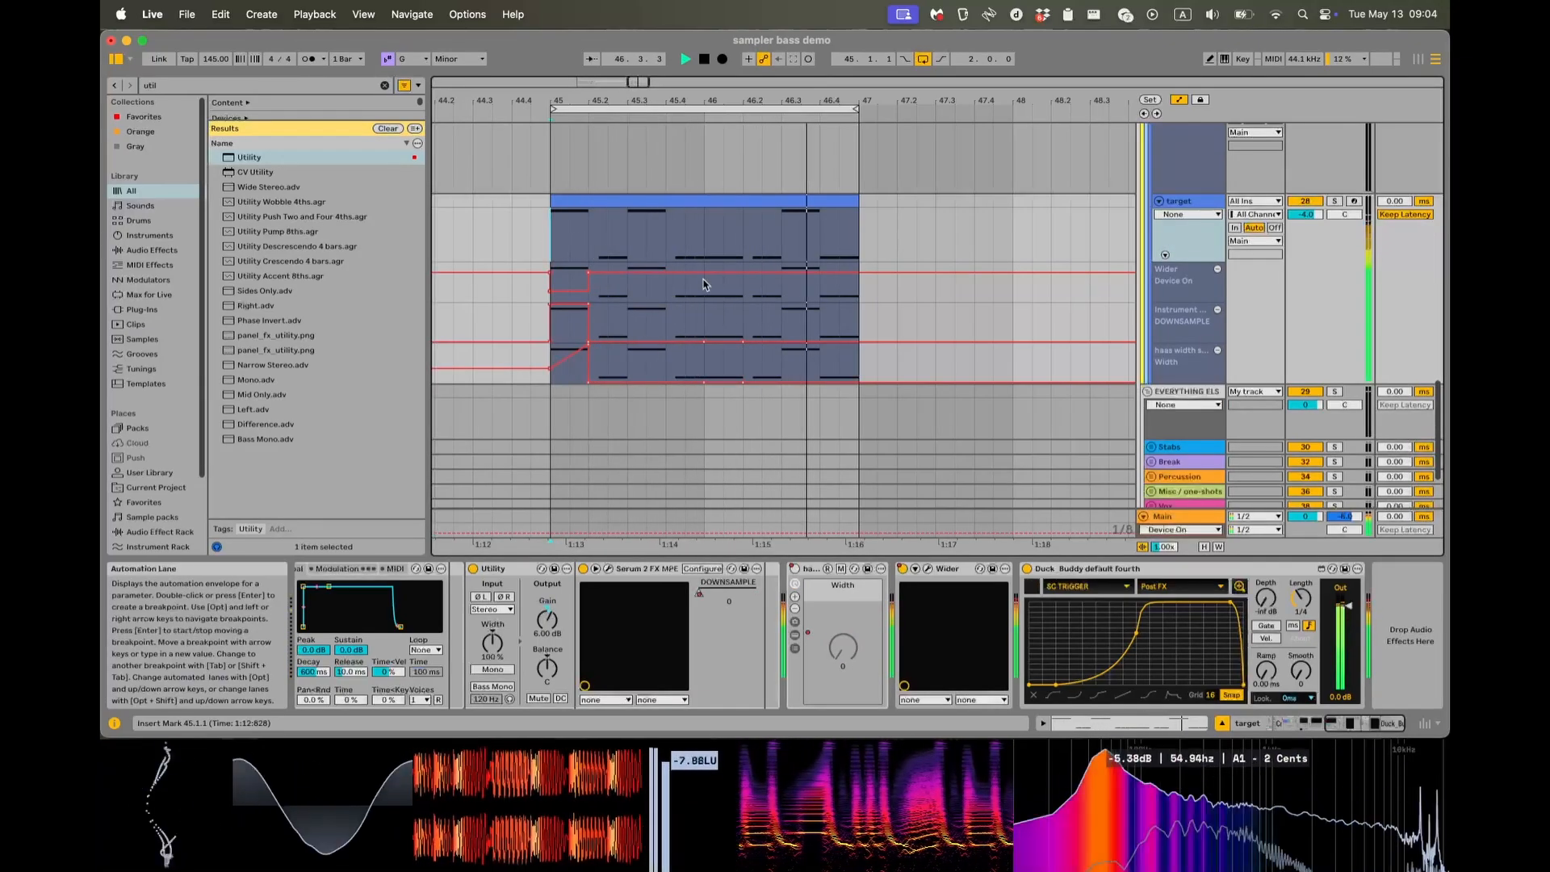
{"action": "key", "text": "space"}
{"action": "key", "text": "a"}
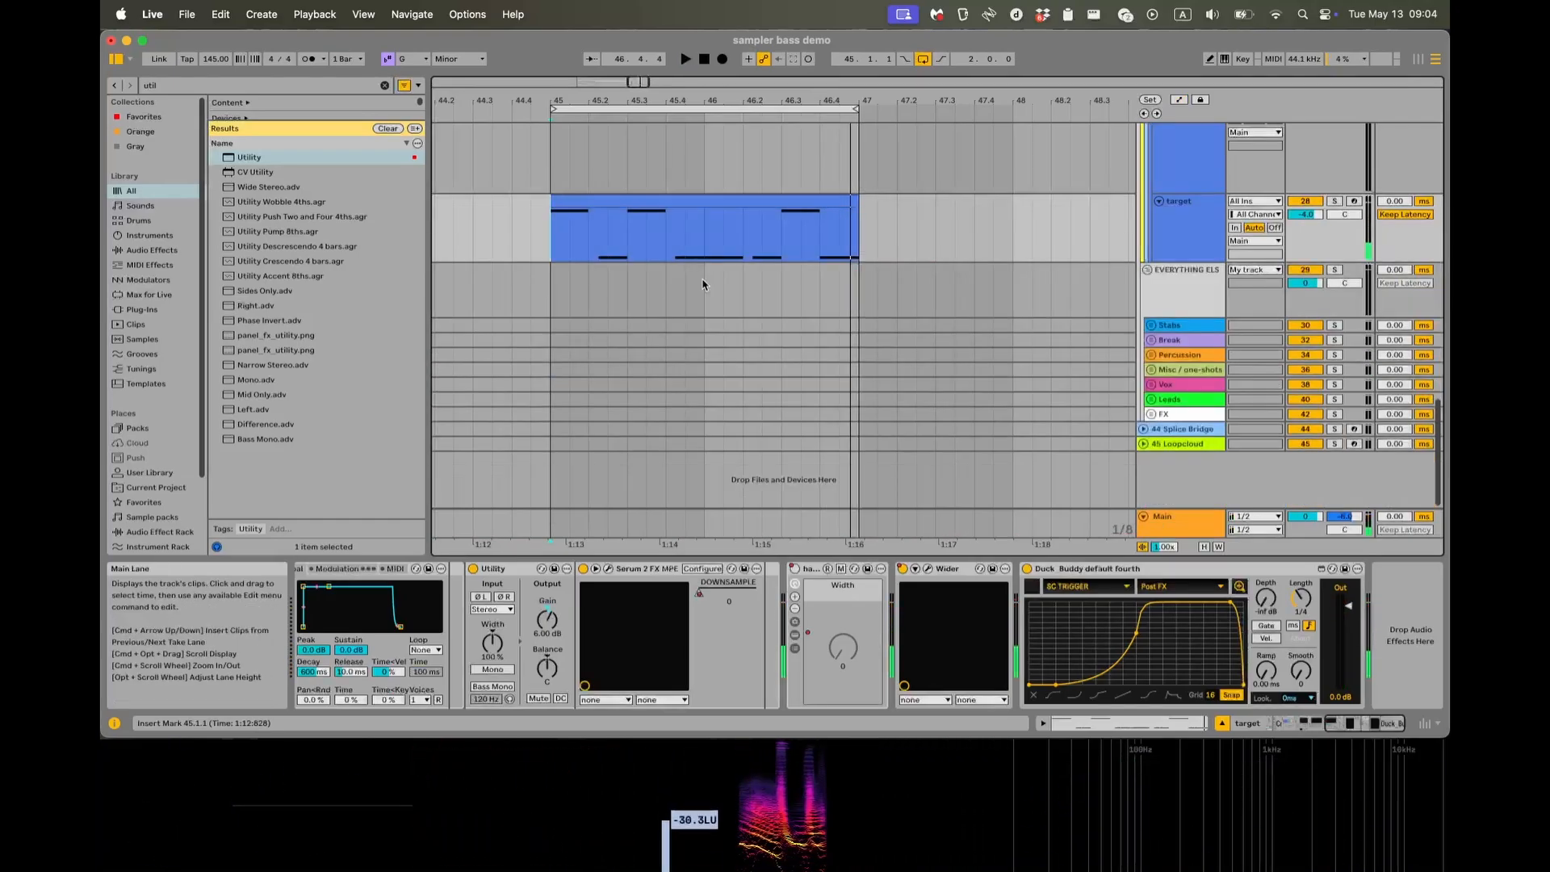
Unfold the MIDI Wheels device near the start of the target's device chain.
{"action": "scroll", "coordinate": [778, 414], "scroll_direction": "up", "scroll_amount": 3}
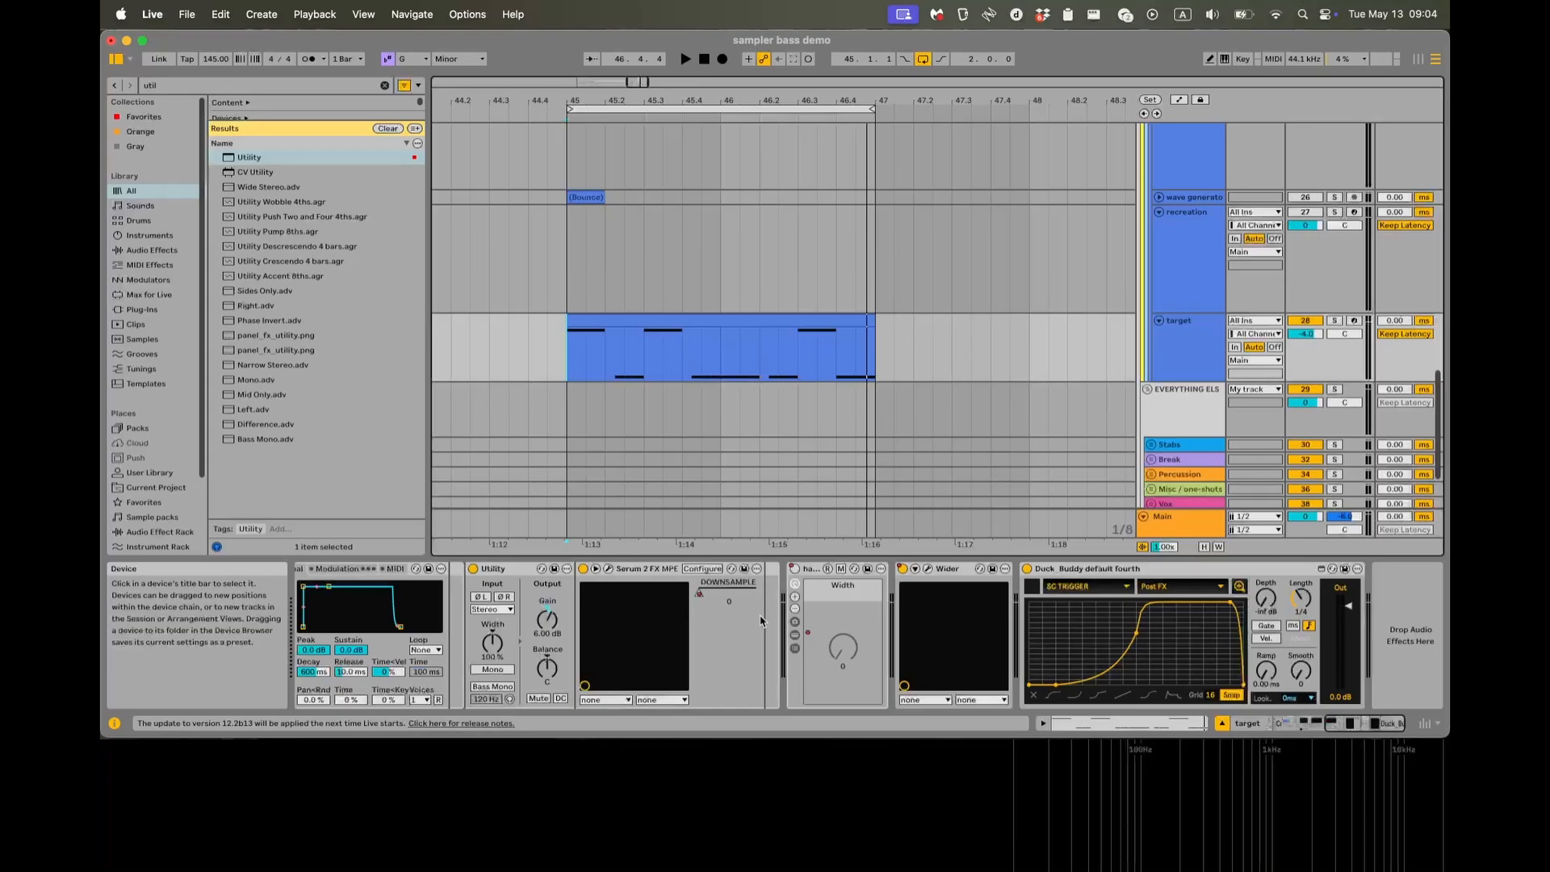
{"action": "scroll", "coordinate": [753, 615], "scroll_direction": "left", "scroll_amount": 10}
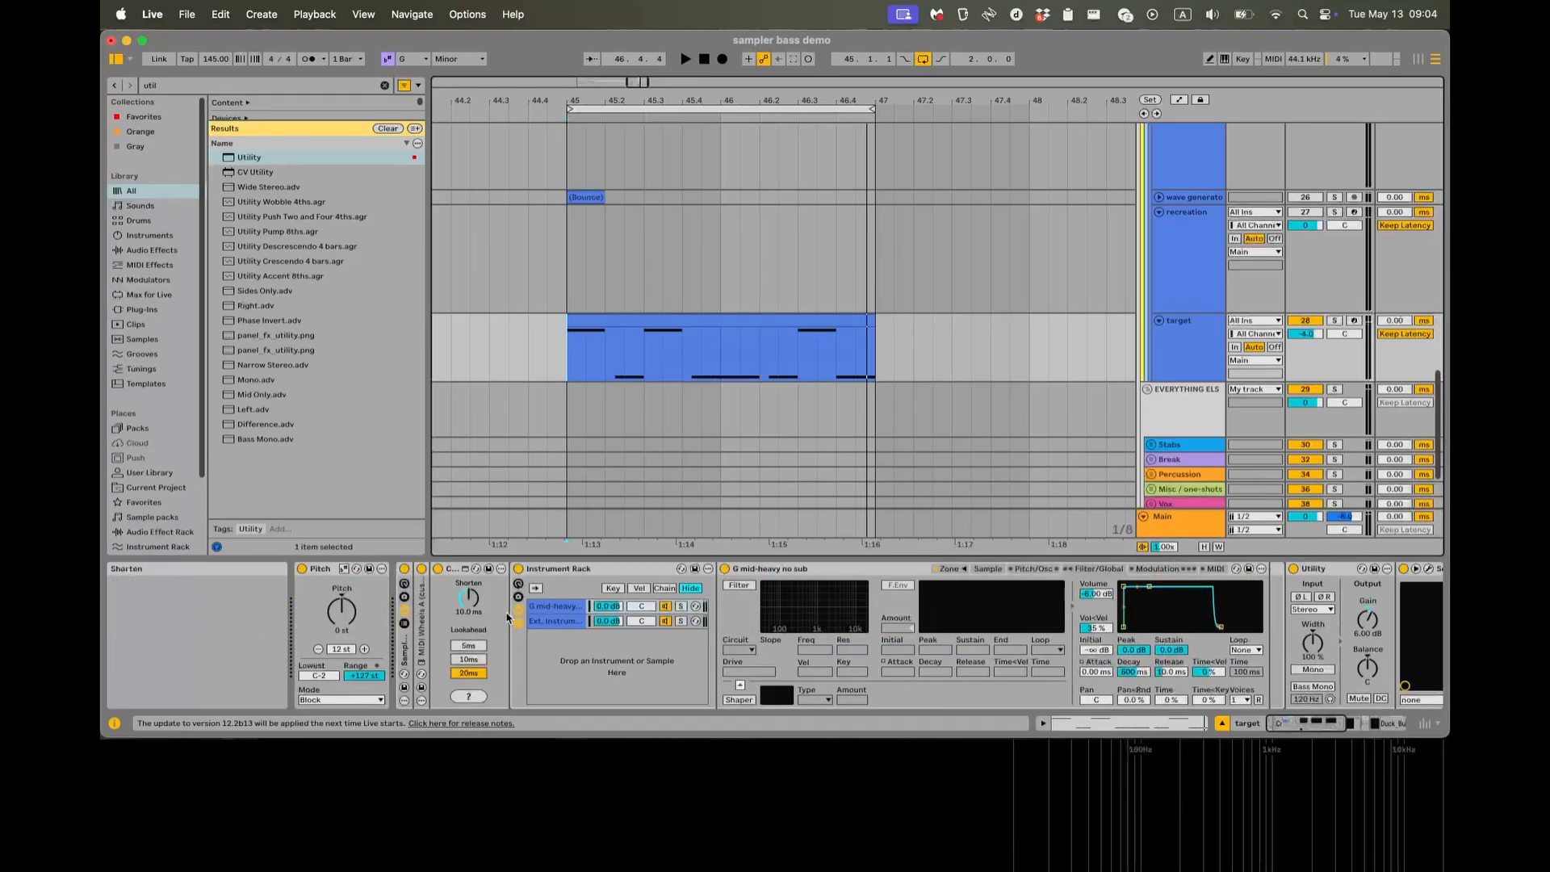
{"action": "double_click", "coordinate": [422, 644]}
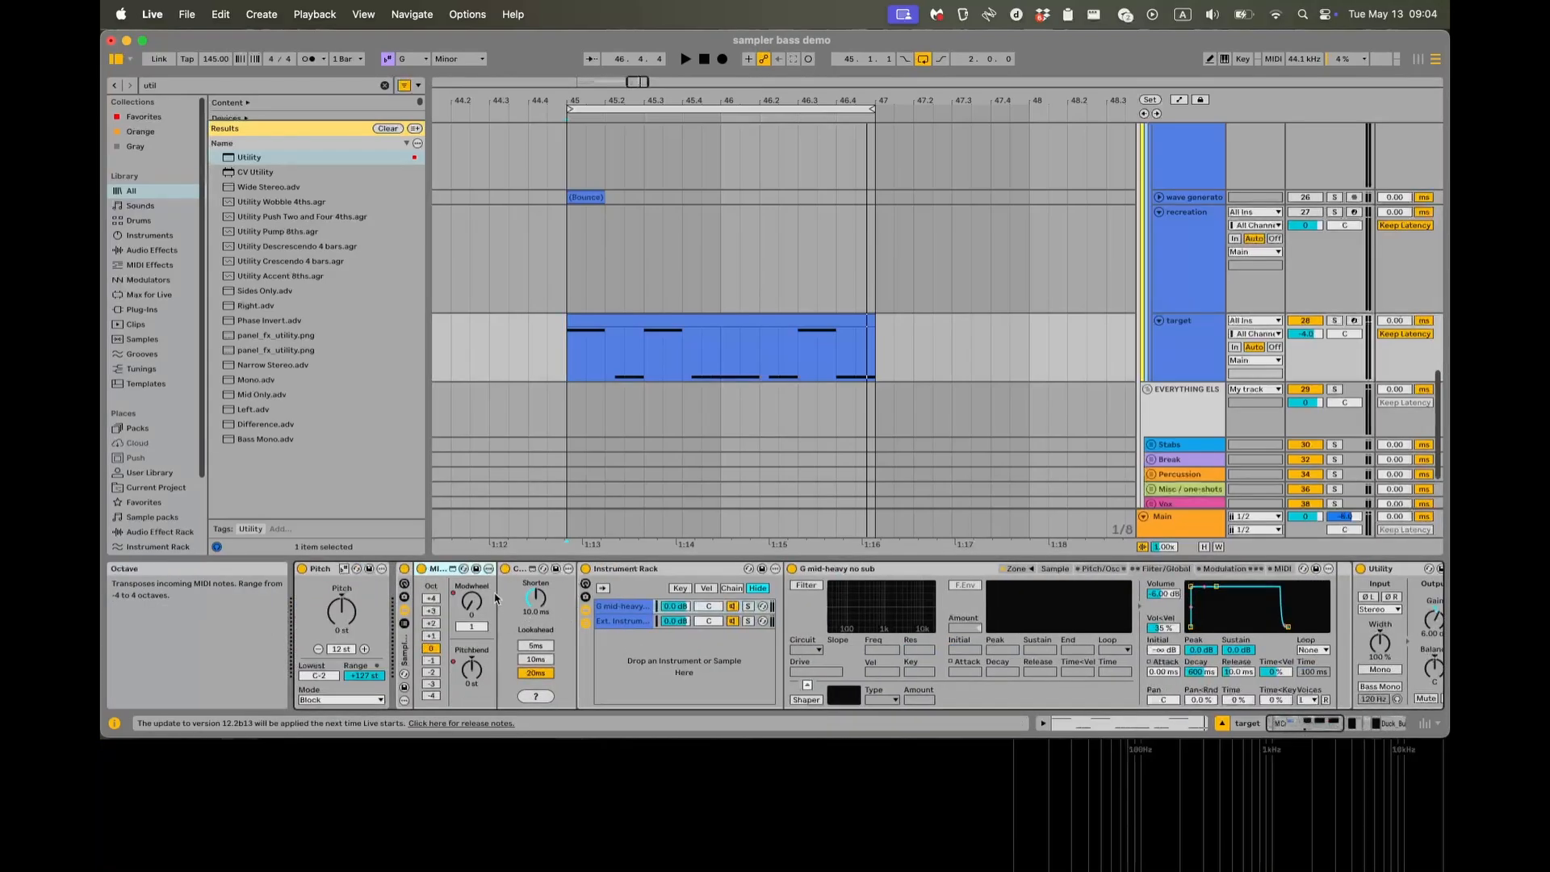
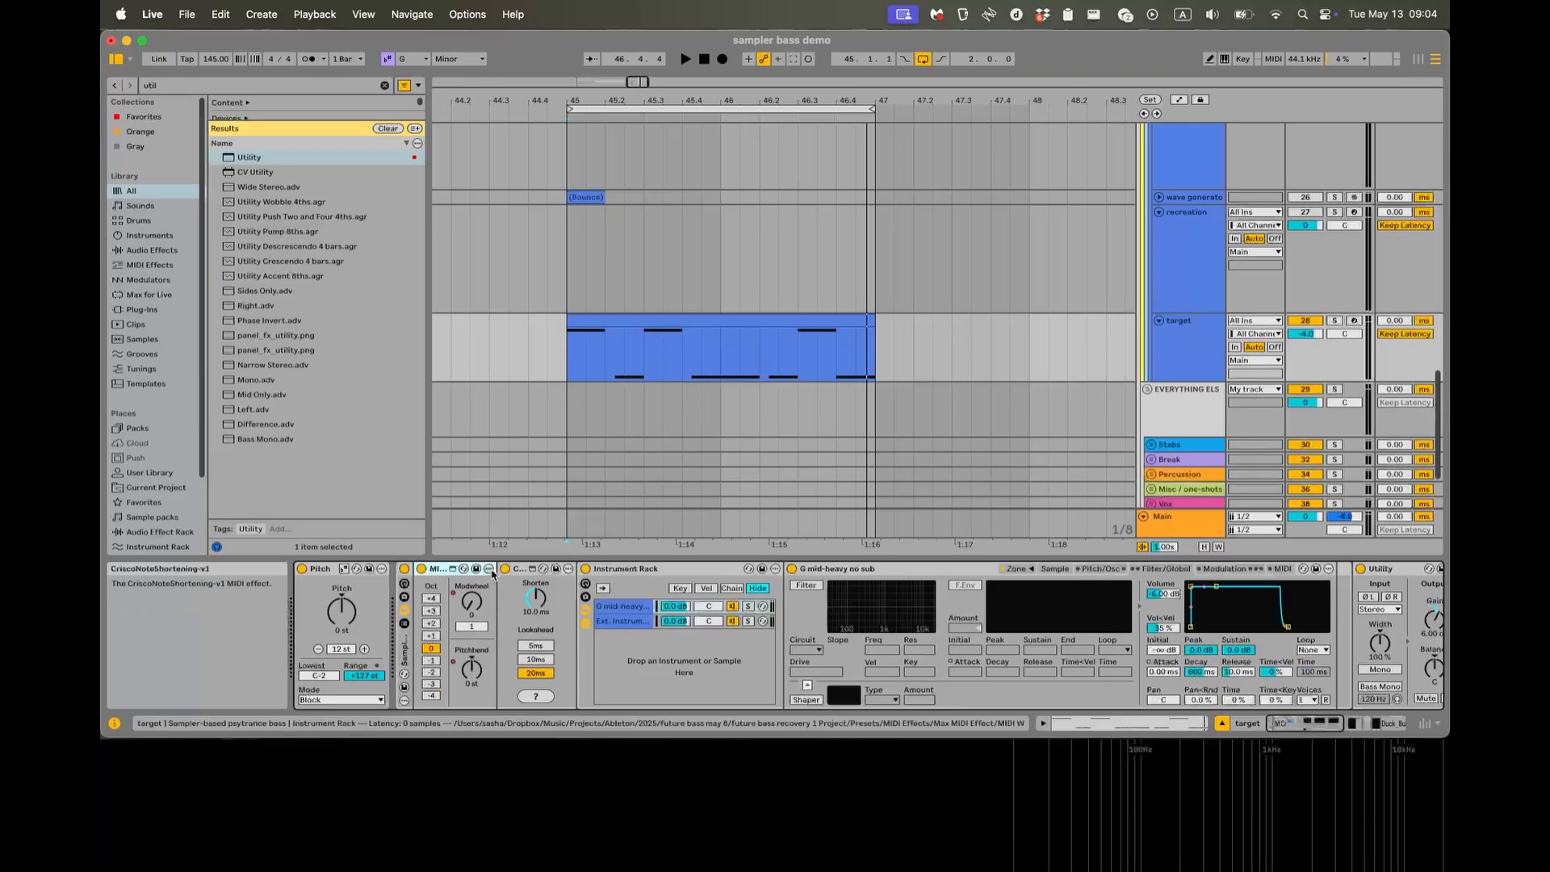
Check the clip envelopes of the target's MIDI clip, return to its device chain, and hide the automation.
{"action": "left_click", "coordinate": [678, 345]}
{"action": "key", "text": "a"}
{"action": "key", "text": "a"}
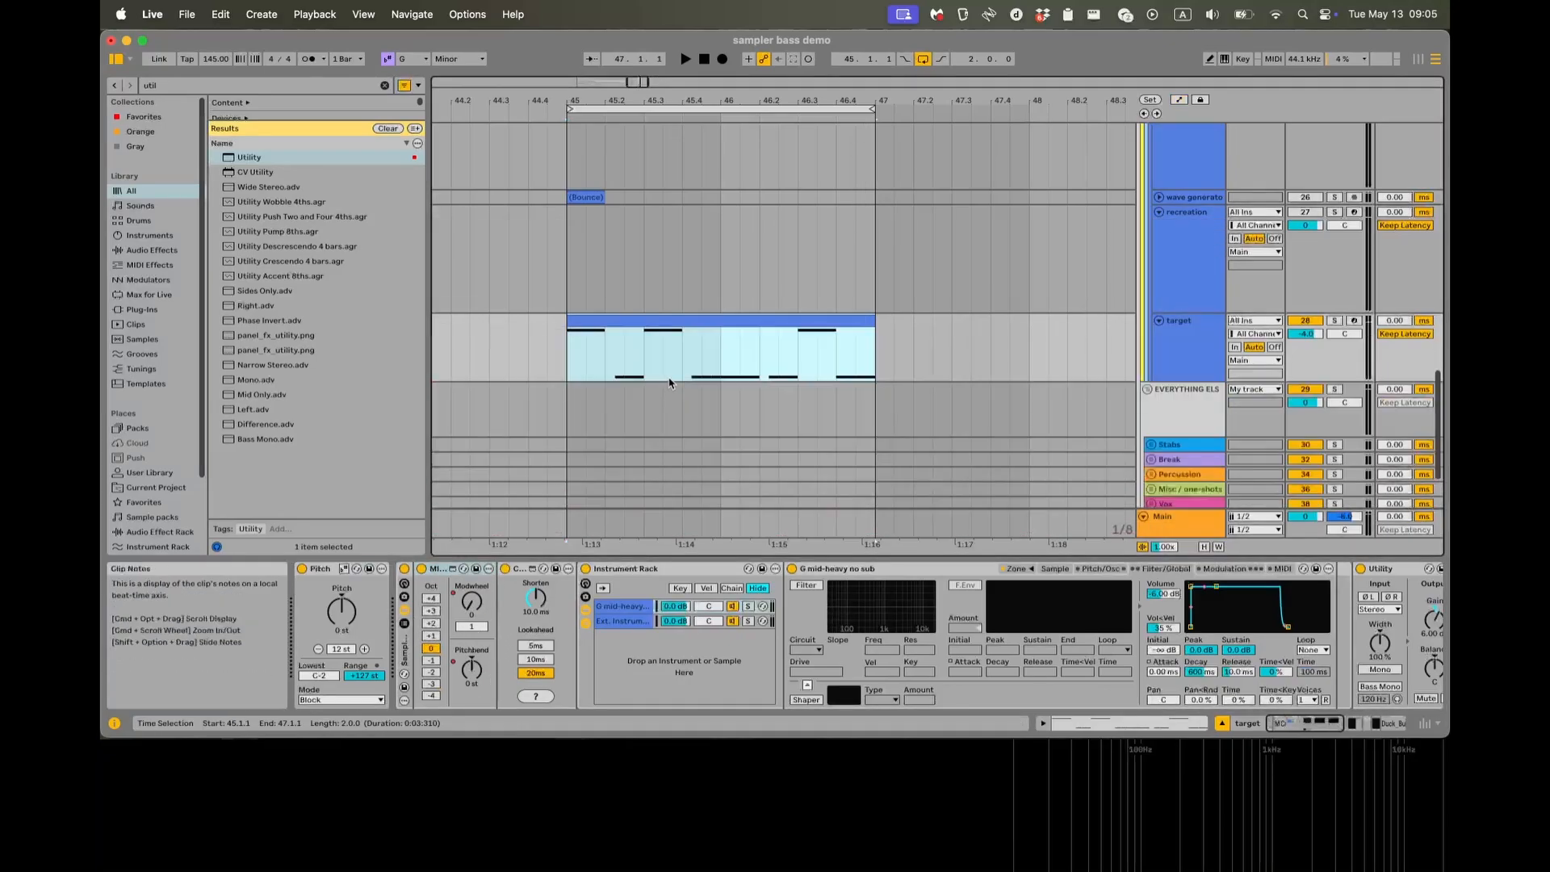
{"action": "double_click", "coordinate": [670, 380]}
{"action": "left_click", "coordinate": [940, 316]}
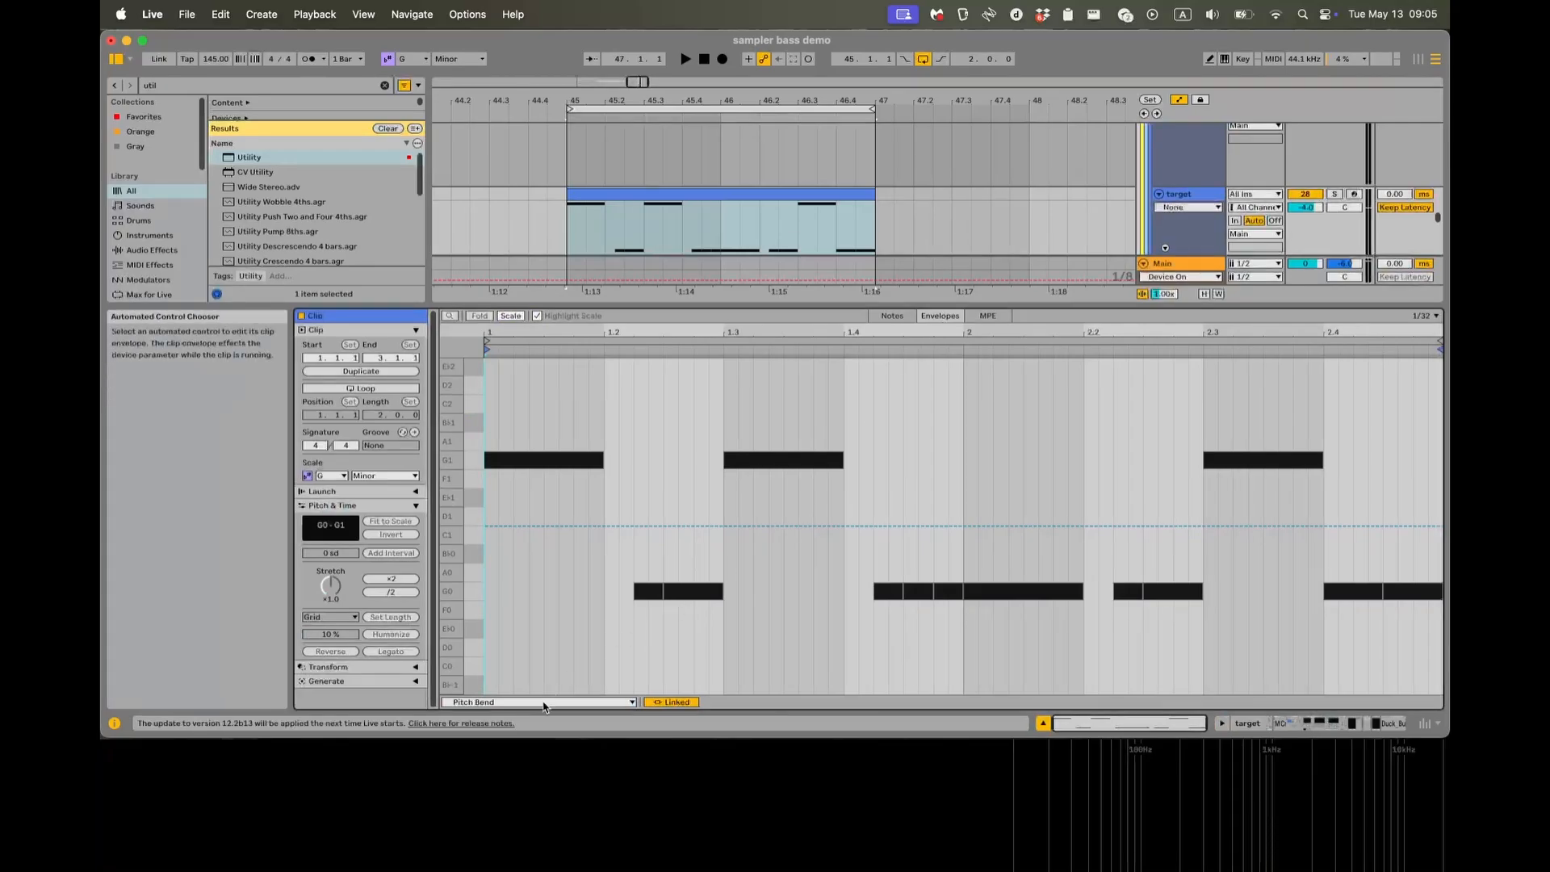
{"action": "key", "text": "shift+Tab"}
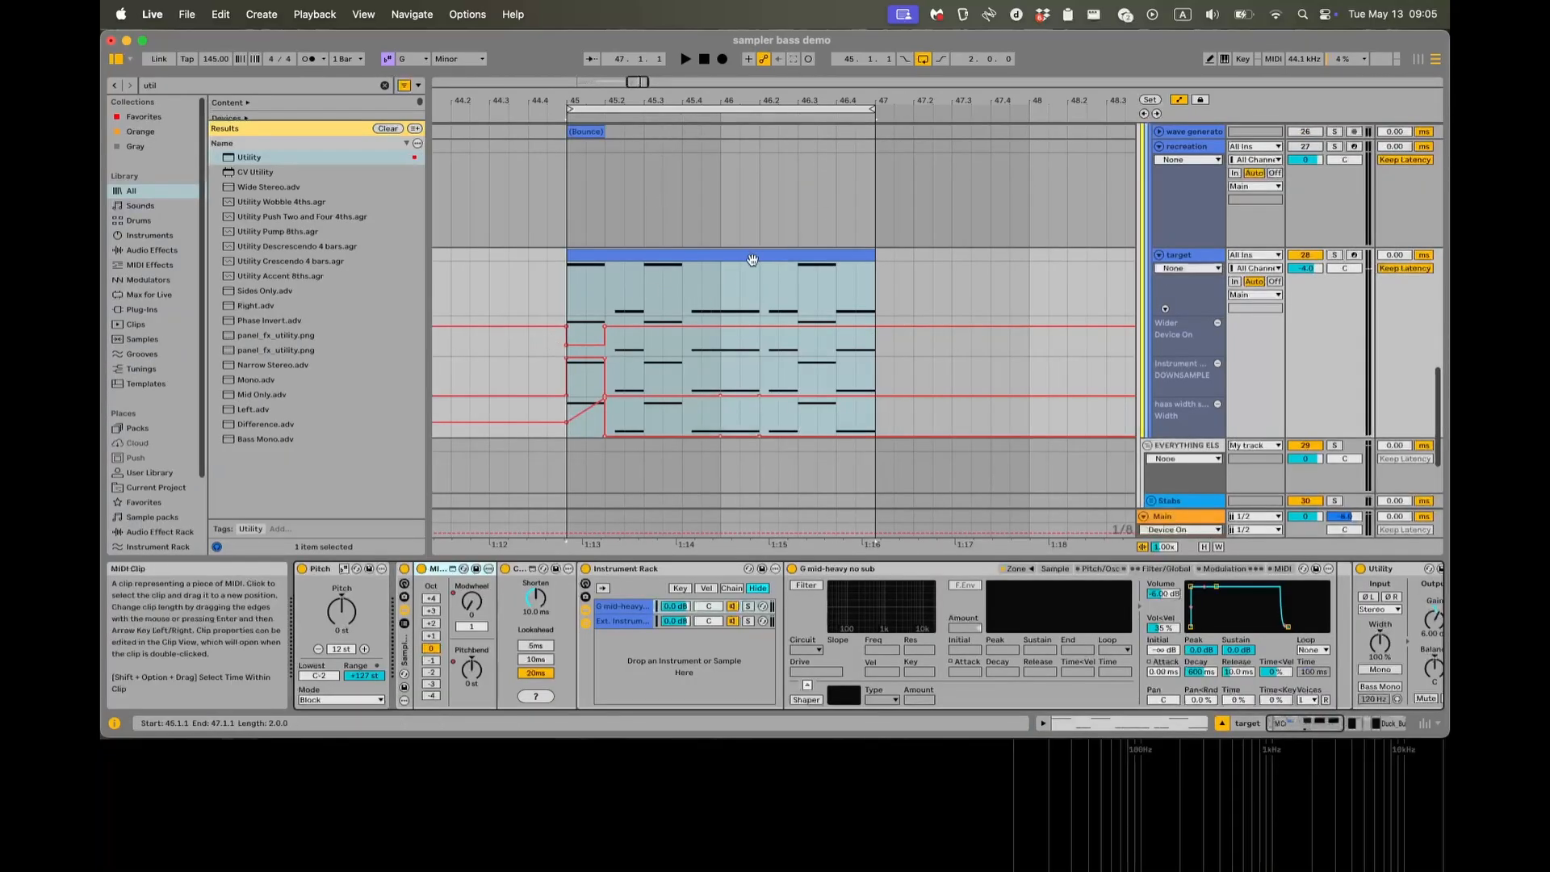
{"action": "key", "text": "a"}
{"action": "left_click", "coordinate": [651, 251]}
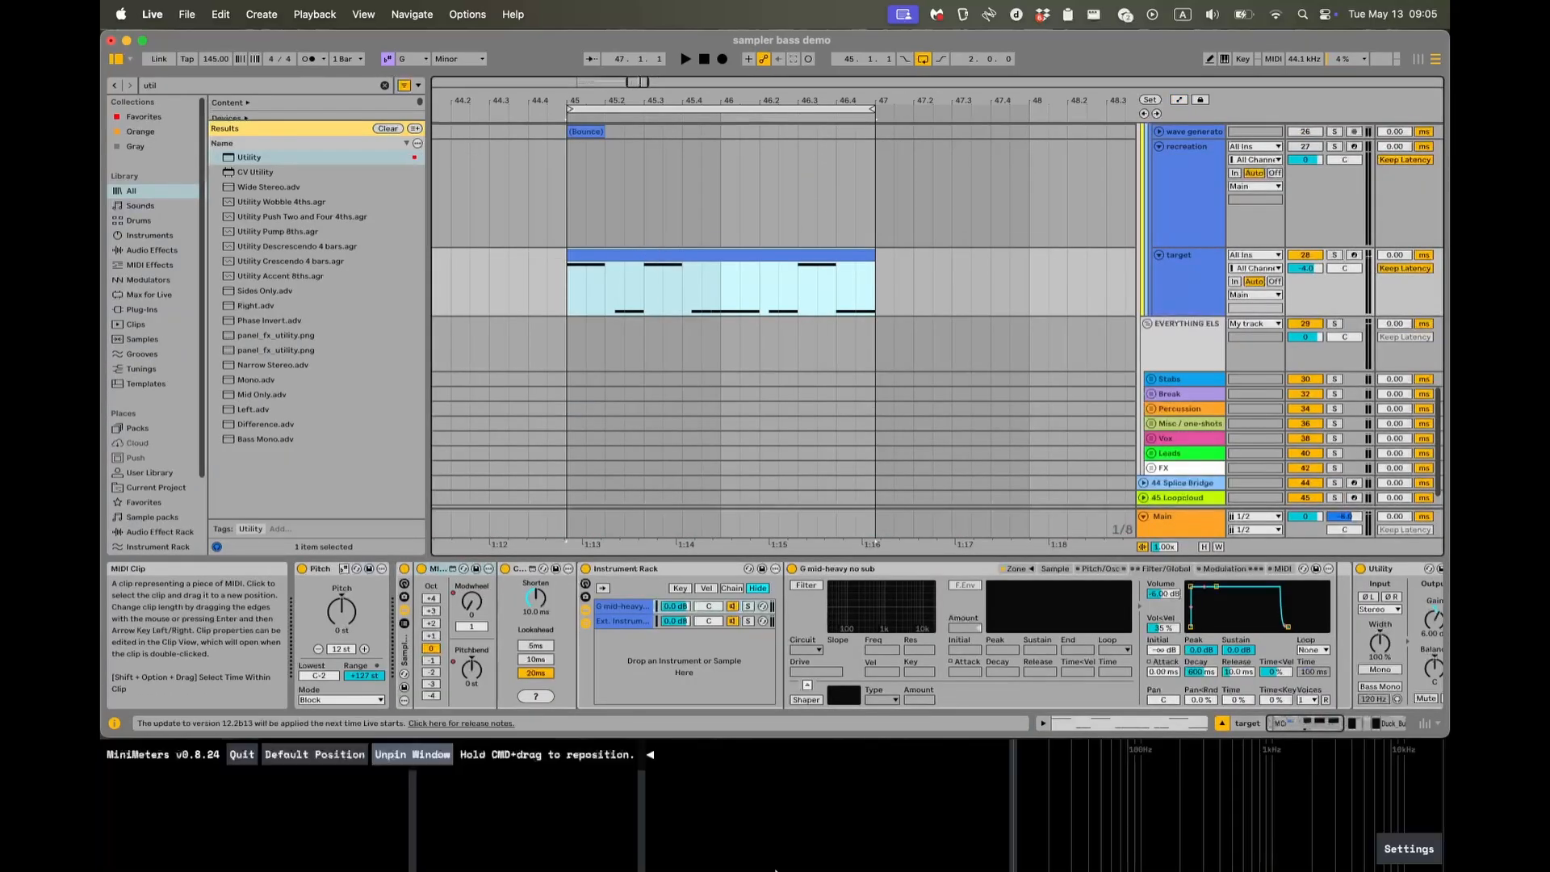
Show the automation of the MIDI Wheels device's Pitchbend and Modwheel in new lanes on the target track.
{"action": "scroll", "coordinate": [500, 629], "scroll_direction": "right", "scroll_amount": 2}
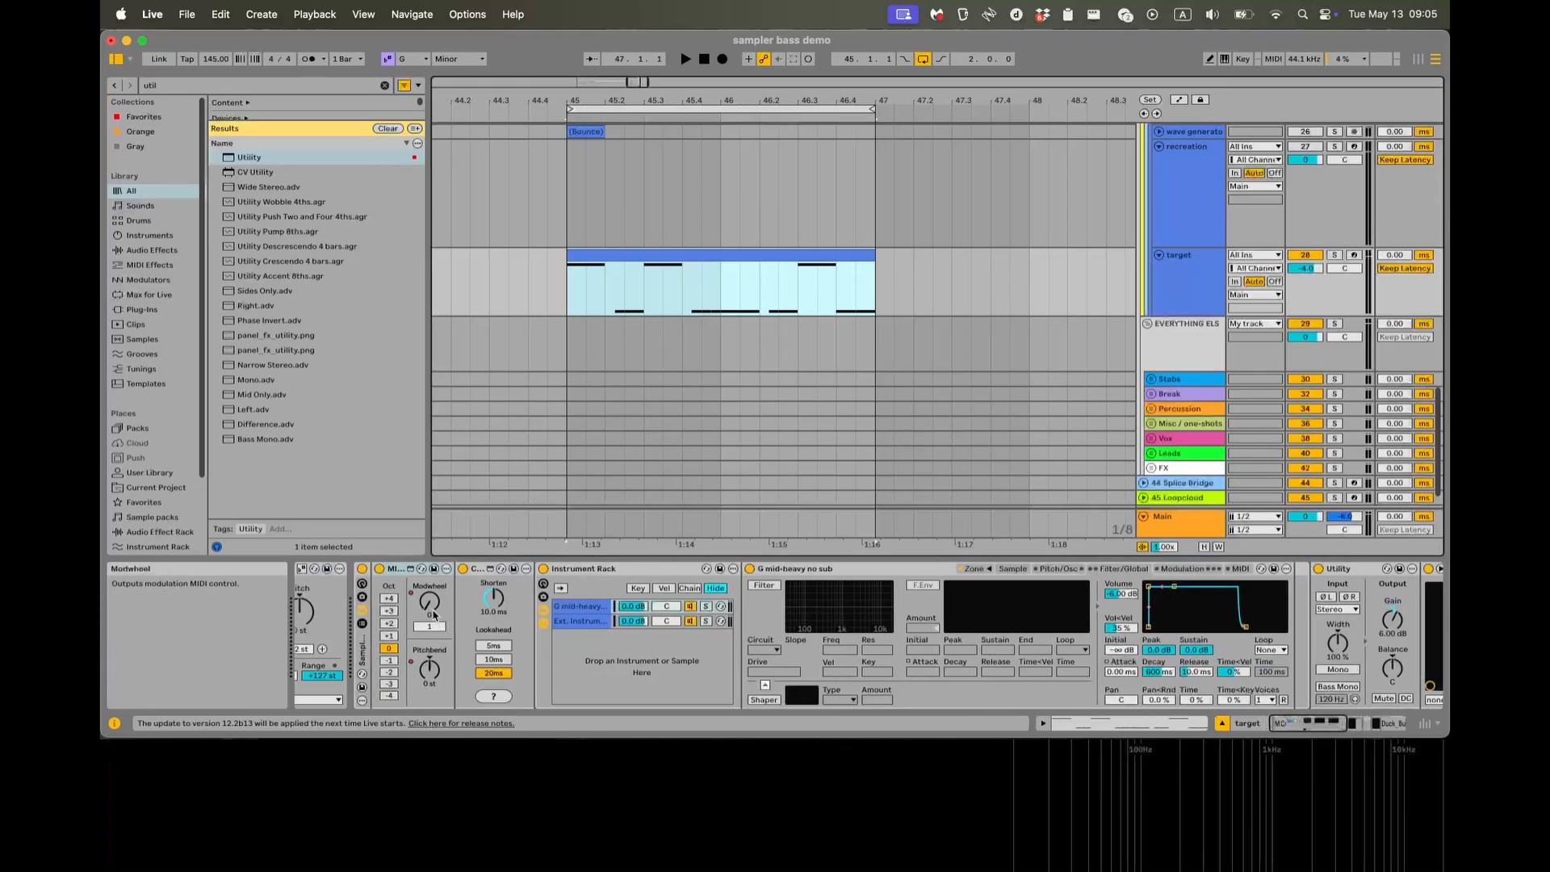
{"action": "right_click", "coordinate": [434, 603]}
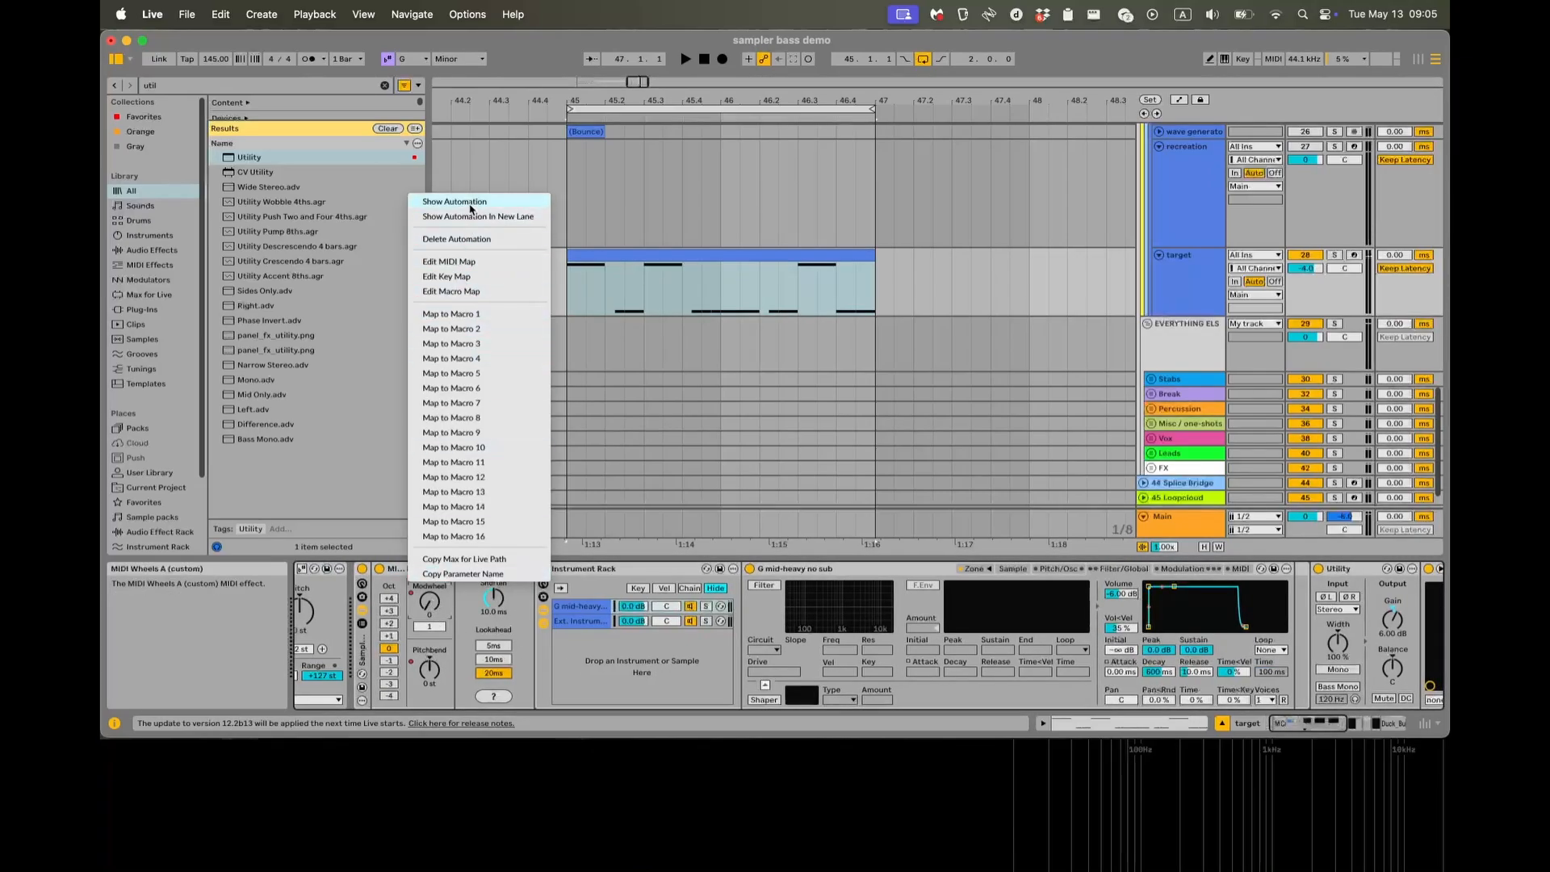
{"action": "left_click", "coordinate": [471, 204]}
{"action": "right_click", "coordinate": [435, 660]}
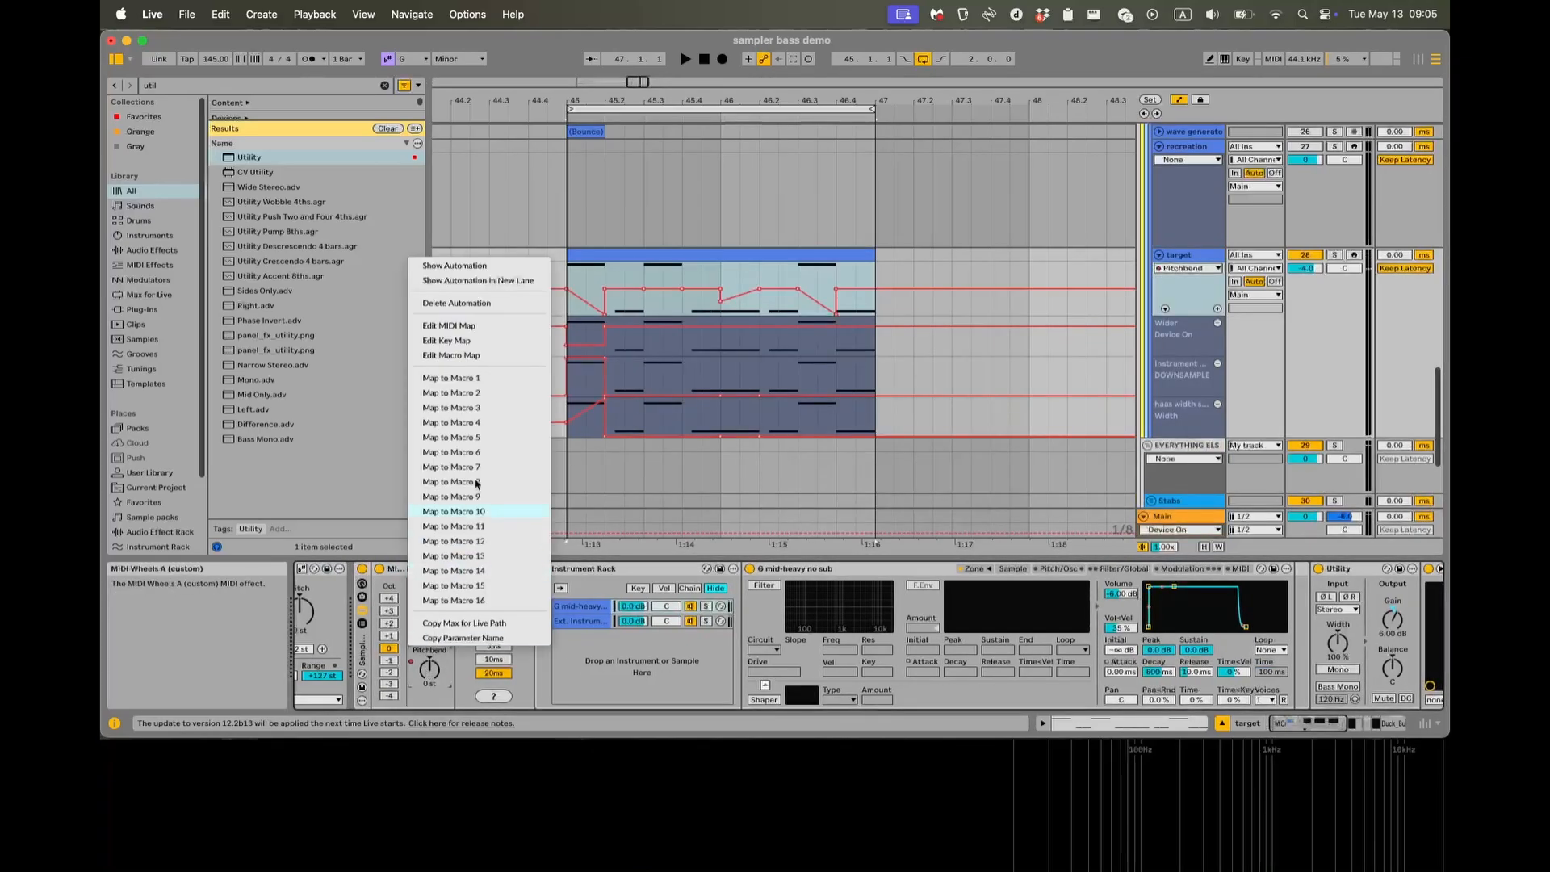
{"action": "left_click", "coordinate": [502, 280]}
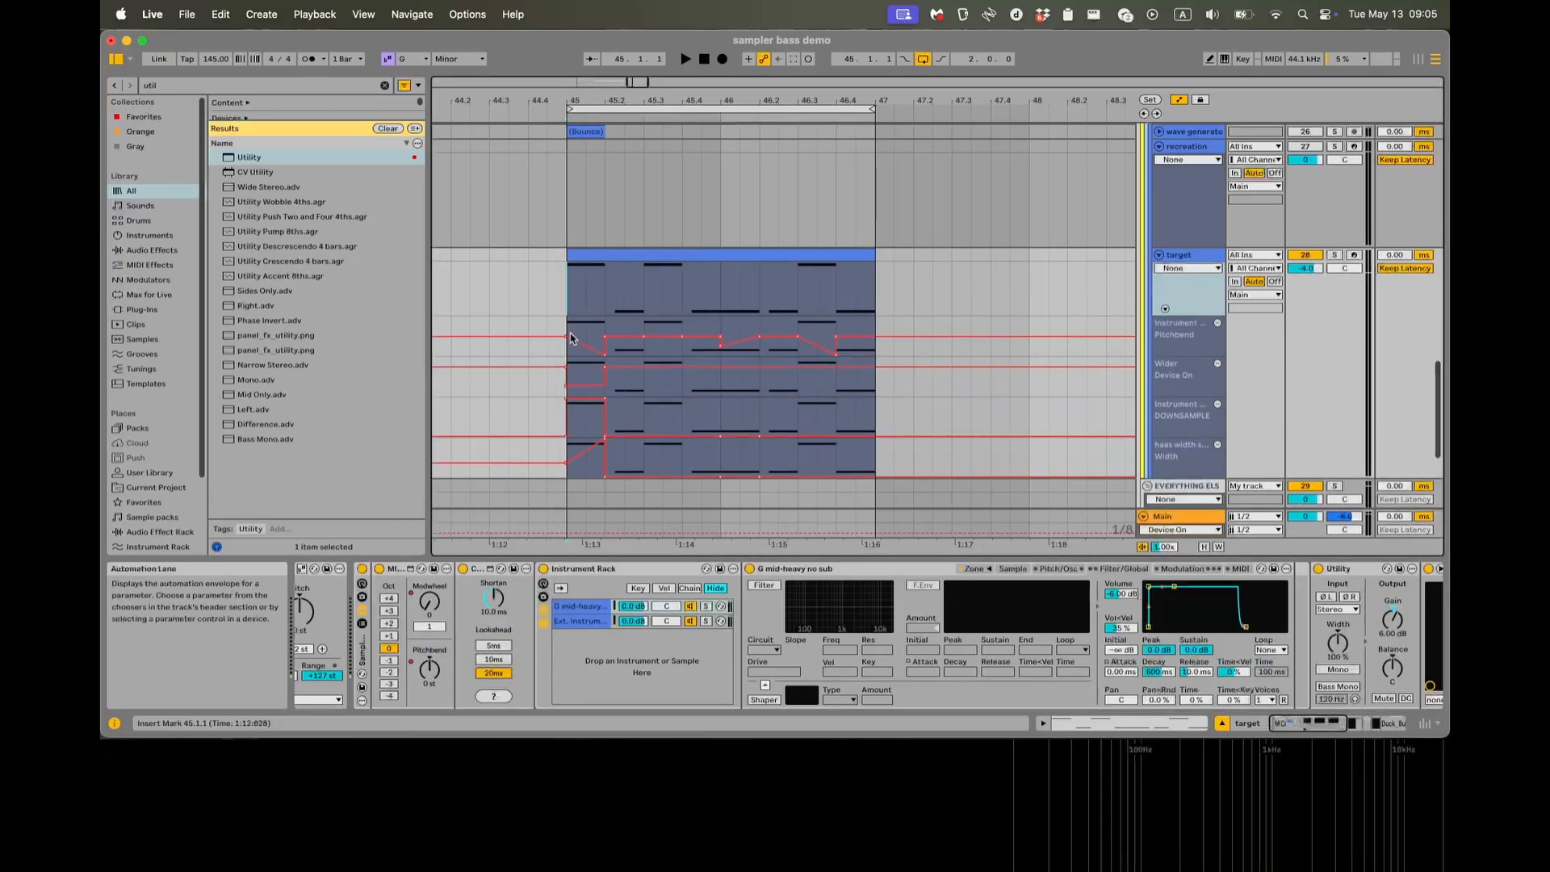
{"action": "right_click", "coordinate": [443, 589]}
{"action": "left_click", "coordinate": [519, 219]}
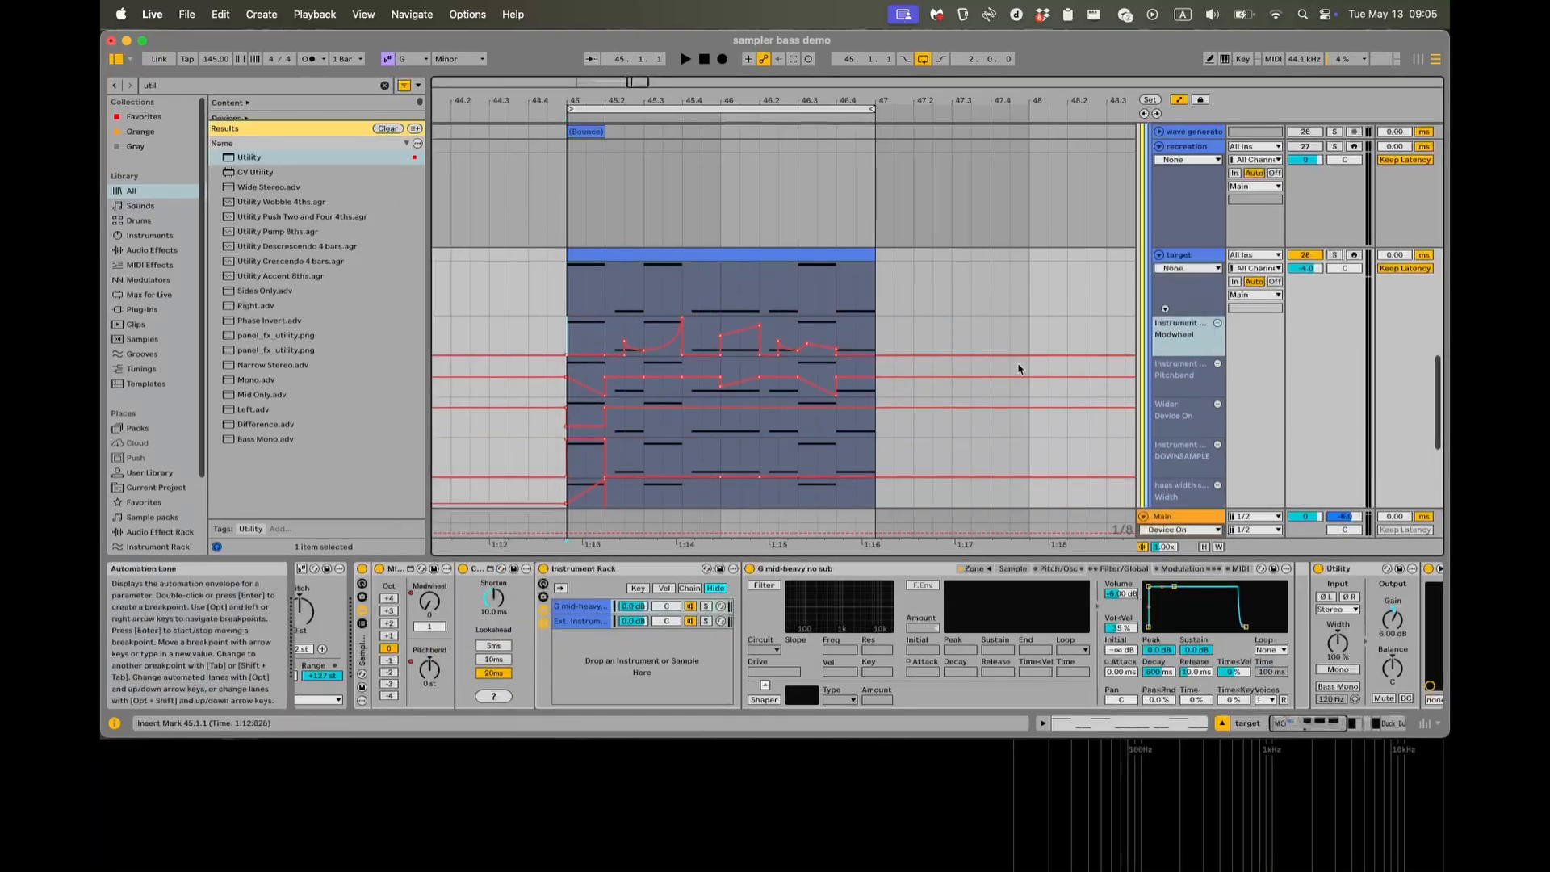
Enlarge the Modwheel and Pitchbend automation lanes, play the target loop to follow both curves, and stop.
{"action": "left_click", "coordinate": [1197, 421]}
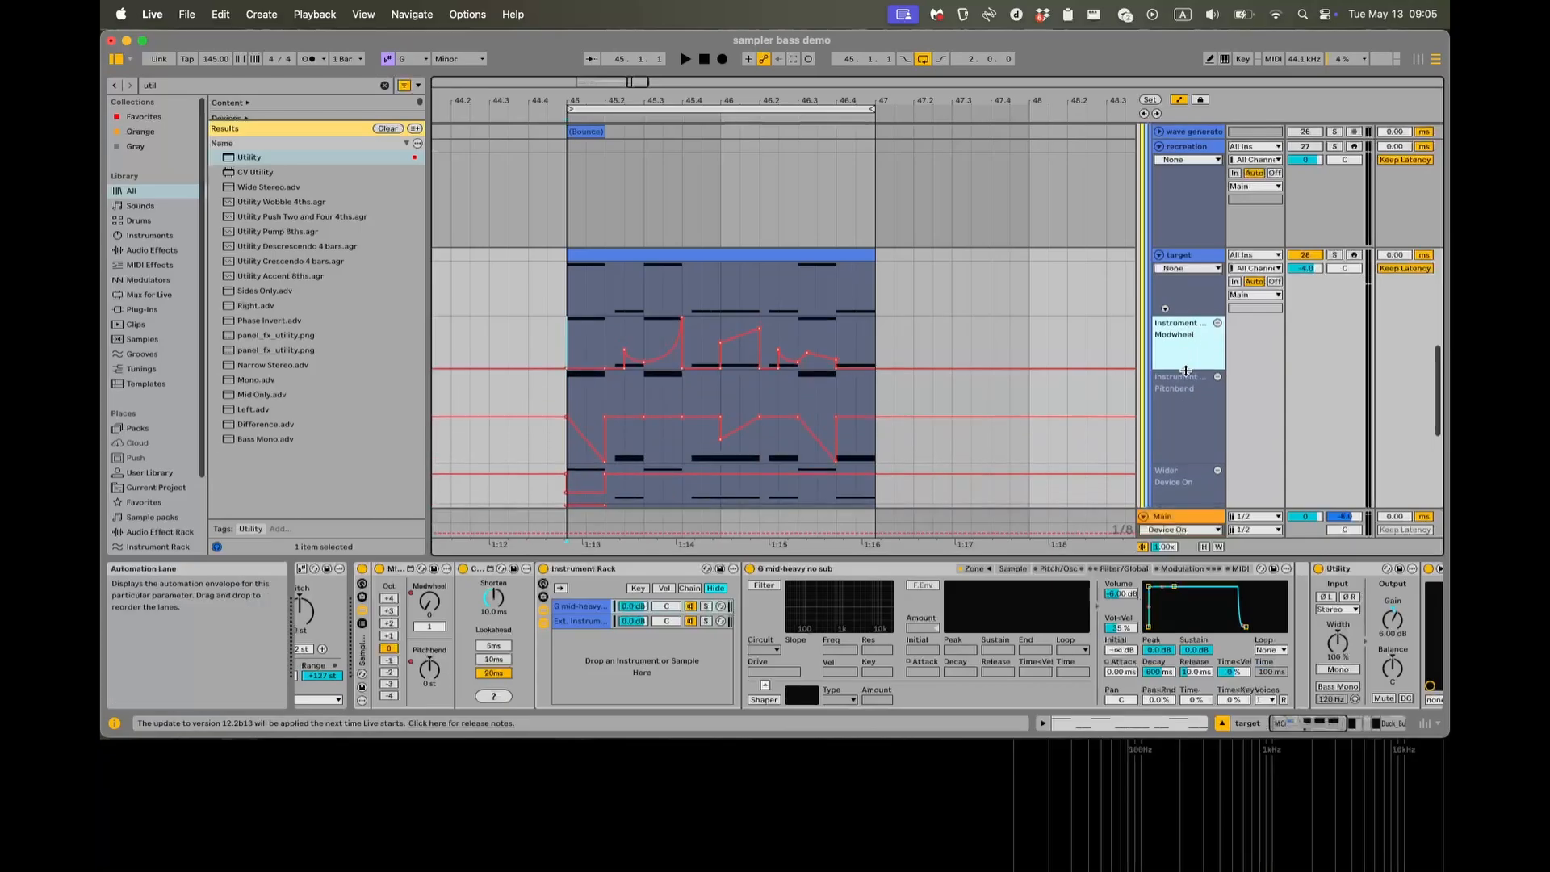
{"action": "scroll", "coordinate": [778, 322], "scroll_direction": "down", "scroll_amount": 5}
{"action": "scroll", "coordinate": [778, 322], "scroll_direction": "right", "scroll_amount": 3}
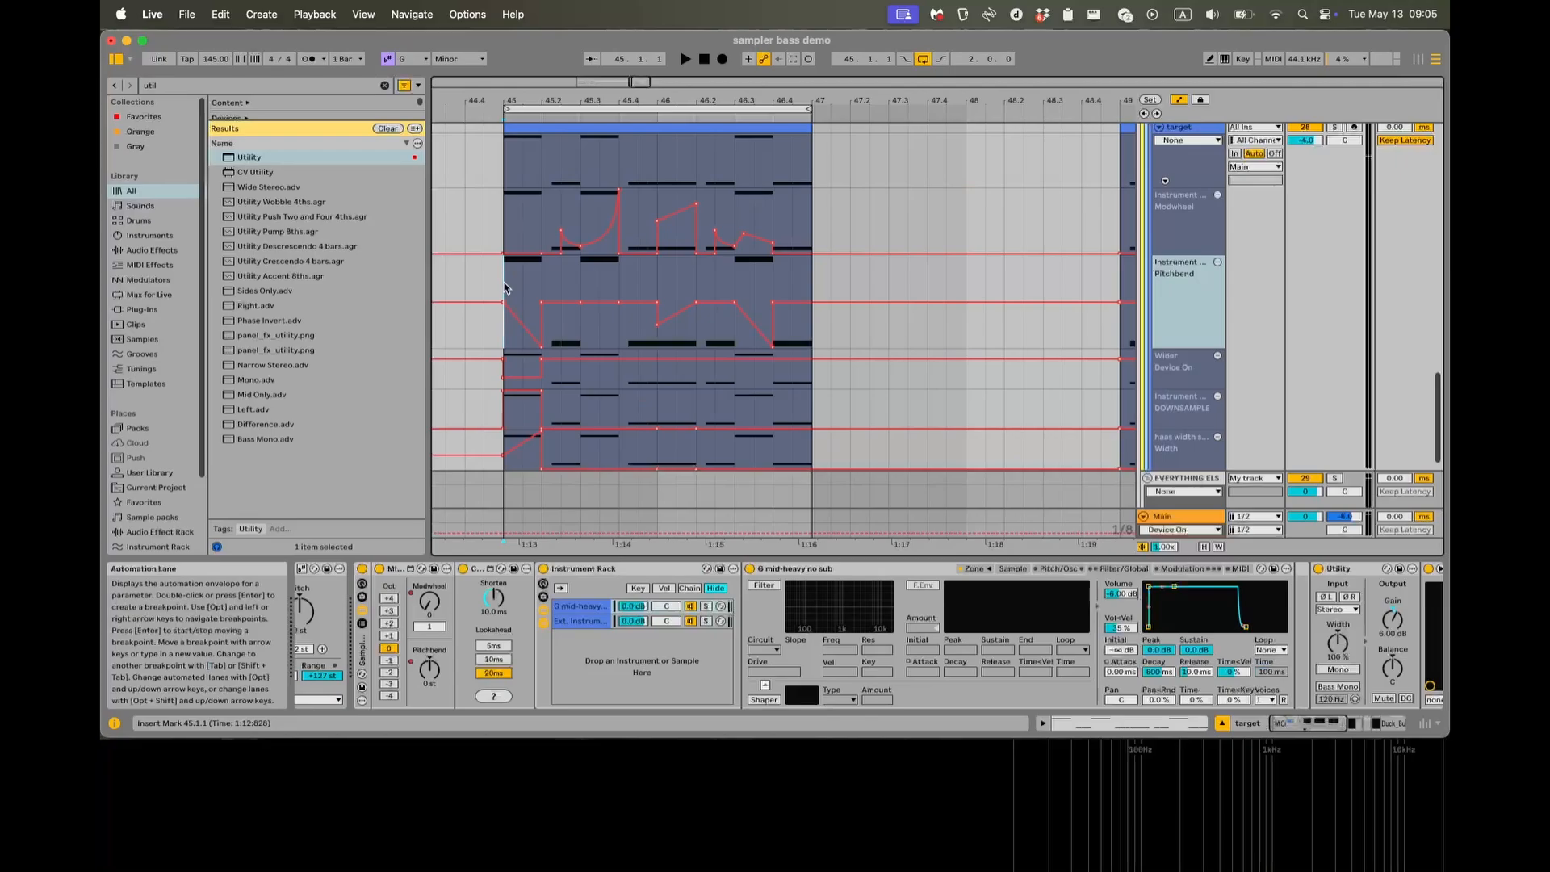
{"action": "key", "text": "space"}
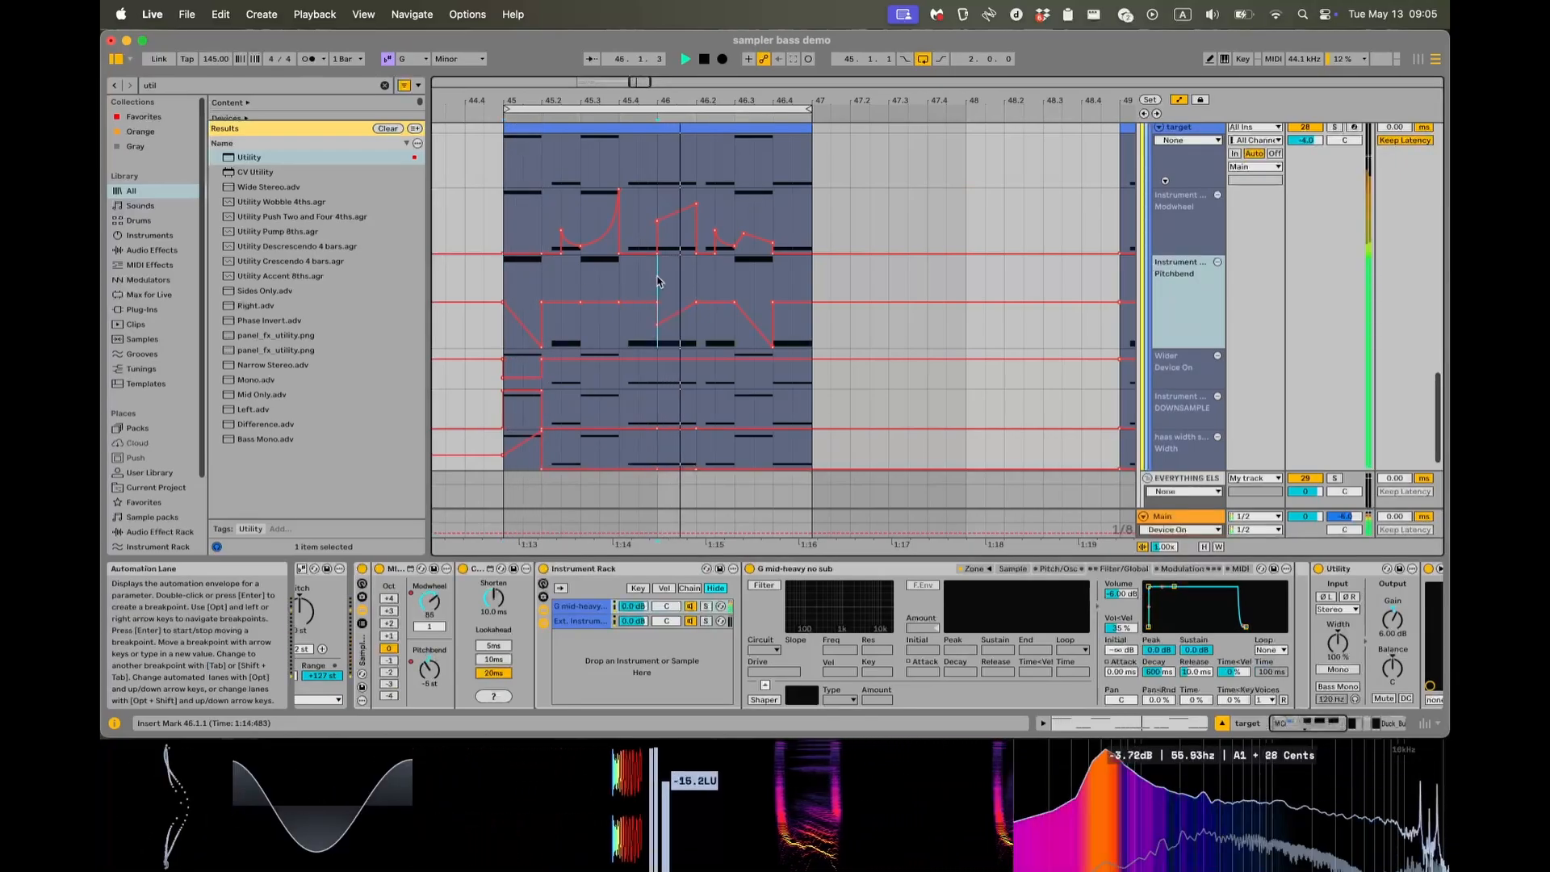
{"action": "key", "text": "space"}
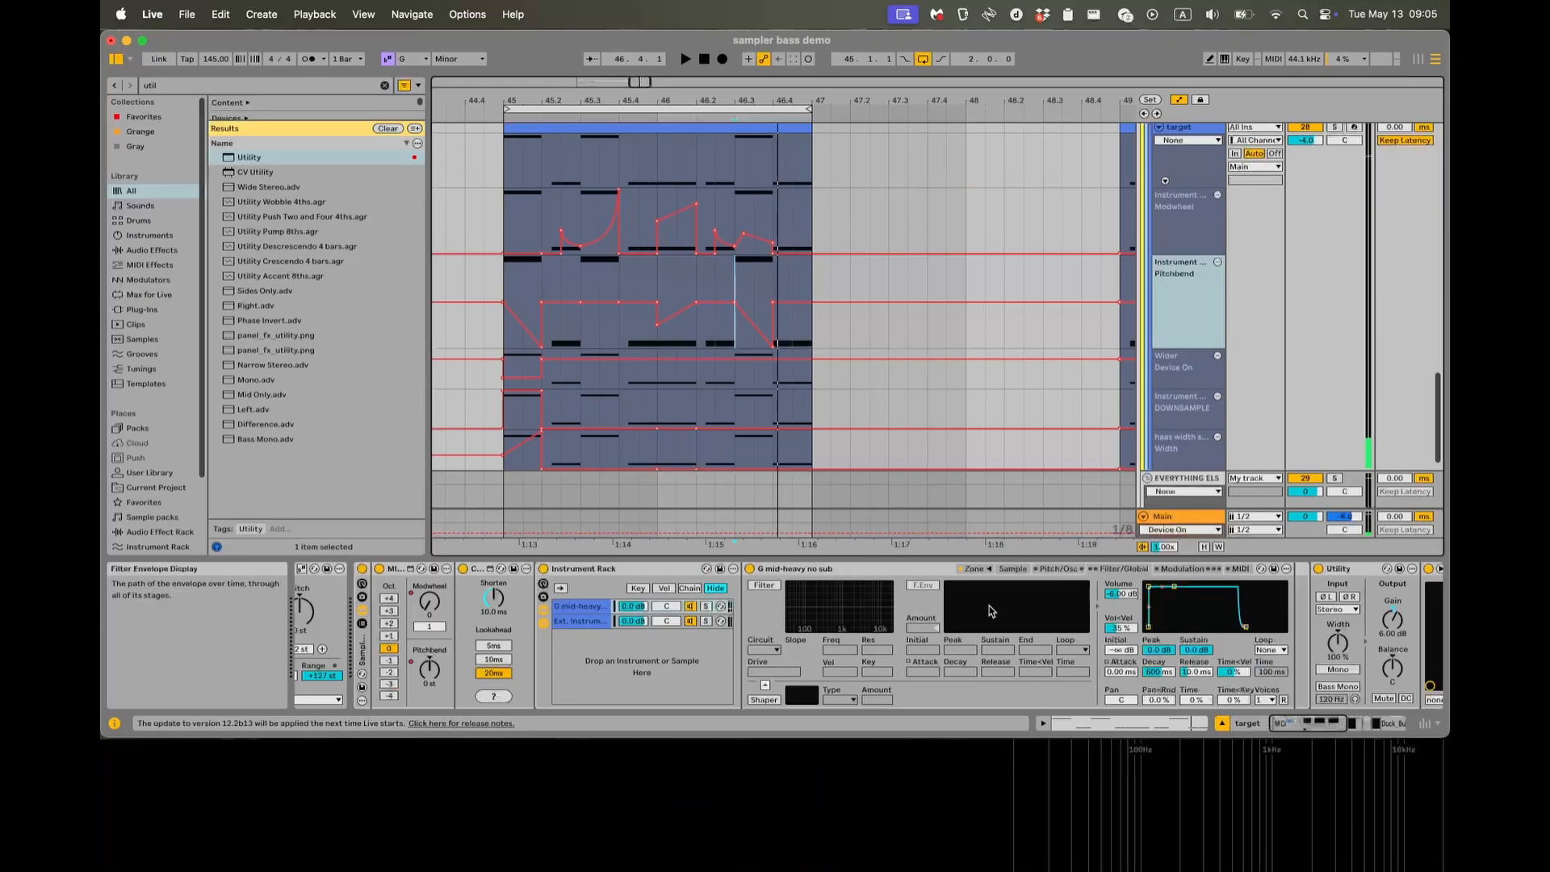
Open the target's Serum 2 FX plug-in, inspect its mod wheel assignments on the filter cutoffs and mixes, and close it.
{"action": "scroll", "coordinate": [565, 409], "scroll_direction": "up", "scroll_amount": 1}
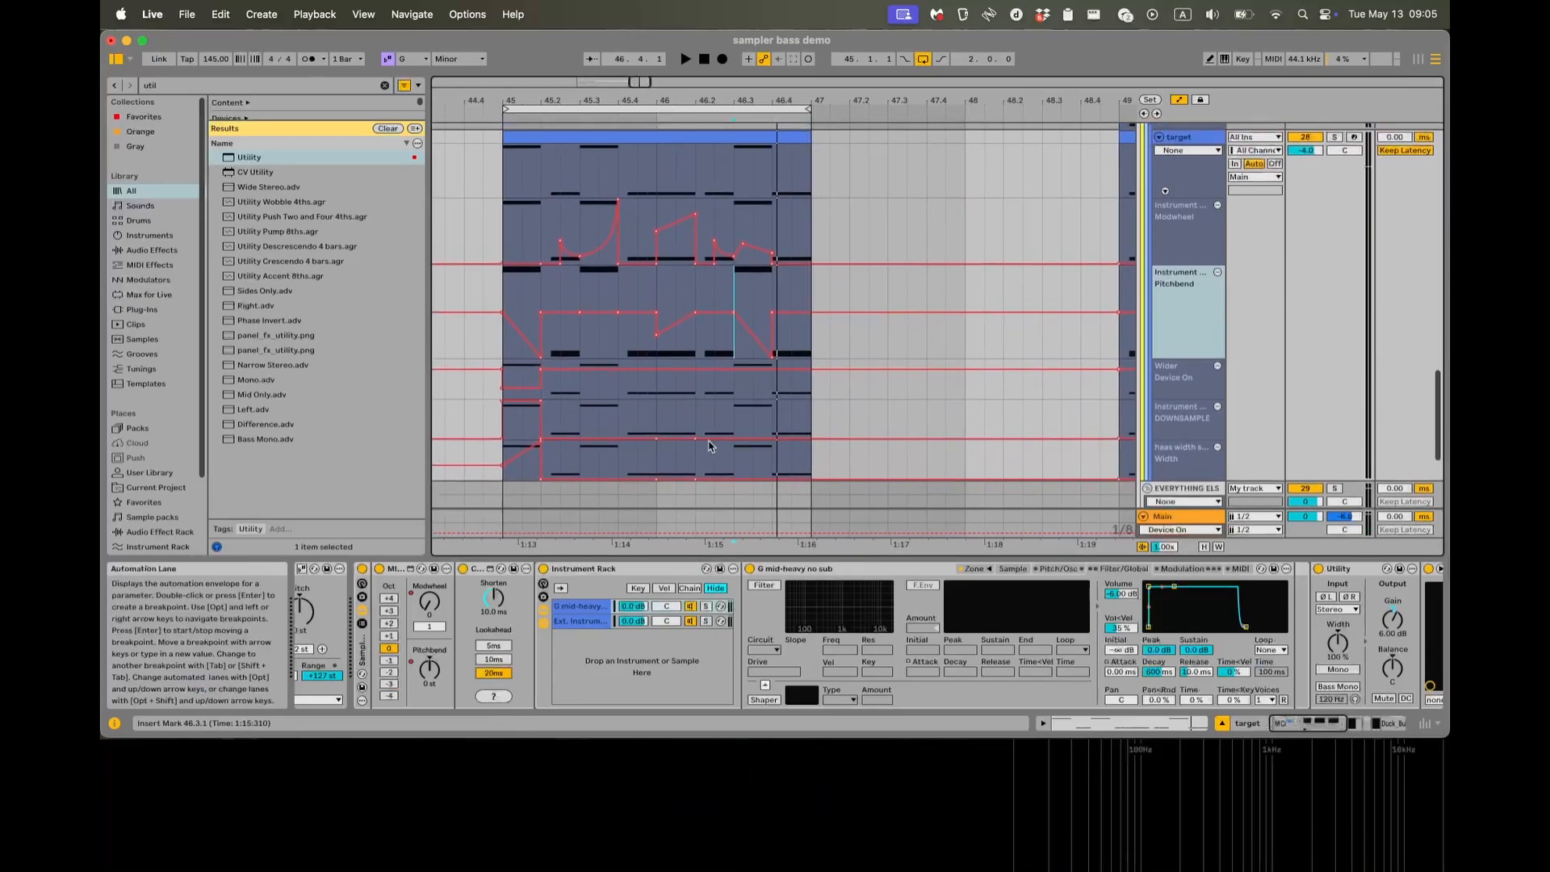
{"action": "scroll", "coordinate": [985, 622], "scroll_direction": "right", "scroll_amount": 10}
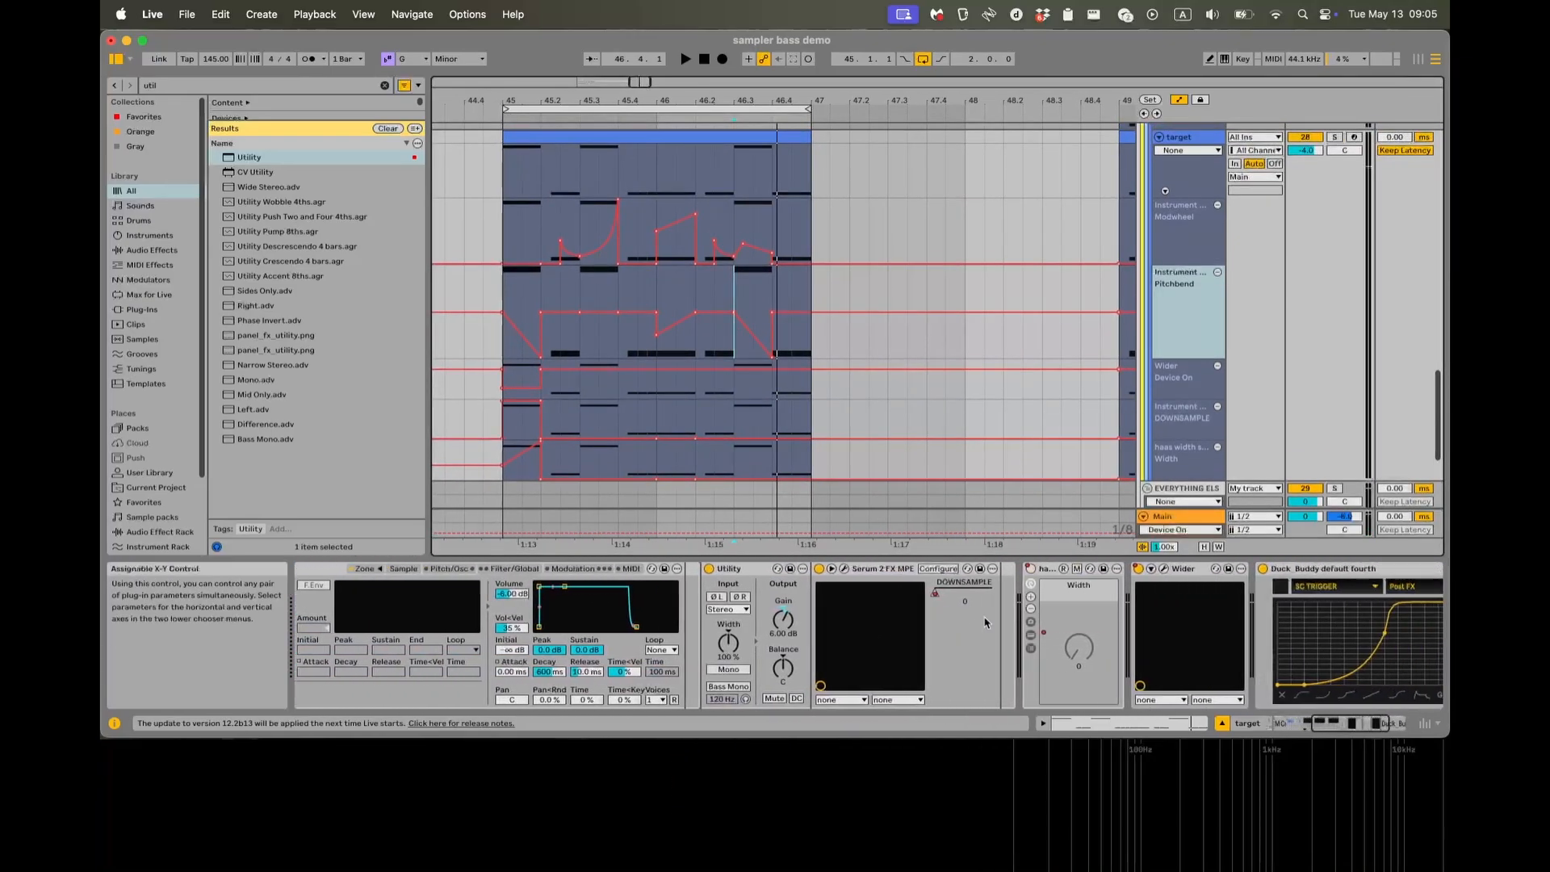
{"action": "scroll", "coordinate": [984, 622], "scroll_direction": "right", "scroll_amount": 3}
{"action": "scroll", "coordinate": [771, 597], "scroll_direction": "left", "scroll_amount": 2}
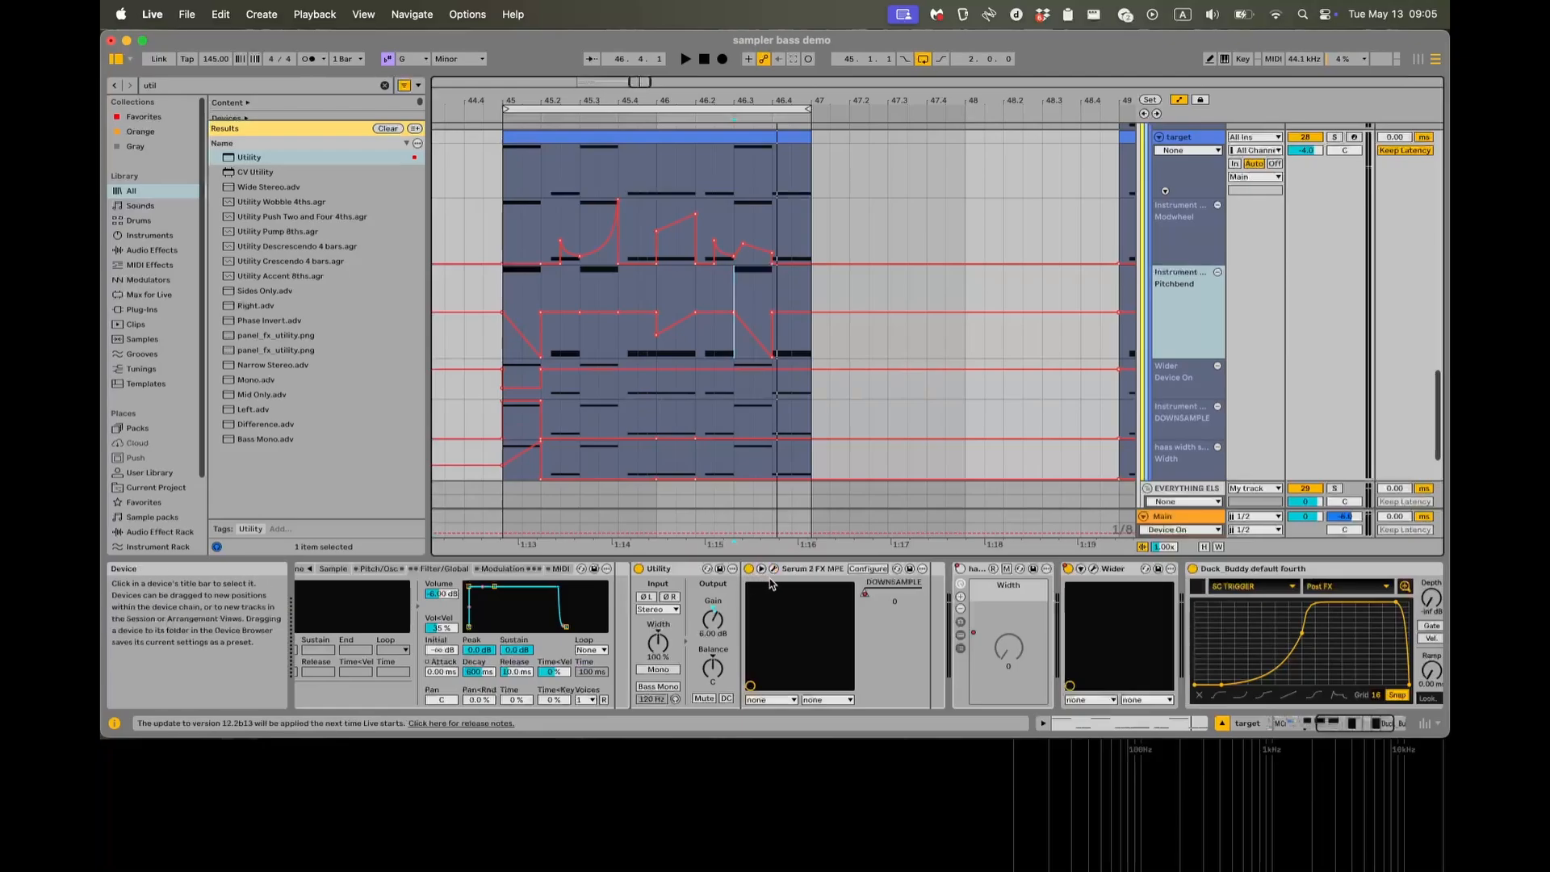
{"action": "left_click", "coordinate": [774, 569]}
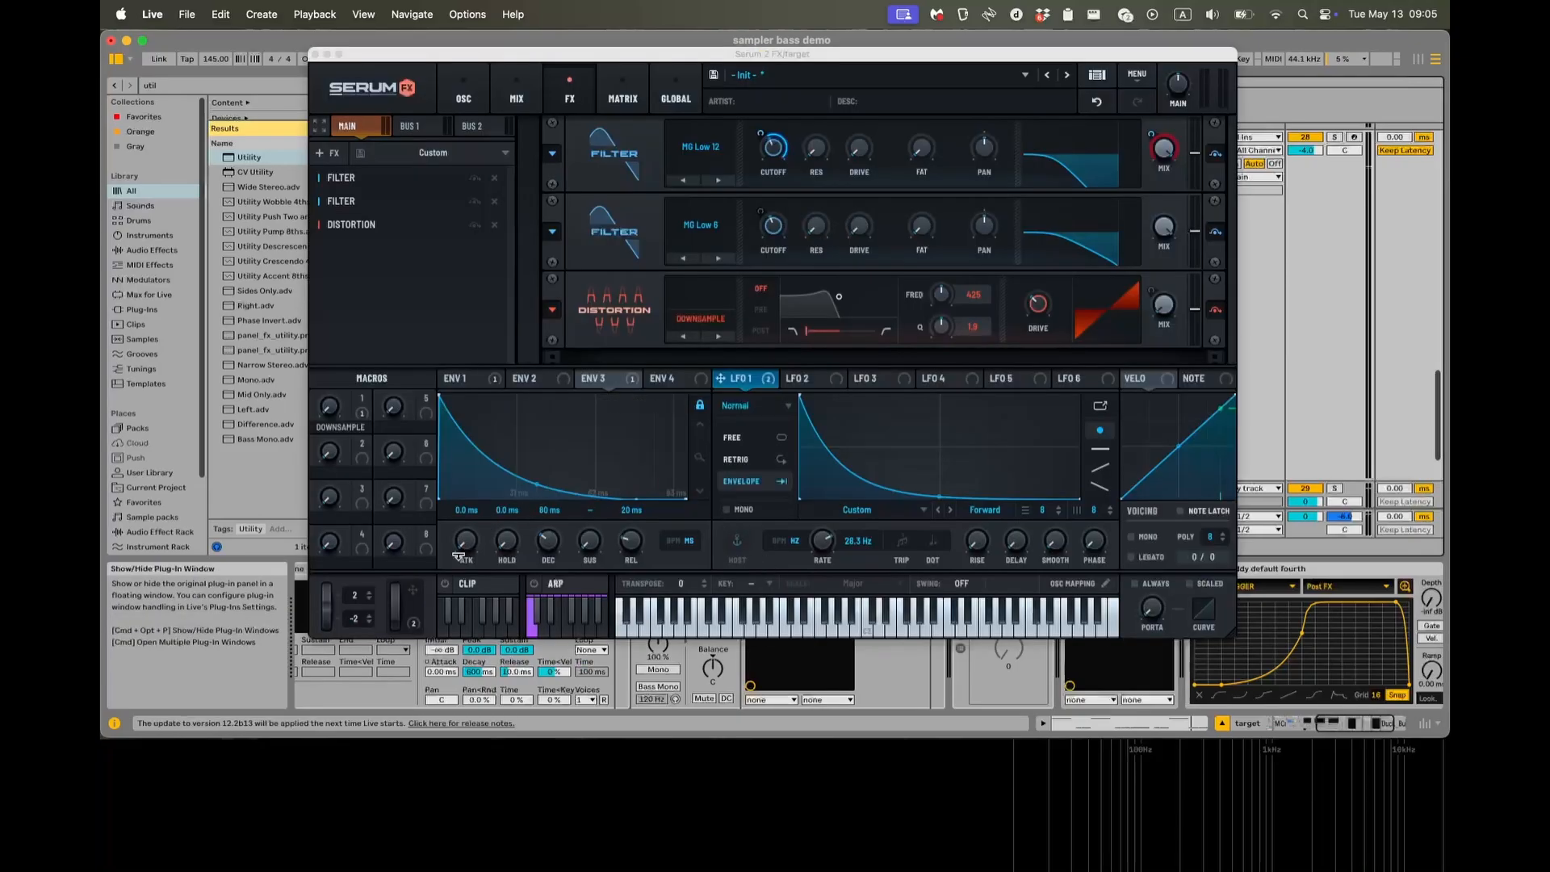
{"action": "left_click", "coordinate": [409, 623]}
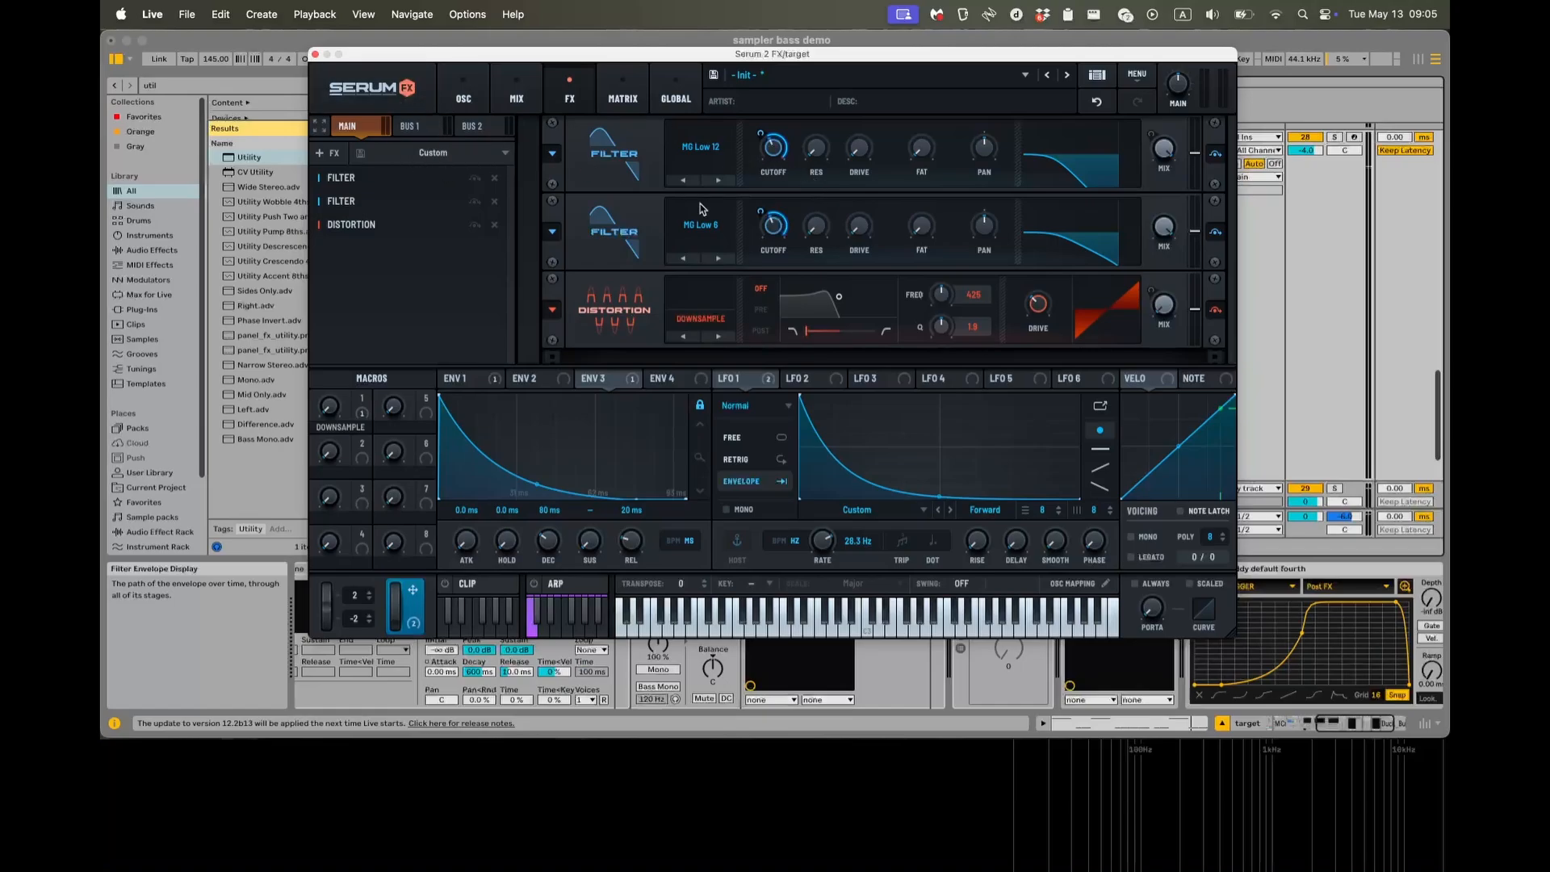
{"action": "left_click", "coordinate": [316, 55]}
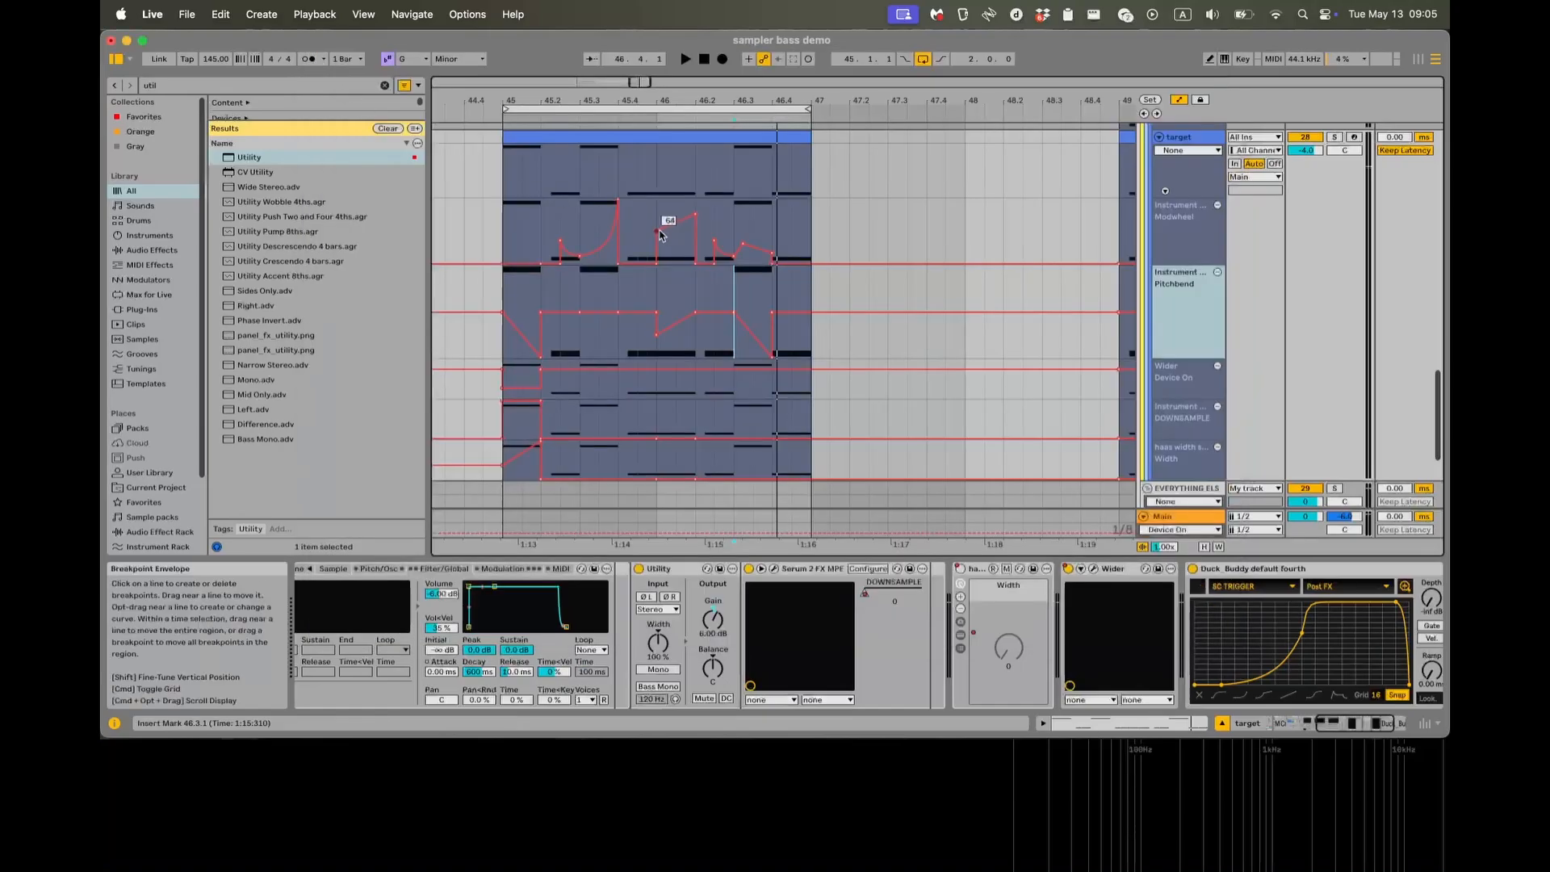
Audition the target loop against the Modwheel curve, starting playback from 45.2.3 and from 45.1.3, and stop.
{"action": "scroll", "coordinate": [650, 304], "scroll_direction": "left", "scroll_amount": 2}
{"action": "scroll", "coordinate": [650, 303], "scroll_direction": "up", "scroll_amount": 1}
{"action": "left_click", "coordinate": [571, 252]}
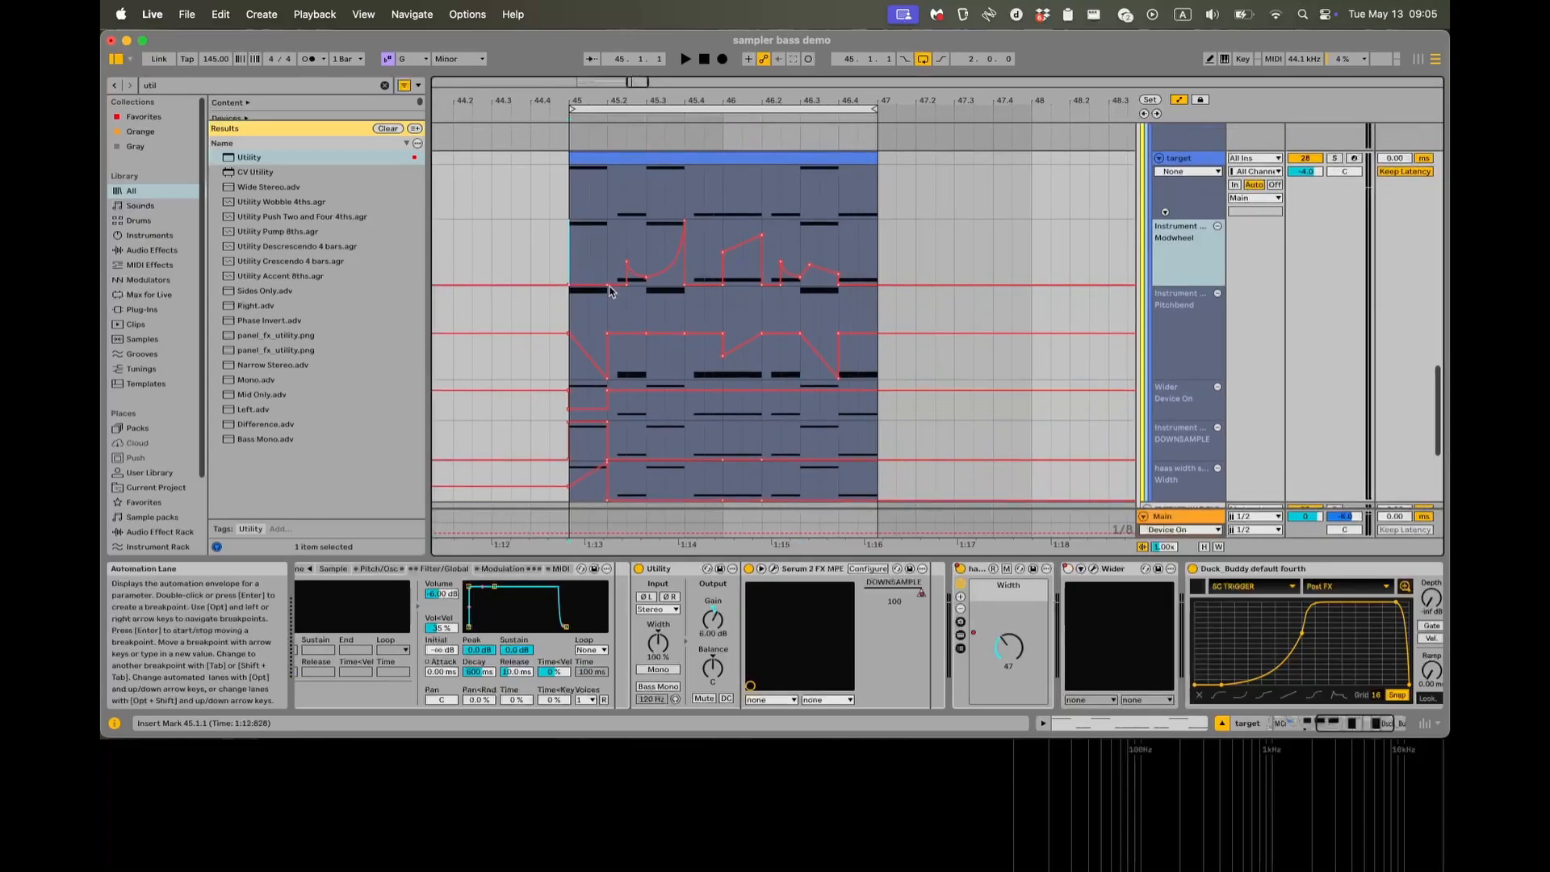
{"action": "left_click", "coordinate": [620, 241]}
{"action": "key", "text": "space"}
{"action": "key", "text": "space"}
{"action": "key", "text": "space"}
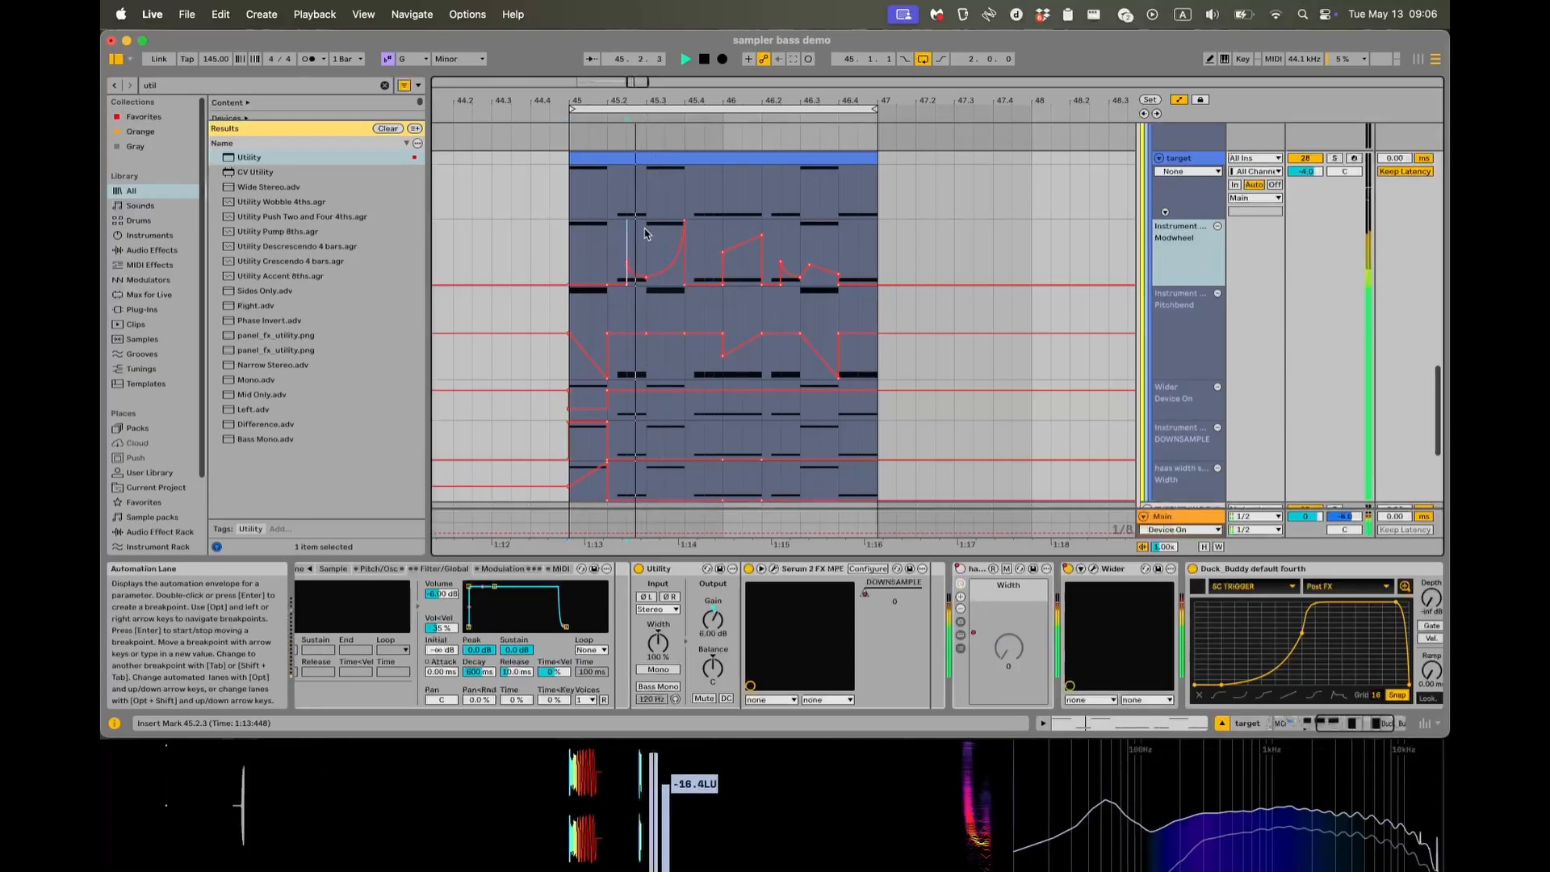
{"action": "left_click", "coordinate": [587, 243]}
{"action": "key", "text": "space"}
{"action": "key", "text": "space"}
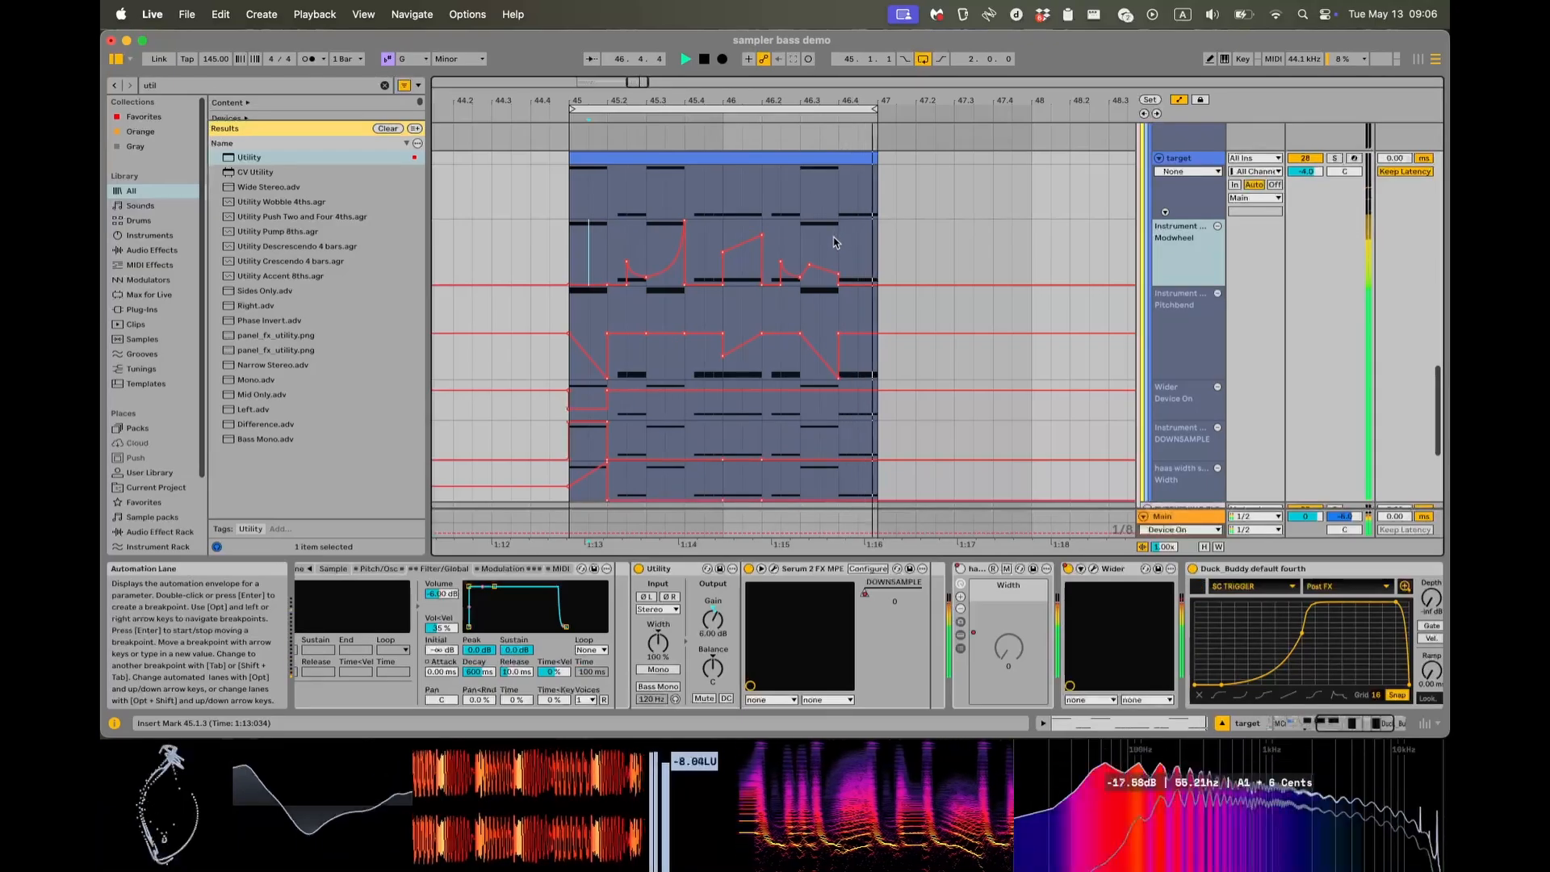
{"action": "key", "text": "space"}
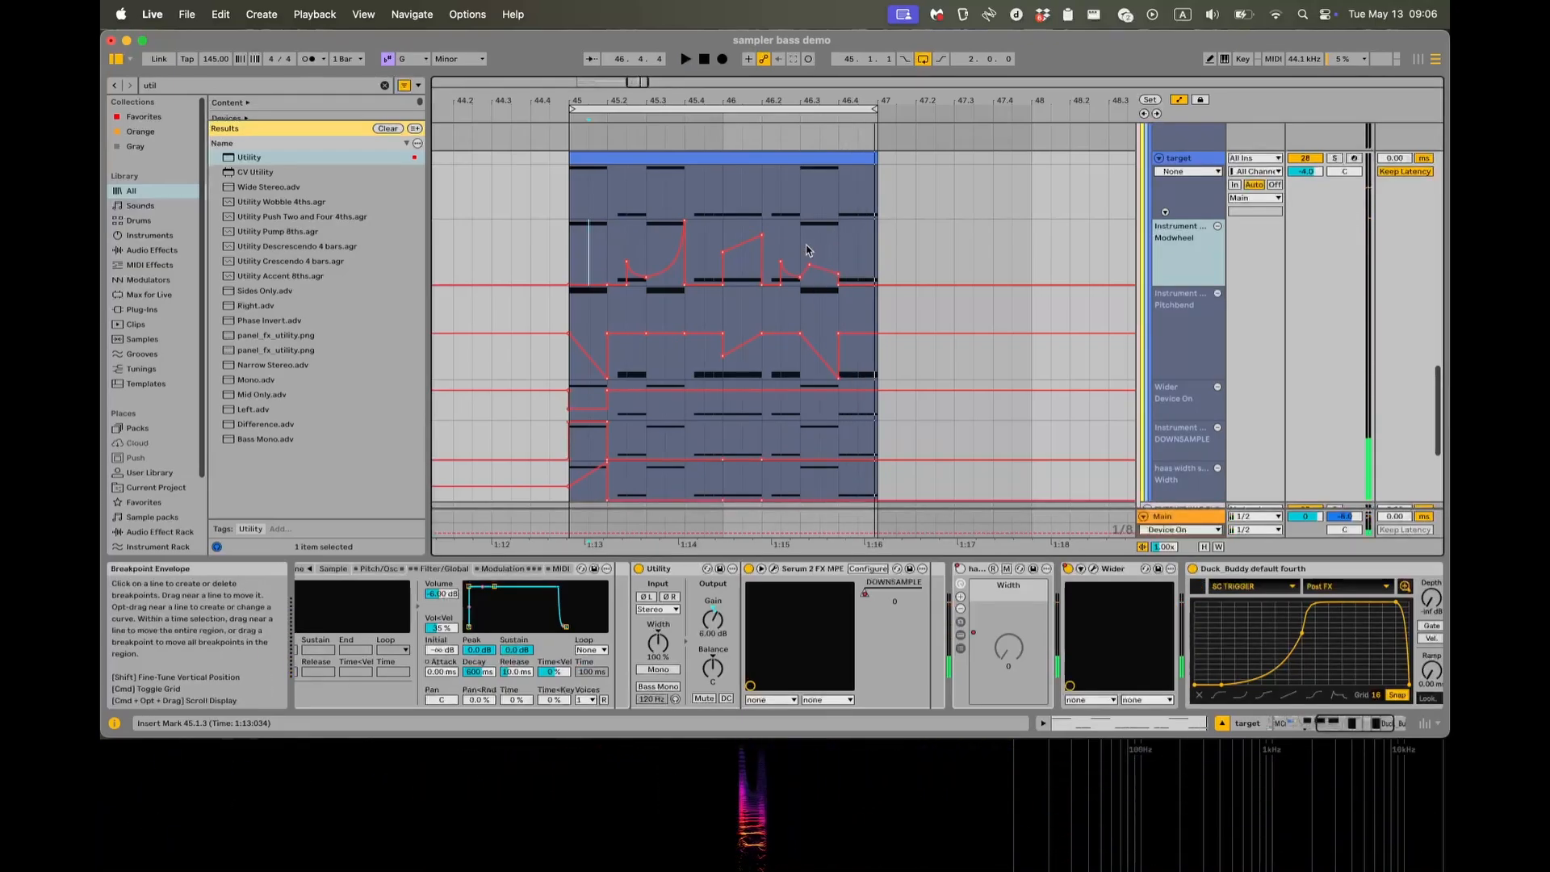
Try raising the Modwheel automation within the note at 46.3.1 up to 127, auditioning from that note.
{"action": "left_click", "coordinate": [799, 258]}
{"action": "key", "text": "space"}
{"action": "left_click_drag", "start_coordinate": [819, 267], "coordinate": [819, 222]}
{"action": "key", "text": "space"}
{"action": "key", "text": "space"}
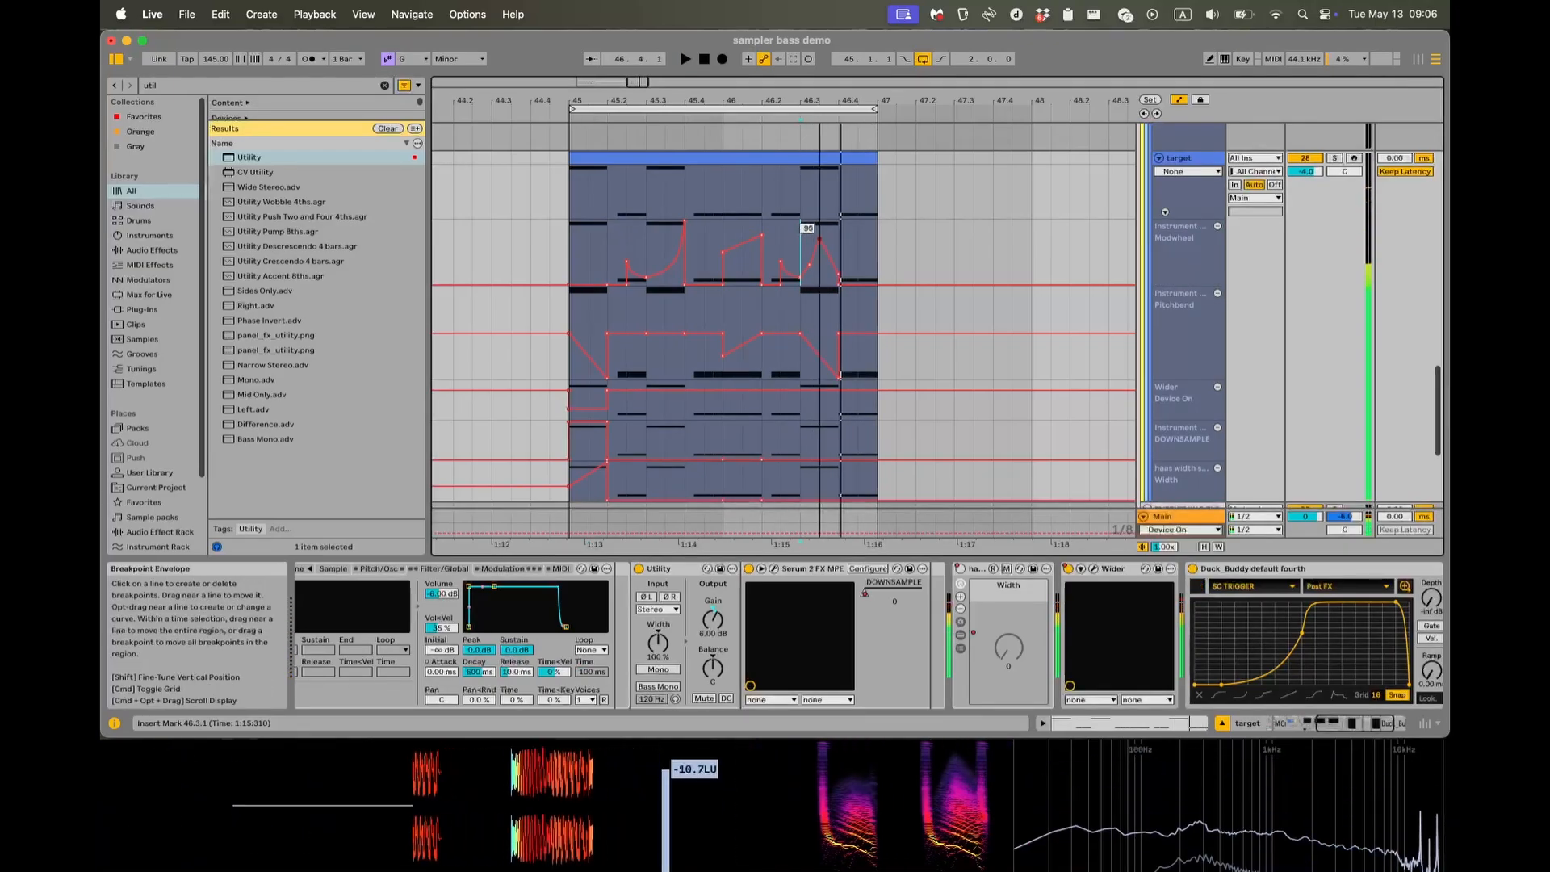
{"action": "key", "text": "space"}
Try the added Modwheel breakpoint after 46.3.1 at 58, audition it, and undo the trial Modwheel edits.
{"action": "key", "text": "space"}
{"action": "key", "text": "space"}
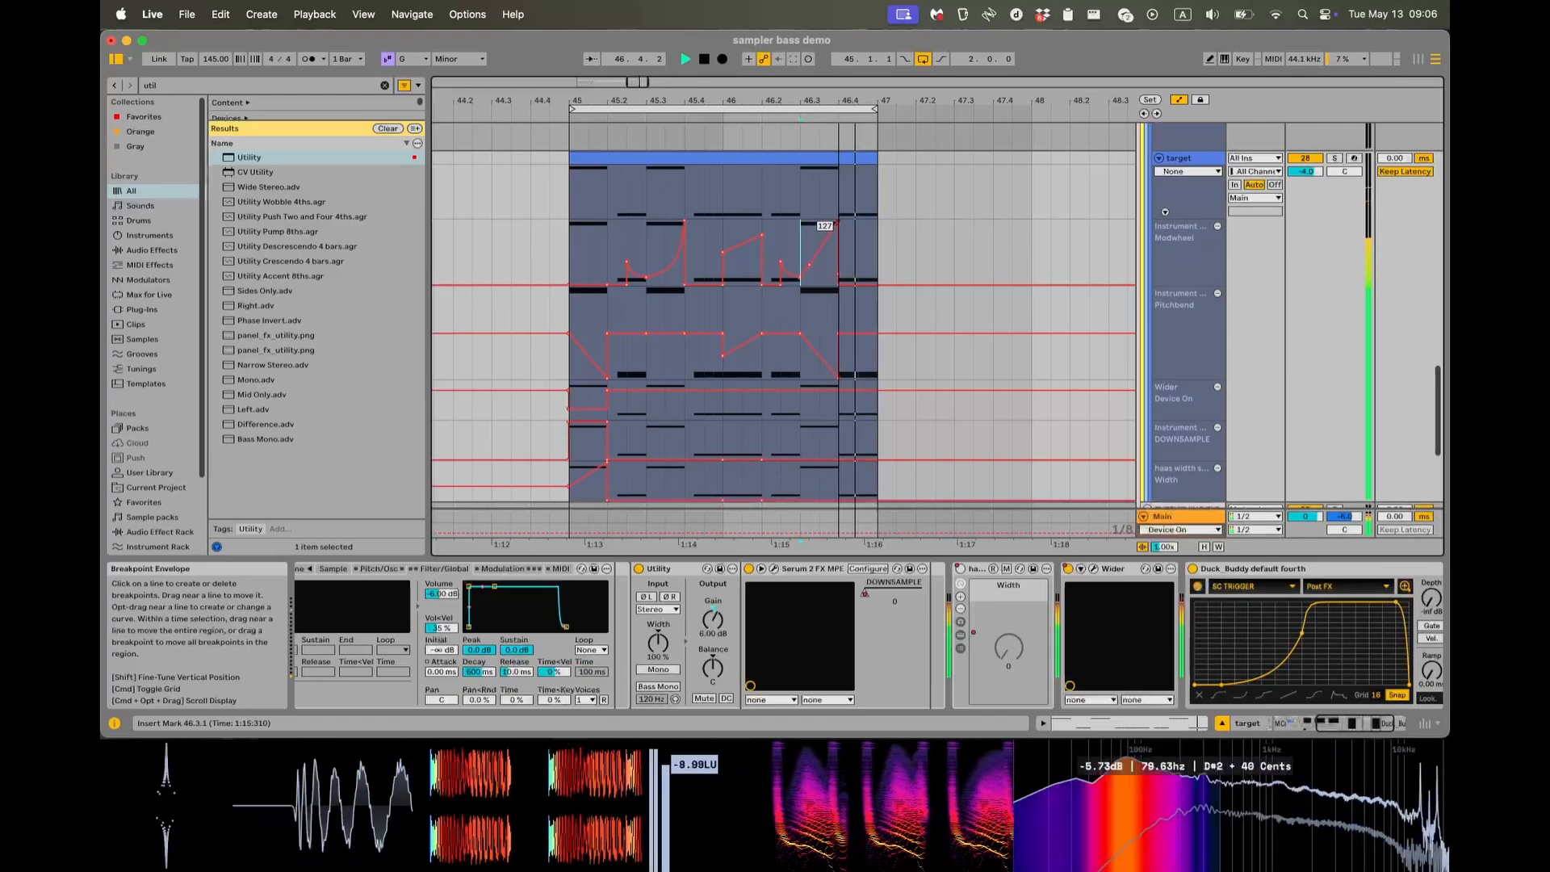
{"action": "left_click_drag", "start_coordinate": [819, 221], "coordinate": [819, 256]}
{"action": "key", "text": "space"}
{"action": "key", "text": "space"}
{"action": "key", "text": "space"}
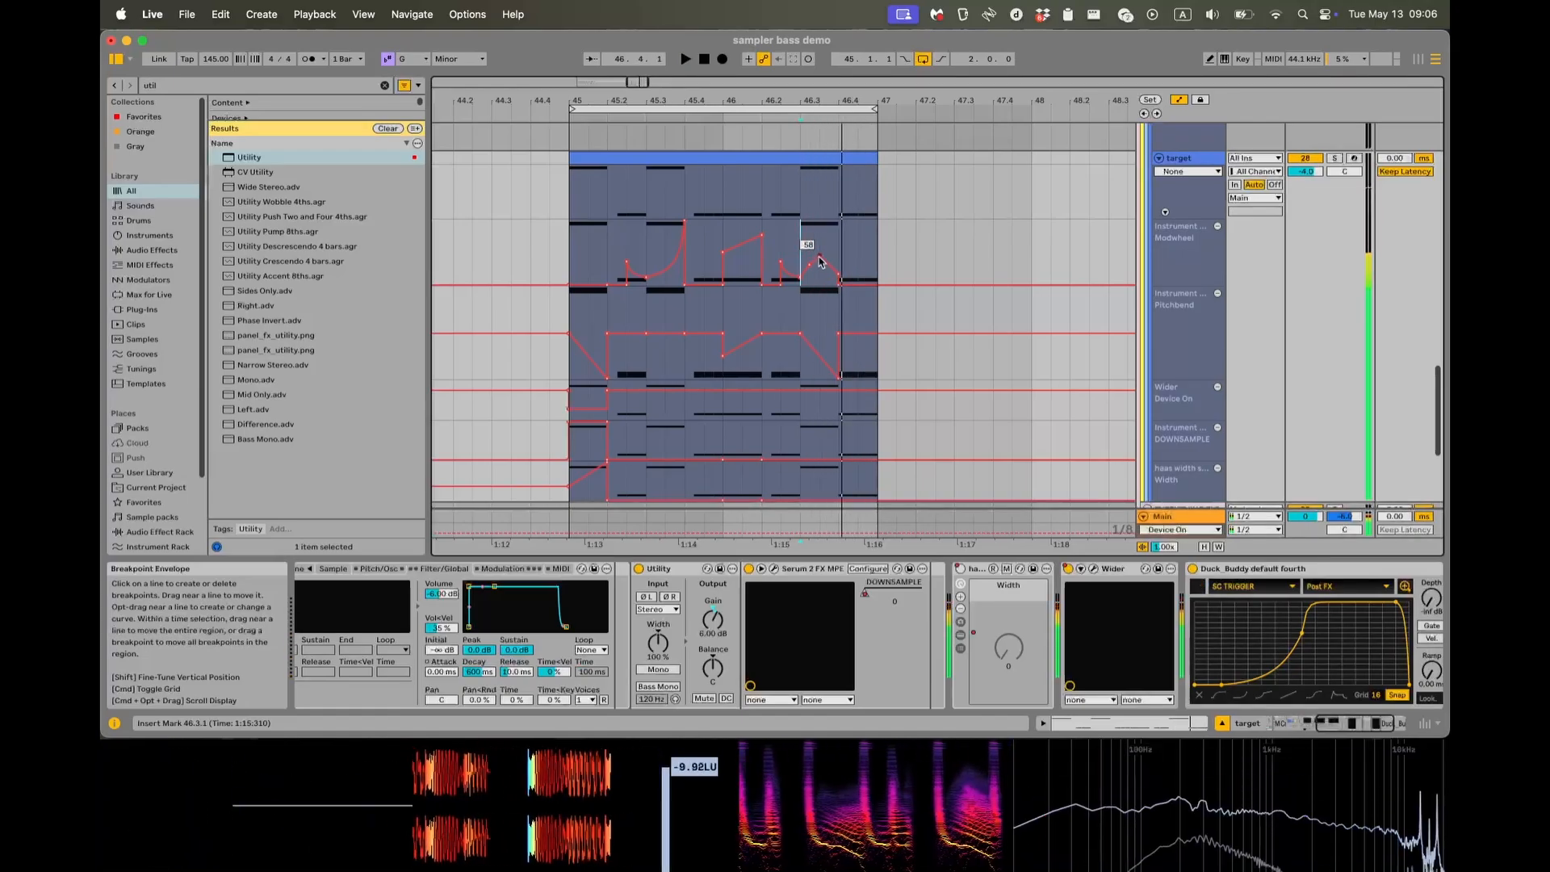
Play the target from 46.3.1 with its original Modwheel curve and stop.
{"action": "key", "text": "space"}
{"action": "key", "text": "space"}
{"action": "key", "text": "super+z"}
{"action": "key", "text": "super+z"}
{"action": "key", "text": "super+z"}
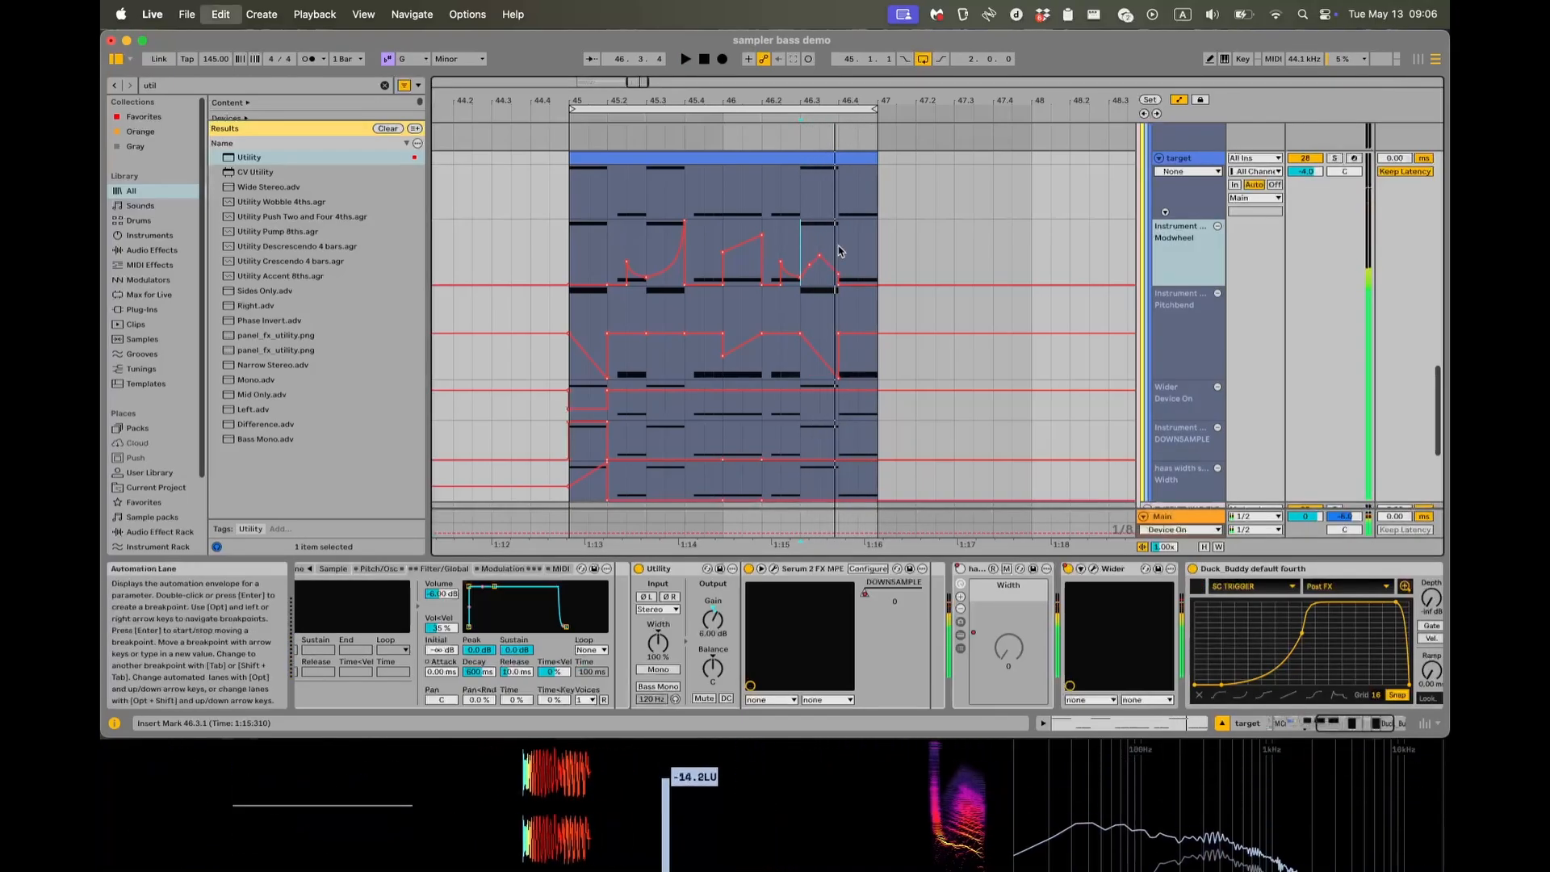
{"action": "left_click", "coordinate": [803, 253]}
{"action": "key", "text": "space"}
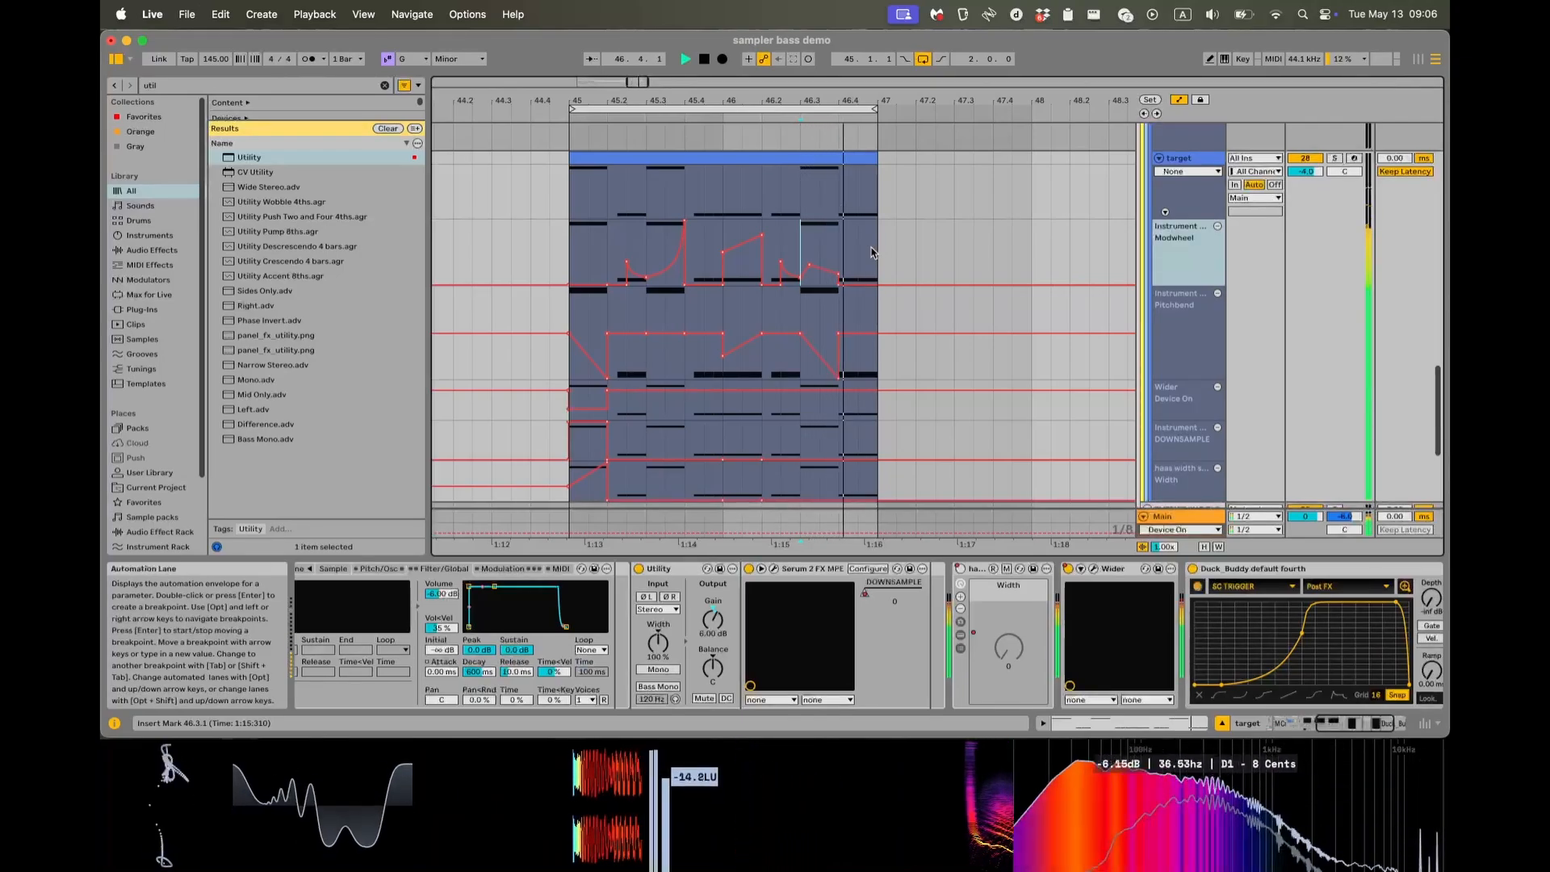
{"action": "key", "text": "space"}
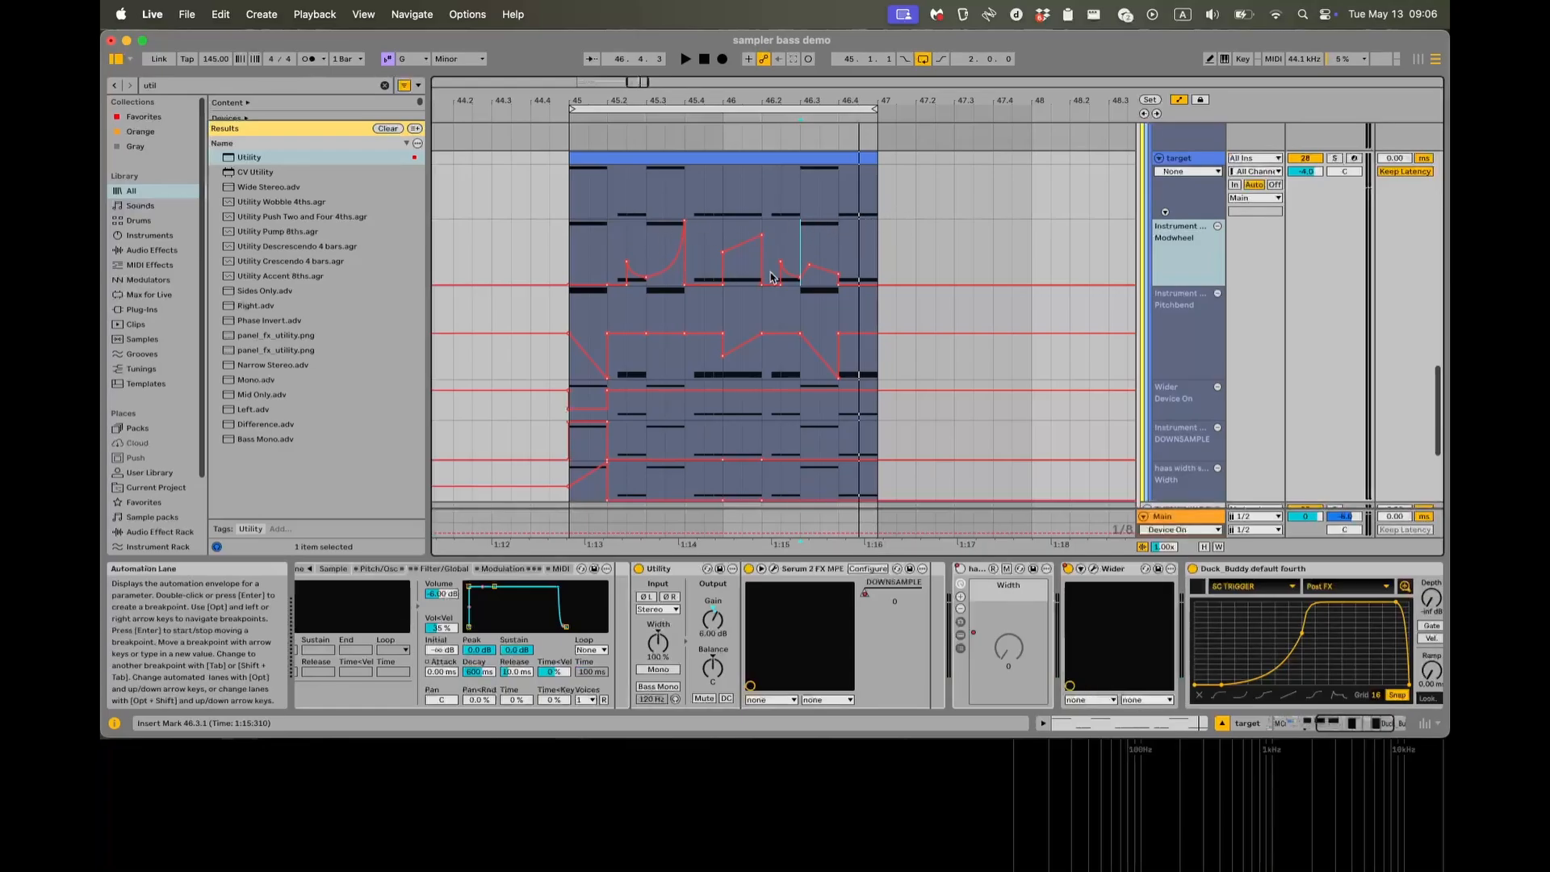
Hide the automation lanes and examine the effects at the end of the target's device chain.
{"action": "key", "text": "a"}
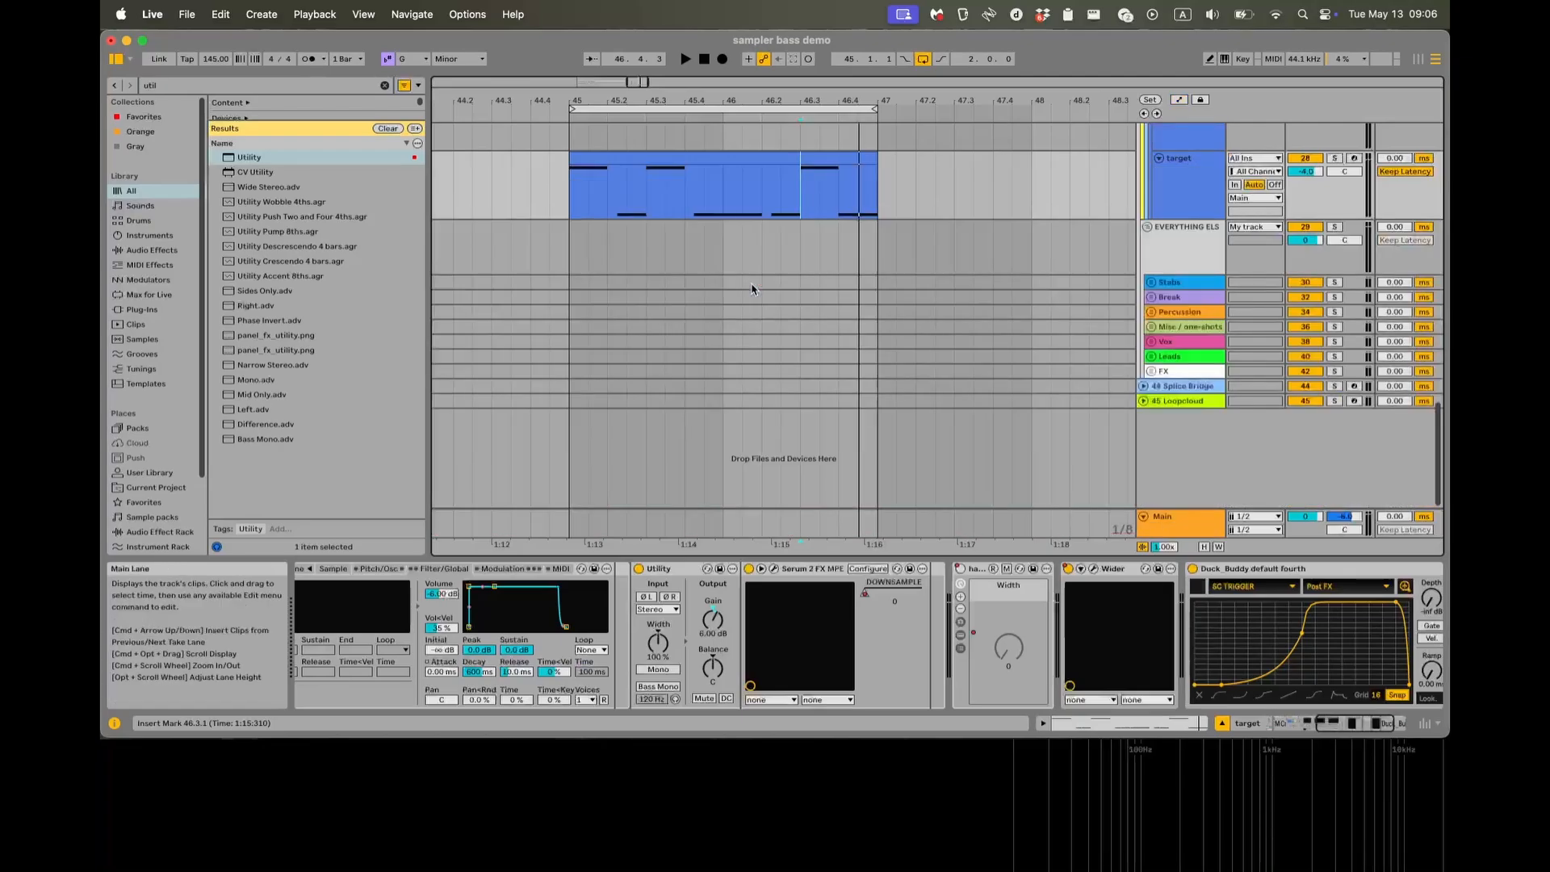
{"action": "key", "text": "a"}
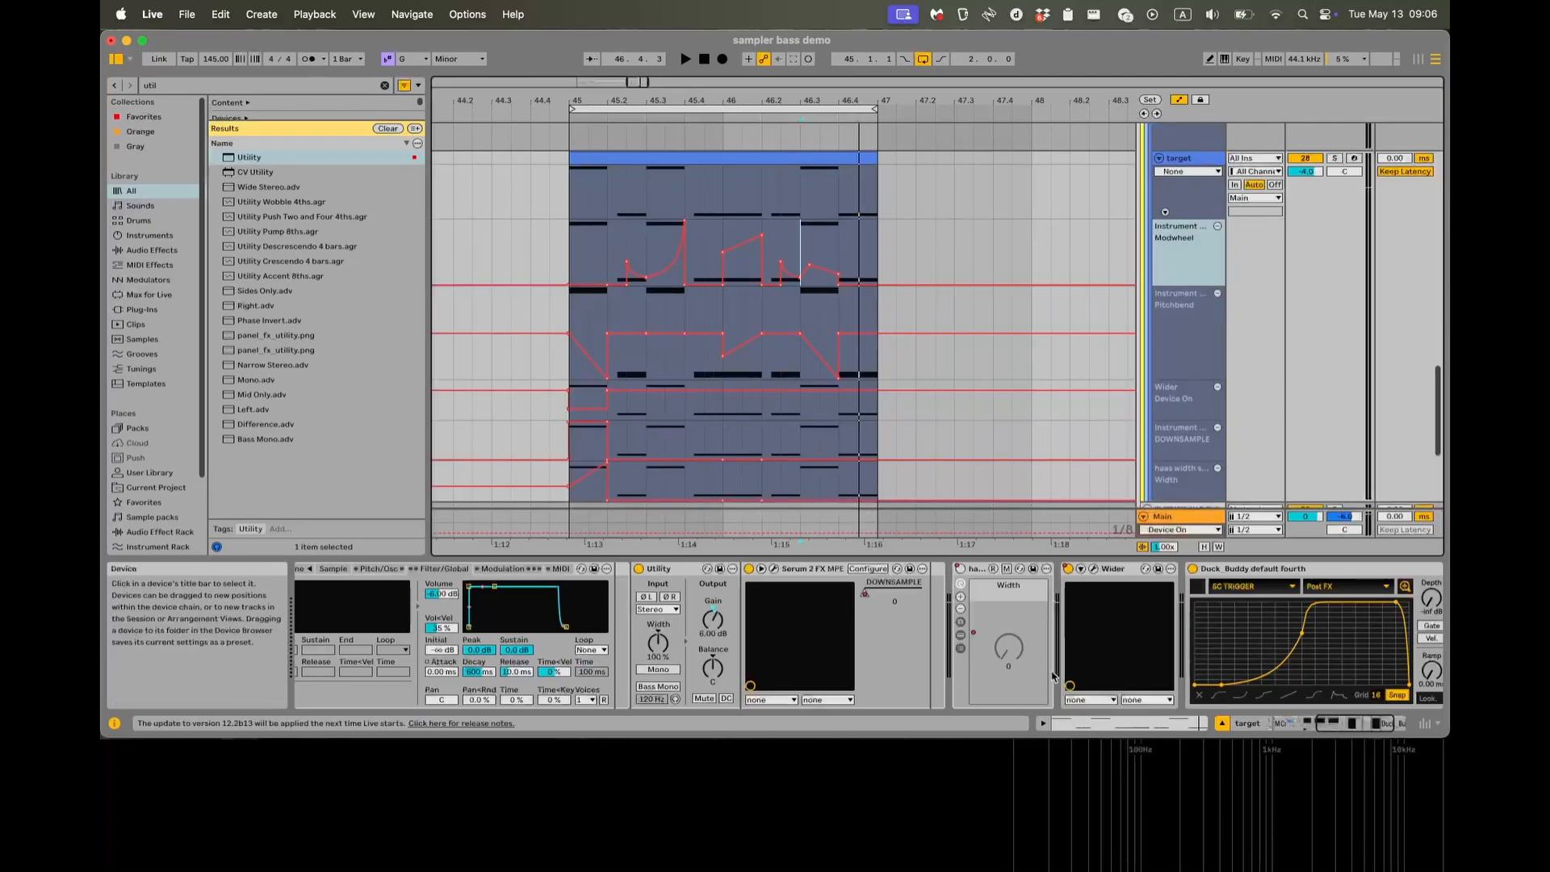
{"action": "key", "text": "a"}
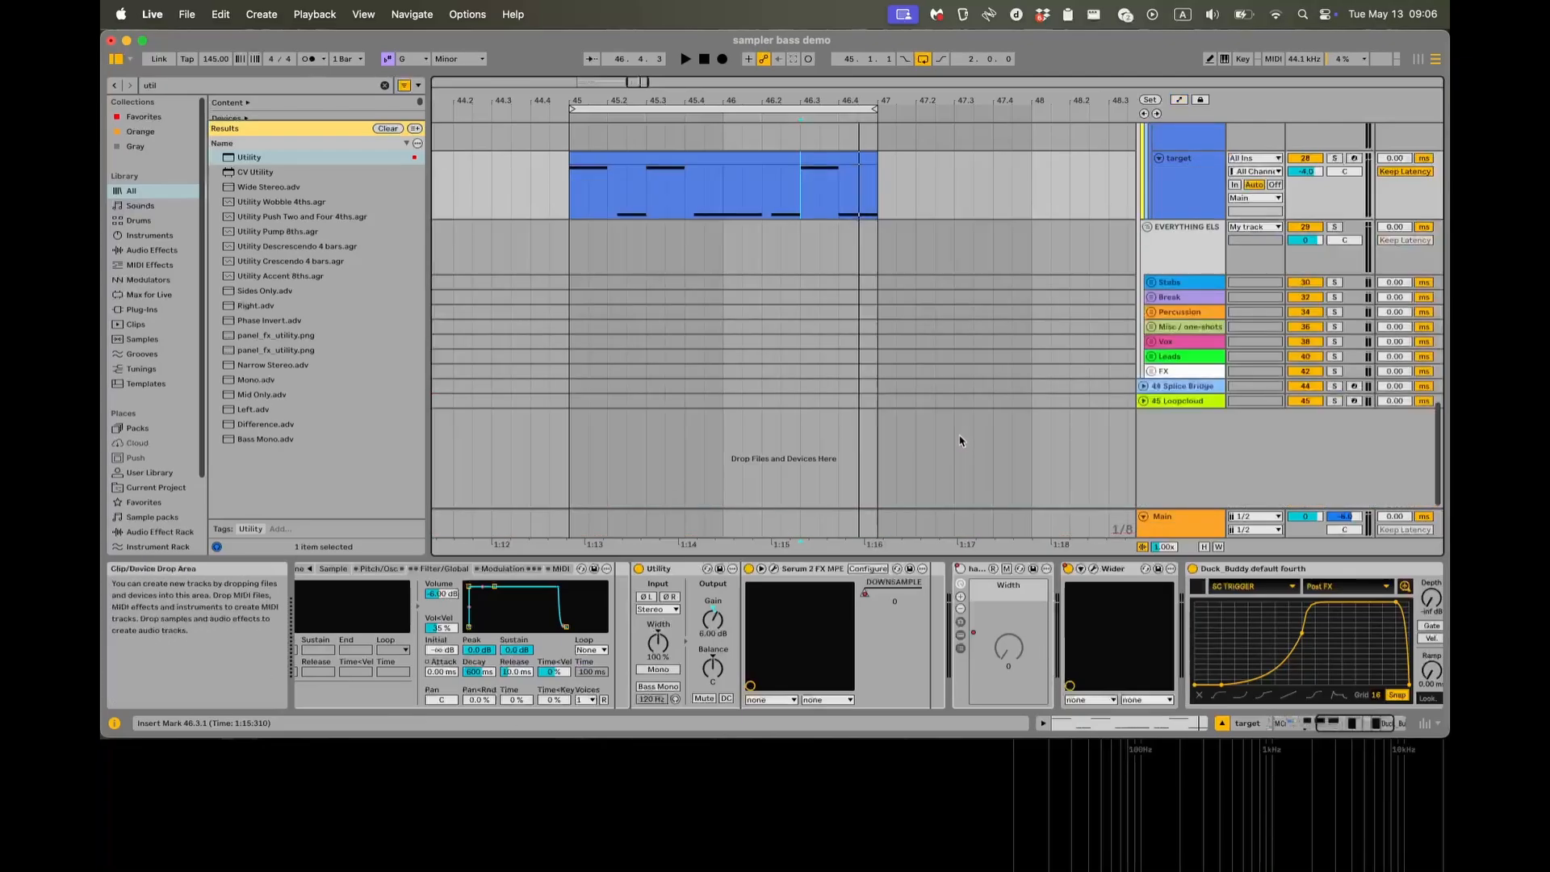
{"action": "scroll", "coordinate": [999, 464], "scroll_direction": "up", "scroll_amount": 3}
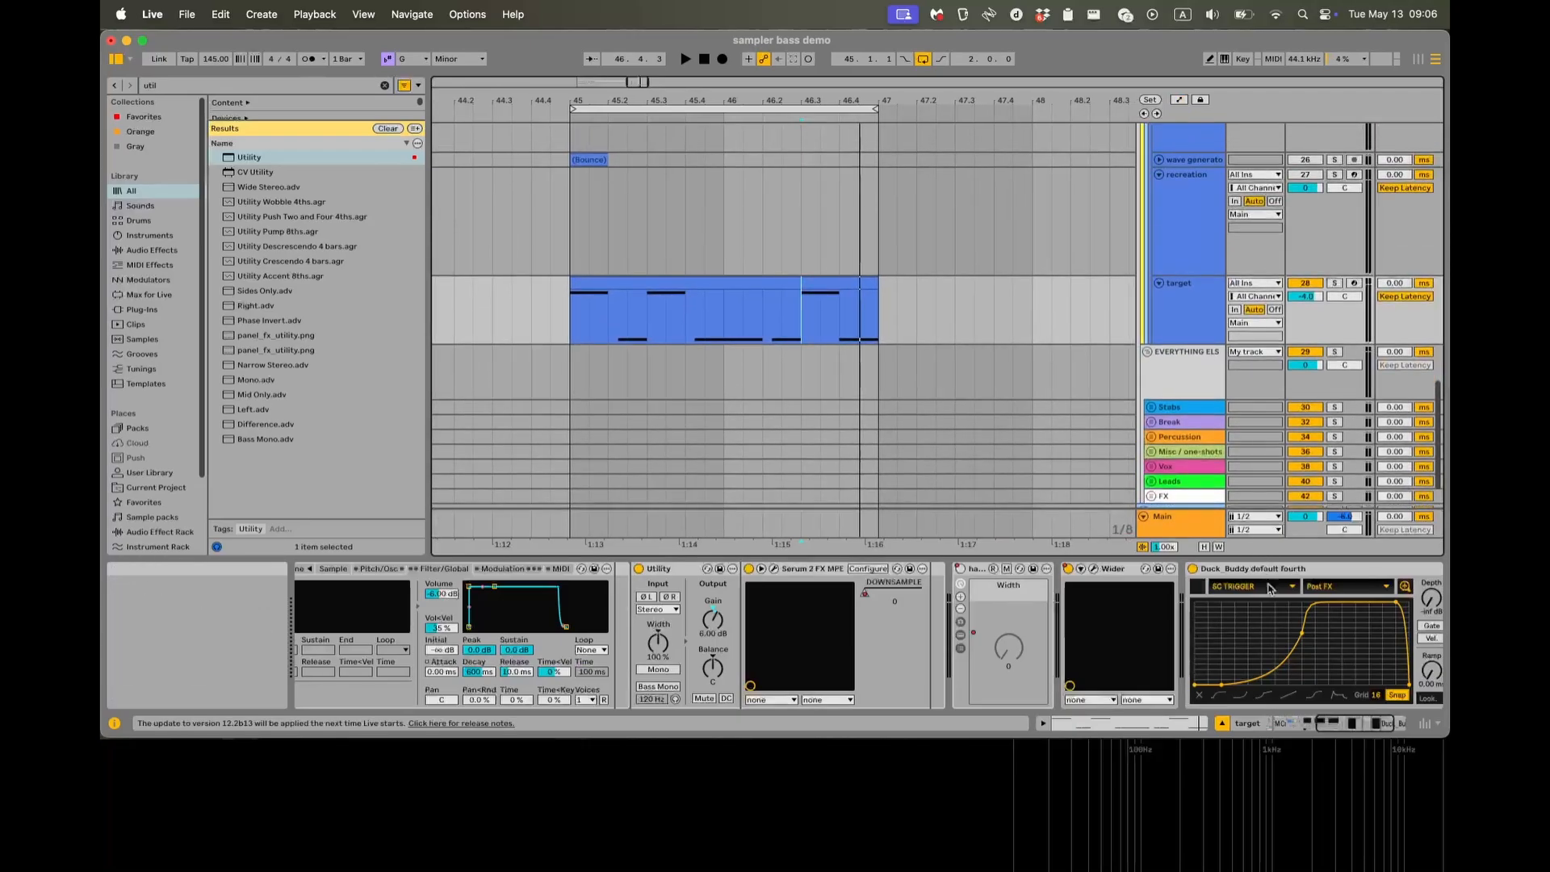
{"action": "scroll", "coordinate": [1269, 588], "scroll_direction": "right", "scroll_amount": 3}
{"action": "scroll", "coordinate": [996, 389], "scroll_direction": "up", "scroll_amount": 1}
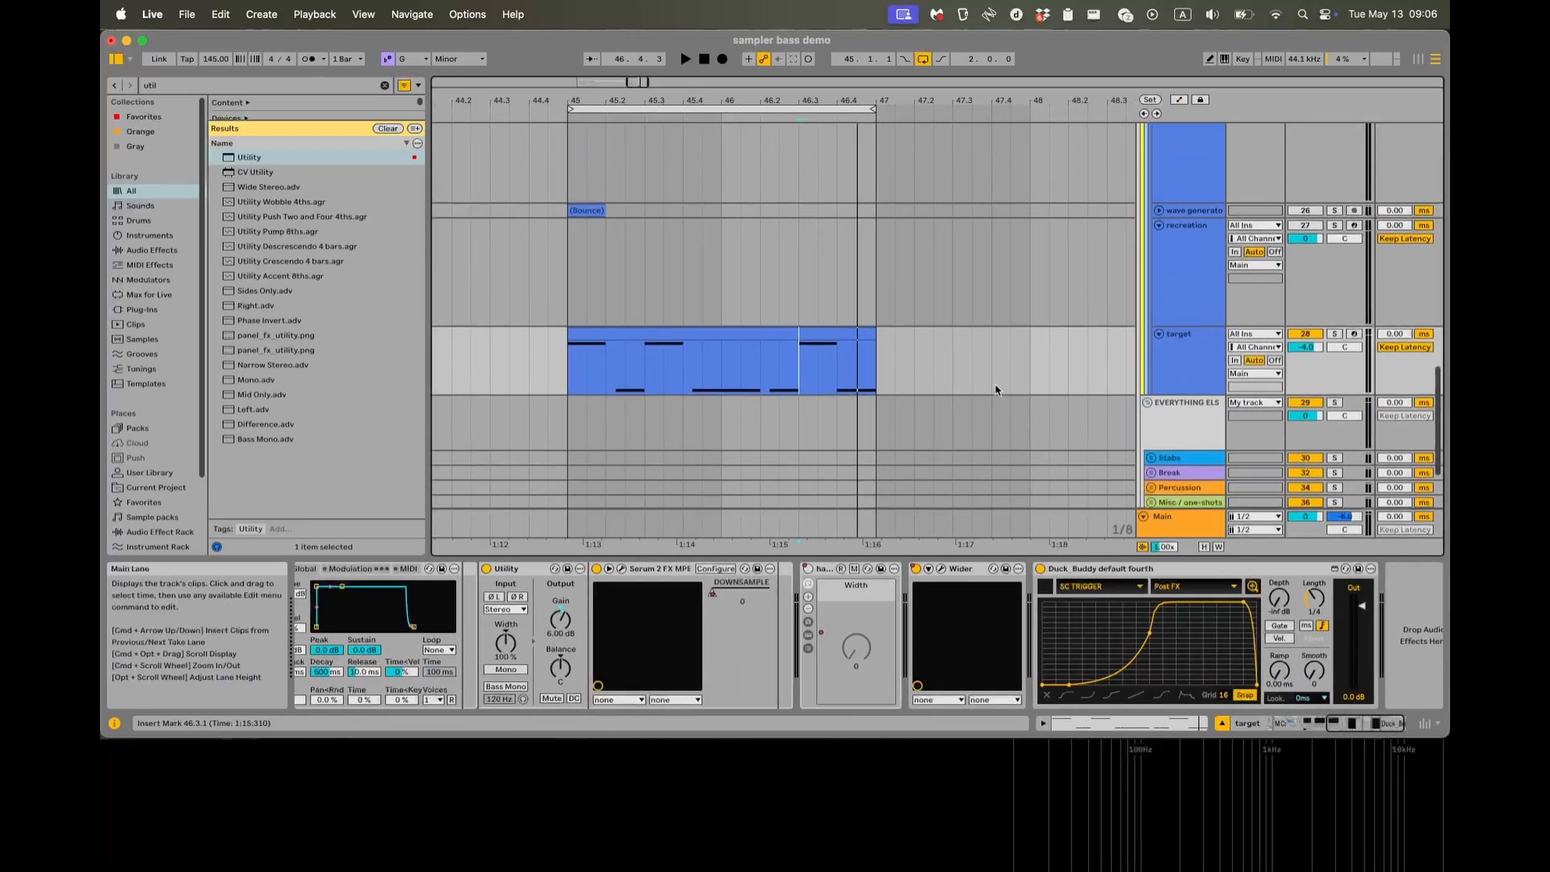
{"action": "scroll", "coordinate": [996, 390], "scroll_direction": "up", "scroll_amount": 1}
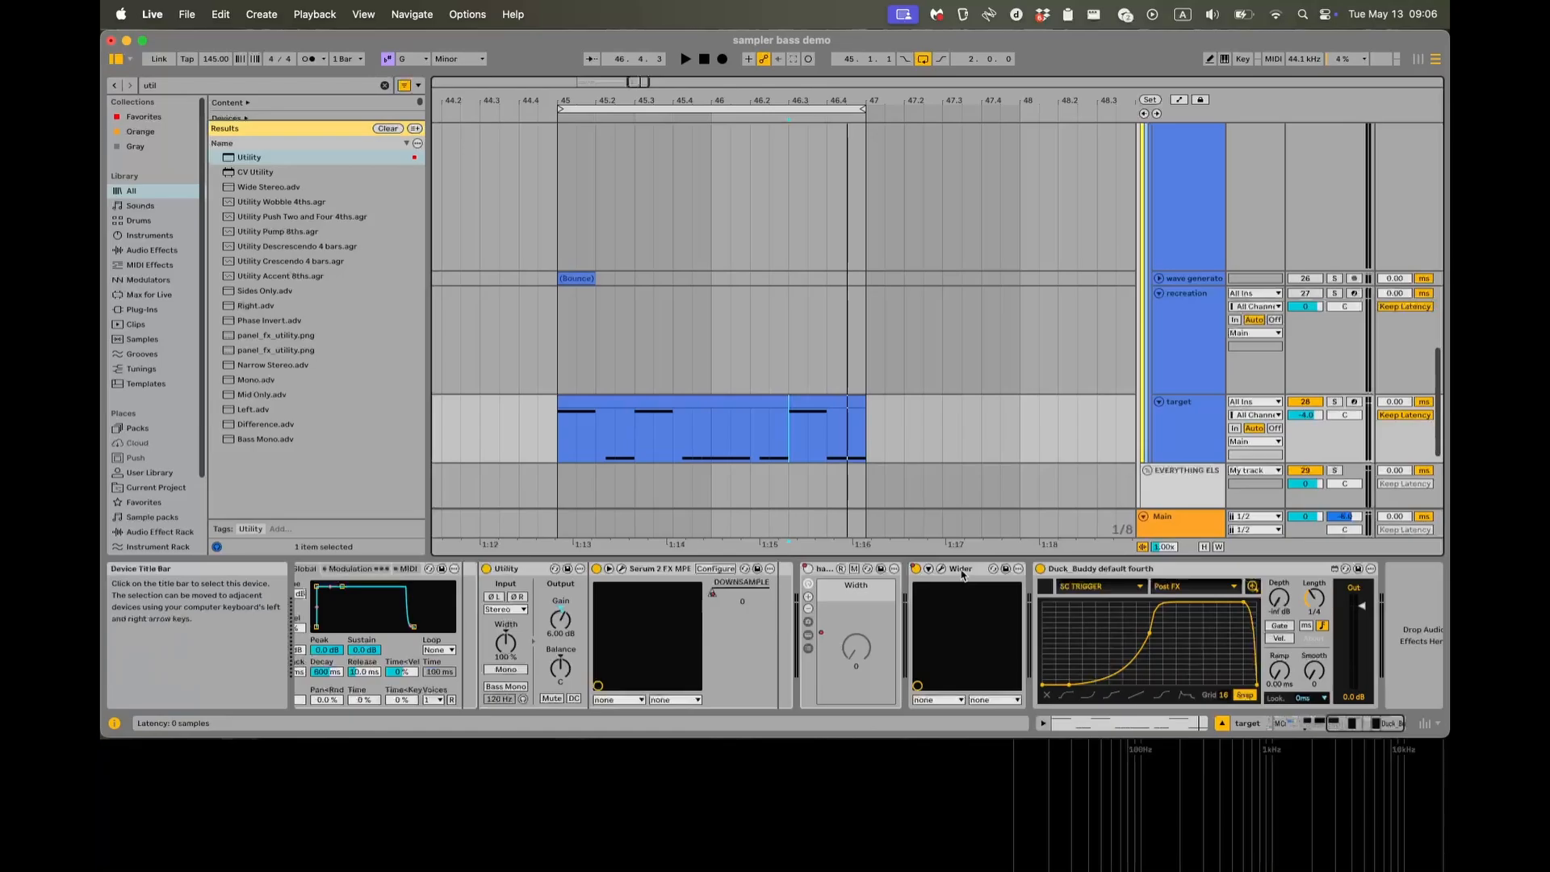
Examine the effects in the target's device chain, selecting Serum 2 FX MPE and the Duck_Buddy ducking device.
{"action": "scroll", "coordinate": [968, 568], "scroll_direction": "left", "scroll_amount": 5}
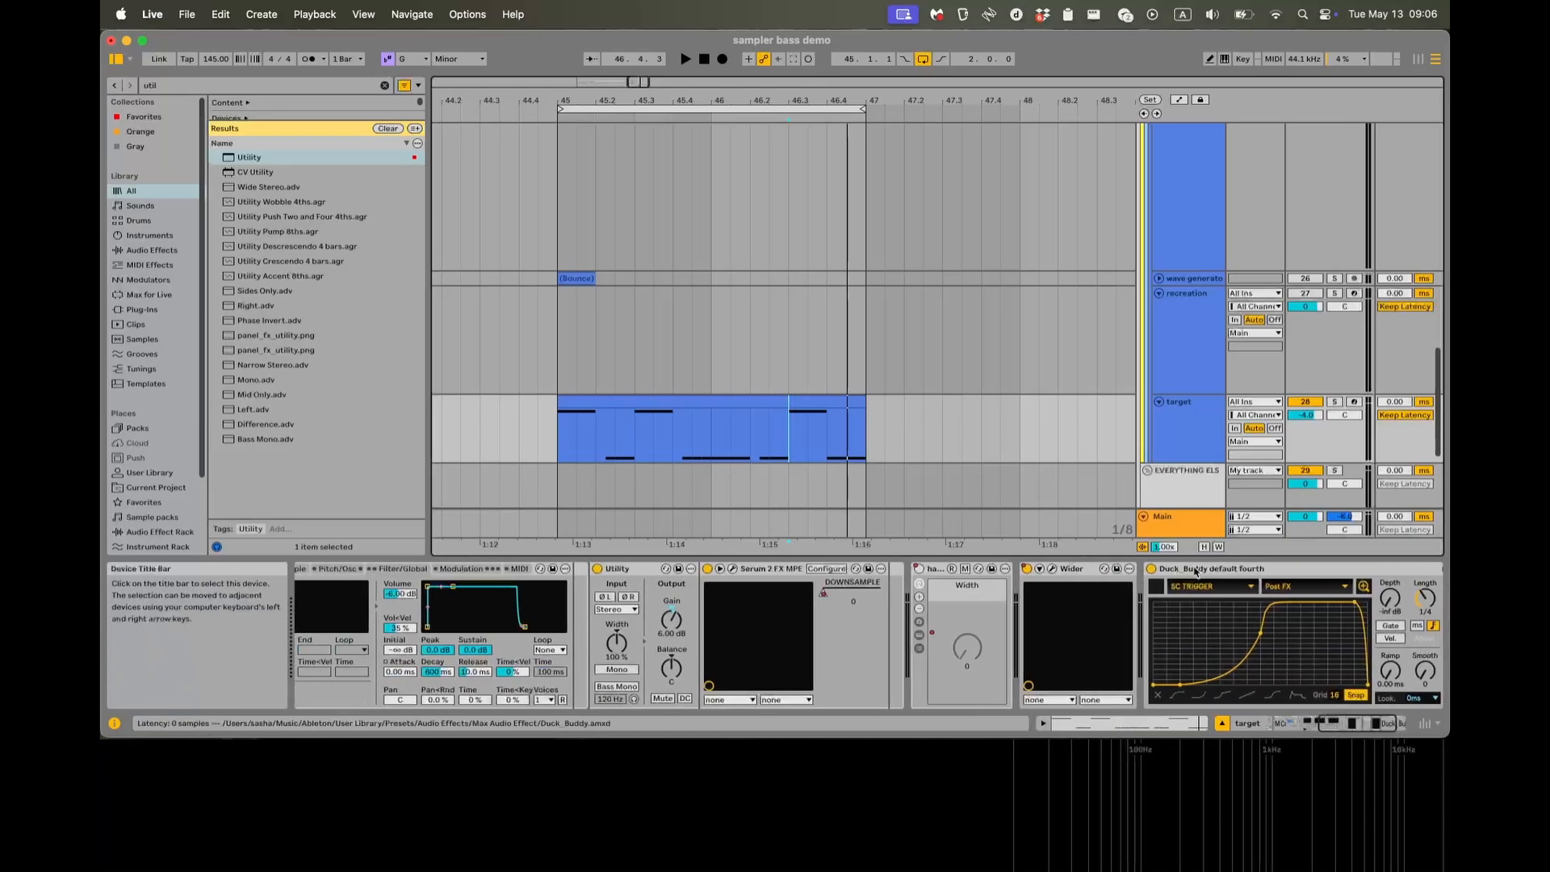
{"action": "scroll", "coordinate": [737, 574], "scroll_direction": "right", "scroll_amount": 3}
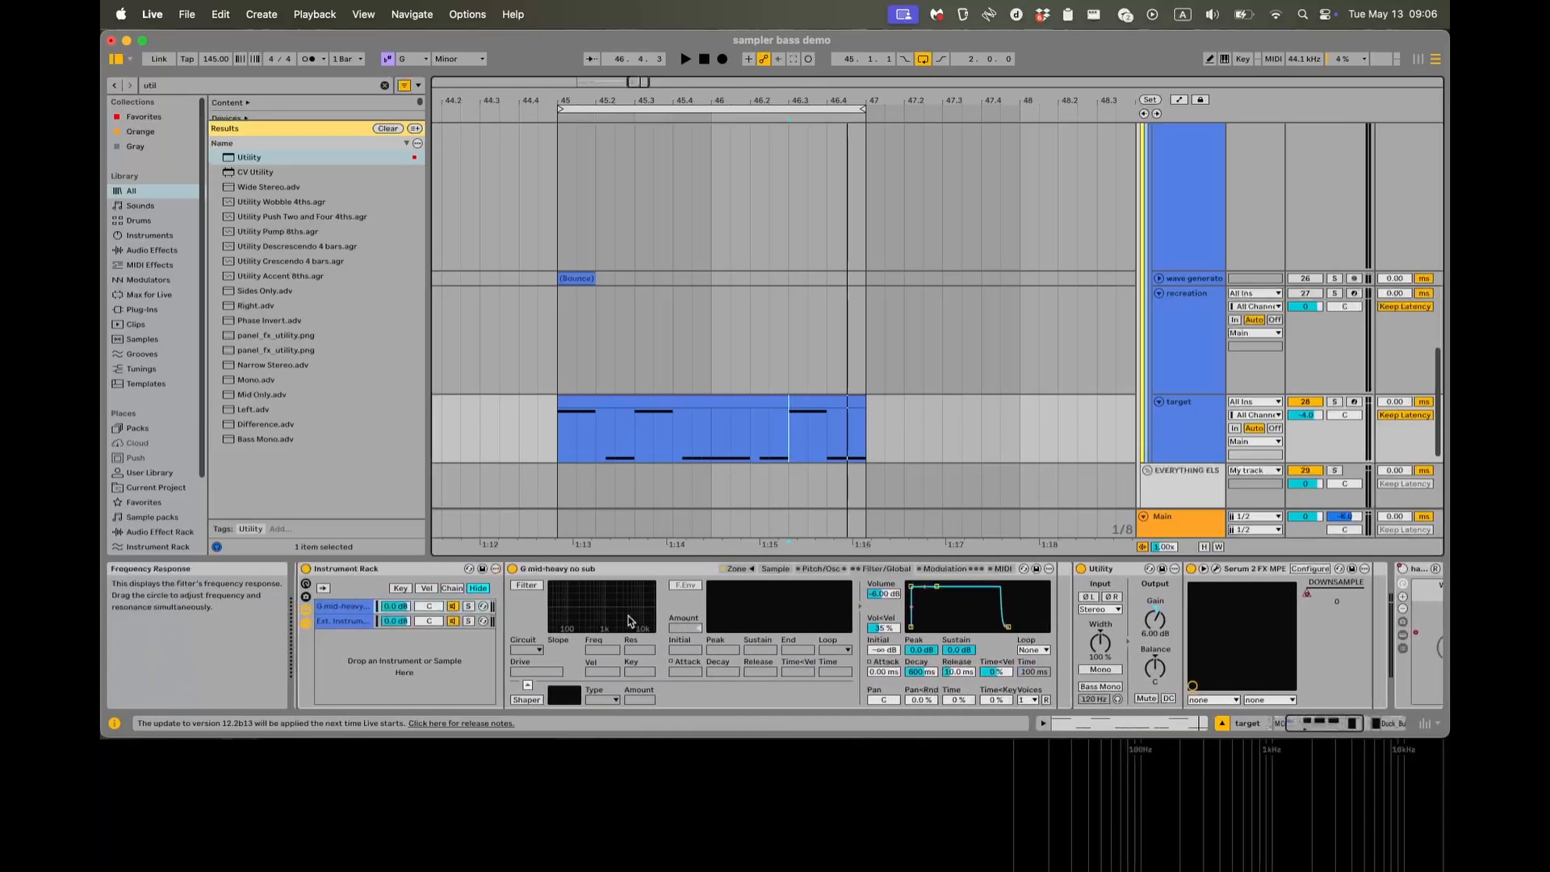
{"action": "scroll", "coordinate": [729, 617], "scroll_direction": "right", "scroll_amount": 1}
{"action": "left_click", "coordinate": [804, 572]}
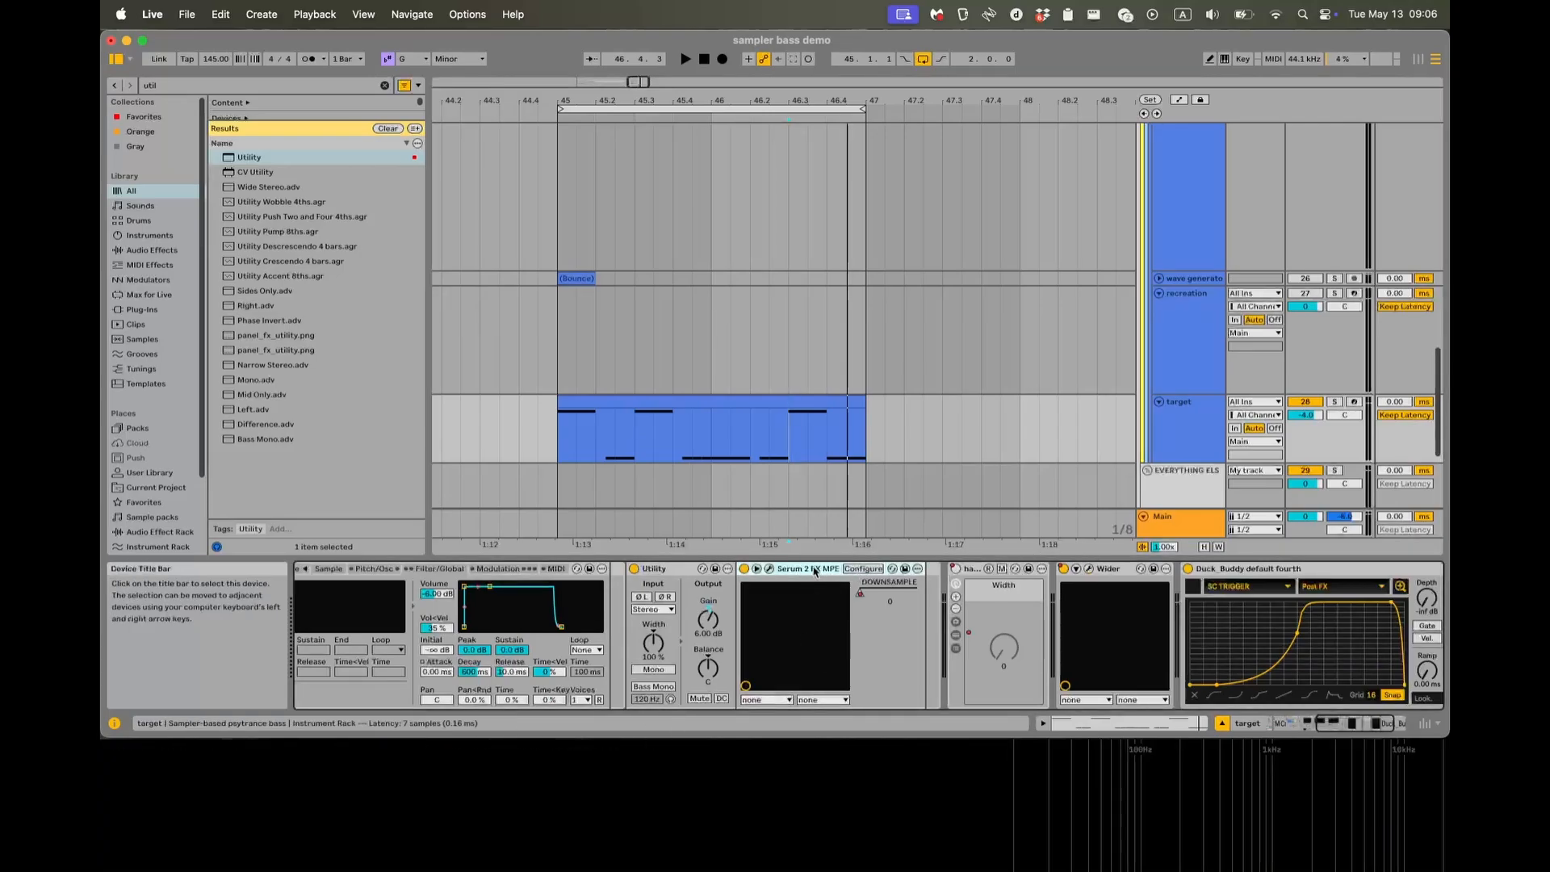
{"action": "scroll", "coordinate": [837, 585], "scroll_direction": "right", "scroll_amount": 5}
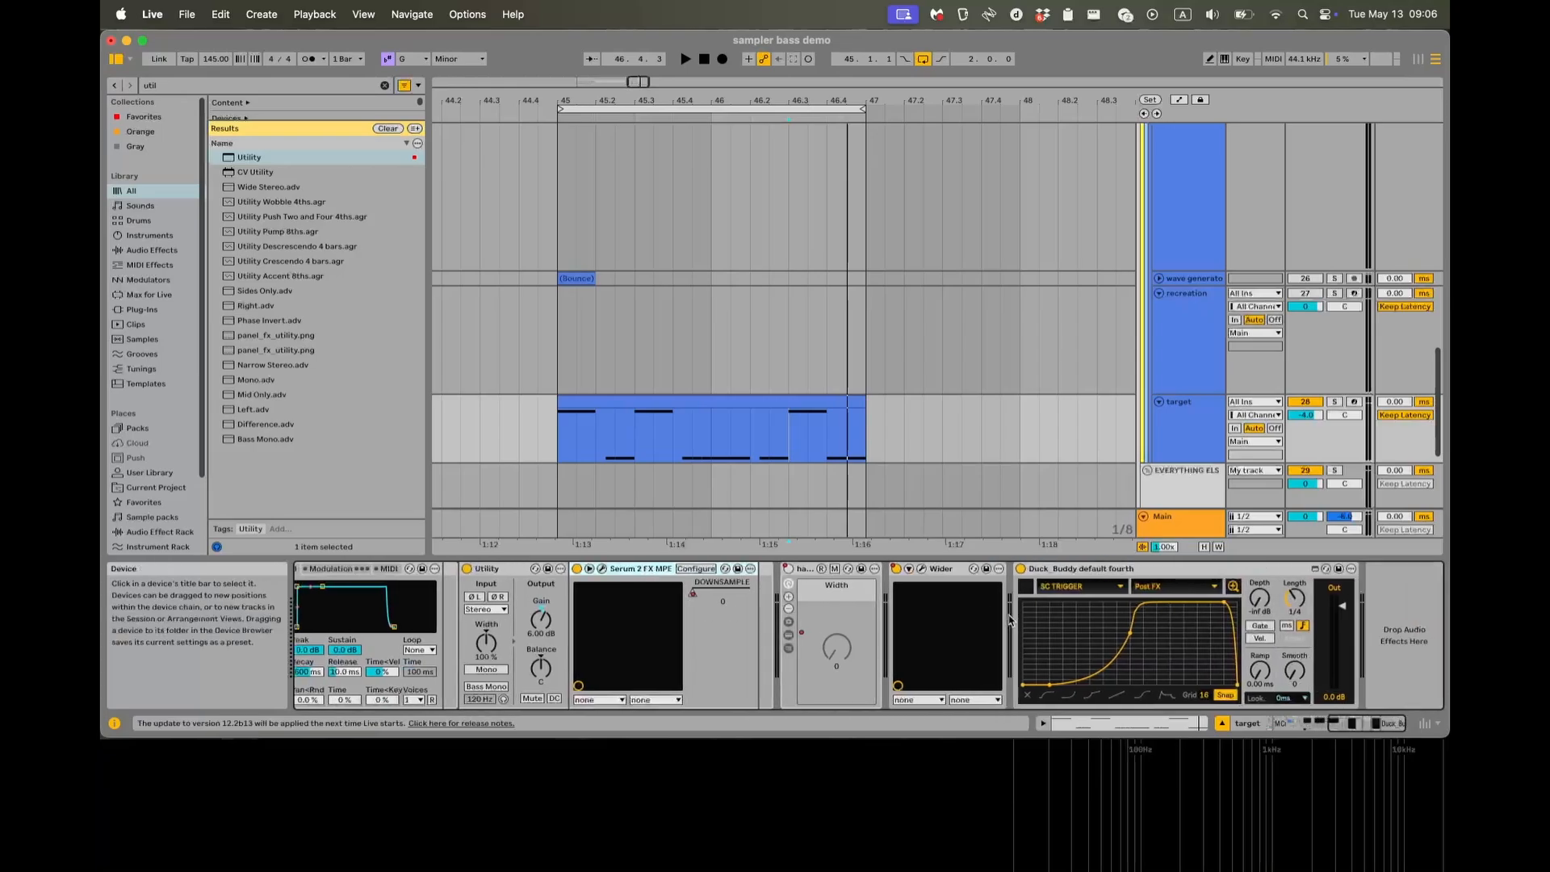
{"action": "left_click", "coordinate": [1108, 571]}
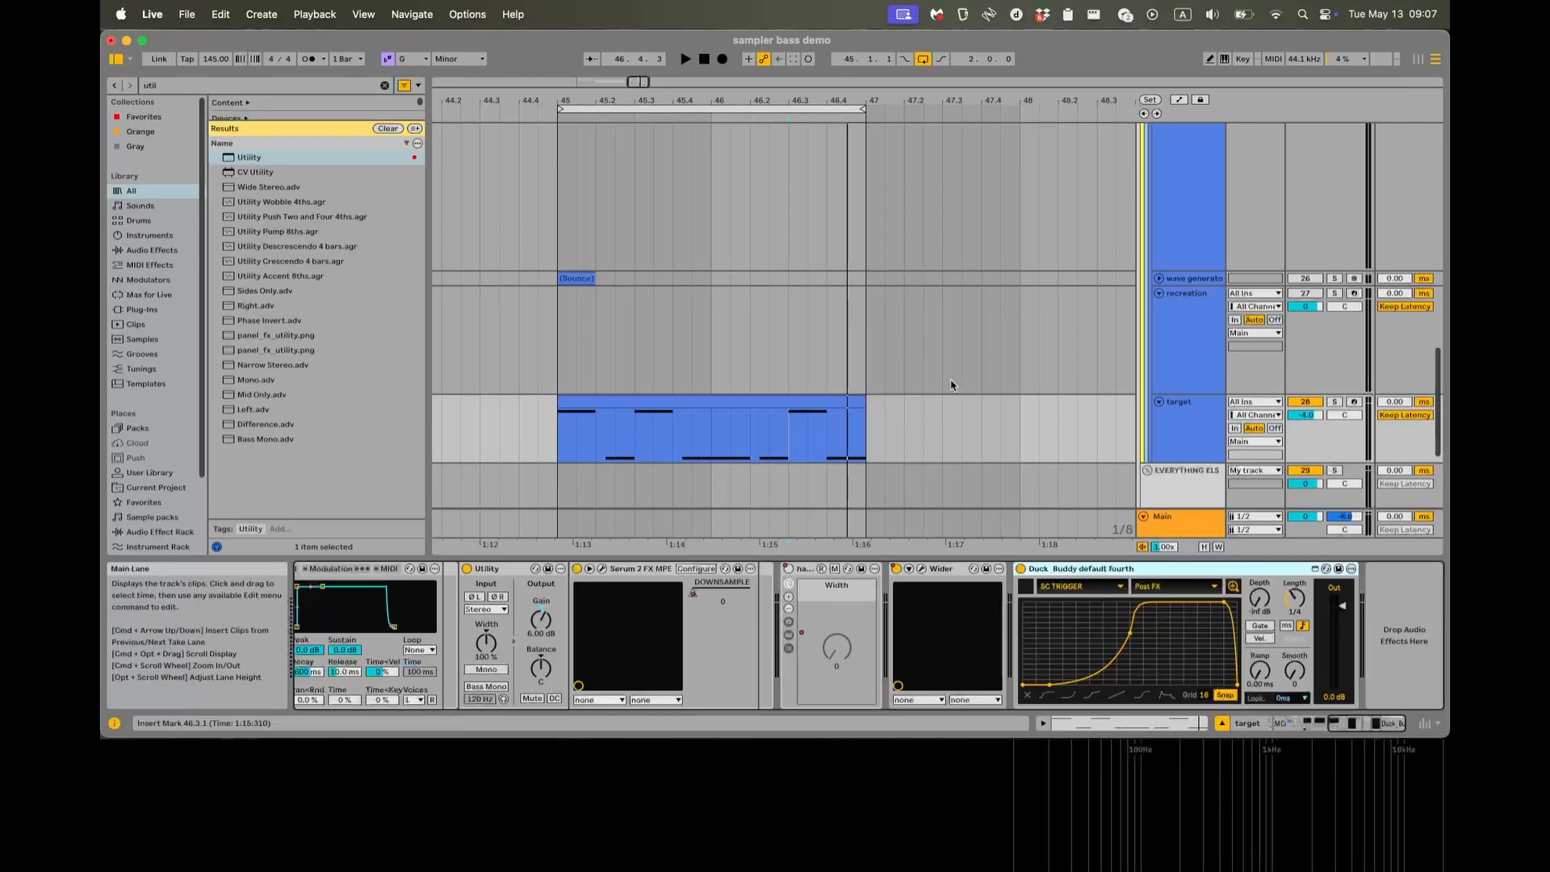
Fold the unfolded wave generator and recreation tracks between the SC TRIGGER and target tracks.
{"action": "scroll", "coordinate": [937, 371], "scroll_direction": "up", "scroll_amount": 10}
{"action": "scroll", "coordinate": [993, 373], "scroll_direction": "down", "scroll_amount": 2}
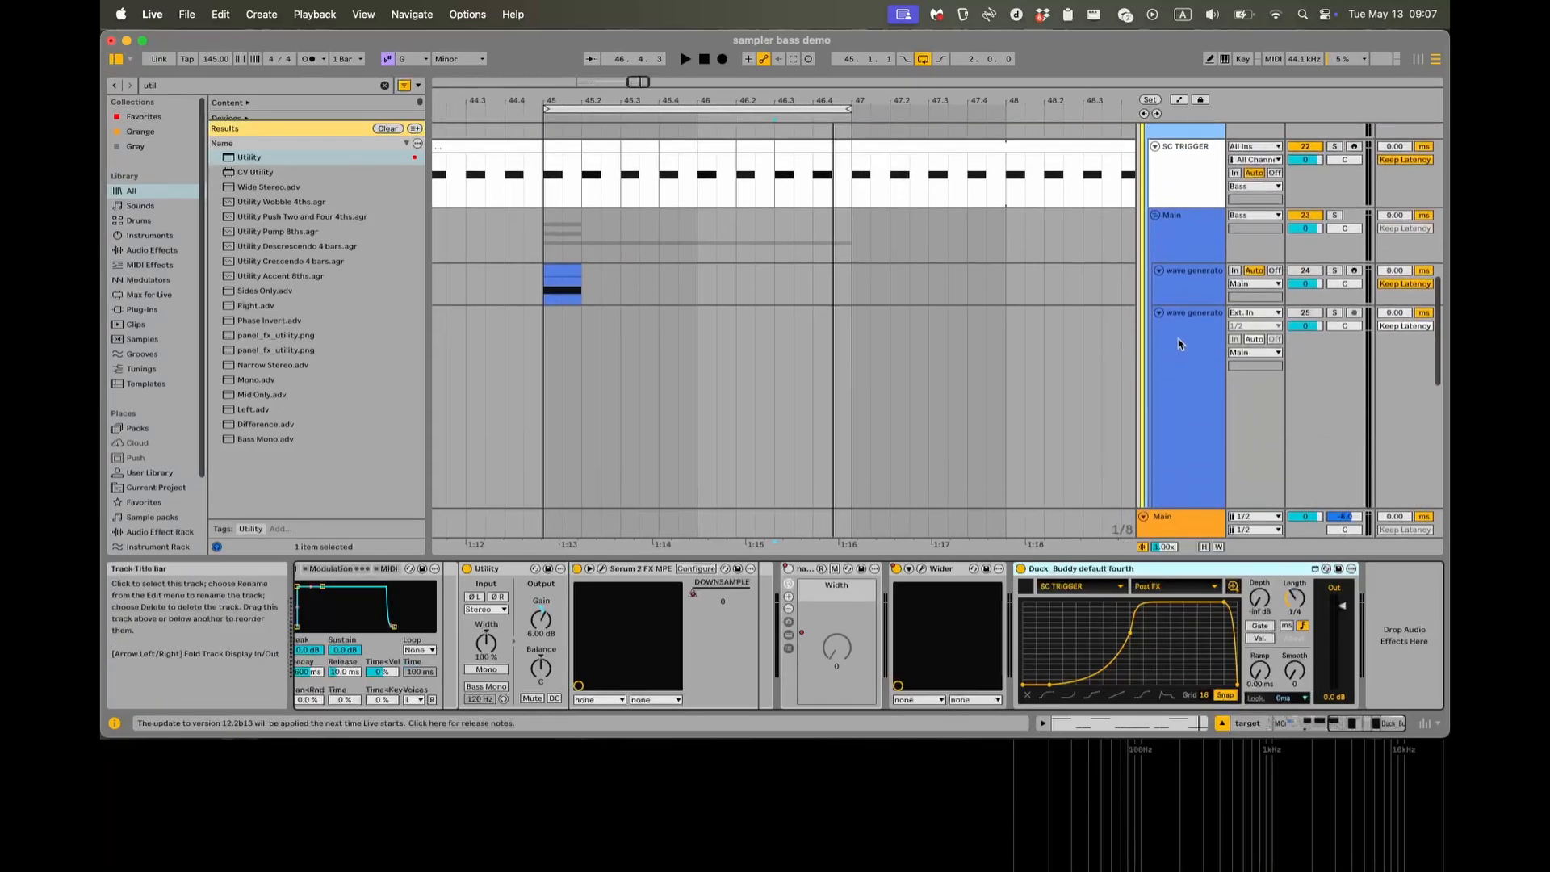
{"action": "left_click", "coordinate": [1158, 313]}
{"action": "left_click", "coordinate": [1158, 271]}
{"action": "left_click", "coordinate": [1159, 315]}
{"action": "scroll", "coordinate": [887, 307], "scroll_direction": "up", "scroll_amount": 2}
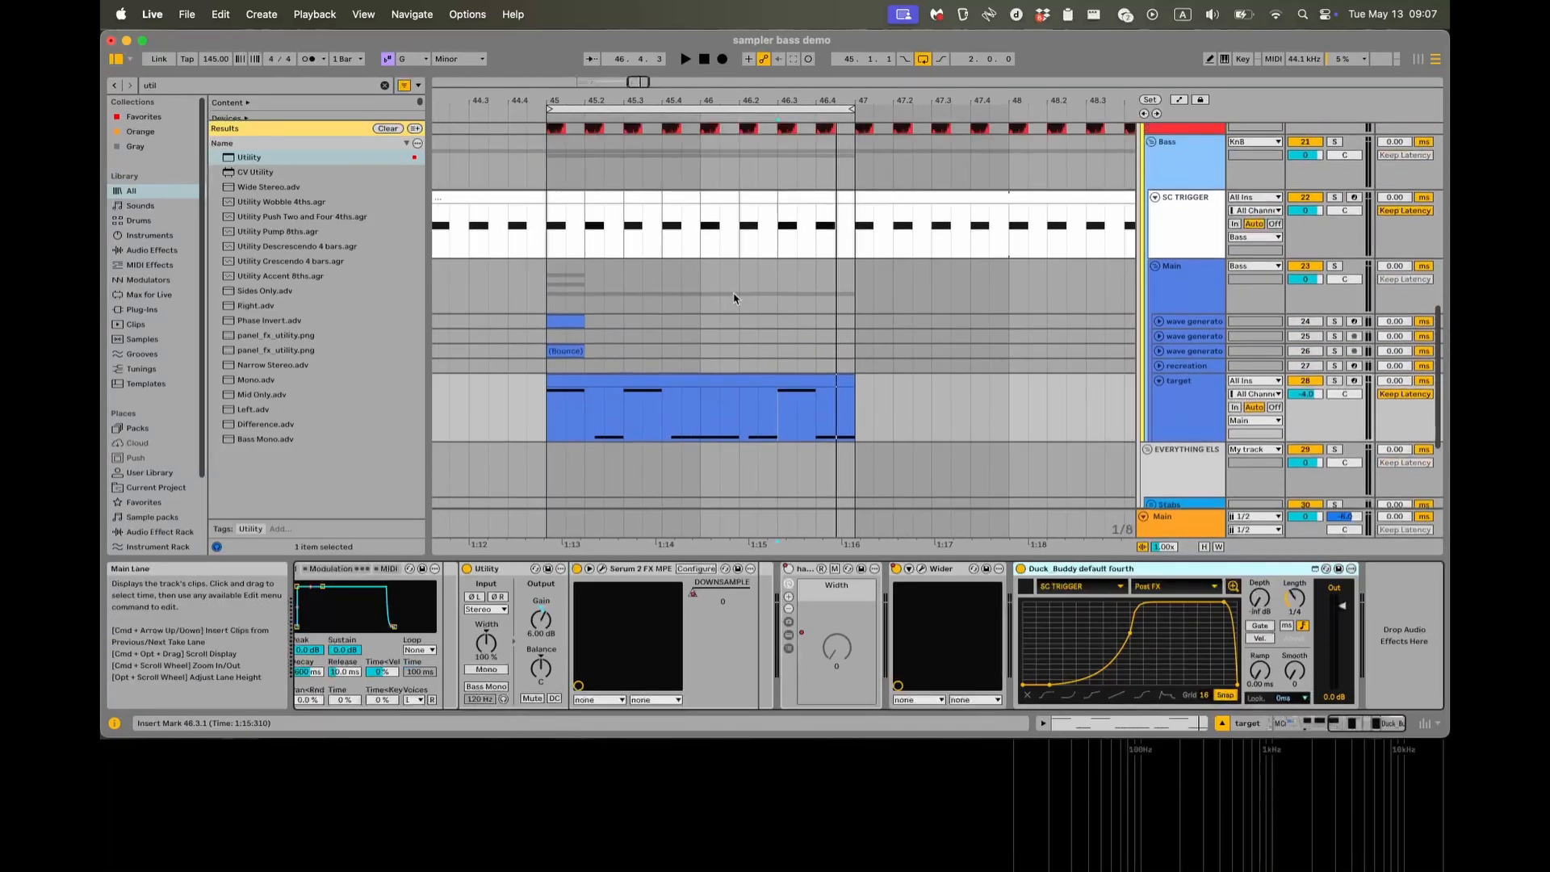
Inspect the SC TRIGGER notes from 45.1.1 to 47.1.1 and return to the target's device chain at 45.1.1.
{"action": "left_click_drag", "start_coordinate": [547, 238], "coordinate": [843, 237]}
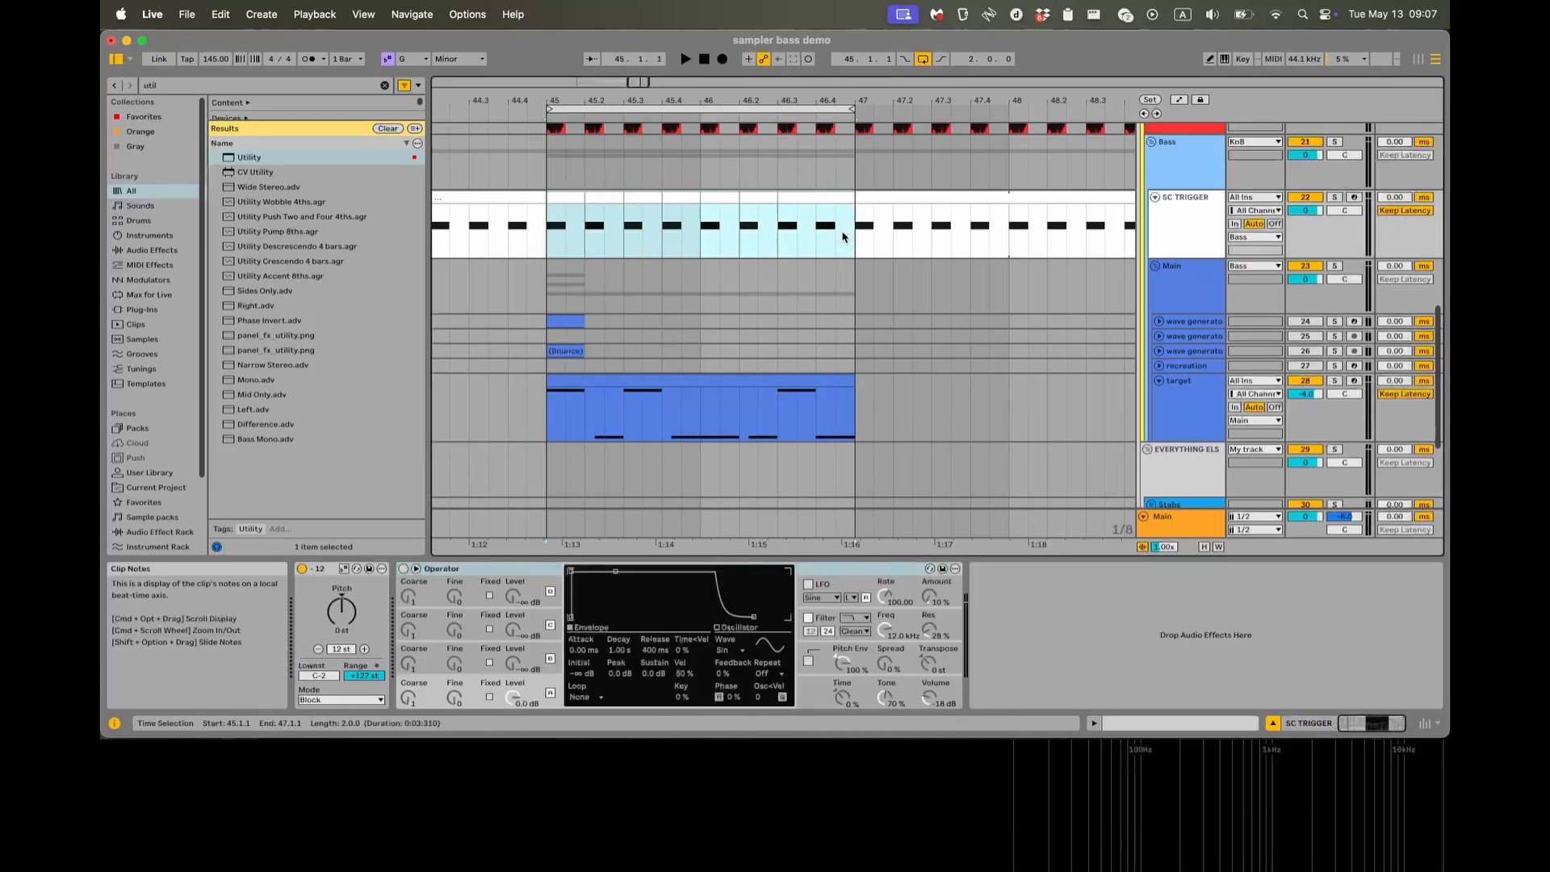
{"action": "left_click", "coordinate": [529, 241]}
{"action": "left_click", "coordinate": [555, 409]}
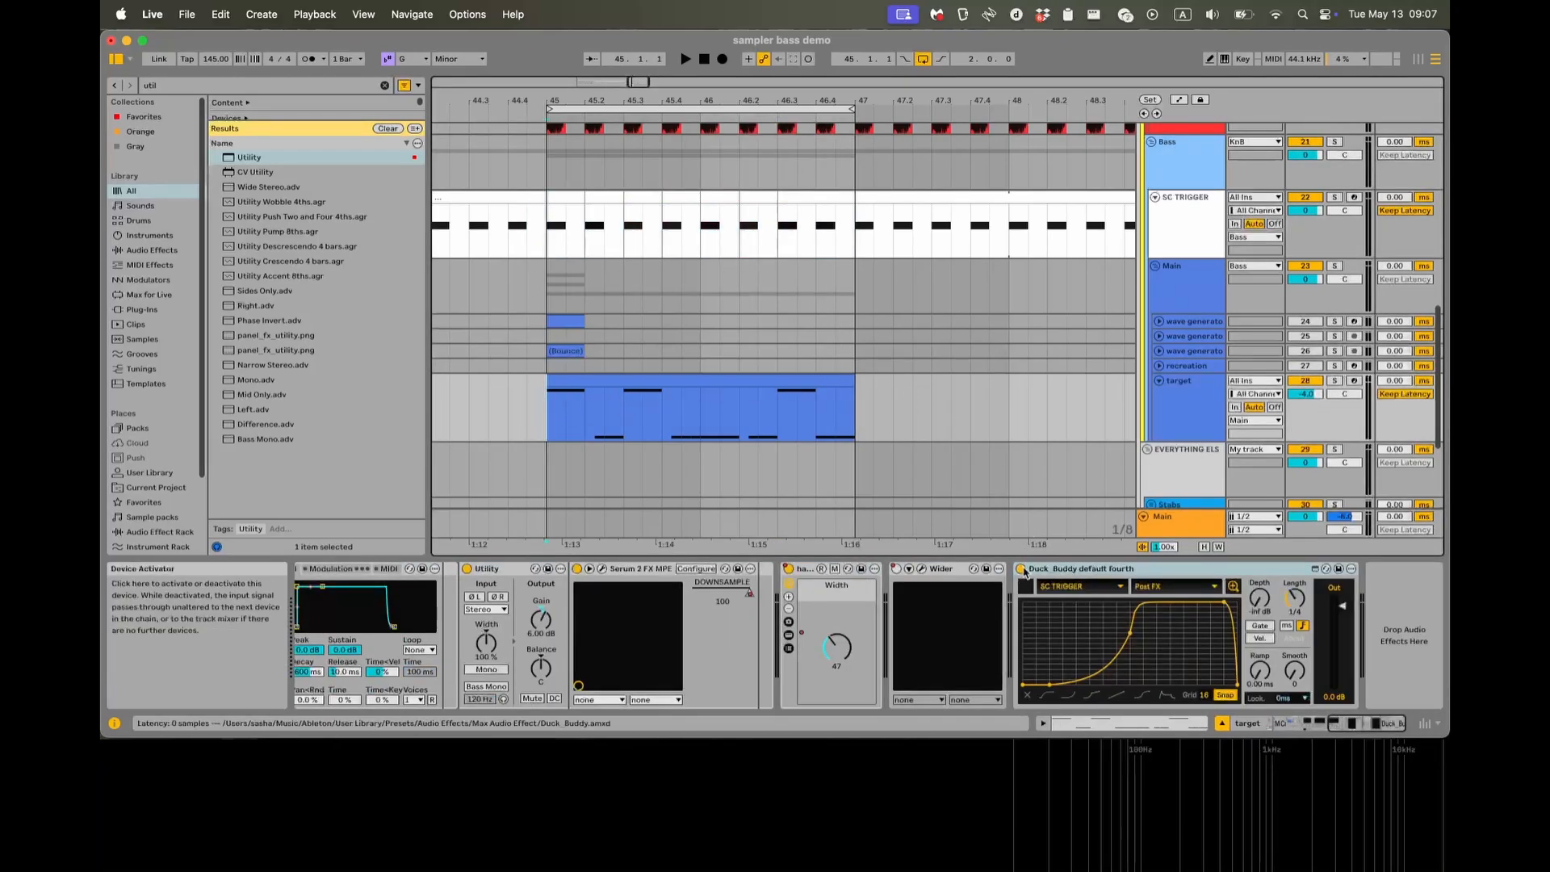
Audition the target with Duck_Buddy bypassed, and compare it with Duck_Buddy switched back on.
{"action": "left_click", "coordinate": [1022, 570]}
{"action": "key", "text": "space"}
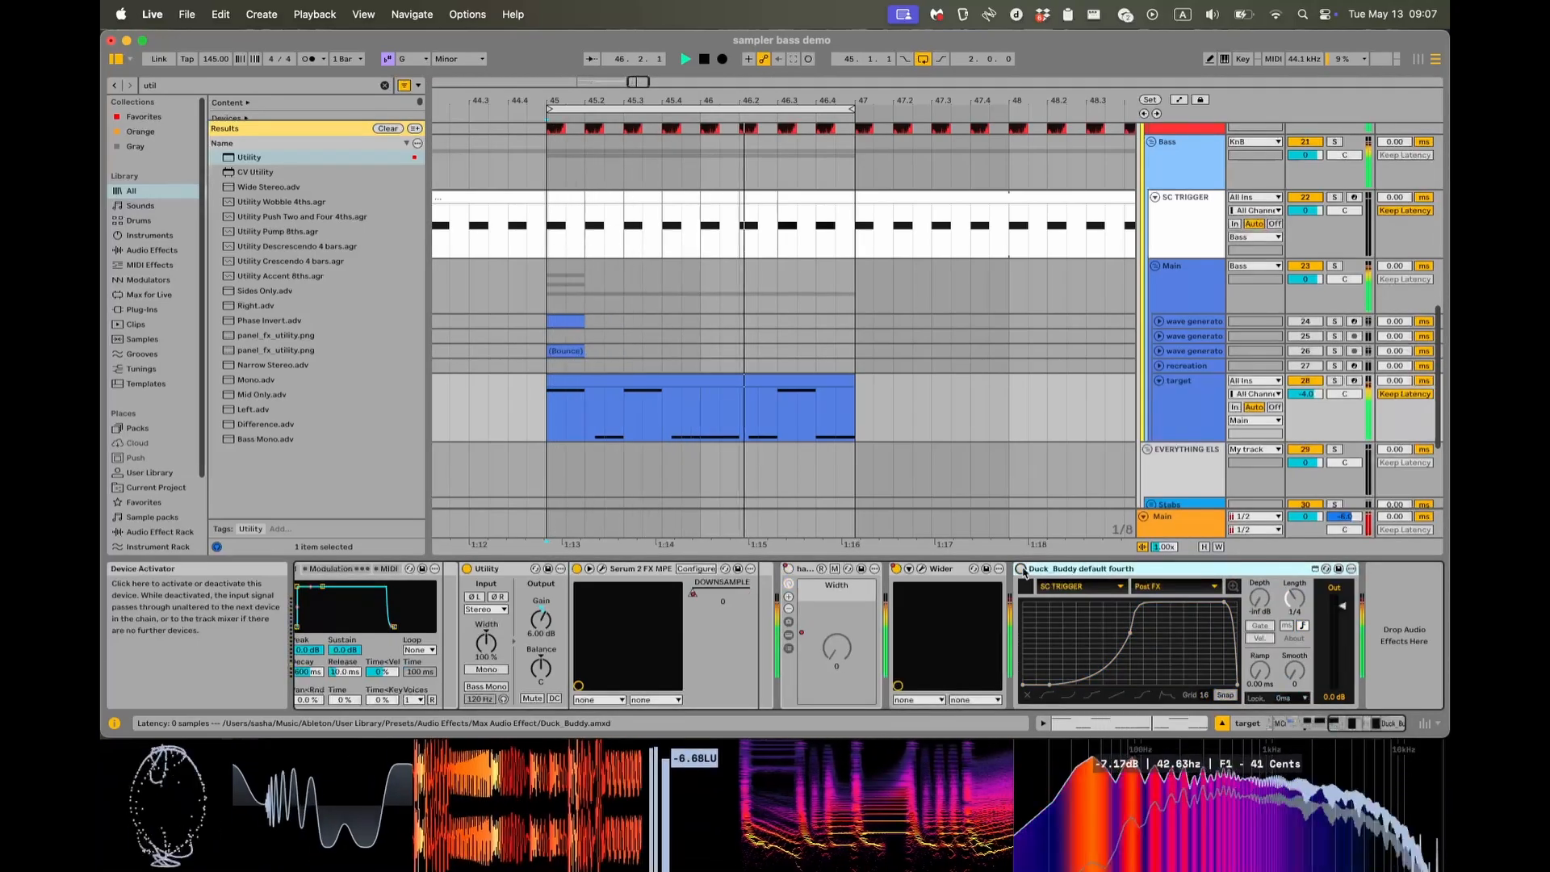
{"action": "key", "text": "space"}
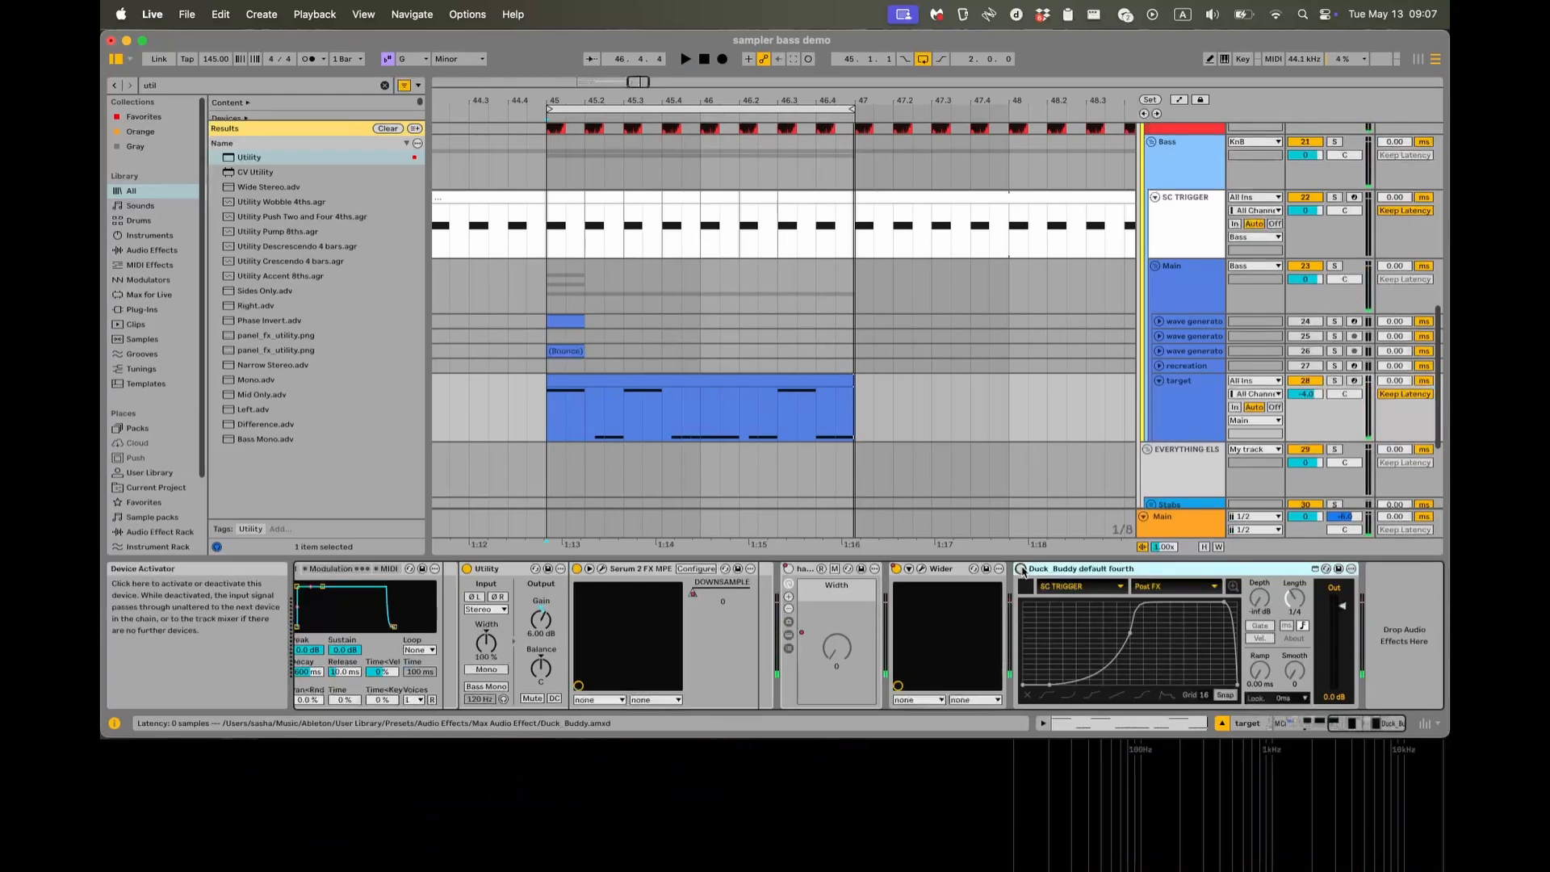
{"action": "key", "text": "space"}
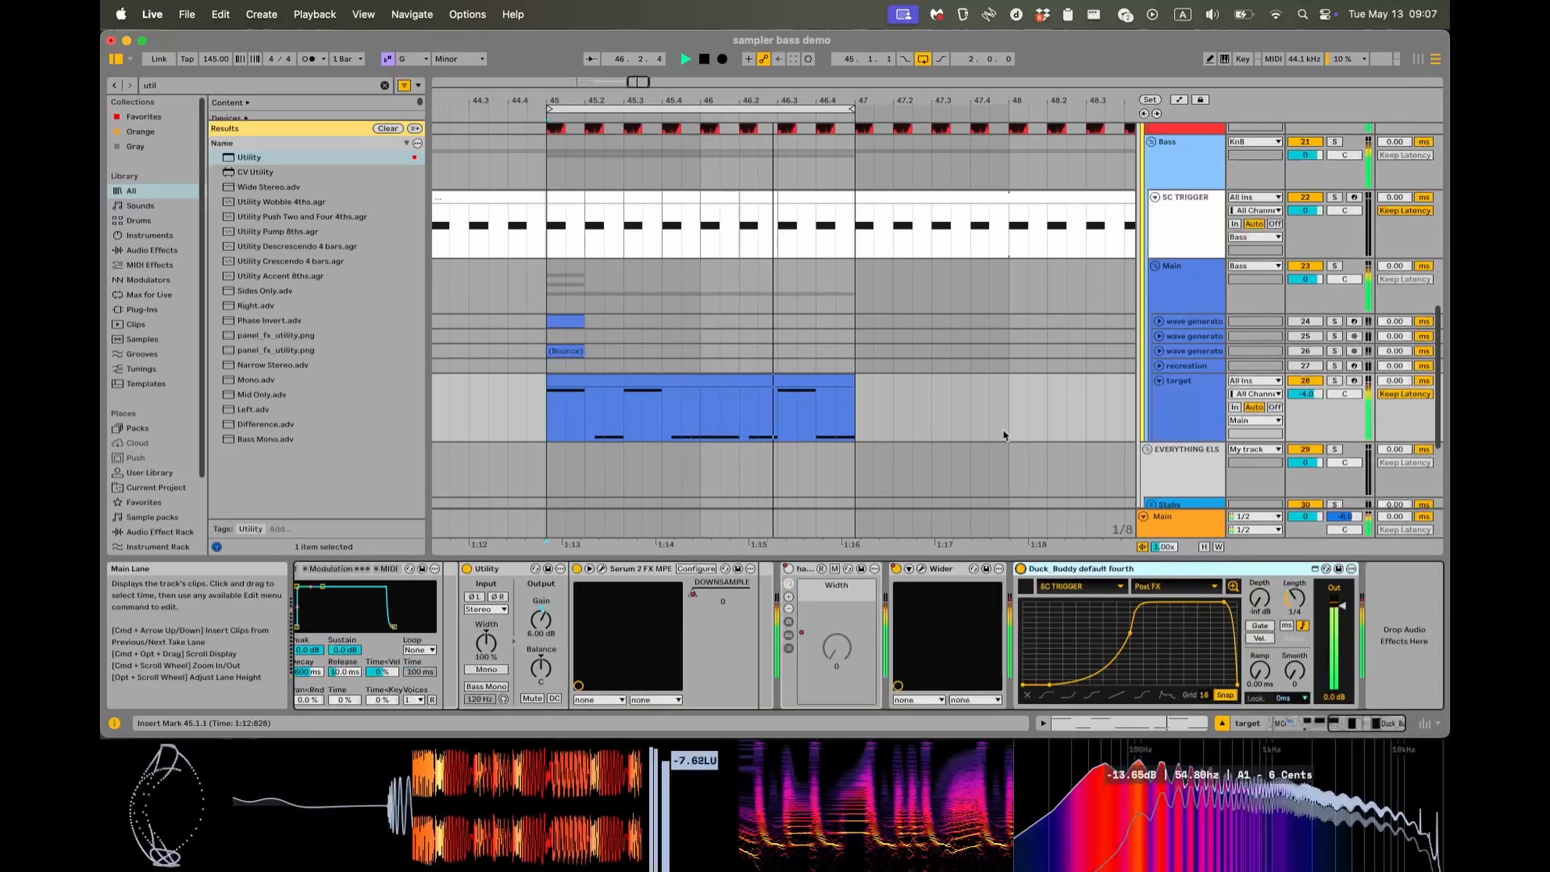
{"action": "key", "text": "space"}
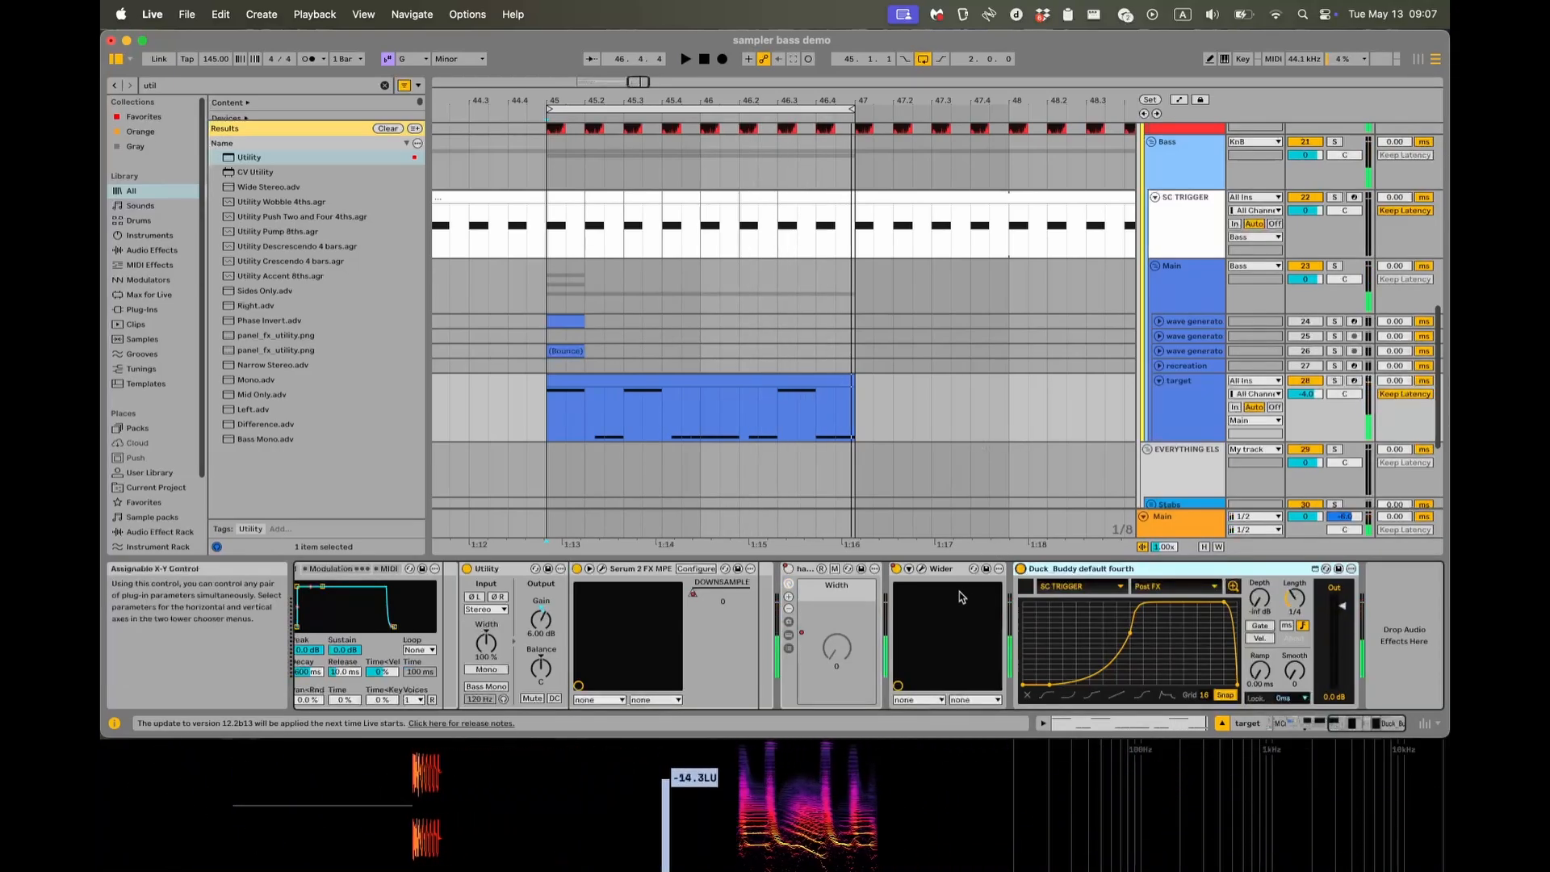
Review the start of the target's device chain, from Pitch through the Instrument Rack to Utility.
{"action": "scroll", "coordinate": [981, 605], "scroll_direction": "left", "scroll_amount": 10}
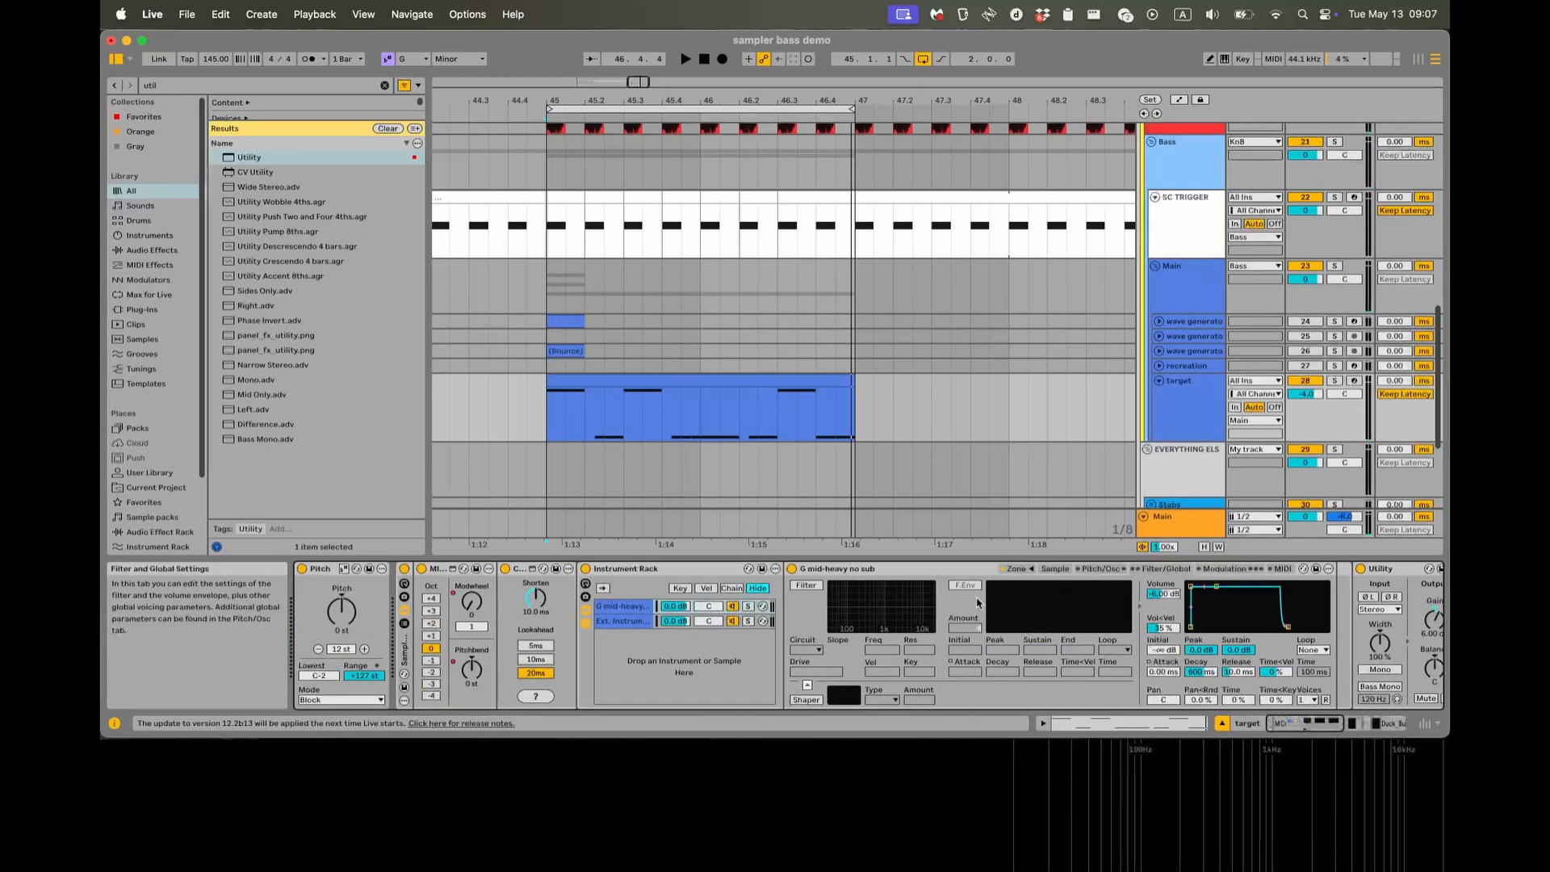
{"action": "scroll", "coordinate": [977, 602], "scroll_direction": "right", "scroll_amount": 4}
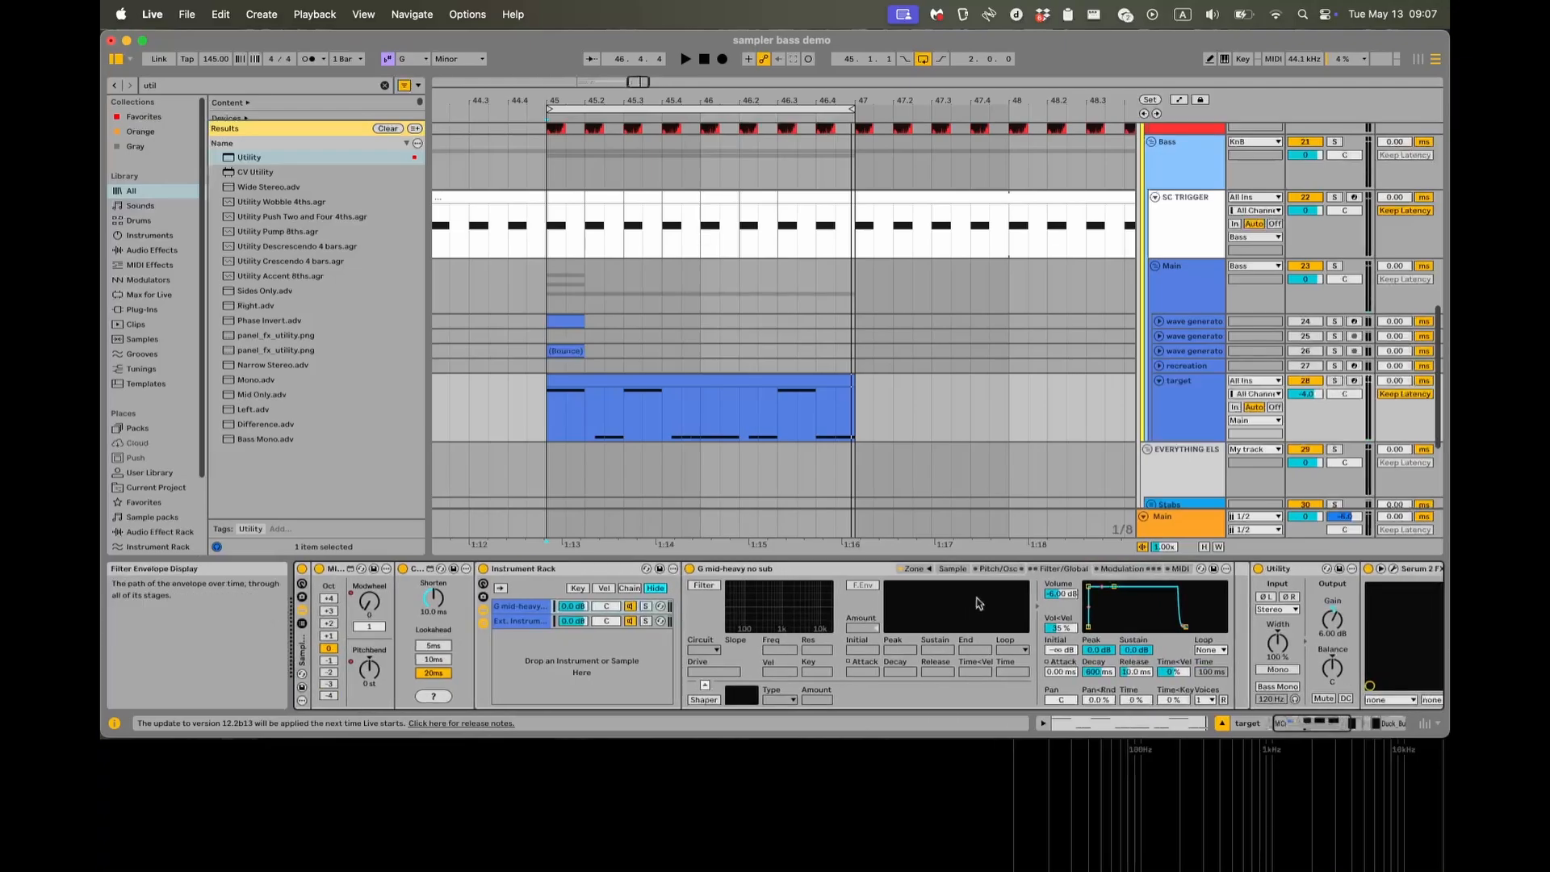
{"action": "scroll", "coordinate": [976, 603], "scroll_direction": "left", "scroll_amount": 4}
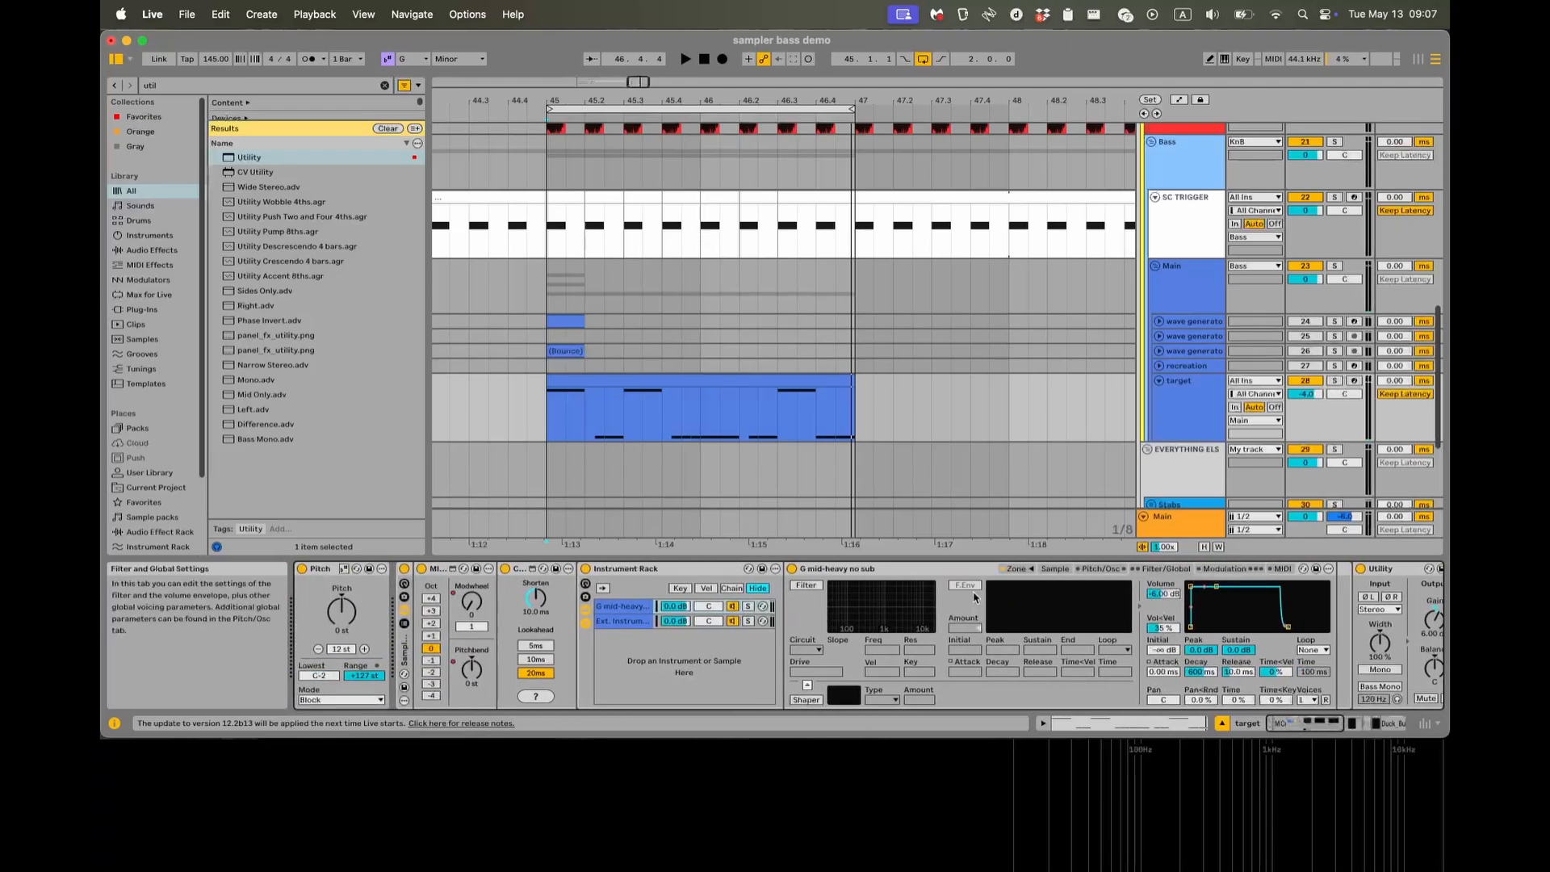
{"action": "scroll", "coordinate": [973, 597], "scroll_direction": "right", "scroll_amount": 10}
{"action": "scroll", "coordinate": [973, 597], "scroll_direction": "left", "scroll_amount": 10}
{"action": "scroll", "coordinate": [535, 356], "scroll_direction": "down", "scroll_amount": 3}
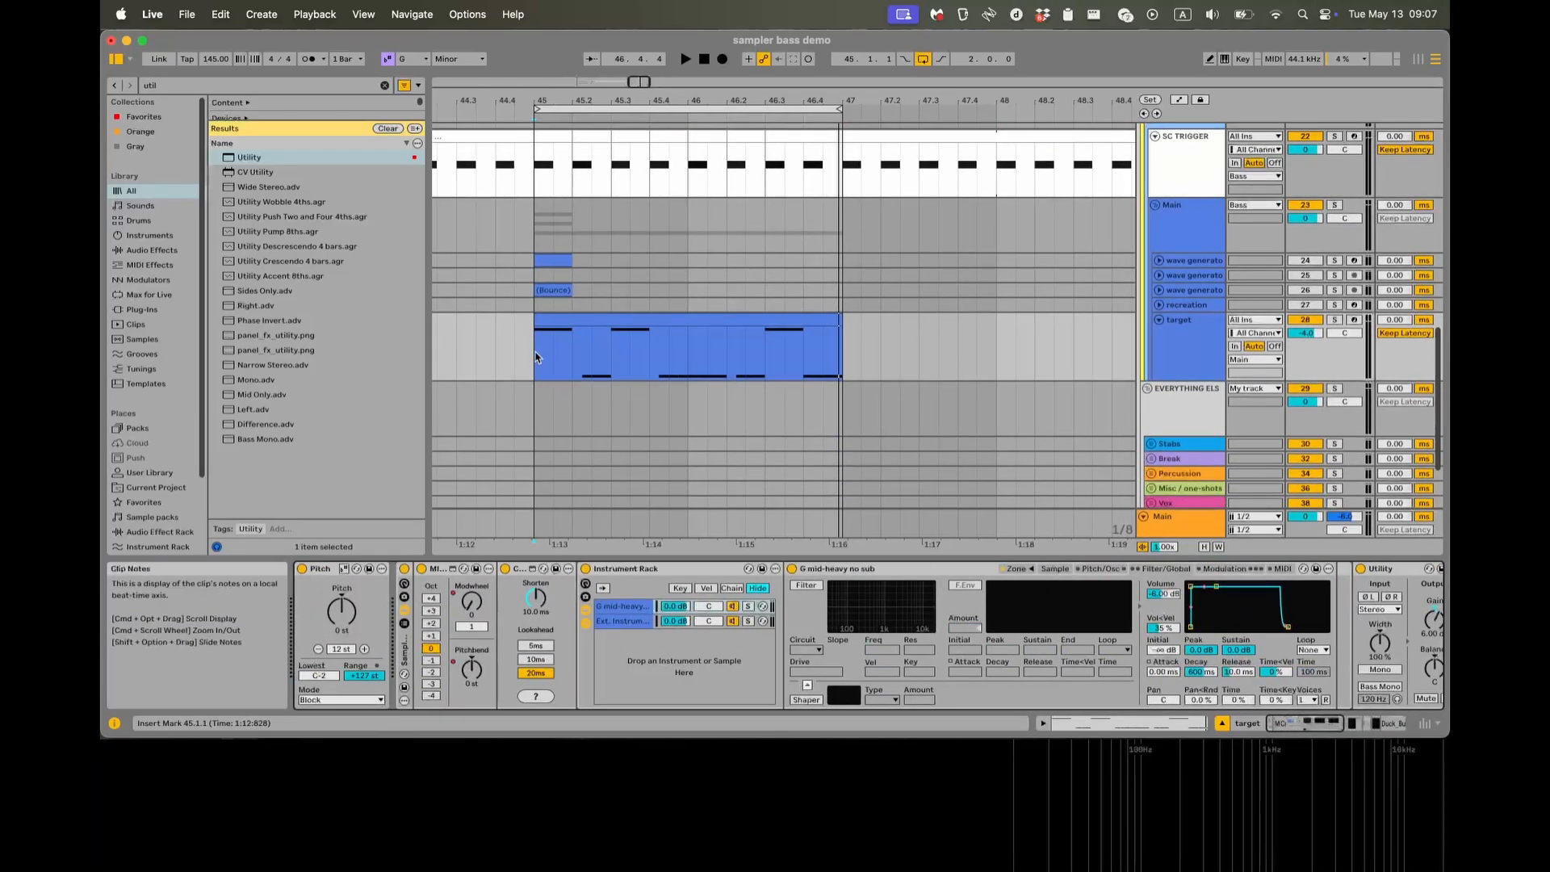
Place the insert mark at 45.1.1 and inspect the G mid-heavy no sub sample's waveform cycles up close.
{"action": "left_click", "coordinate": [534, 360]}
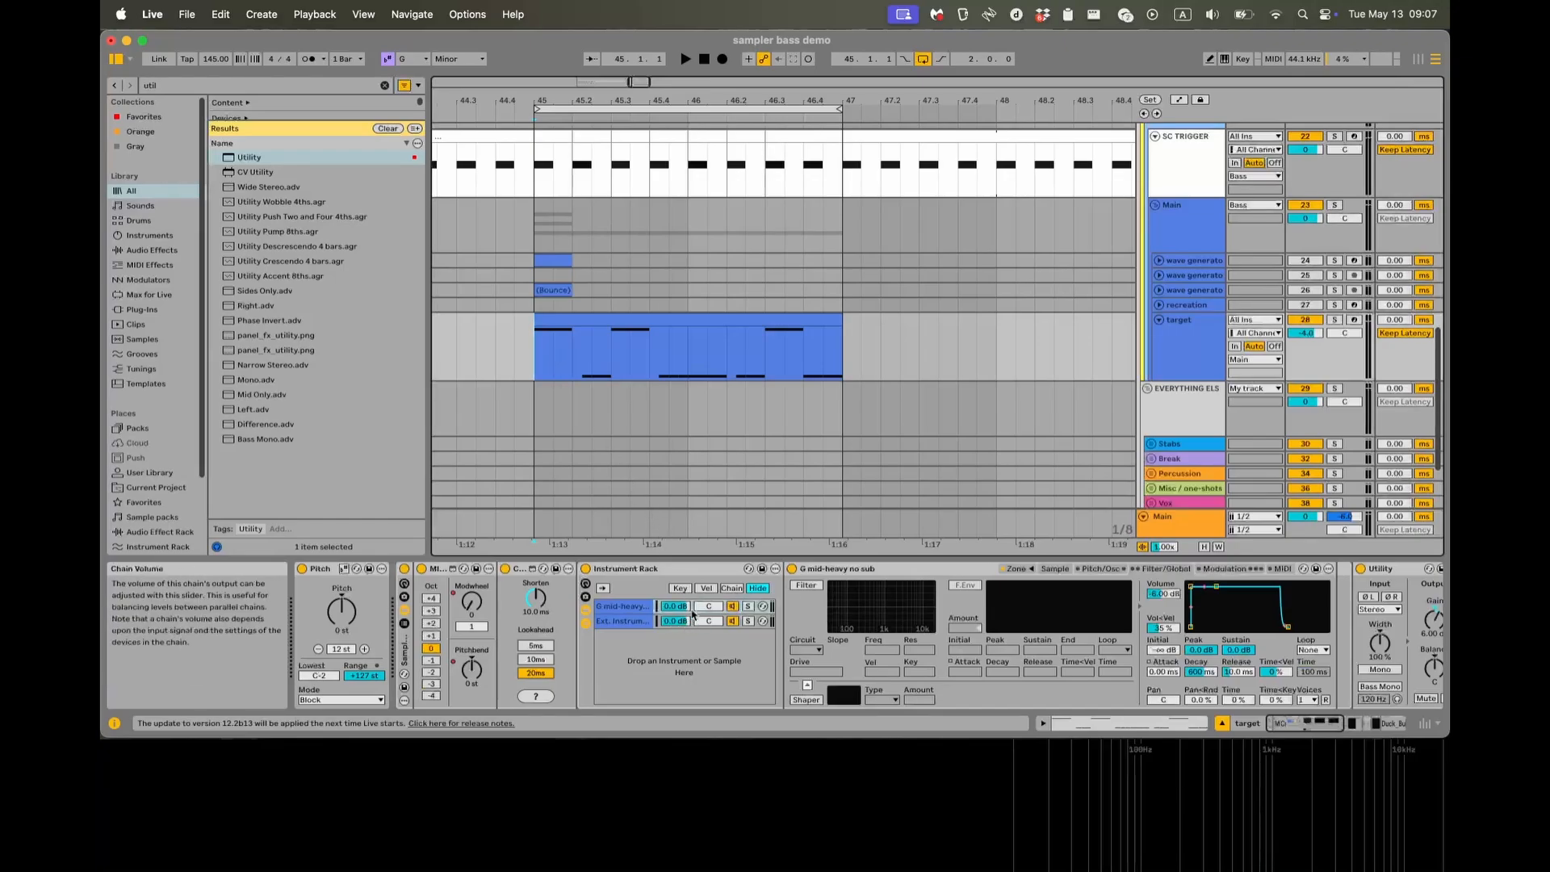
{"action": "left_click", "coordinate": [1059, 570]}
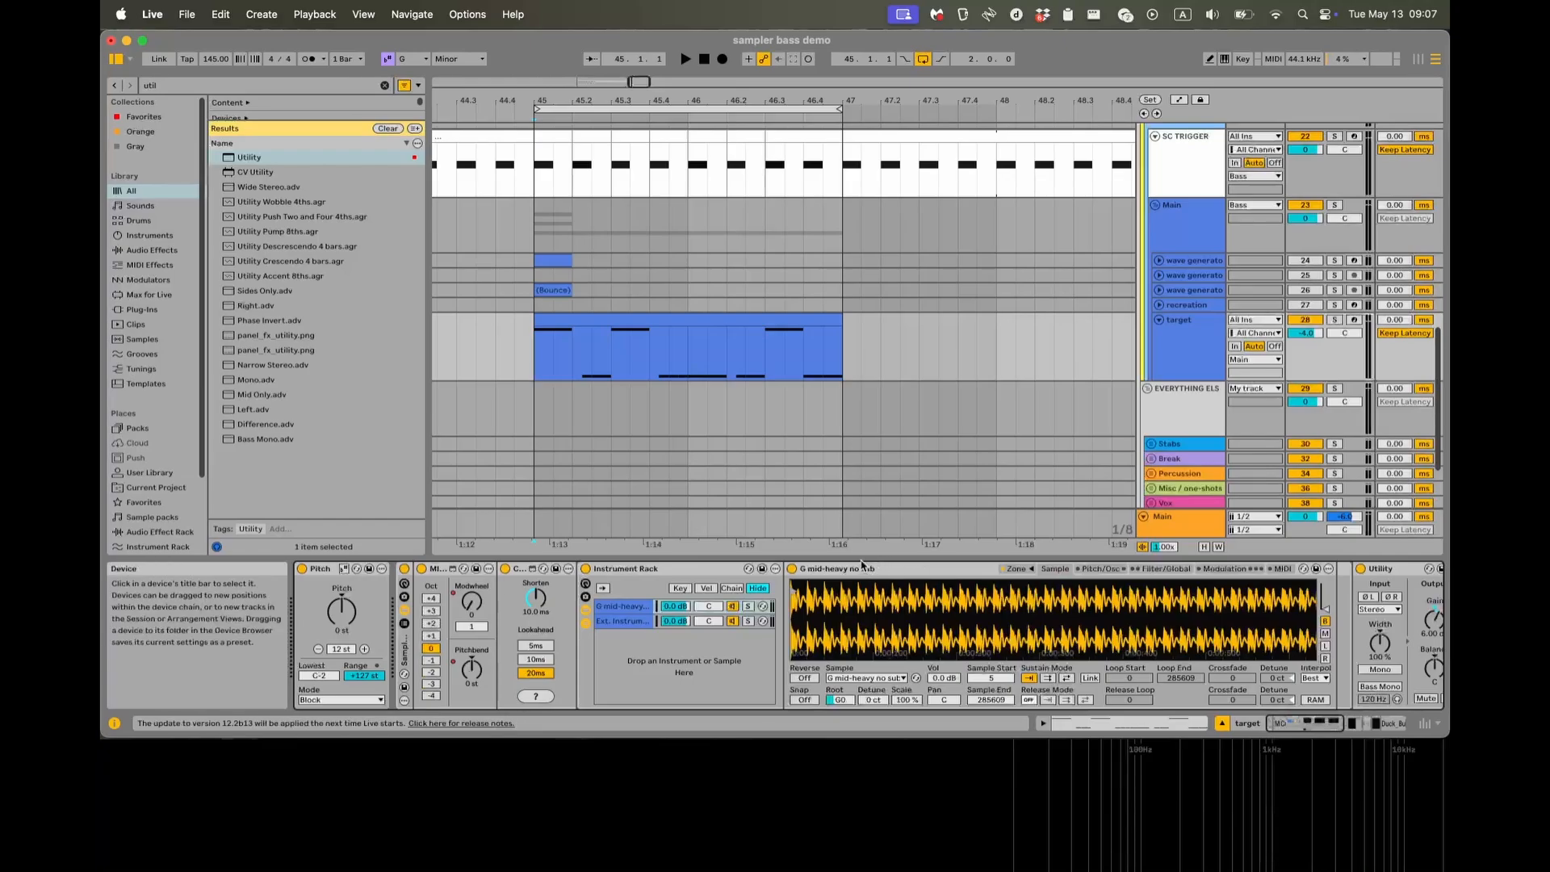
{"action": "left_click_drag", "start_coordinate": [822, 609], "coordinate": [856, 610]}
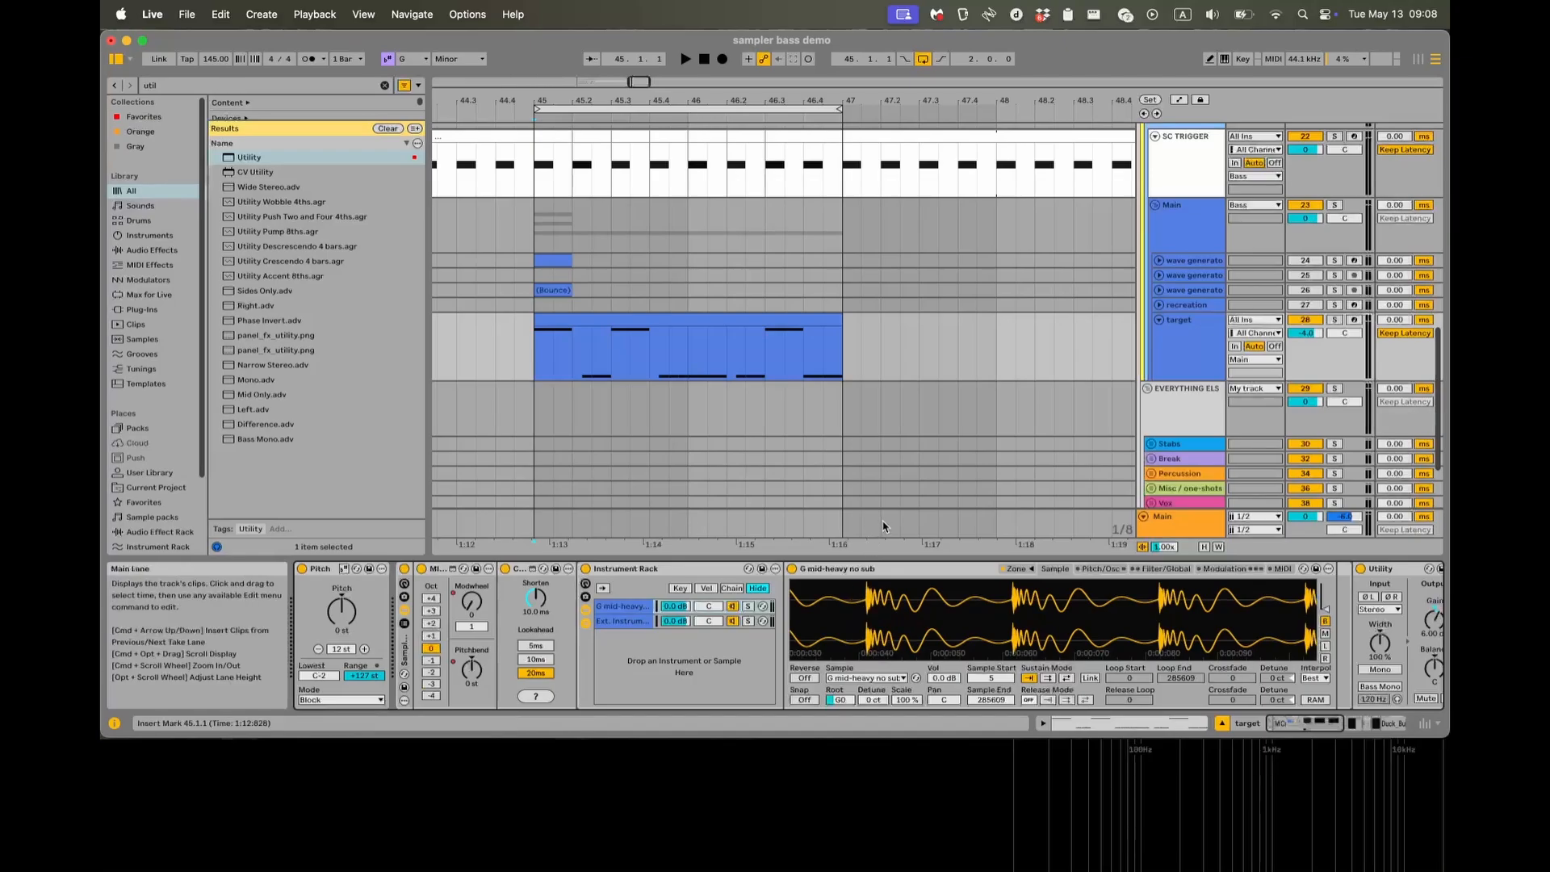
Show the occularScope window, play the target from 45.1.1 to check its waveform, stop, and close the scope.
{"action": "key", "text": "super+alt+p"}
{"action": "key", "text": "super+alt+p"}
{"action": "key", "text": "super+alt+p"}
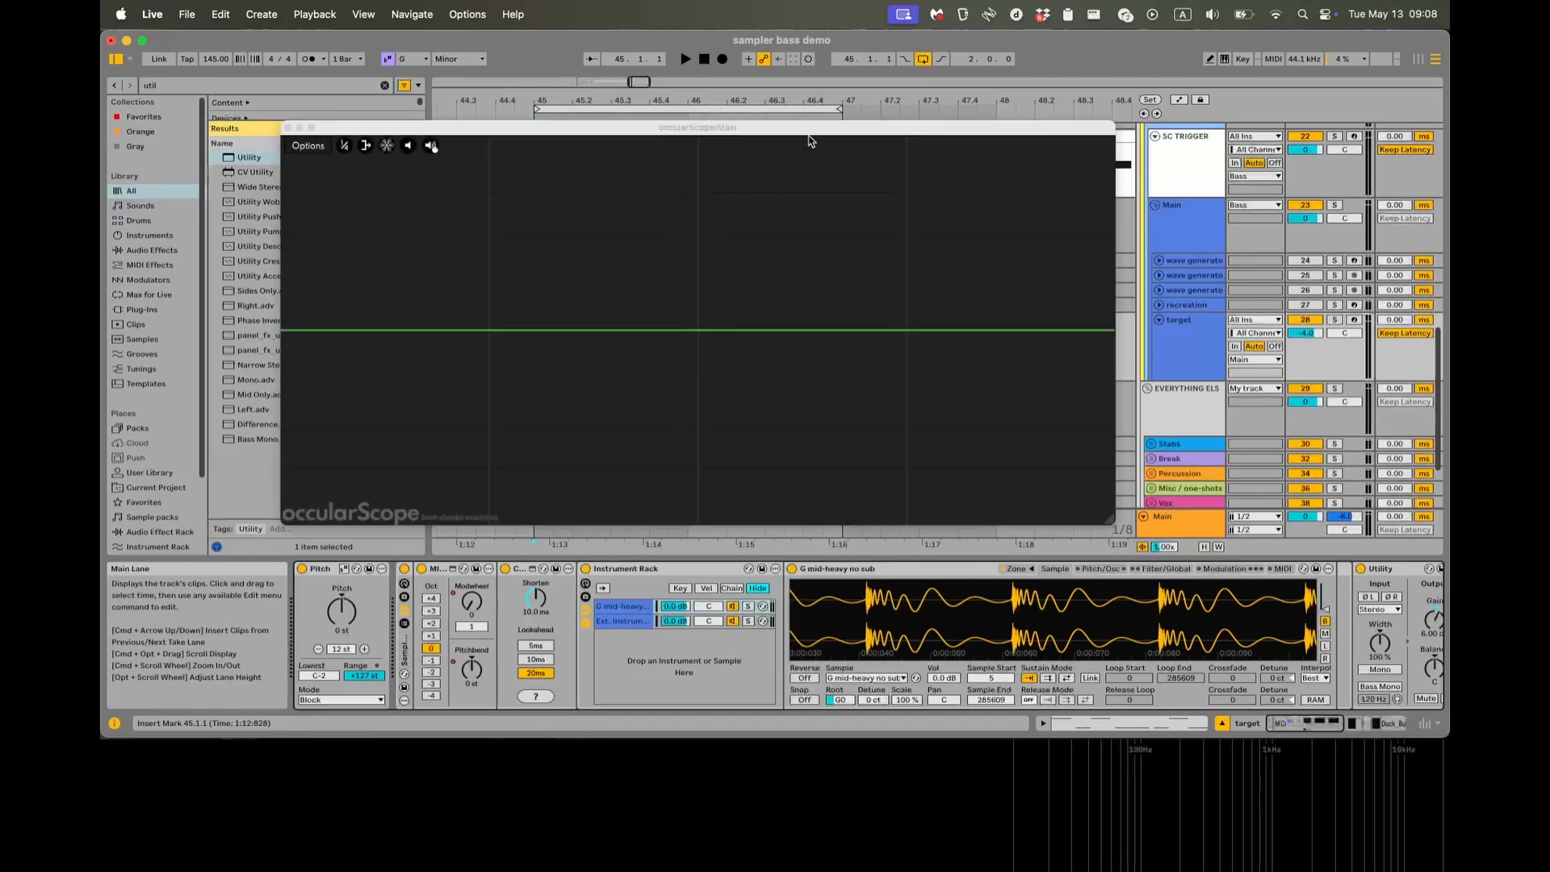
{"action": "key", "text": "space"}
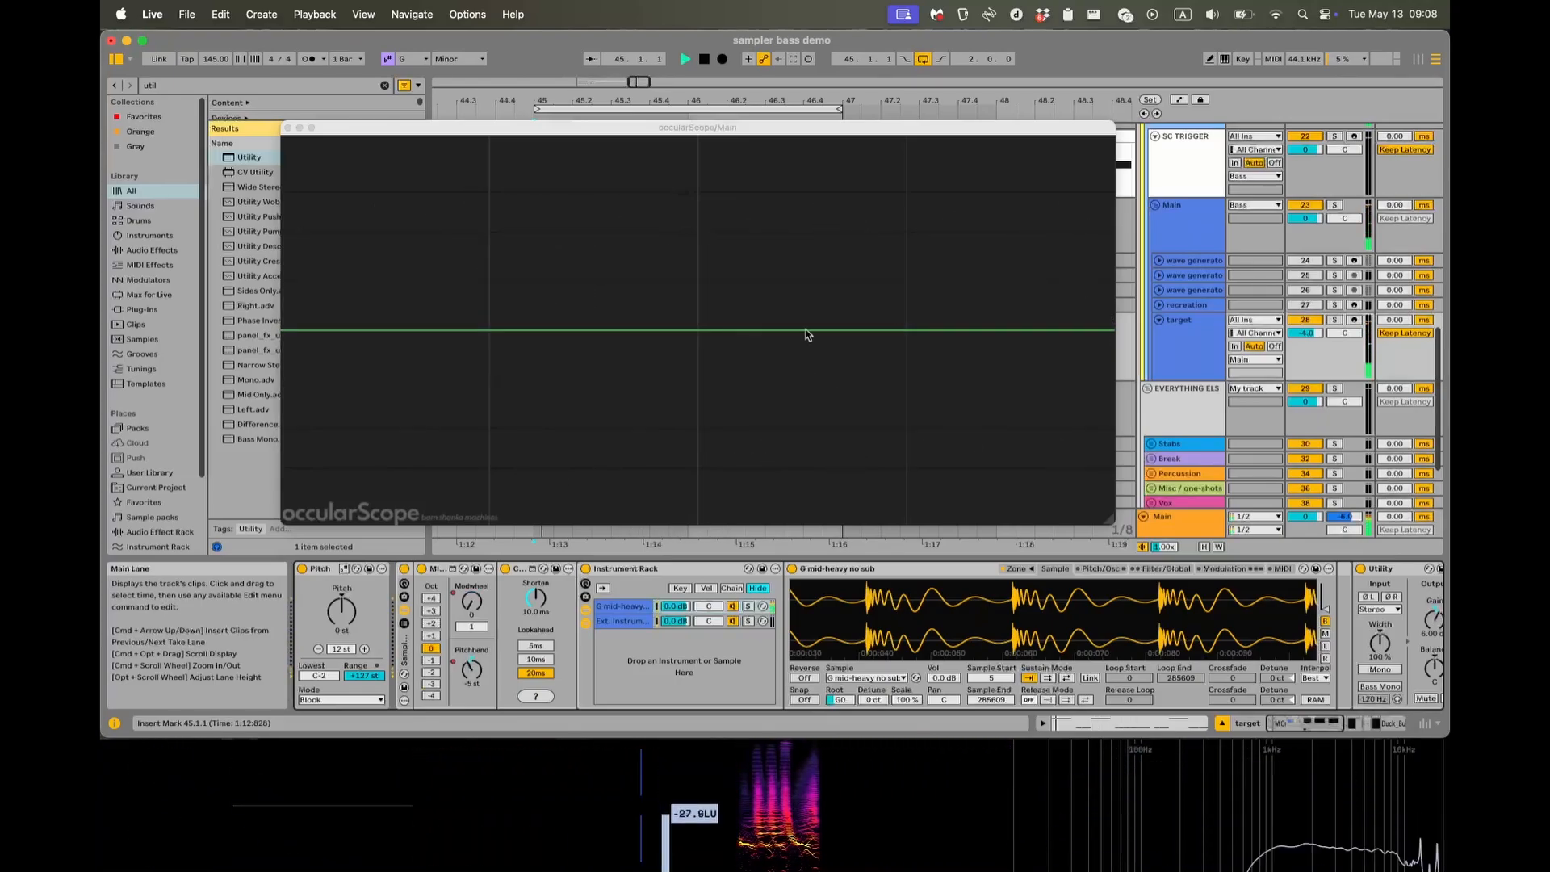
{"action": "key", "text": "space"}
{"action": "key", "text": "space"}
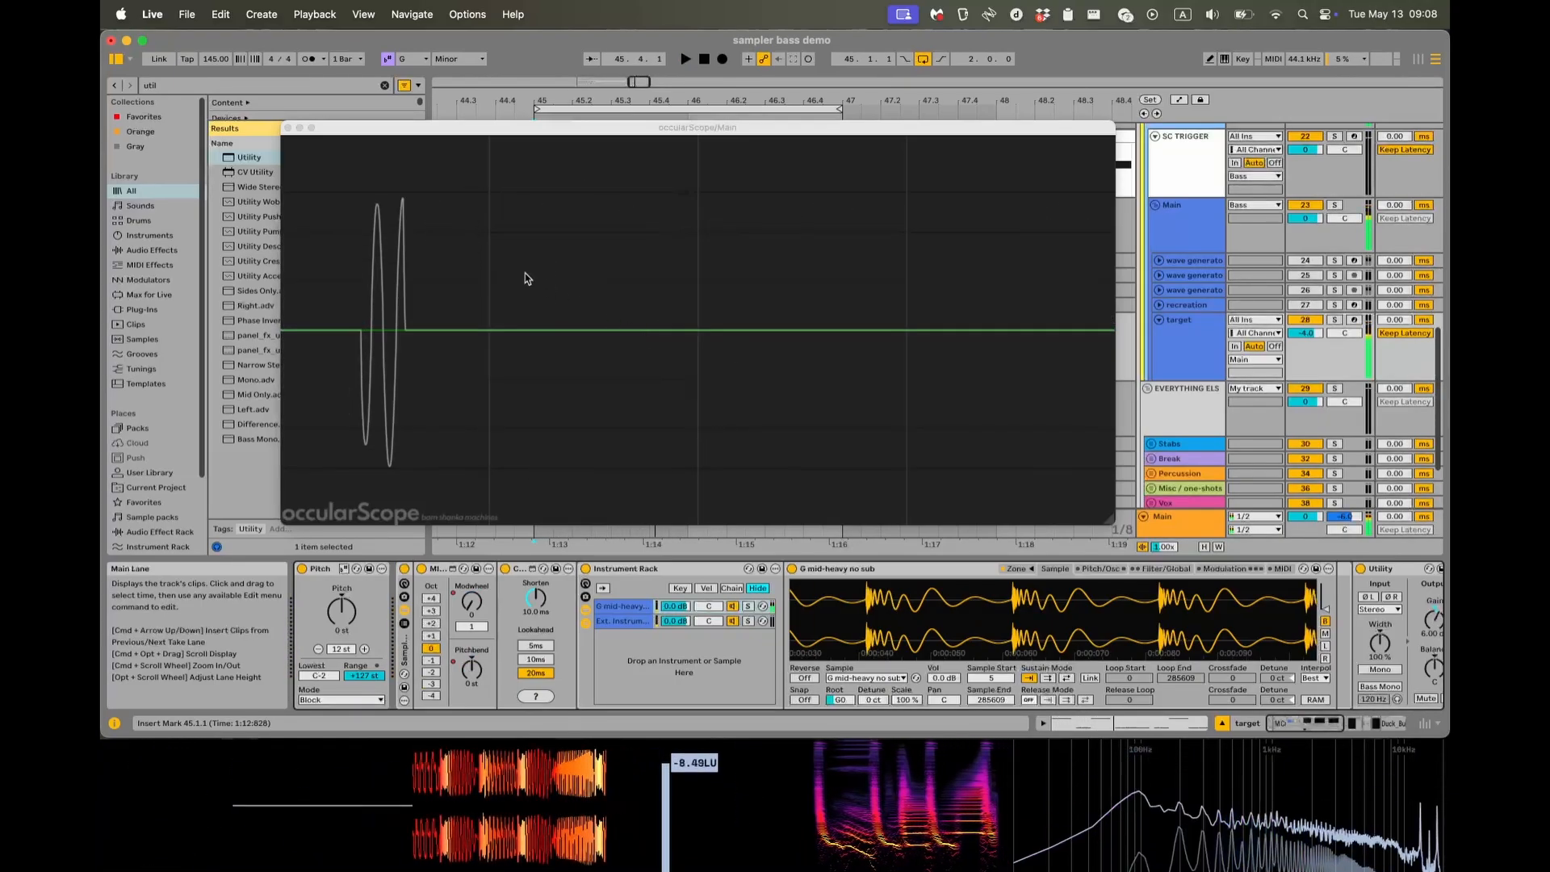
{"action": "left_click", "coordinate": [288, 128]}
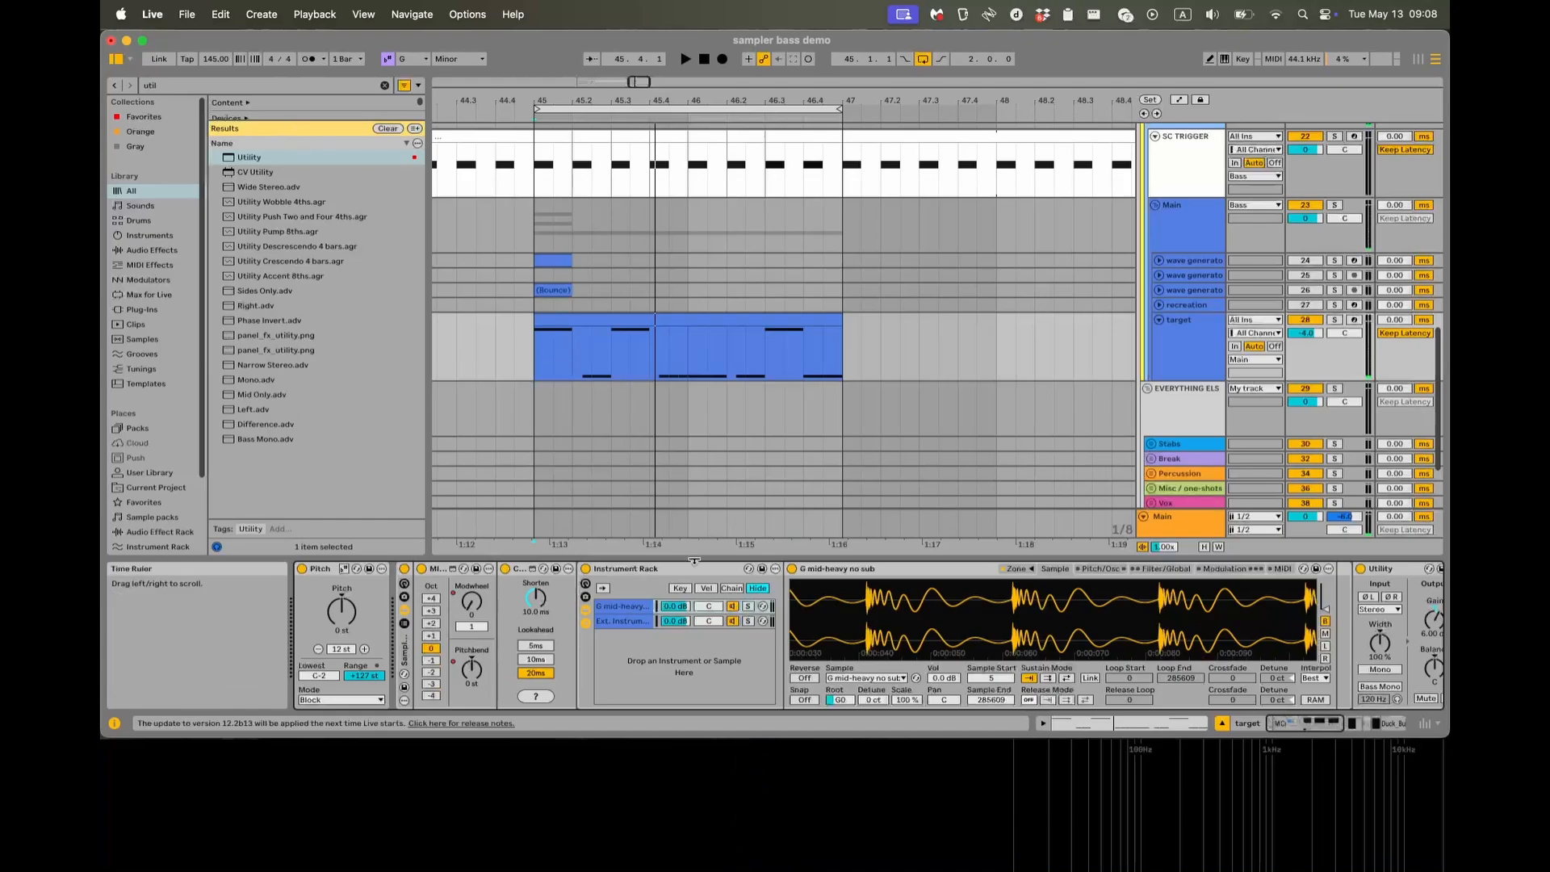
Examine the sample waveform's start and full length, recheck the target's effects, and return the insert mark to 45.1.1.
{"action": "scroll", "coordinate": [865, 623], "scroll_direction": "left", "scroll_amount": 5}
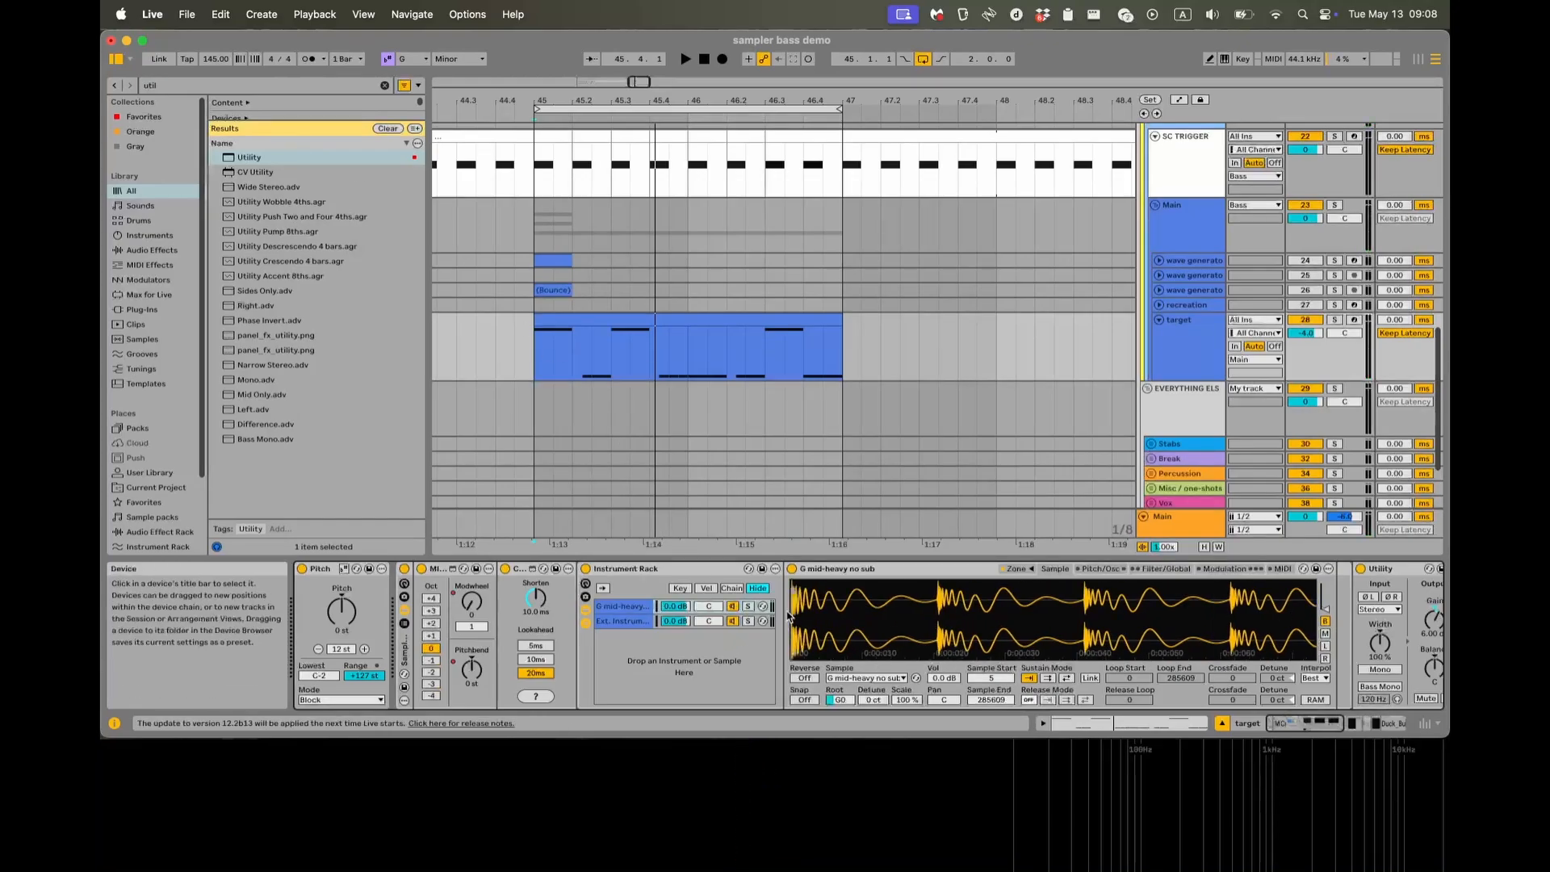
{"action": "scroll", "coordinate": [789, 607], "scroll_direction": "up", "scroll_amount": 5}
{"action": "scroll", "coordinate": [792, 600], "scroll_direction": "down", "scroll_amount": 10}
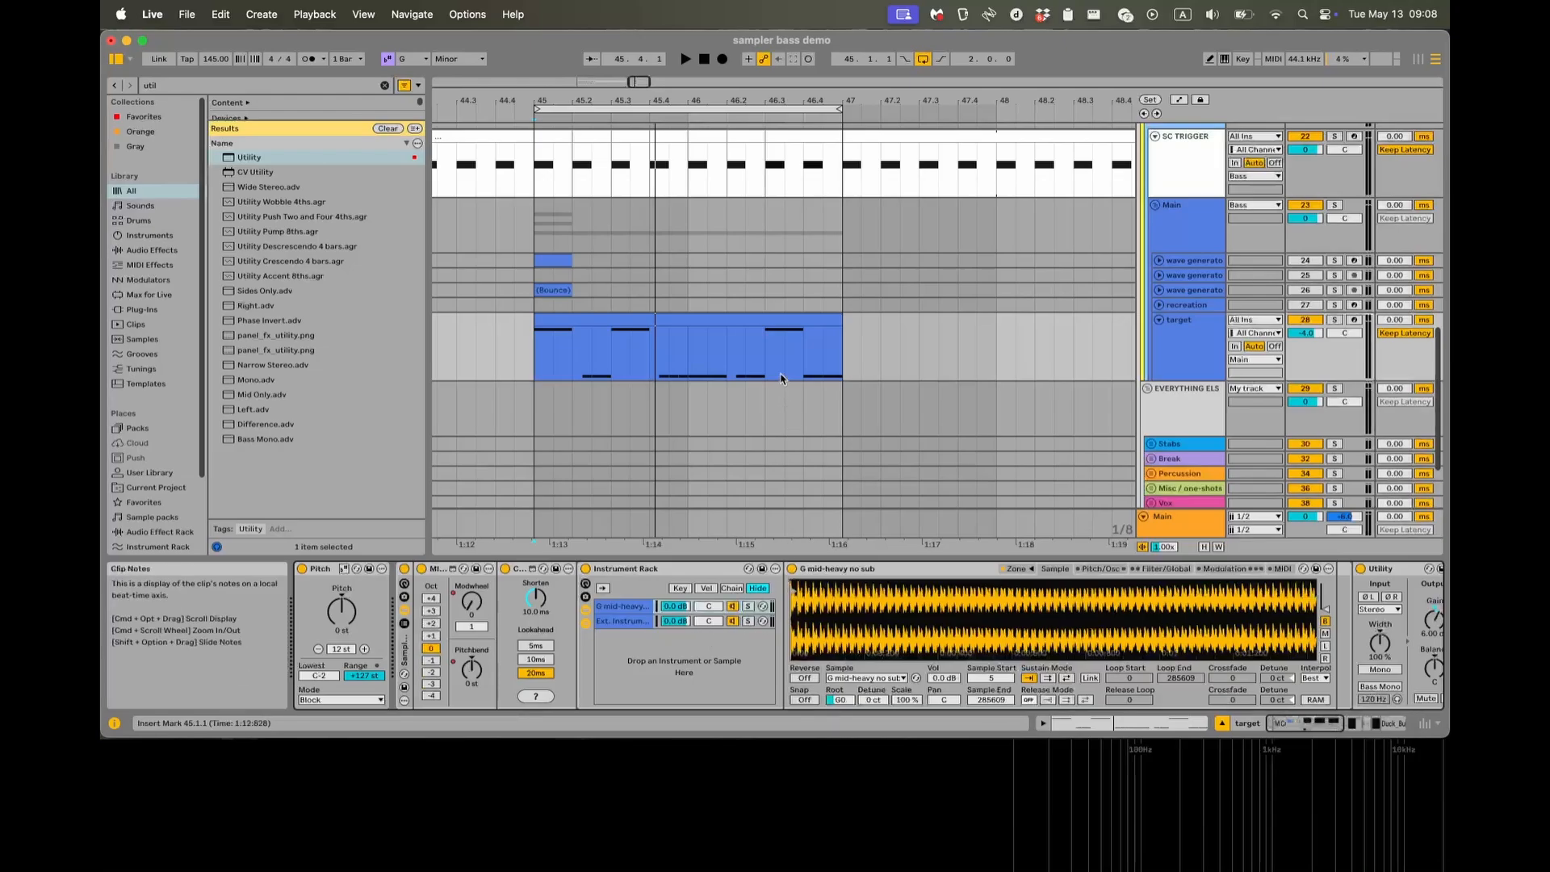
{"action": "scroll", "coordinate": [754, 649], "scroll_direction": "right", "scroll_amount": 15}
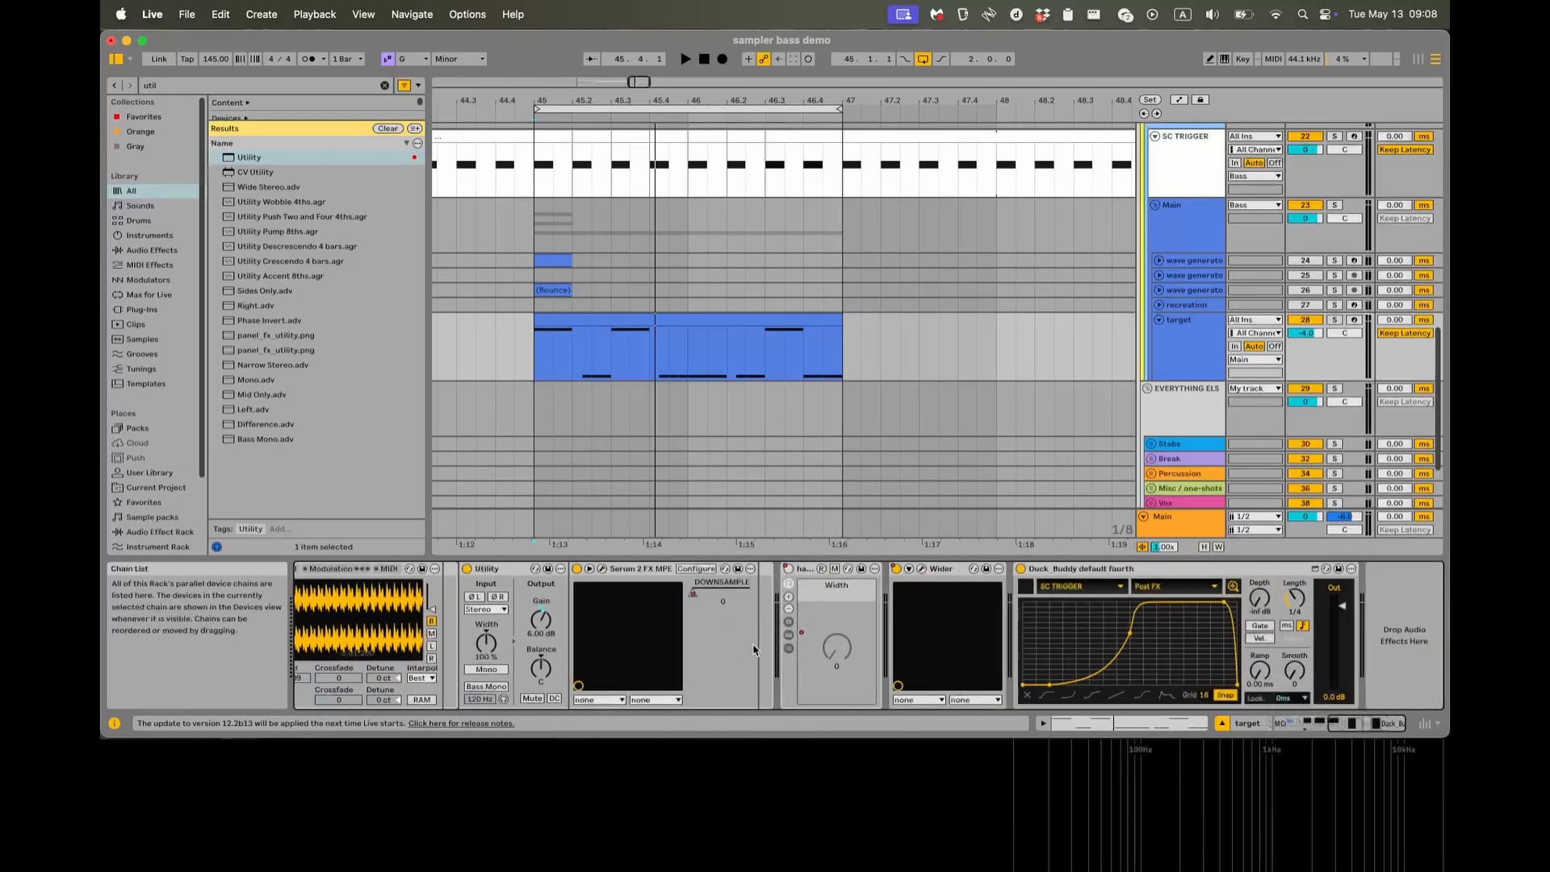
{"action": "scroll", "coordinate": [801, 644], "scroll_direction": "left", "scroll_amount": 15}
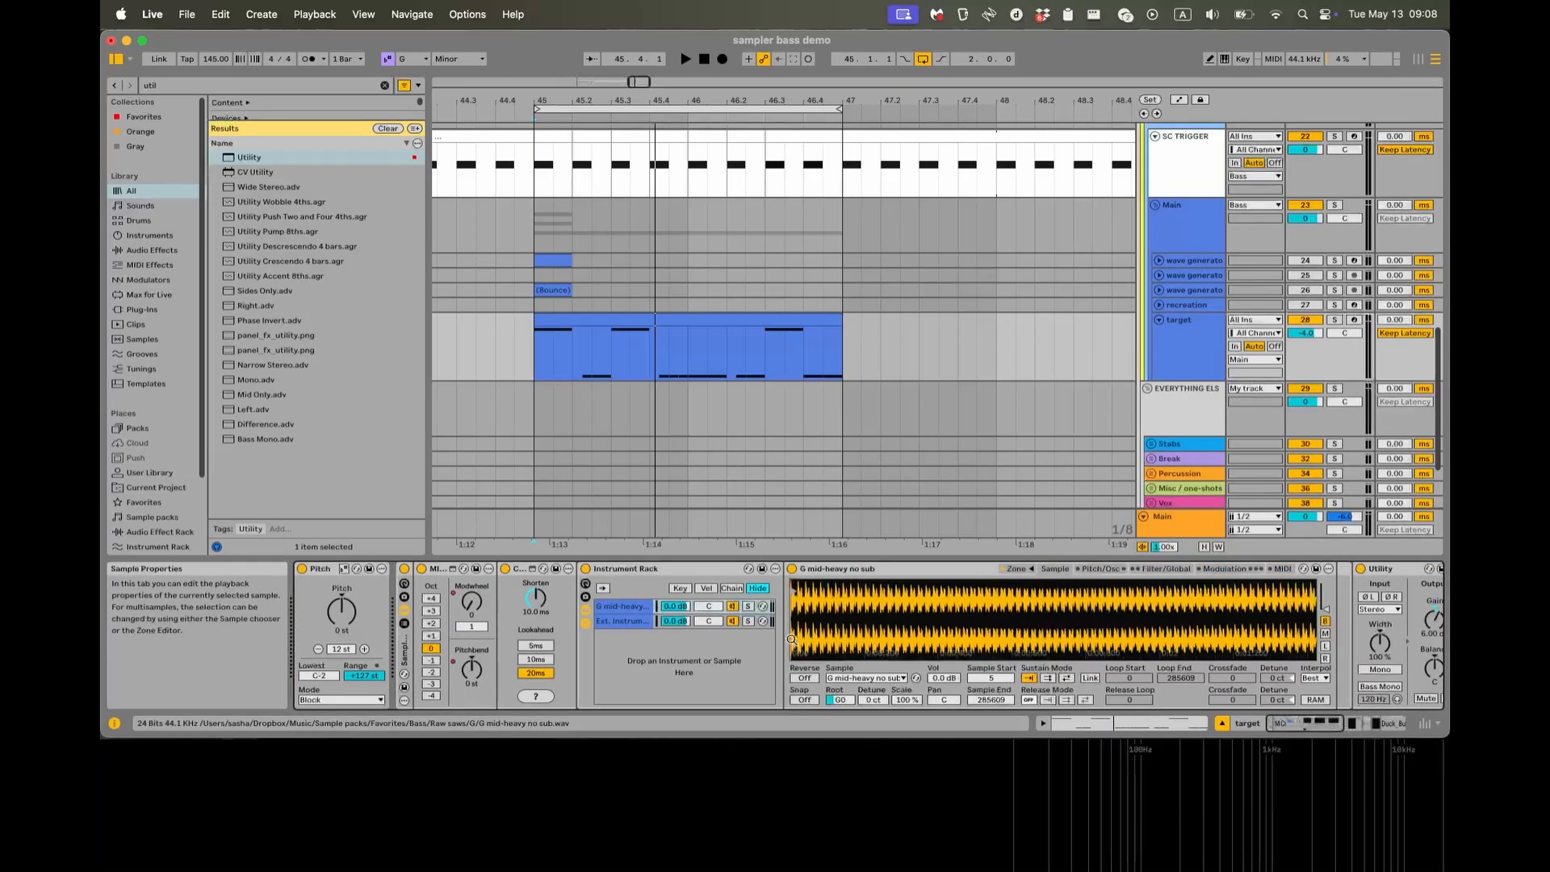
{"action": "left_click", "coordinate": [532, 373]}
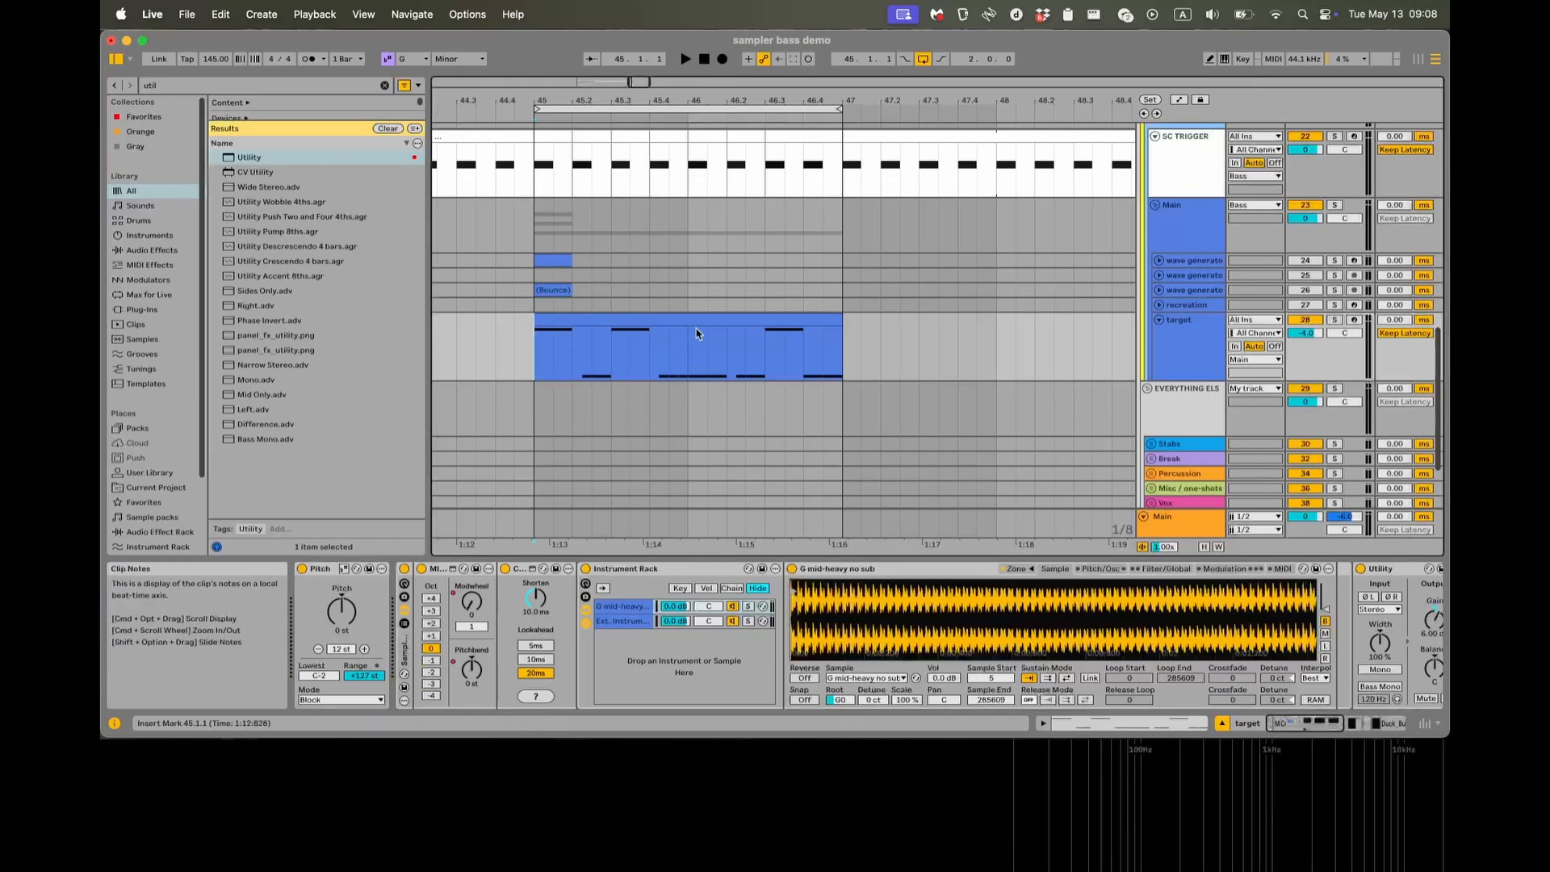